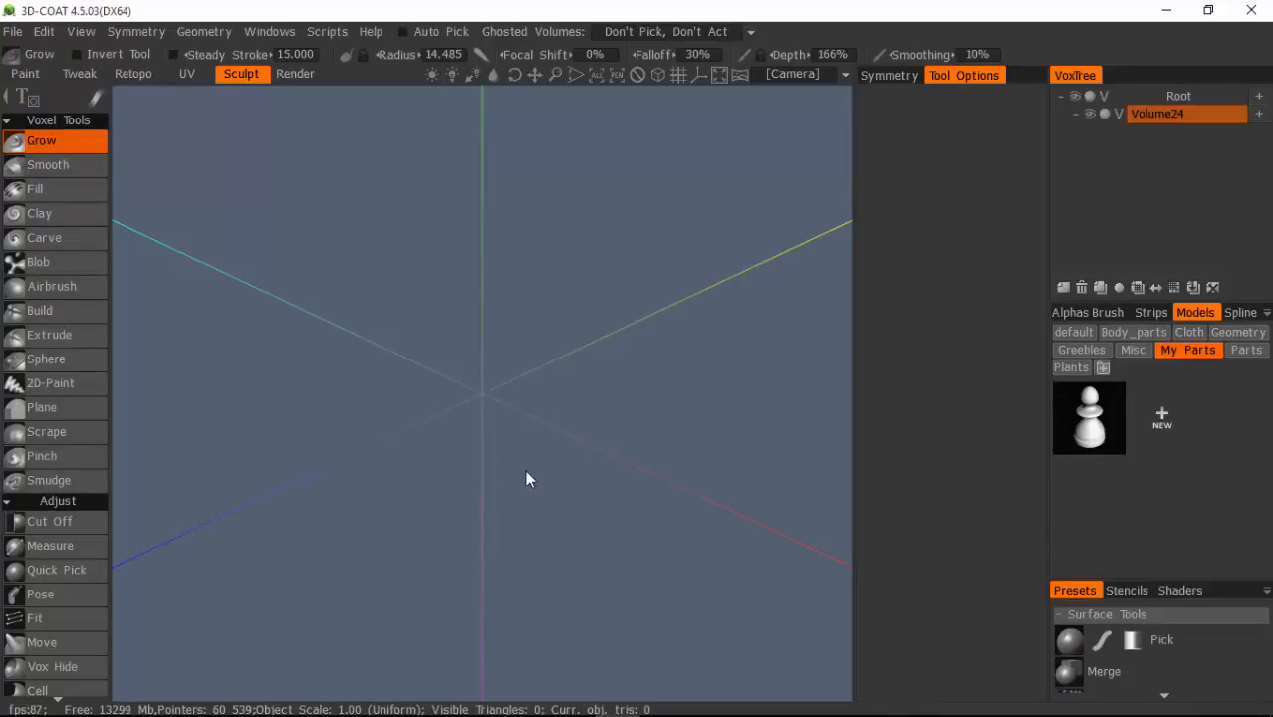
Open the recent project Pawn final.3b.
{"action": "left_click", "coordinate": [16, 39]}
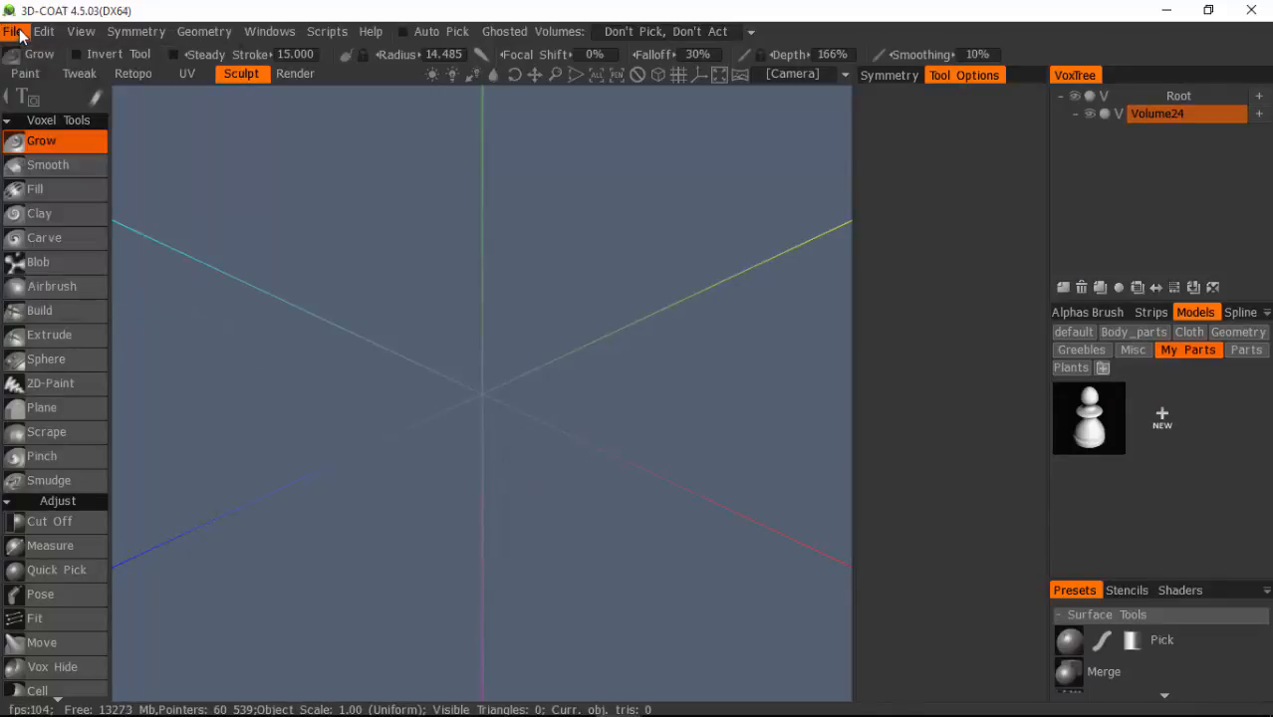
{"action": "left_click", "coordinate": [19, 34]}
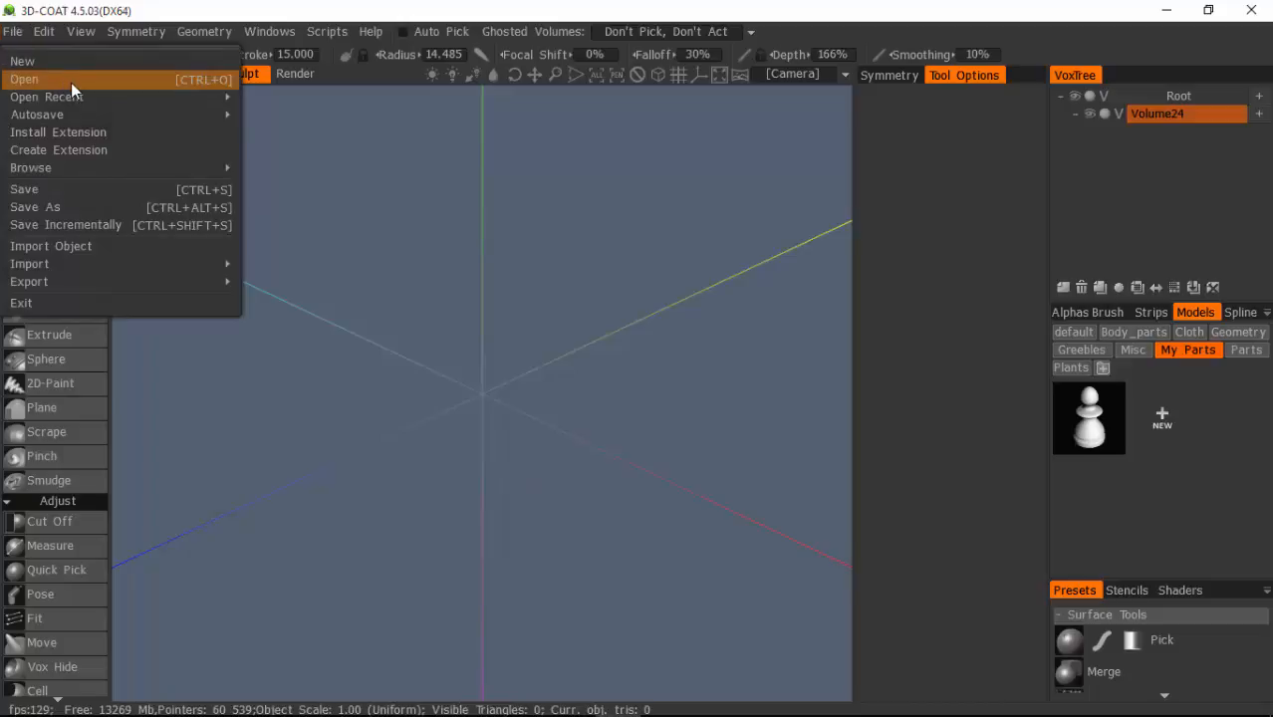
{"action": "mouse_move", "coordinate": [61, 97]}
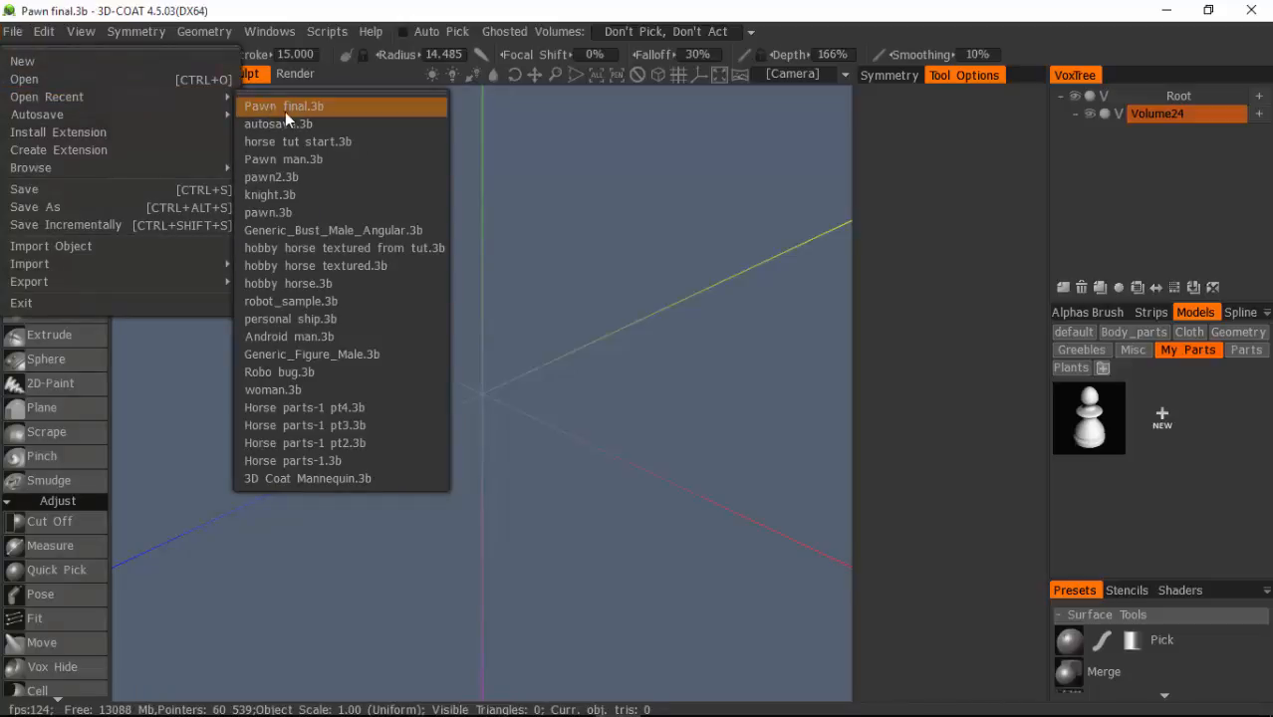
{"action": "left_click", "coordinate": [285, 107]}
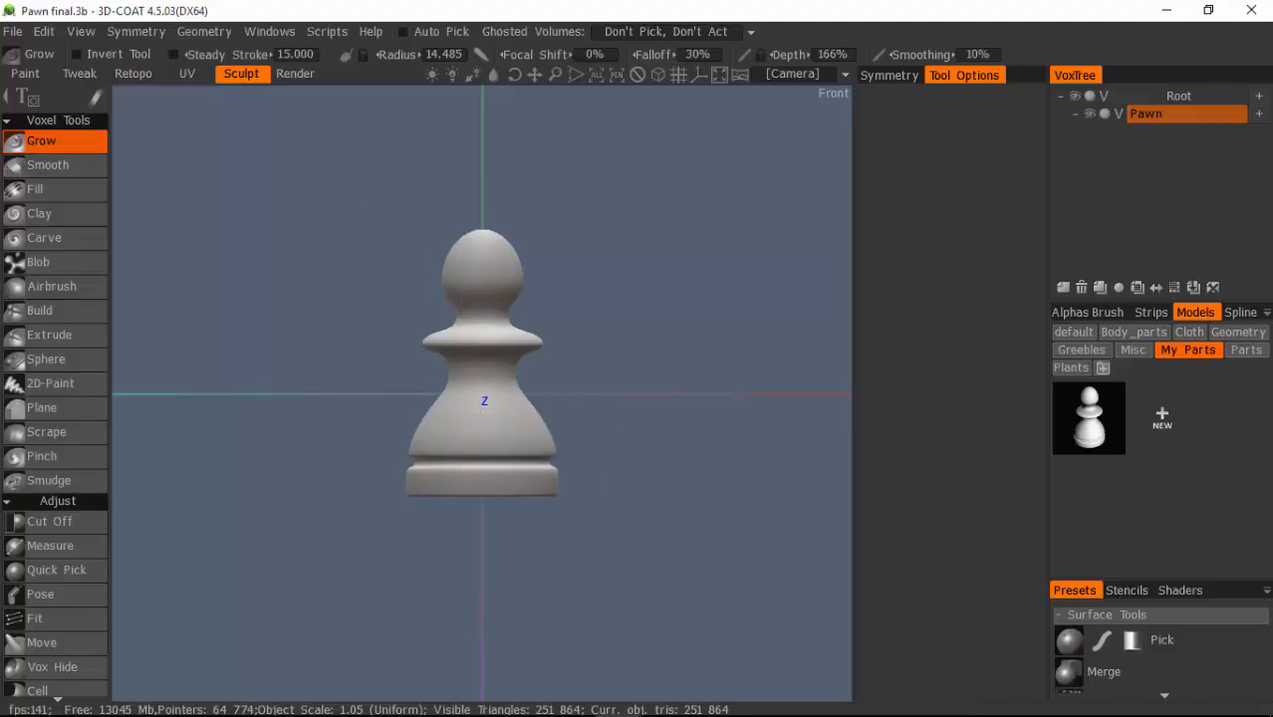
{"action": "left_click", "coordinate": [128, 33]}
{"action": "left_click", "coordinate": [124, 35]}
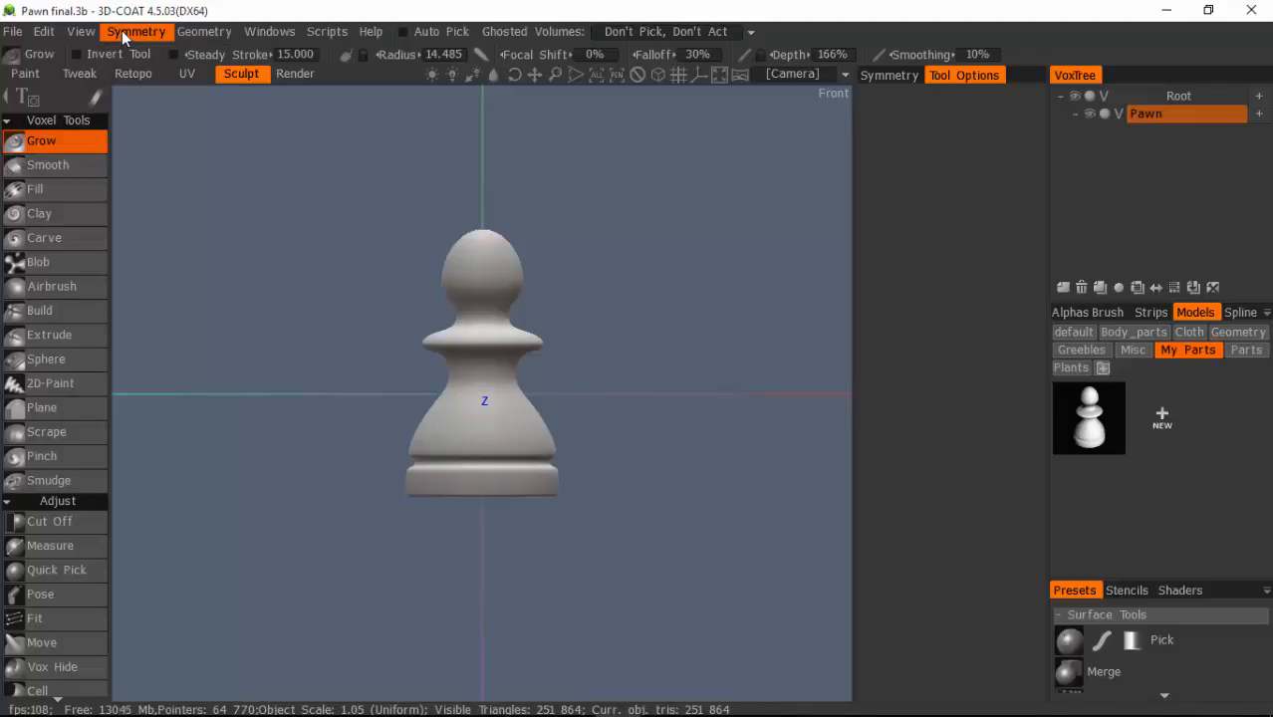
{"action": "left_click", "coordinate": [123, 36]}
{"action": "left_click", "coordinate": [121, 60]}
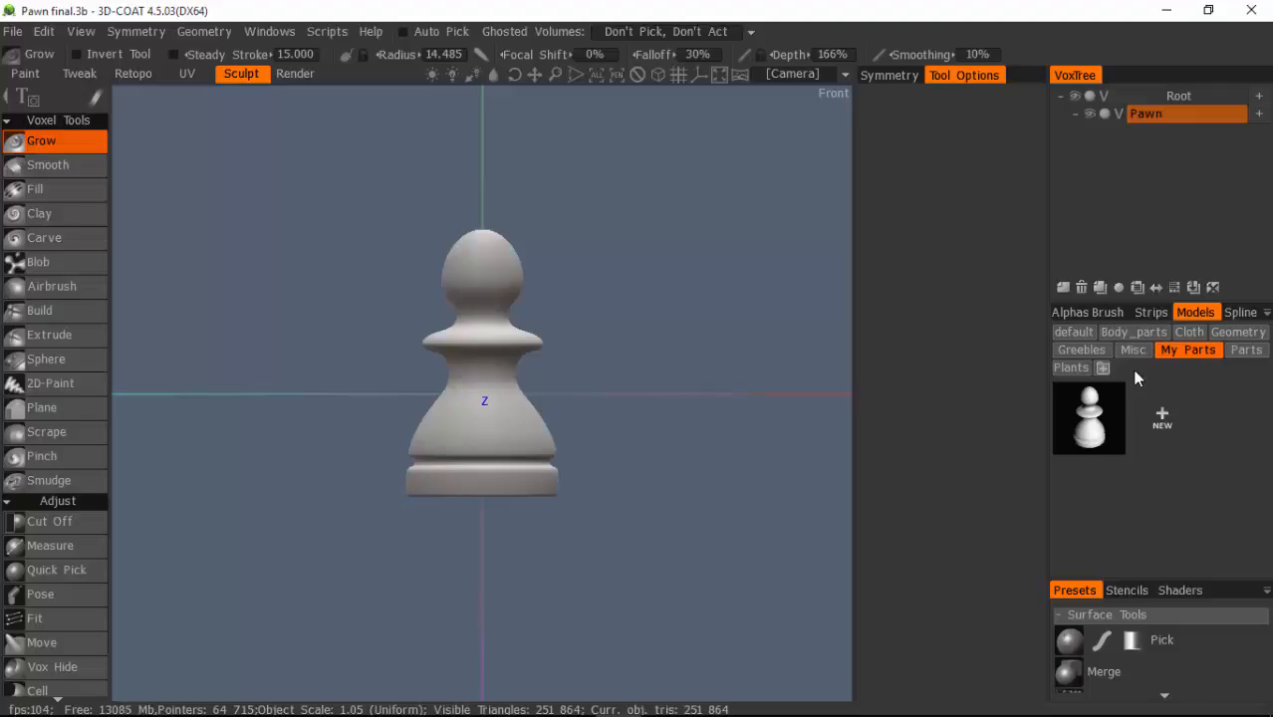
{"action": "left_click", "coordinate": [1185, 351]}
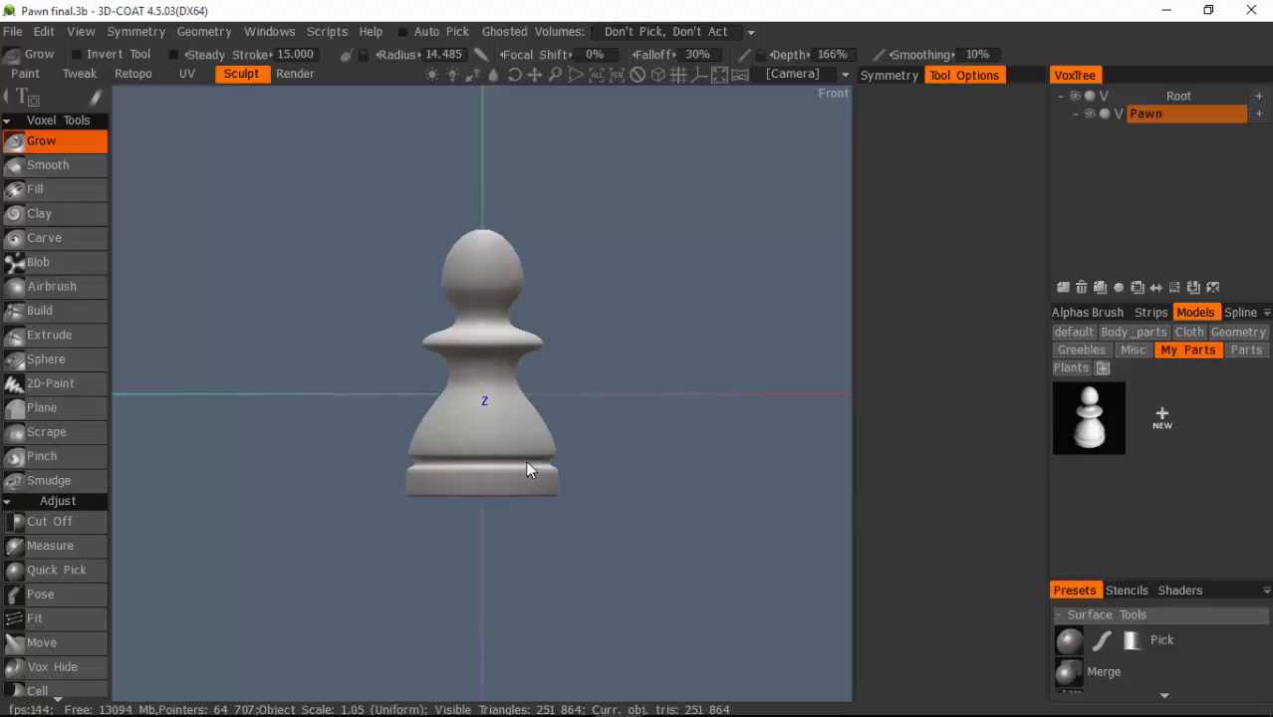
{"action": "left_click", "coordinate": [13, 31]}
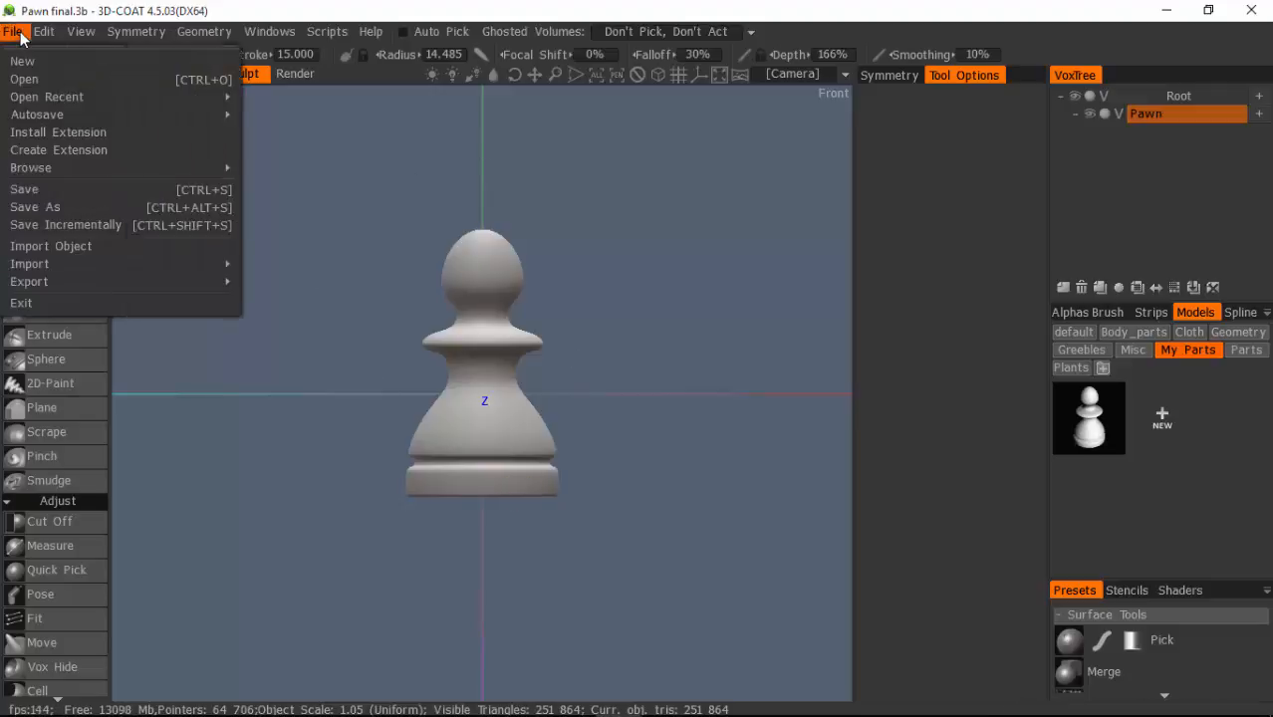
{"action": "left_click", "coordinate": [13, 31]}
{"action": "left_click", "coordinate": [13, 31]}
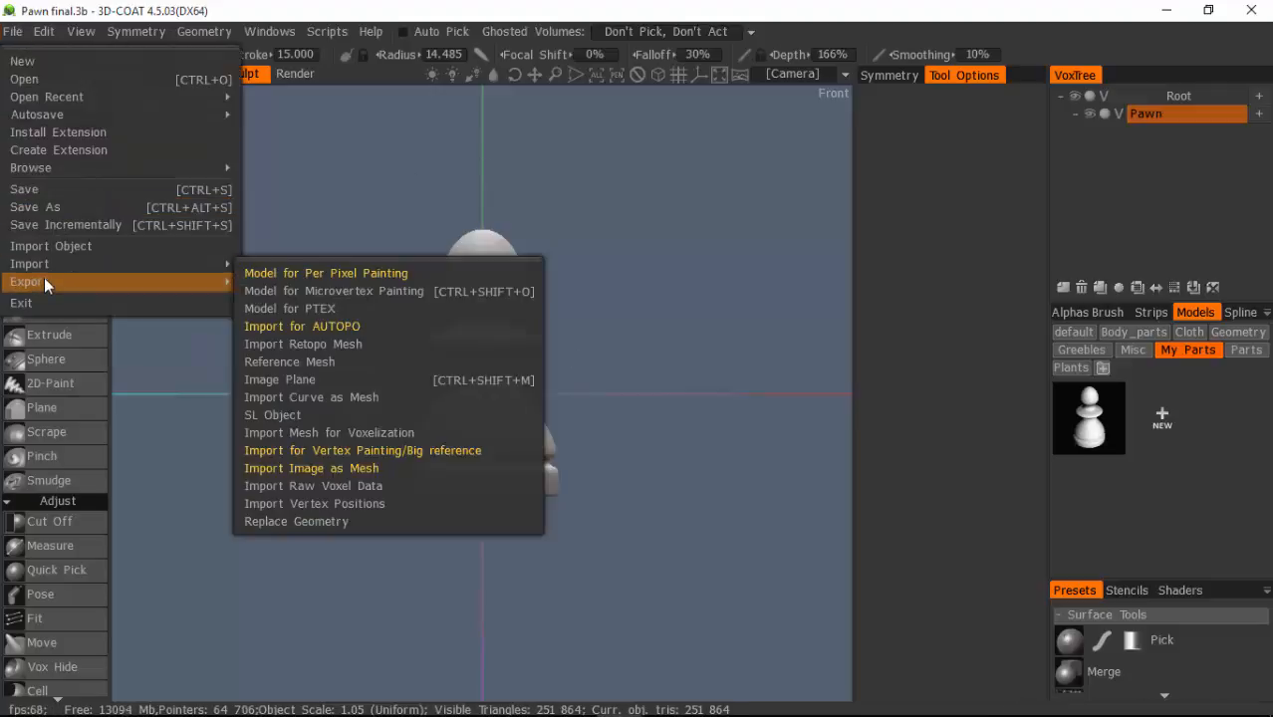
{"action": "mouse_move", "coordinate": [43, 280]}
{"action": "left_click", "coordinate": [293, 309]}
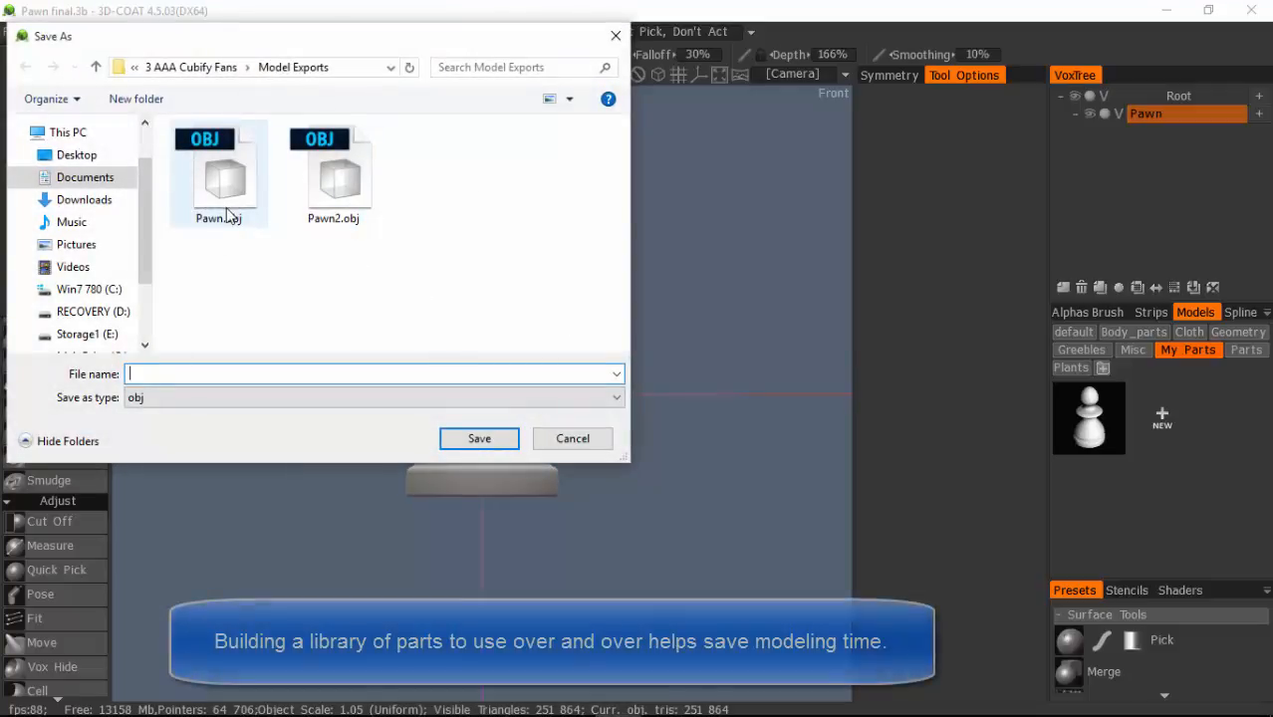
{"action": "left_click", "coordinate": [565, 440]}
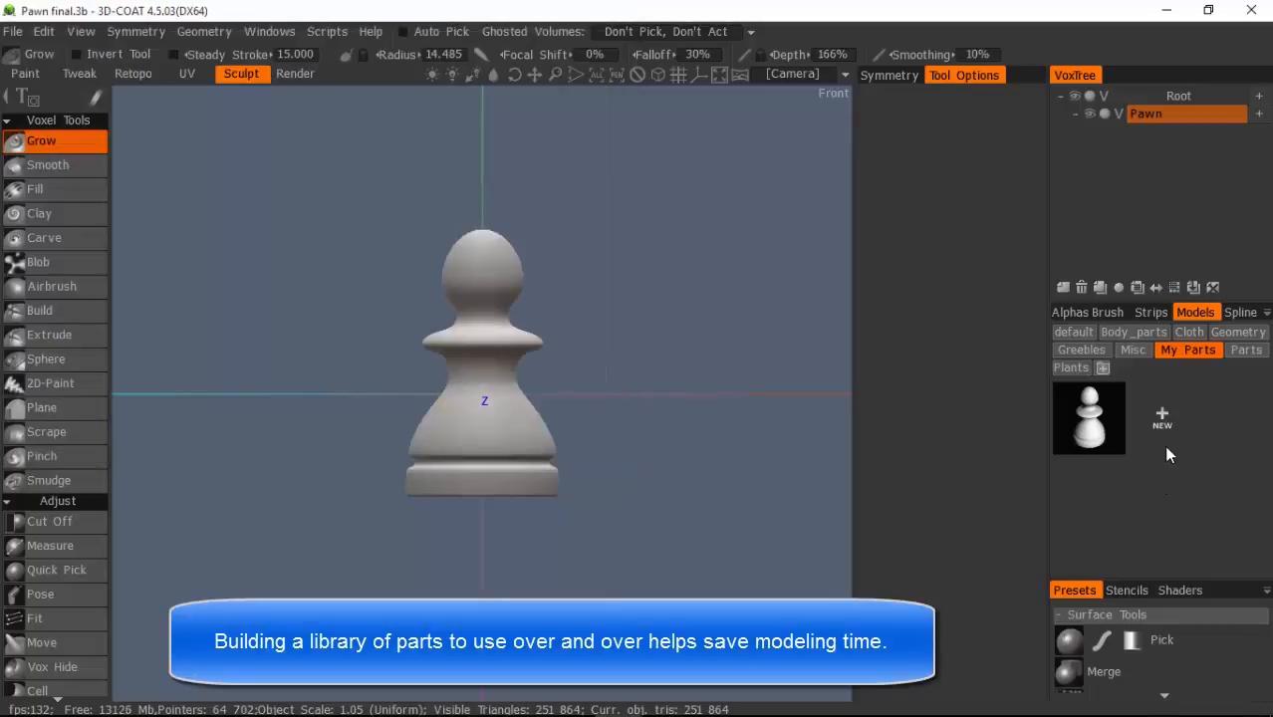
Add an exported pawn model to the My Parts model category, and delete this duplicate from the category.
{"action": "left_click", "coordinate": [1133, 351]}
{"action": "left_click", "coordinate": [1141, 333]}
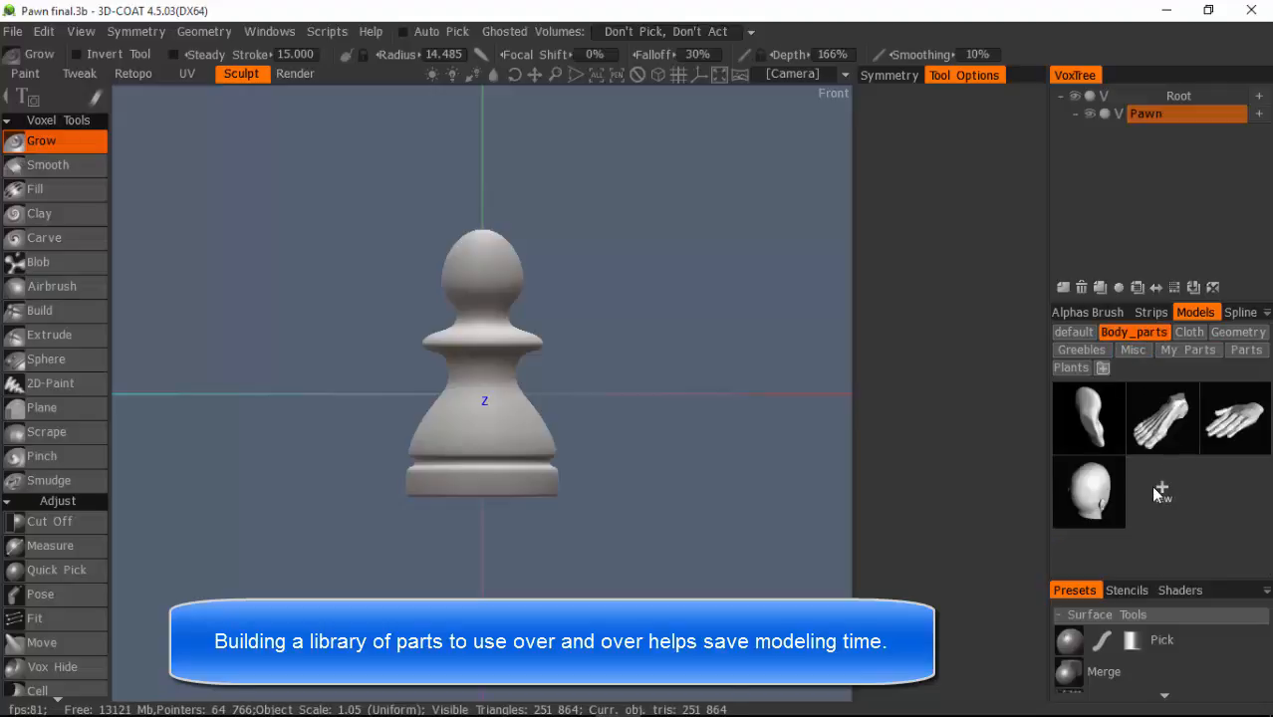
{"action": "left_click", "coordinate": [1186, 350]}
{"action": "left_click", "coordinate": [1169, 424]}
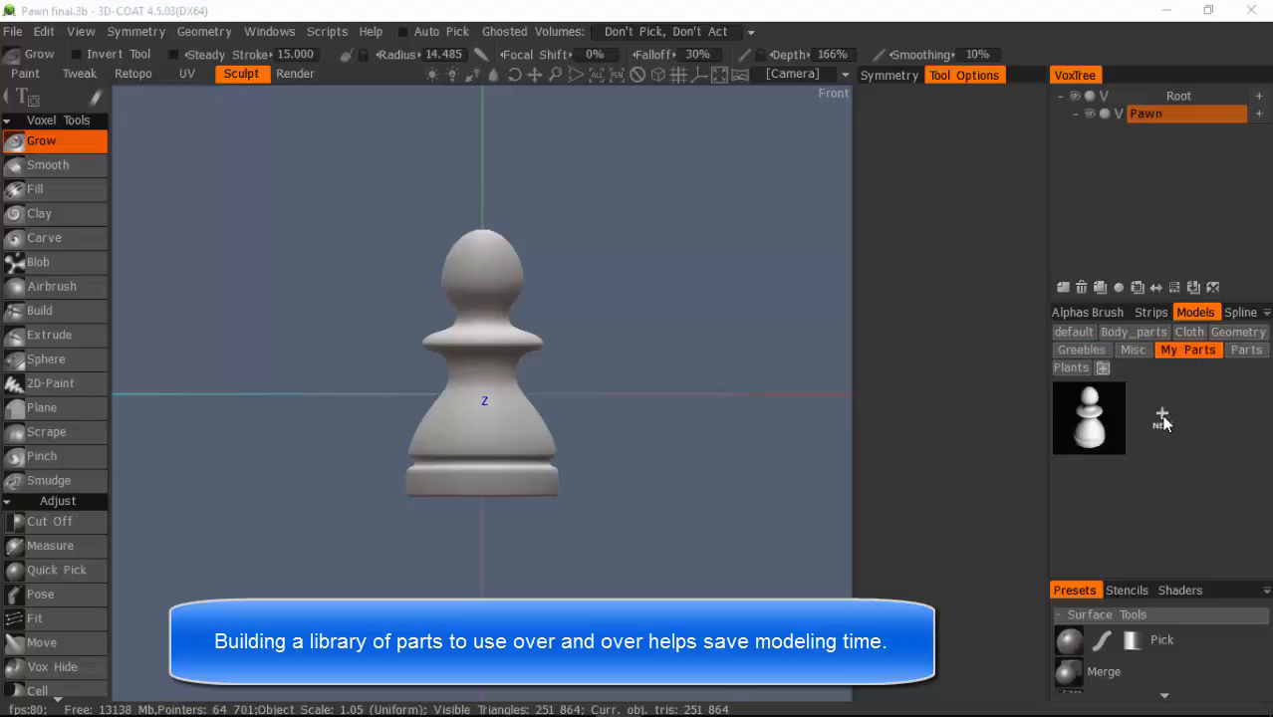
{"action": "double_click", "coordinate": [231, 187]}
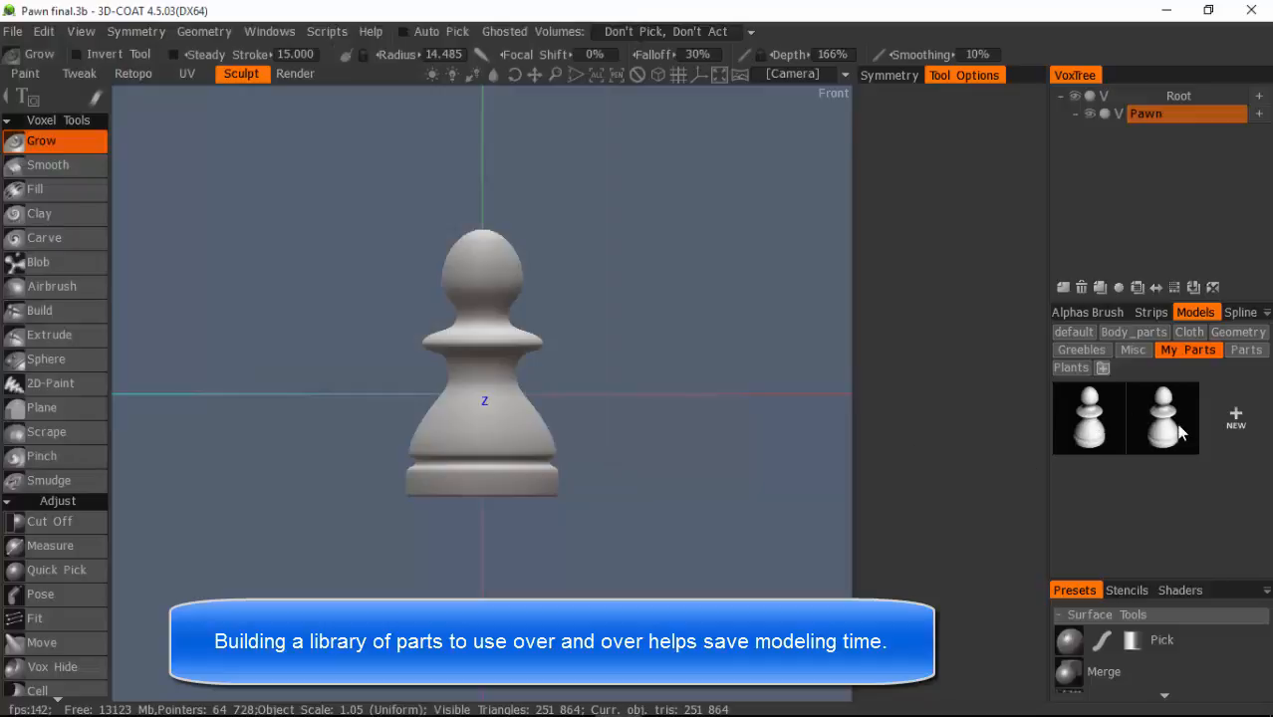
{"action": "right_click", "coordinate": [1167, 424]}
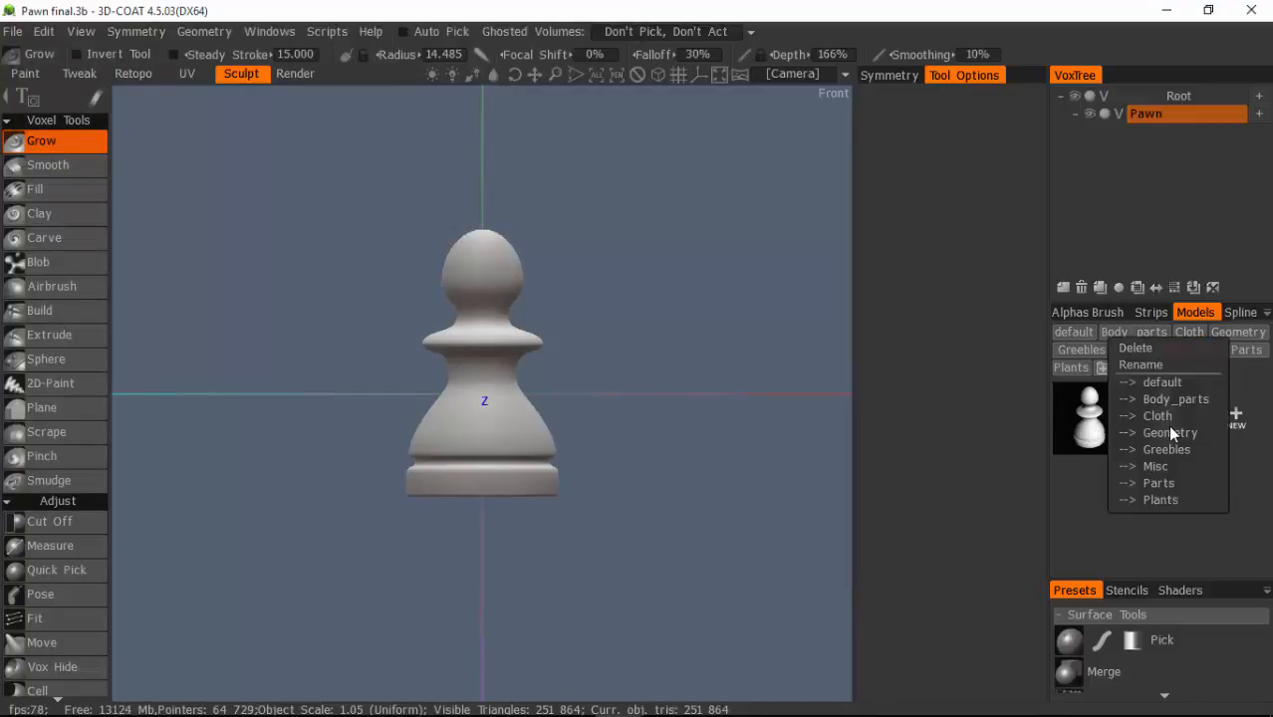
{"action": "left_click", "coordinate": [1139, 349]}
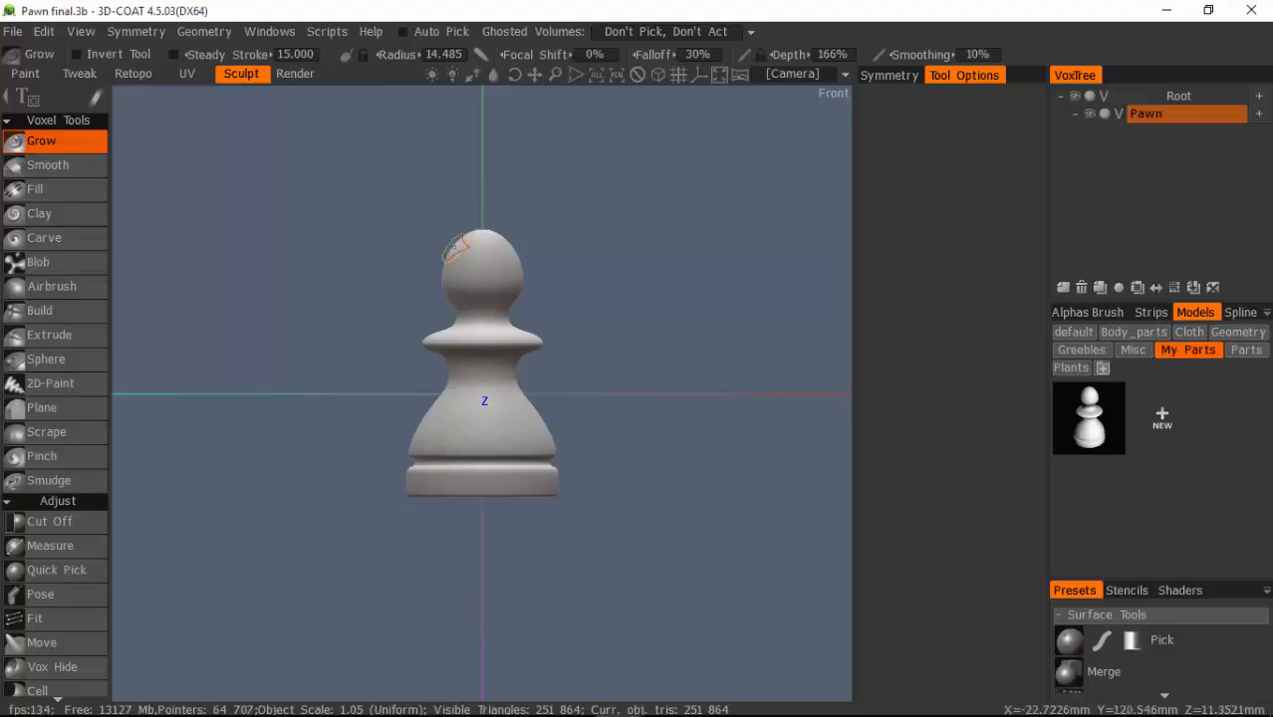
Start a new empty scene for Voxel Sculpting.
{"action": "left_click", "coordinate": [13, 31]}
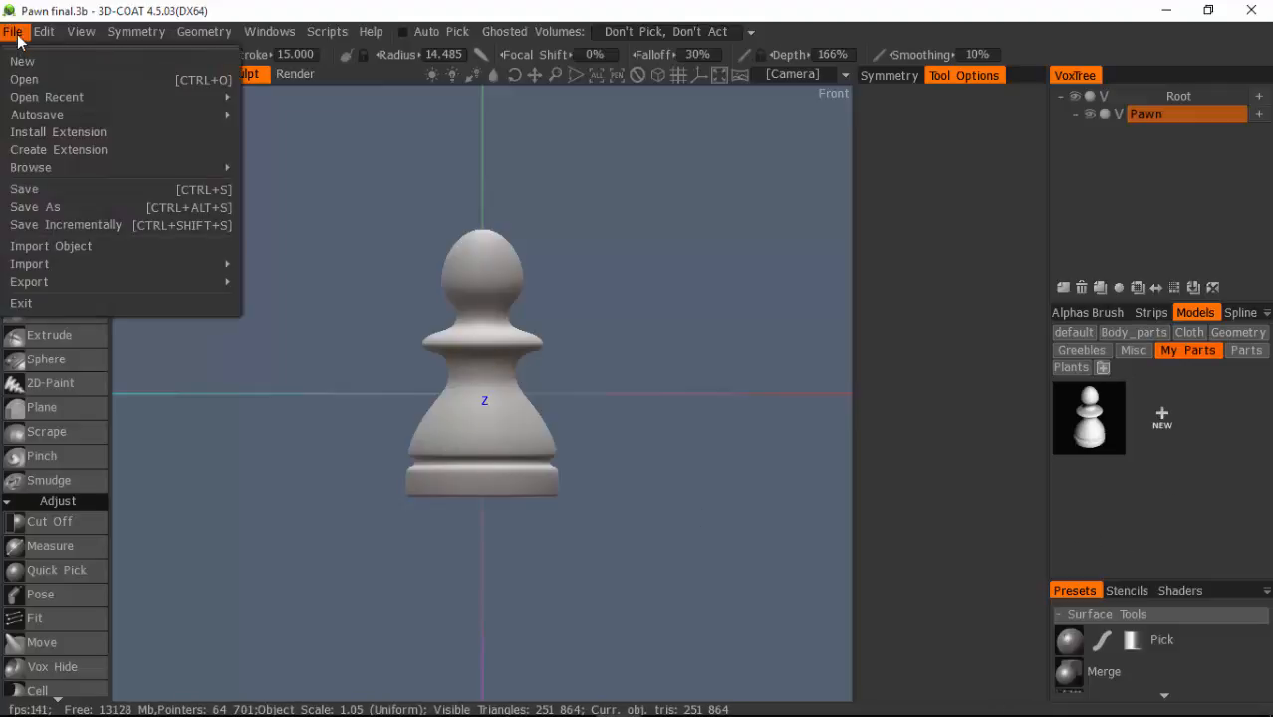
{"action": "left_click", "coordinate": [19, 61]}
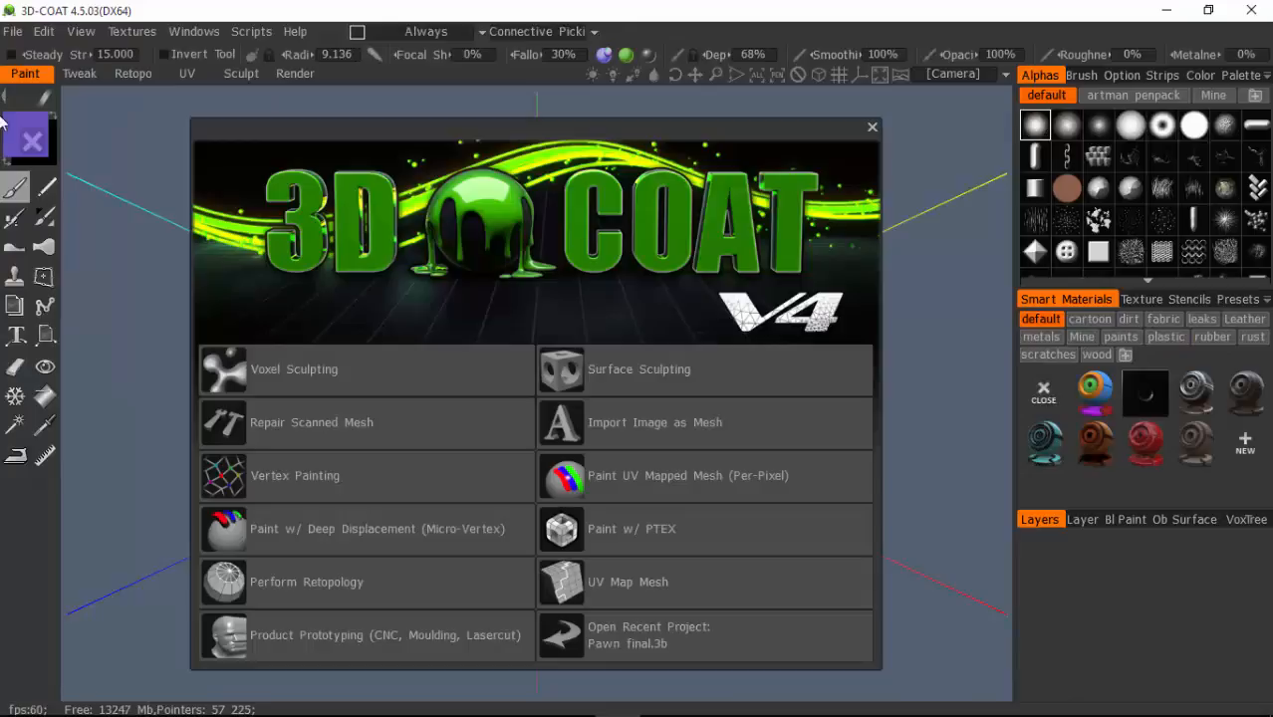
{"action": "left_click", "coordinate": [338, 374]}
{"action": "left_click", "coordinate": [224, 368]}
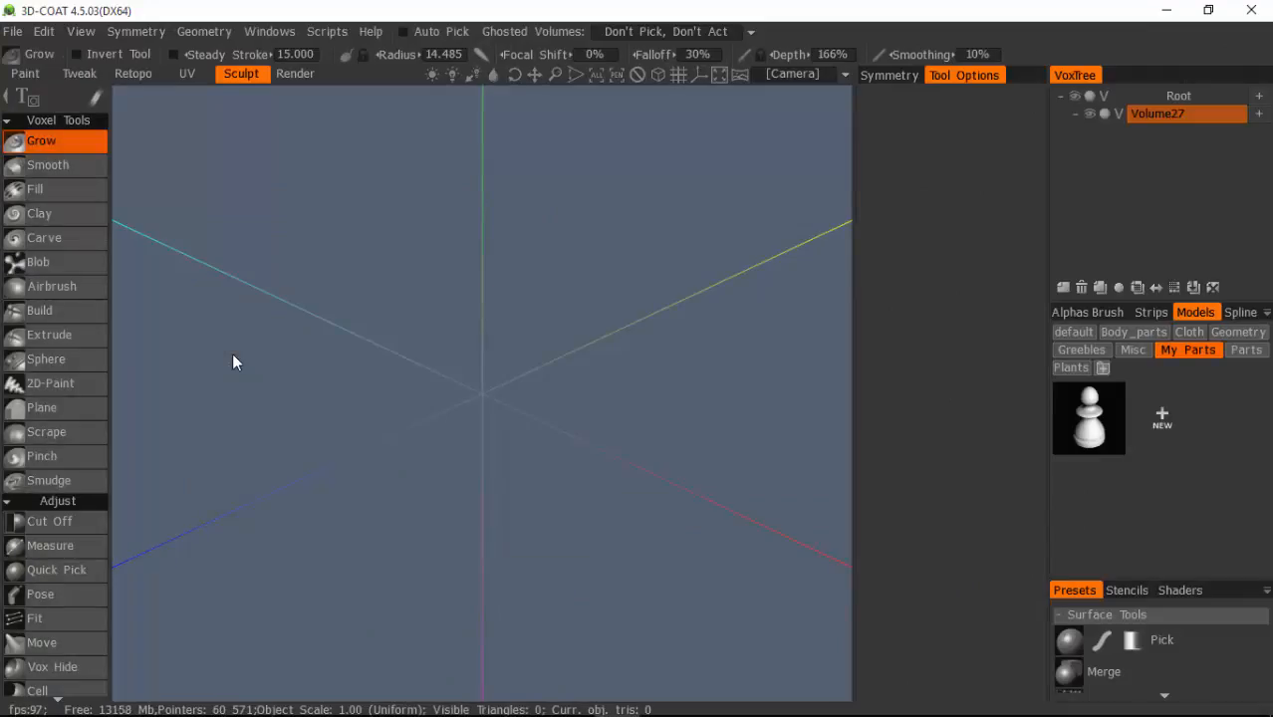
Import the My Parts pawn in front view twice, once at the origin and once beside it in a second volume.
{"action": "key", "text": "KP_2"}
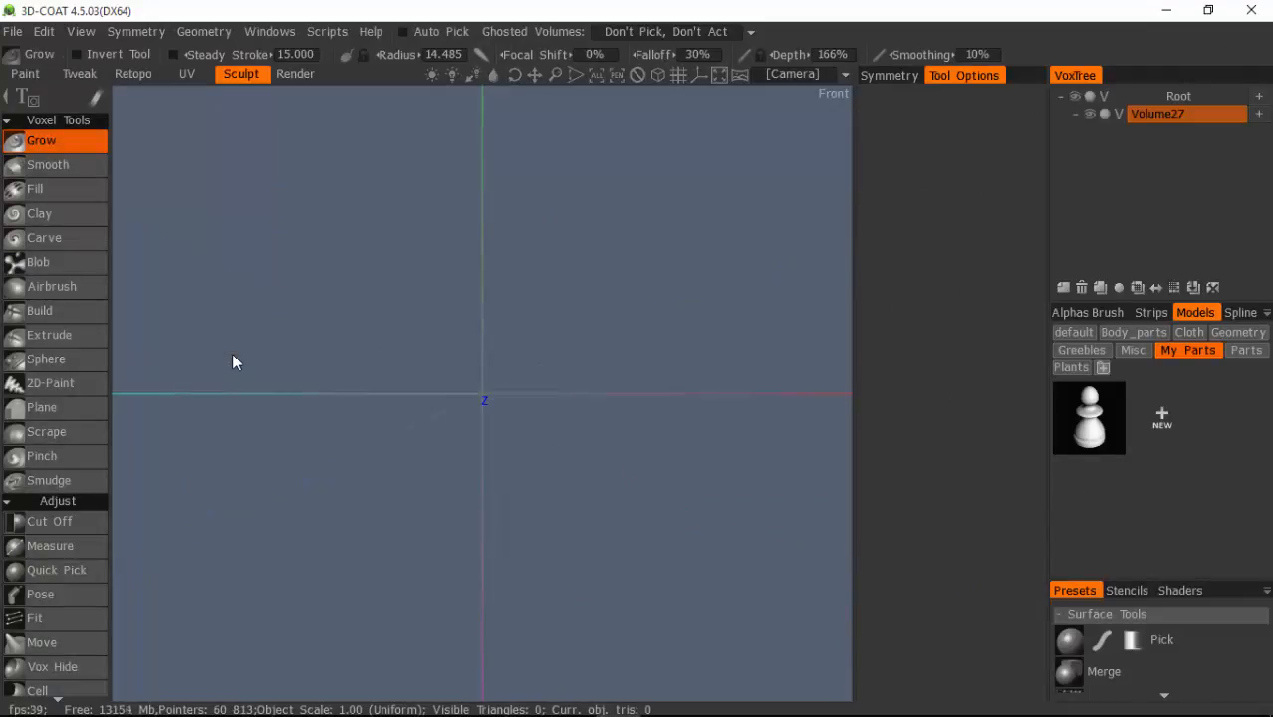
{"action": "left_click", "coordinate": [1093, 439]}
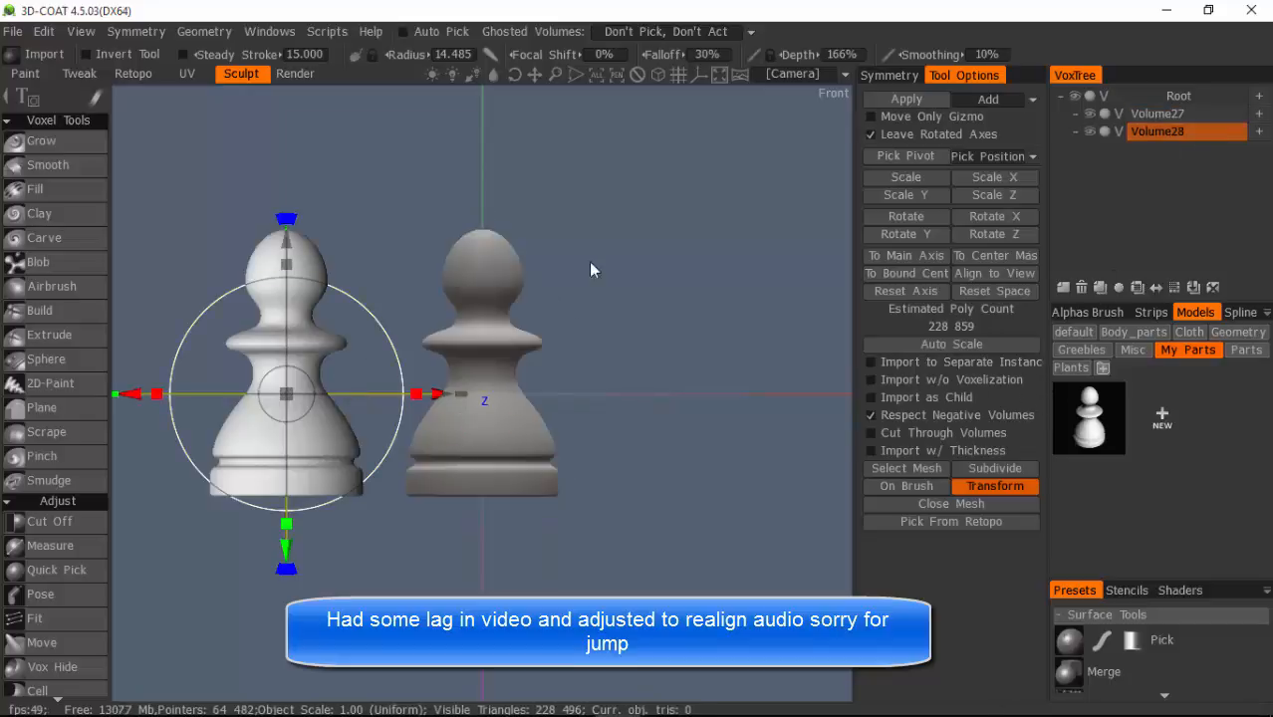
{"action": "left_click", "coordinate": [890, 99]}
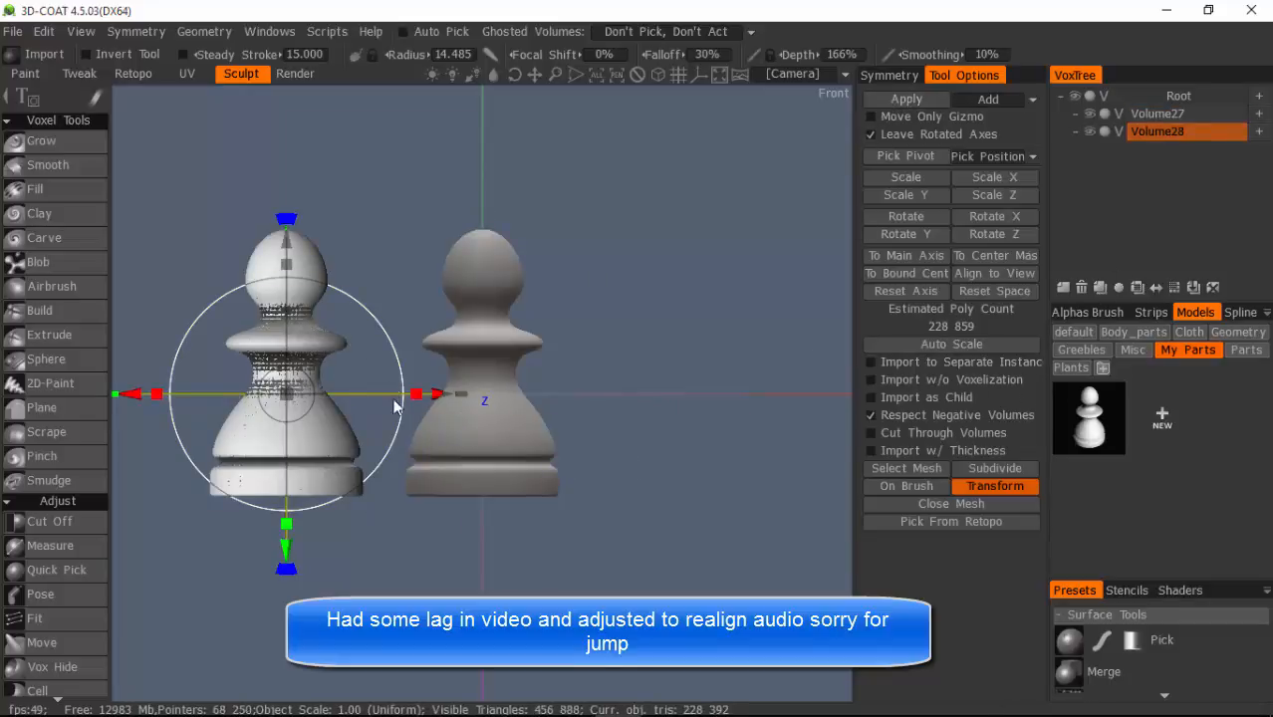
{"action": "left_click", "coordinate": [64, 166]}
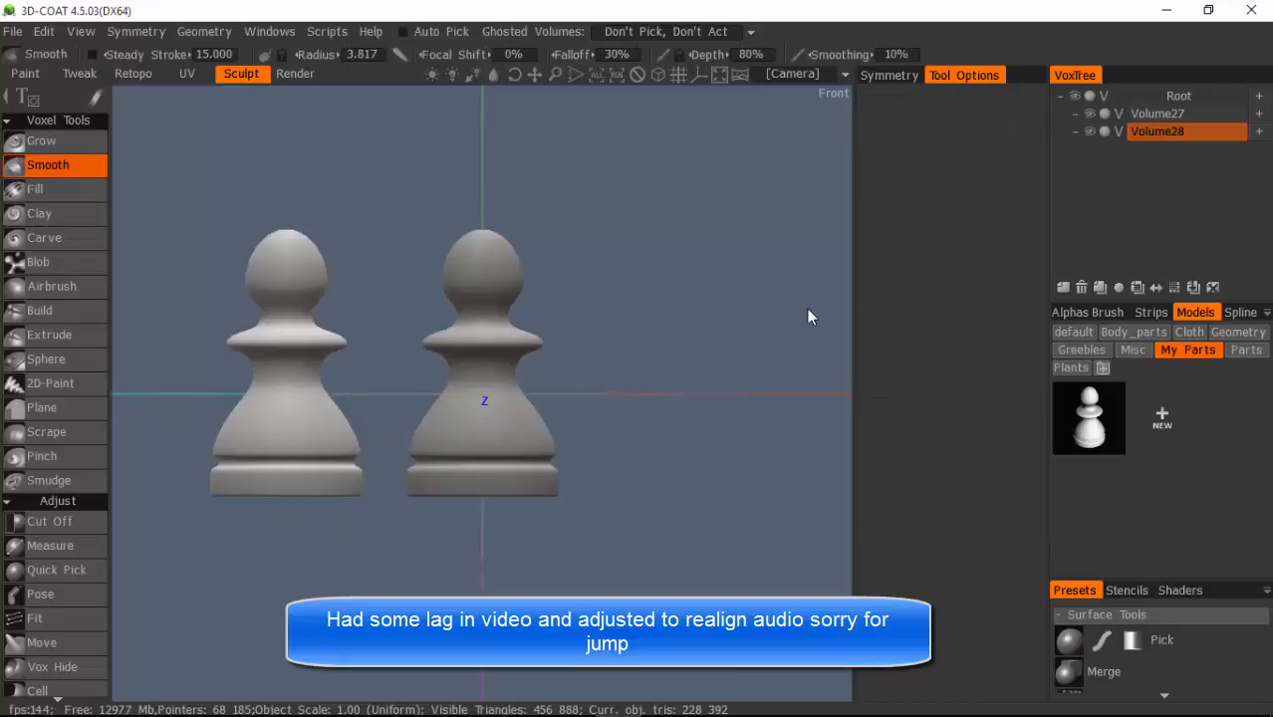
Rename the offset pawn's volume to pawn and the centred pawn's volume to knight.
{"action": "double_click", "coordinate": [1170, 131]}
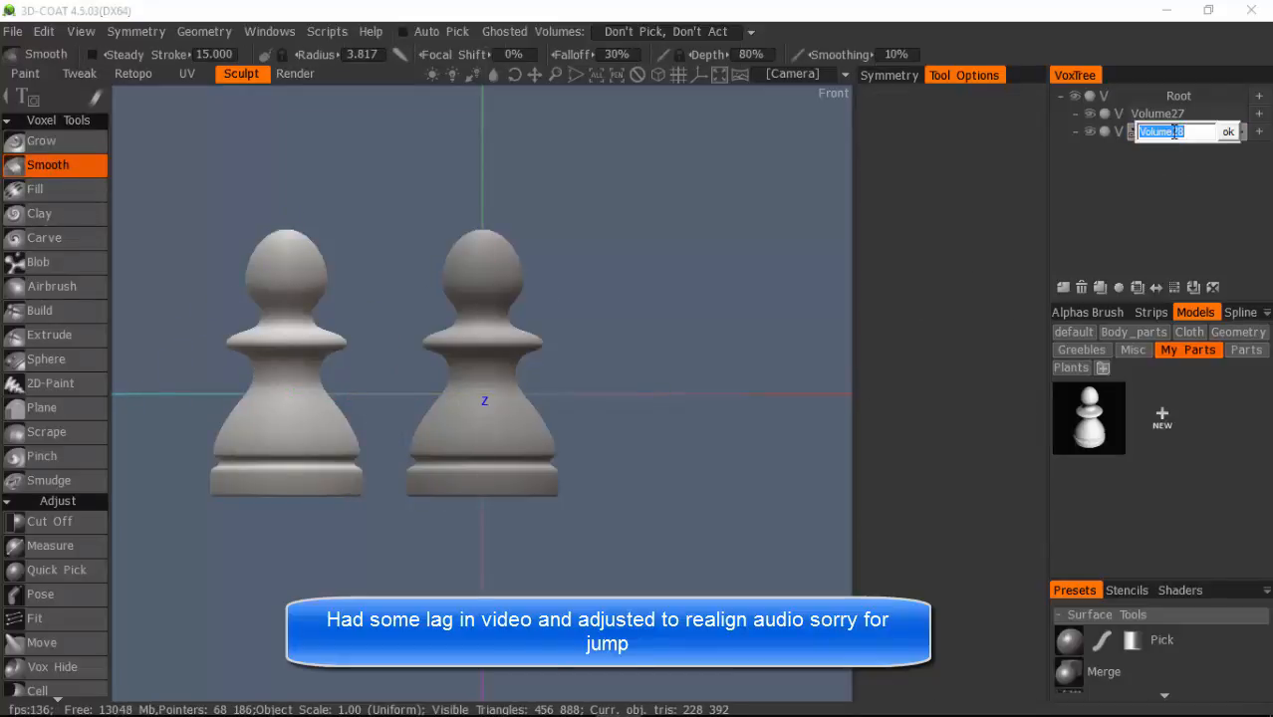
{"action": "type", "text": "pawn"}
{"action": "key", "text": "Return"}
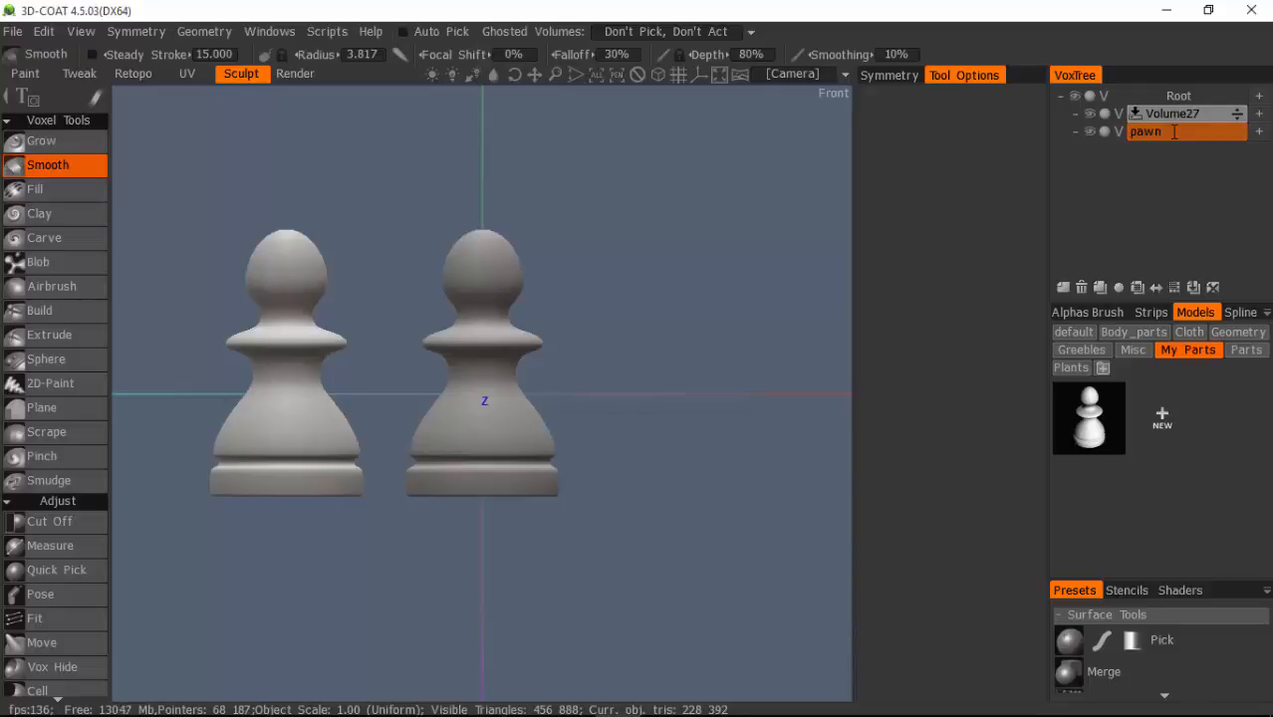
{"action": "left_click", "coordinate": [1180, 117]}
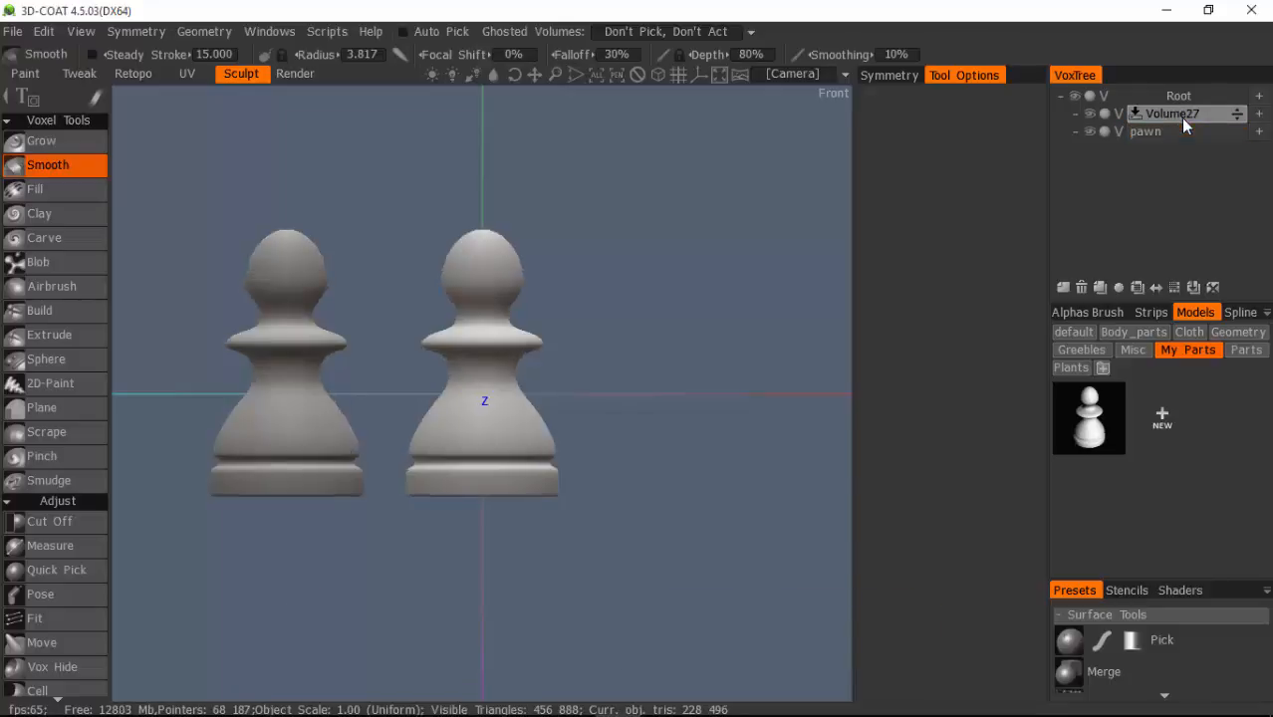
{"action": "double_click", "coordinate": [1189, 117]}
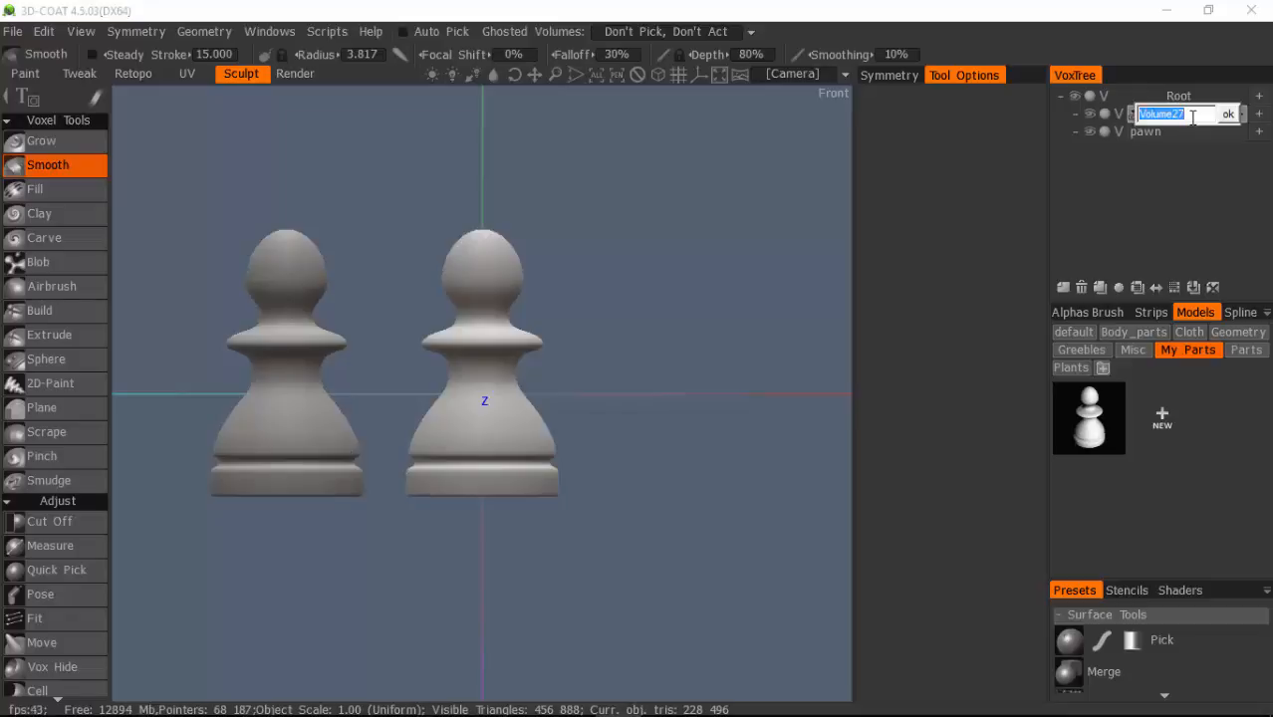
{"action": "type", "text": "knight"}
{"action": "key", "text": "Return"}
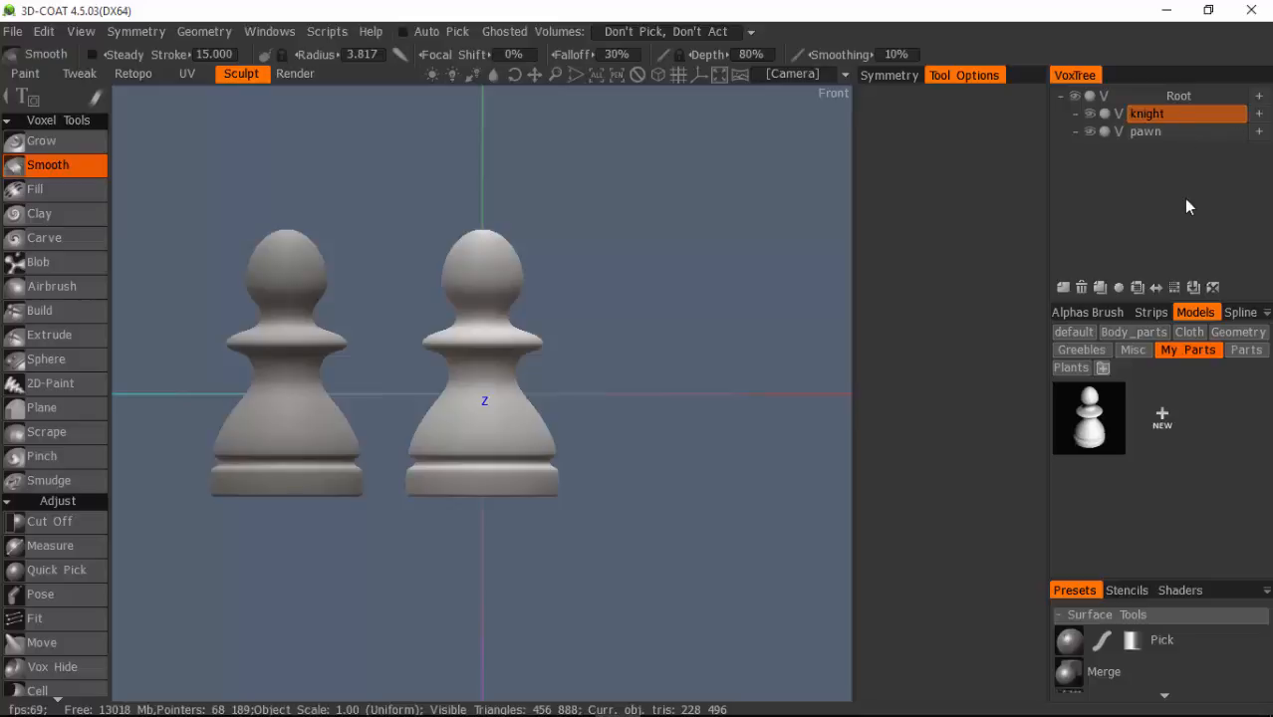
Hide the pawn volume and cut off everything above the horizontal axis line from the knight volume with a Cut Off rectangle.
{"action": "left_click", "coordinate": [1088, 133]}
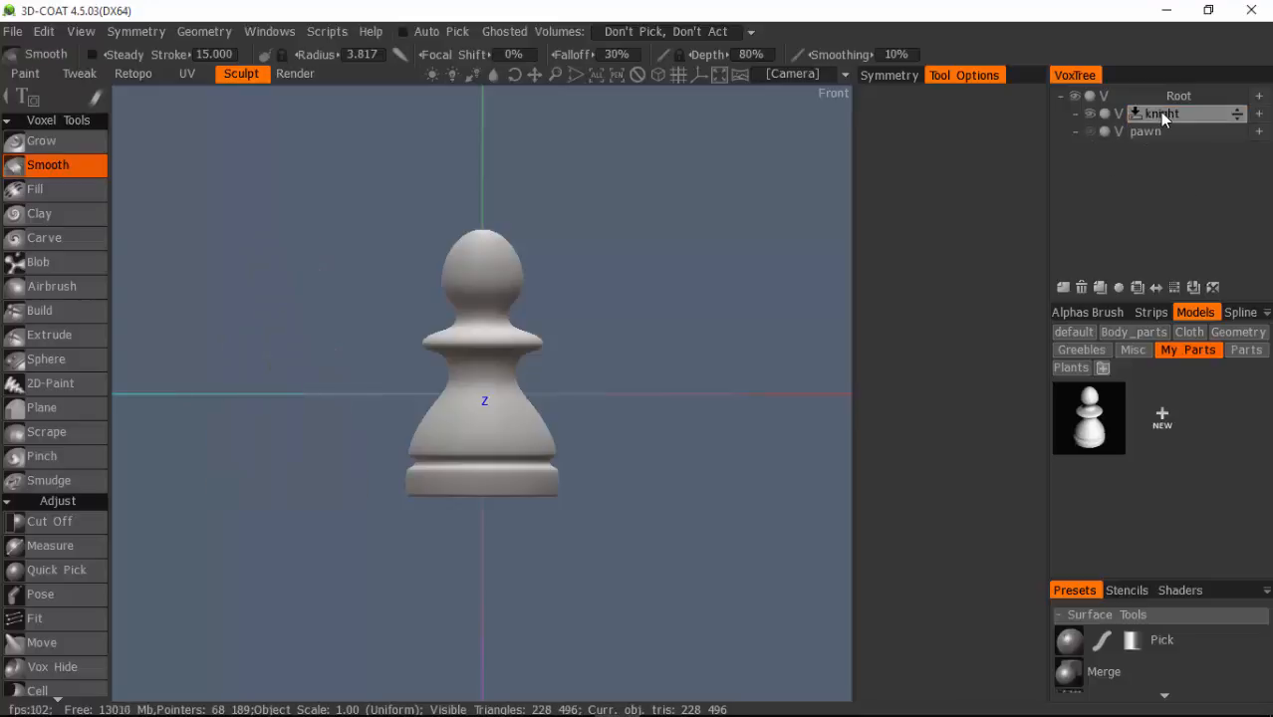
{"action": "left_click", "coordinate": [68, 524]}
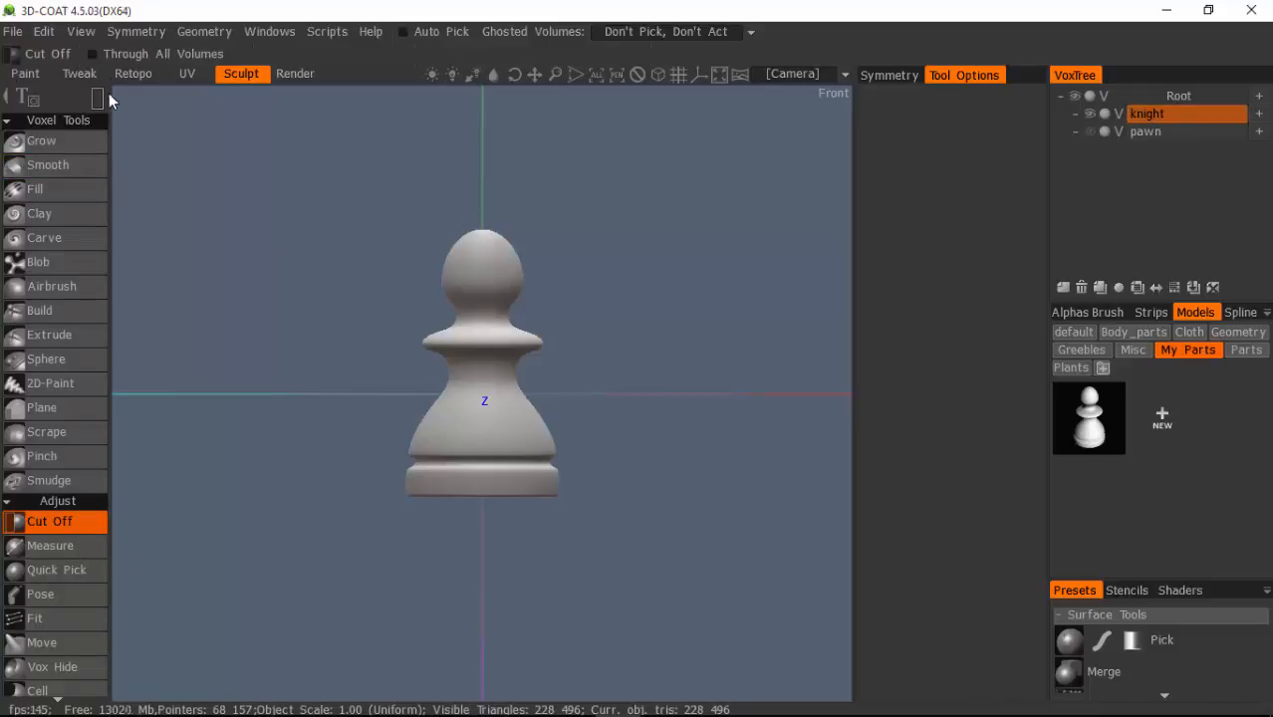
{"action": "mouse_move", "coordinate": [99, 104]}
{"action": "mouse_move", "coordinate": [314, 188]}
{"action": "left_mouse_down"}
{"action": "mouse_move", "coordinate": [607, 353]}
{"action": "mouse_move", "coordinate": [614, 388]}
{"action": "mouse_move", "coordinate": [628, 393]}
{"action": "left_mouse_up"}
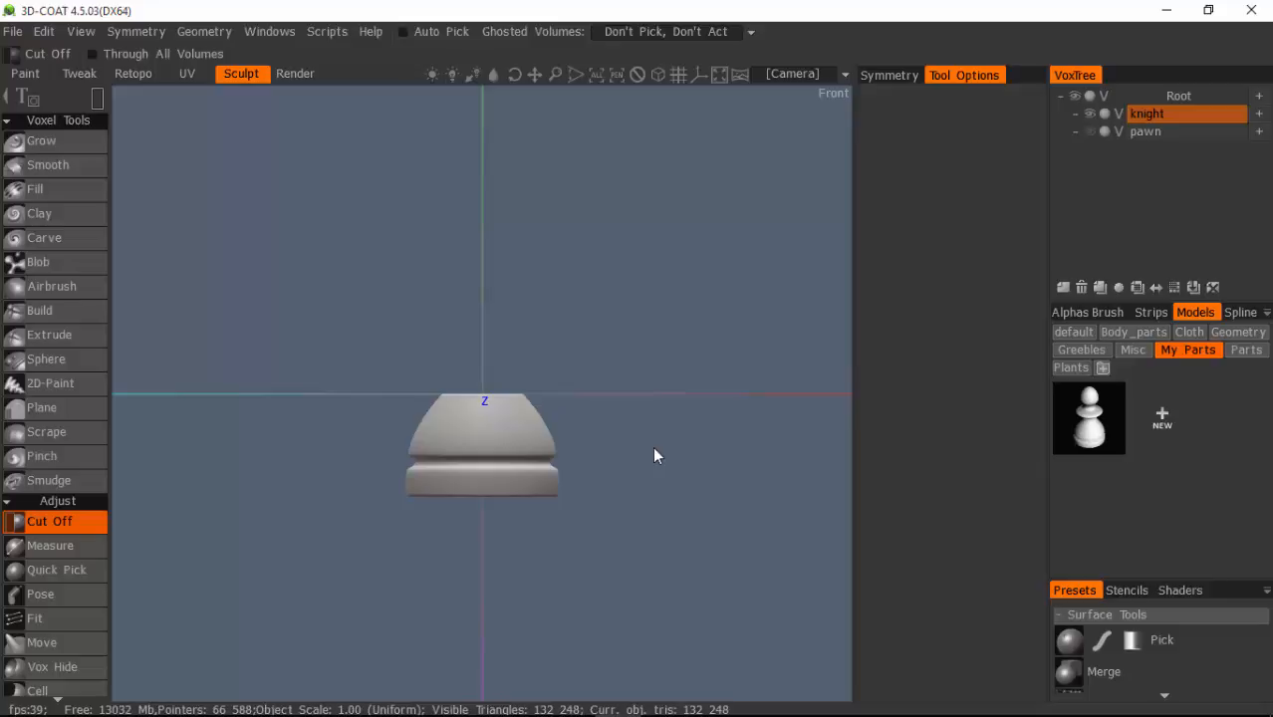
From the bottom view, use Transform to stretch the knight base along the X axis into an oval about 1.5 times as long as wide.
{"action": "key", "text": "KP_1"}
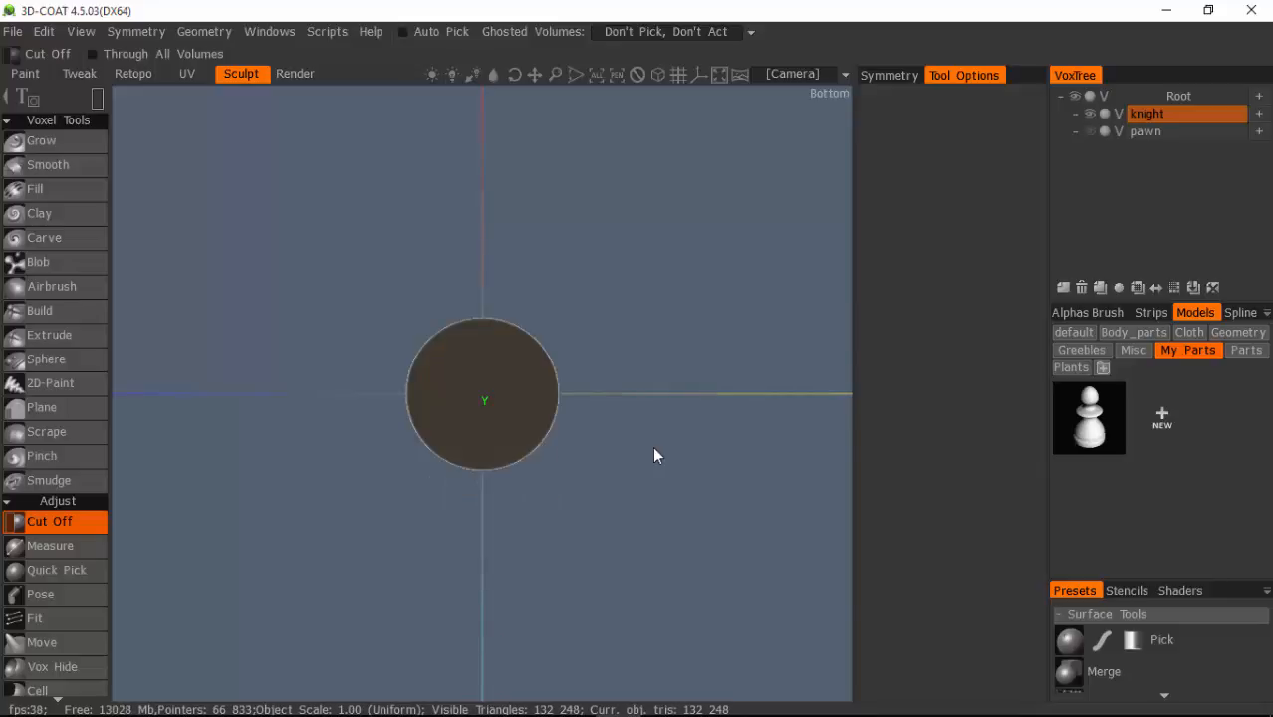
{"action": "key", "text": "space"}
{"action": "left_click", "coordinate": [654, 455]}
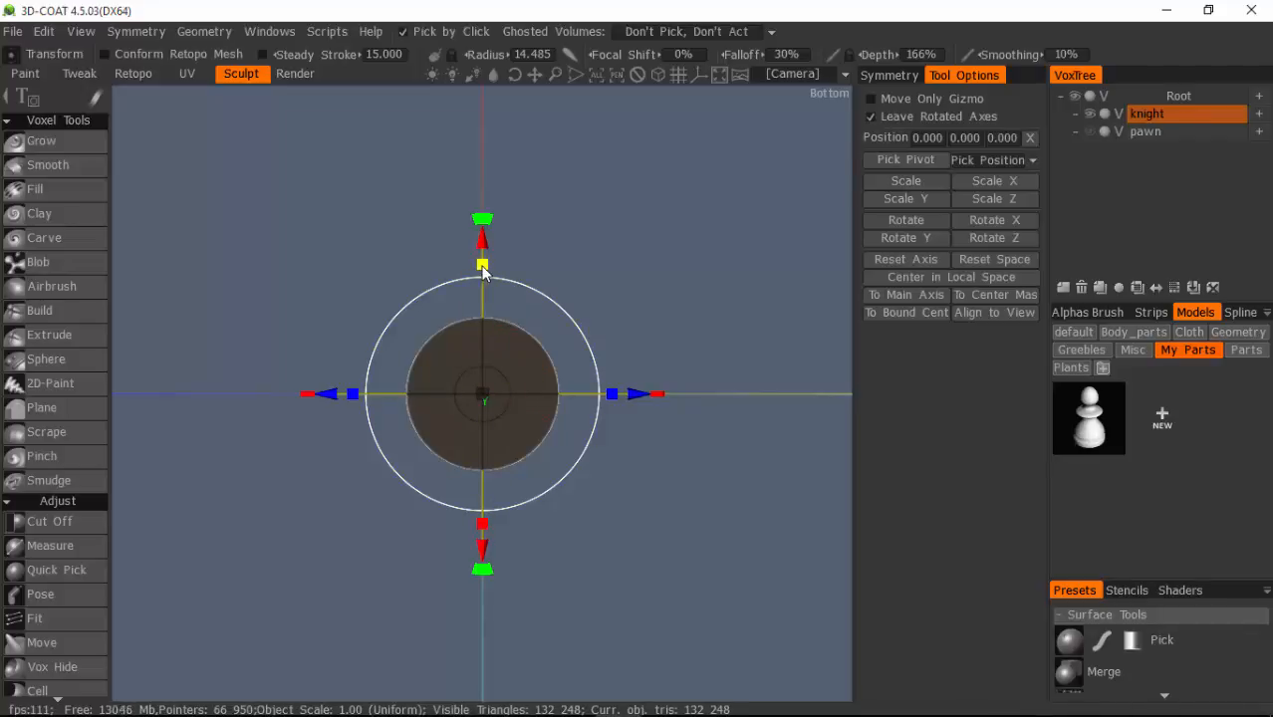
{"action": "left_click_drag", "start_coordinate": [483, 266], "coordinate": [481, 214]}
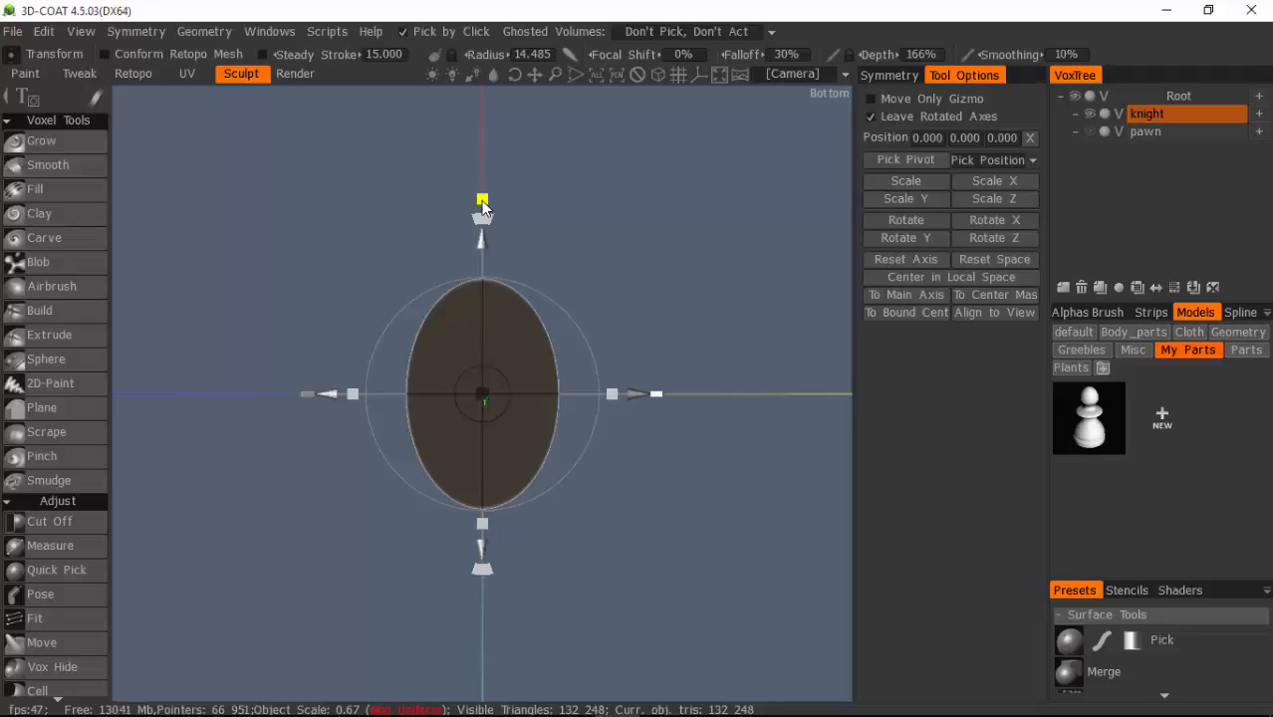
{"action": "left_click_drag", "start_coordinate": [482, 201], "coordinate": [482, 200]}
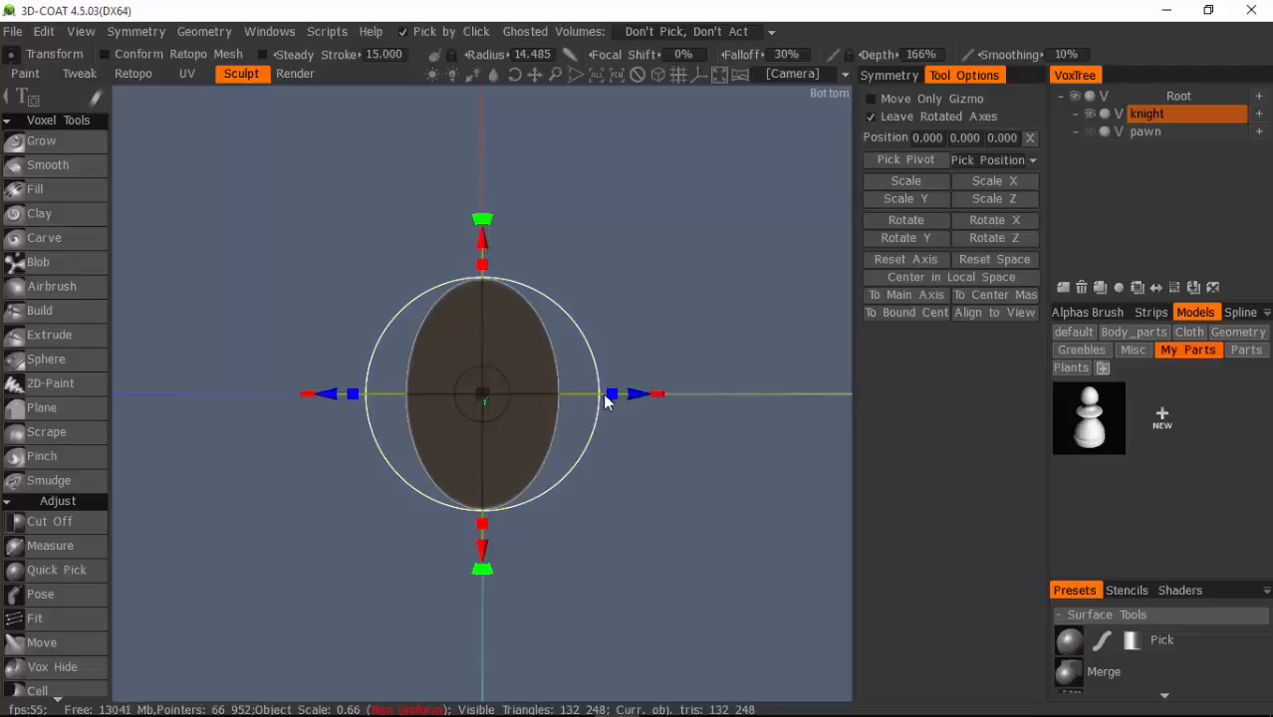
Stretch the knight base along the Z axis until it is circular, and show the pawn volume for size comparison.
{"action": "left_click_drag", "start_coordinate": [610, 398], "coordinate": [680, 407]}
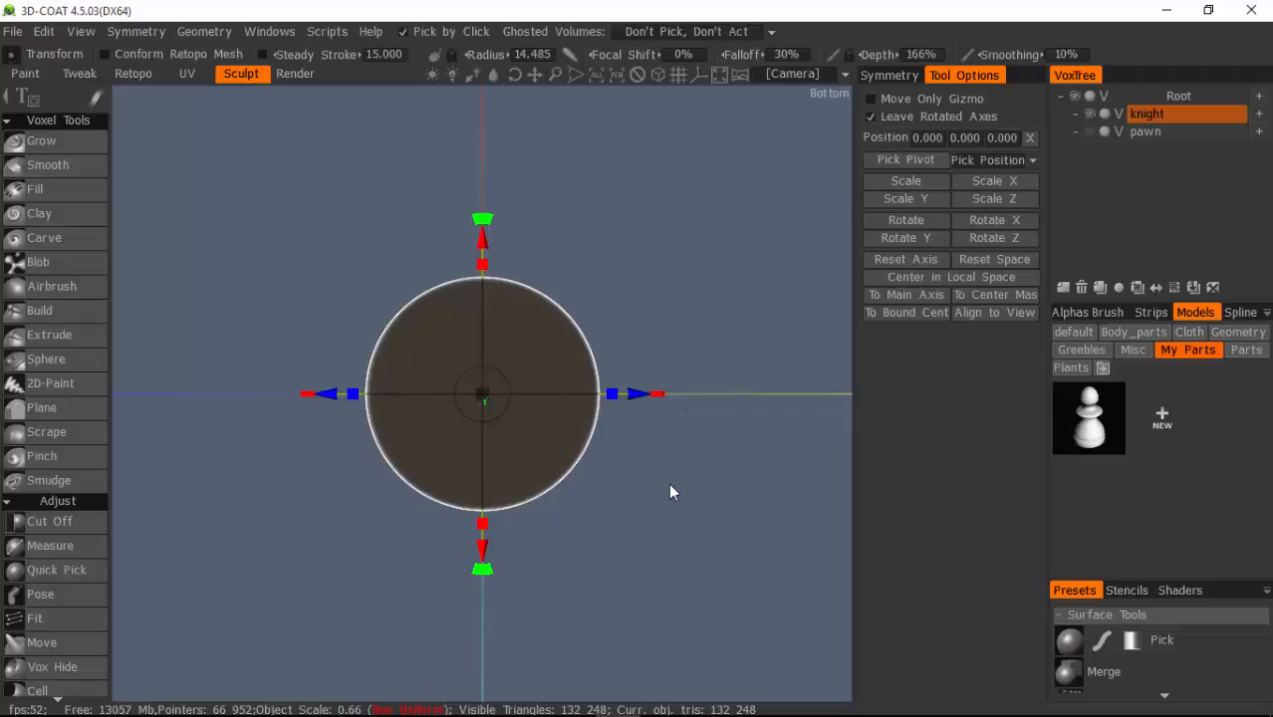
{"action": "key", "text": "KP_2"}
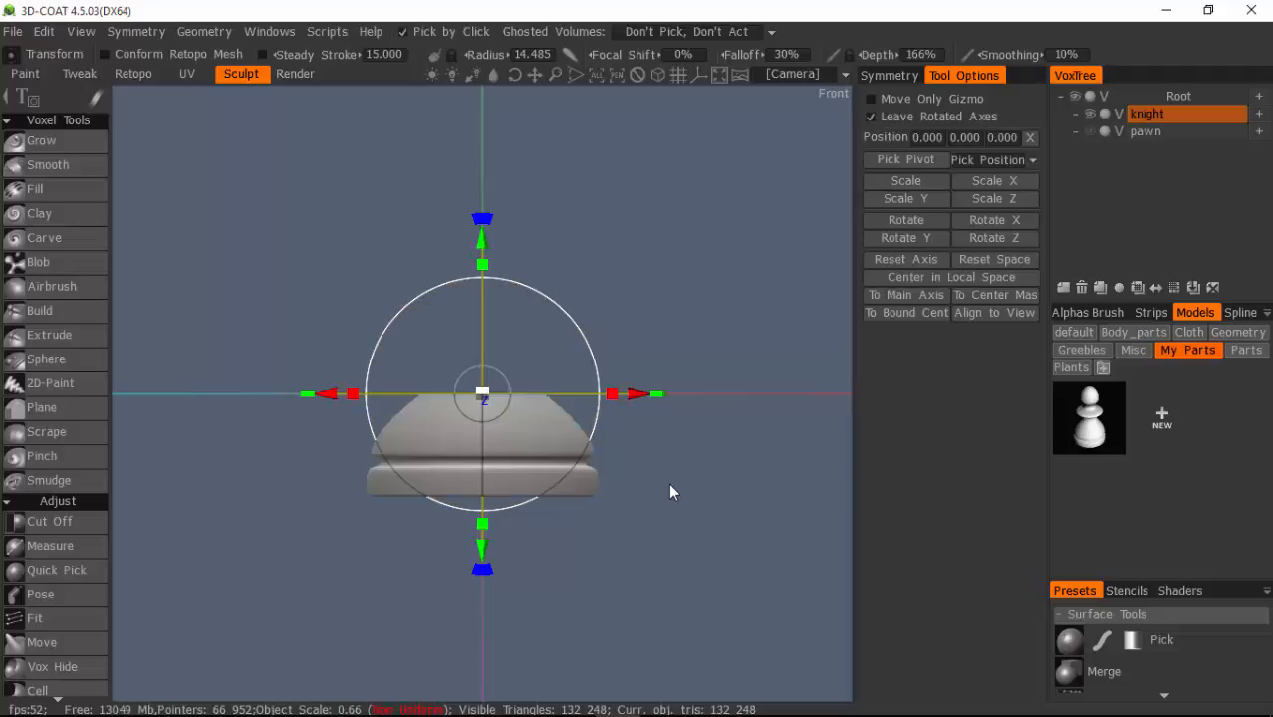
{"action": "left_click", "coordinate": [1090, 132]}
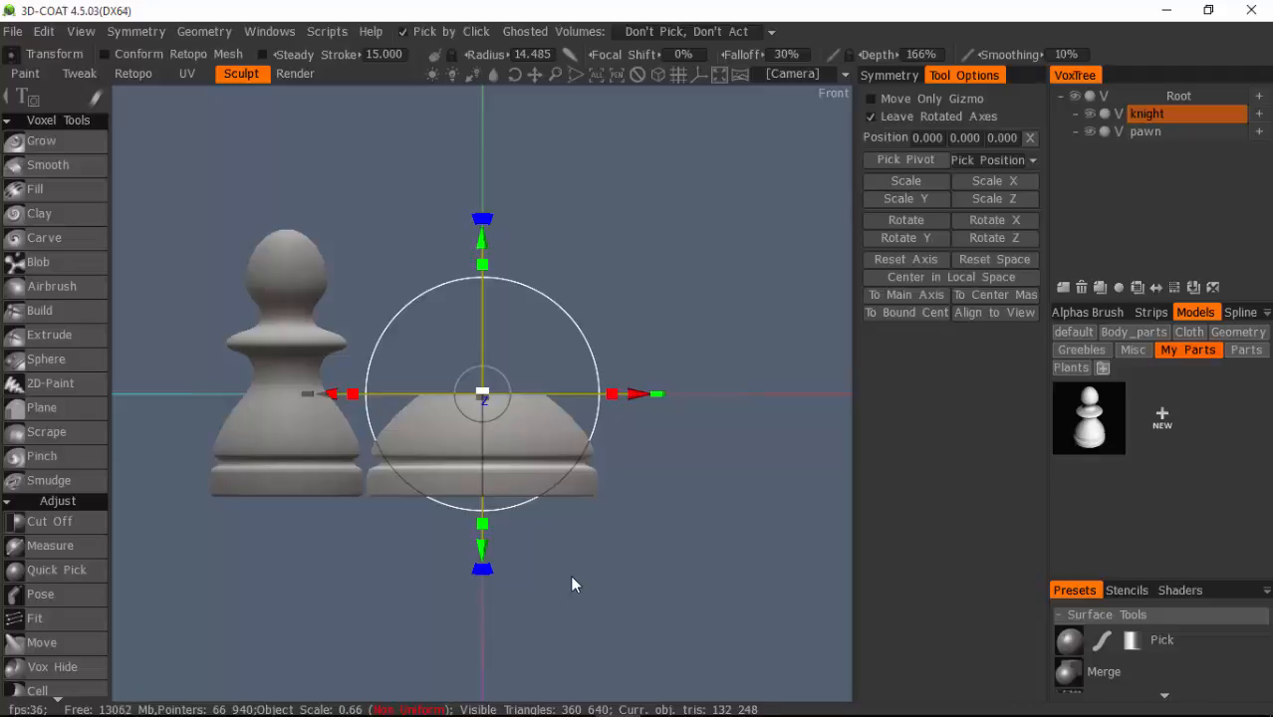
{"action": "key", "text": "KP_1"}
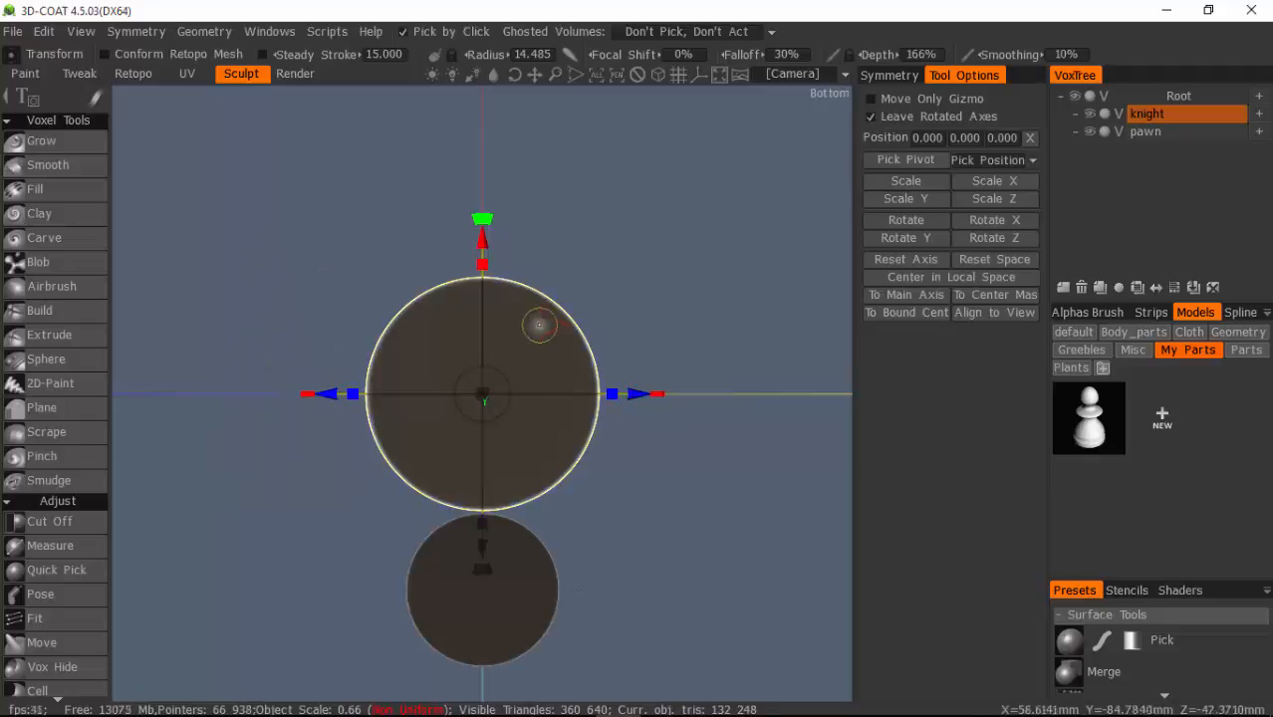
Show the 2D grid in the bottom view and set its grid size to about 54.8.
{"action": "left_click", "coordinate": [80, 38]}
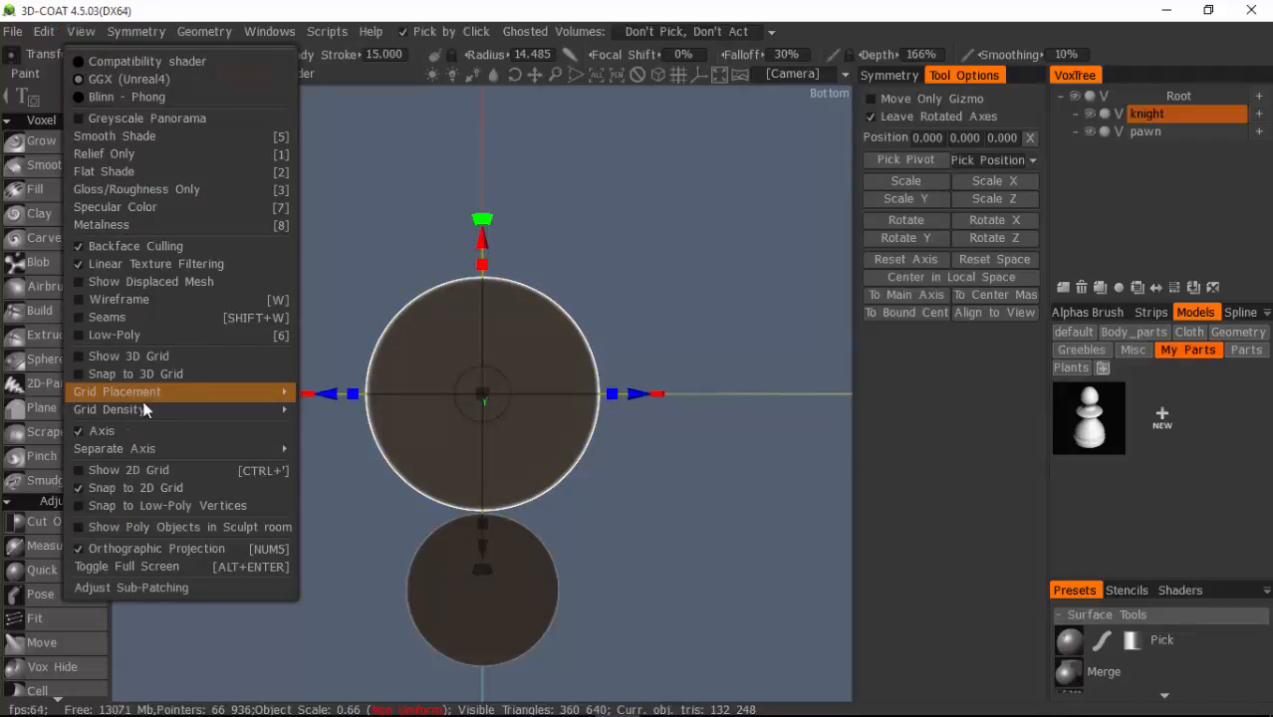
{"action": "left_click", "coordinate": [79, 468]}
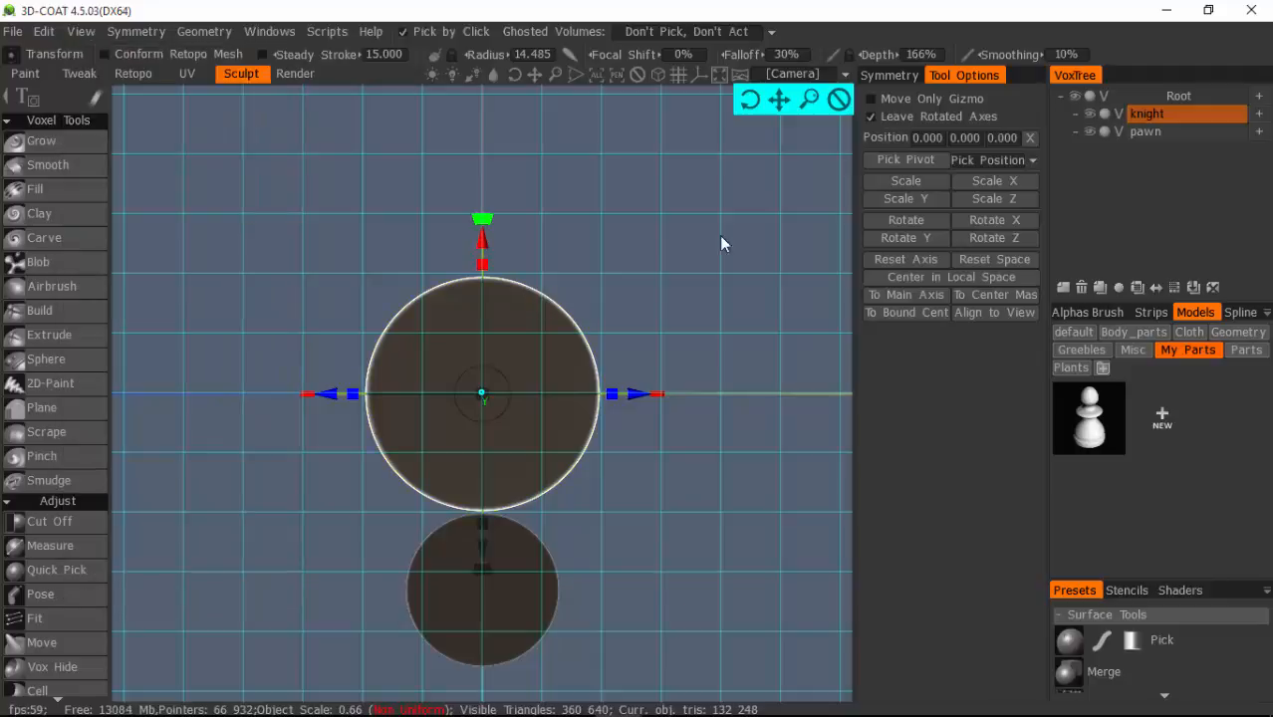
{"action": "mouse_move", "coordinate": [821, 99]}
{"action": "left_click_drag", "start_coordinate": [812, 98], "coordinate": [811, 98]}
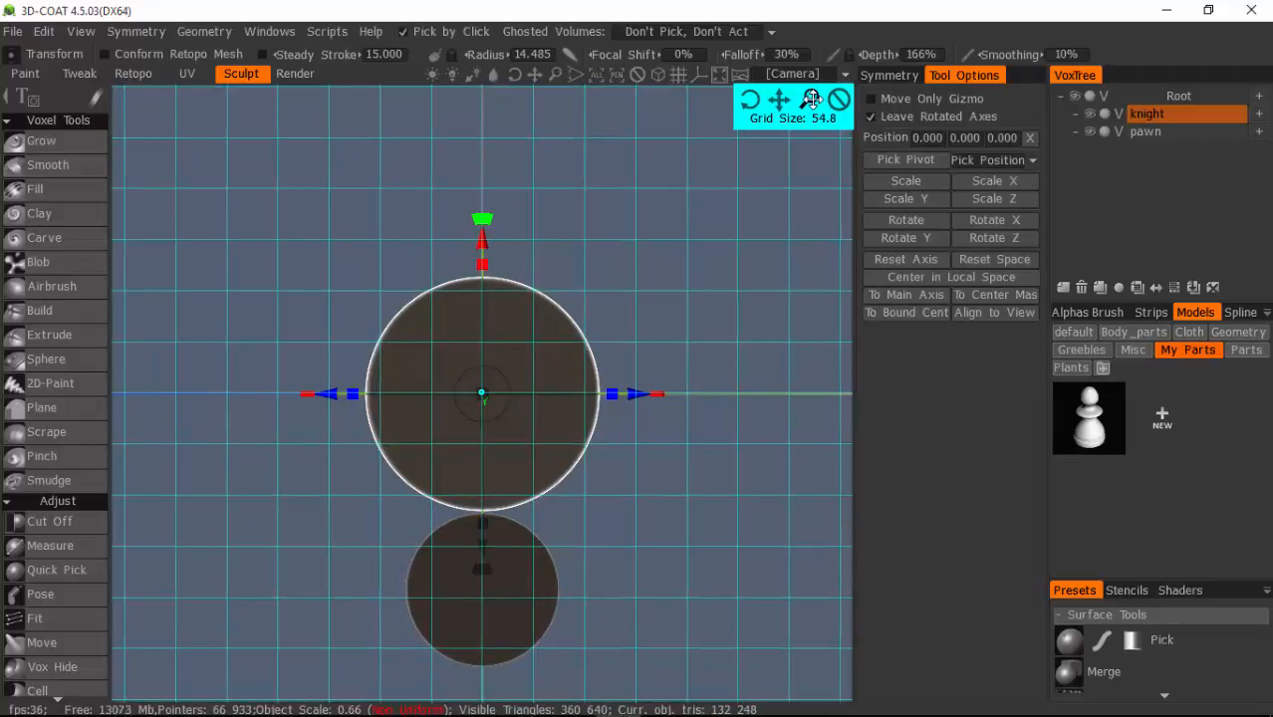
Scale the knight base down along X and Z into a circle four grid squares across, and check it in front view.
{"action": "left_click_drag", "start_coordinate": [482, 264], "coordinate": [482, 283]}
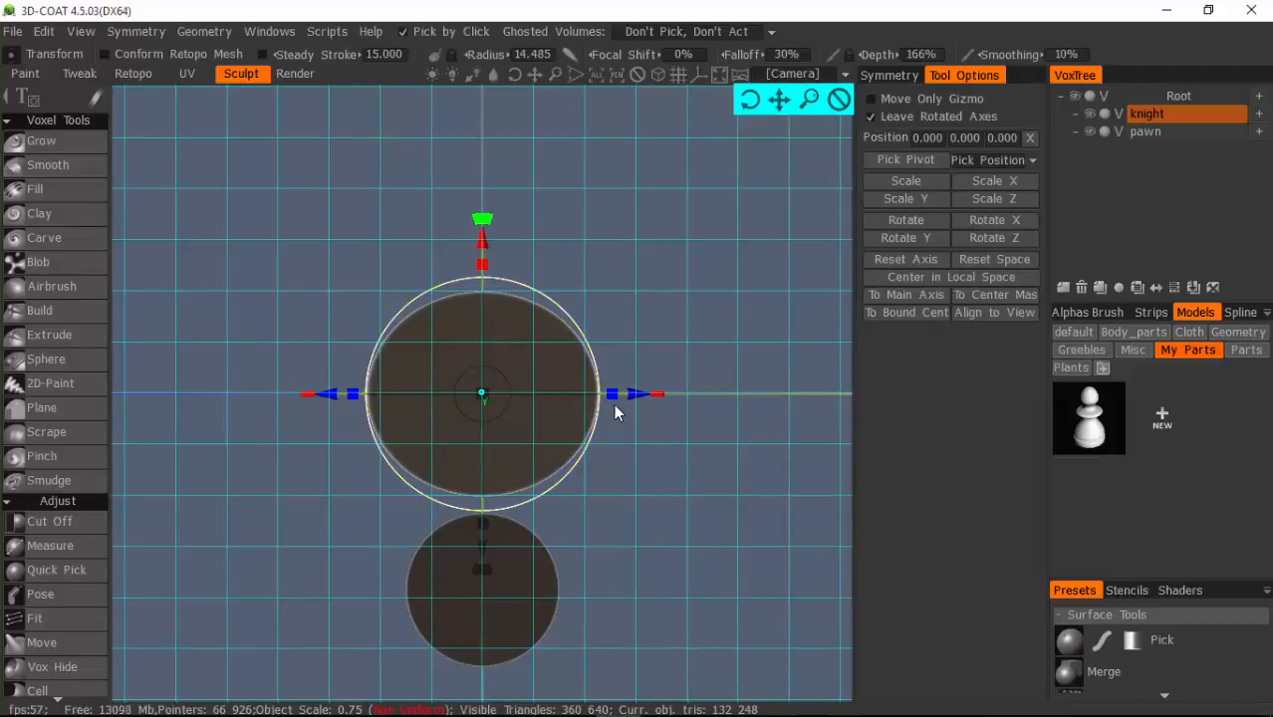
{"action": "left_click_drag", "start_coordinate": [614, 398], "coordinate": [598, 398]}
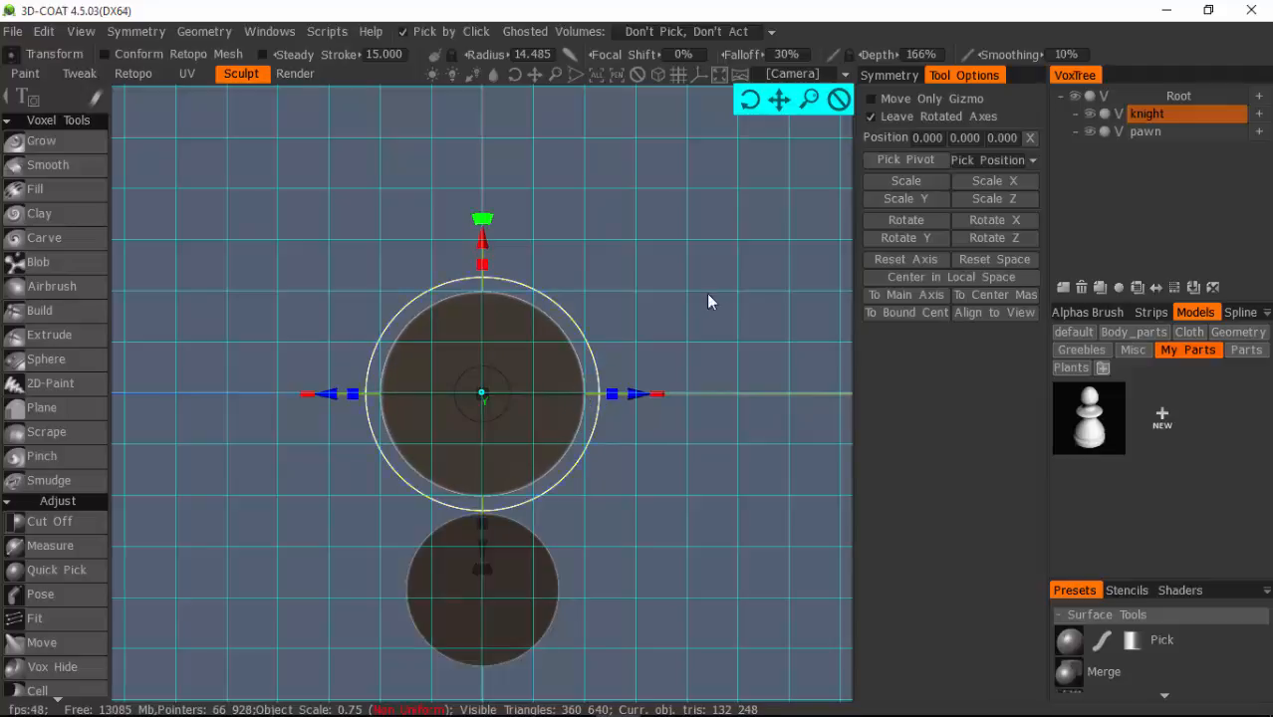
{"action": "key", "text": "KP_2"}
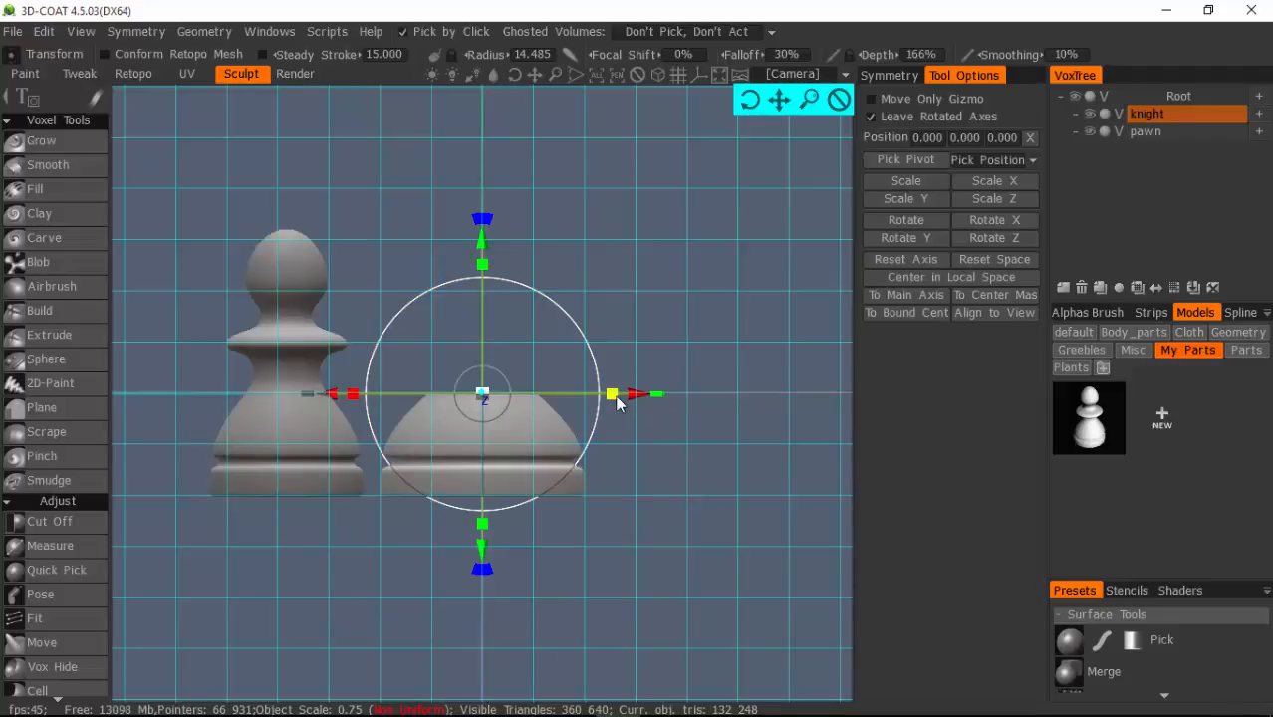
Hide the 2D grid and the pawn volume, and leave Transform for the Smooth tool.
{"action": "left_click", "coordinate": [80, 31]}
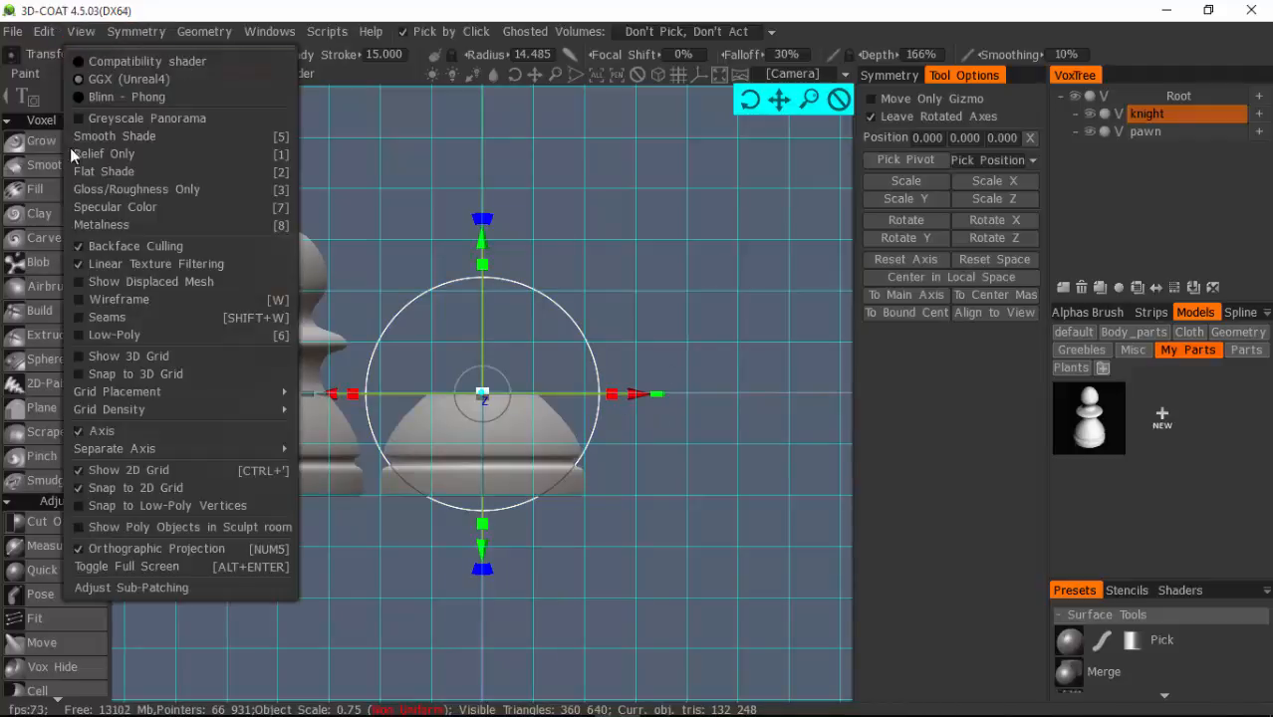
{"action": "left_click", "coordinate": [95, 470]}
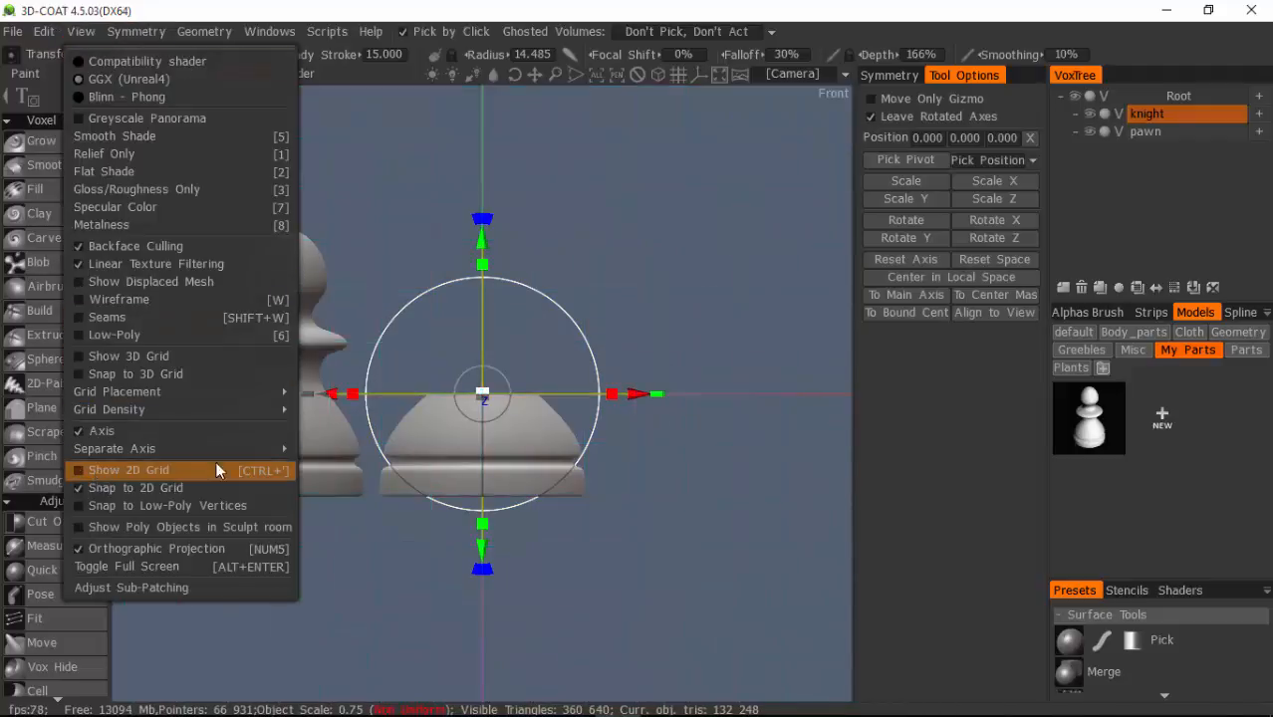
{"action": "left_click", "coordinate": [1089, 132]}
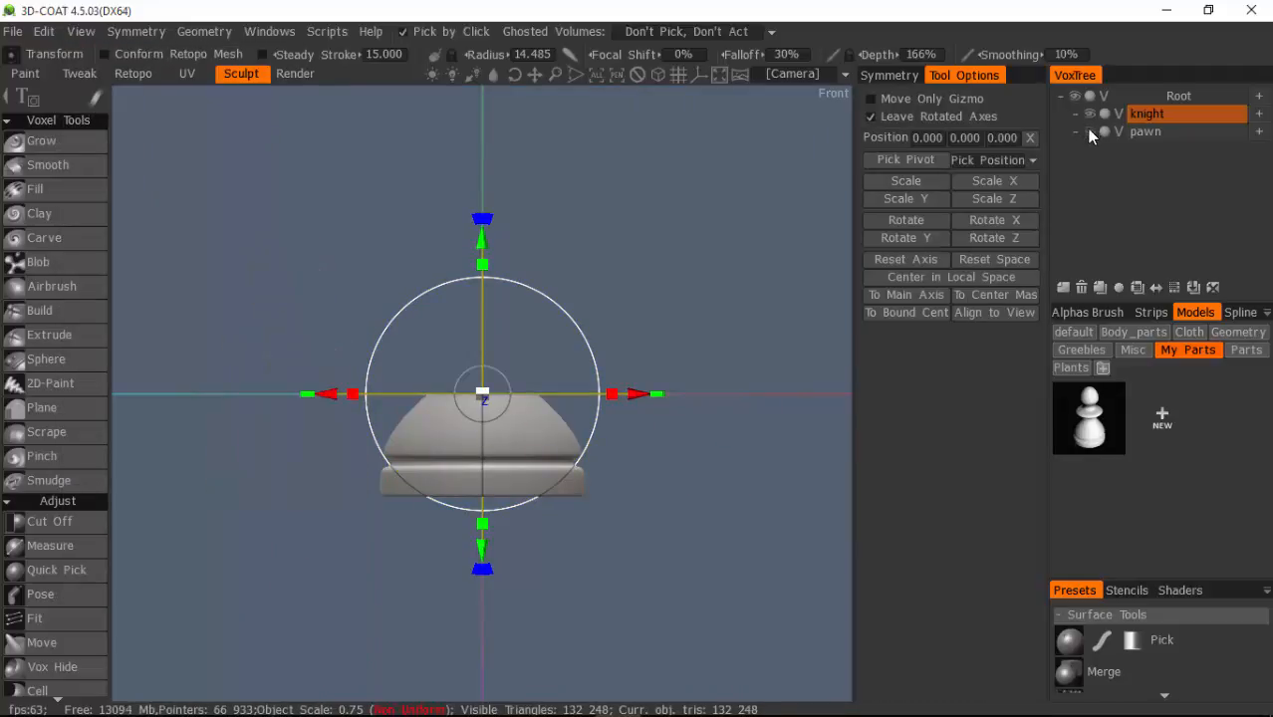
{"action": "left_click", "coordinate": [34, 169]}
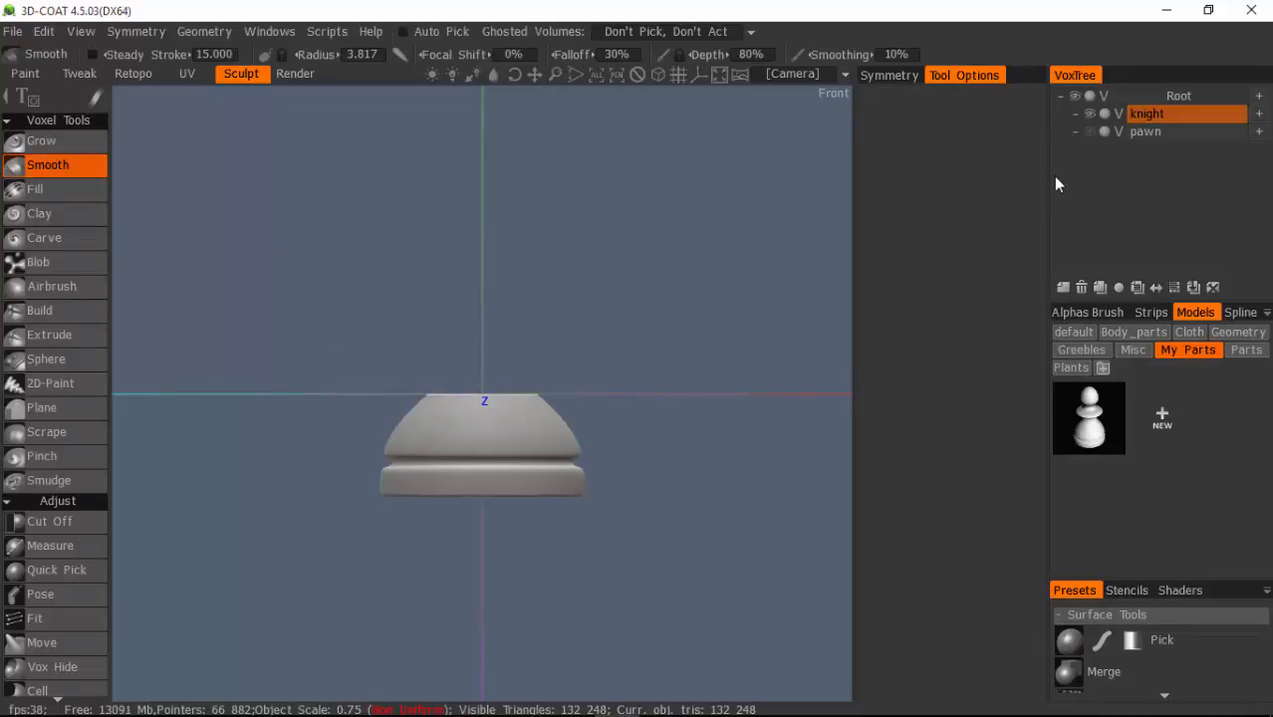
Save the scene as a 3b file named knight tut1 in the My saves folder.
{"action": "left_click", "coordinate": [14, 31]}
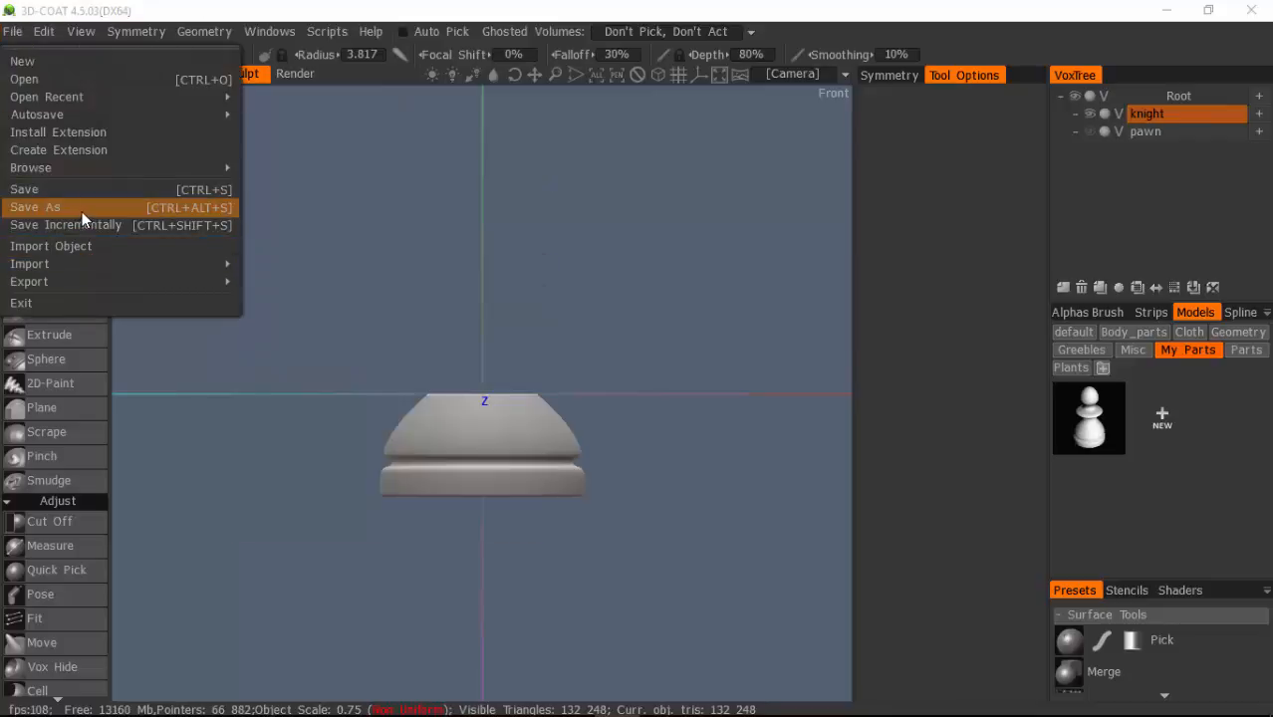
{"action": "left_click", "coordinate": [81, 212]}
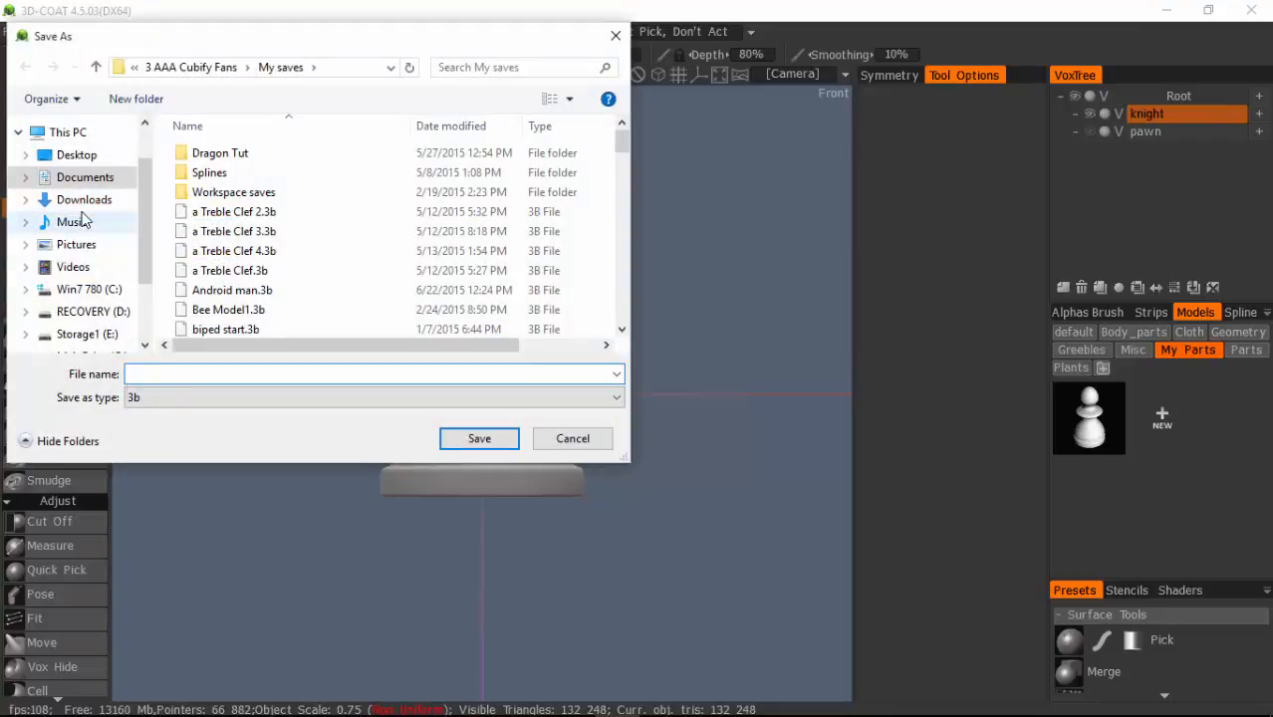
{"action": "type", "text": "knight tut1"}
{"action": "key", "text": "Return"}
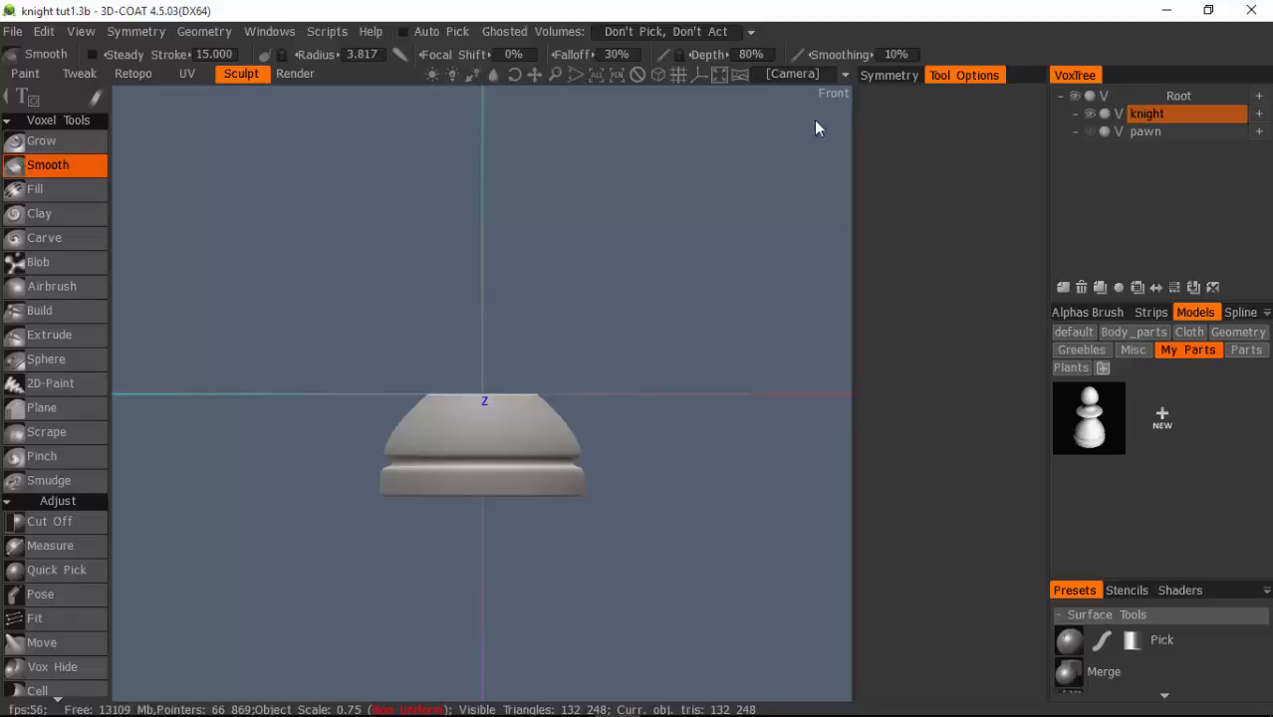
Restore a stored workspace layout from its saved file.
{"action": "left_click", "coordinate": [843, 75]}
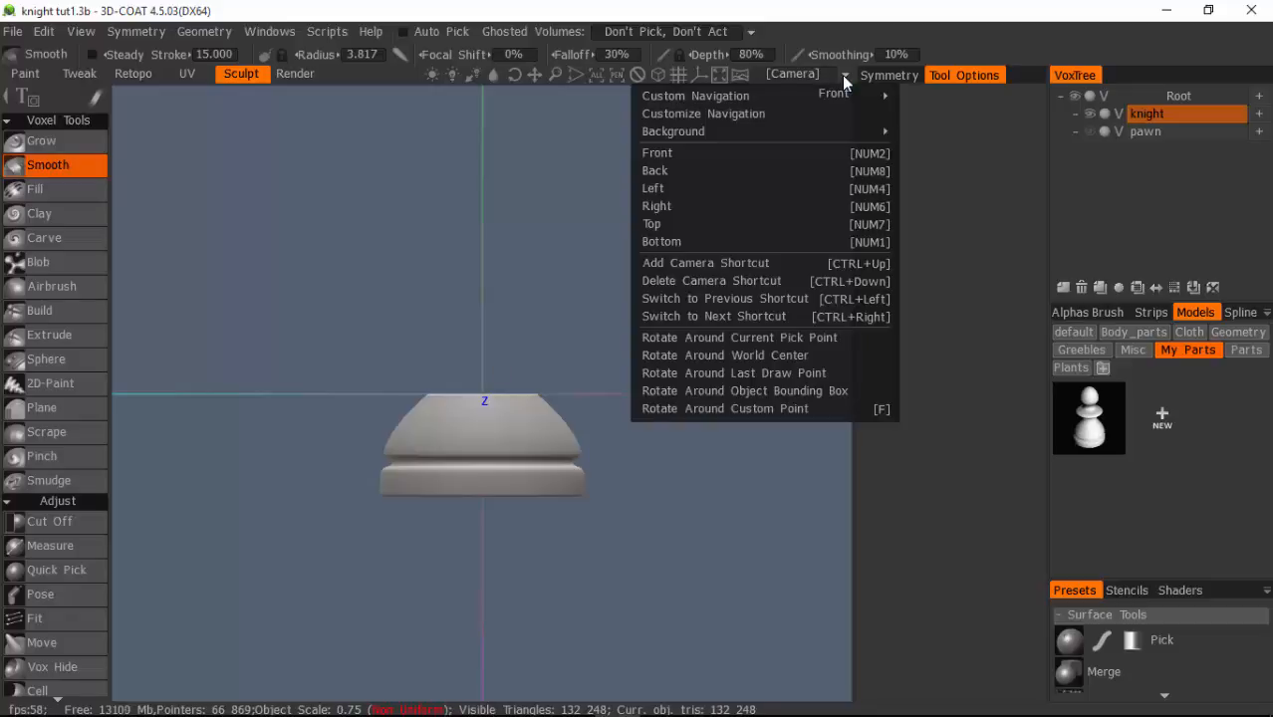
{"action": "left_click", "coordinate": [428, 216]}
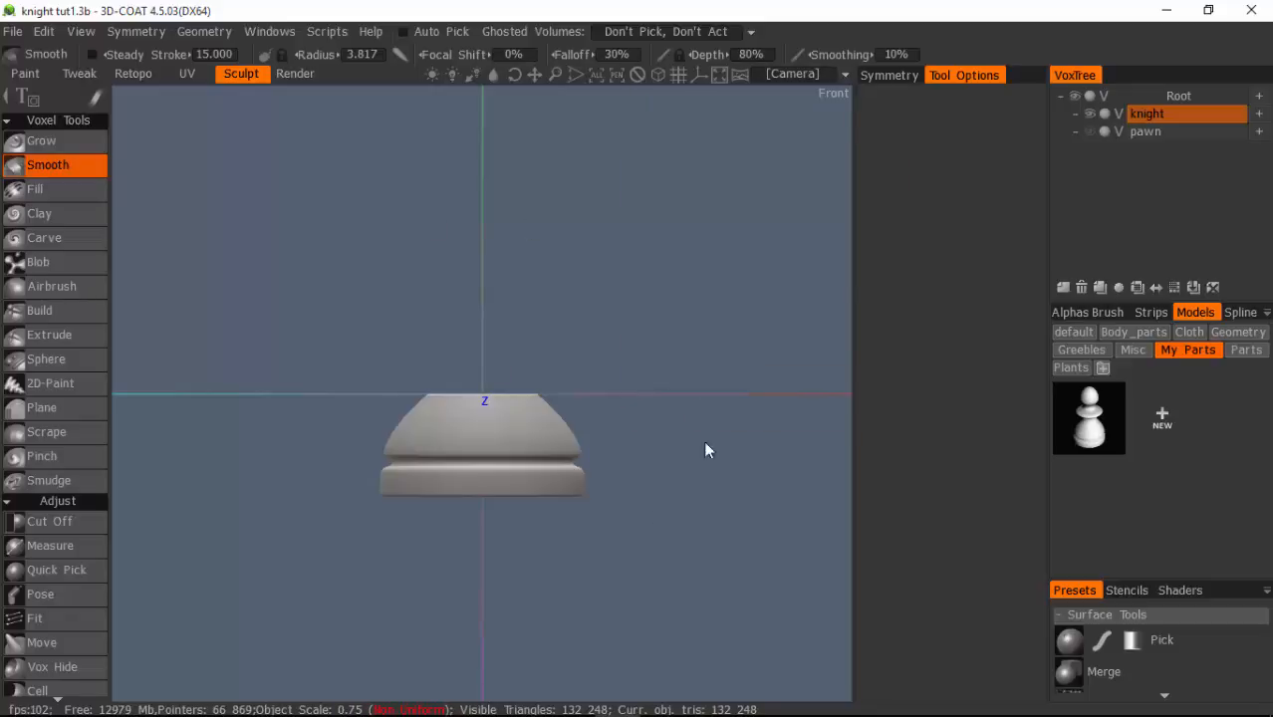
{"action": "left_click", "coordinate": [282, 32]}
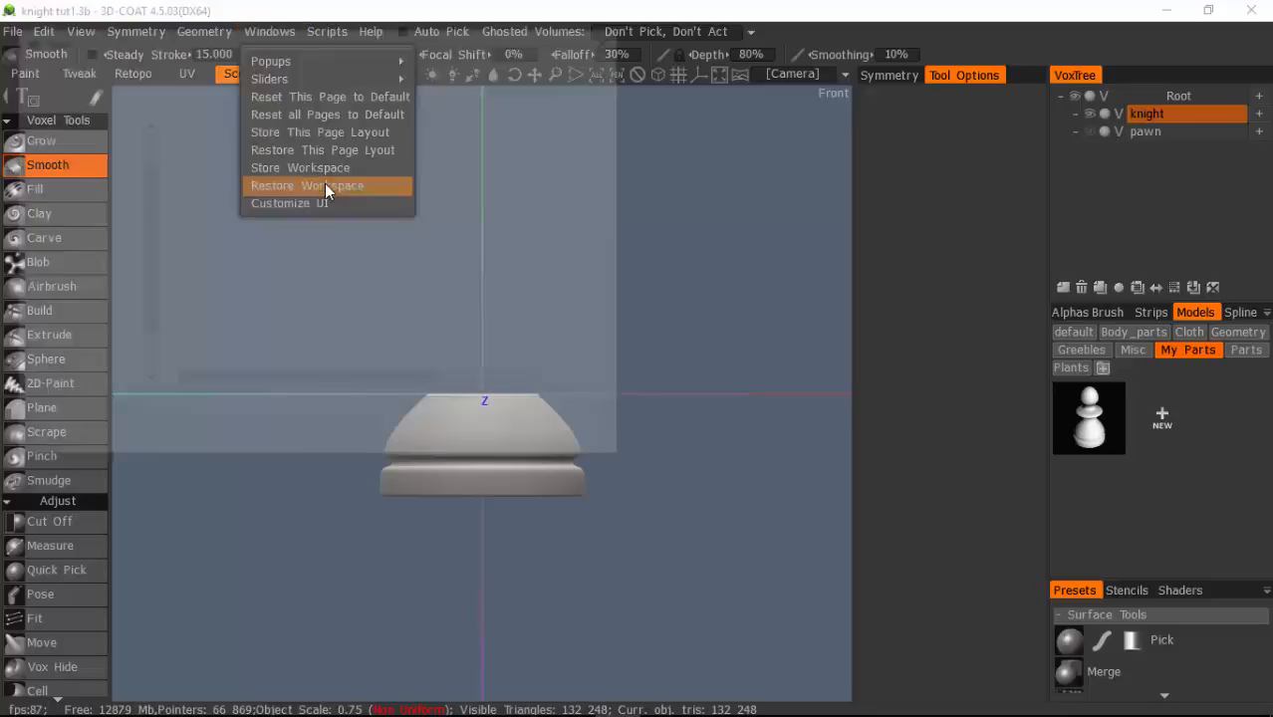
{"action": "left_click", "coordinate": [323, 185]}
{"action": "double_click", "coordinate": [259, 172]}
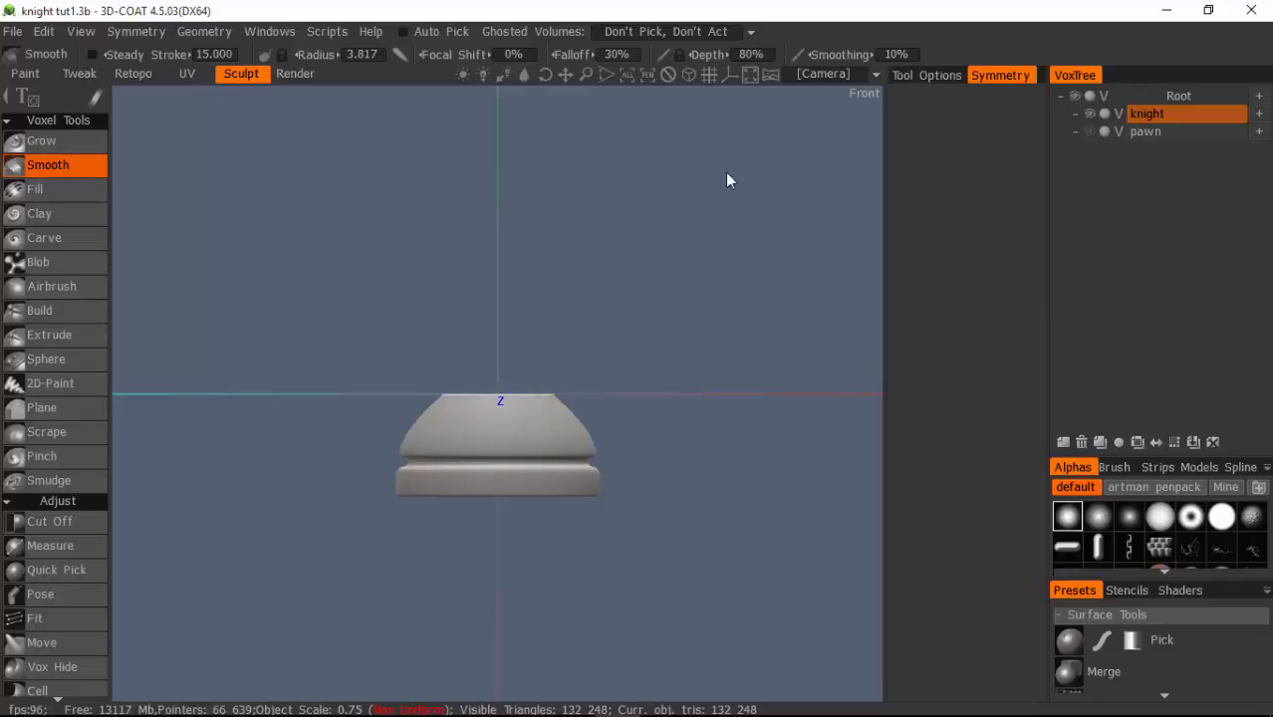
Open the camera background's image placement settings and pin the Reference images controls.
{"action": "left_click", "coordinate": [876, 78]}
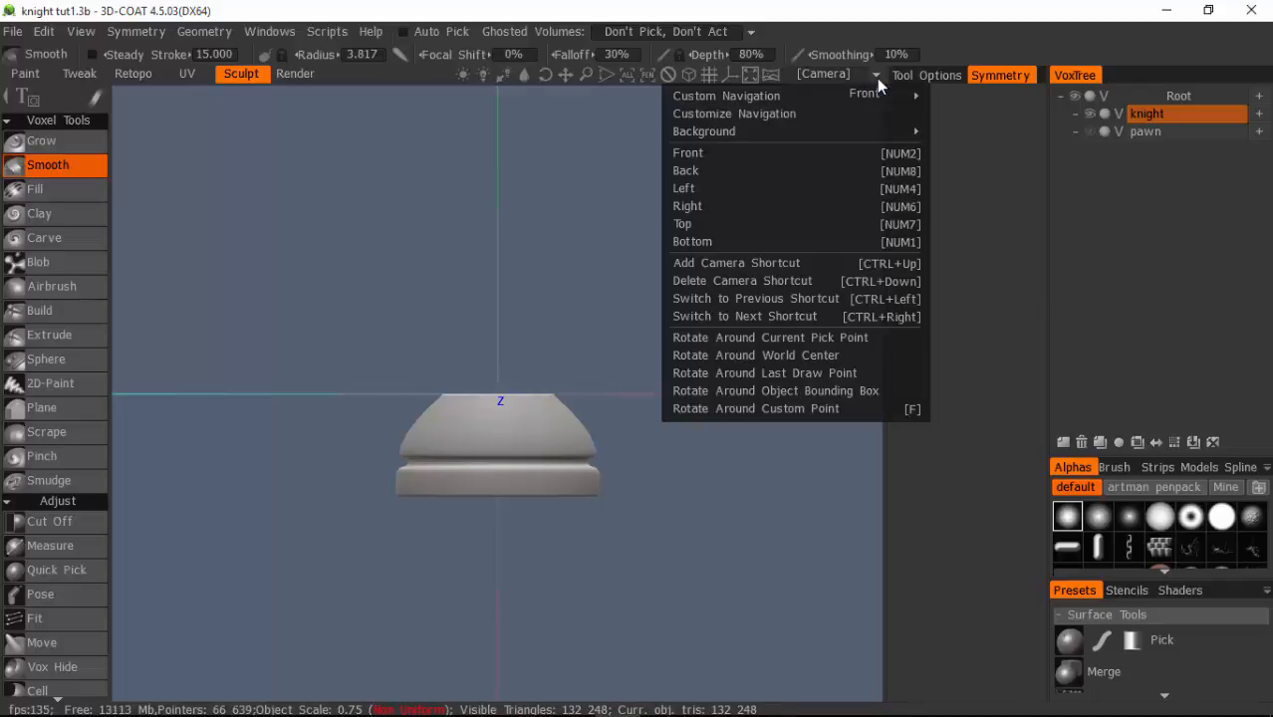
{"action": "mouse_move", "coordinate": [743, 132]}
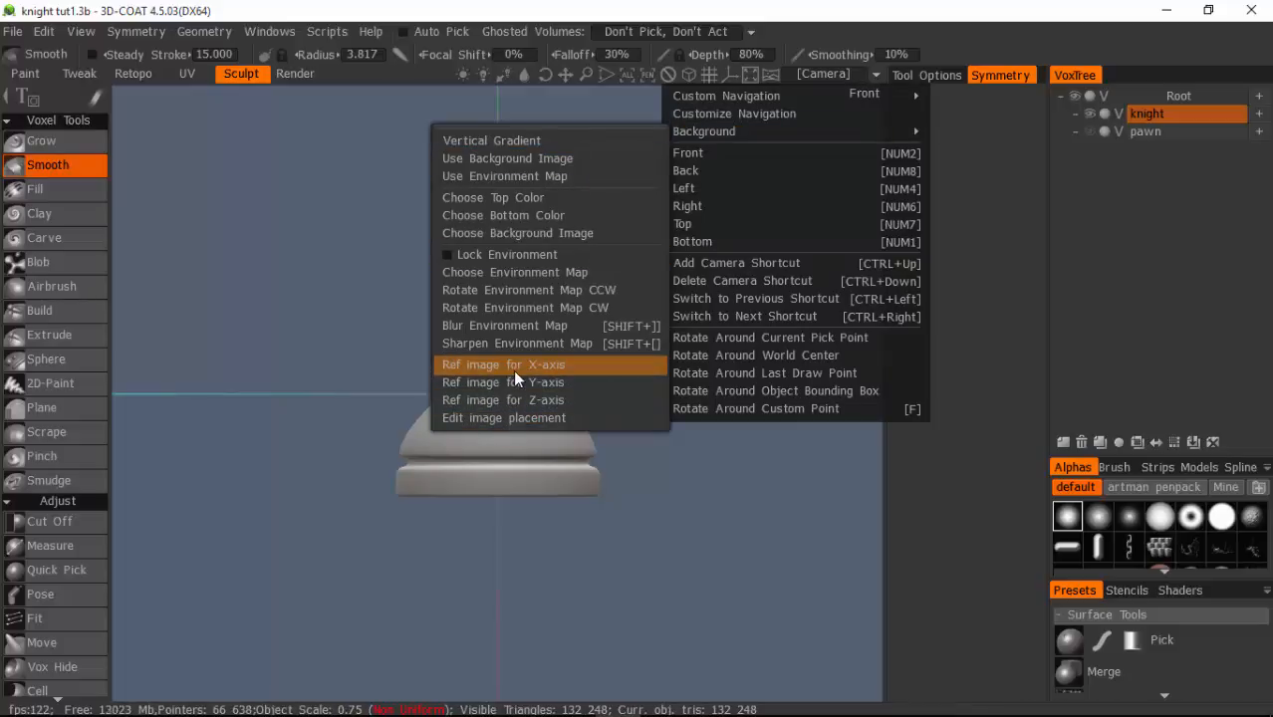
{"action": "left_click", "coordinate": [501, 420]}
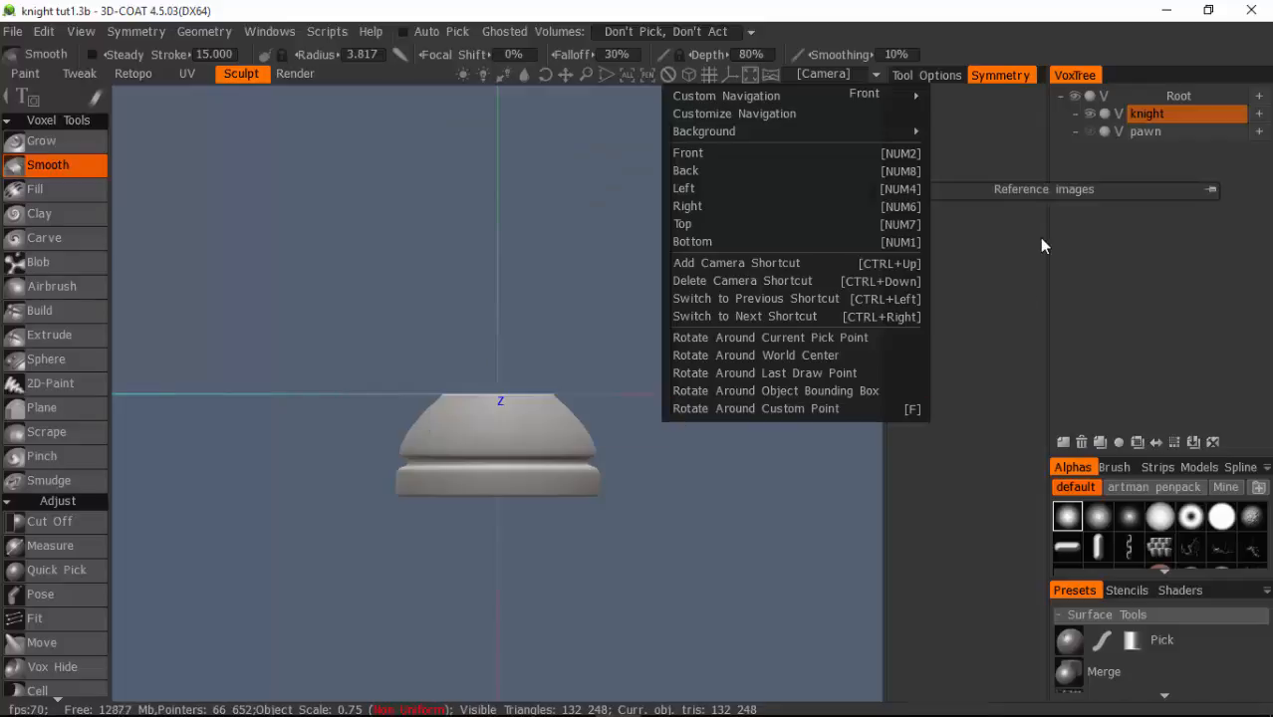
{"action": "left_click", "coordinate": [1208, 190]}
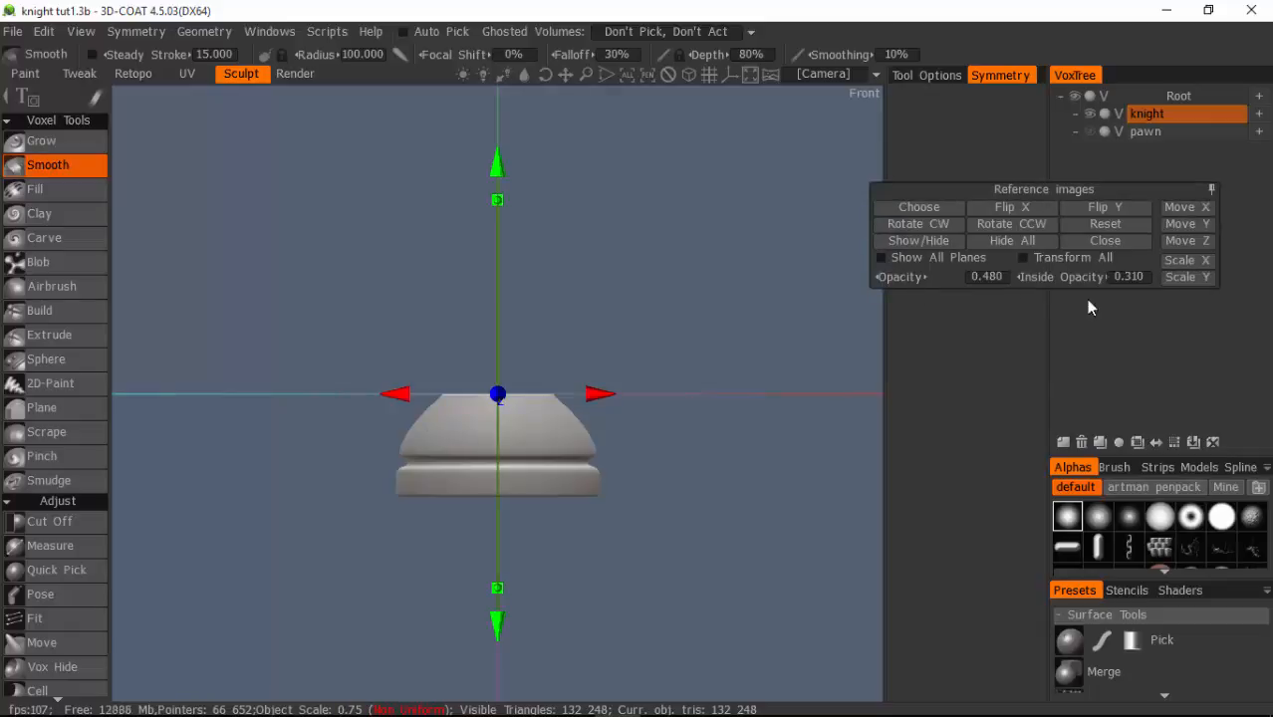
Load ScreenHunter_207 Sep. 10 17.15.jpg as the reference image for the front view.
{"action": "left_click", "coordinate": [924, 205]}
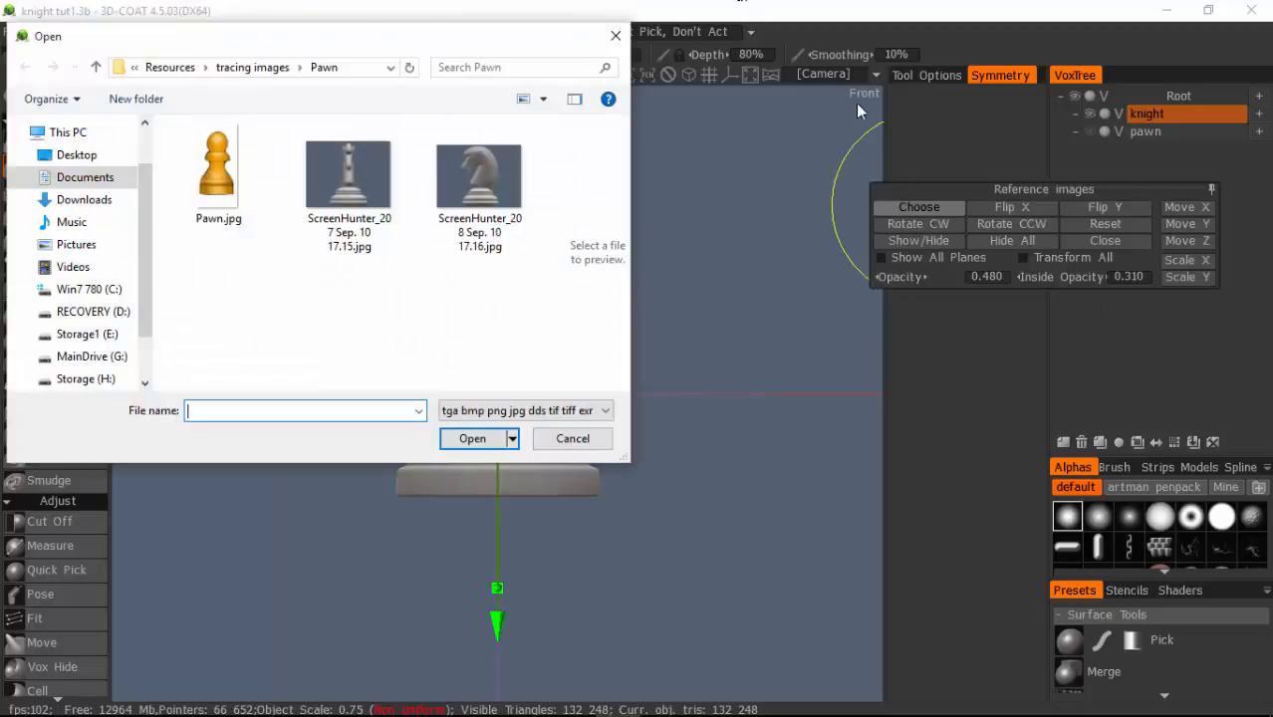
{"action": "left_click", "coordinate": [348, 174]}
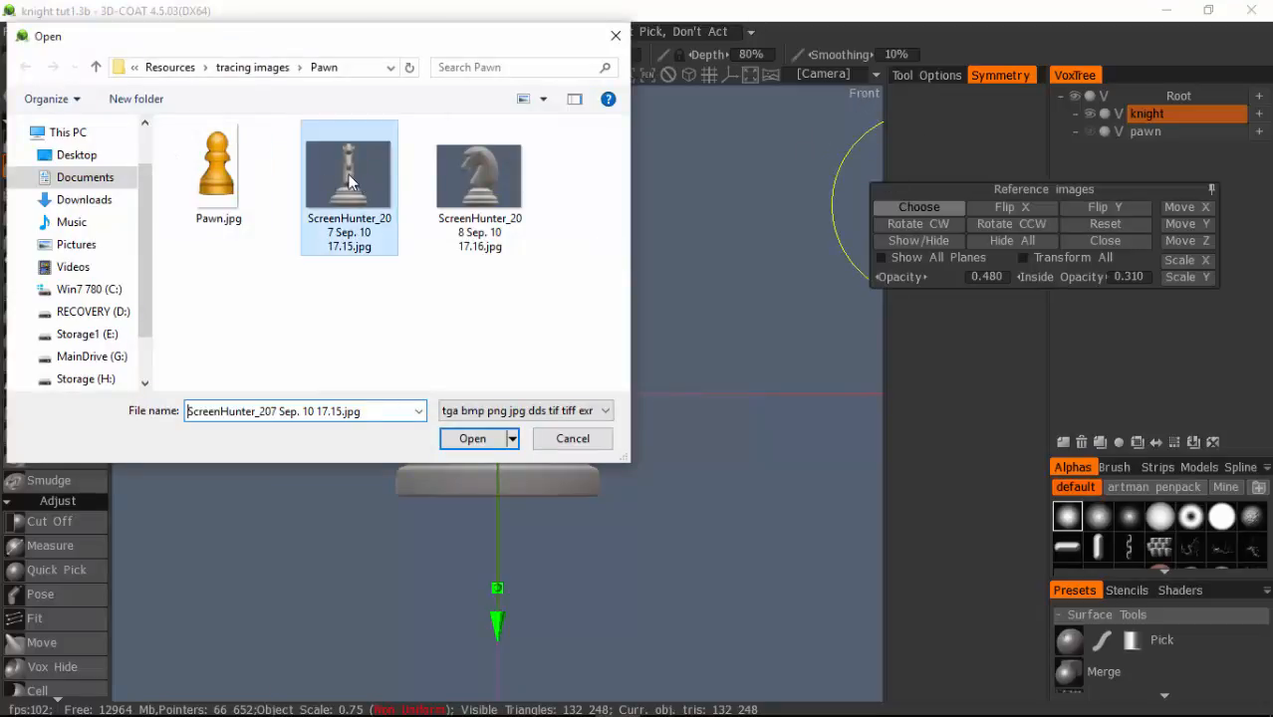
{"action": "left_click", "coordinate": [468, 438]}
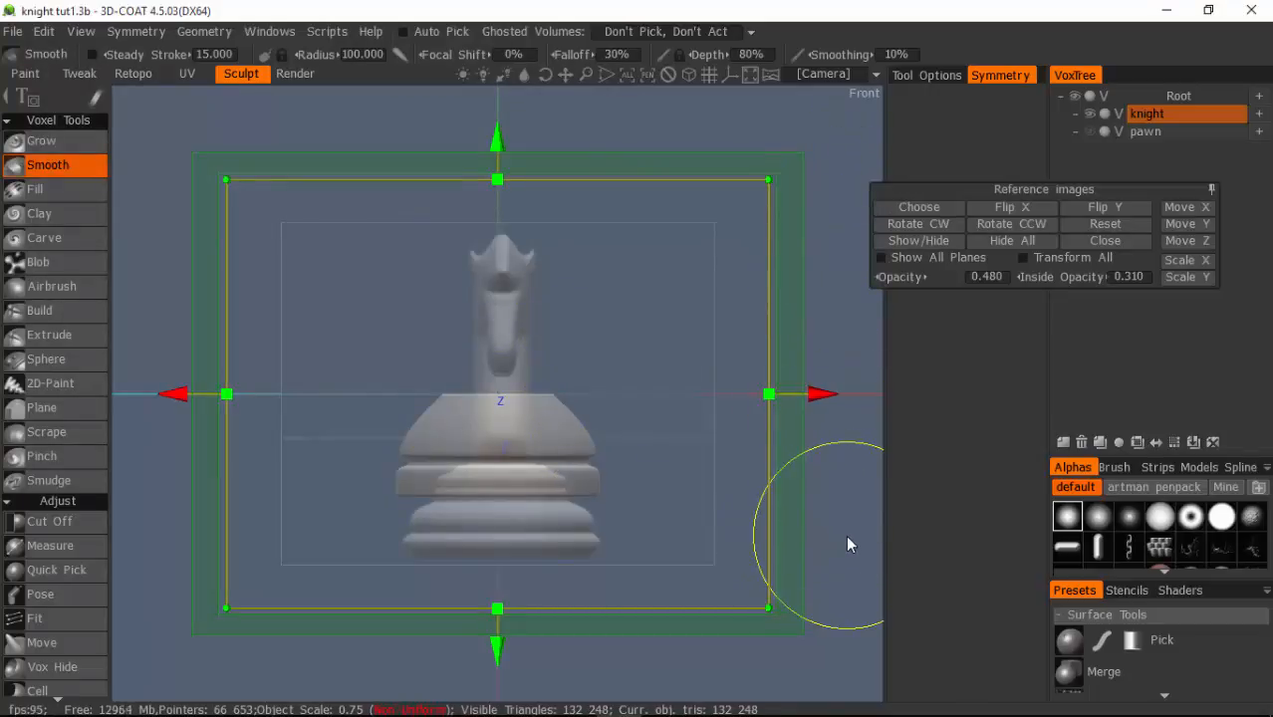
In the left view, load ScreenHunter_208 Sep. 10 17.16.jpg as the knight's side reference image.
{"action": "left_click_drag", "start_coordinate": [847, 537], "coordinate": [647, 533]}
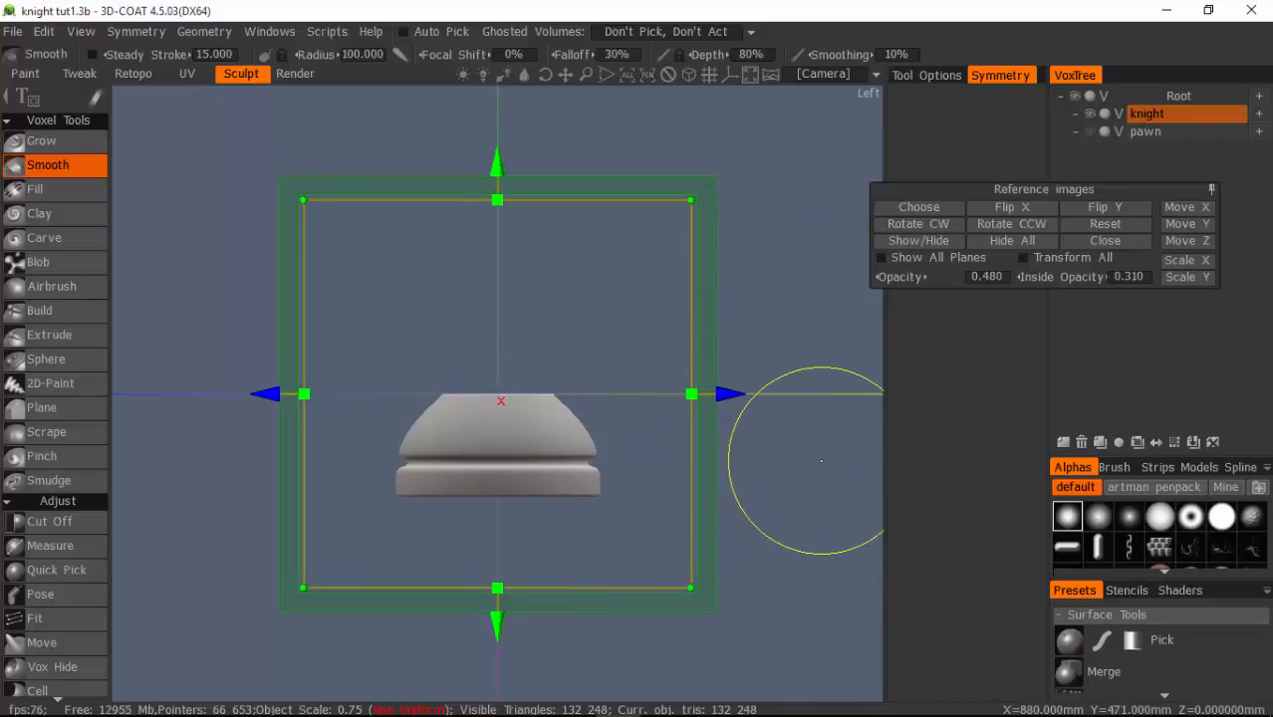
{"action": "left_click", "coordinate": [937, 211]}
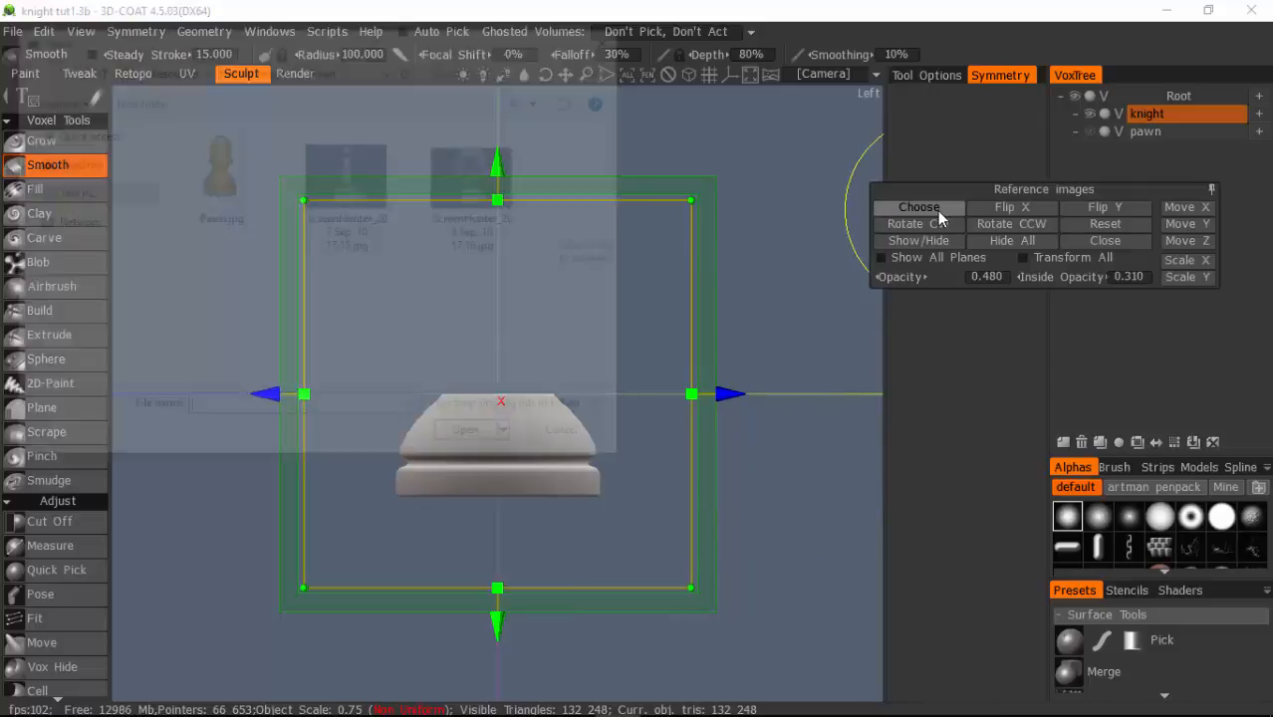
{"action": "left_click", "coordinate": [452, 173]}
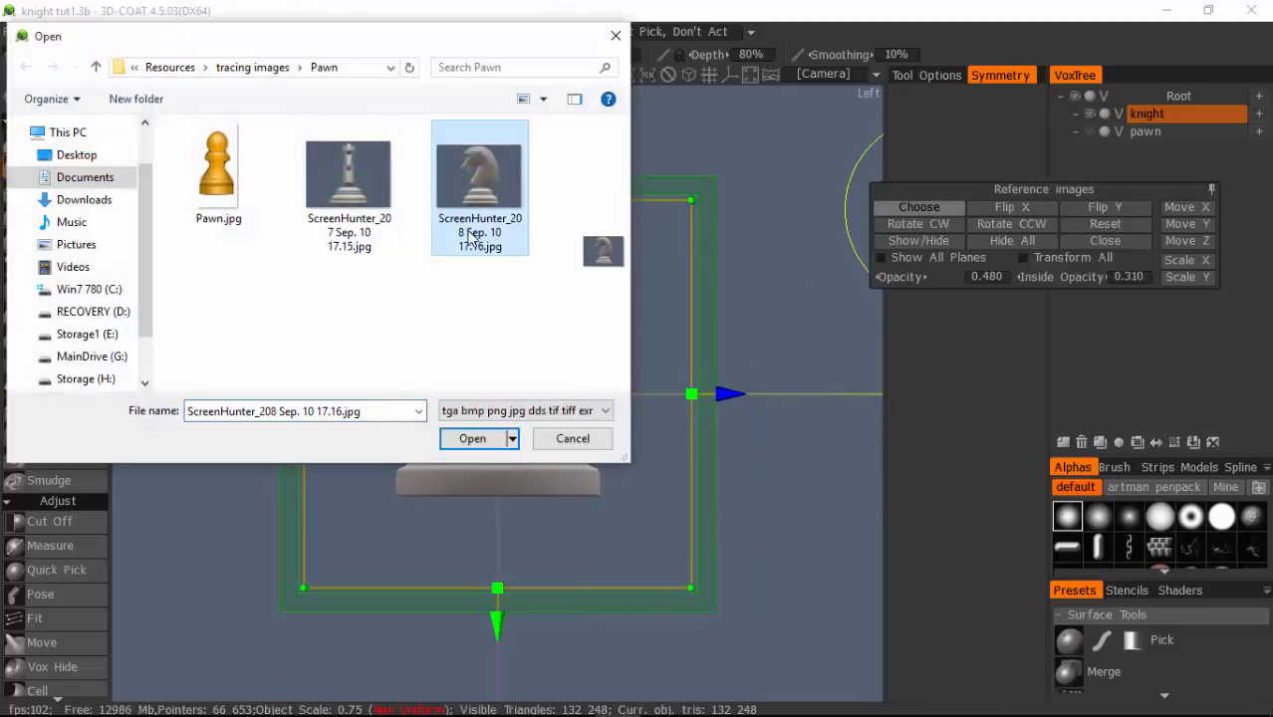
{"action": "left_click", "coordinate": [471, 439]}
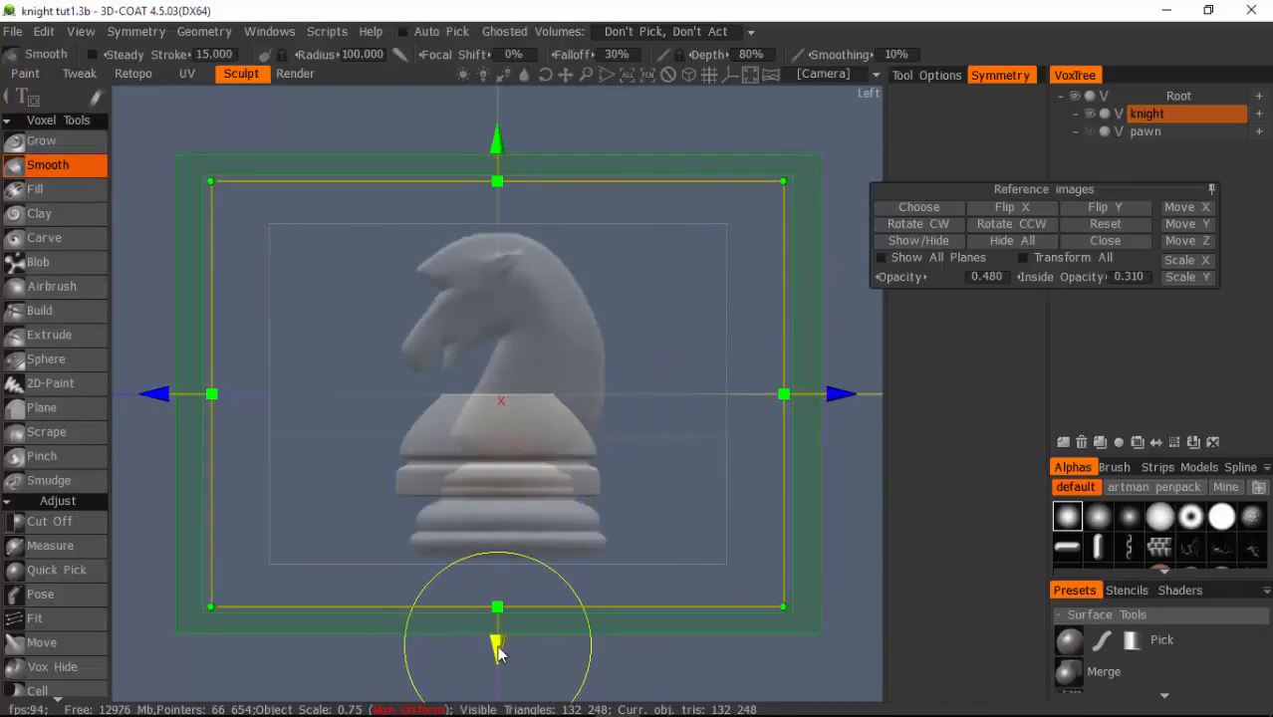
Move the side reference image up and slightly along Z so its base lines up with the knight base, and return to front view.
{"action": "left_click_drag", "start_coordinate": [499, 653], "coordinate": [498, 586]}
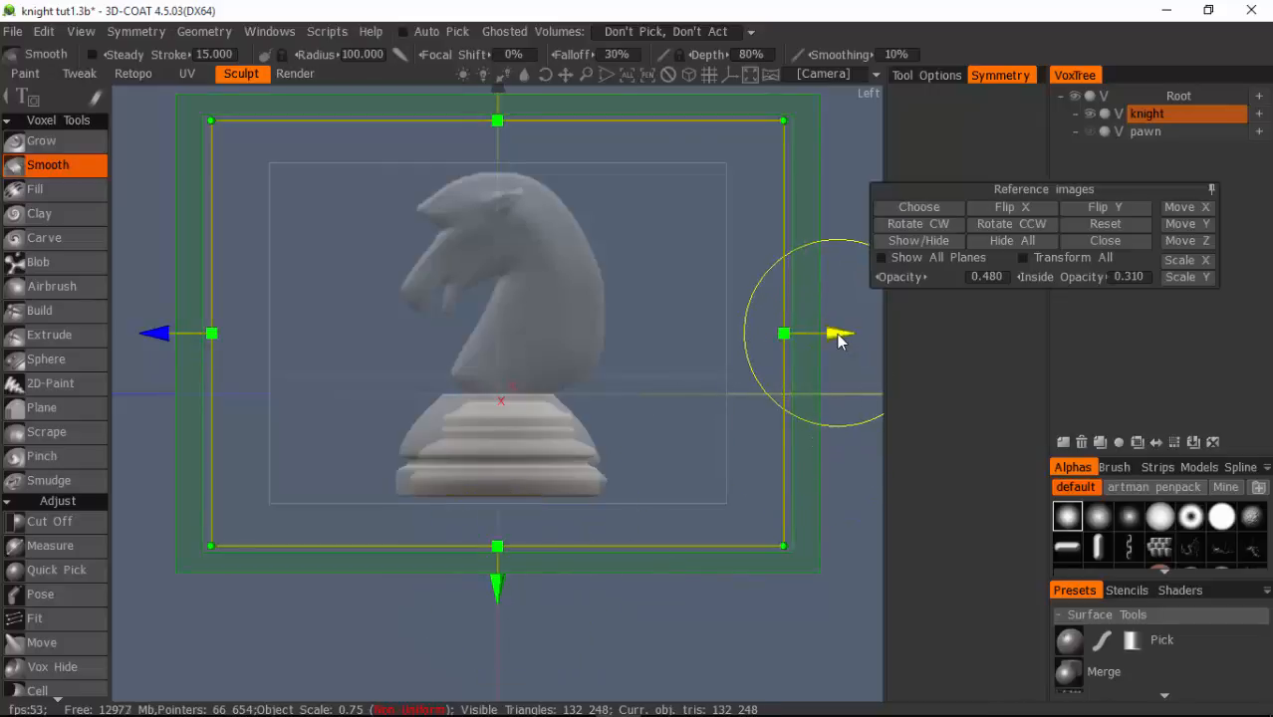
{"action": "mouse_move", "coordinate": [839, 342]}
{"action": "left_mouse_down"}
{"action": "mouse_move", "coordinate": [816, 339]}
{"action": "mouse_move", "coordinate": [831, 340]}
{"action": "left_mouse_up"}
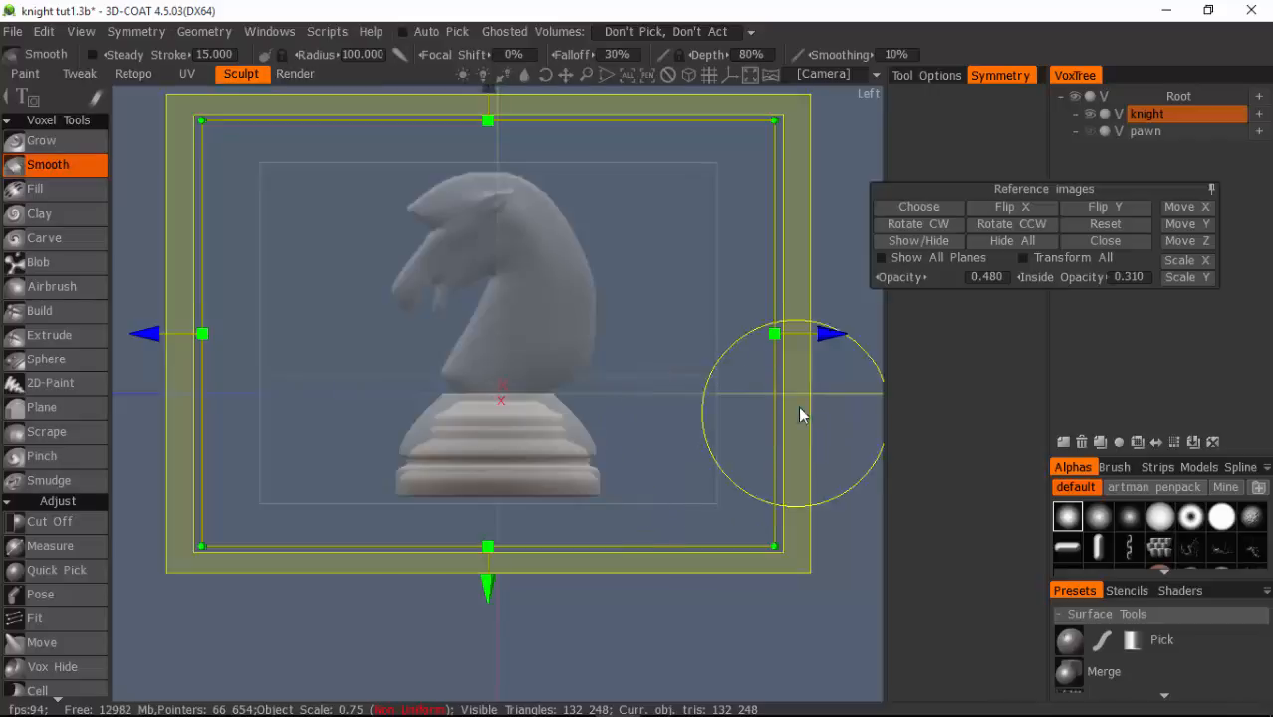
{"action": "left_click", "coordinate": [824, 331]}
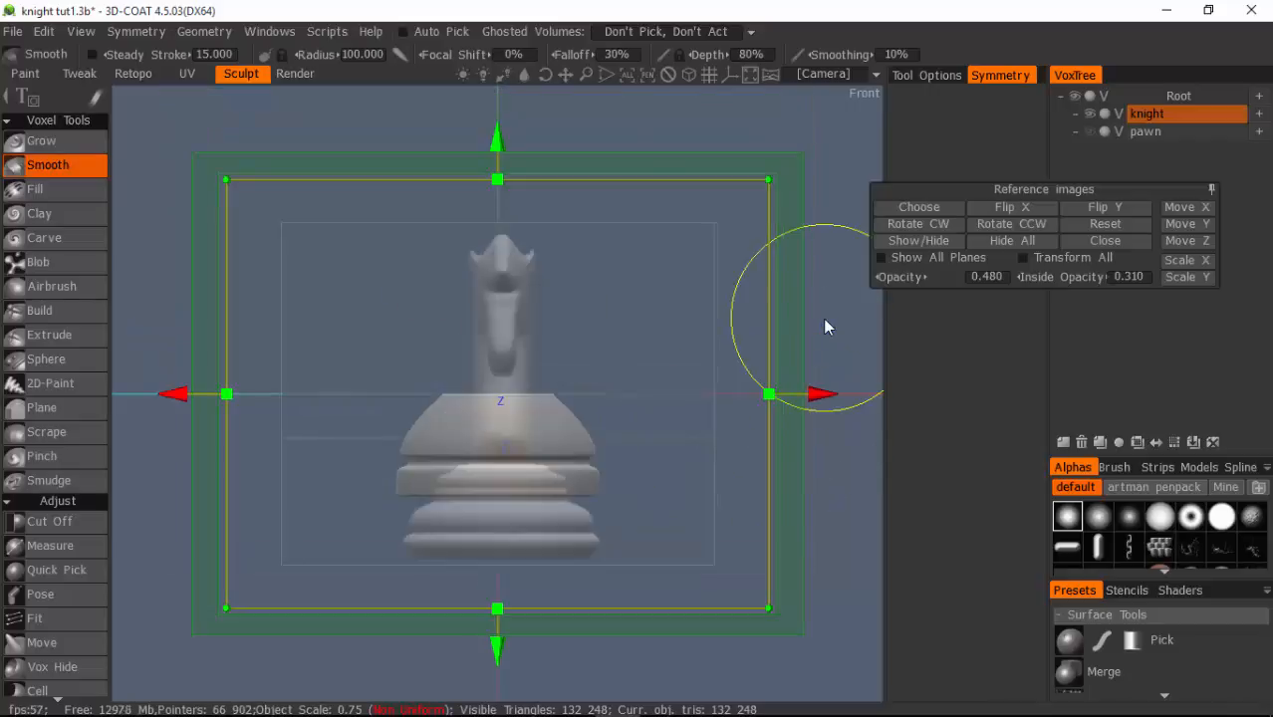
Move the front reference image up and slightly along X to align with the knight base, and finish placement in left view.
{"action": "left_click_drag", "start_coordinate": [498, 649], "coordinate": [499, 587]}
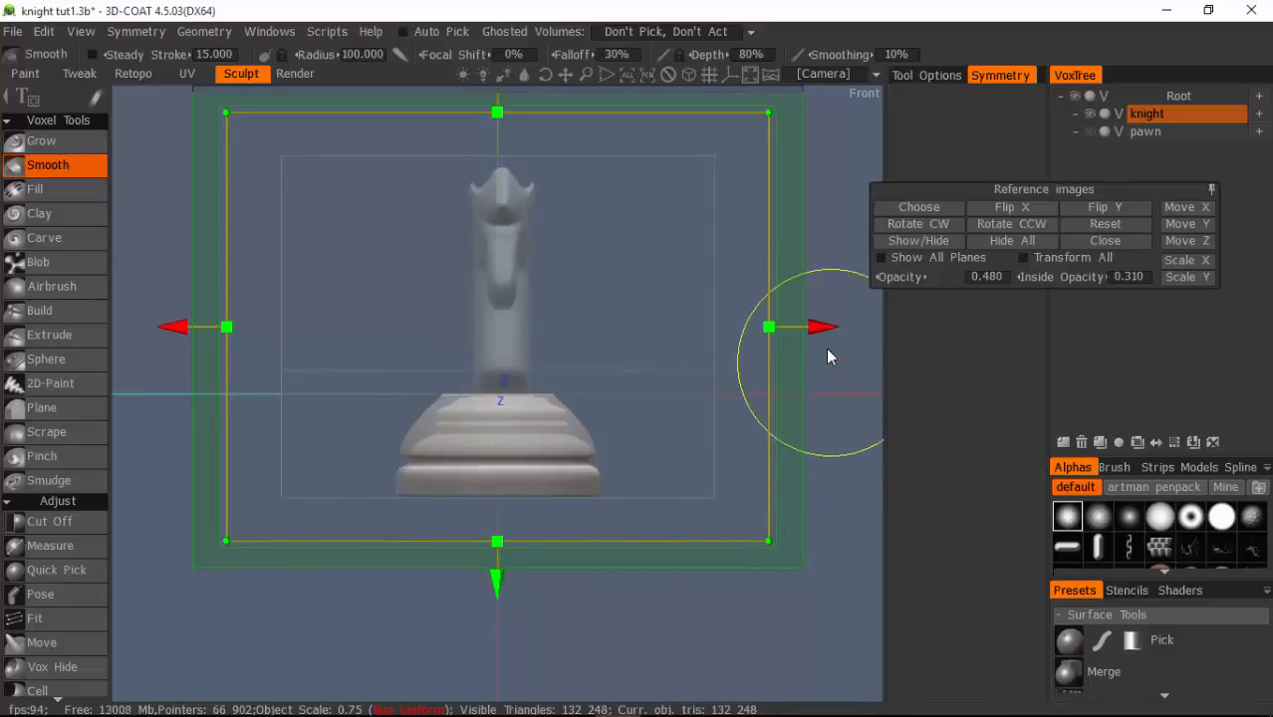
{"action": "left_click_drag", "start_coordinate": [816, 332], "coordinate": [813, 331]}
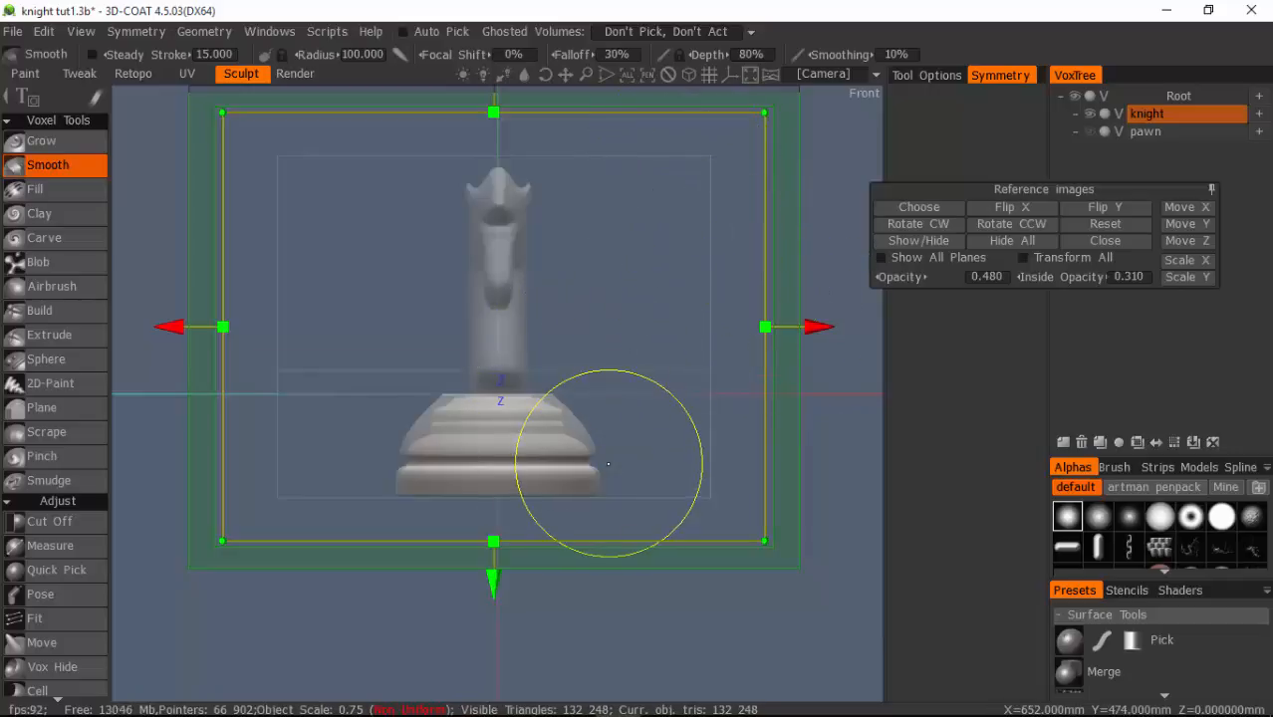
{"action": "key", "text": "KP_4"}
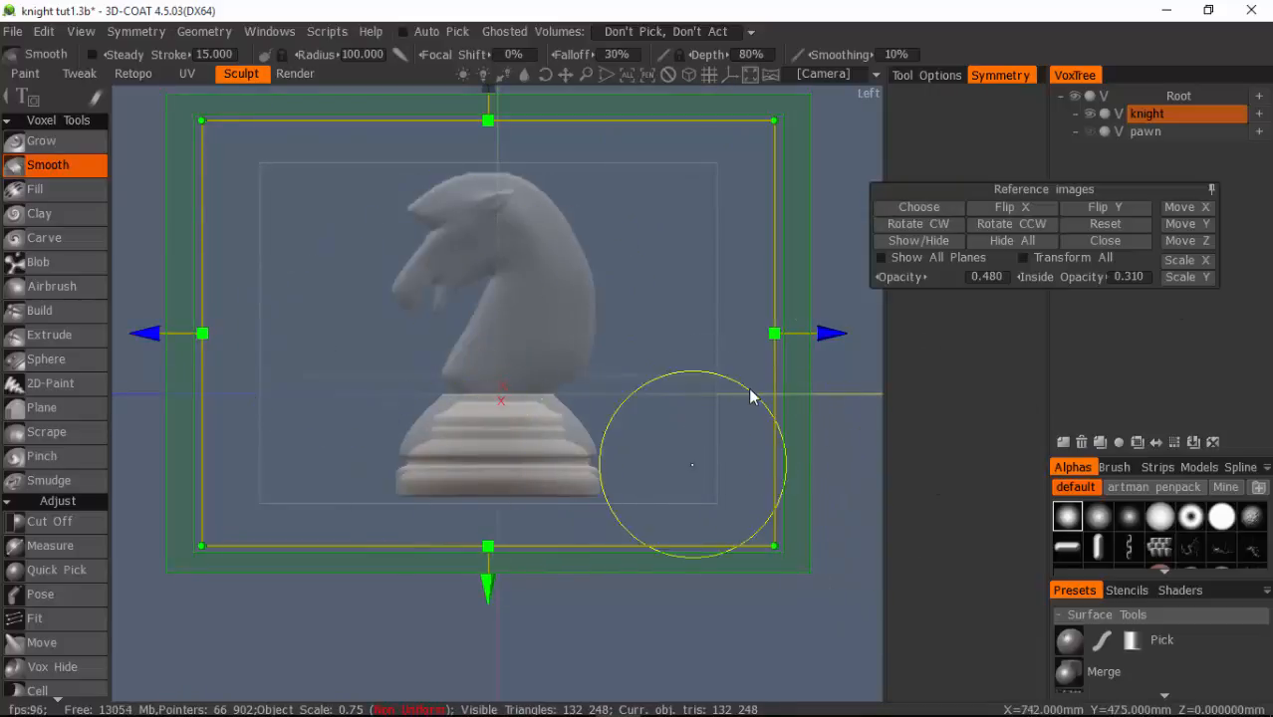
{"action": "left_click", "coordinate": [1118, 245]}
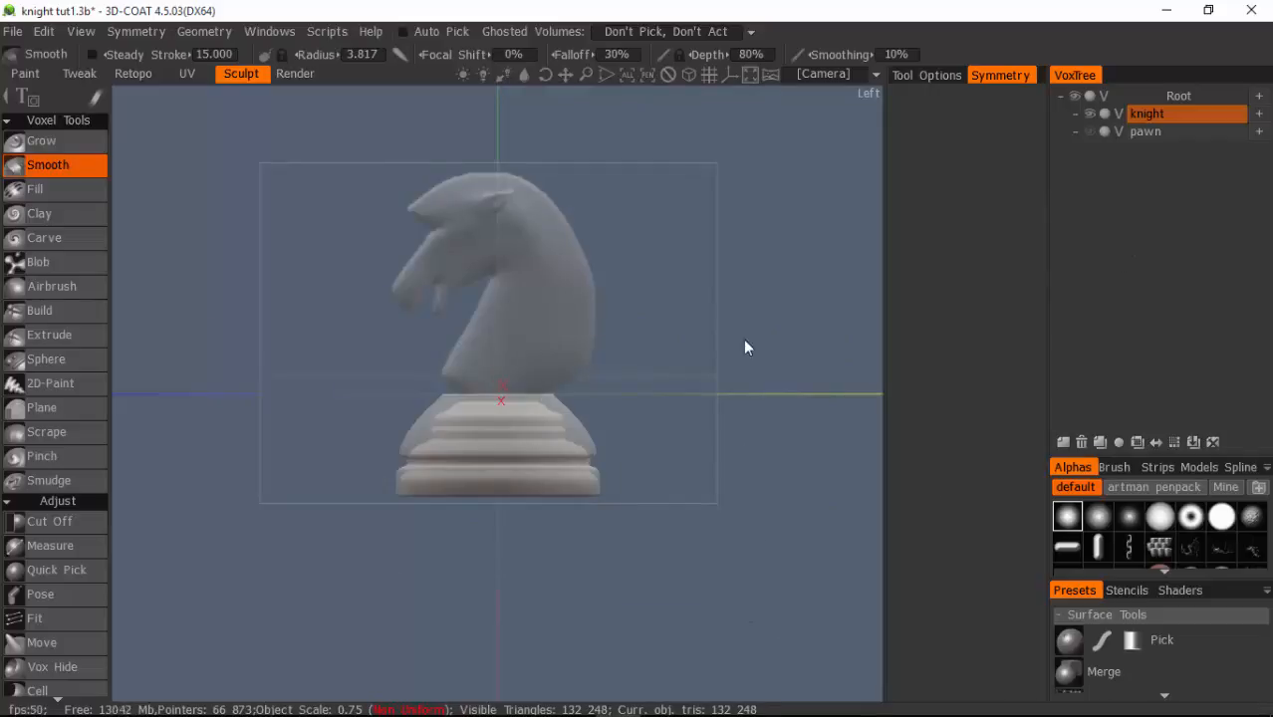
Try flipping the side reference image along X, restore its original orientation, and leave the image placement settings.
{"action": "left_click", "coordinate": [873, 76]}
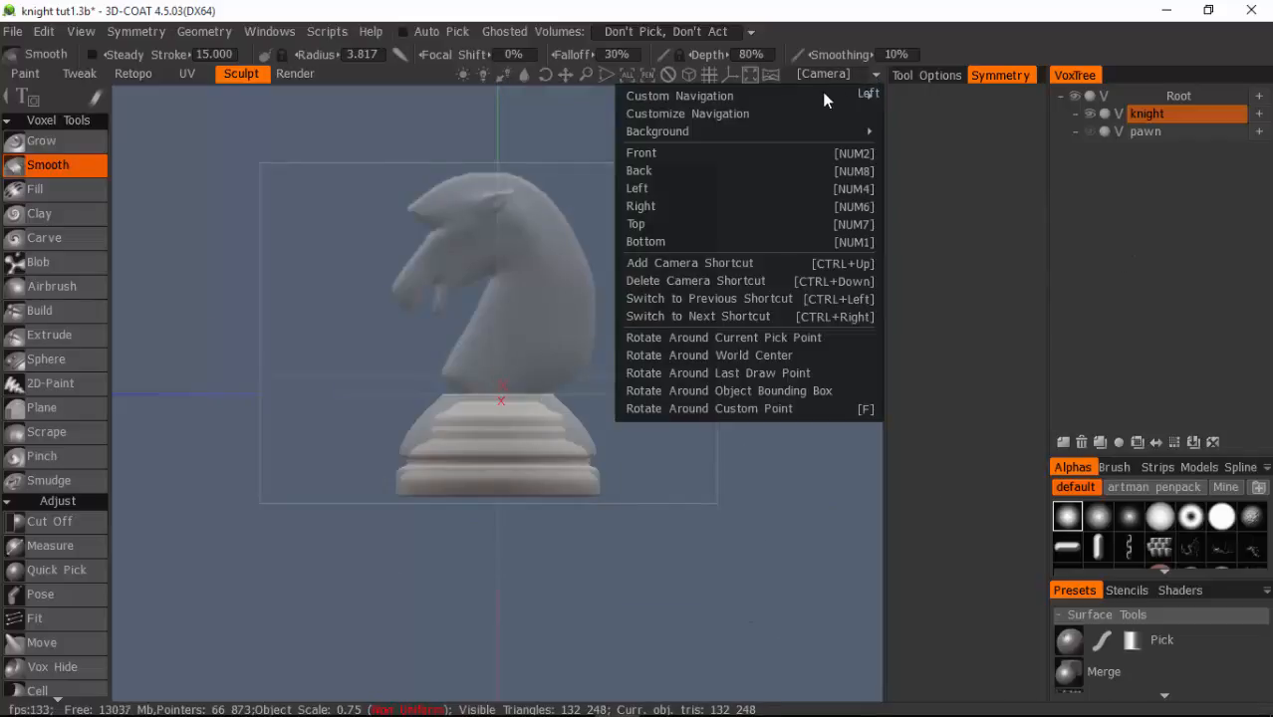
{"action": "mouse_move", "coordinate": [839, 131]}
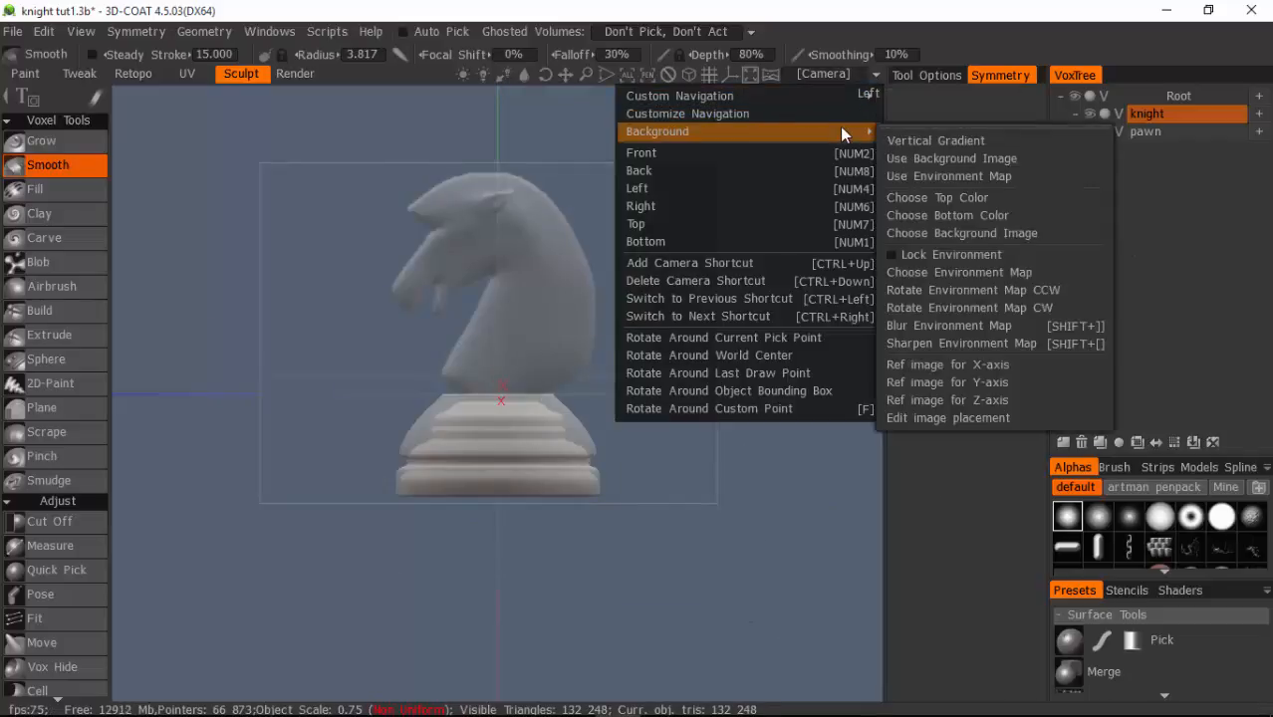
{"action": "left_click", "coordinate": [944, 417]}
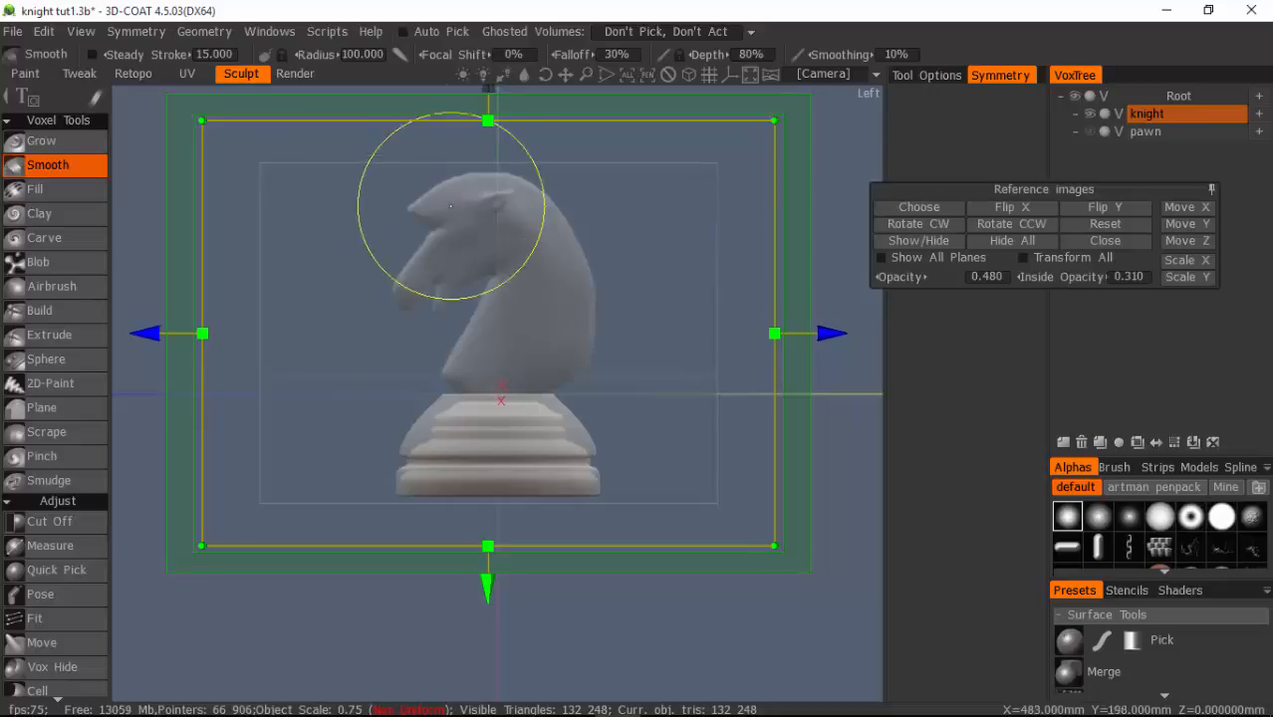
{"action": "left_click", "coordinate": [1006, 208]}
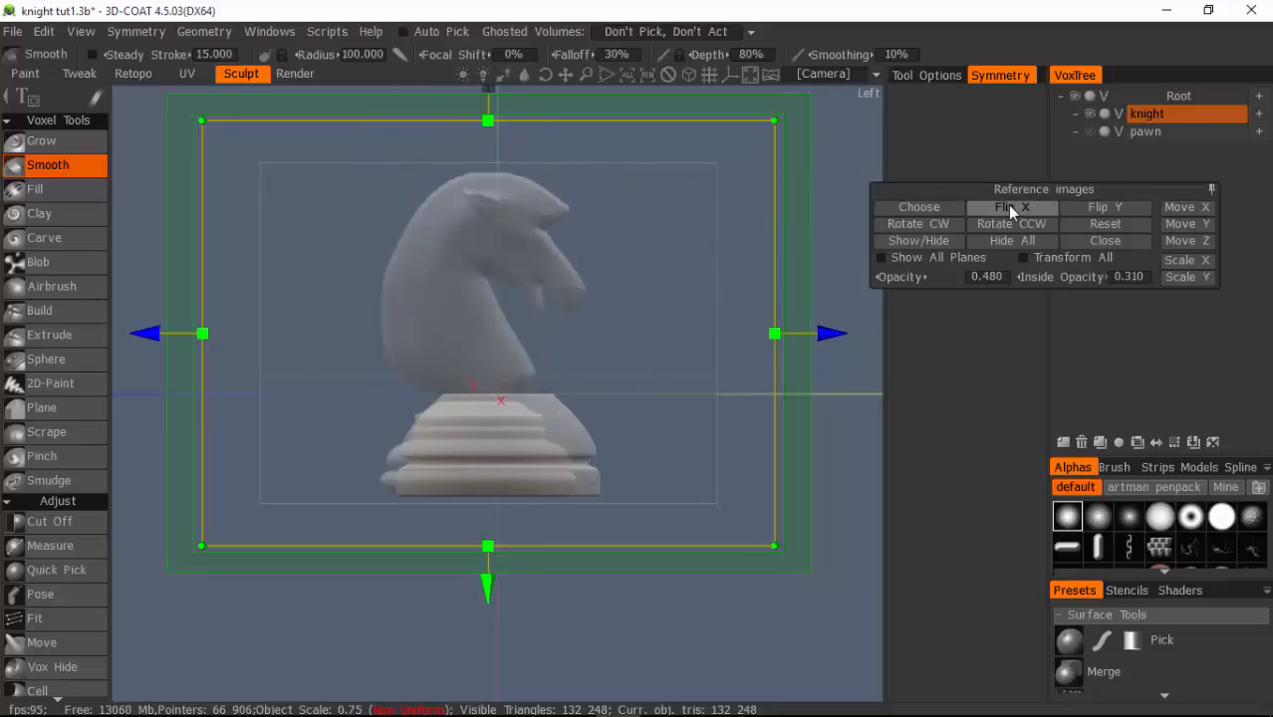
{"action": "left_click", "coordinate": [1007, 207]}
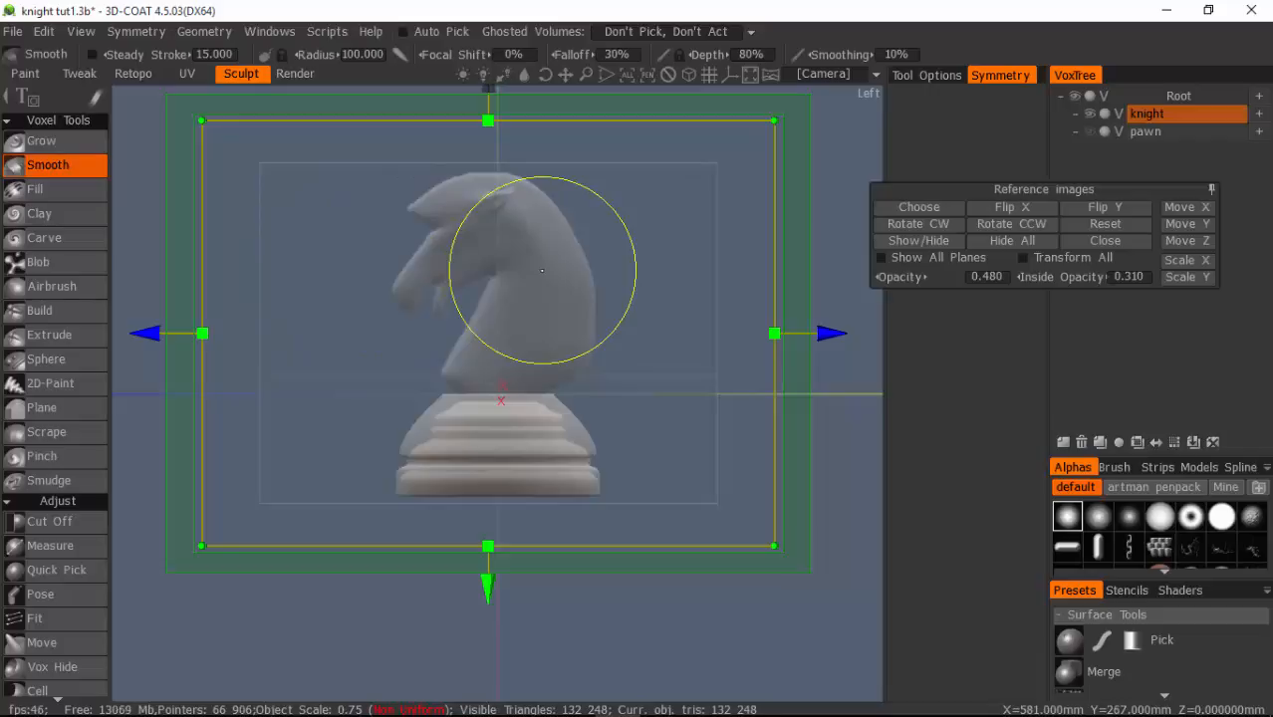
{"action": "mouse_move", "coordinate": [155, 592]}
{"action": "left_mouse_down"}
{"action": "mouse_move", "coordinate": [261, 625]}
{"action": "mouse_move", "coordinate": [361, 623]}
{"action": "mouse_move", "coordinate": [190, 618]}
{"action": "mouse_move", "coordinate": [314, 625]}
{"action": "left_mouse_up"}
{"action": "key", "text": "shift"}
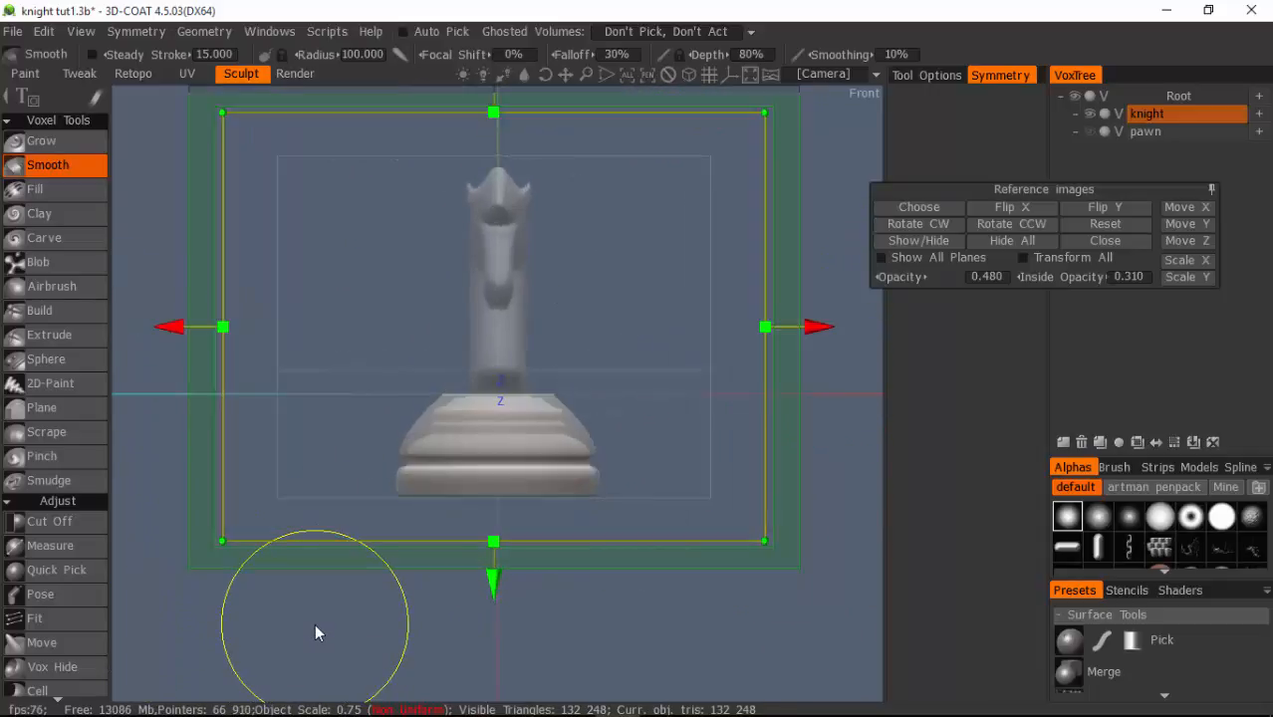
{"action": "key", "text": "KP_4"}
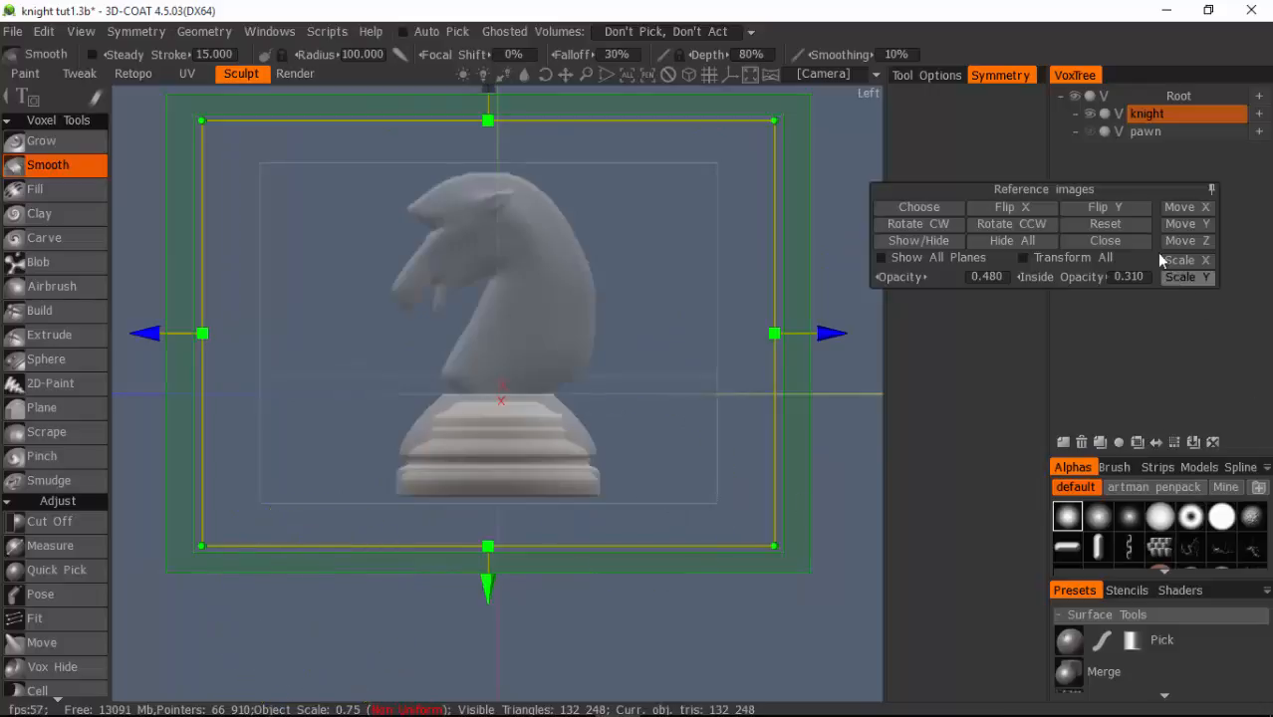
{"action": "left_click", "coordinate": [1104, 241]}
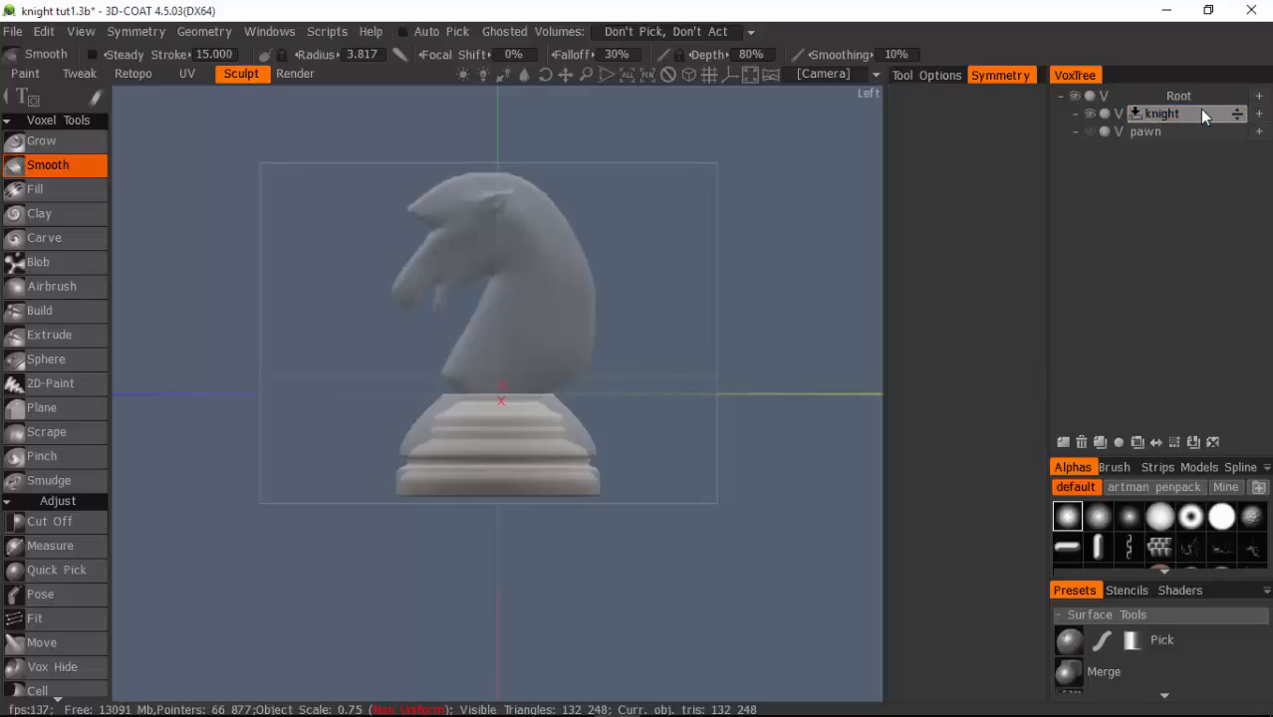
Add a child volume under the knight volume and name it head.
{"action": "left_click", "coordinate": [1245, 113]}
{"action": "left_click", "coordinate": [1259, 114]}
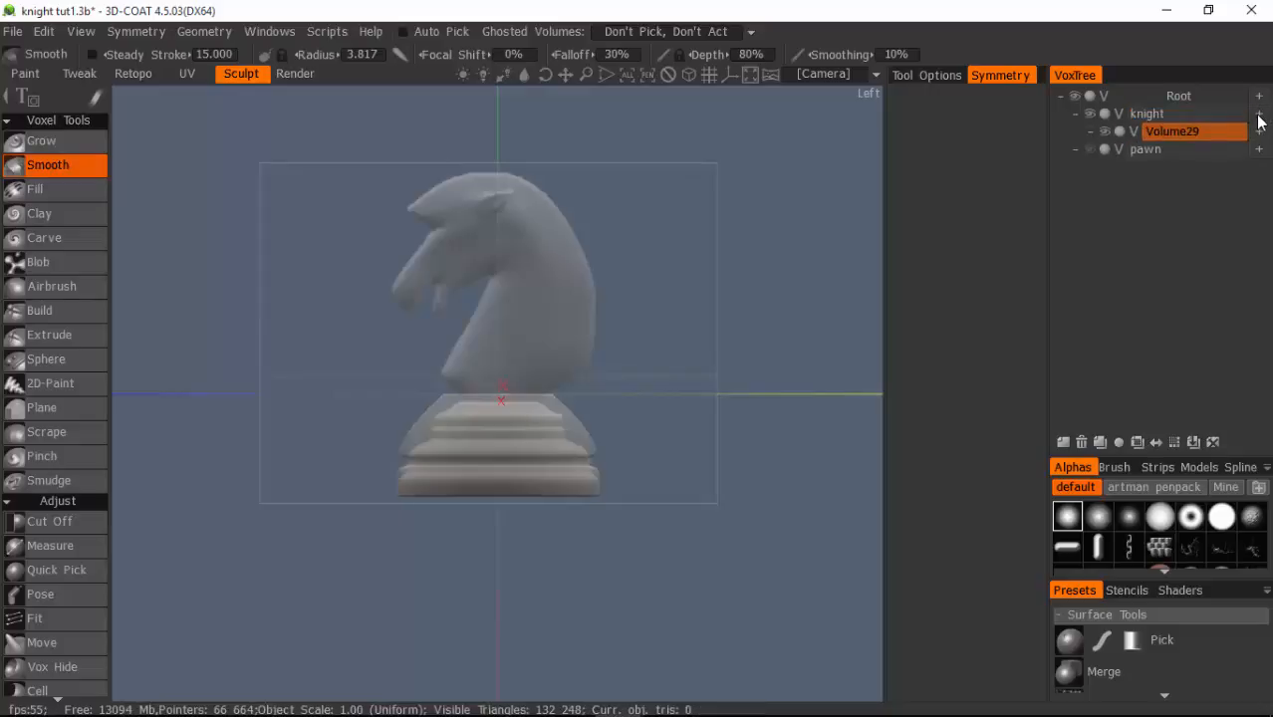
{"action": "double_click", "coordinate": [1183, 137]}
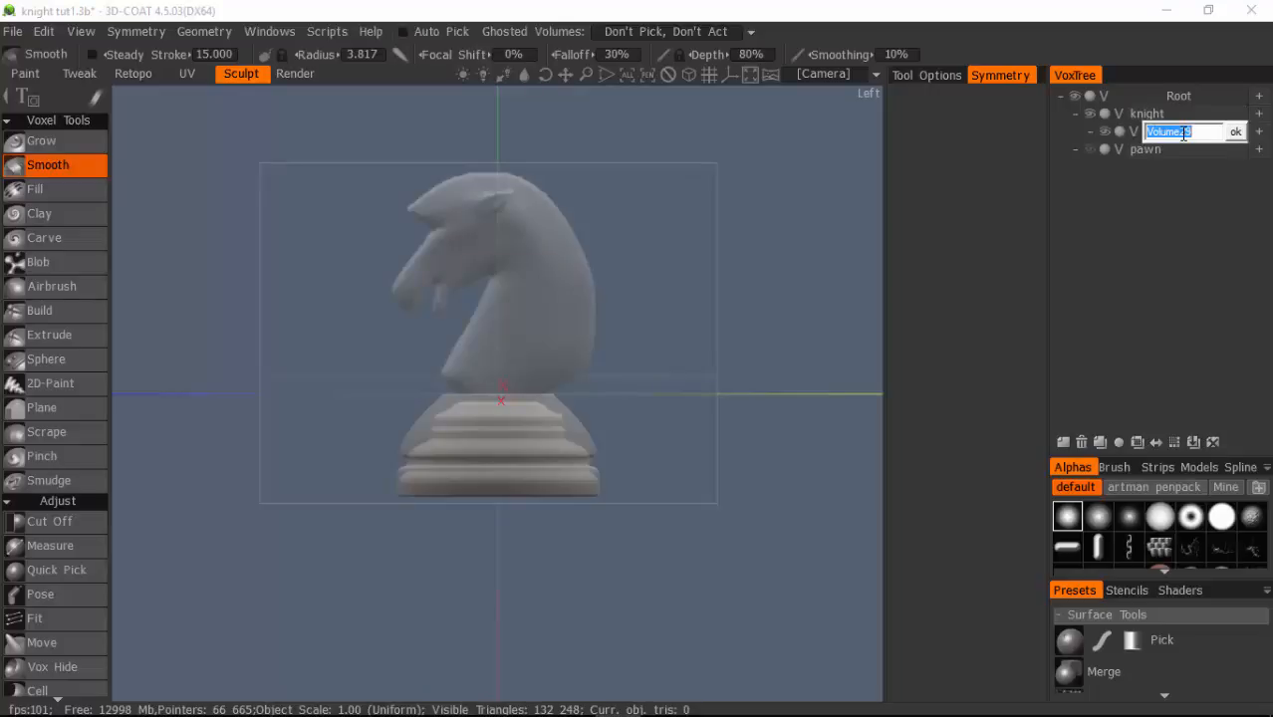
{"action": "type", "text": "head"}
{"action": "key", "text": "Return"}
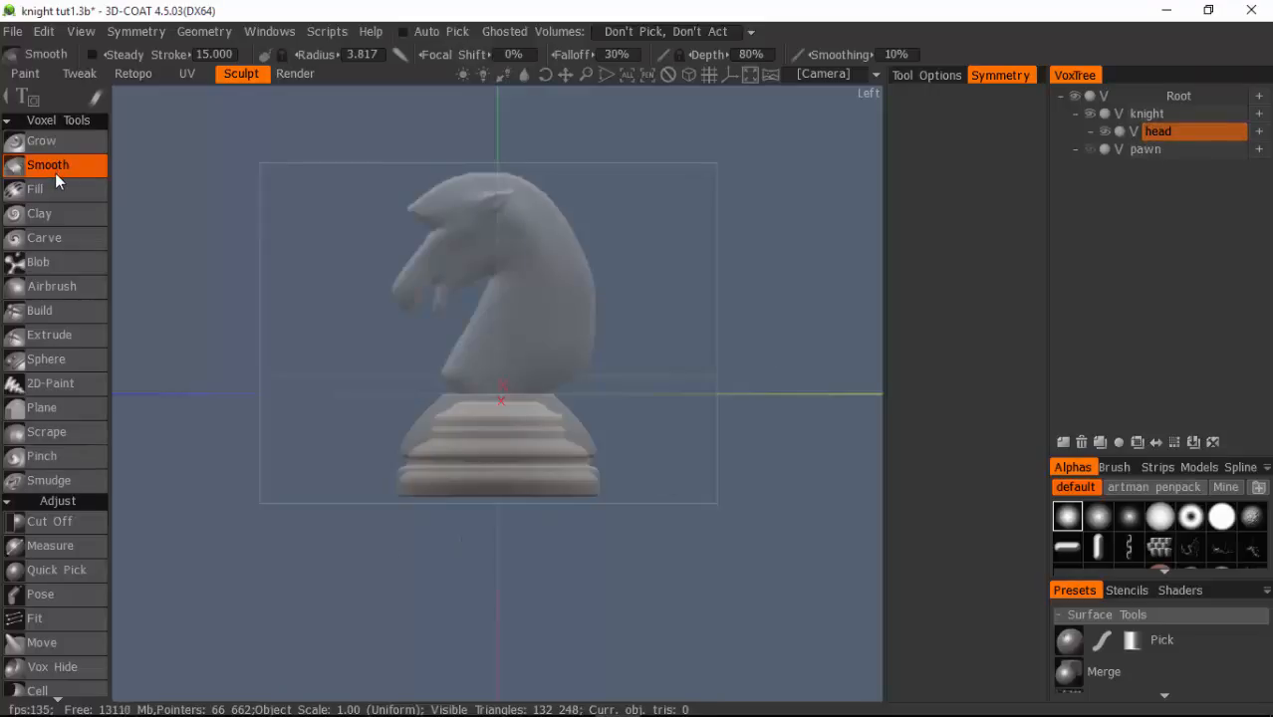
Activate the Blob voxel tool with the closed spline stroke mode.
{"action": "left_click", "coordinate": [49, 257]}
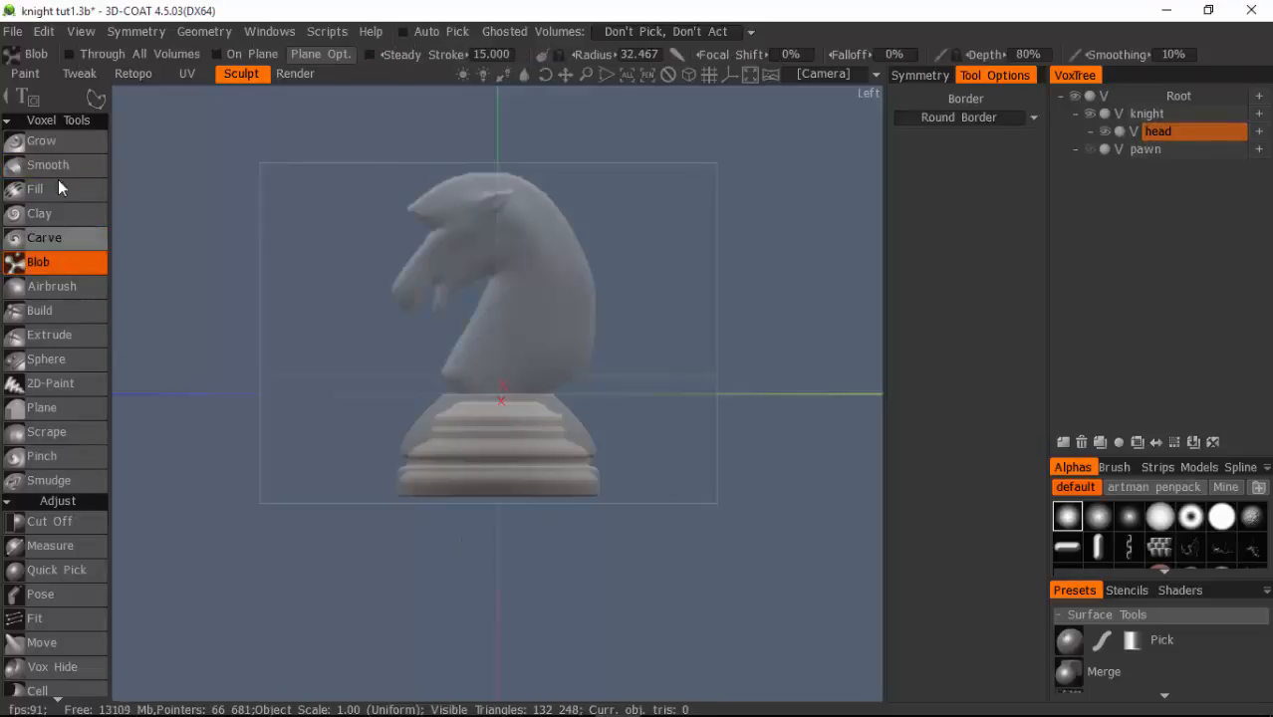
{"action": "mouse_move", "coordinate": [101, 100]}
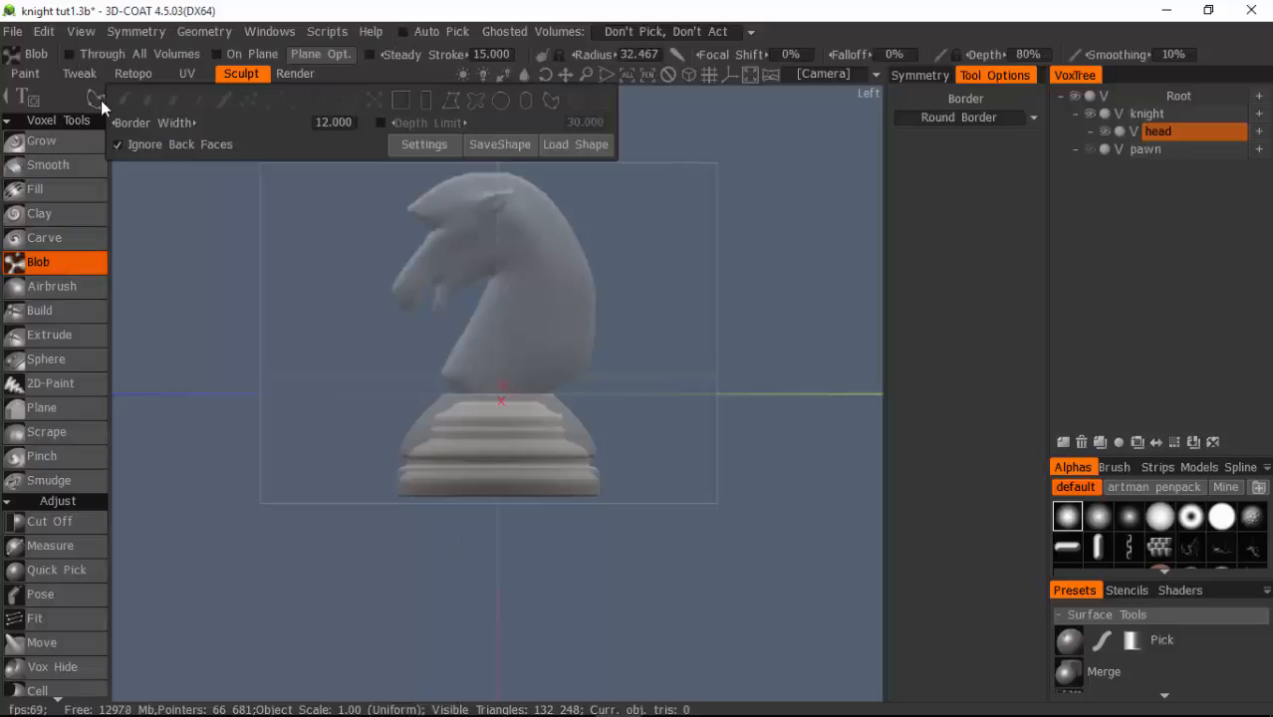
{"action": "left_click", "coordinate": [549, 102]}
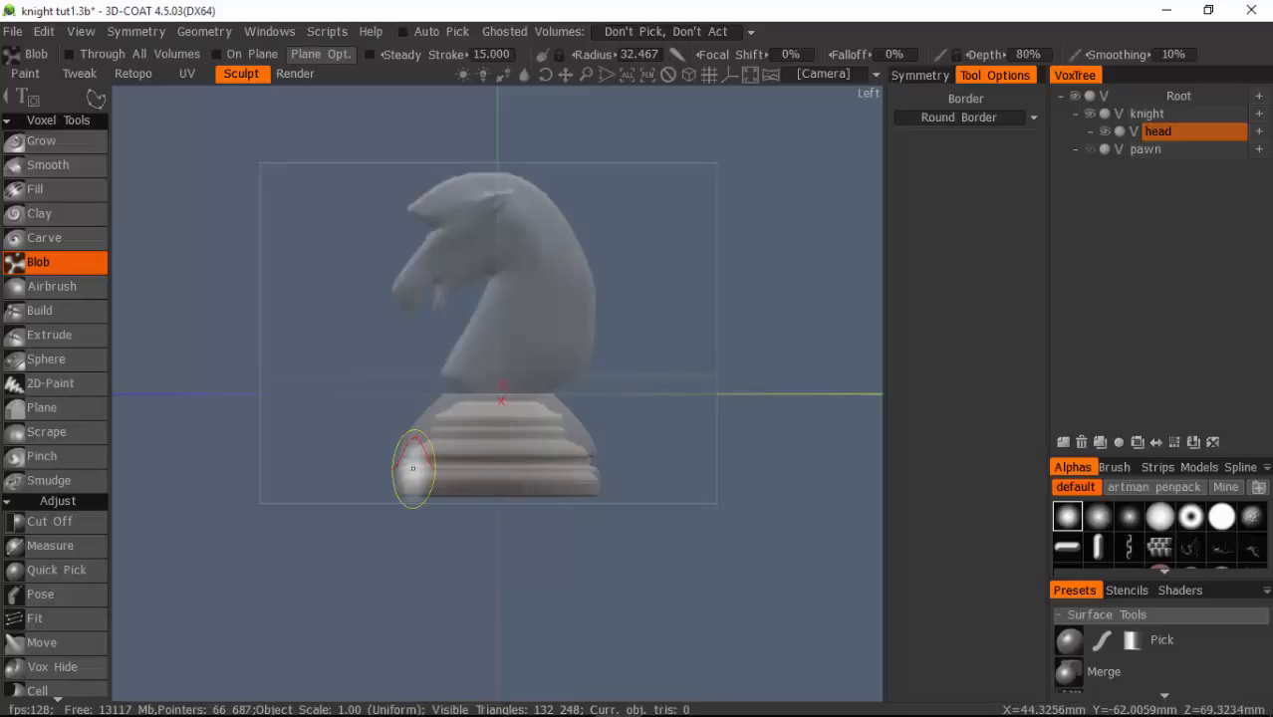
Set the reference image's inside opacity to 0.430 in the image placement settings and close them.
{"action": "left_click", "coordinate": [874, 75]}
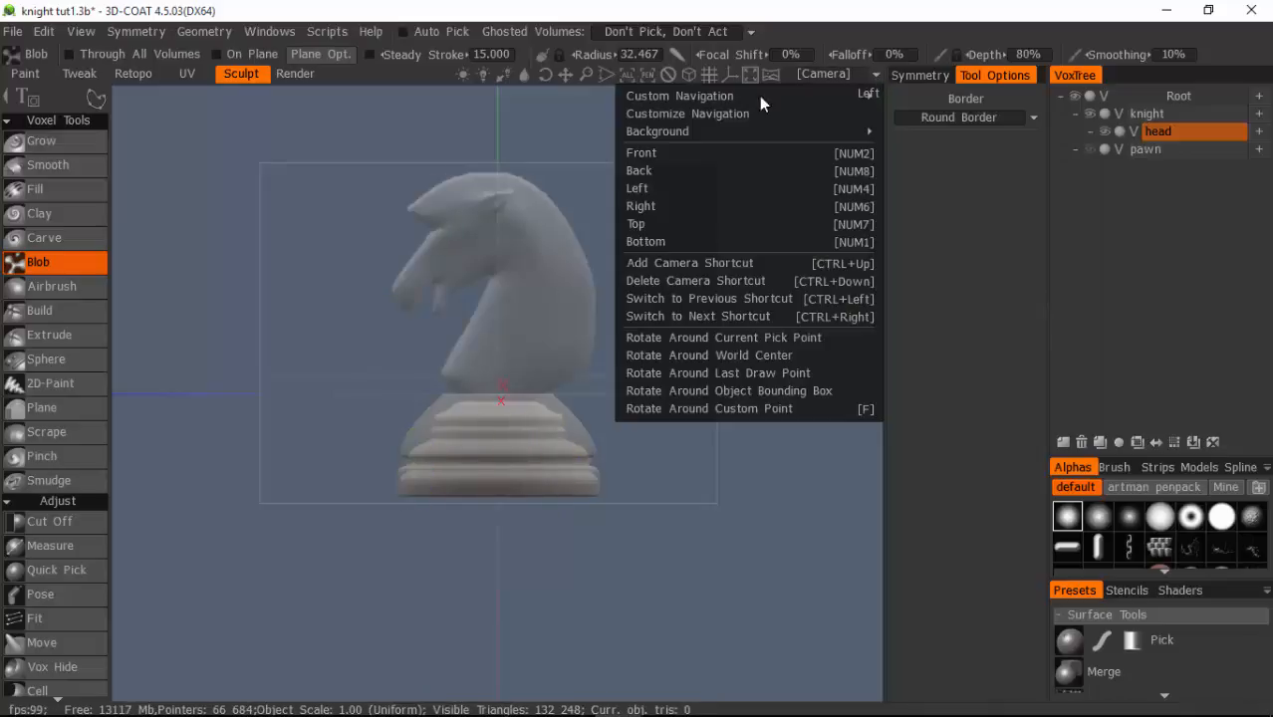
{"action": "mouse_move", "coordinate": [766, 129]}
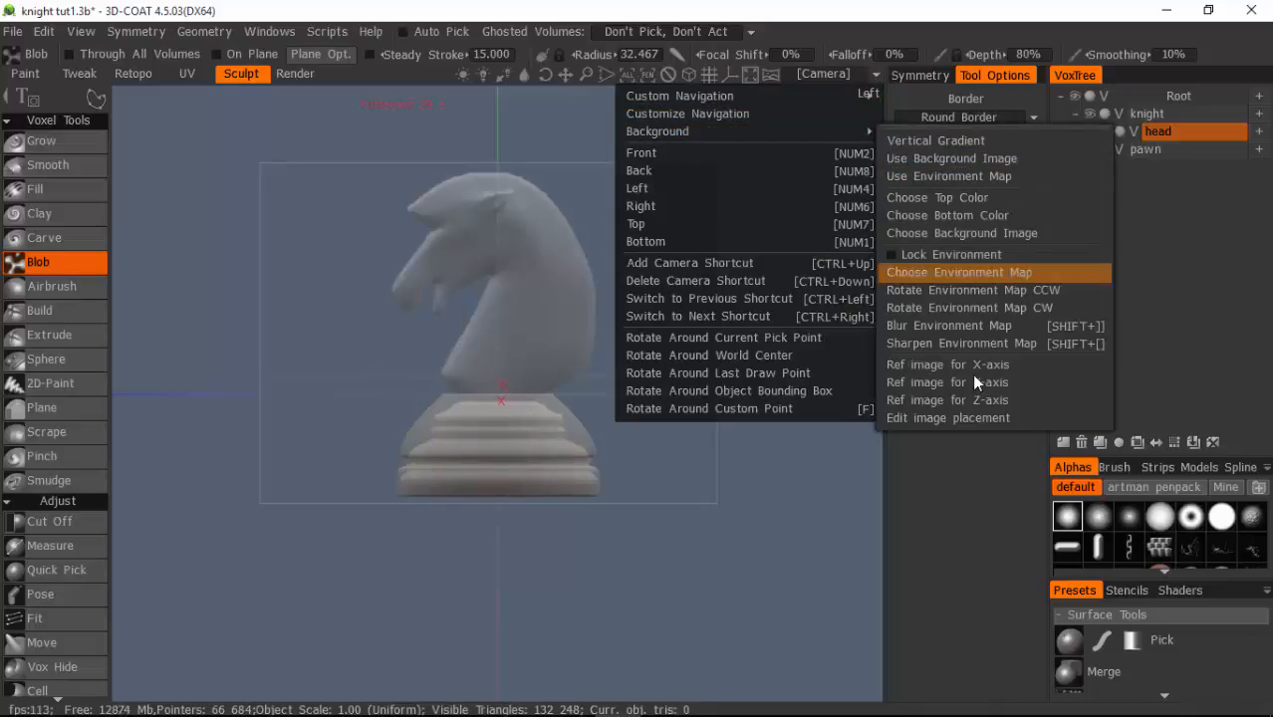
{"action": "left_click", "coordinate": [955, 420]}
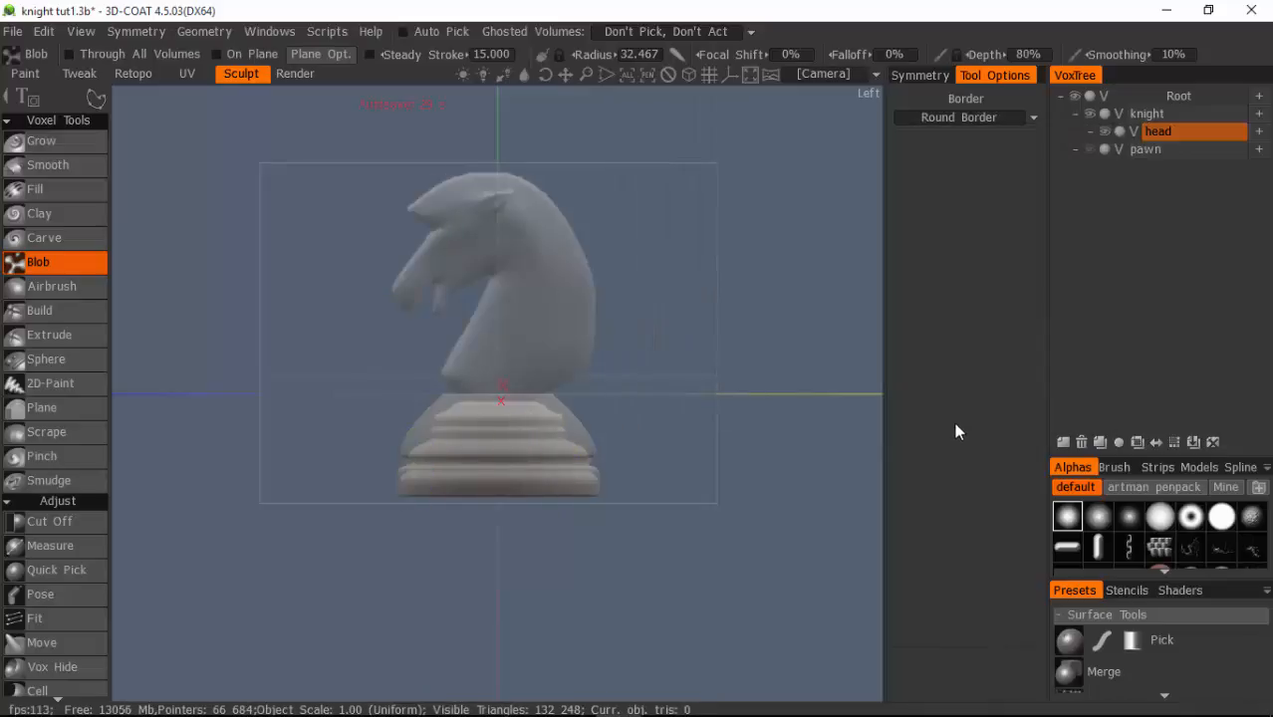
{"action": "left_click", "coordinate": [875, 74]}
{"action": "mouse_move", "coordinate": [816, 131]}
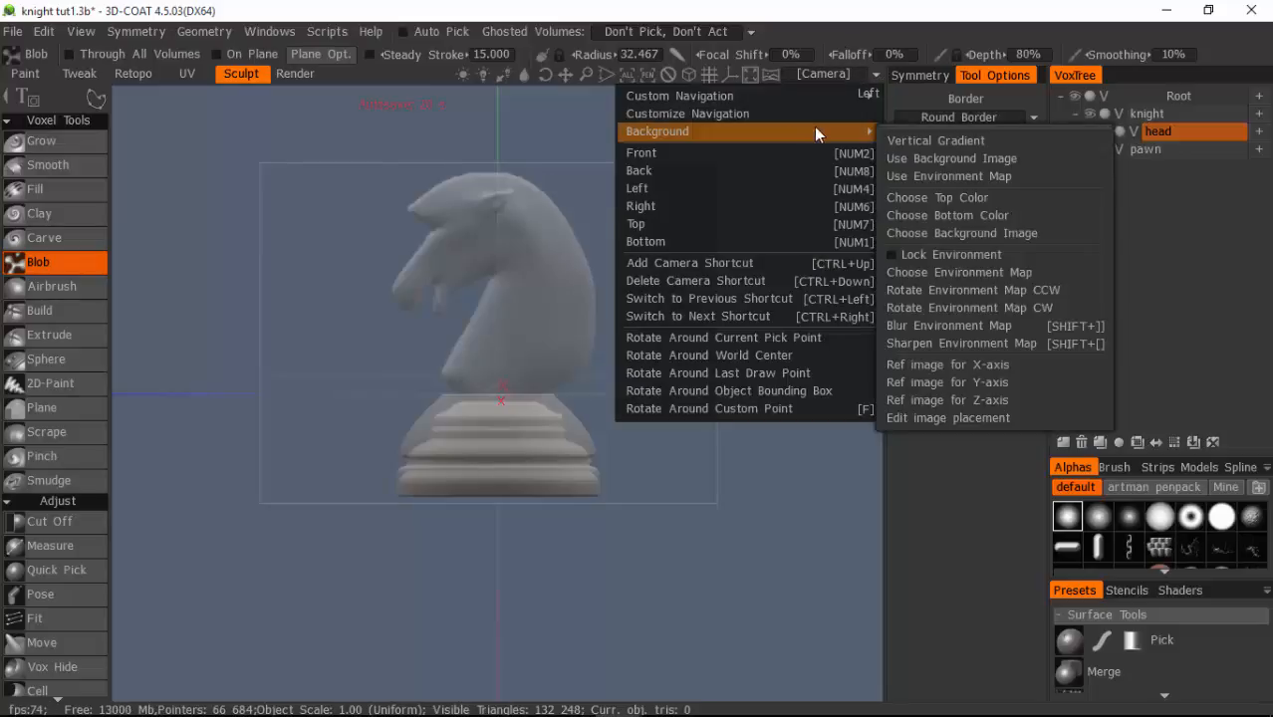
{"action": "left_click", "coordinate": [919, 417]}
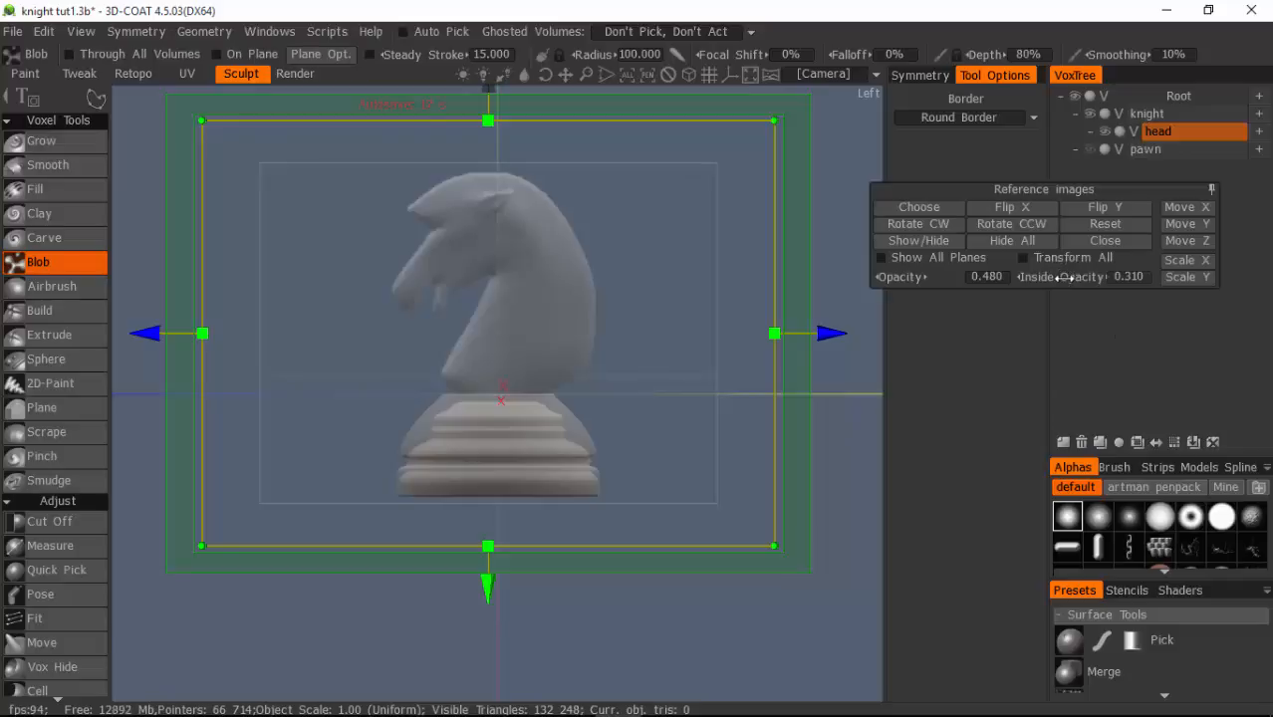
{"action": "mouse_move", "coordinate": [1067, 277]}
{"action": "left_mouse_down"}
{"action": "mouse_move", "coordinate": [1096, 279]}
{"action": "mouse_move", "coordinate": [1047, 284]}
{"action": "mouse_move", "coordinate": [1090, 283]}
{"action": "left_mouse_up"}
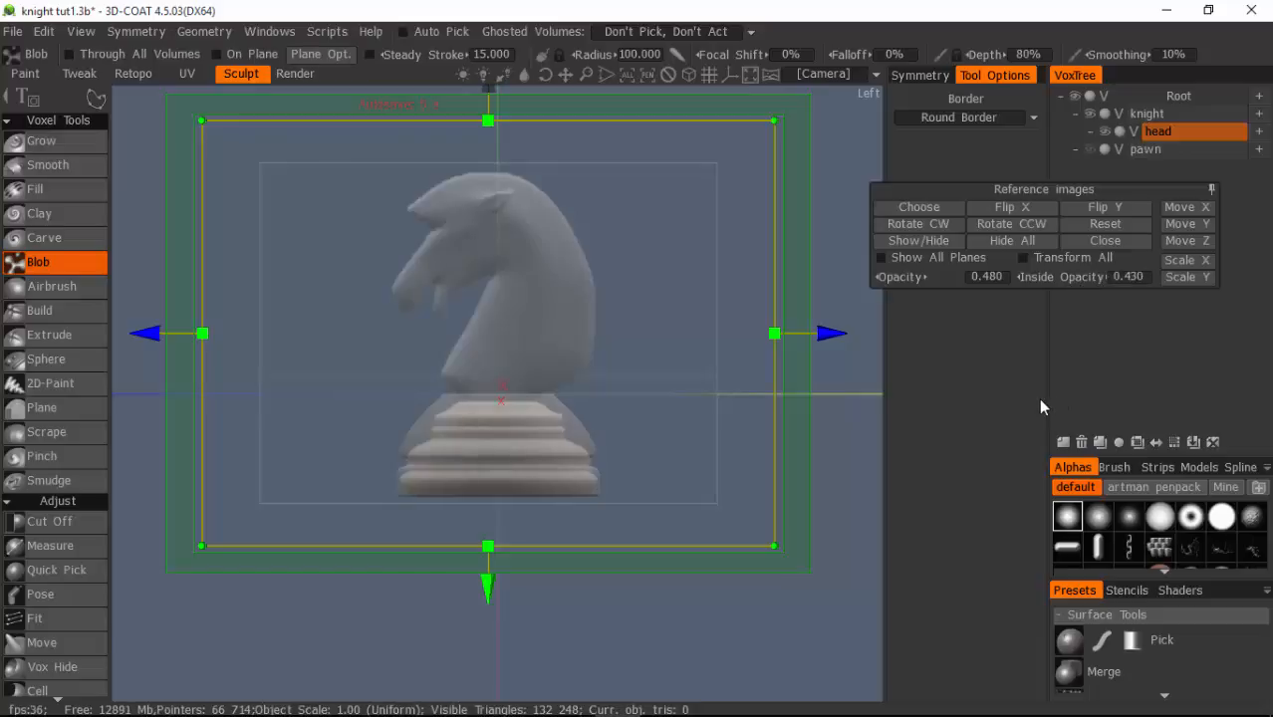
{"action": "left_click", "coordinate": [1132, 244]}
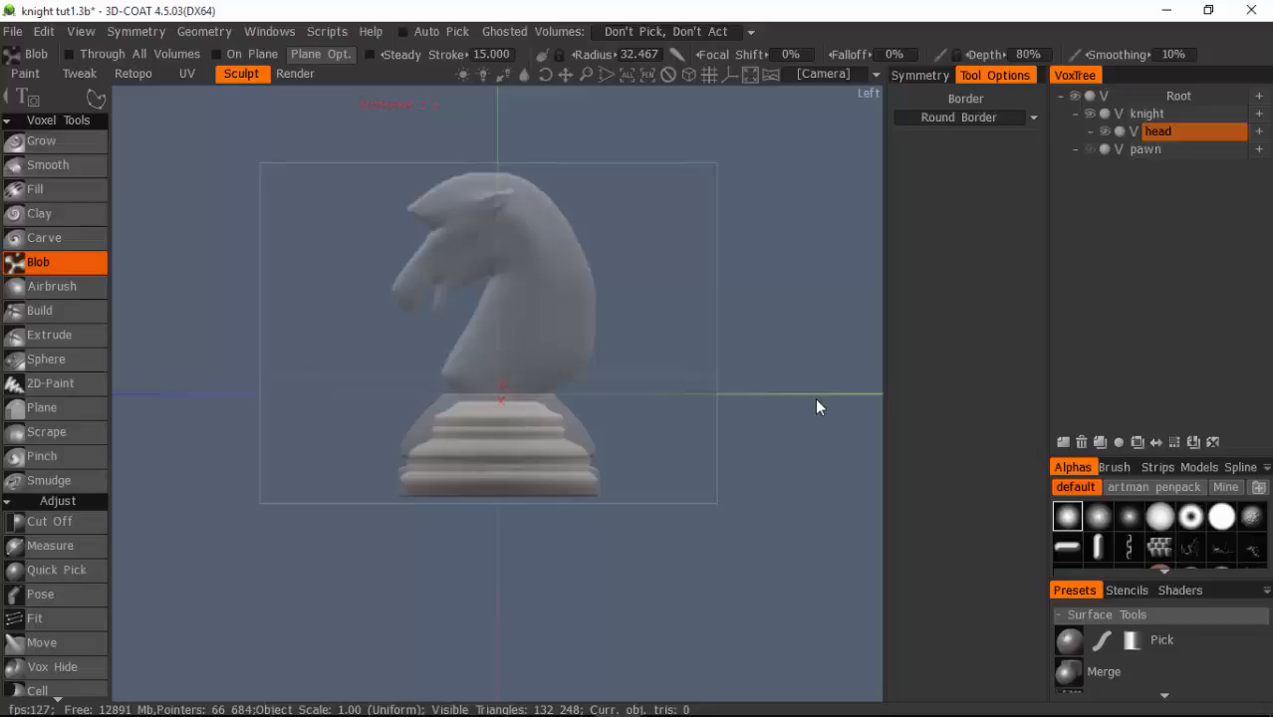
{"action": "right_click_drag", "start_coordinate": [437, 591], "coordinate": [659, 520]}
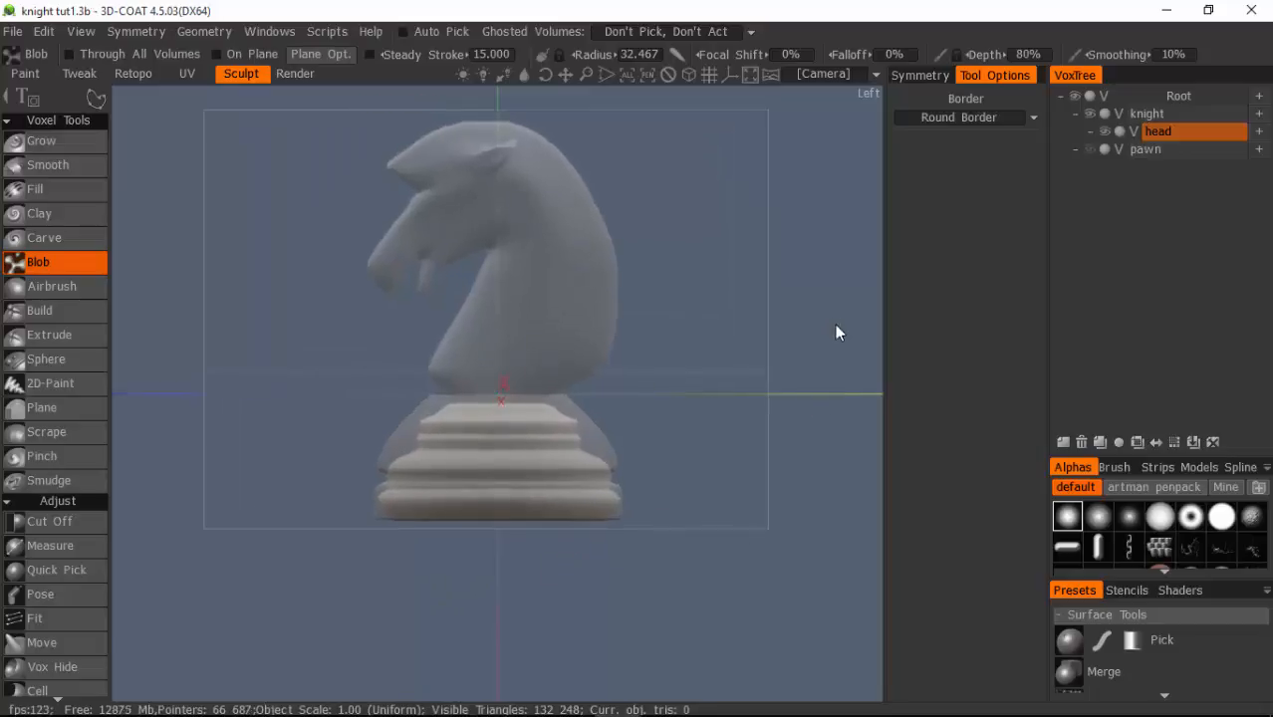
{"action": "left_click", "coordinate": [822, 303]}
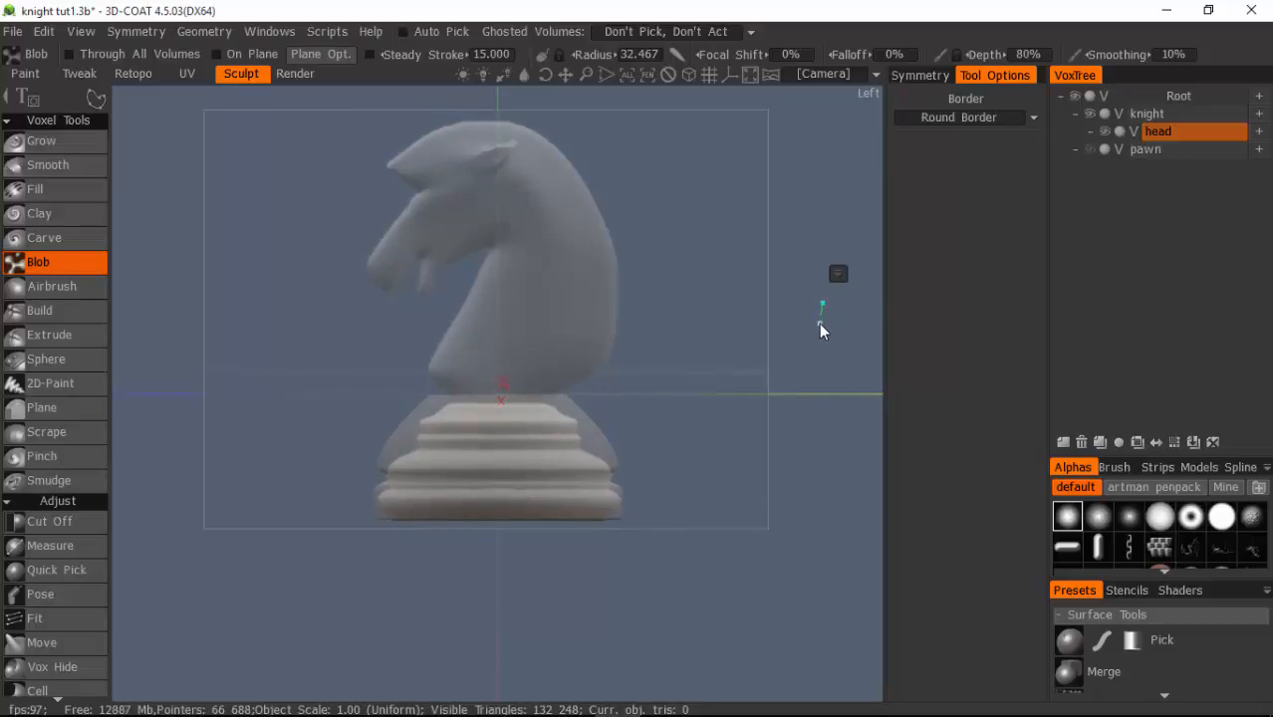
{"action": "left_click", "coordinate": [818, 323]}
{"action": "key", "text": "Escape"}
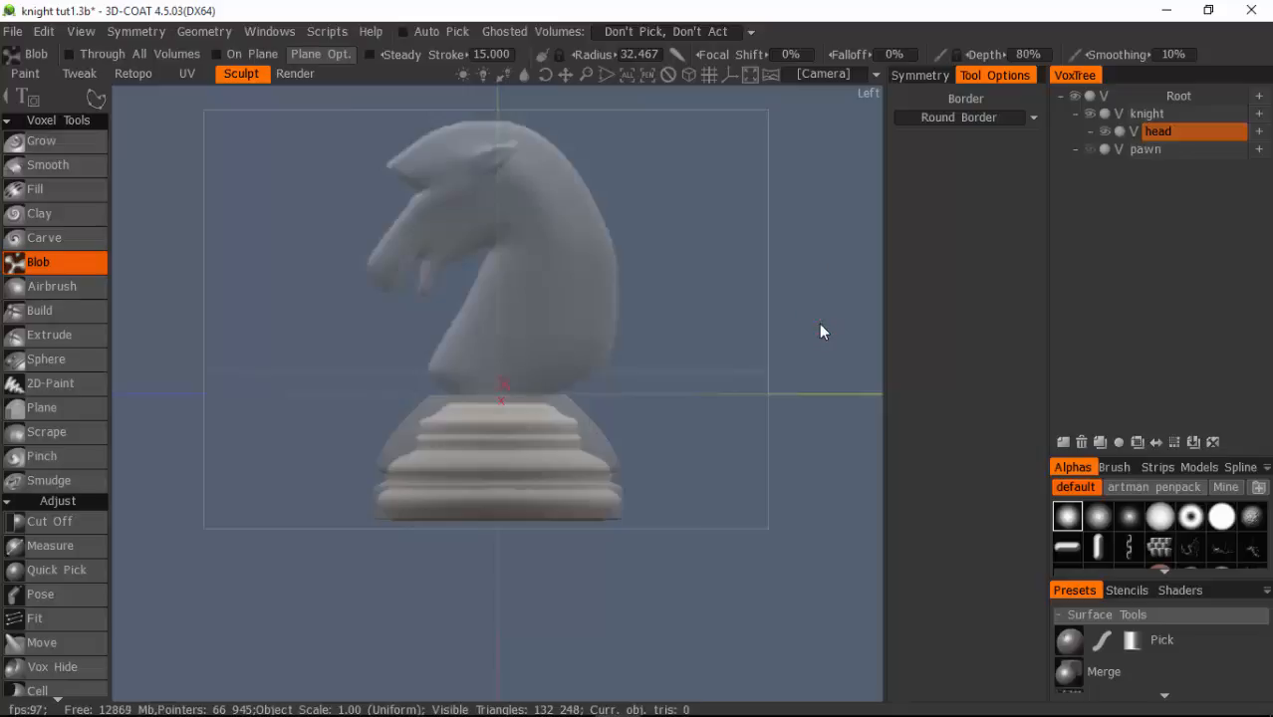
{"action": "left_click_drag", "start_coordinate": [815, 313], "coordinate": [812, 338]}
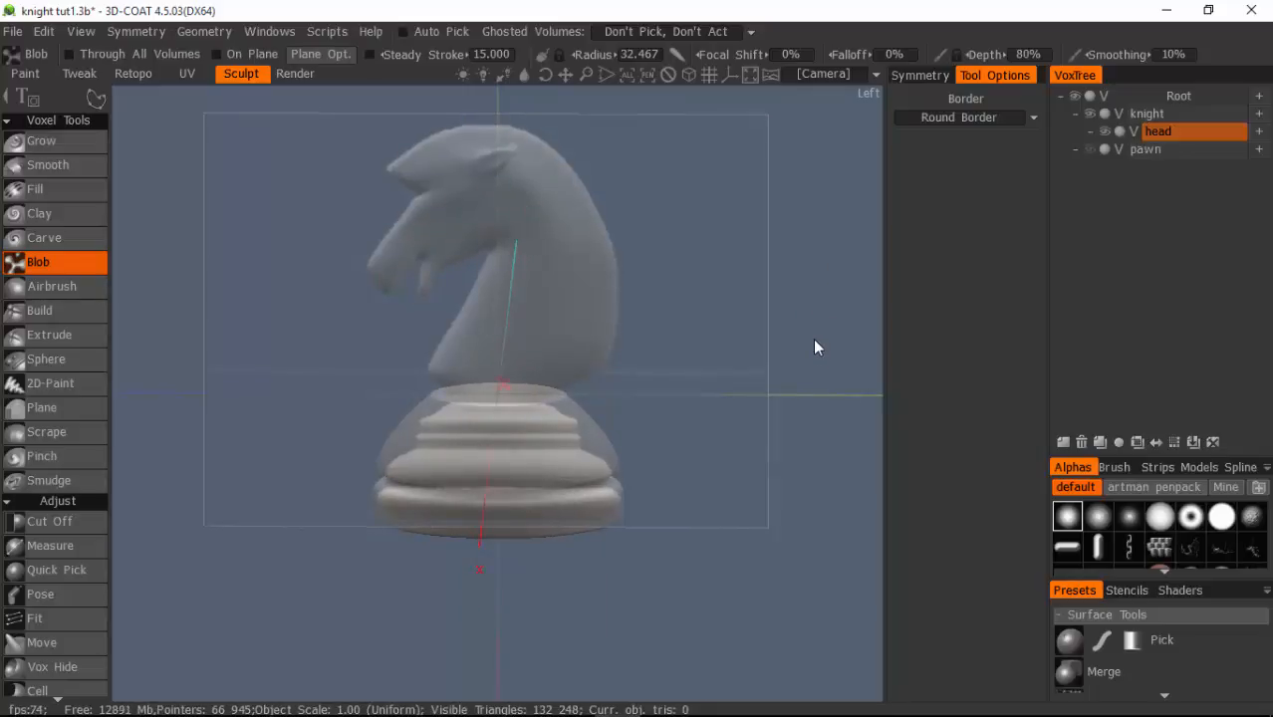
{"action": "key", "text": "KP_4"}
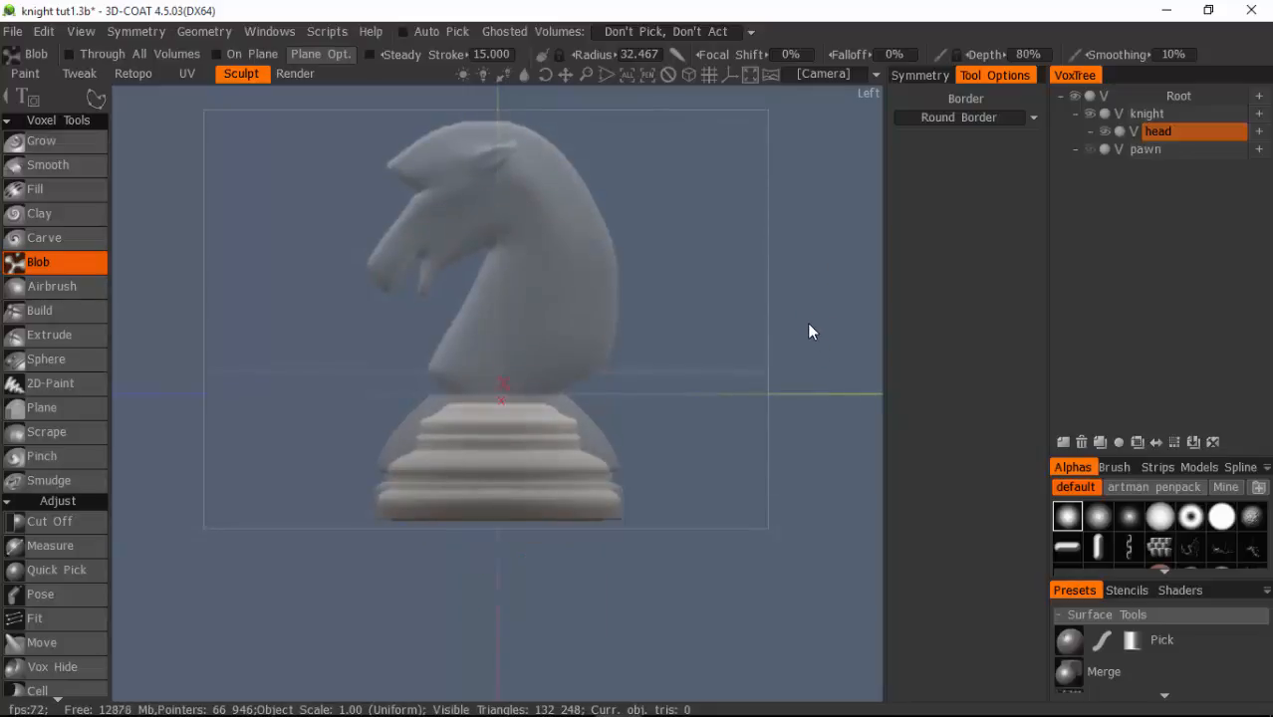
Trace the knight's front from the neck base up to the throat and around the lower jaw to the mouth with spline points.
{"action": "middle_click_drag", "start_coordinate": [807, 297], "coordinate": [806, 367]}
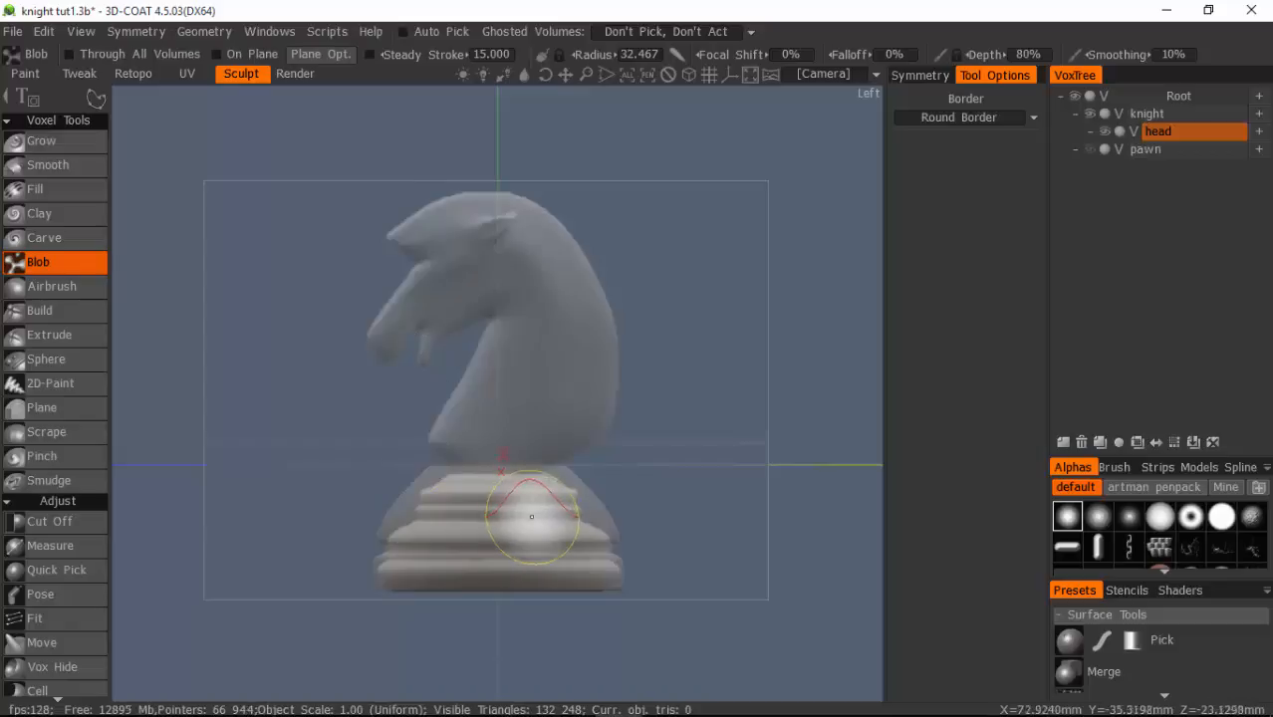
{"action": "left_click_drag", "start_coordinate": [422, 500], "coordinate": [483, 506]}
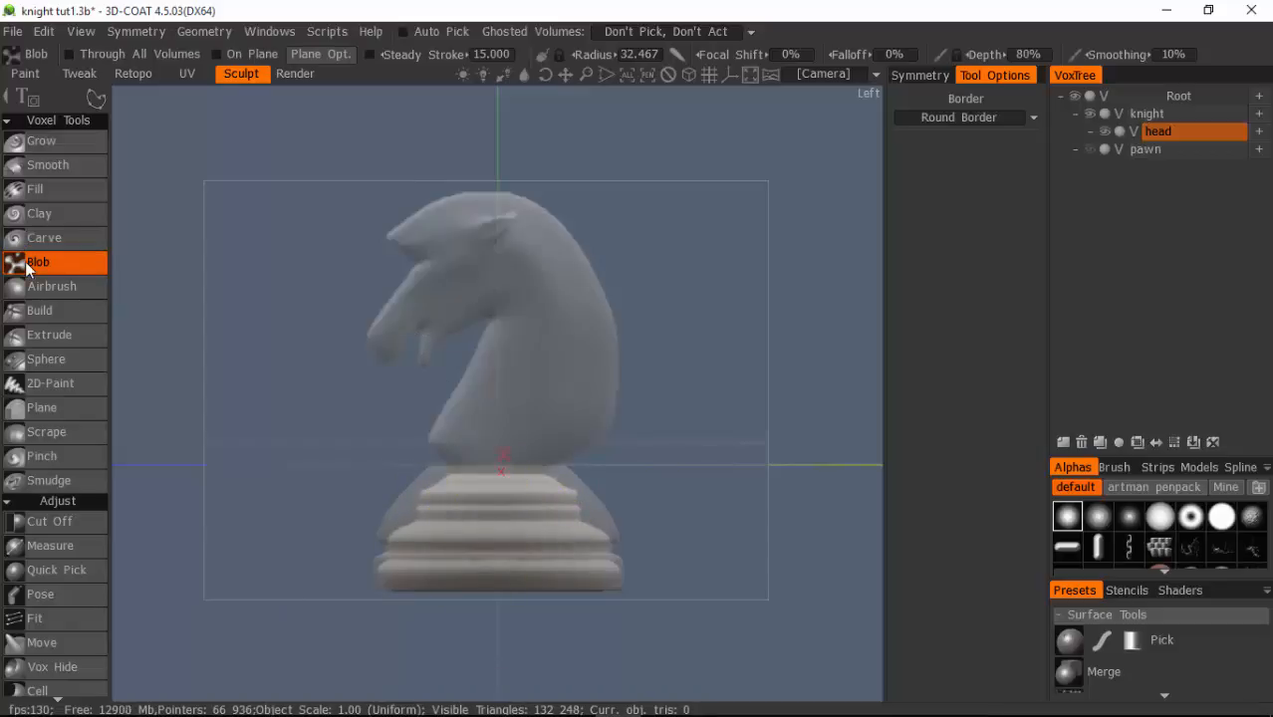
{"action": "left_click", "coordinate": [459, 481]}
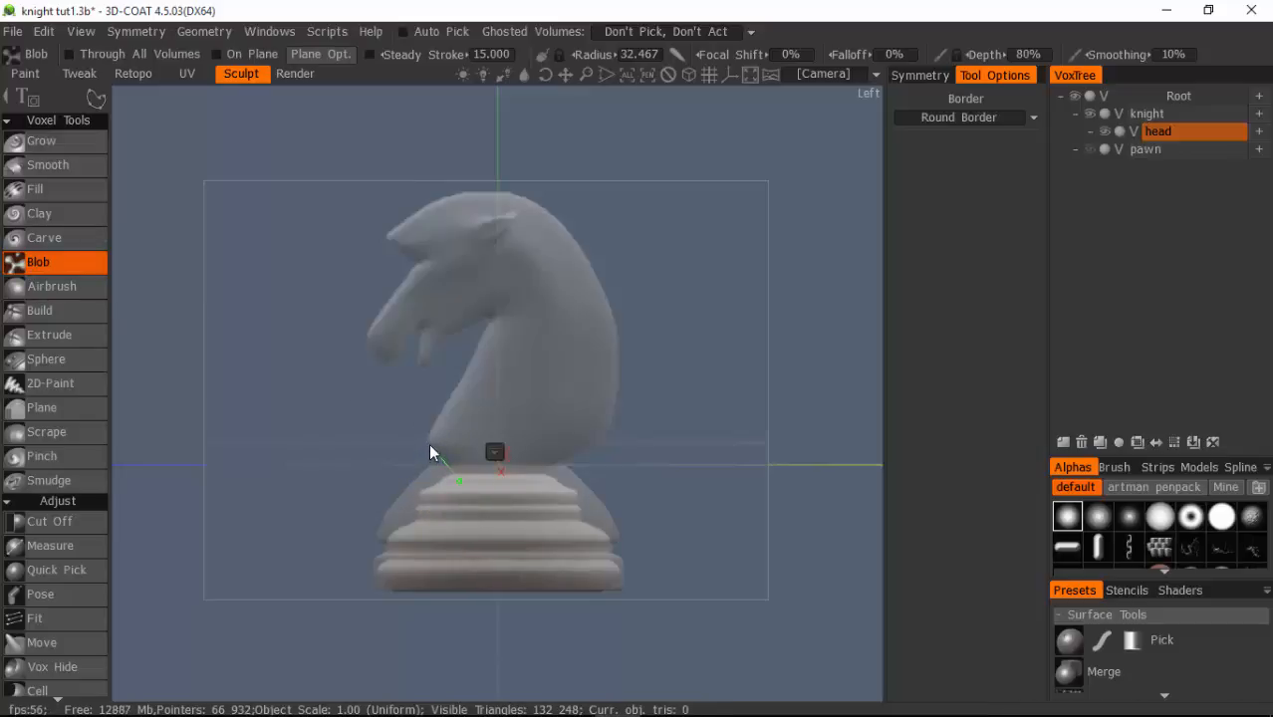
{"action": "left_click", "coordinate": [428, 444]}
{"action": "left_click", "coordinate": [491, 320]}
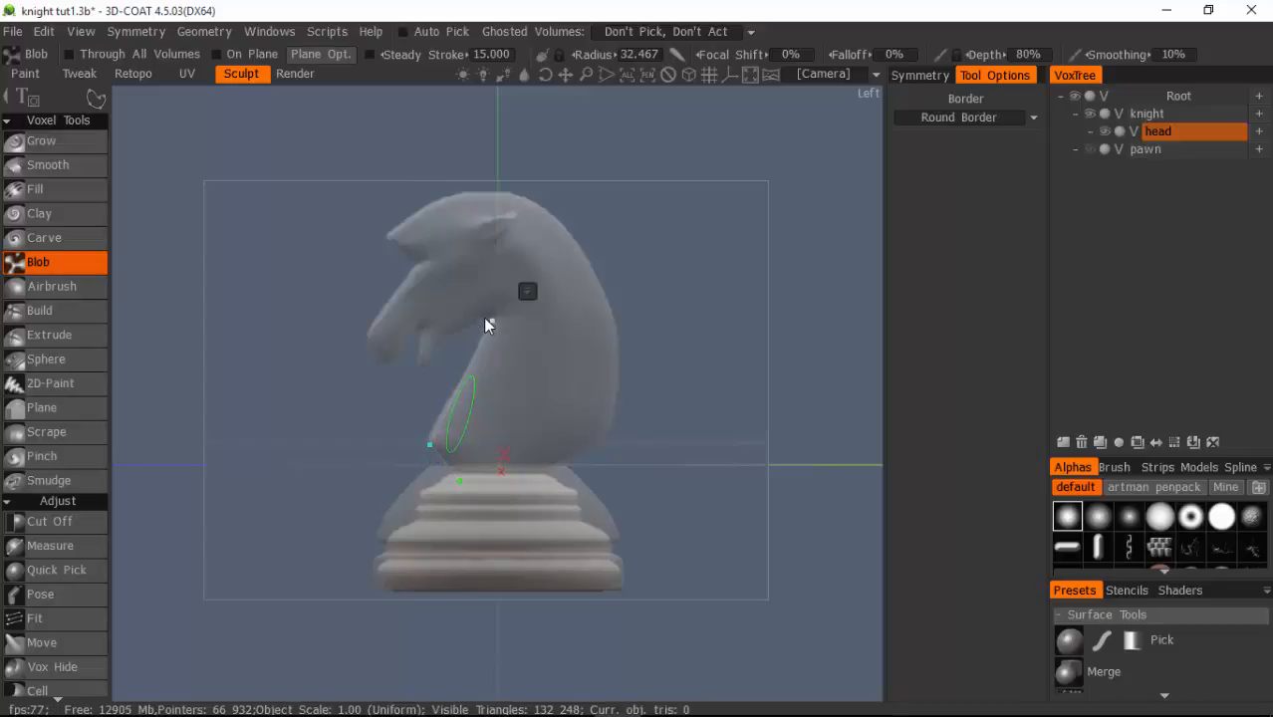
{"action": "left_click", "coordinate": [439, 341]}
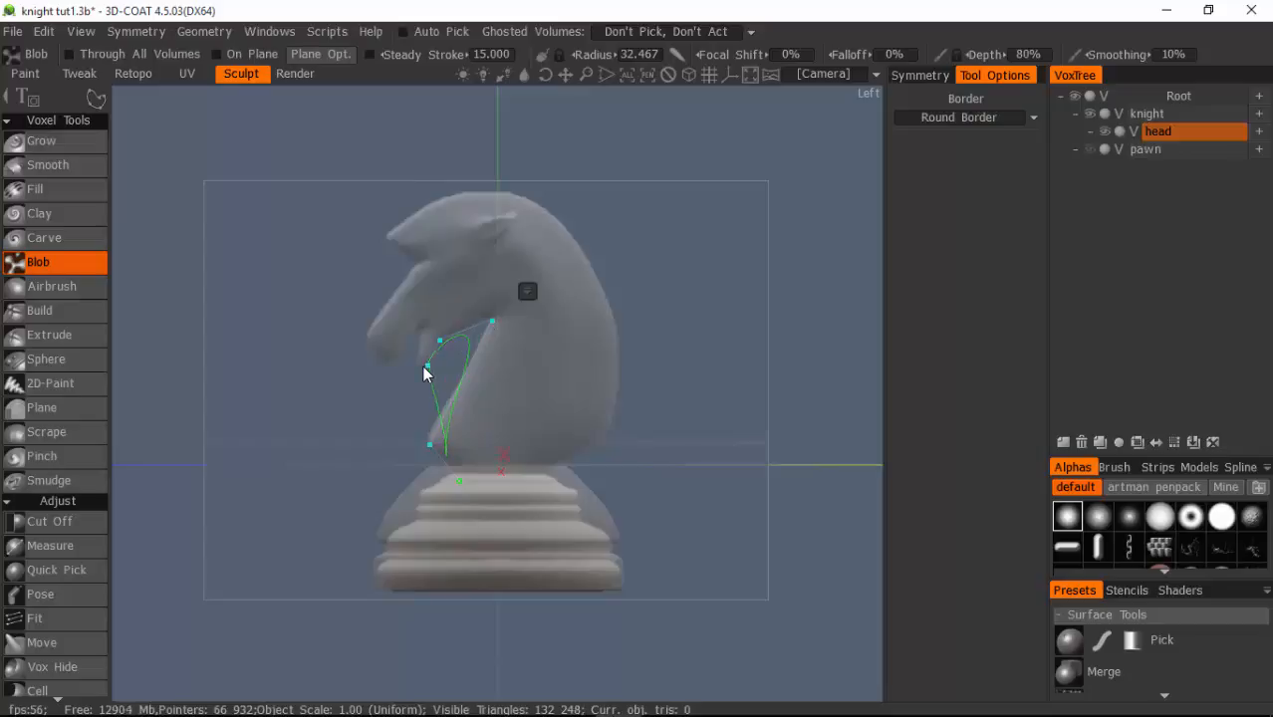
{"action": "left_click", "coordinate": [420, 360]}
{"action": "left_click", "coordinate": [419, 327]}
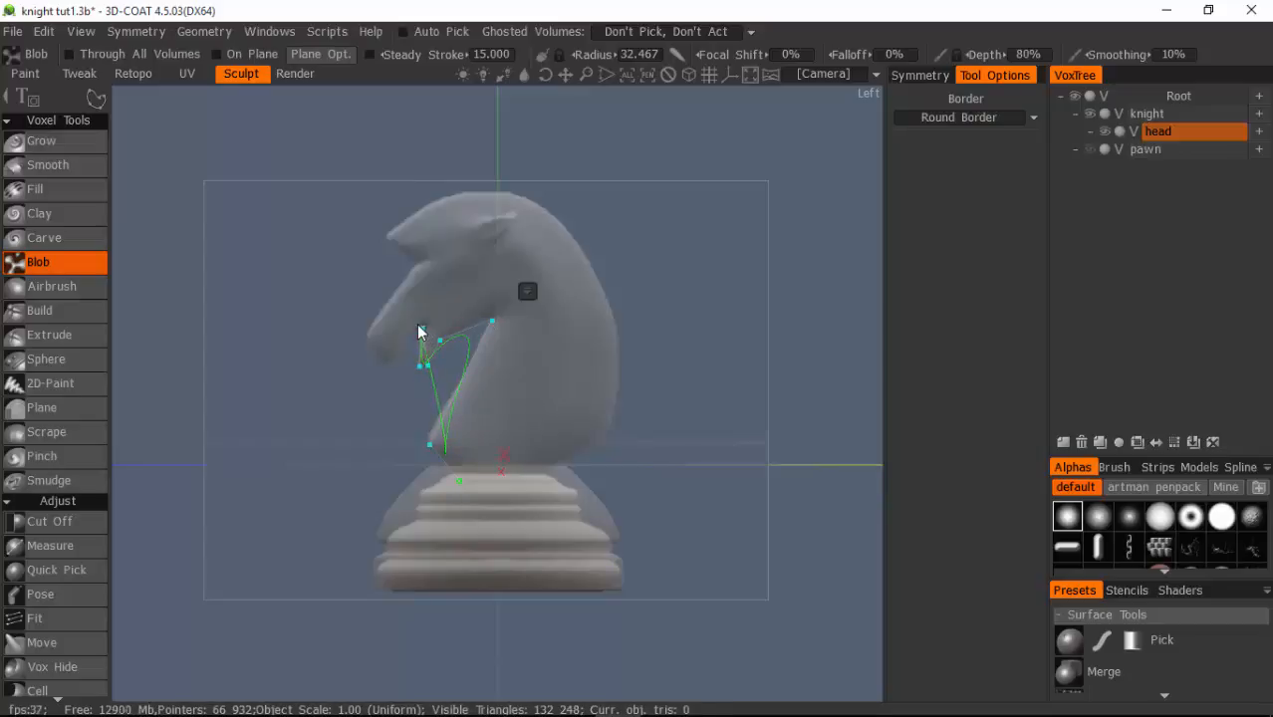
Continue the spline around the muzzle, up the nose to the notch below the forehead, and out to the pointed forehead tip.
{"action": "left_click", "coordinate": [390, 359]}
{"action": "left_click", "coordinate": [368, 338]}
{"action": "left_click", "coordinate": [410, 270]}
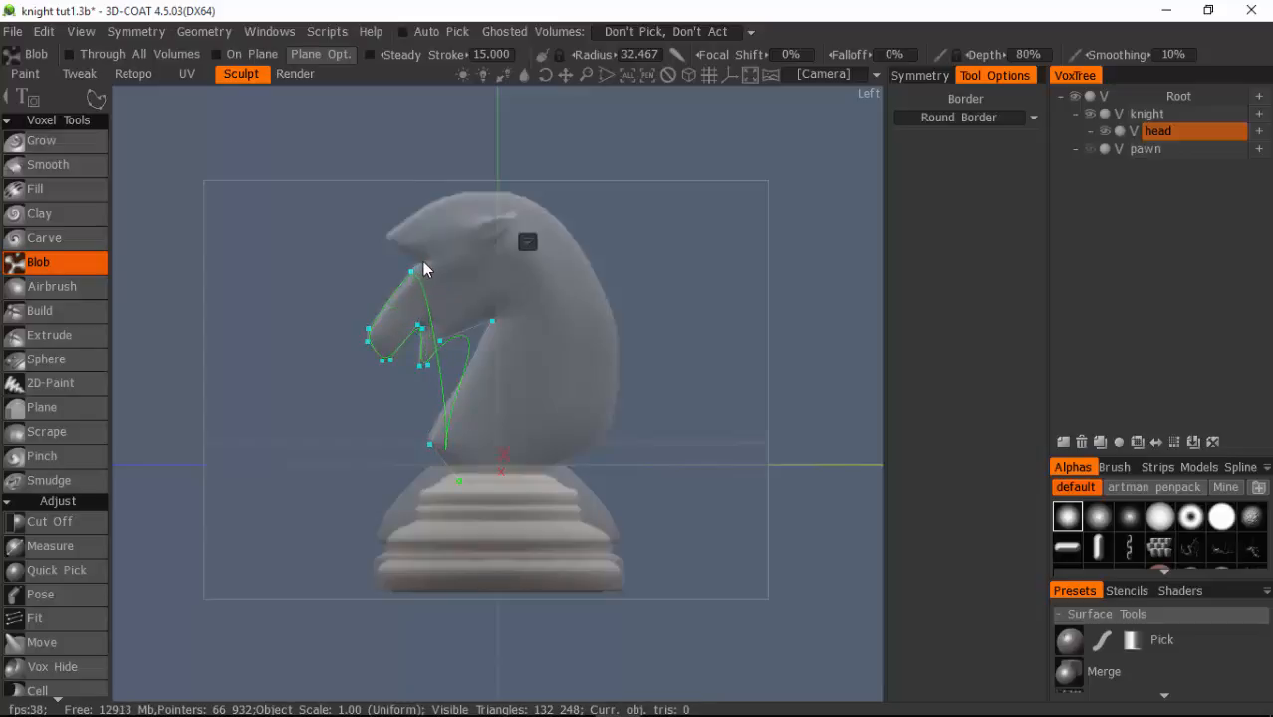
{"action": "left_click", "coordinate": [423, 261]}
{"action": "left_click", "coordinate": [385, 242]}
{"action": "left_click", "coordinate": [386, 232]}
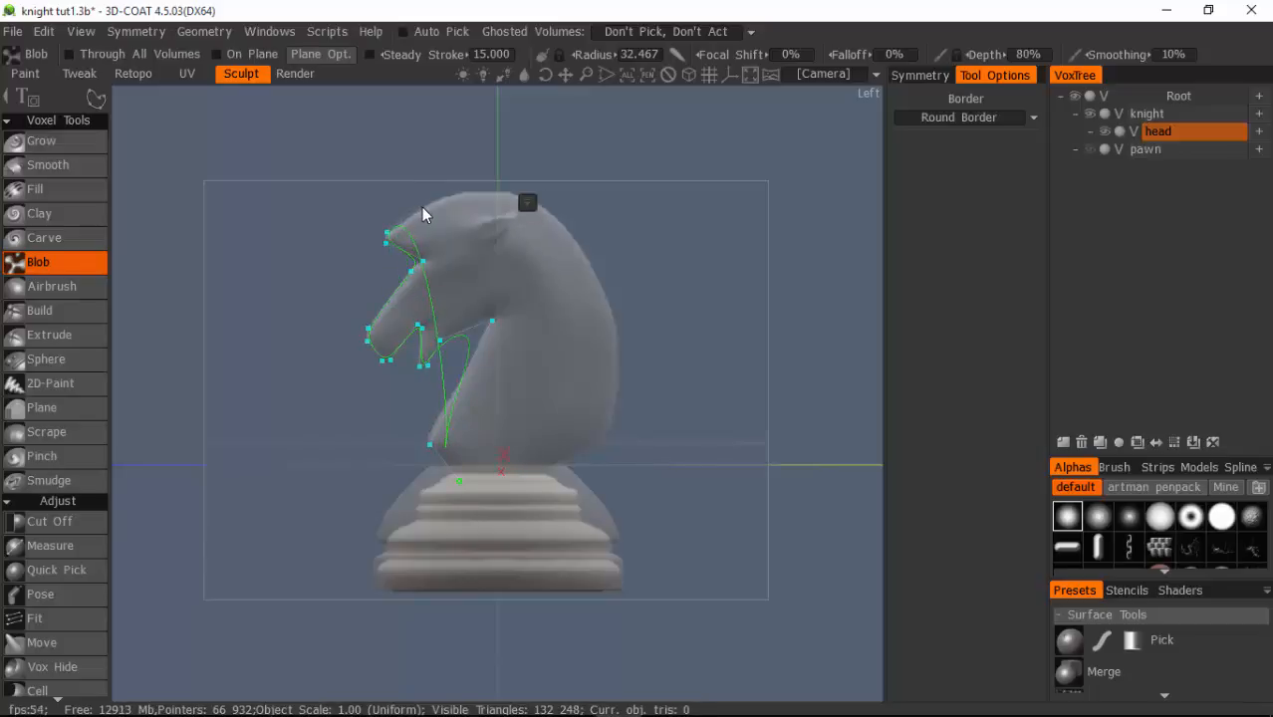
Continue the spline over the crown and along the back of the neck to the rear of the neck base.
{"action": "left_click", "coordinate": [423, 206]}
{"action": "left_click", "coordinate": [450, 196]}
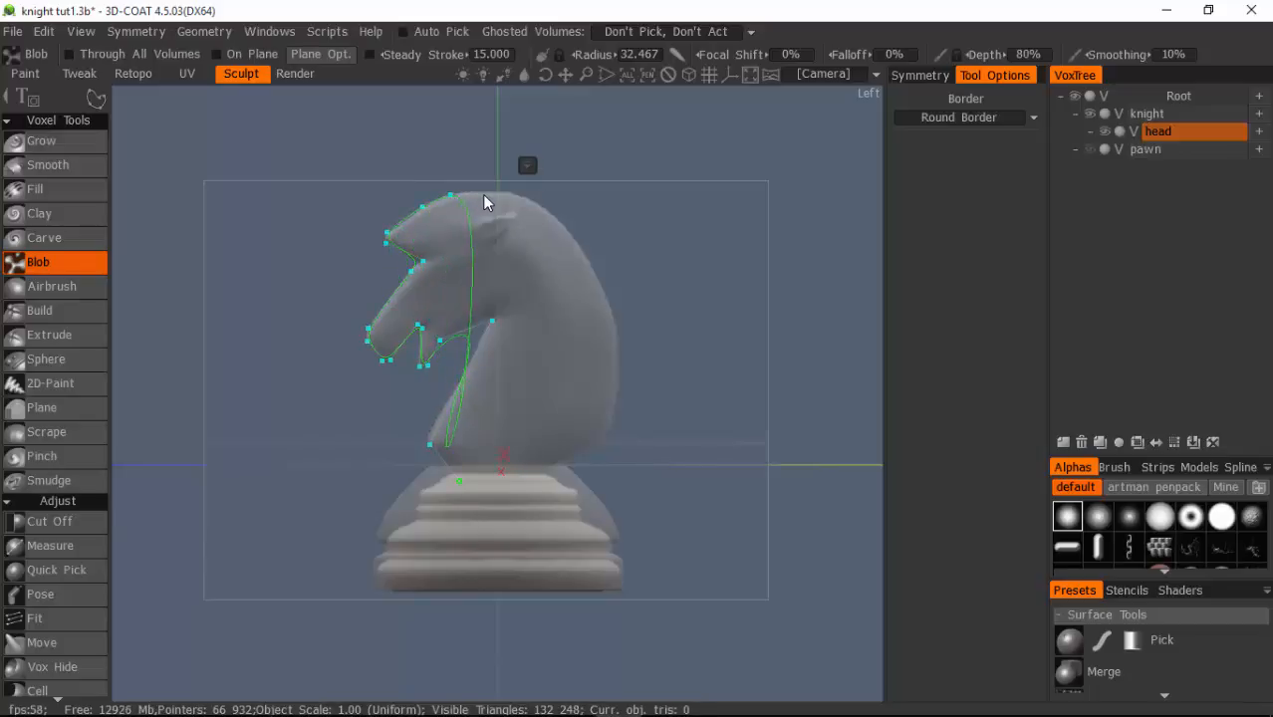
{"action": "left_click", "coordinate": [486, 192]}
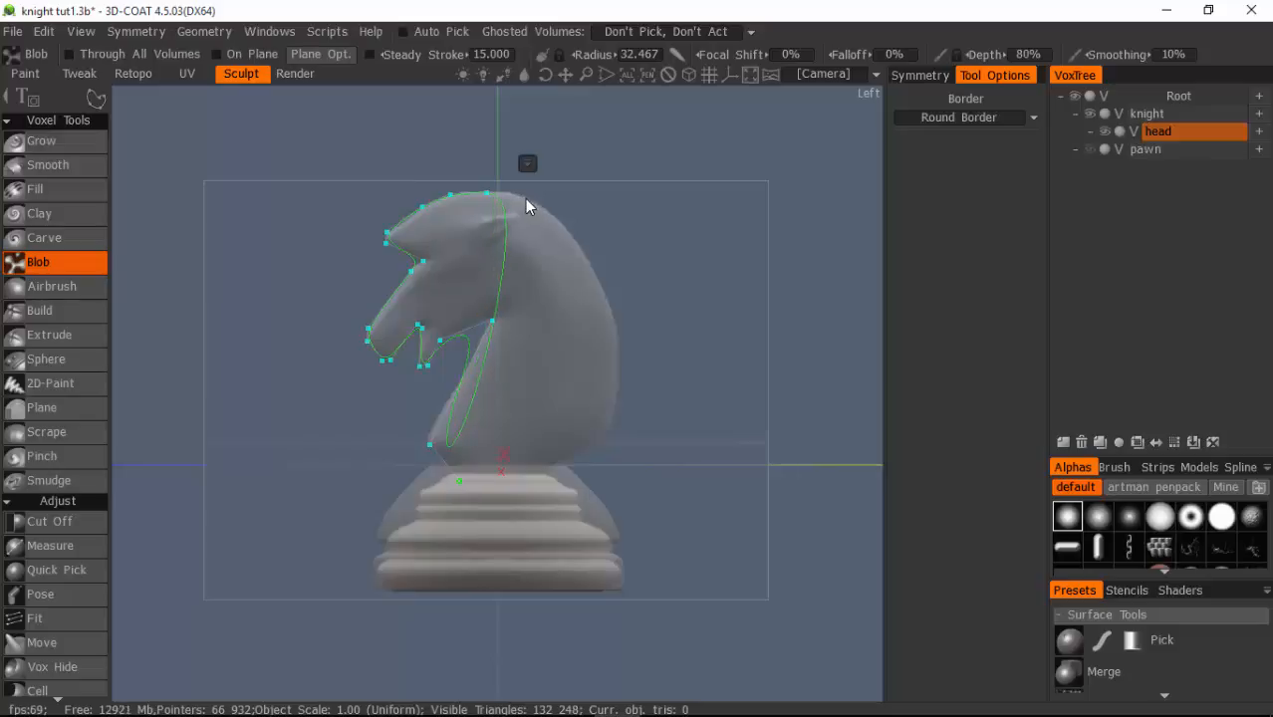
{"action": "left_click", "coordinate": [525, 198]}
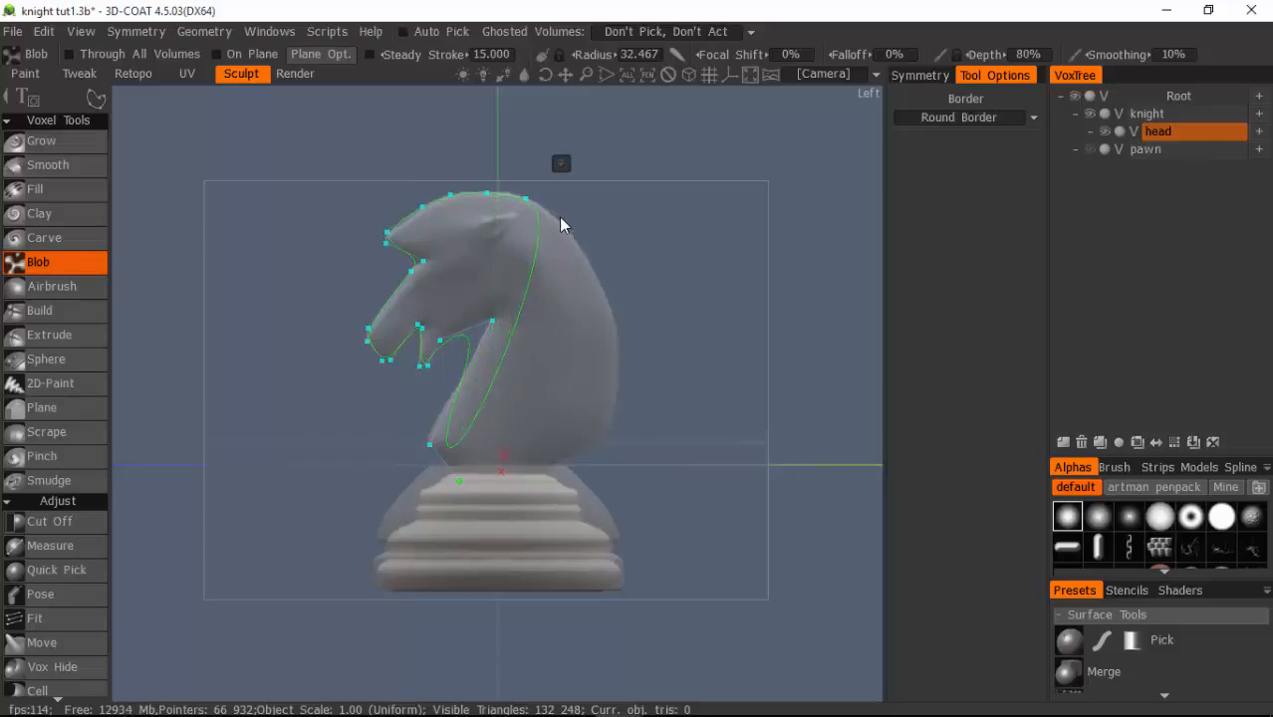
{"action": "left_click", "coordinate": [555, 219]}
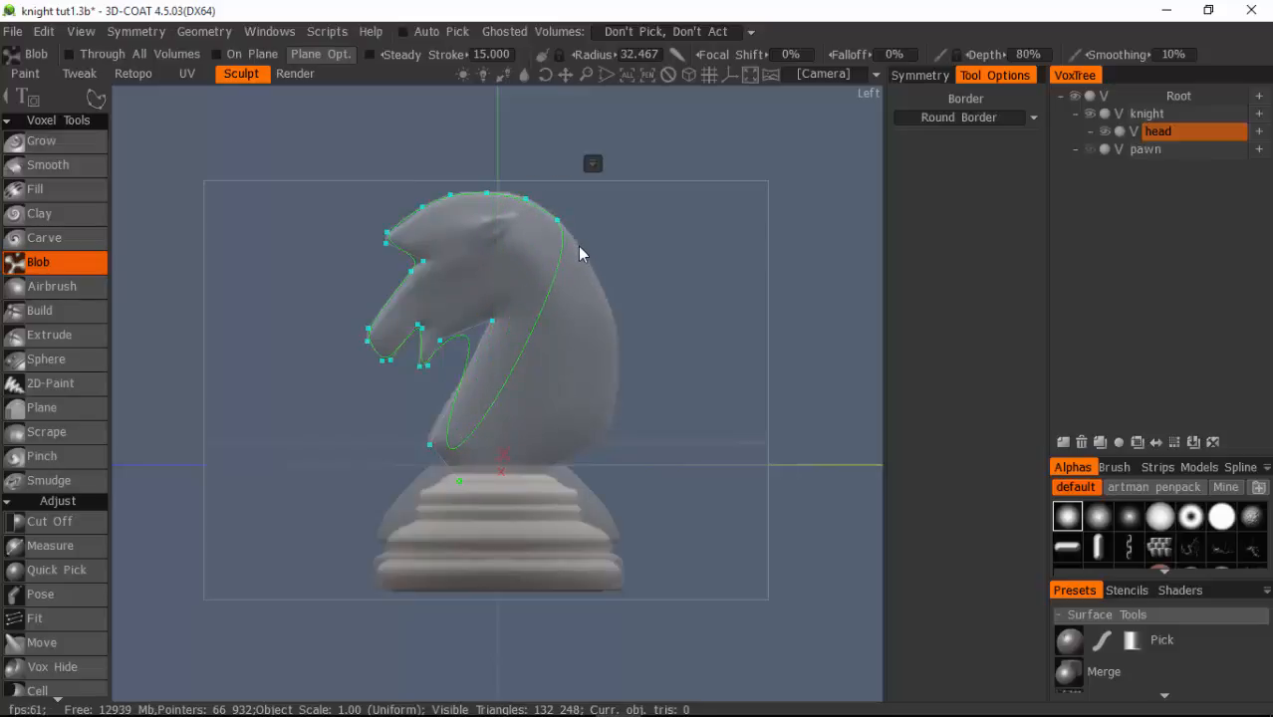
{"action": "left_click", "coordinate": [579, 246]}
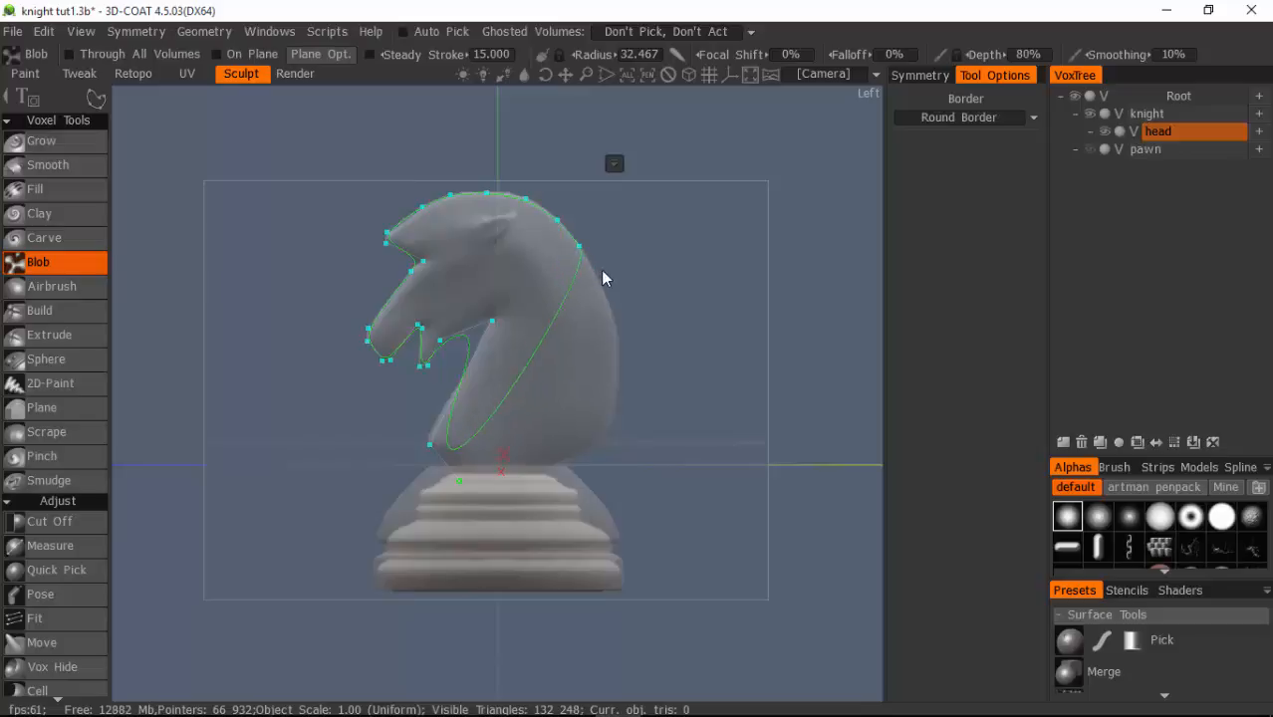
{"action": "left_click", "coordinate": [599, 436]}
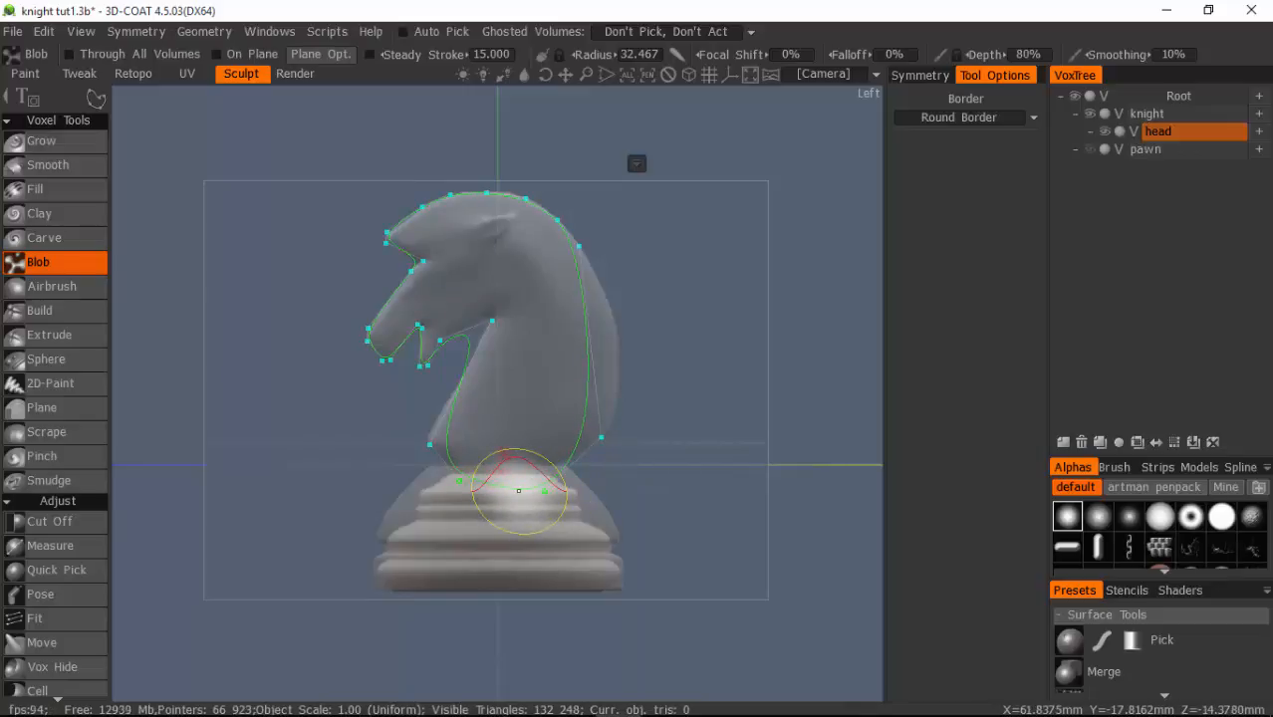
Make the spline points at the nape and rear neck base sharp, and pull a point between them outward to match the neck's curve.
{"action": "right_click", "coordinate": [604, 439]}
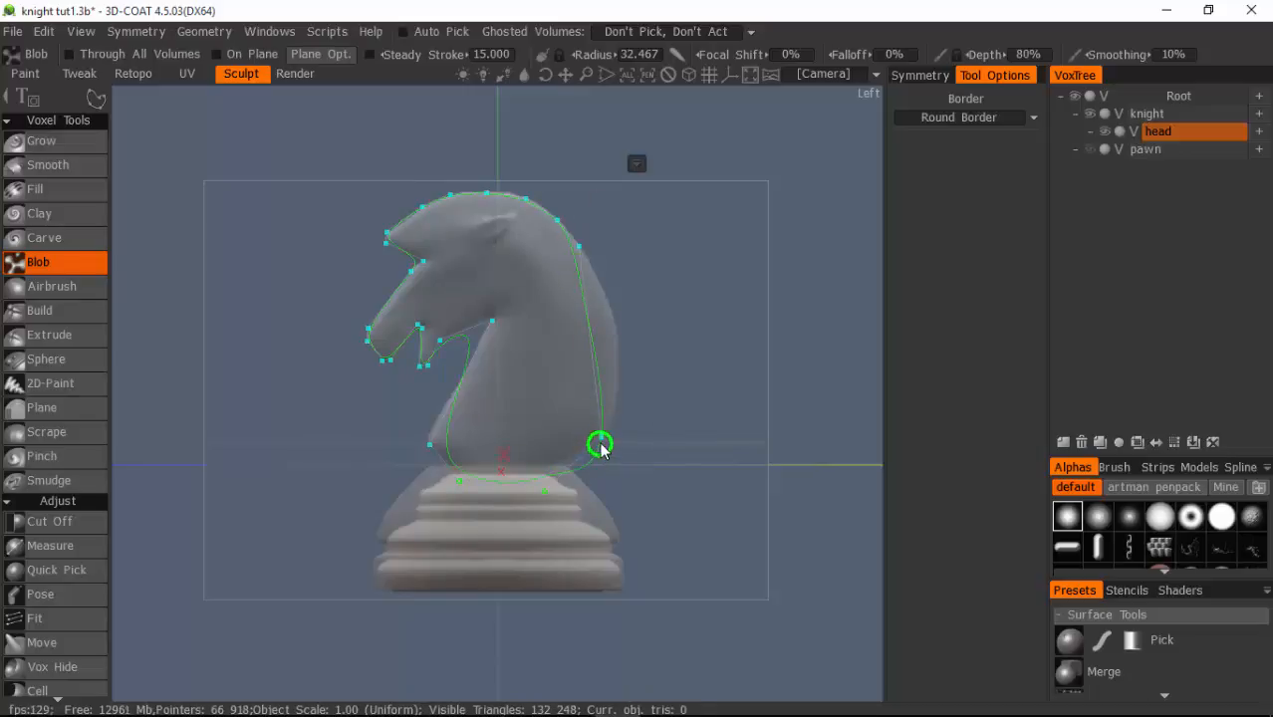
{"action": "right_click", "coordinate": [579, 249]}
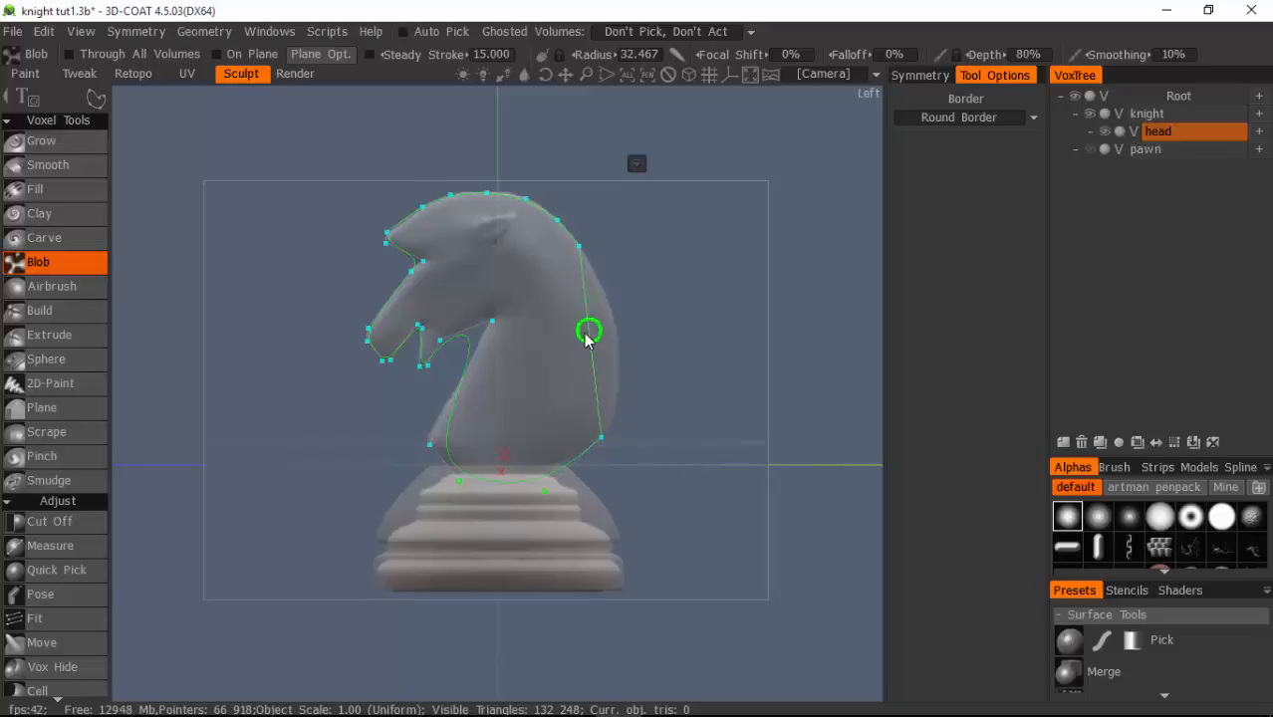
{"action": "left_click_drag", "start_coordinate": [592, 344], "coordinate": [637, 343]}
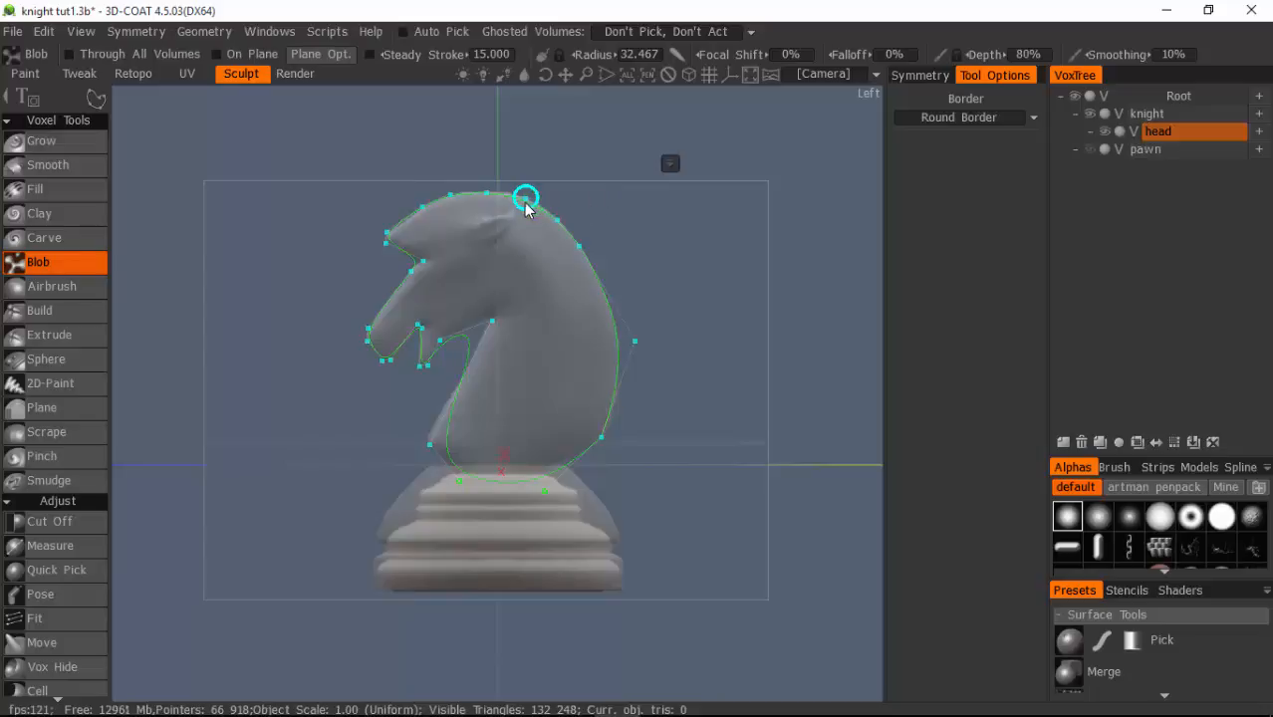
Adjust the spline points on the crown, nose, lower jaw, throat and front neck base so the outline follows the side reference.
{"action": "left_click_drag", "start_coordinate": [526, 199], "coordinate": [531, 193]}
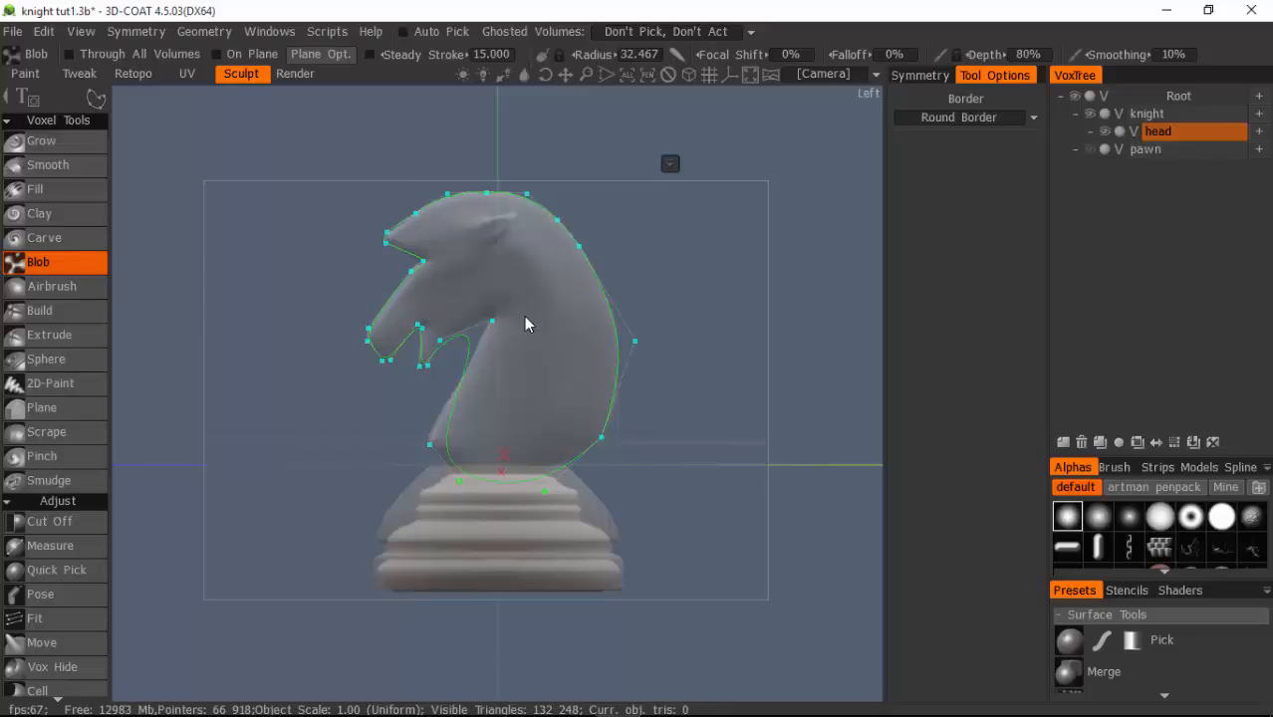
{"action": "mouse_move", "coordinate": [525, 324]}
{"action": "left_mouse_down"}
{"action": "mouse_move", "coordinate": [512, 324]}
{"action": "mouse_move", "coordinate": [526, 317]}
{"action": "left_mouse_up"}
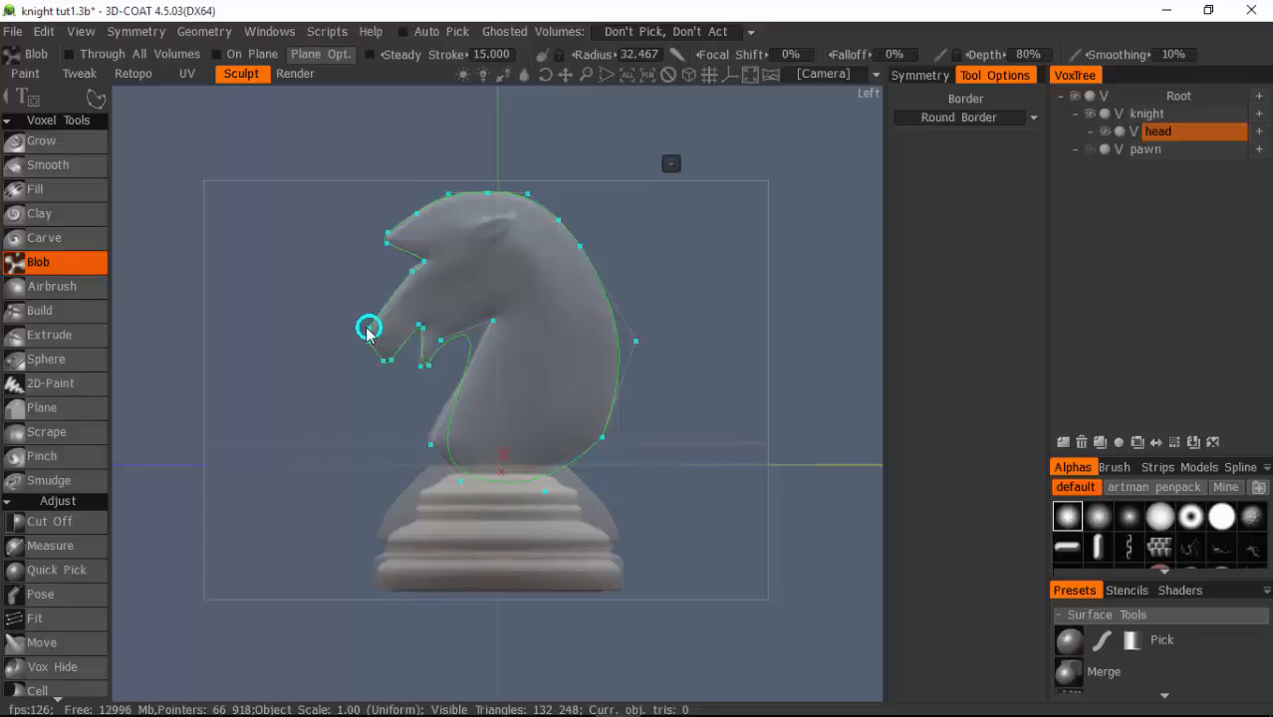
{"action": "left_click_drag", "start_coordinate": [368, 327], "coordinate": [379, 316]}
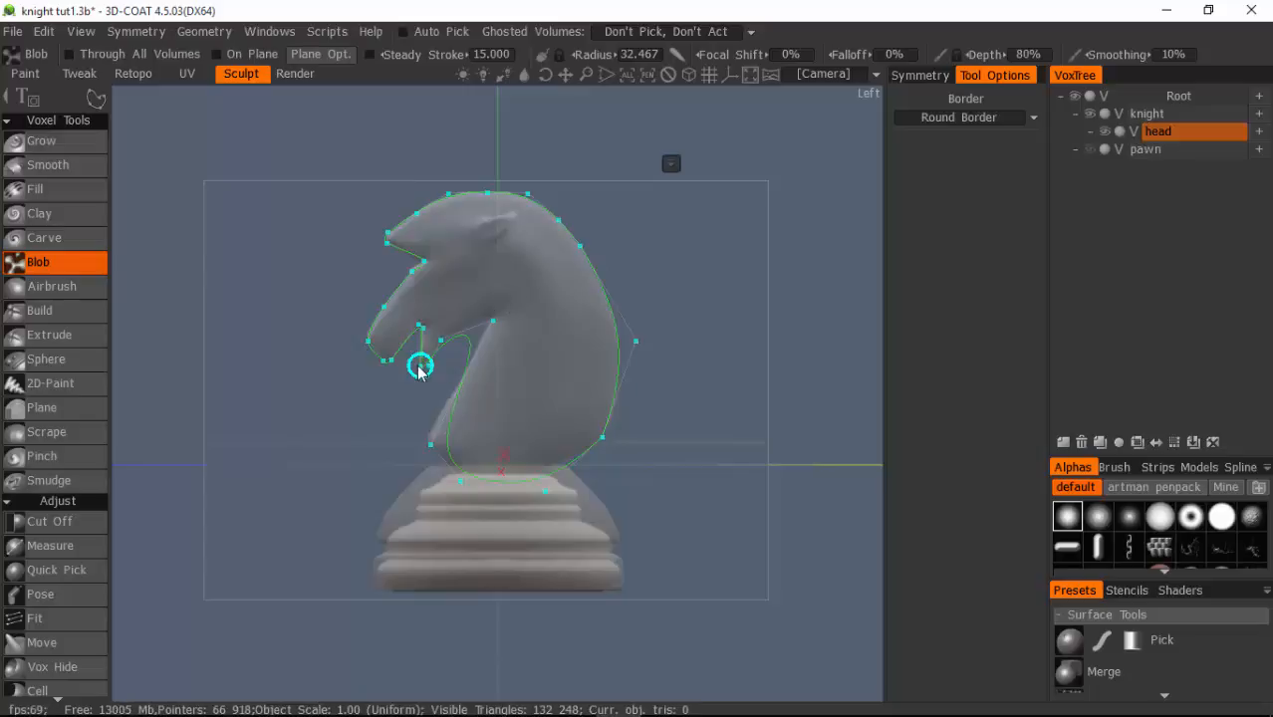
{"action": "mouse_move", "coordinate": [419, 368]}
{"action": "left_mouse_down"}
{"action": "mouse_move", "coordinate": [430, 375]}
{"action": "mouse_move", "coordinate": [416, 367]}
{"action": "left_mouse_up"}
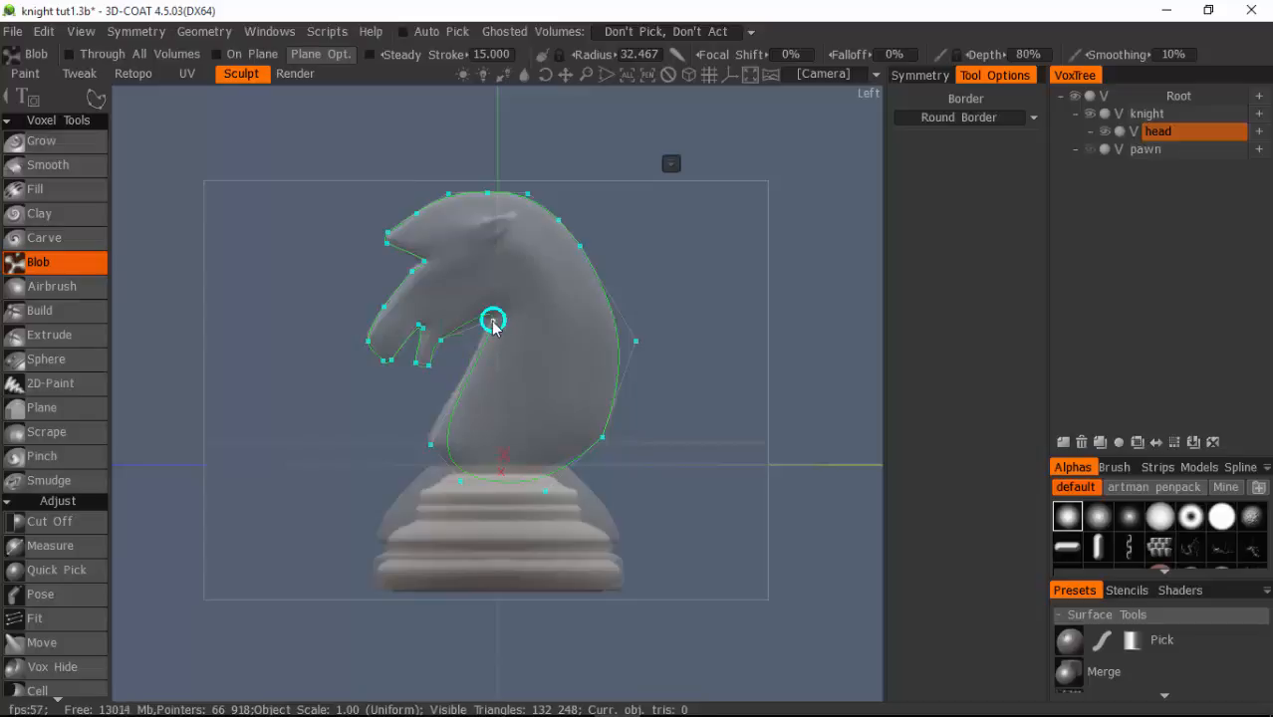
{"action": "left_click_drag", "start_coordinate": [493, 320], "coordinate": [493, 315]}
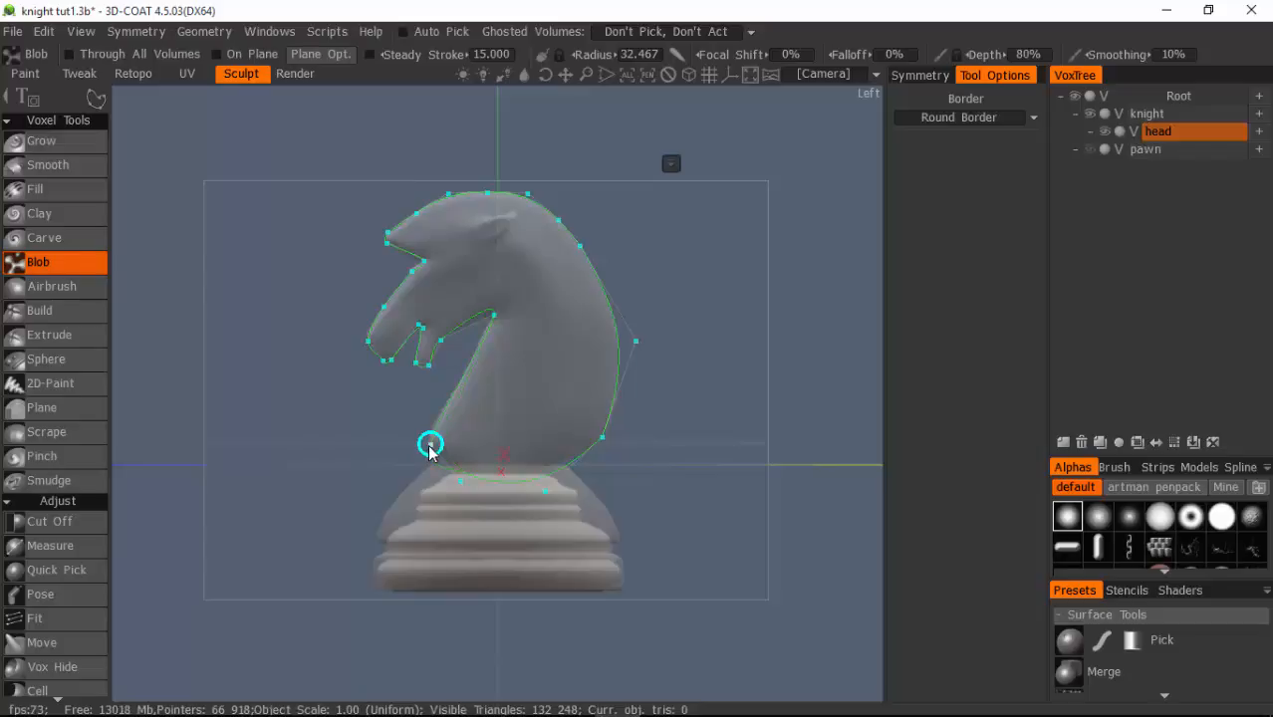
{"action": "left_click_drag", "start_coordinate": [428, 446], "coordinate": [426, 437]}
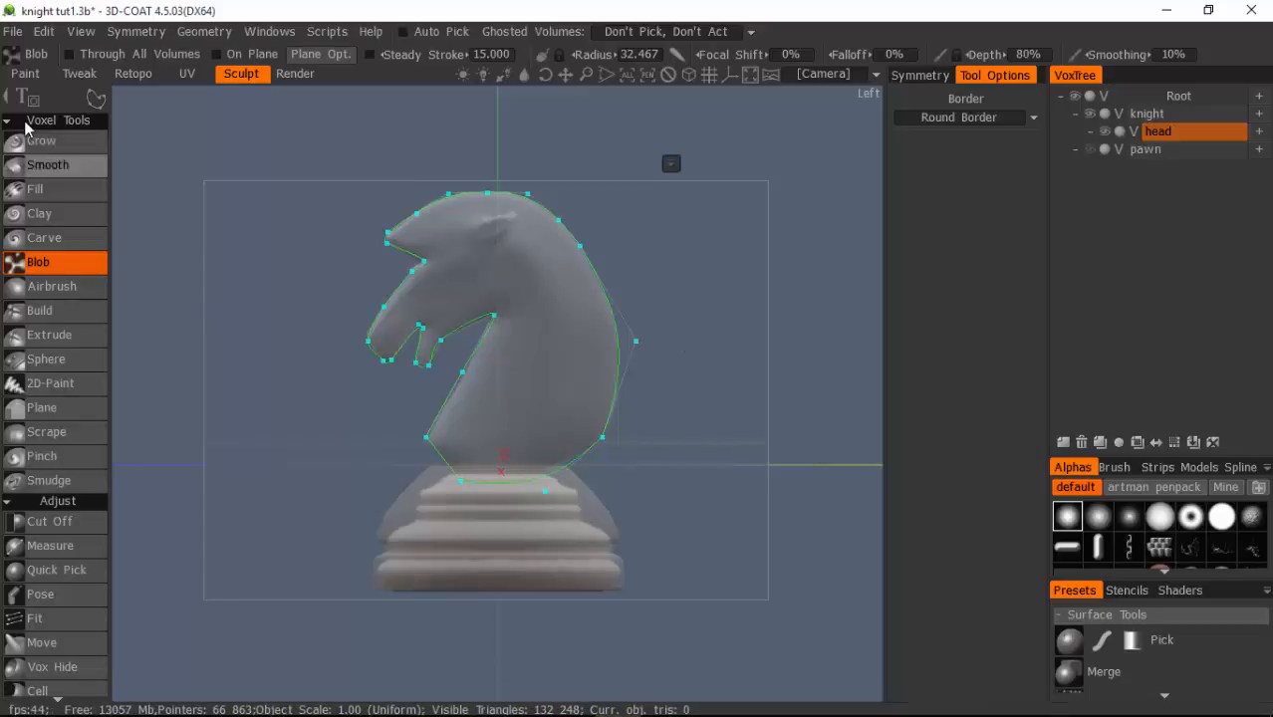
Save the spline shape as Horse trace3 in the Splines folder.
{"action": "mouse_move", "coordinate": [22, 98]}
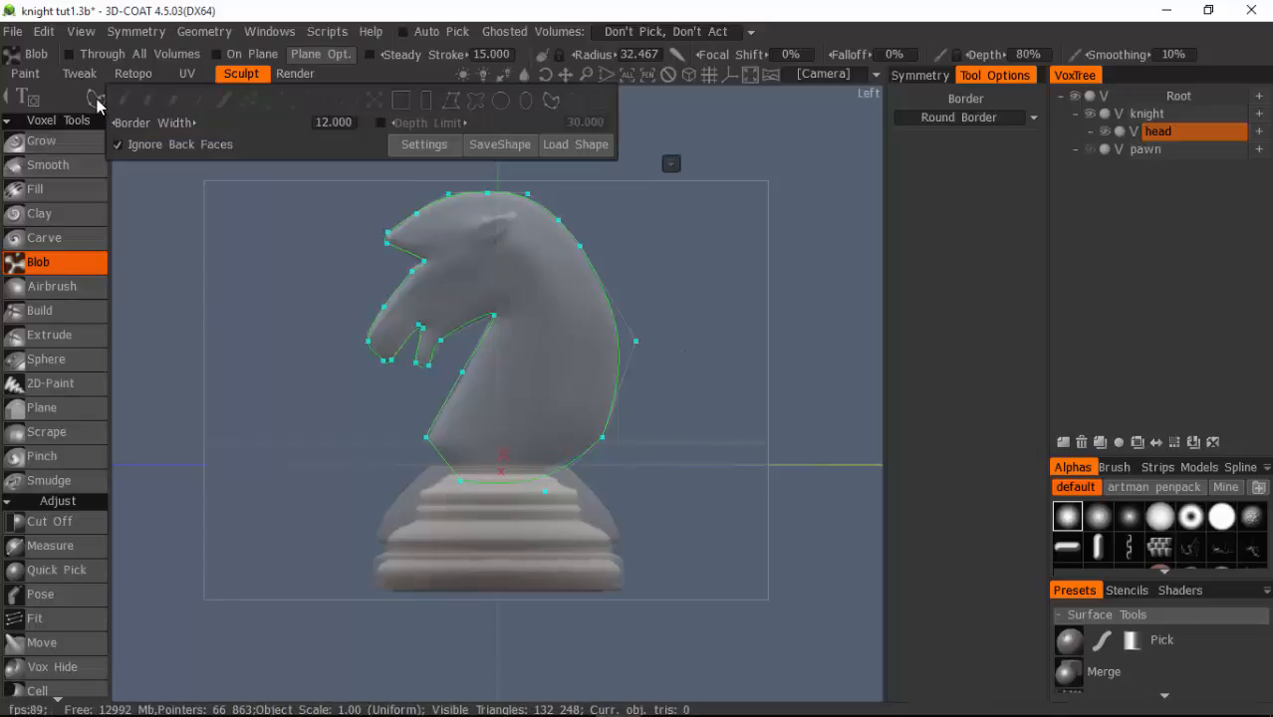
{"action": "left_click", "coordinate": [488, 145]}
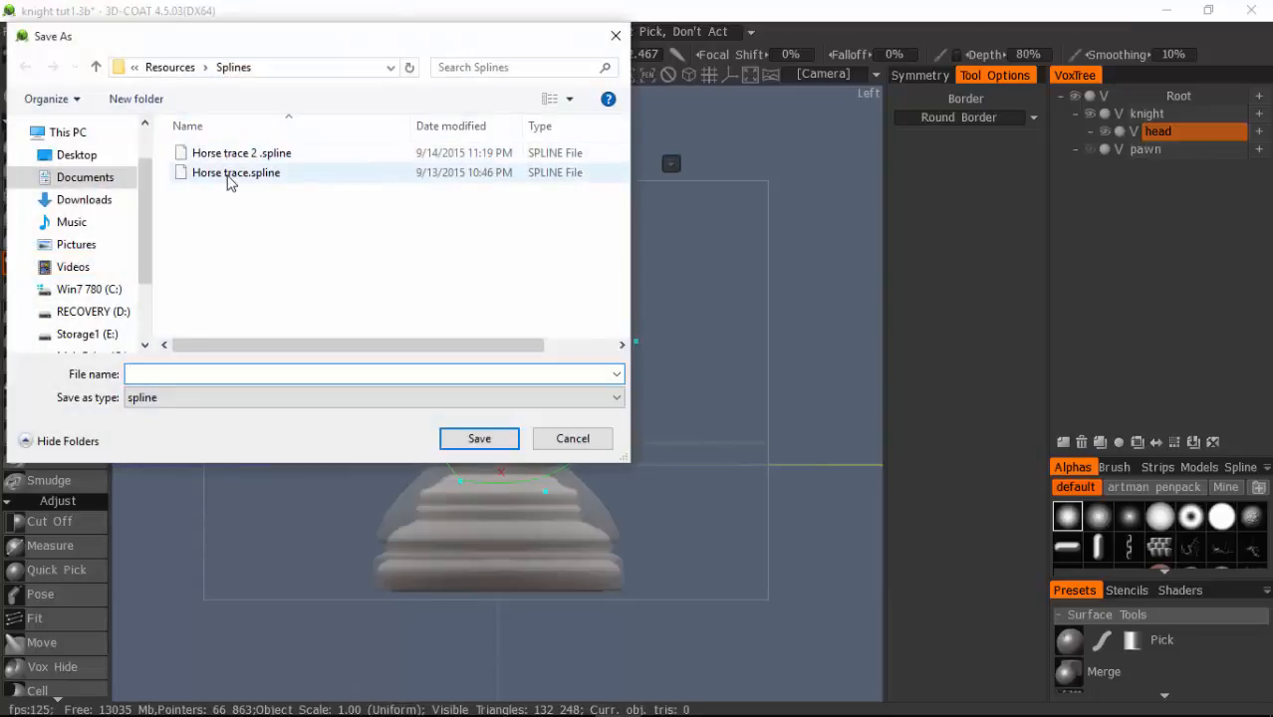
{"action": "left_click", "coordinate": [228, 179]}
{"action": "left_click", "coordinate": [187, 372]}
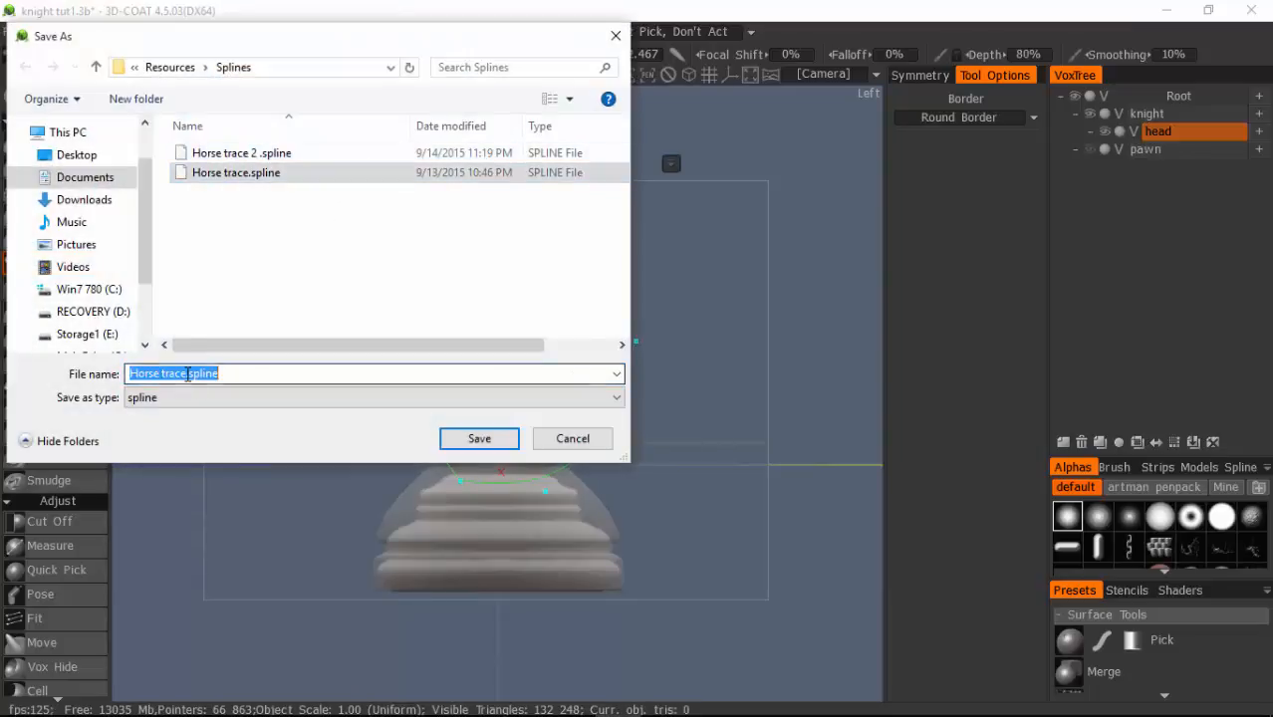
{"action": "left_click", "coordinate": [187, 373]}
{"action": "left_click_drag", "start_coordinate": [187, 373], "coordinate": [264, 374]}
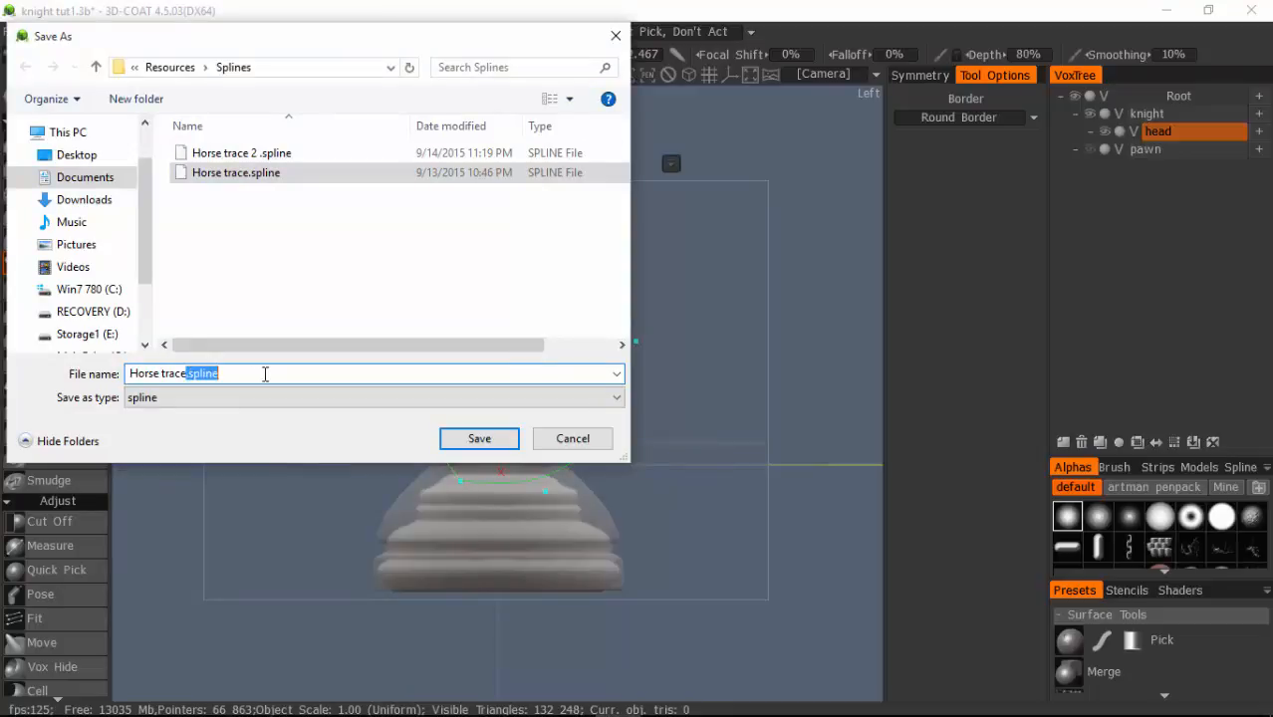
{"action": "key", "text": "BackSpace"}
{"action": "type", "text": "3"}
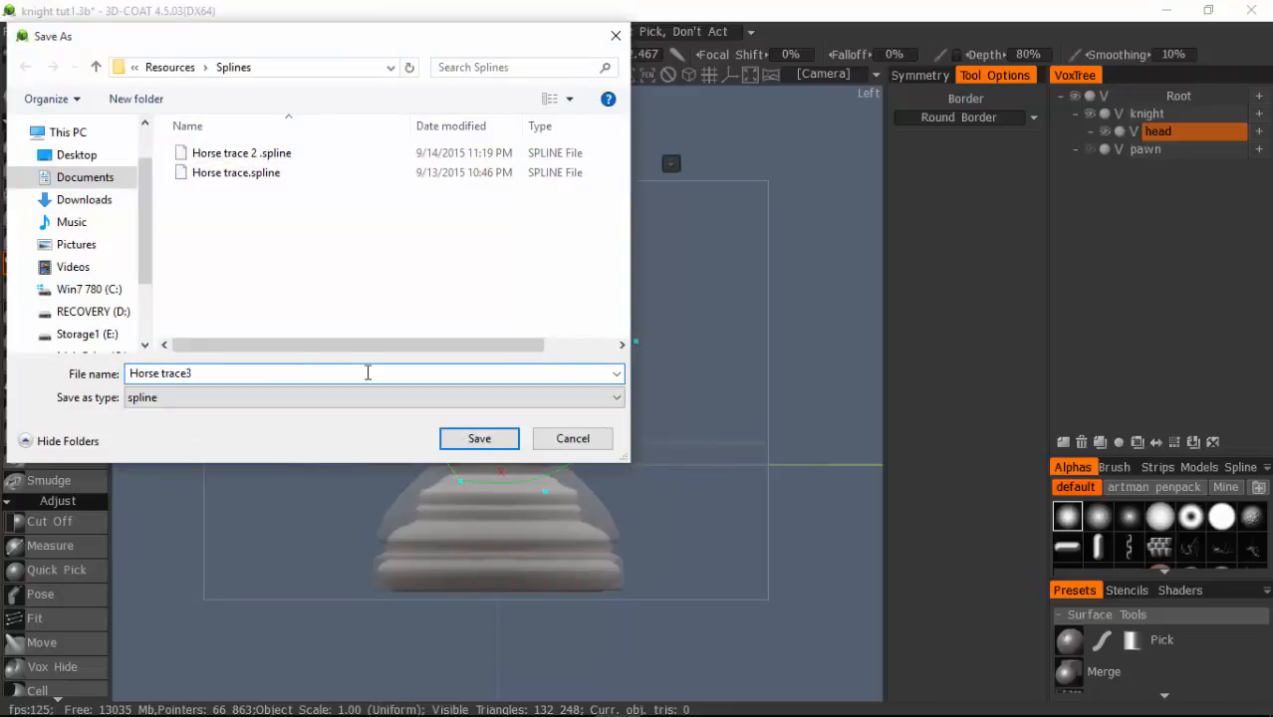
{"action": "key", "text": "Return"}
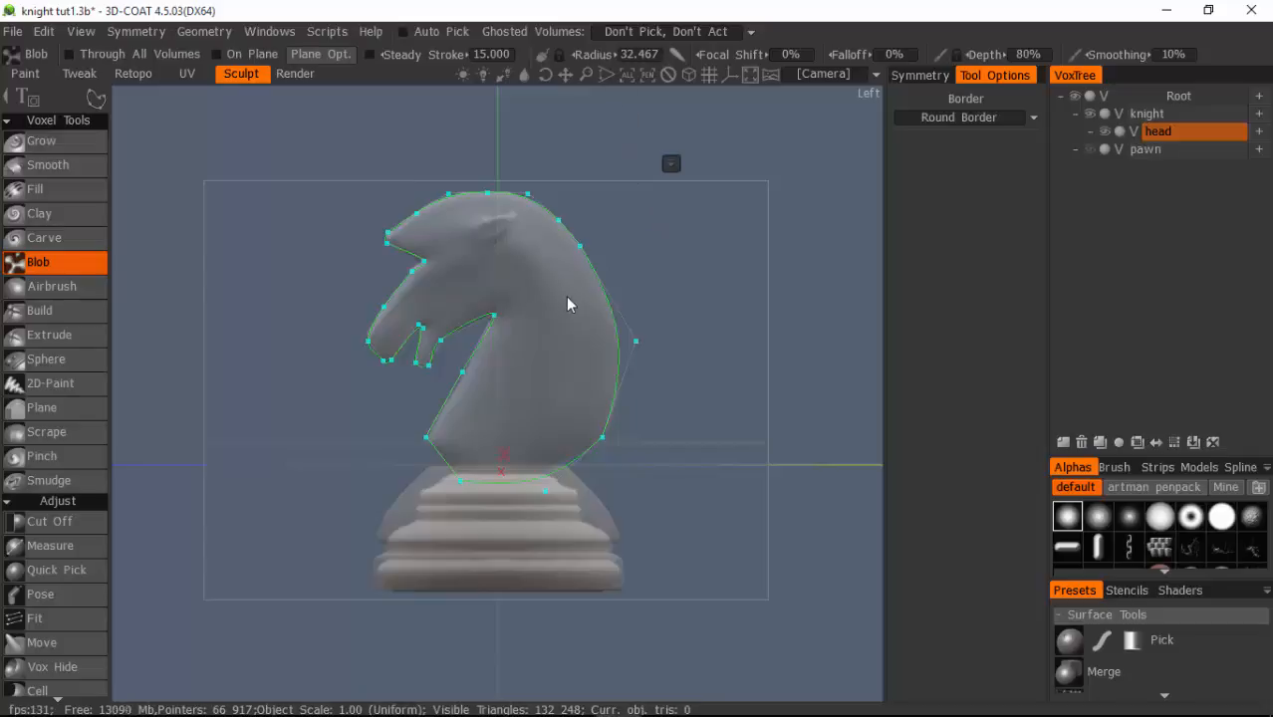
Apply the closed spline to fill the head volume with the traced horse head shape.
{"action": "left_click", "coordinate": [670, 163]}
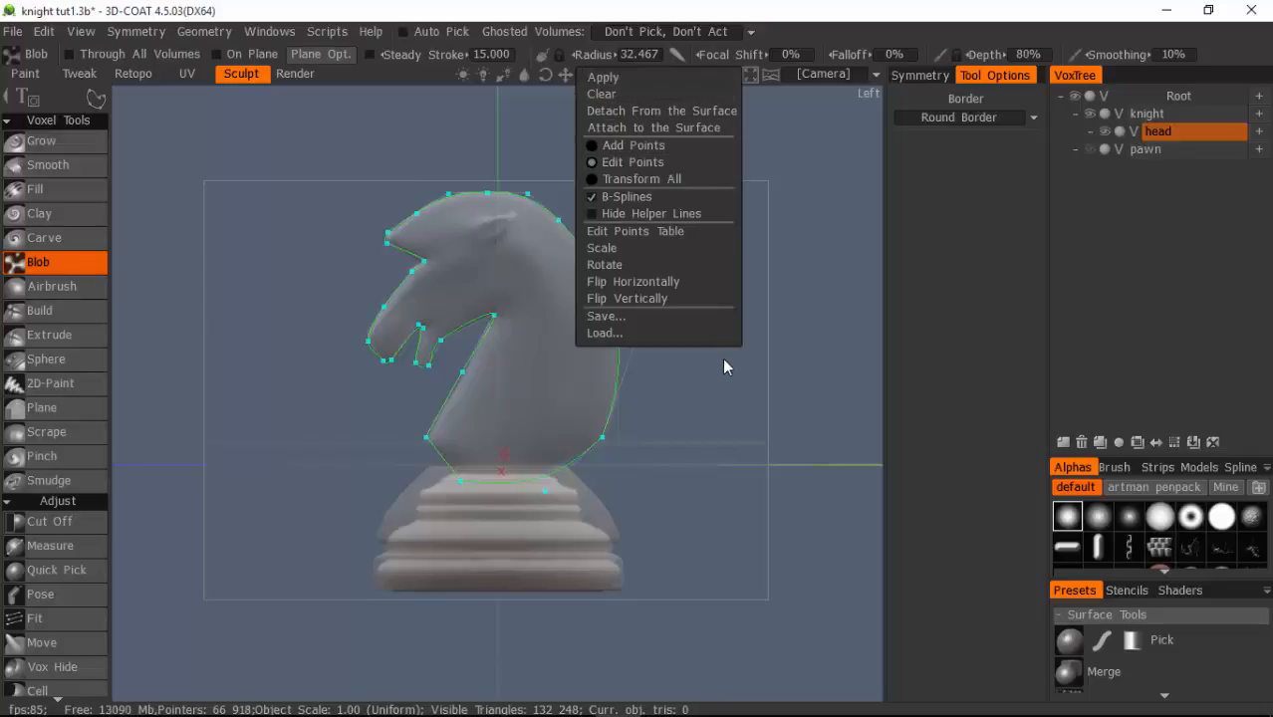
{"action": "left_click", "coordinate": [605, 79]}
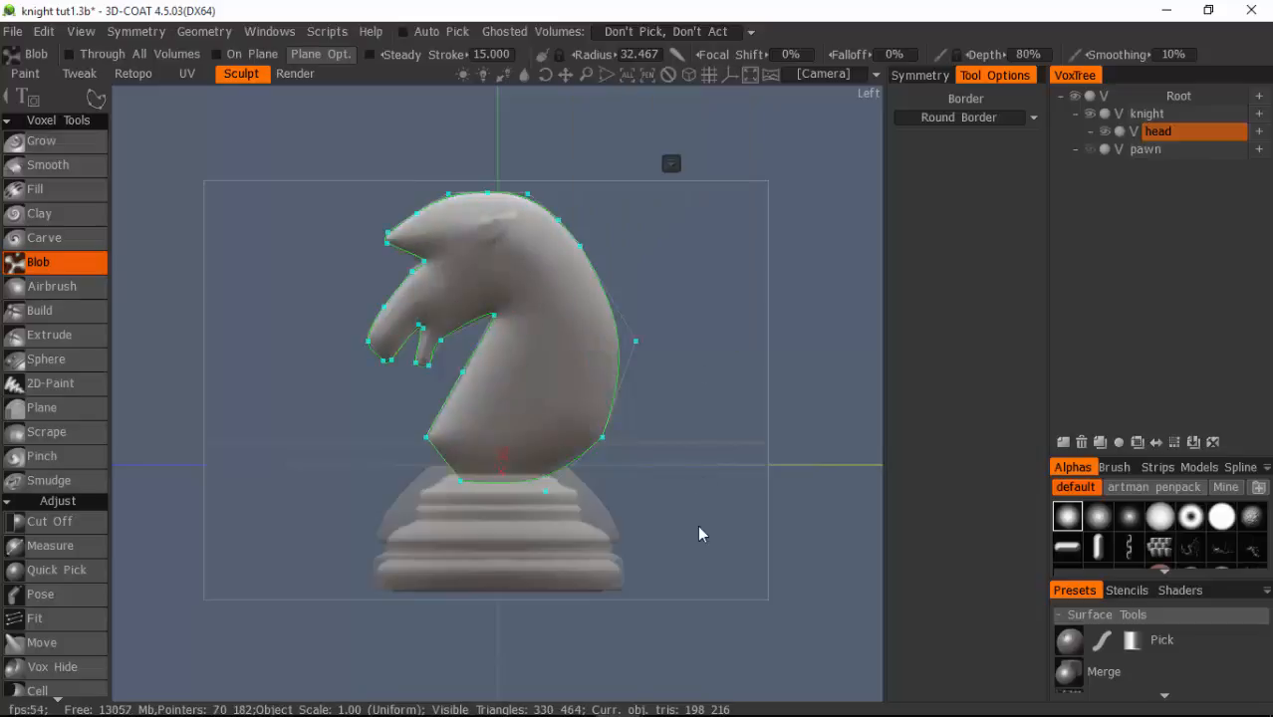
Center the head over the base with the Transform tool by setting its X position to 0.
{"action": "key", "text": "KP_2"}
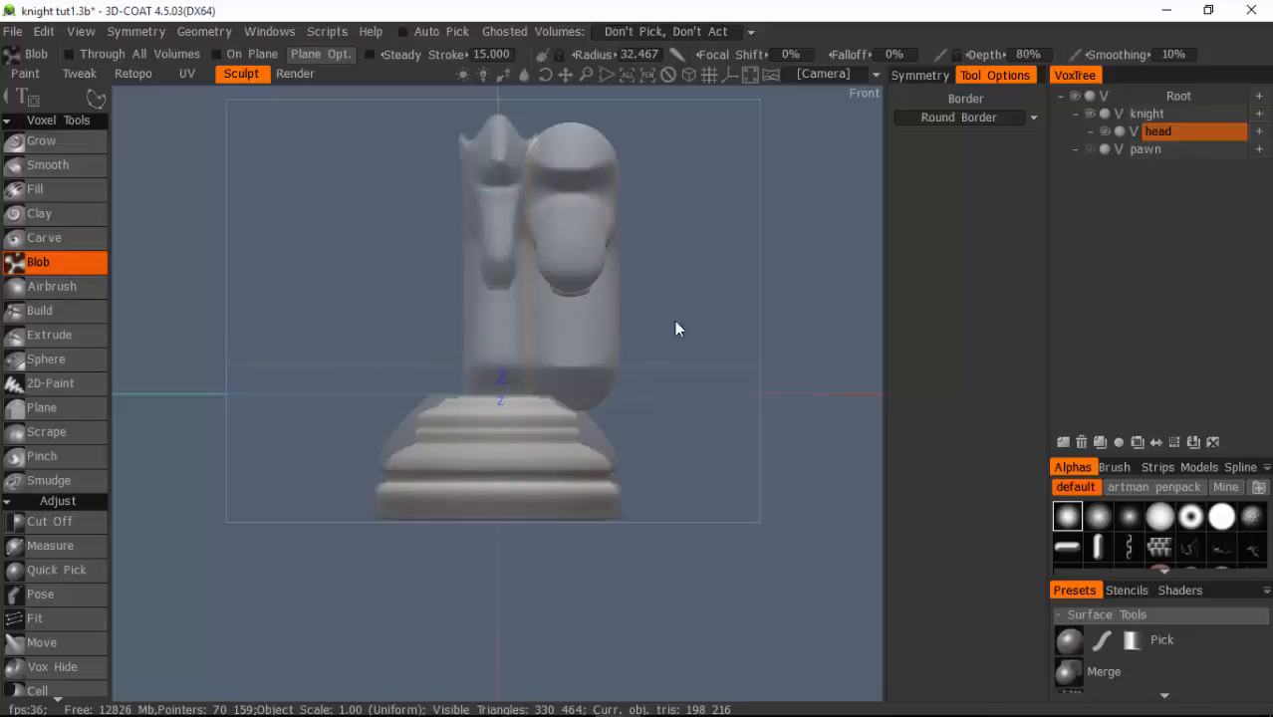
{"action": "key", "text": "space"}
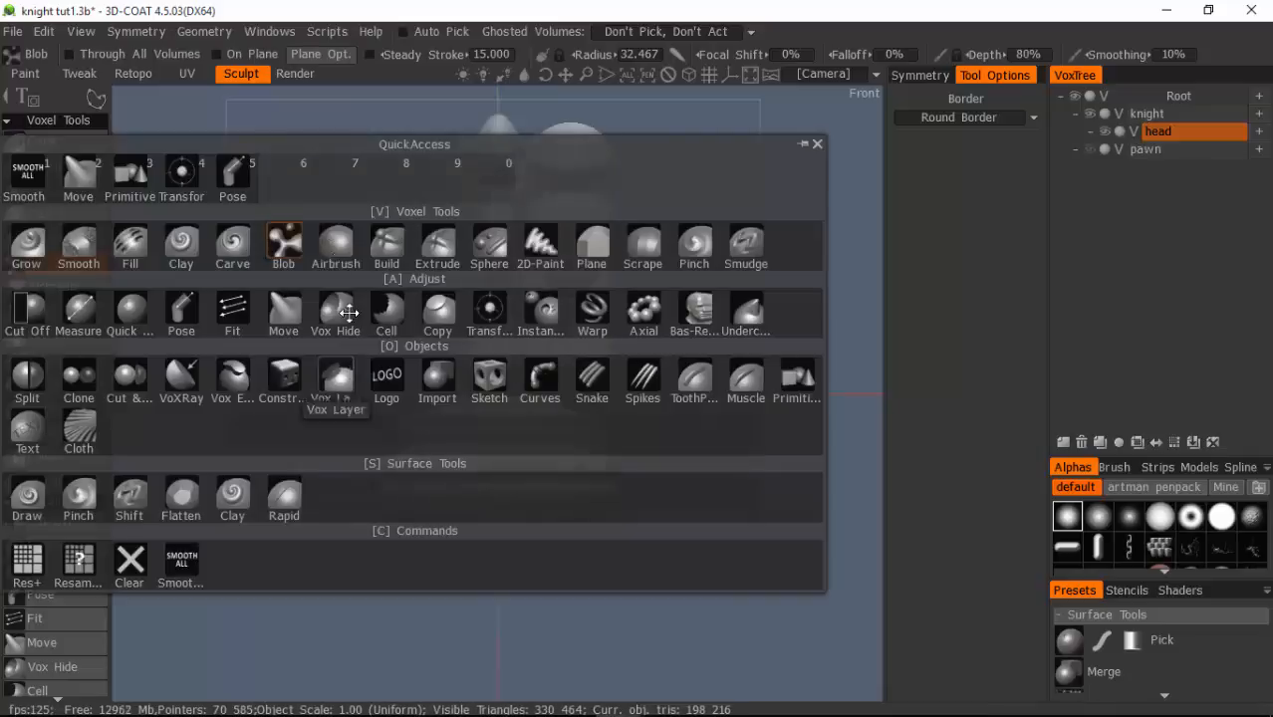
{"action": "left_click", "coordinate": [185, 171]}
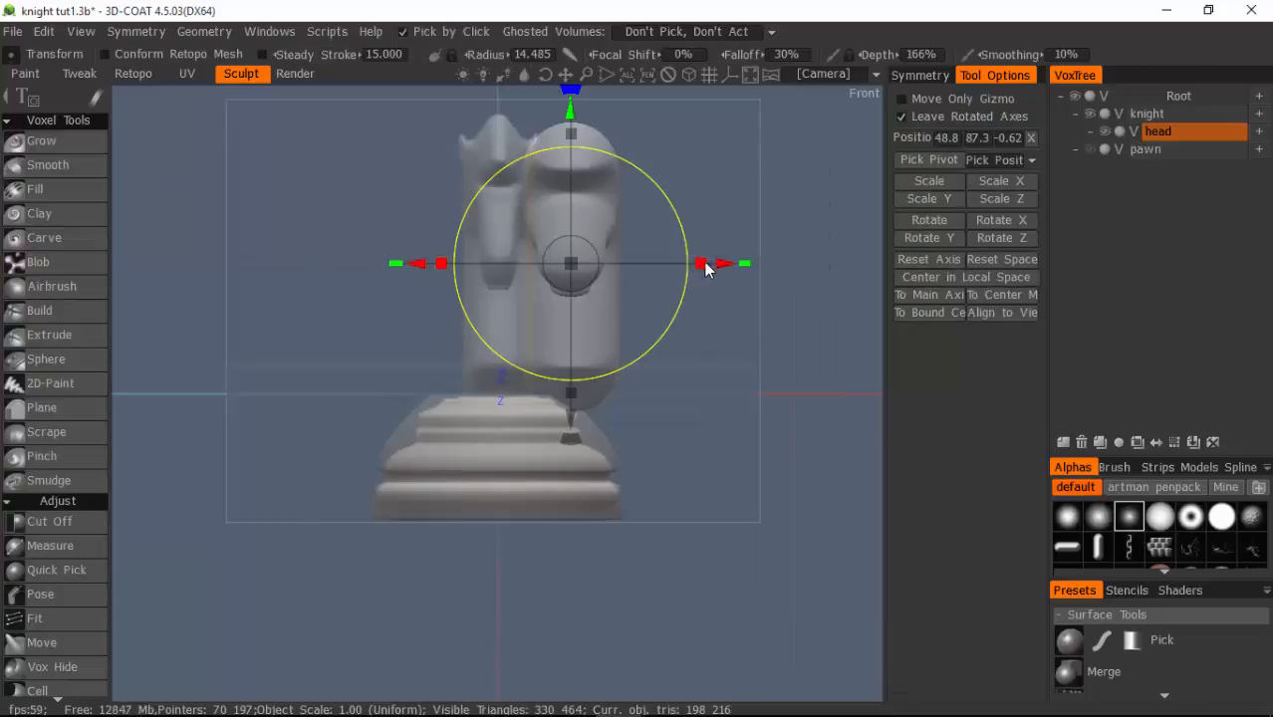
{"action": "left_click", "coordinate": [946, 139]}
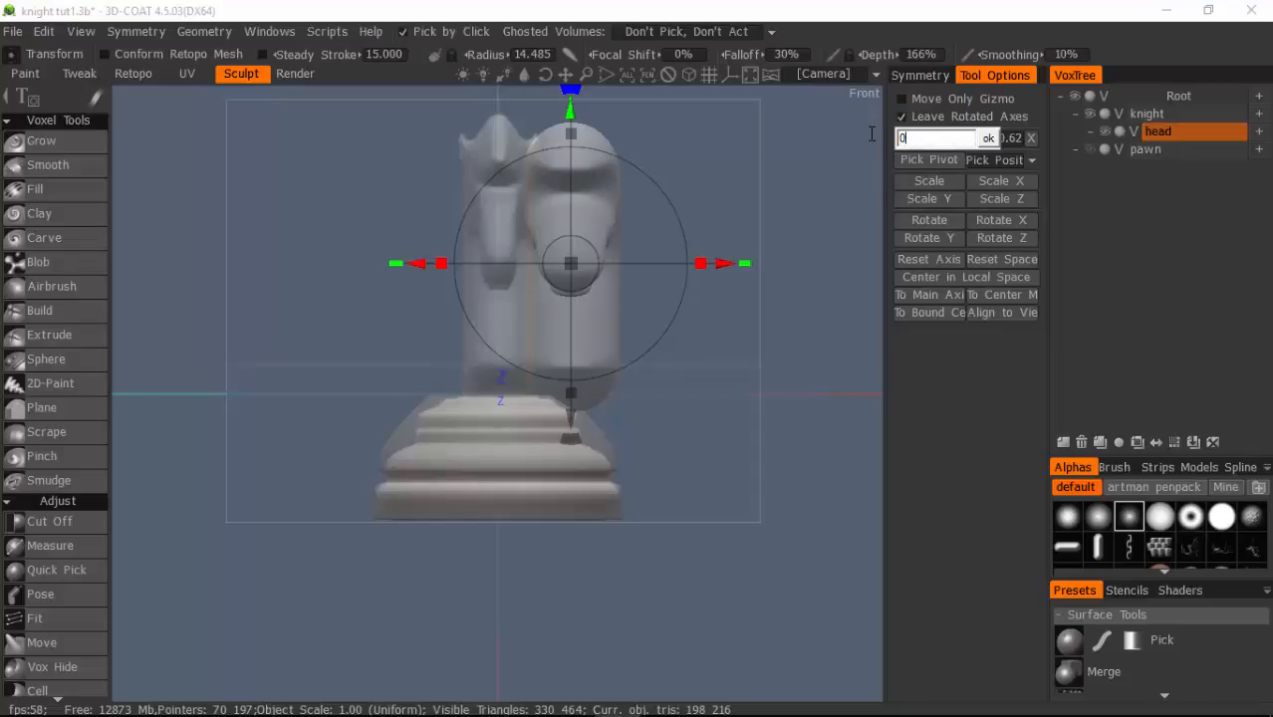
{"action": "key", "text": "Return"}
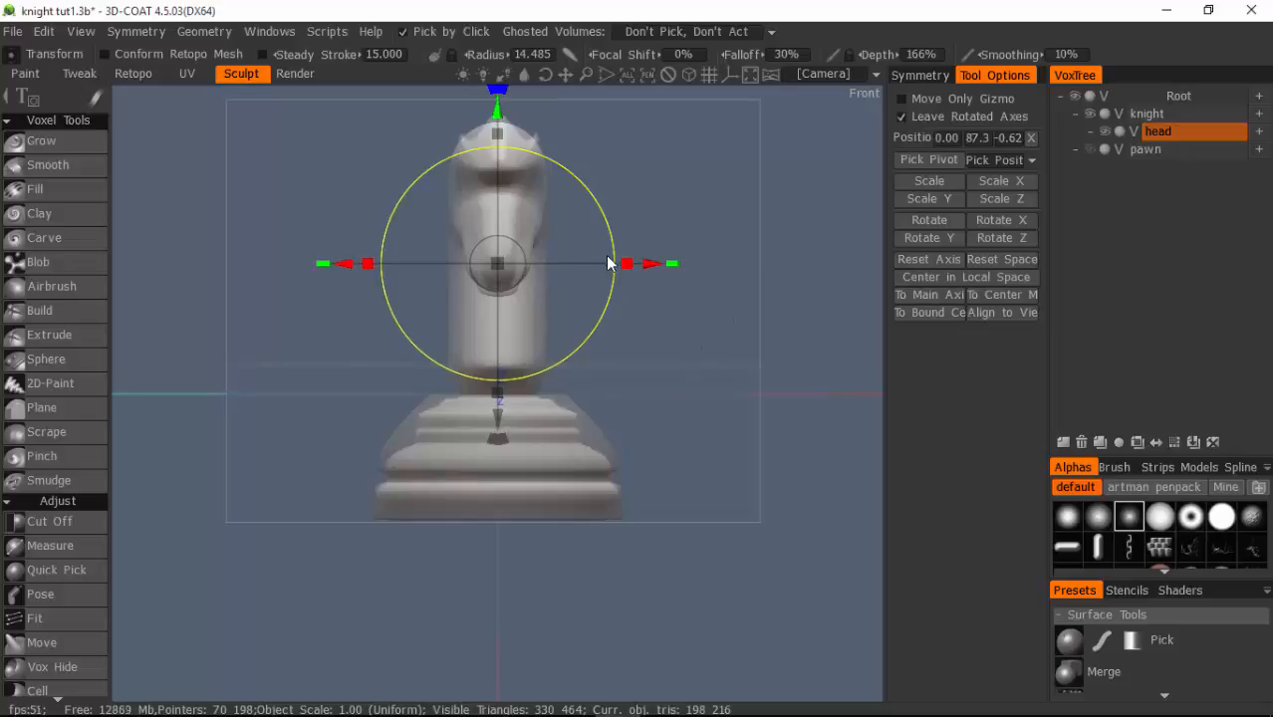
Scale the head down along the X axis so the neck becomes narrower than the top of the base.
{"action": "left_click_drag", "start_coordinate": [631, 262], "coordinate": [589, 262]}
{"action": "left_click_drag", "start_coordinate": [806, 353], "coordinate": [657, 349]}
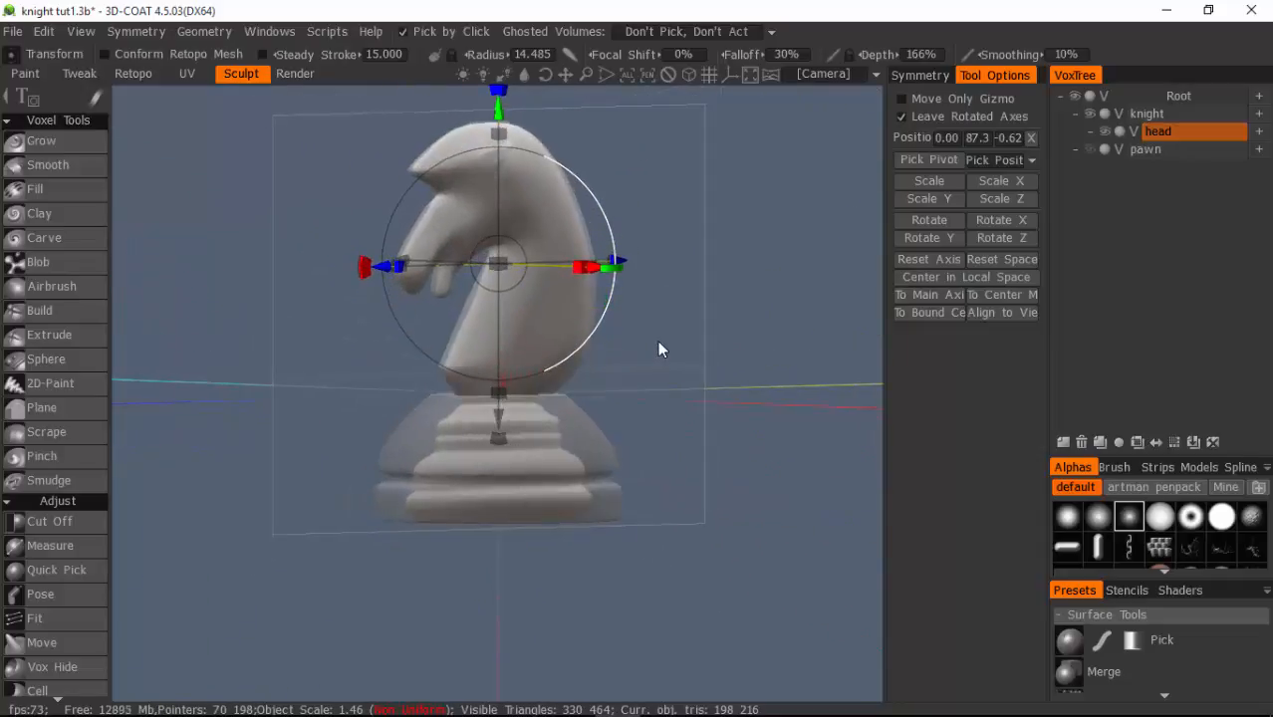
{"action": "key", "text": "KP_4"}
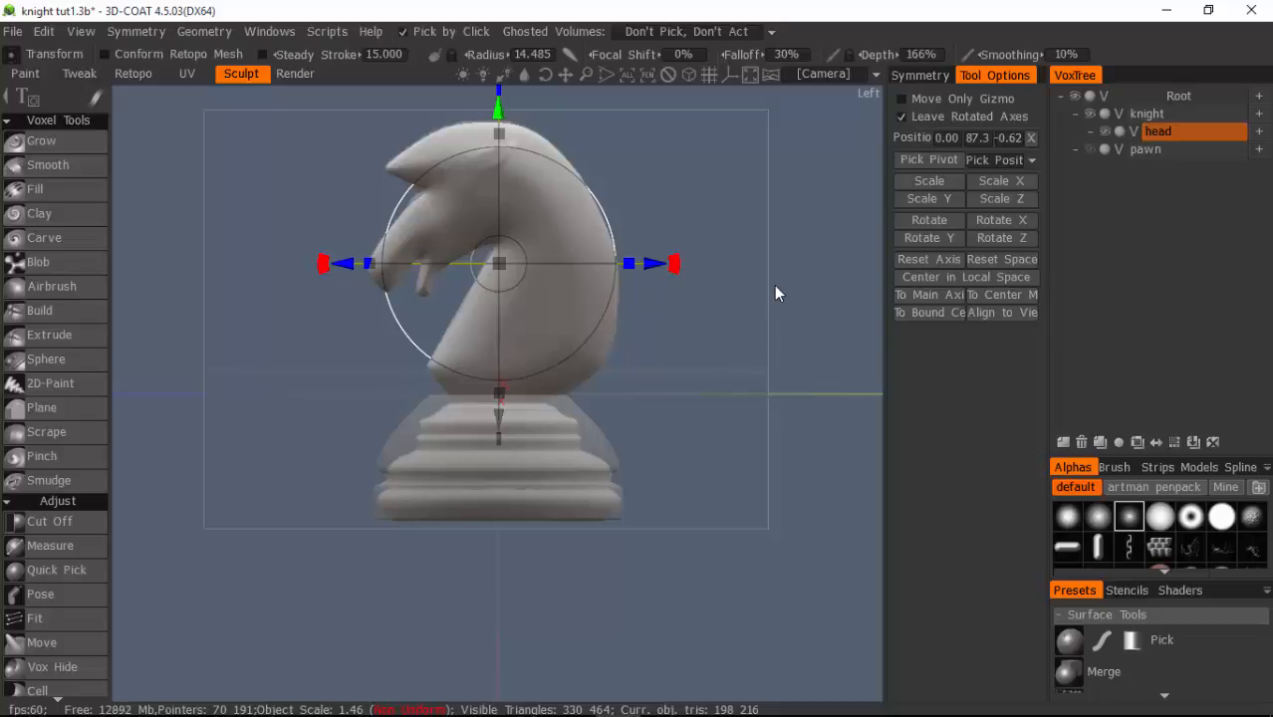
Select the muzzle and lower jaw for the Pose tool with a circular selection in the left view.
{"action": "middle_click_drag", "start_coordinate": [811, 232], "coordinate": [806, 291]}
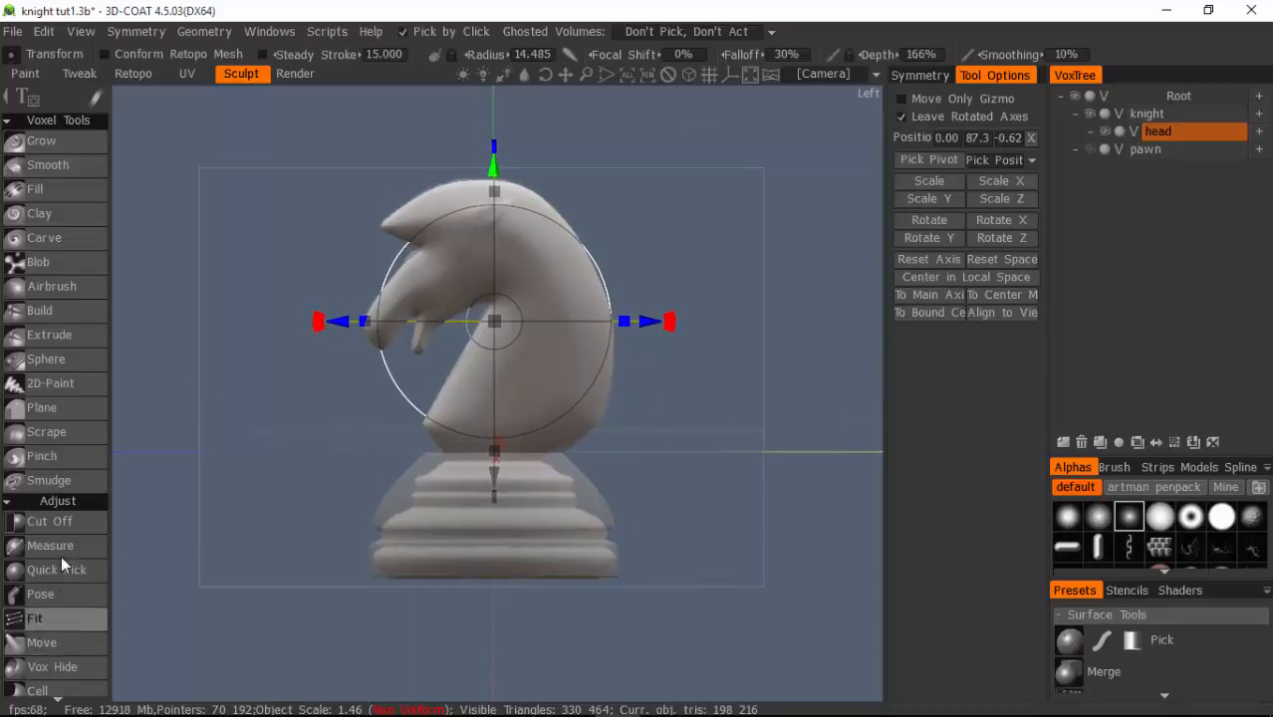
{"action": "left_click", "coordinate": [52, 593]}
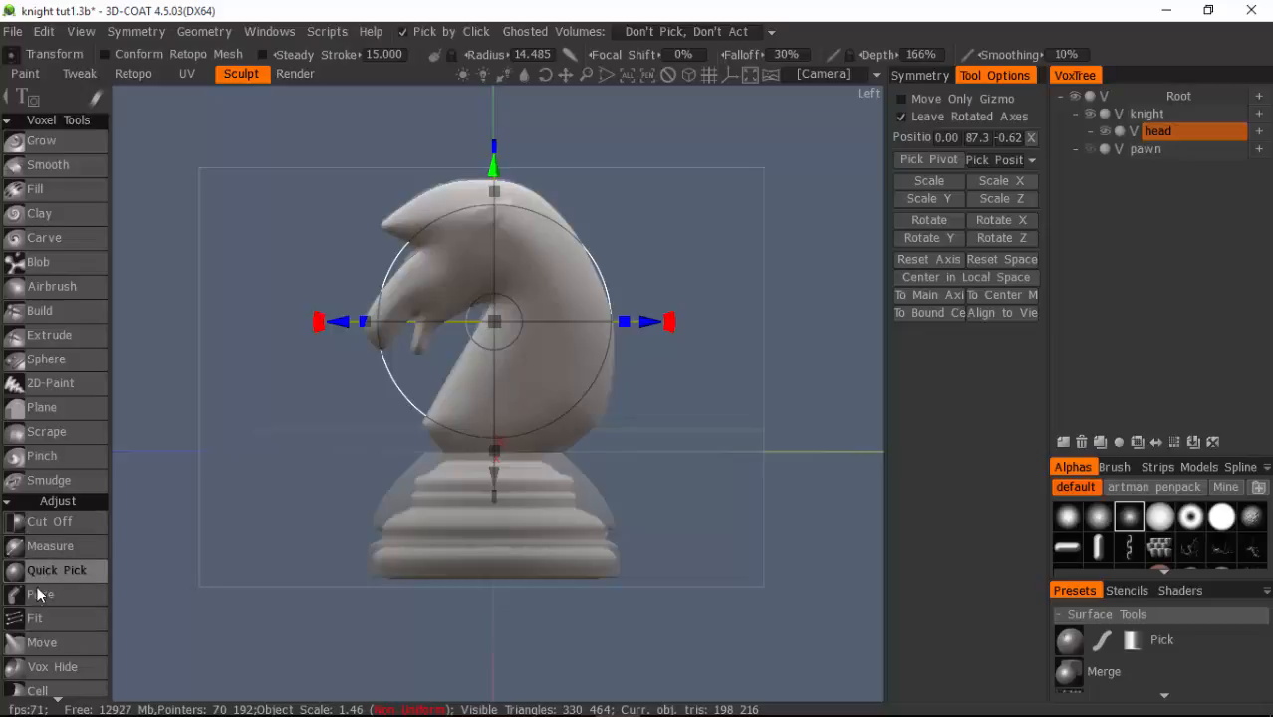
{"action": "left_click", "coordinate": [34, 595]}
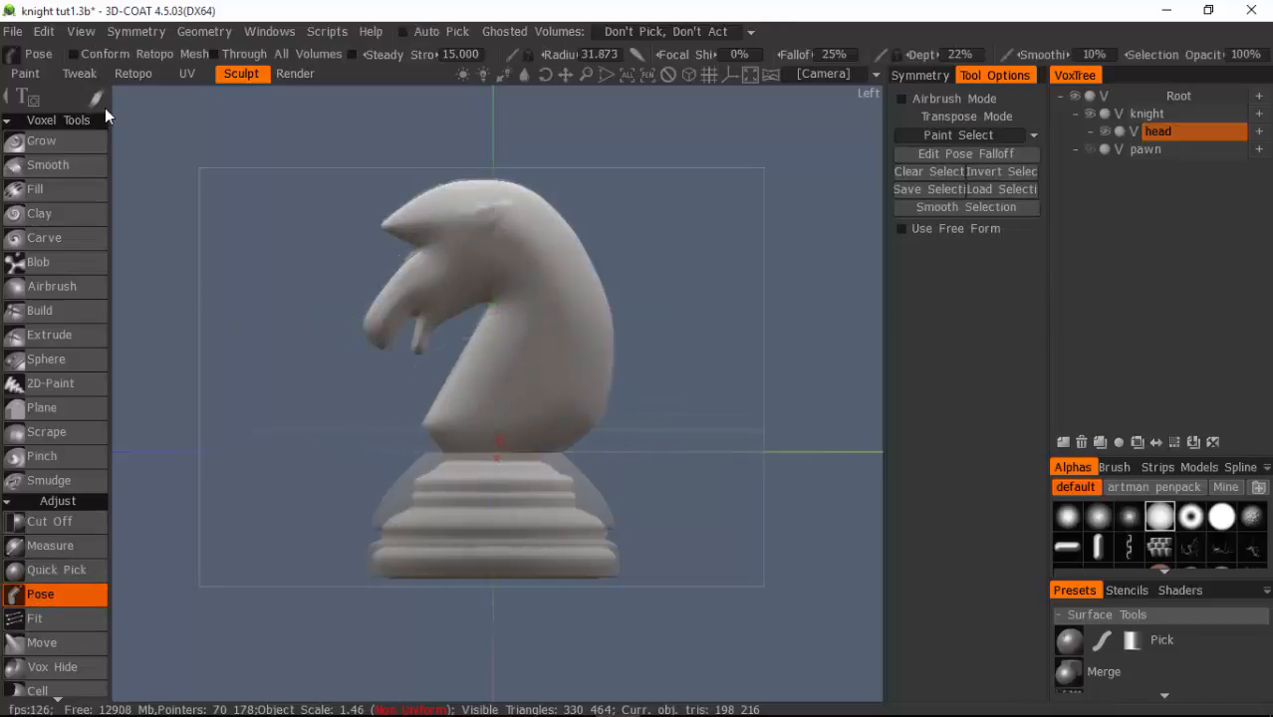
{"action": "mouse_move", "coordinate": [104, 110]}
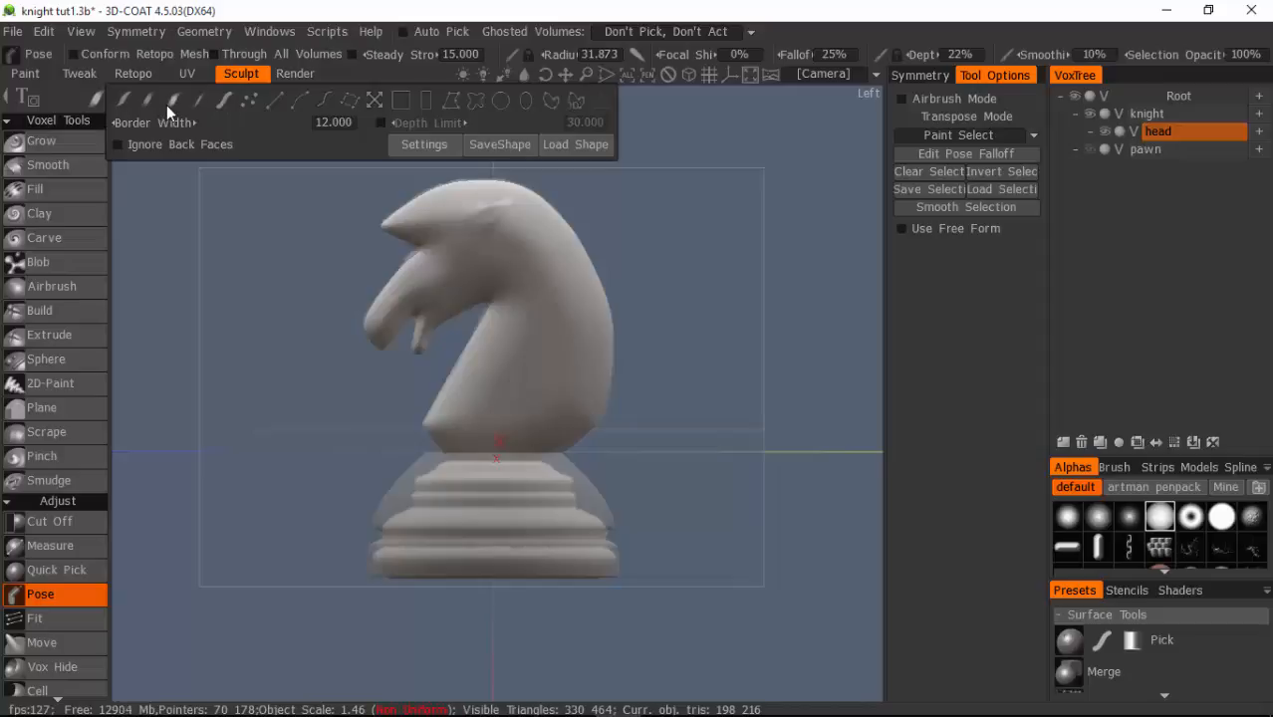
{"action": "left_click", "coordinate": [500, 100]}
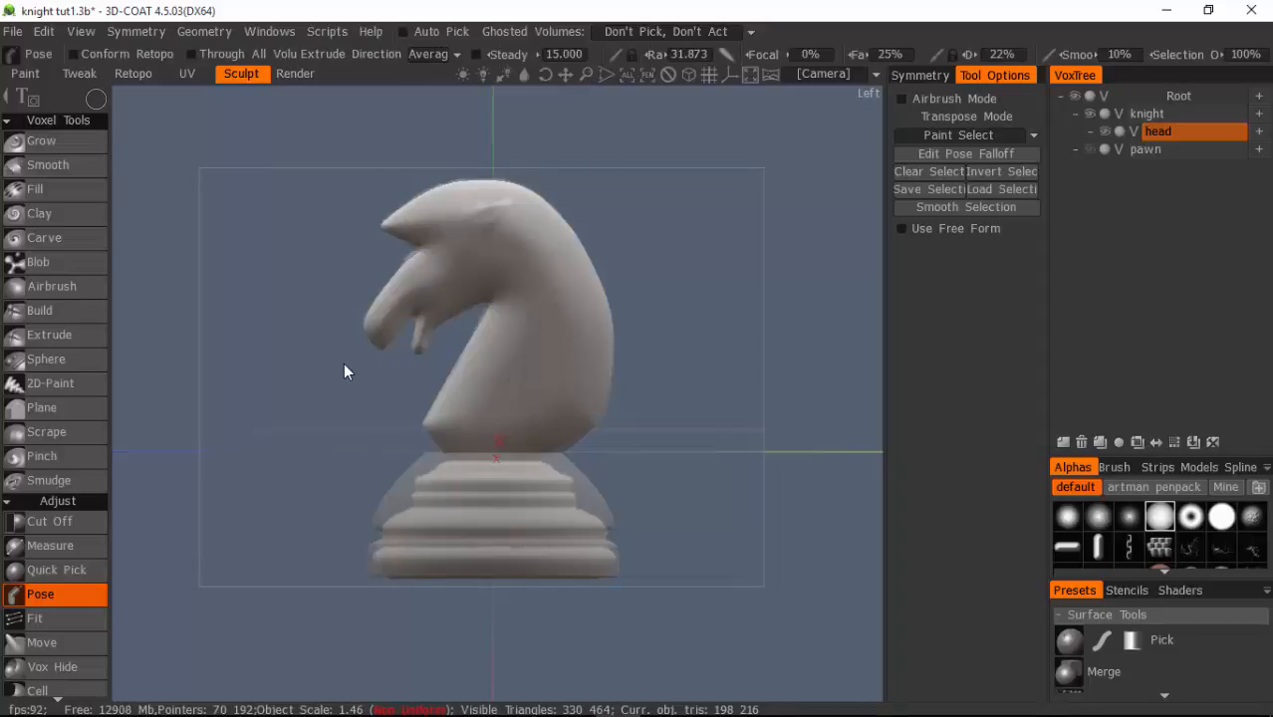
{"action": "mouse_move", "coordinate": [343, 362]}
{"action": "left_mouse_down"}
{"action": "mouse_move", "coordinate": [398, 355]}
{"action": "mouse_move", "coordinate": [430, 310]}
{"action": "mouse_move", "coordinate": [463, 298]}
{"action": "mouse_move", "coordinate": [408, 332]}
{"action": "mouse_move", "coordinate": [467, 299]}
{"action": "left_mouse_up"}
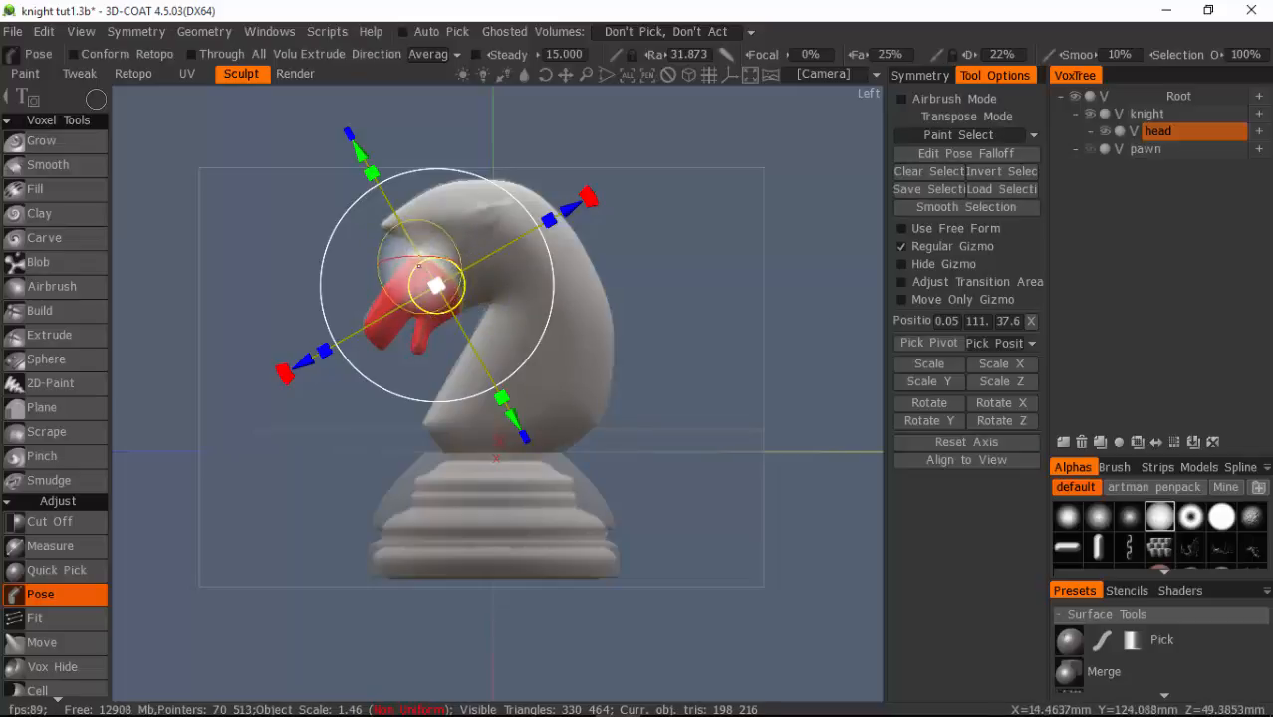
Smooth the muzzle selection six times to widen its transition band.
{"action": "left_click", "coordinate": [1009, 210]}
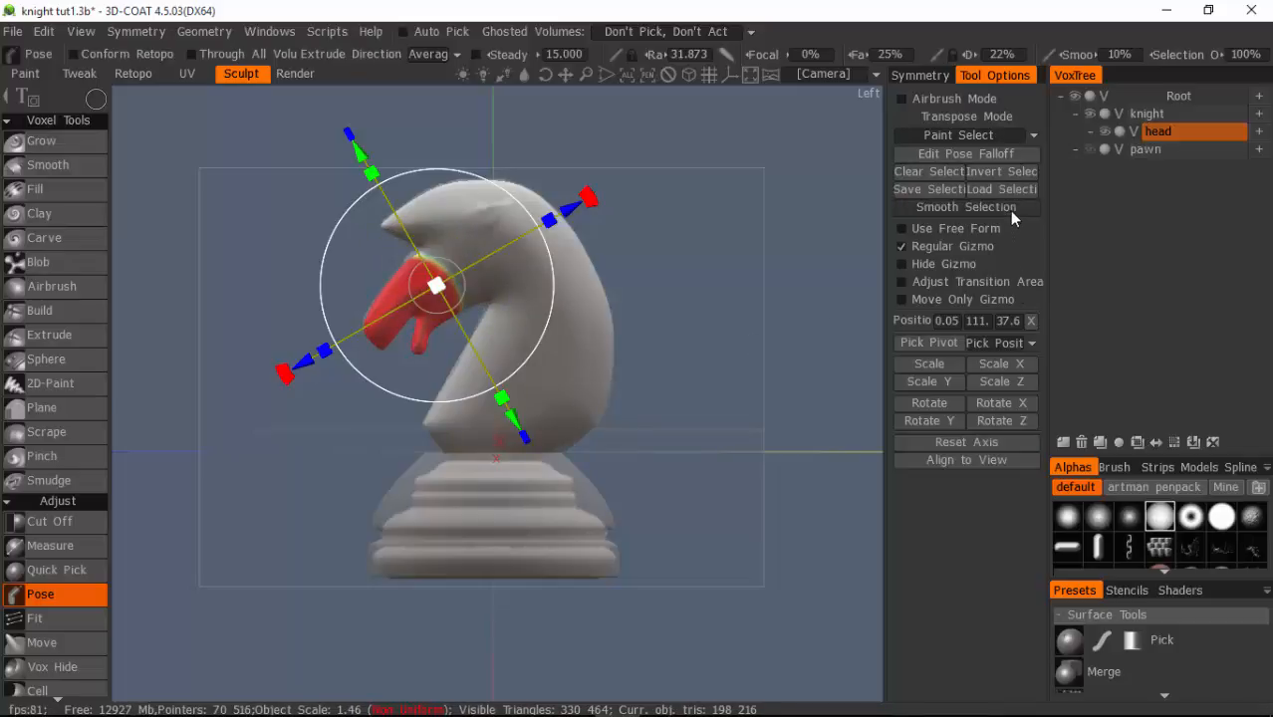
{"action": "left_click", "coordinate": [1008, 210]}
{"action": "left_click", "coordinate": [1009, 210]}
{"action": "left_click", "coordinate": [1008, 210]}
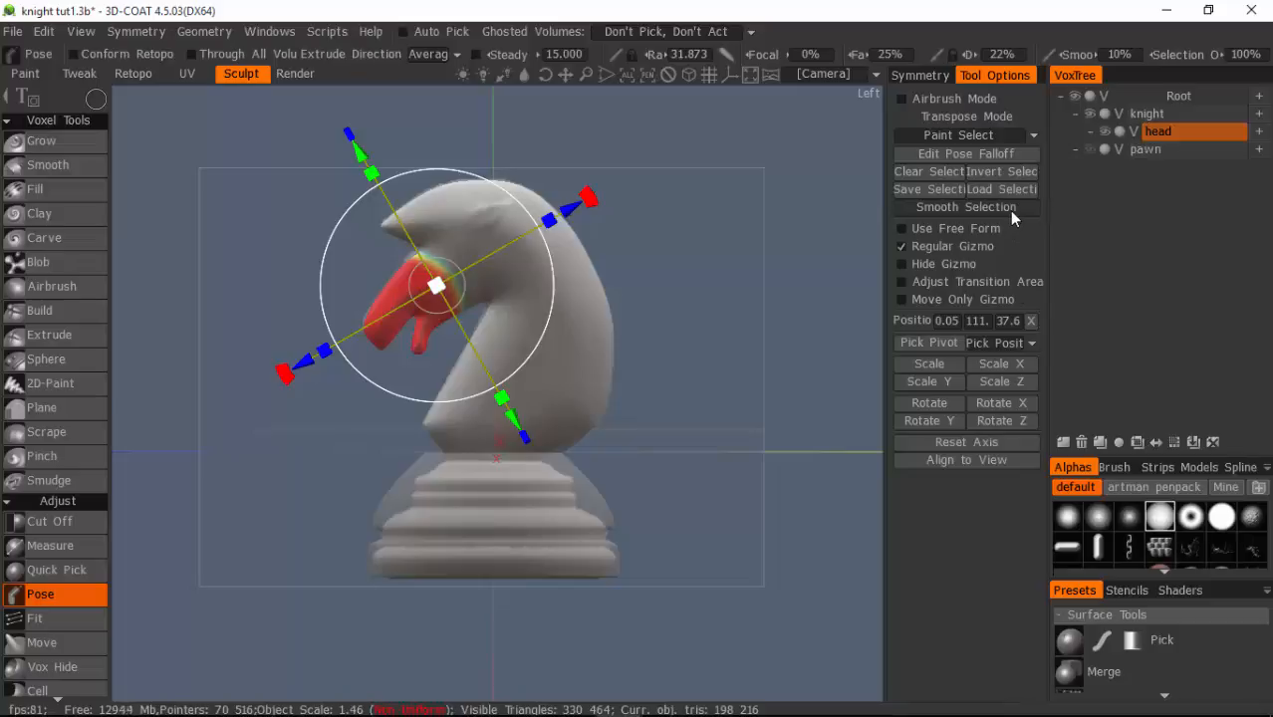
{"action": "left_click", "coordinate": [1008, 210]}
{"action": "left_click", "coordinate": [1009, 210]}
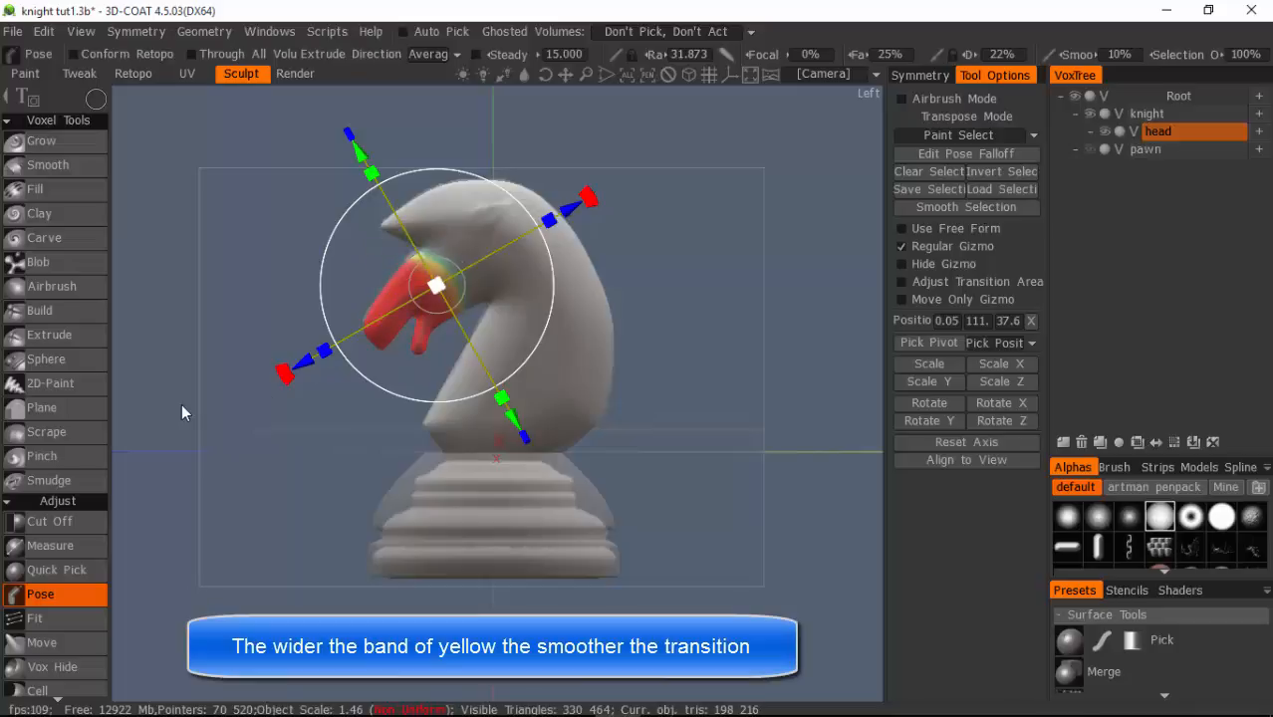
Narrow the selected muzzle slightly along the X axis in the front view, and clear the selection.
{"action": "key", "text": "KP_2"}
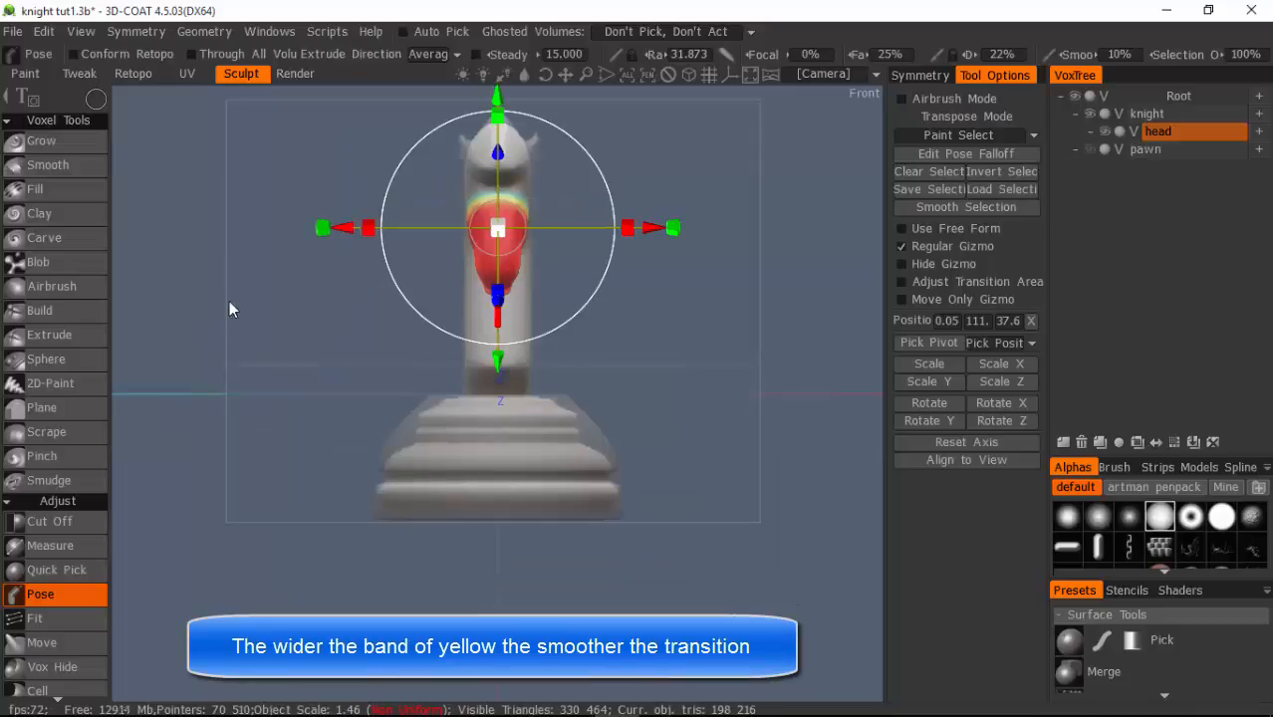
{"action": "left_click_drag", "start_coordinate": [629, 236], "coordinate": [600, 243]}
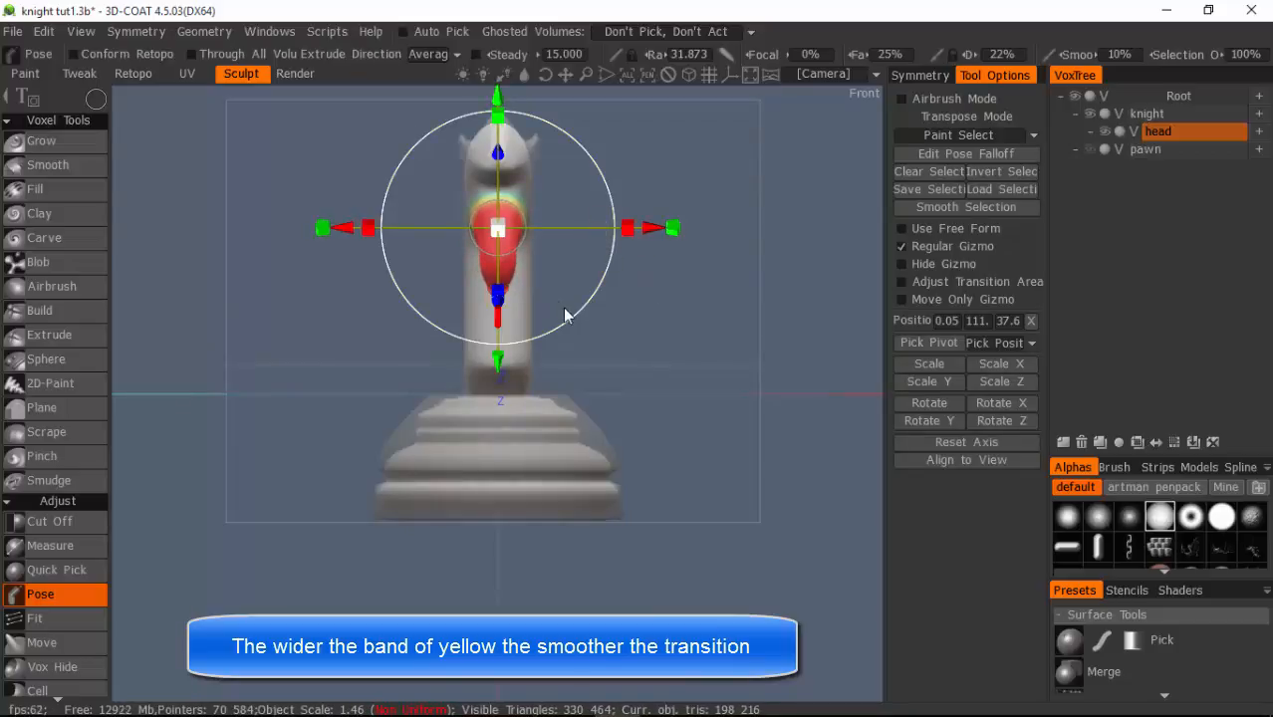
{"action": "key", "text": "KP_4"}
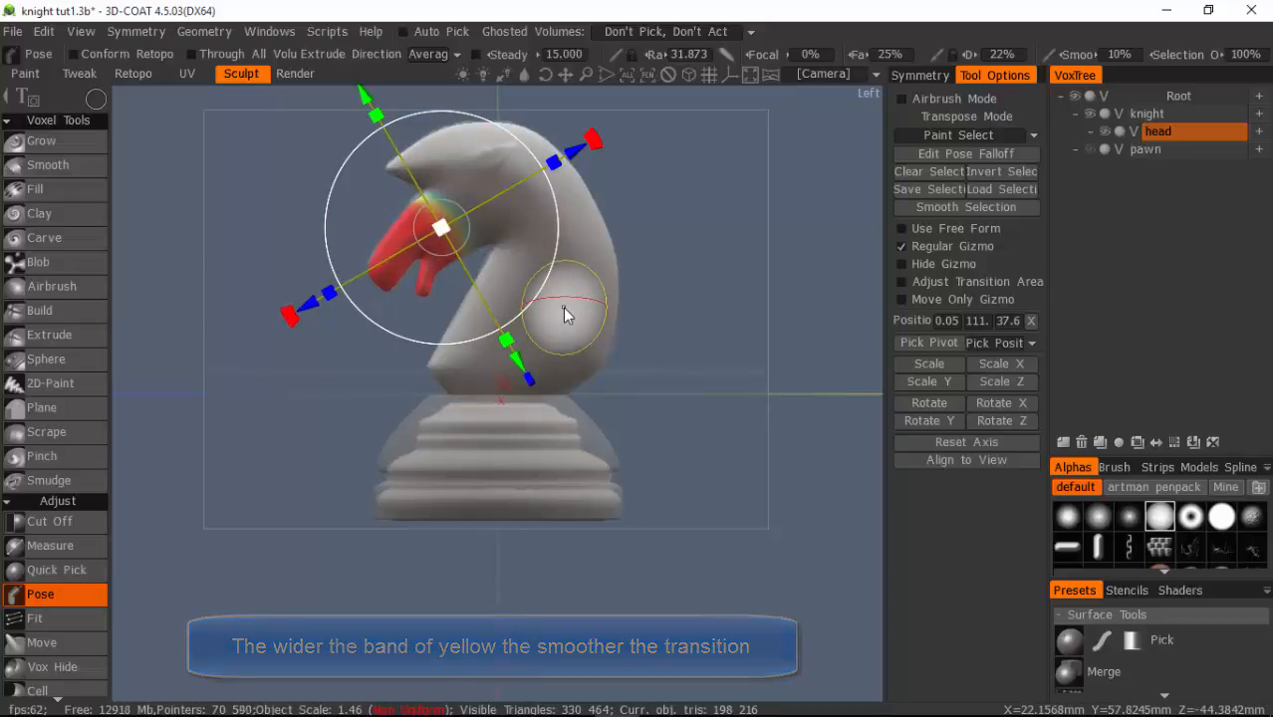
{"action": "key", "text": "ctrl+d"}
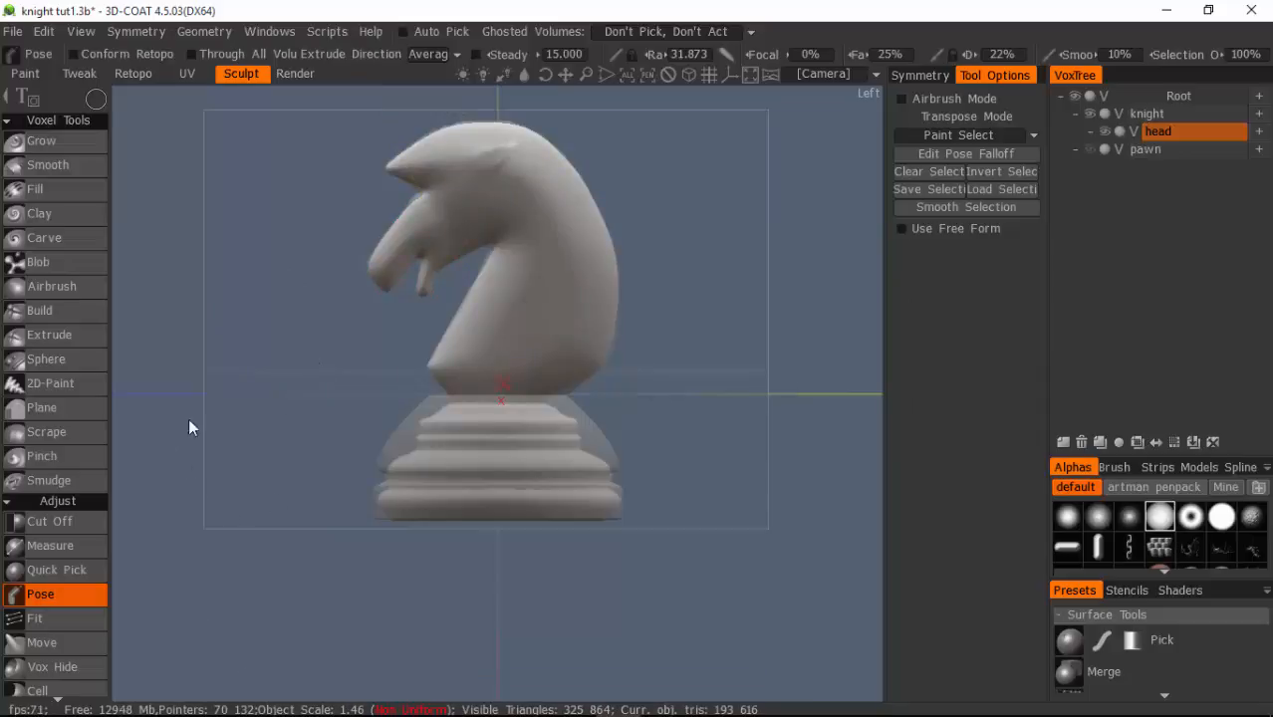
Switch the Pose selection to brush painting with X-axis mirror symmetry and a brush radius of 22.496.
{"action": "right_click_drag", "start_coordinate": [230, 319], "coordinate": [367, 441]}
{"action": "mouse_move", "coordinate": [368, 442]}
{"action": "left_mouse_down"}
{"action": "mouse_move", "coordinate": [511, 441]}
{"action": "mouse_move", "coordinate": [507, 462]}
{"action": "left_mouse_up"}
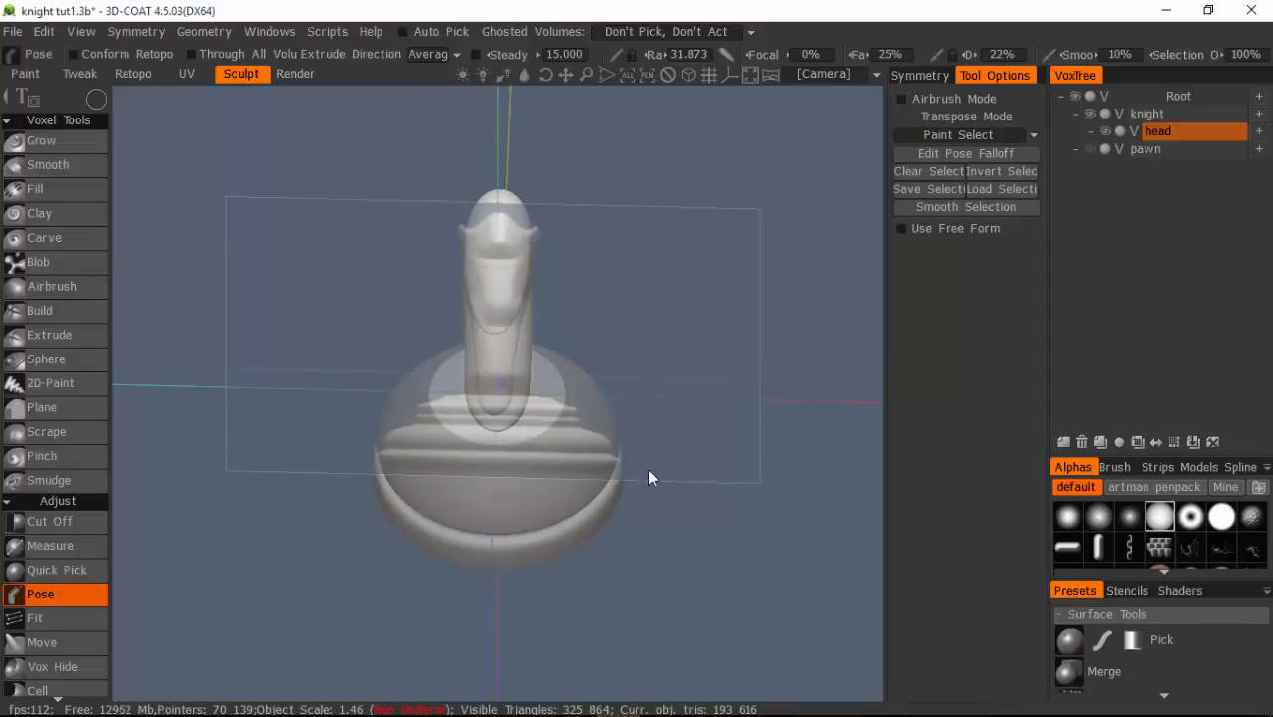
{"action": "left_click_drag", "start_coordinate": [689, 620], "coordinate": [493, 545]}
{"action": "middle_click_drag", "start_coordinate": [546, 597], "coordinate": [540, 640]}
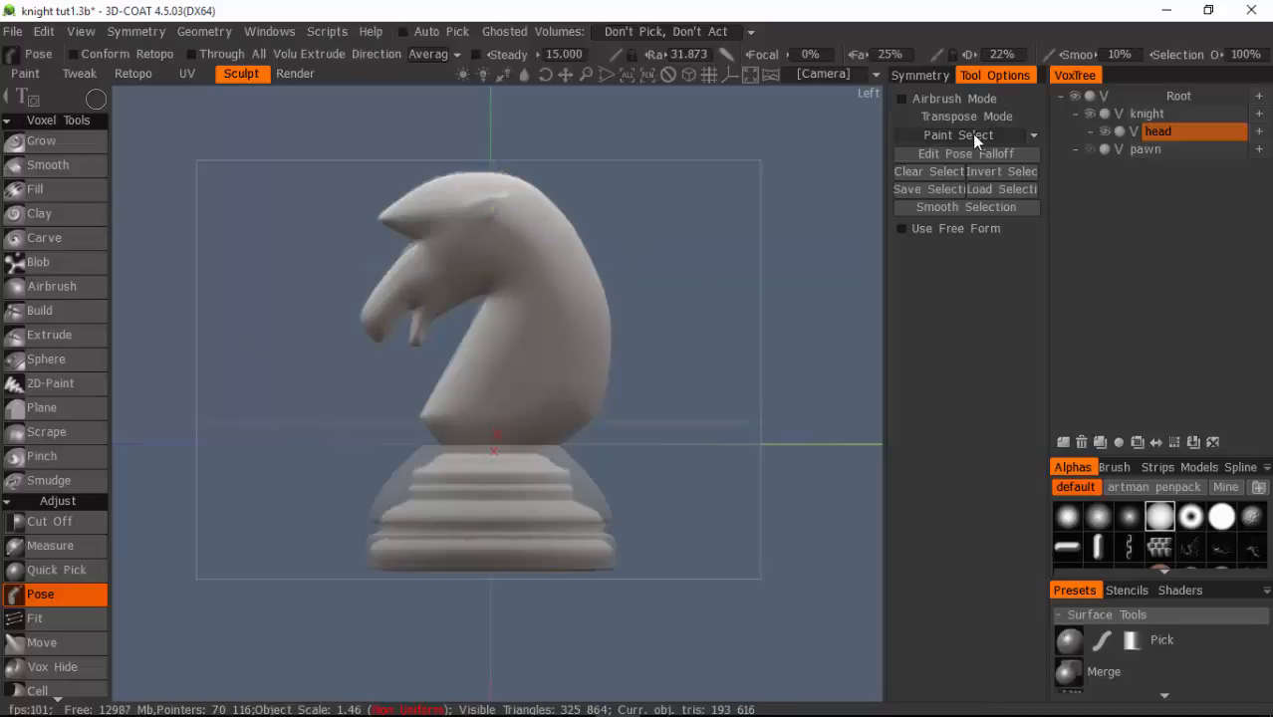
{"action": "left_click", "coordinate": [169, 101]}
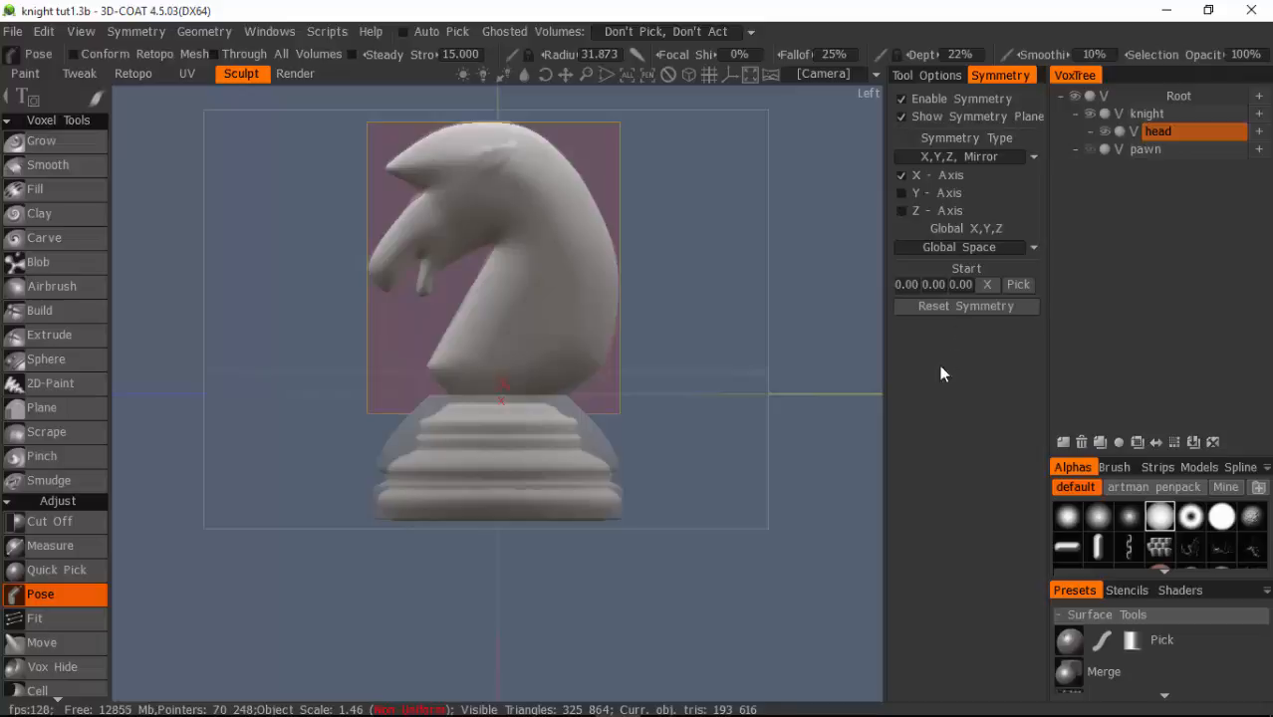
{"action": "middle_click_drag", "start_coordinate": [803, 276], "coordinate": [787, 348]}
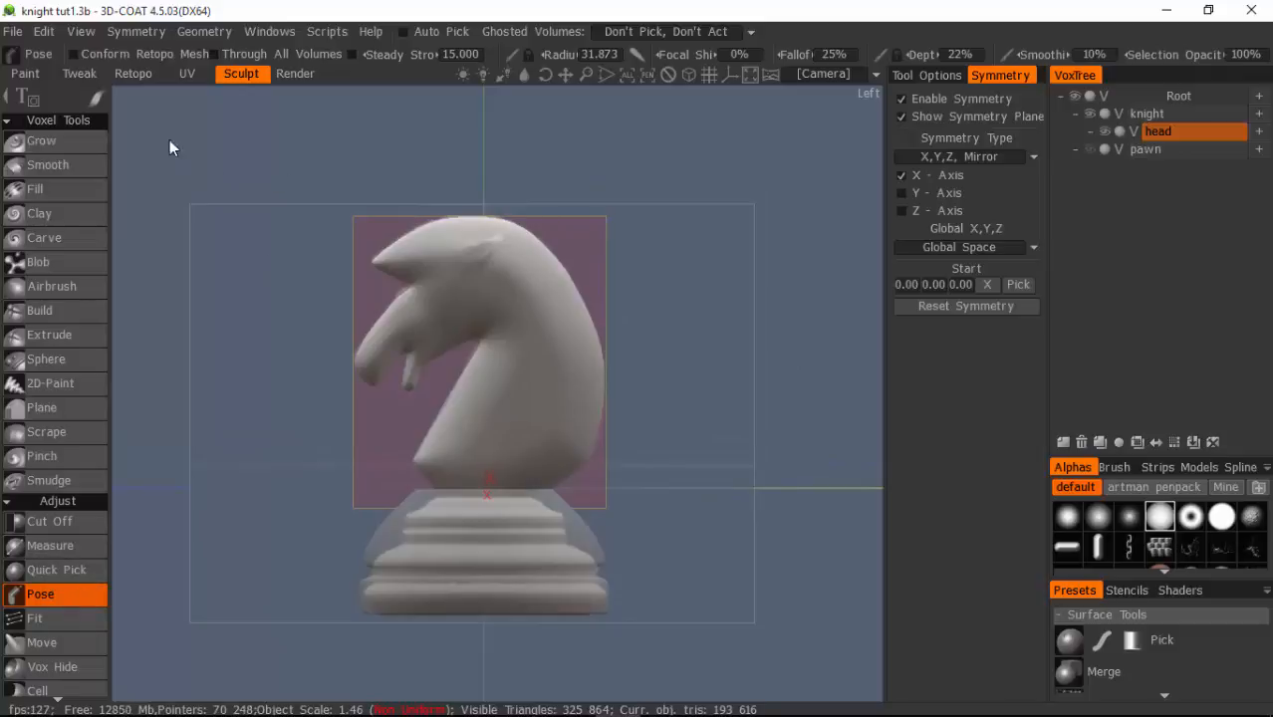
{"action": "left_click", "coordinate": [99, 98]}
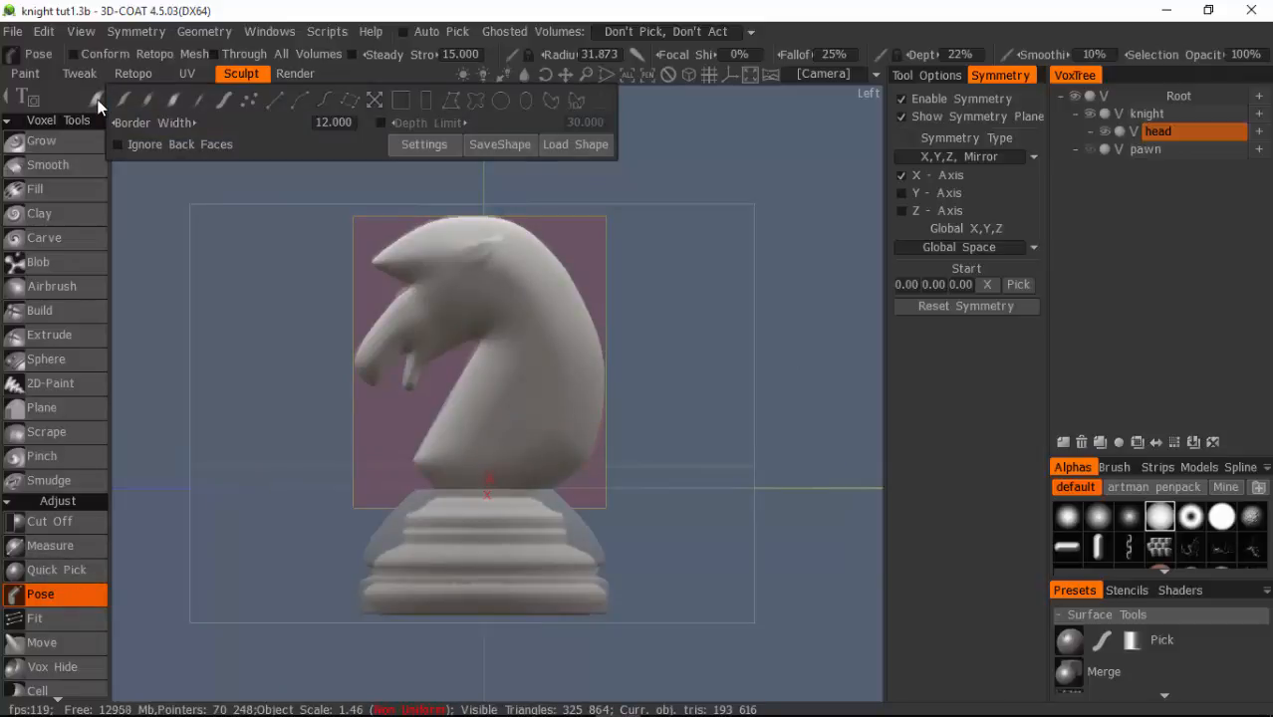
{"action": "right_click", "coordinate": [546, 265]}
{"action": "mouse_move", "coordinate": [545, 265]}
{"action": "right_mouse_down"}
{"action": "mouse_move", "coordinate": [546, 237]}
{"action": "mouse_move", "coordinate": [515, 264]}
{"action": "right_mouse_up"}
Paint a pose selection over the forelock, crown and back of the neck down to the base.
{"action": "mouse_move", "coordinate": [450, 224]}
{"action": "left_mouse_down"}
{"action": "mouse_move", "coordinate": [386, 257]}
{"action": "mouse_move", "coordinate": [402, 247]}
{"action": "left_mouse_up"}
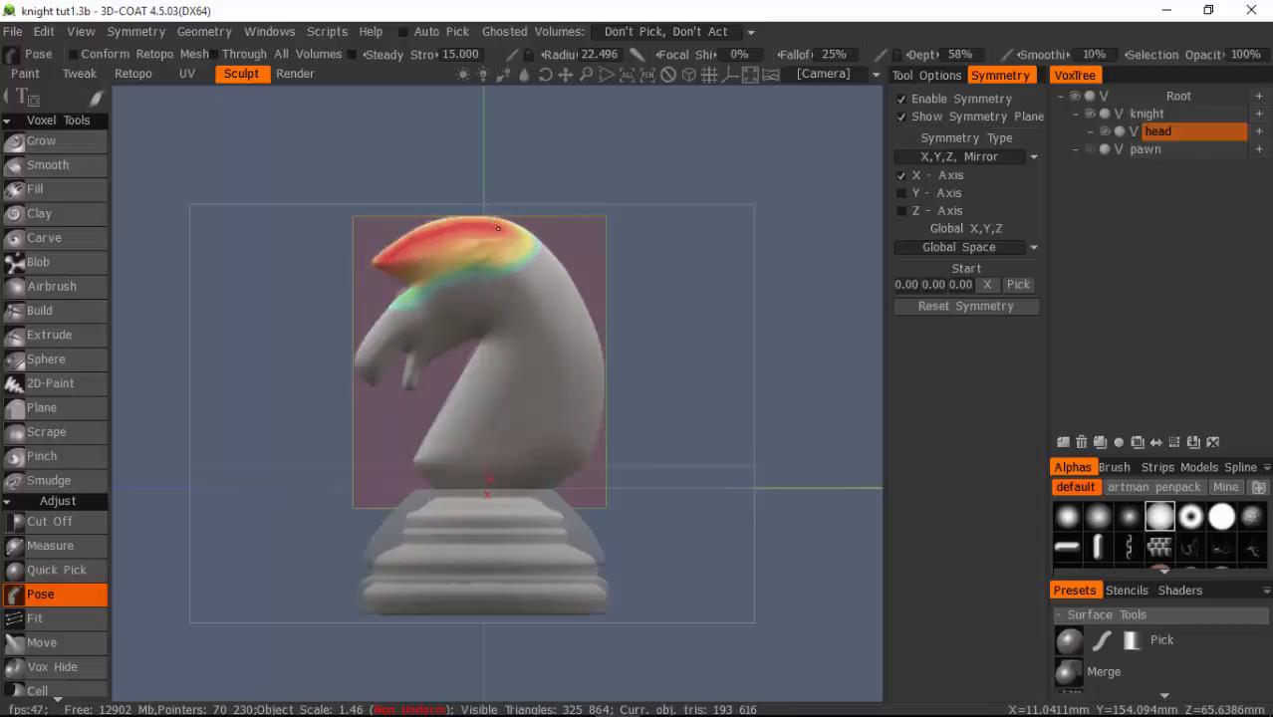
{"action": "left_click_drag", "start_coordinate": [498, 228], "coordinate": [582, 317]}
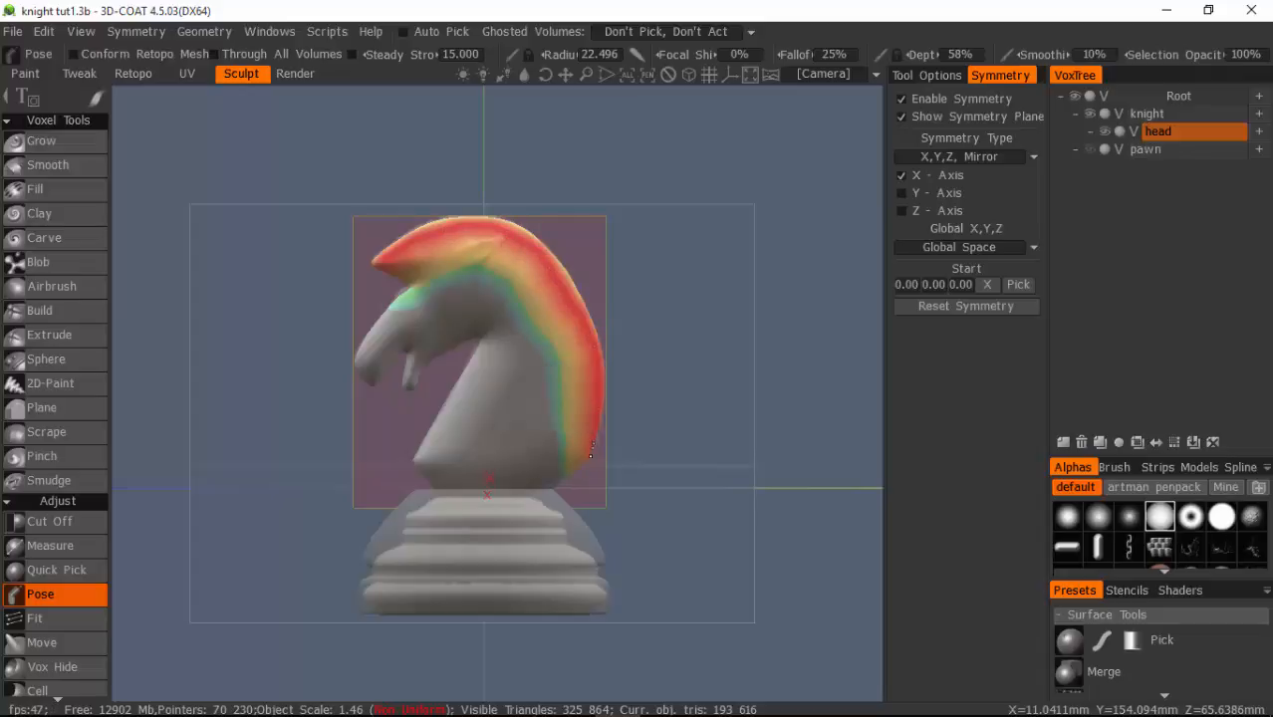
{"action": "mouse_move", "coordinate": [862, 374]}
{"action": "left_mouse_down"}
{"action": "mouse_move", "coordinate": [742, 398]}
{"action": "mouse_move", "coordinate": [572, 406]}
{"action": "mouse_move", "coordinate": [529, 516]}
{"action": "left_mouse_up"}
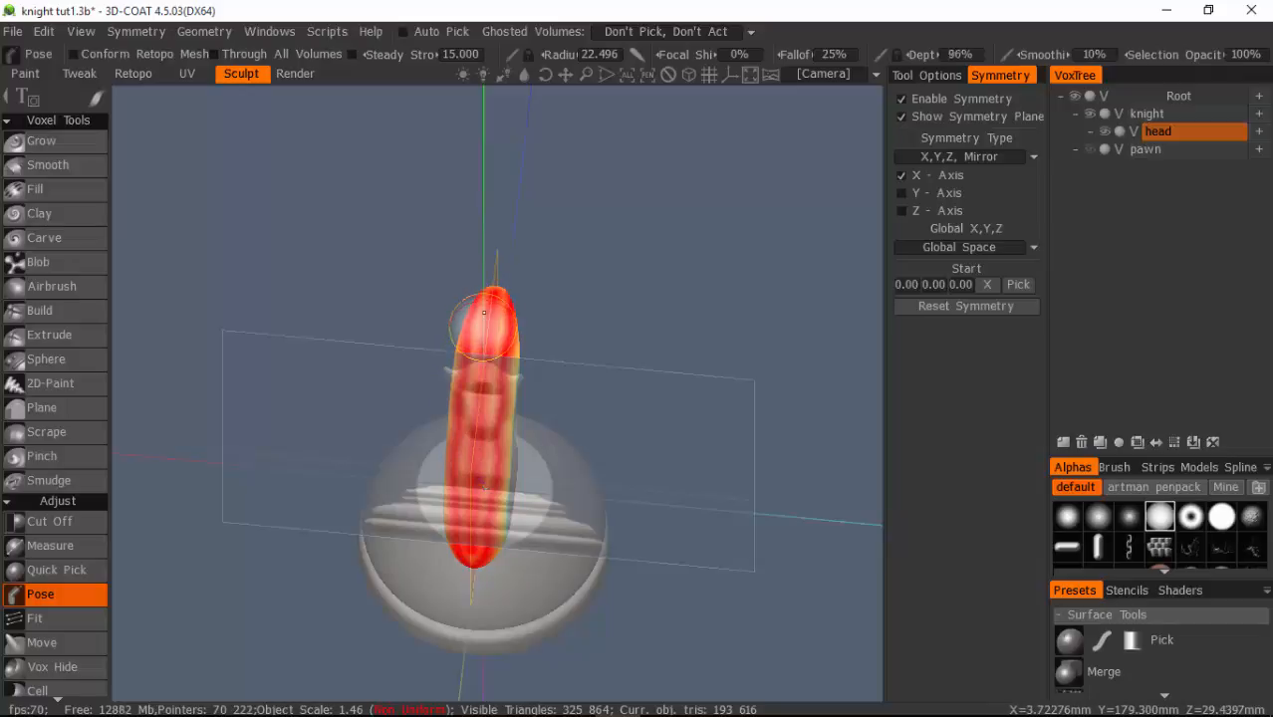
{"action": "right_click_drag", "start_coordinate": [482, 327], "coordinate": [484, 307]}
{"action": "left_click_drag", "start_coordinate": [484, 305], "coordinate": [477, 321]}
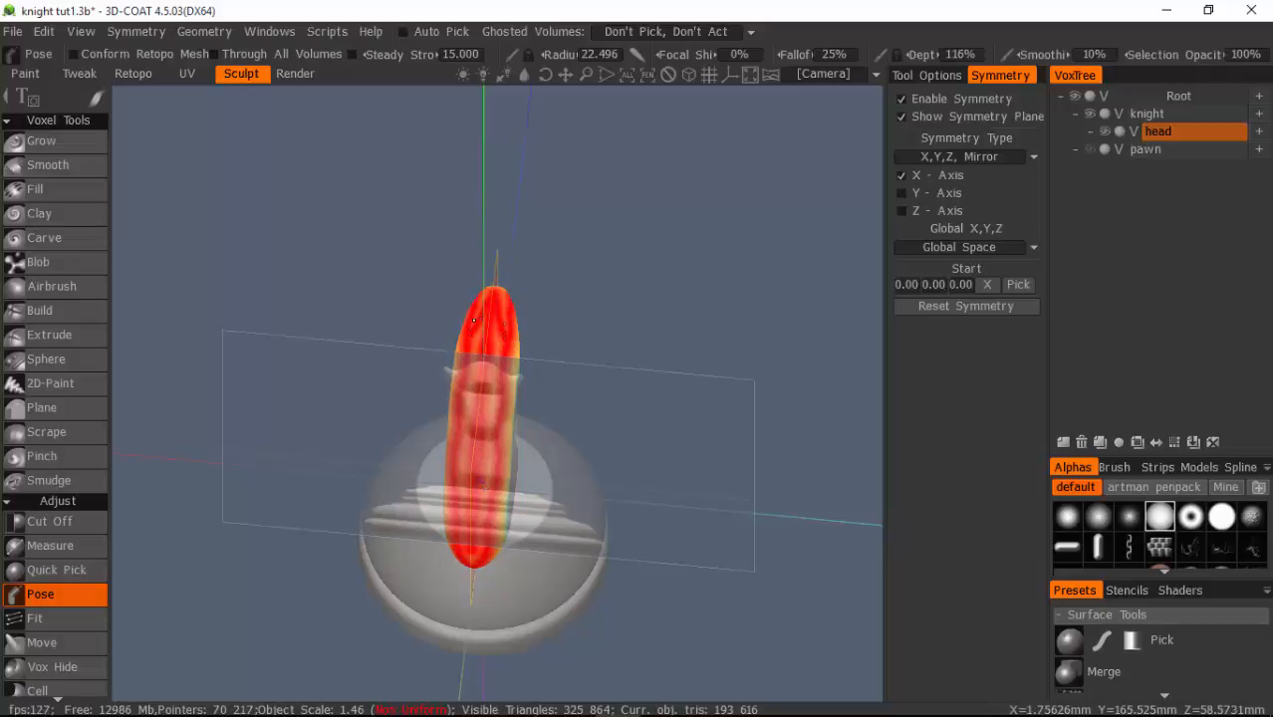
Set the brush depth to 27% and repaint the back of the neck with the solid hard-edged round alpha.
{"action": "right_click_drag", "start_coordinate": [487, 311], "coordinate": [485, 340]}
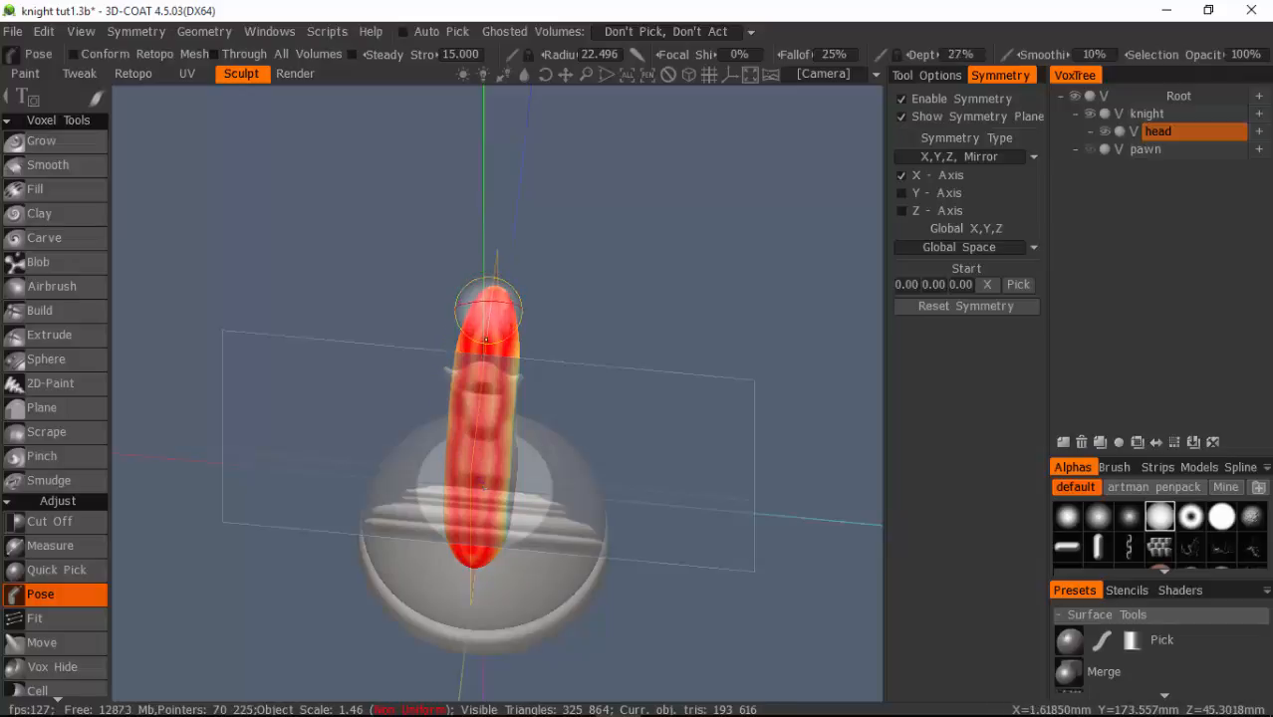
{"action": "left_click", "coordinate": [1222, 517]}
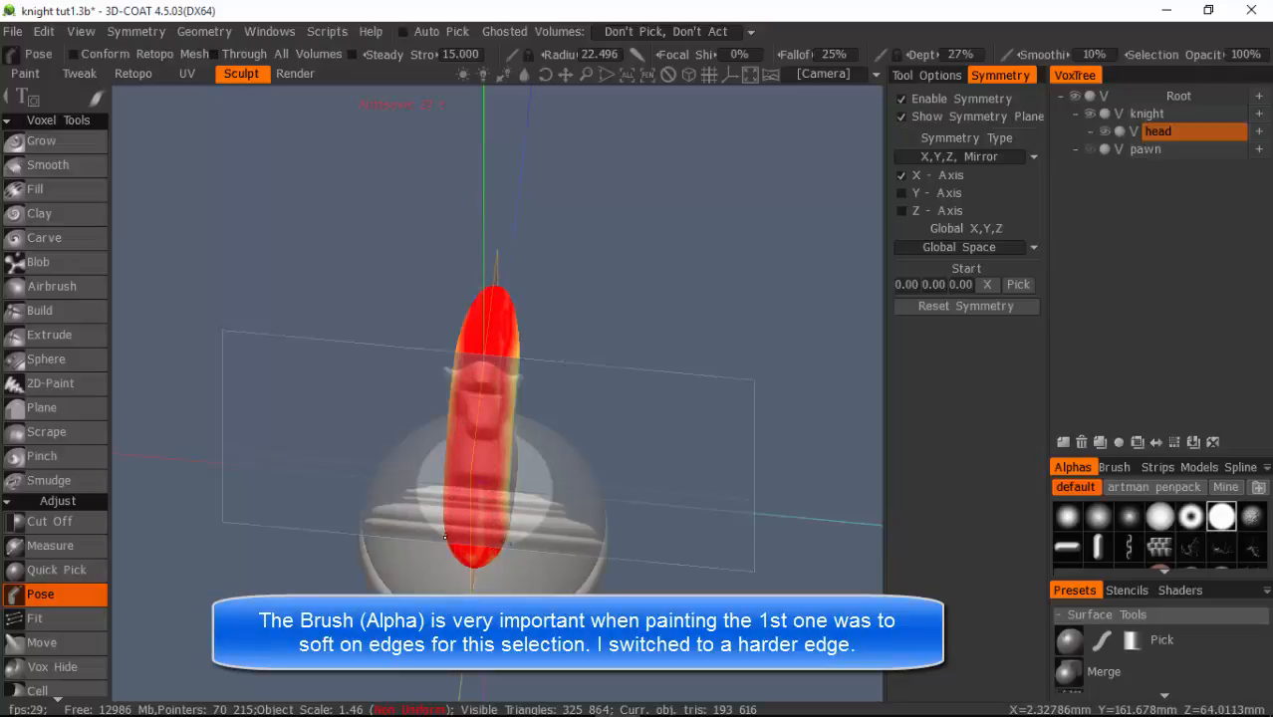
{"action": "mouse_move", "coordinate": [684, 545]}
{"action": "left_mouse_down"}
{"action": "mouse_move", "coordinate": [559, 360]}
{"action": "mouse_move", "coordinate": [578, 349]}
{"action": "left_mouse_up"}
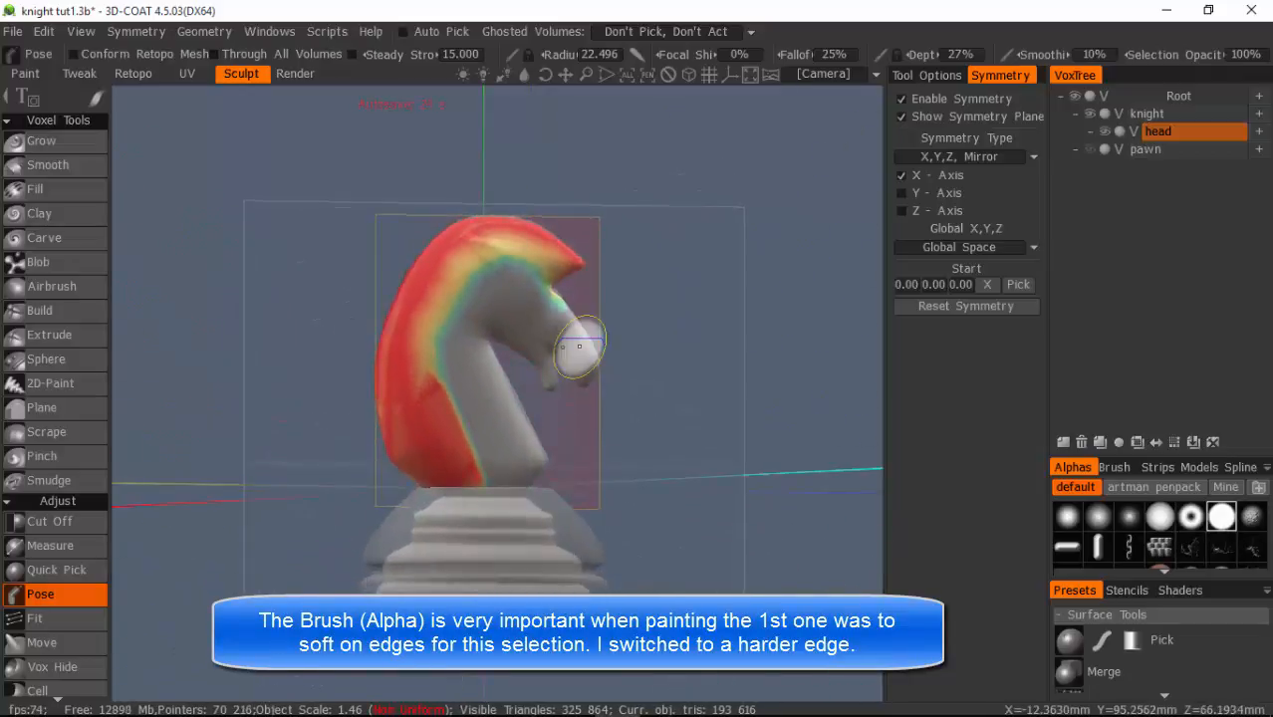
Undo the painted mane and neck selection, and return to the left view.
{"action": "key", "text": "ctrl+z"}
{"action": "key", "text": "ctrl+z"}
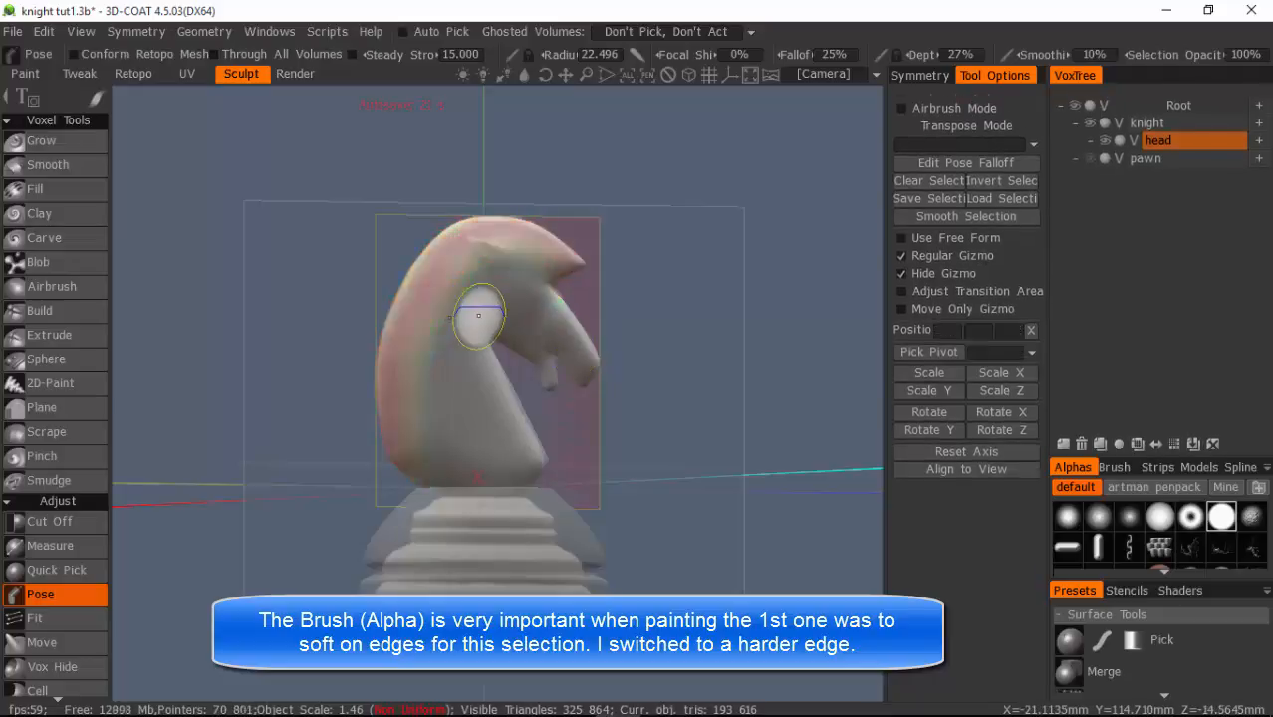
{"action": "key", "text": "KP_4"}
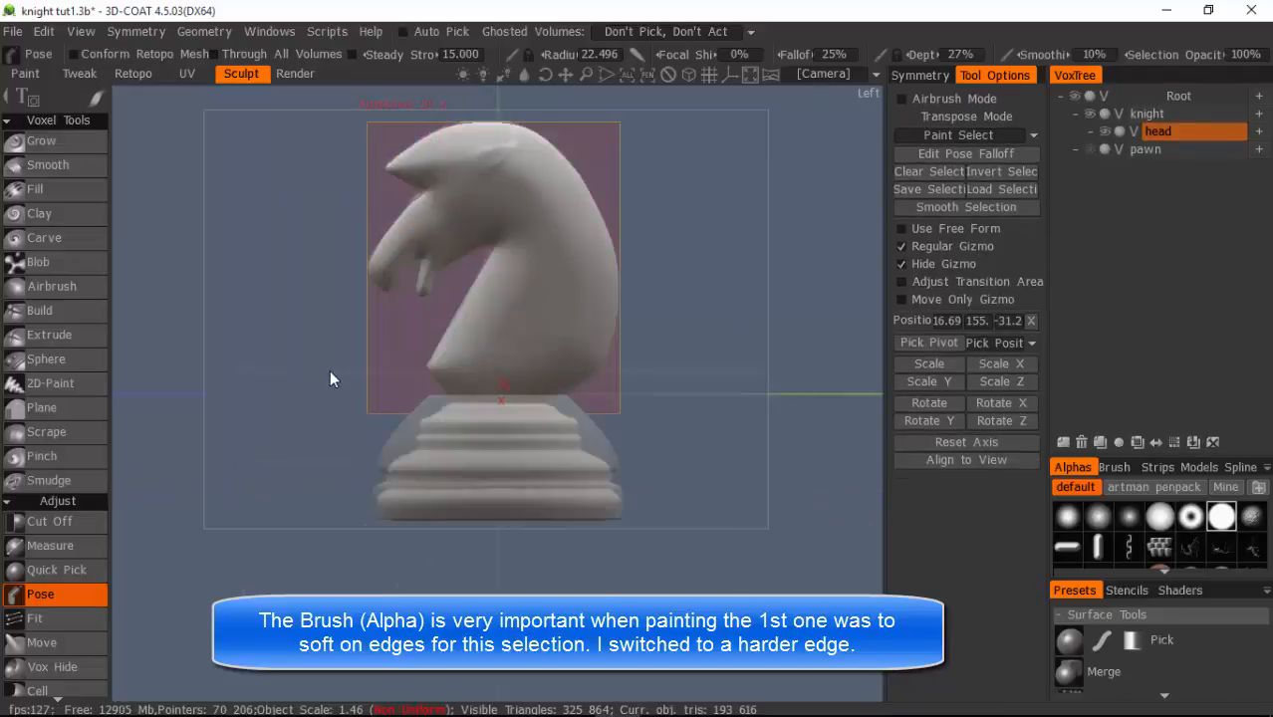
{"action": "middle_click_drag", "start_coordinate": [793, 217], "coordinate": [793, 273]}
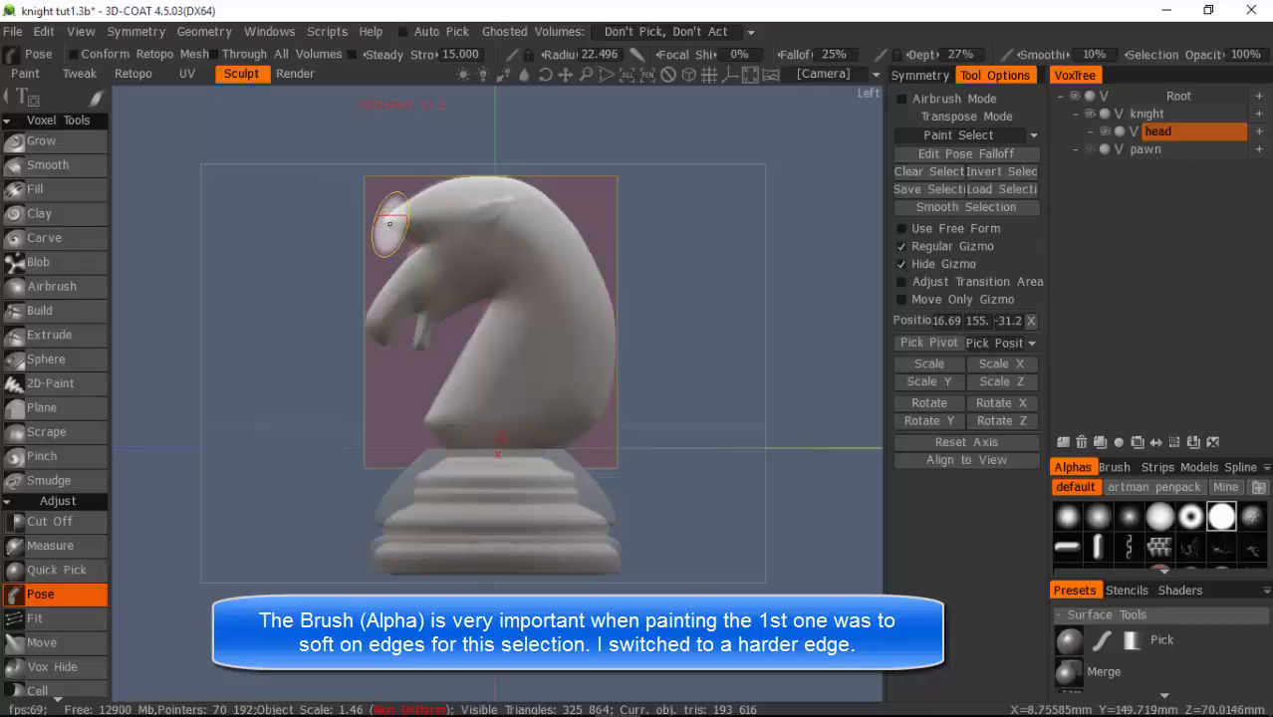
Paint a pose selection with the hard-edged alpha over the forelock, crown and back of the neck down to the base.
{"action": "left_click", "coordinate": [391, 220]}
{"action": "mouse_move", "coordinate": [416, 203]}
{"action": "left_mouse_down"}
{"action": "mouse_move", "coordinate": [481, 182]}
{"action": "mouse_move", "coordinate": [563, 233]}
{"action": "left_mouse_up"}
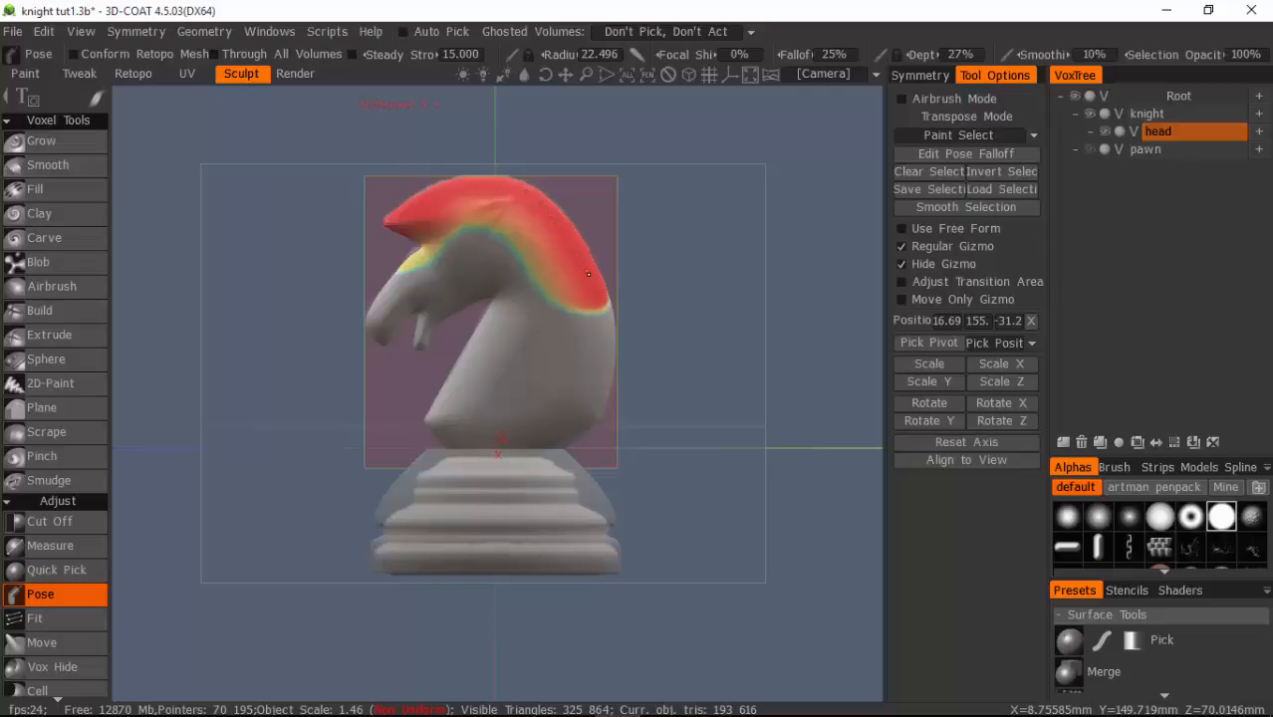
{"action": "left_click_drag", "start_coordinate": [588, 274], "coordinate": [592, 295]}
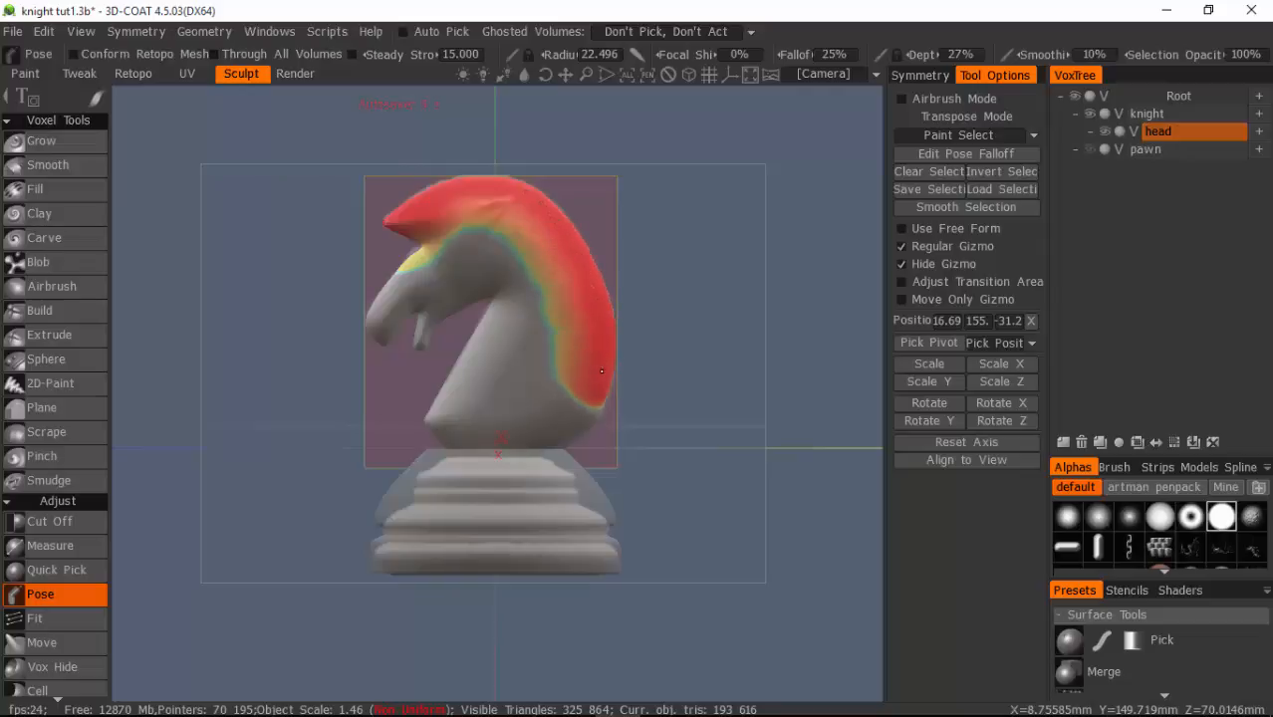
{"action": "mouse_move", "coordinate": [834, 301]}
{"action": "left_mouse_down"}
{"action": "mouse_move", "coordinate": [696, 378]}
{"action": "mouse_move", "coordinate": [600, 385]}
{"action": "mouse_move", "coordinate": [601, 439]}
{"action": "mouse_move", "coordinate": [524, 470]}
{"action": "left_mouse_up"}
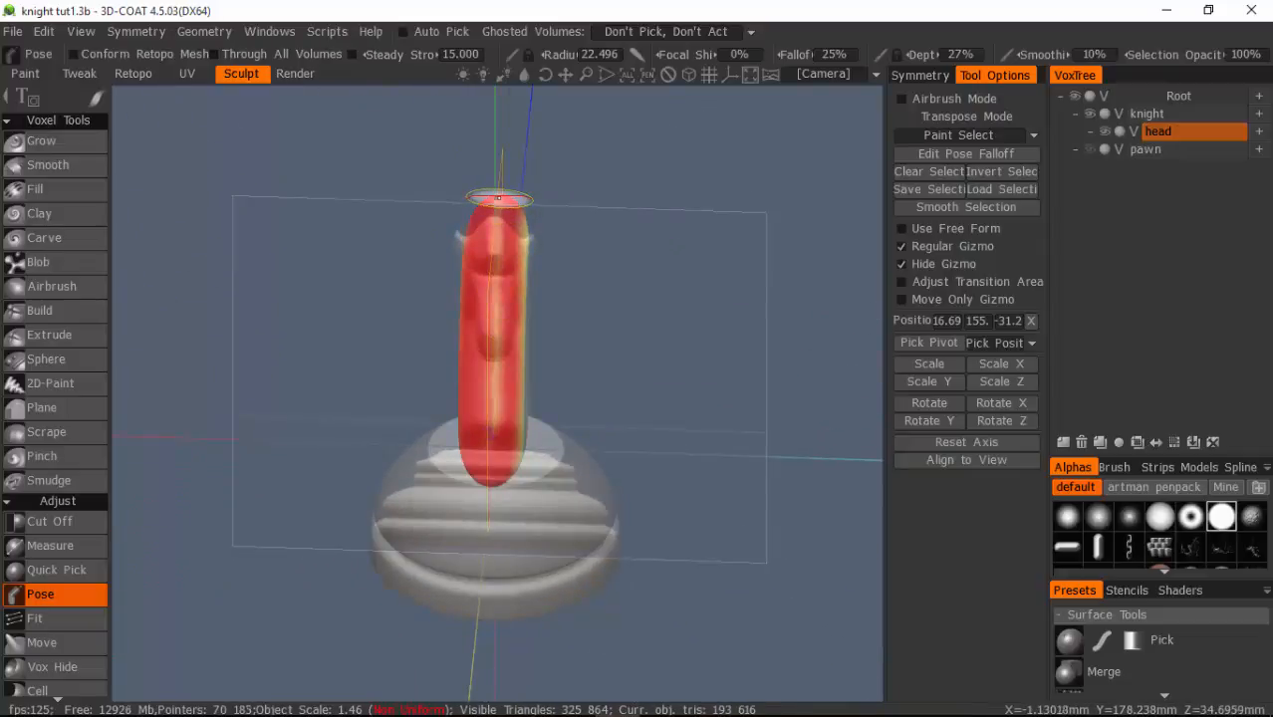
{"action": "left_click_drag", "start_coordinate": [803, 339], "coordinate": [857, 335]}
{"action": "left_click_drag", "start_coordinate": [596, 336], "coordinate": [218, 389]}
Show the Pose gizmo in the back view and reset its axis orientation.
{"action": "key", "text": "KP_4"}
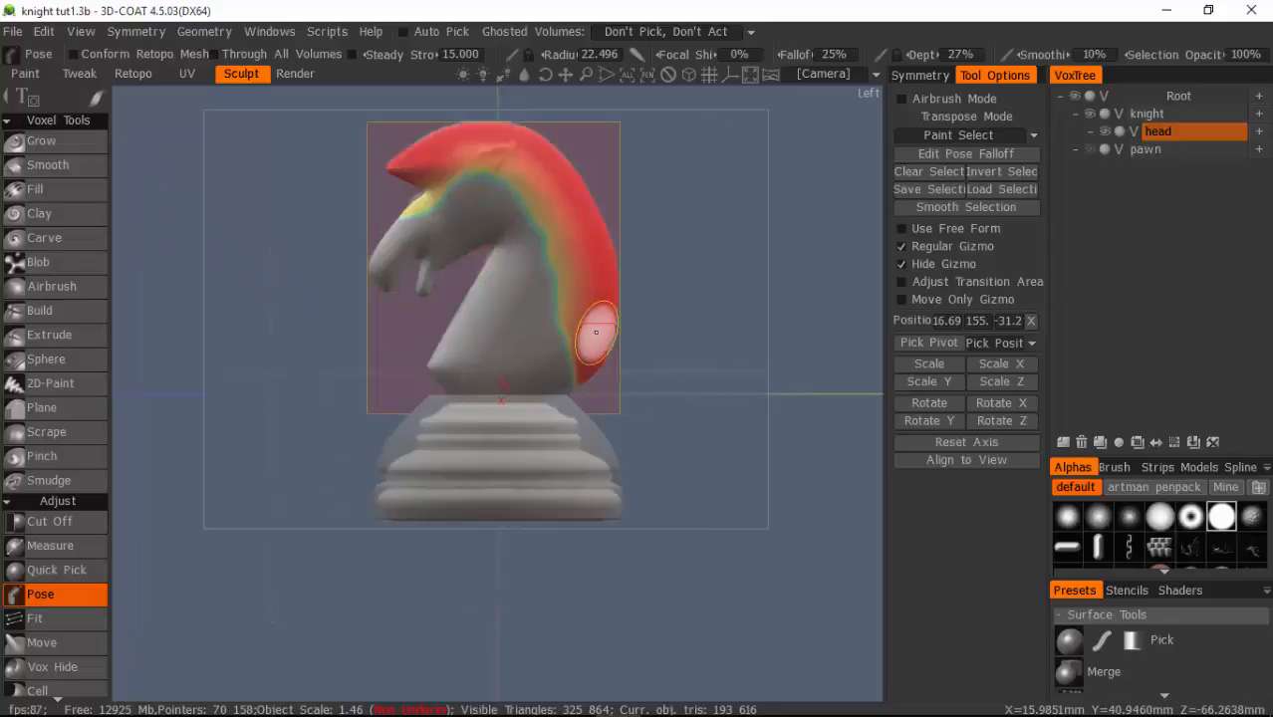
{"action": "key", "text": "KP_8"}
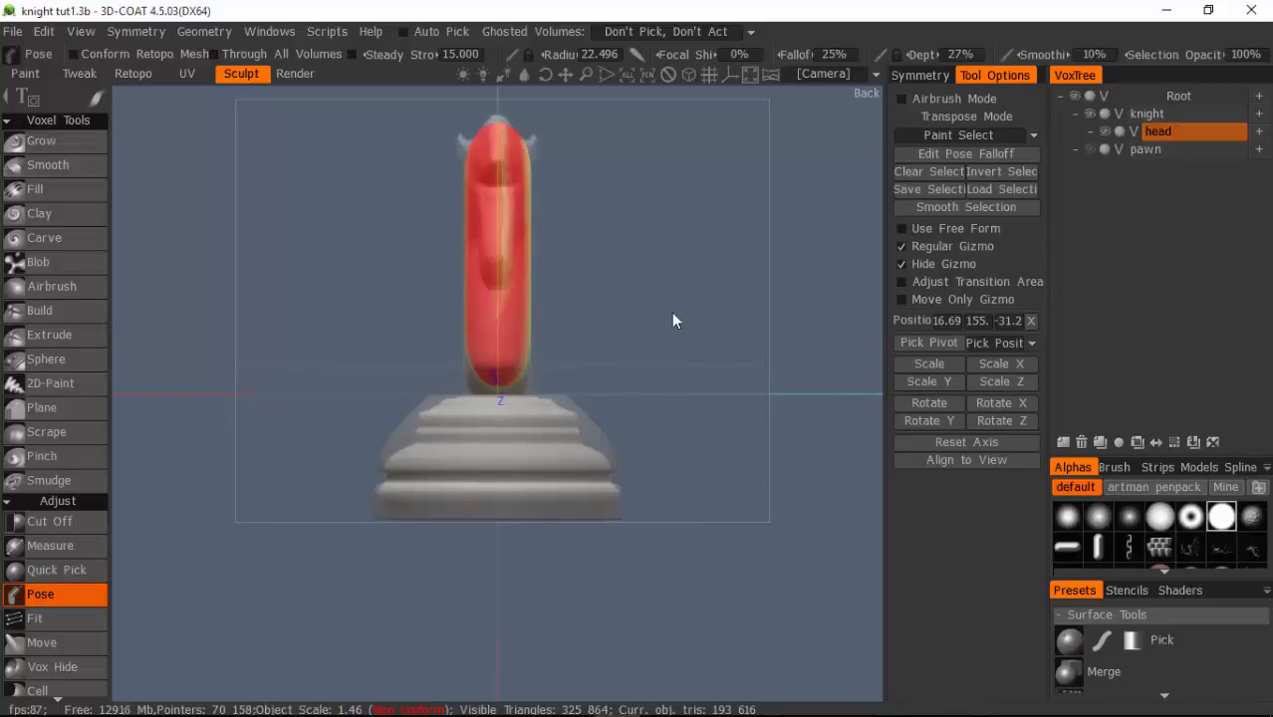
{"action": "middle_click_drag", "start_coordinate": [839, 186], "coordinate": [821, 279]}
{"action": "key", "text": "space"}
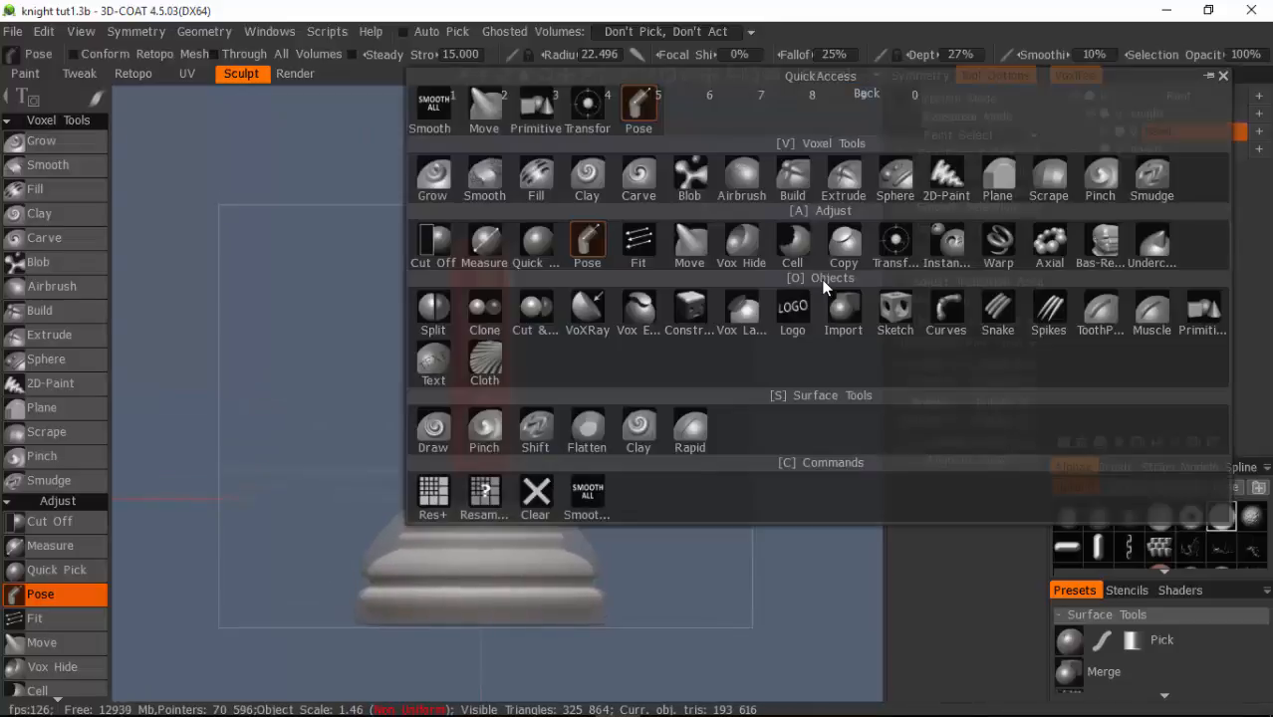
{"action": "key", "text": "space"}
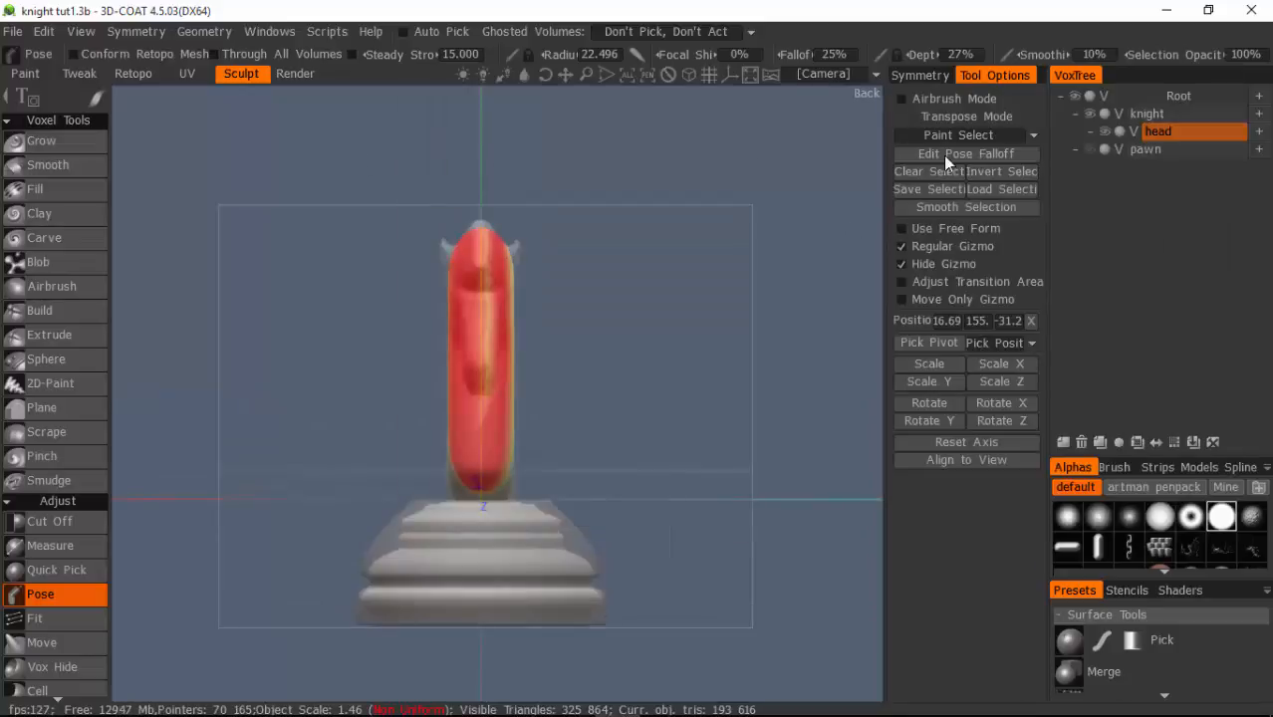
{"action": "left_click", "coordinate": [901, 262]}
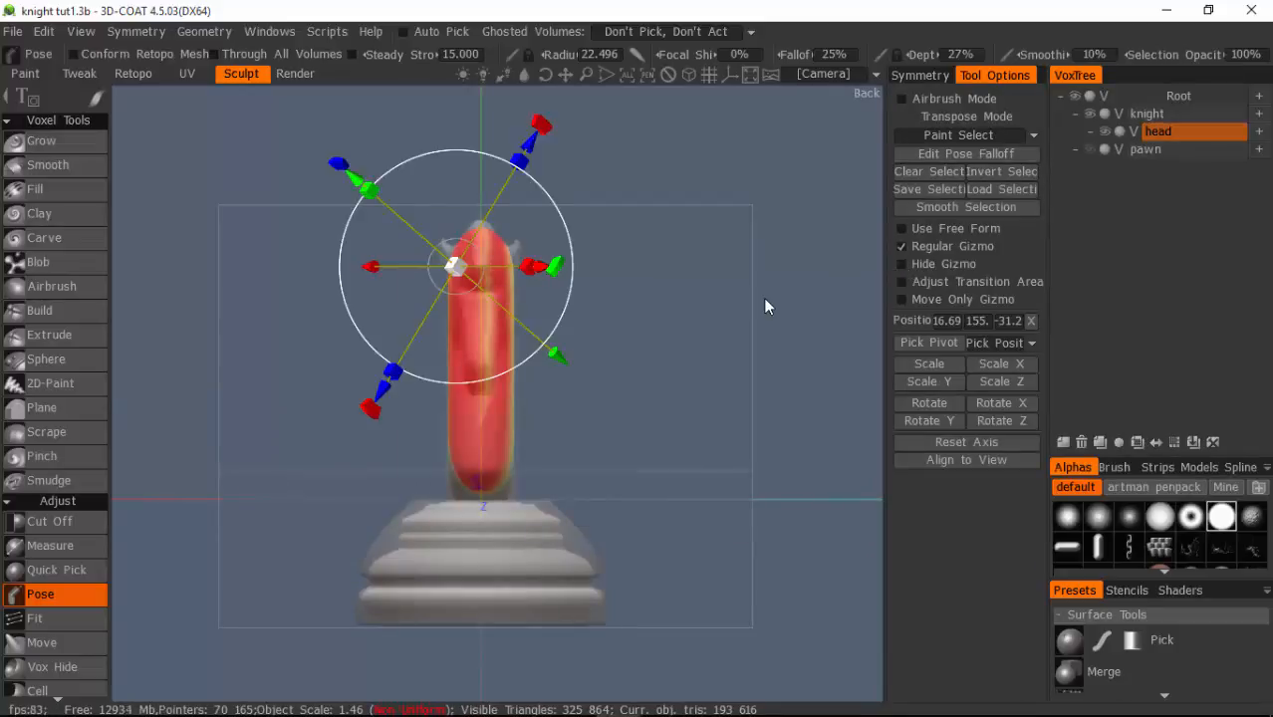
{"action": "left_click", "coordinate": [978, 441]}
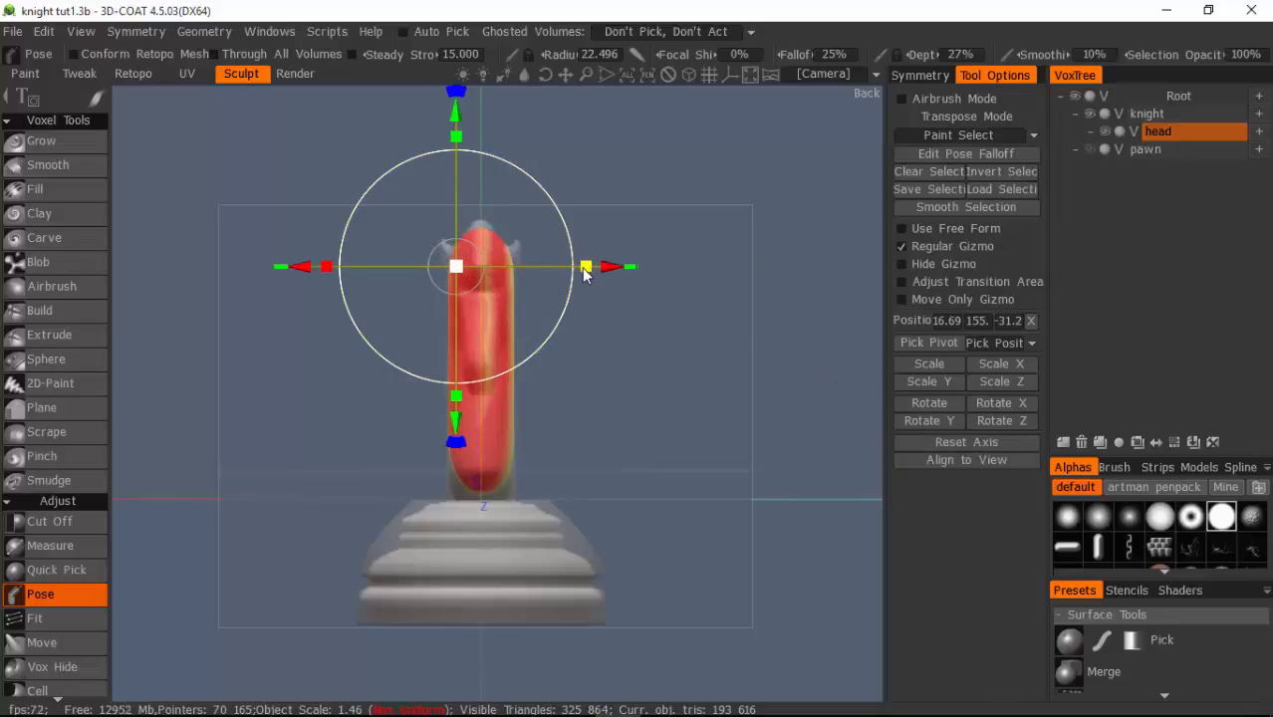
Scale the selected mane and back of the neck along the X axis to narrow them.
{"action": "left_click_drag", "start_coordinate": [585, 266], "coordinate": [532, 279]}
{"action": "left_click_drag", "start_coordinate": [797, 275], "coordinate": [865, 389]}
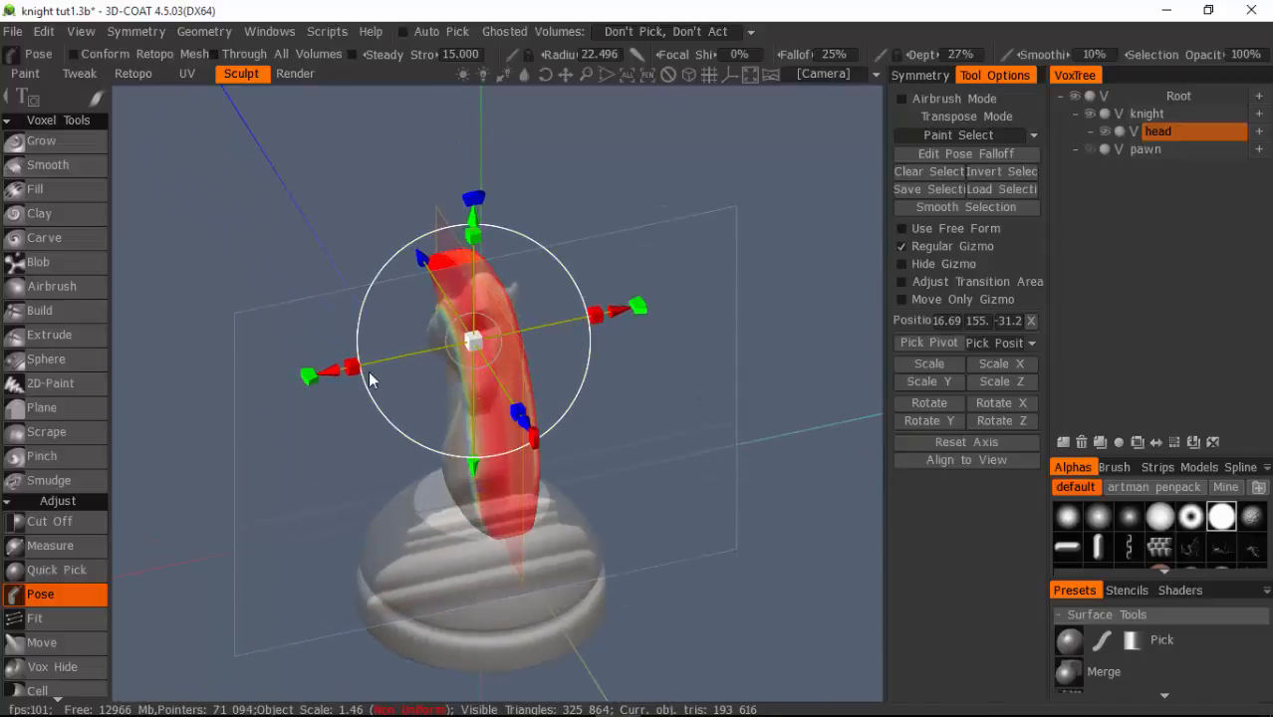
{"action": "left_click_drag", "start_coordinate": [351, 371], "coordinate": [365, 373]}
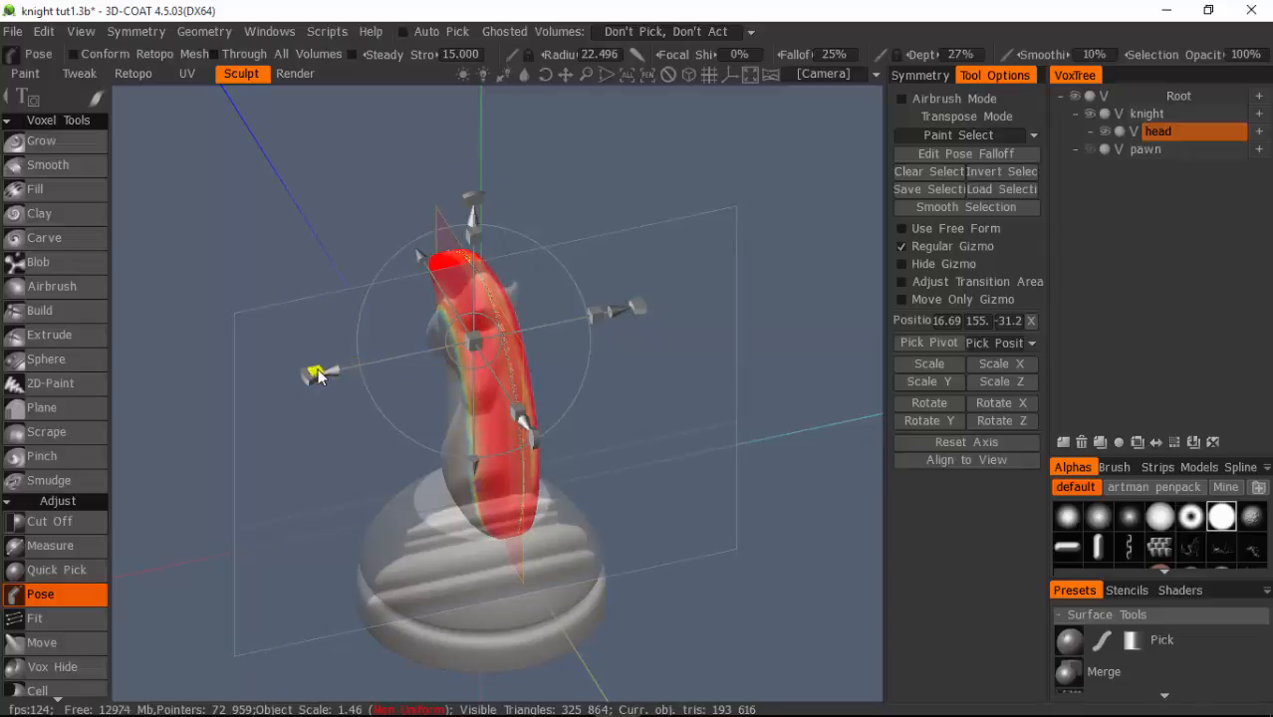
{"action": "left_click_drag", "start_coordinate": [329, 373], "coordinate": [330, 373]}
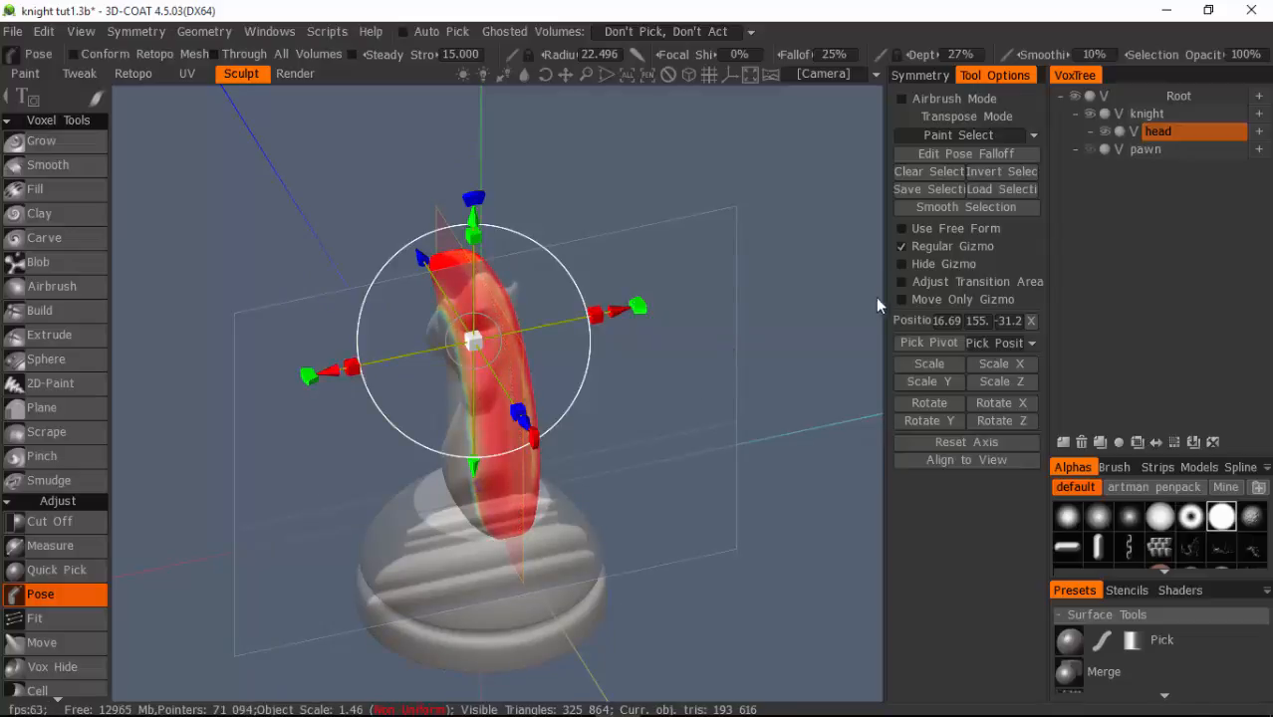
Hide the gizmo and clear the pose selection on the mane.
{"action": "left_click", "coordinate": [902, 264]}
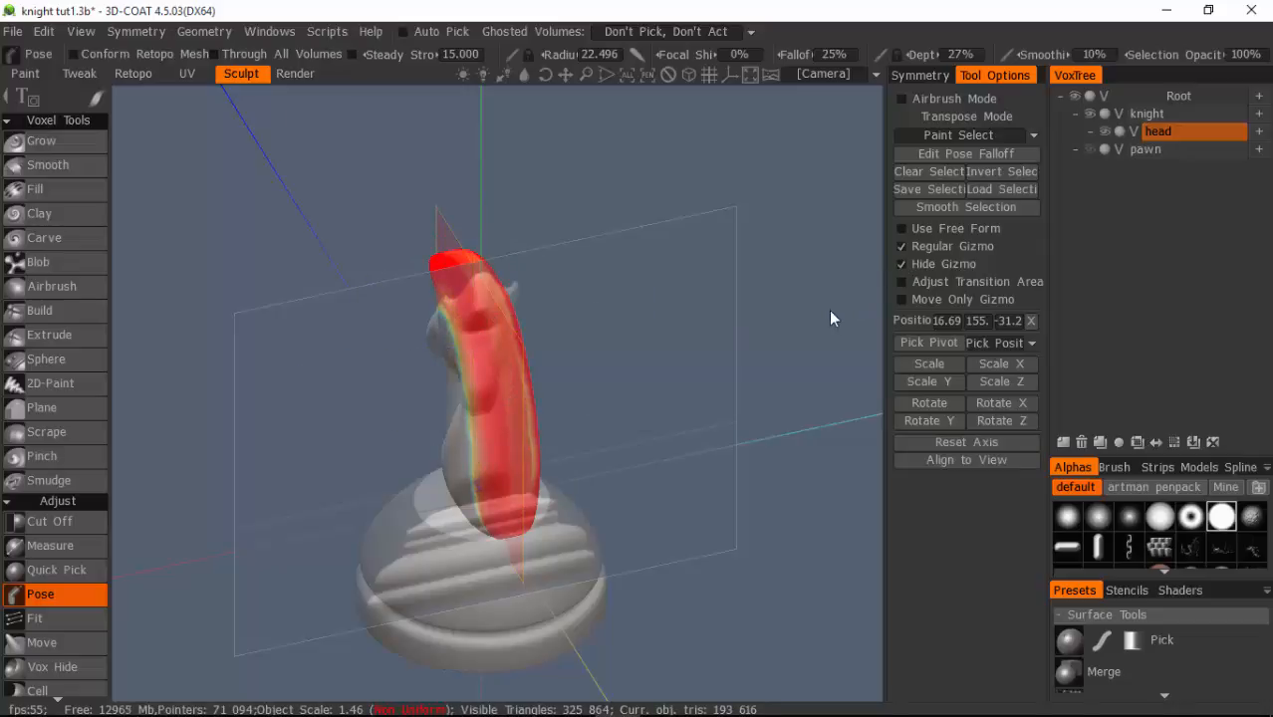
{"action": "right_click_drag", "start_coordinate": [829, 310], "coordinate": [790, 258]}
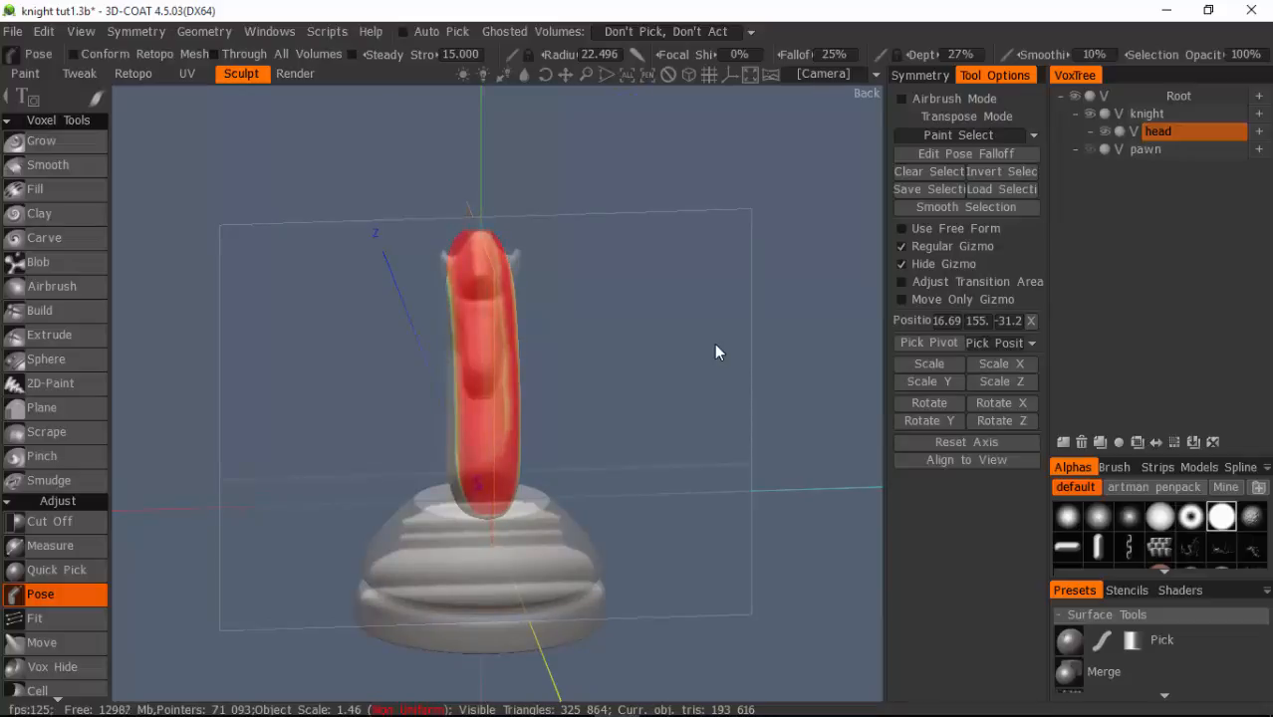
{"action": "left_click", "coordinate": [413, 418]}
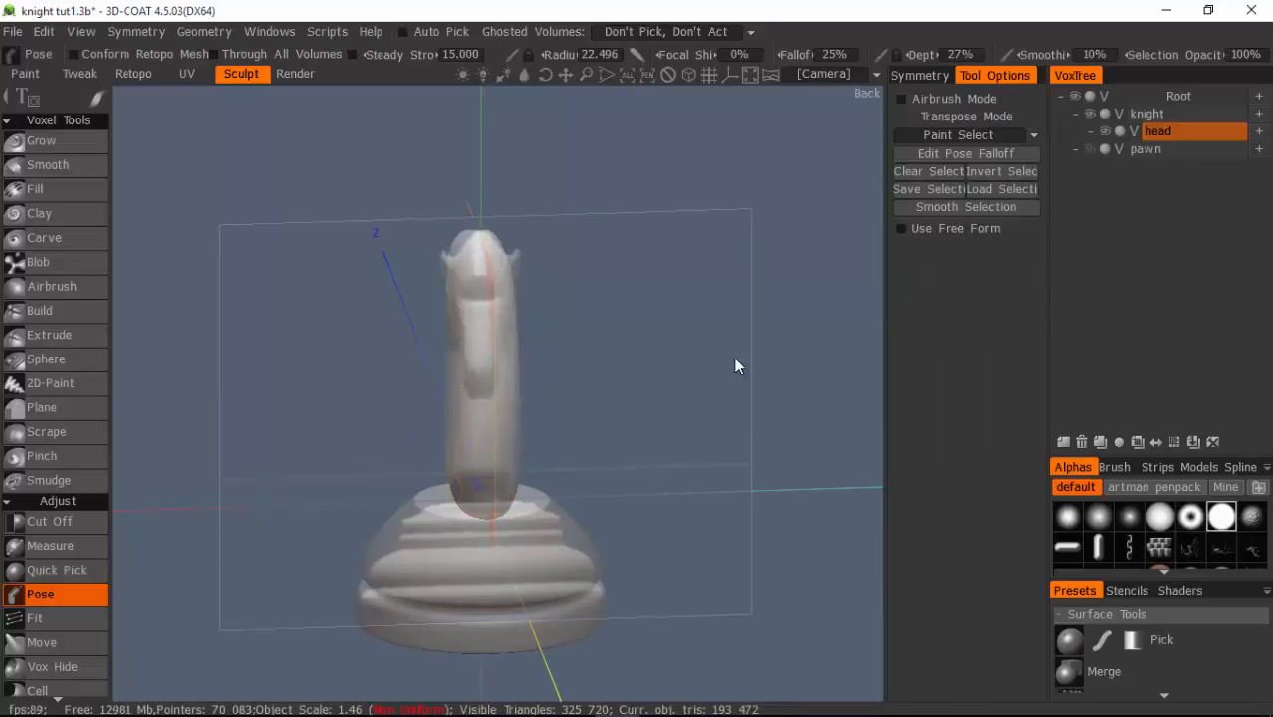
{"action": "right_click_drag", "start_coordinate": [799, 329], "coordinate": [609, 516]}
{"action": "mouse_move", "coordinate": [604, 398]}
{"action": "left_mouse_down", "text": "alt"}
{"action": "mouse_move", "coordinate": [735, 242]}
{"action": "mouse_move", "coordinate": [669, 264]}
{"action": "mouse_move", "coordinate": [589, 383]}
{"action": "left_mouse_up", "text": "alt"}
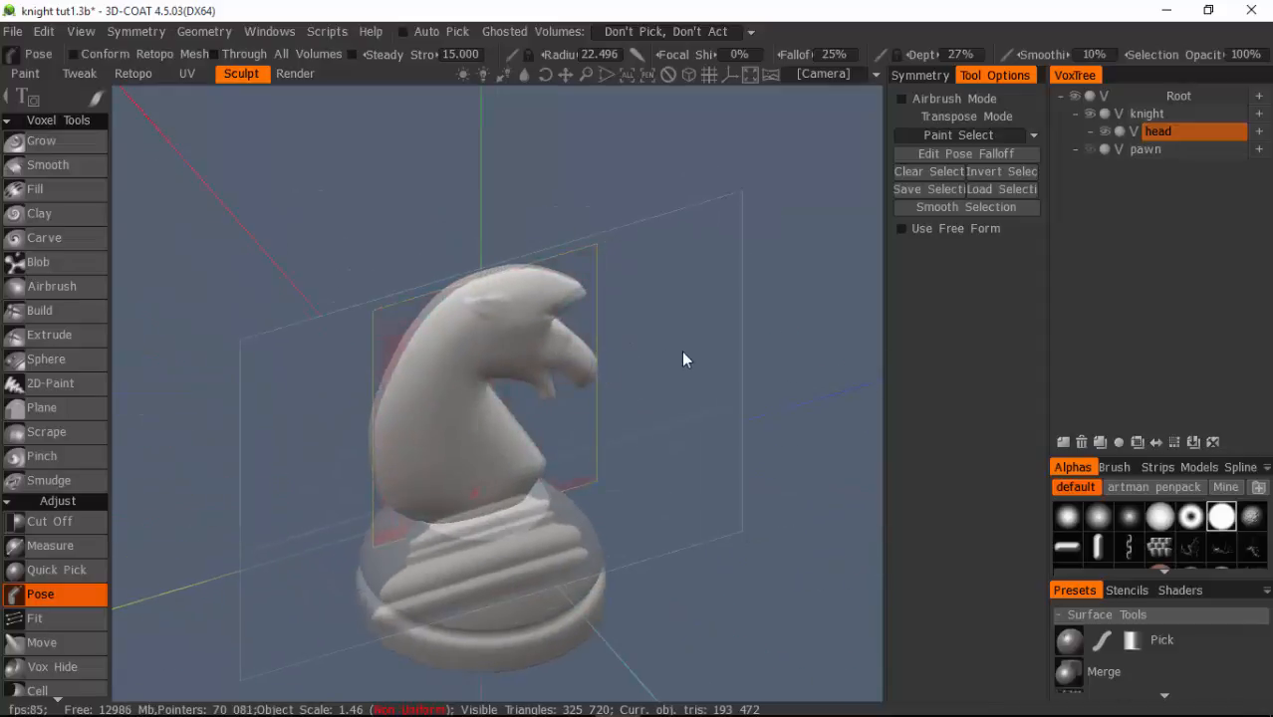
Smooth the ear, neck and brow areas with the Smooth tool at radius 31.322 and 34% depth.
{"action": "key", "text": "KP_4"}
{"action": "middle_click_drag", "start_coordinate": [777, 298], "coordinate": [768, 382]}
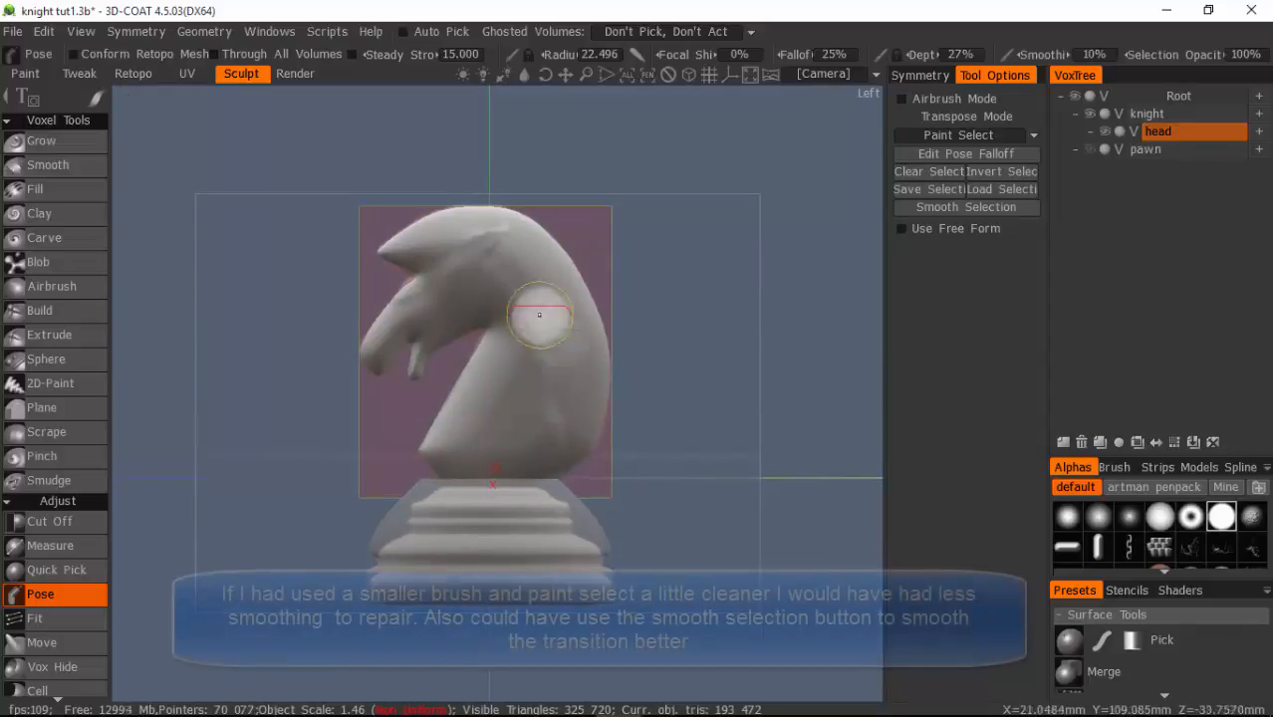
{"action": "left_click", "coordinate": [46, 166]}
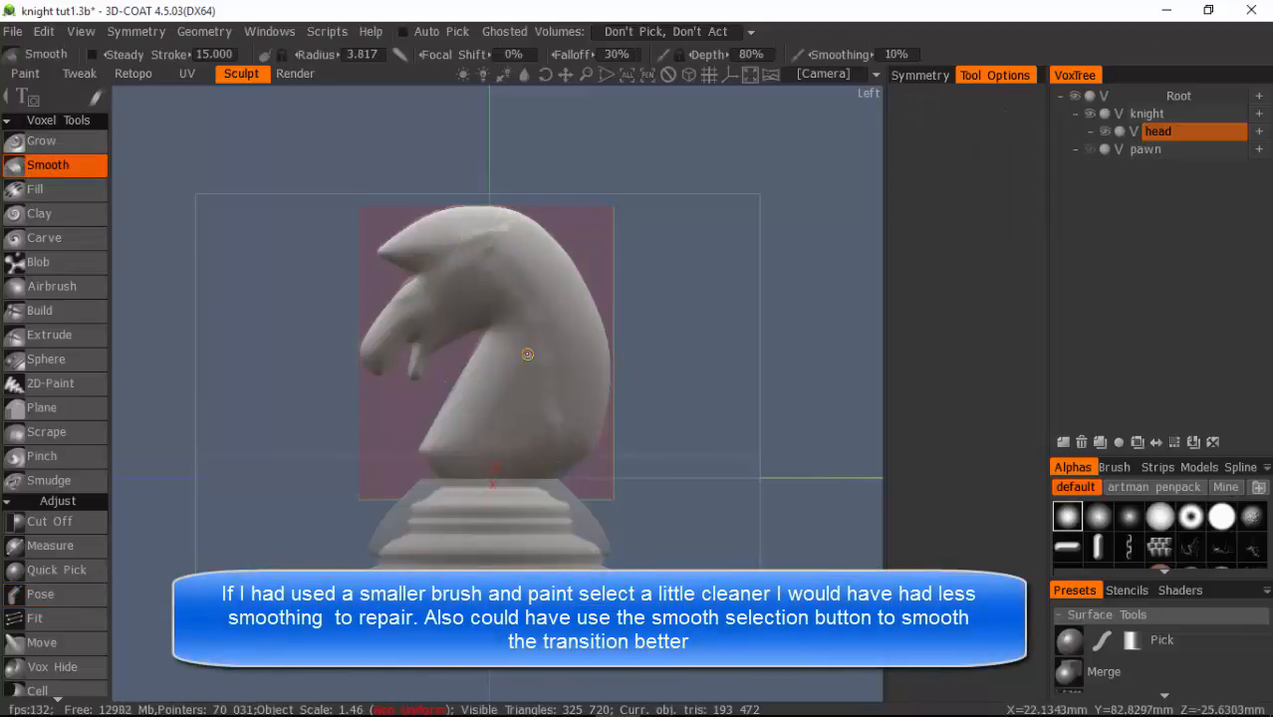
{"action": "right_click_drag", "start_coordinate": [525, 382], "coordinate": [595, 379]}
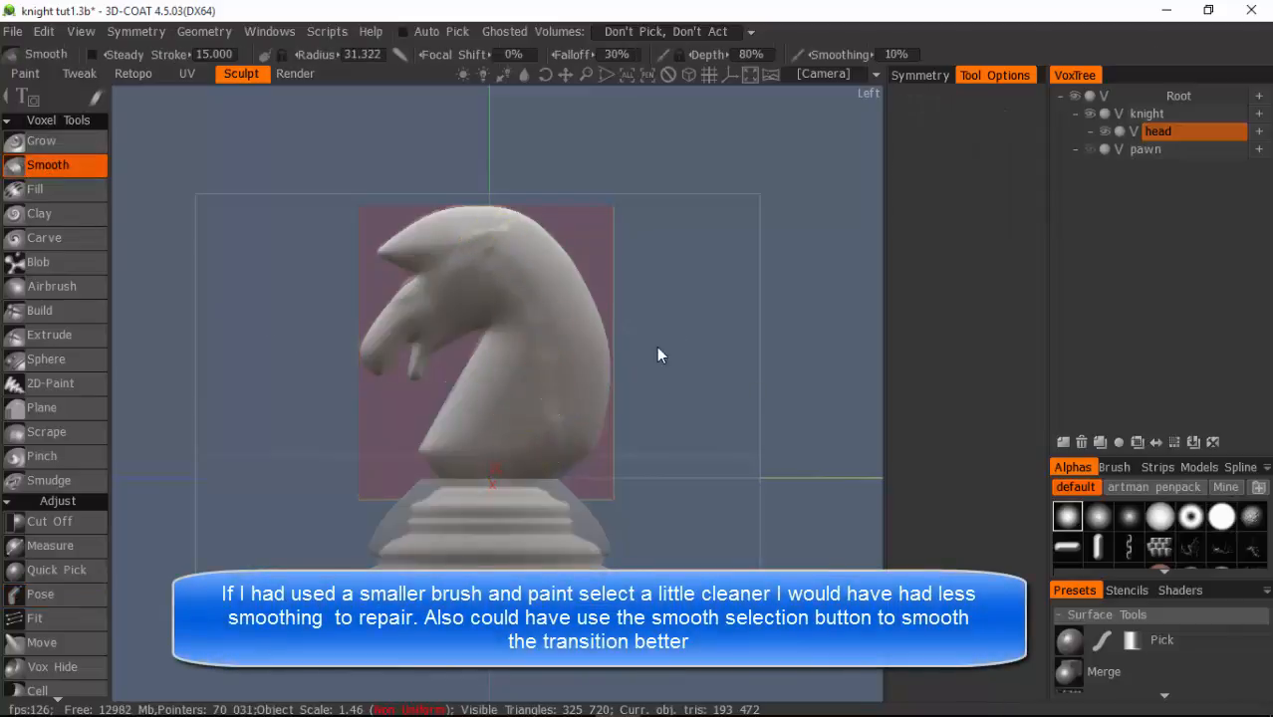
{"action": "right_click_drag", "start_coordinate": [547, 281], "coordinate": [557, 309]}
{"action": "right_click_drag", "start_coordinate": [556, 310], "coordinate": [555, 301]}
{"action": "left_click_drag", "start_coordinate": [468, 242], "coordinate": [482, 246]}
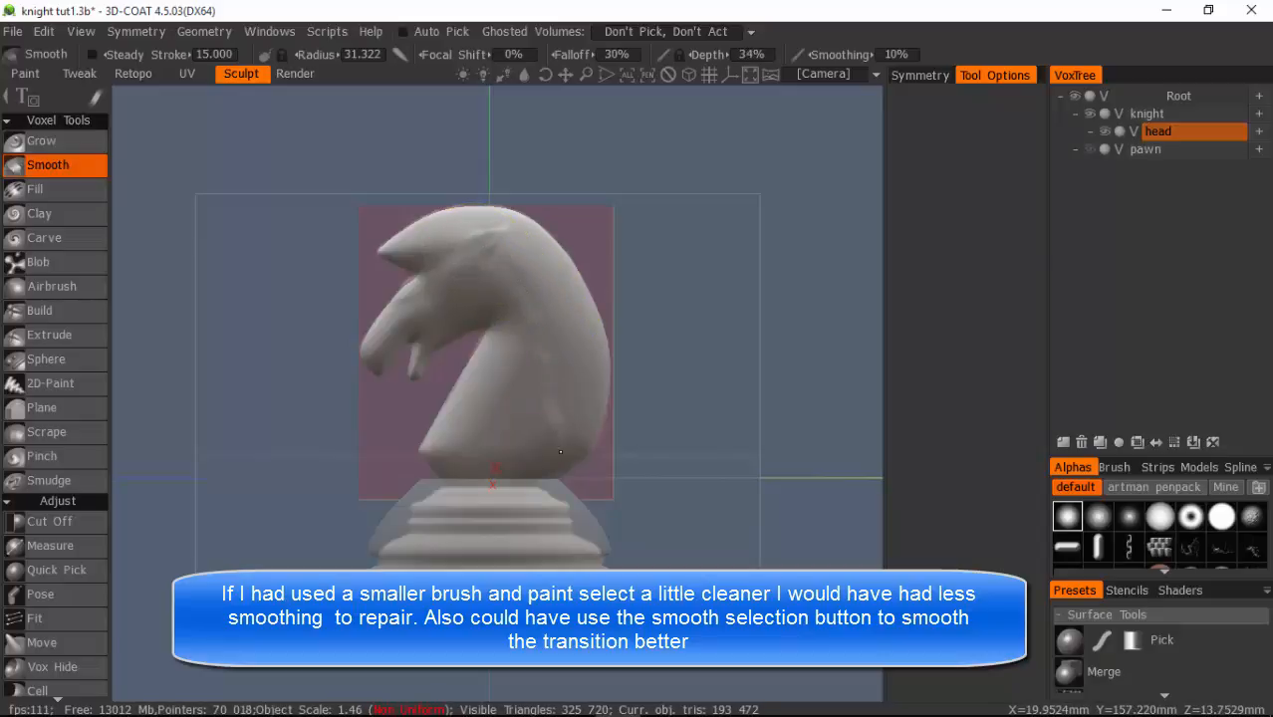
{"action": "left_click_drag", "start_coordinate": [471, 235], "coordinate": [524, 302]}
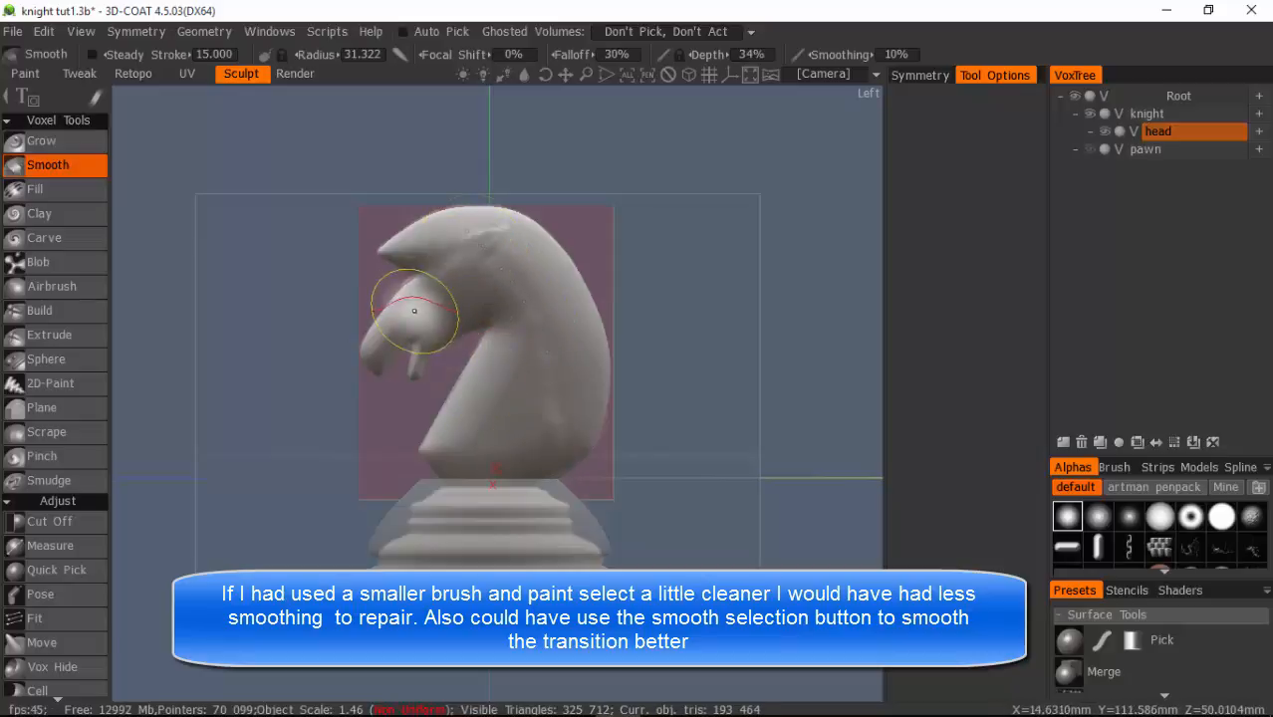
{"action": "left_click", "coordinate": [414, 300]}
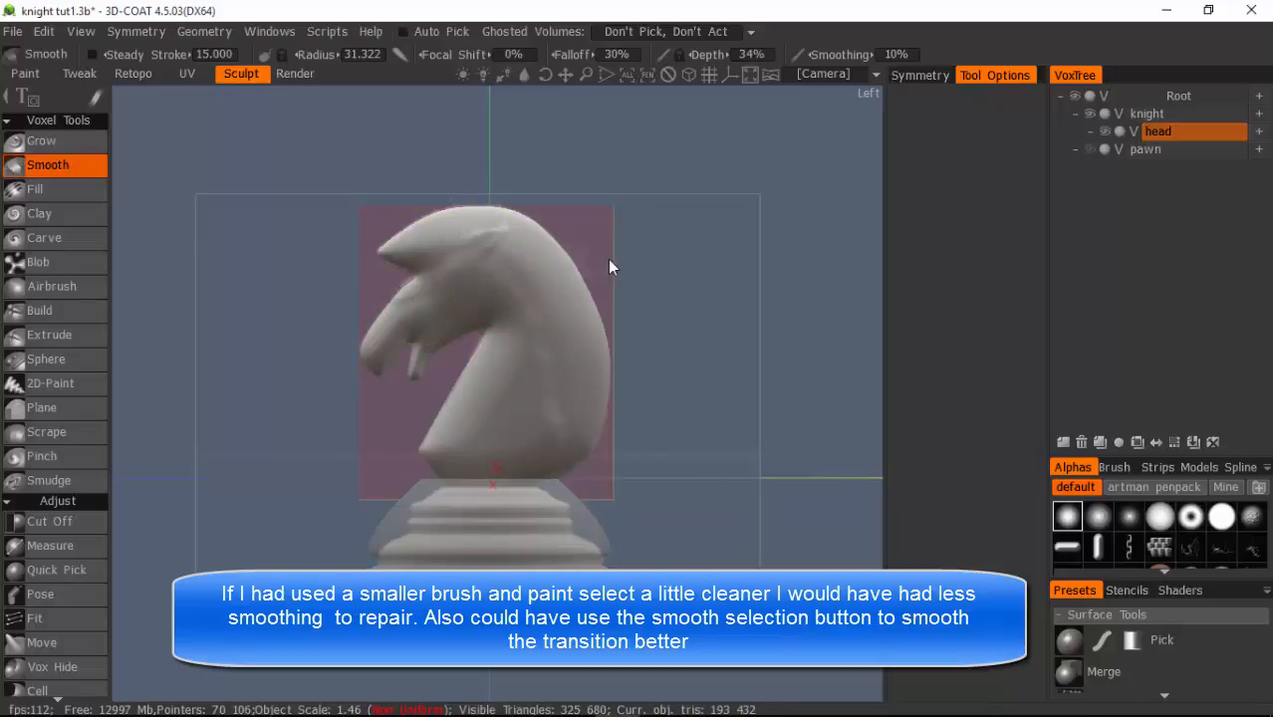
Set the smoothing strength to 33% and smooth the mane's transition ridge from the ear down to the neck base.
{"action": "left_click_drag", "start_coordinate": [840, 54], "coordinate": [882, 57]}
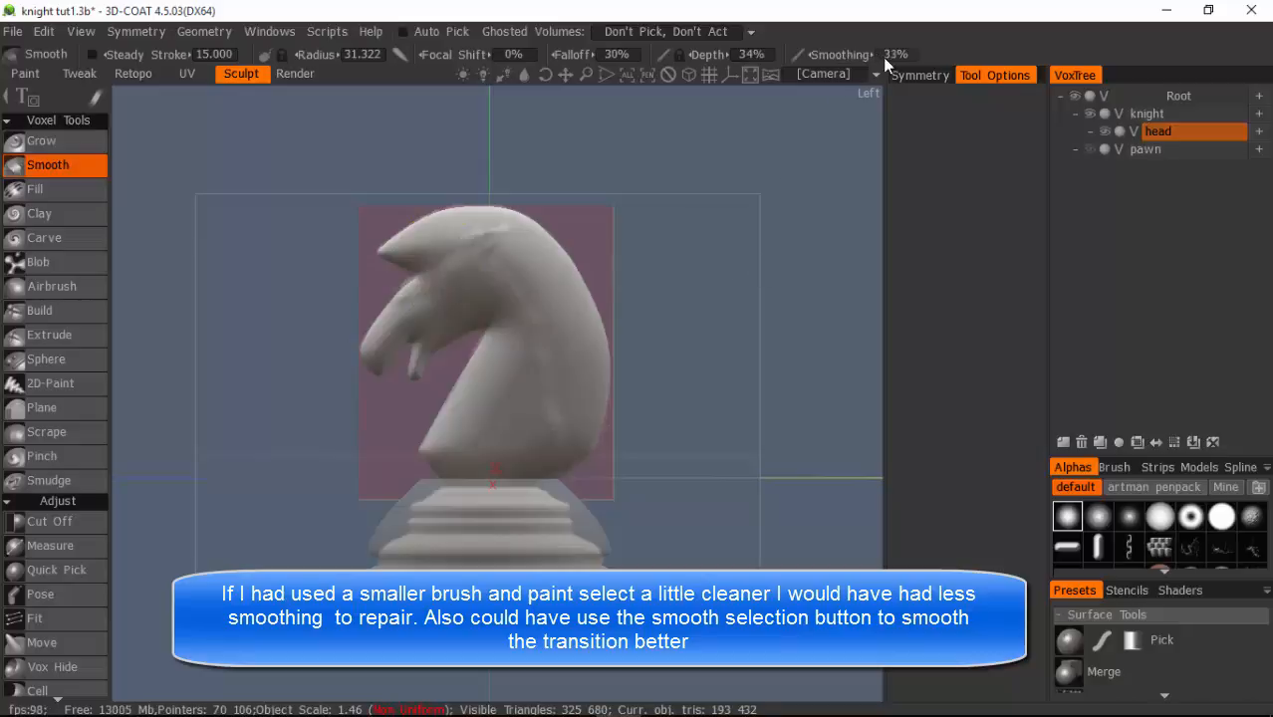
{"action": "left_click_drag", "start_coordinate": [478, 244], "coordinate": [510, 269]}
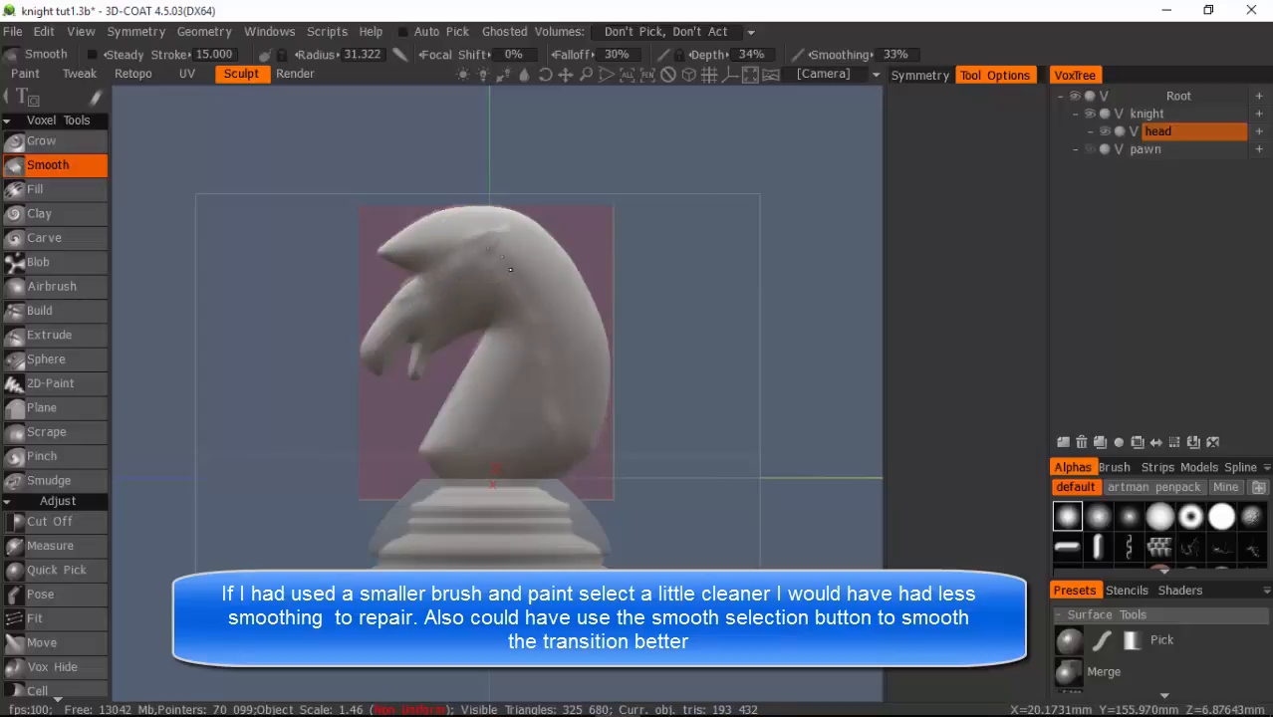
{"action": "mouse_move", "coordinate": [547, 405]}
{"action": "left_mouse_down"}
{"action": "mouse_move", "coordinate": [557, 438]}
{"action": "mouse_move", "coordinate": [555, 384]}
{"action": "left_mouse_up"}
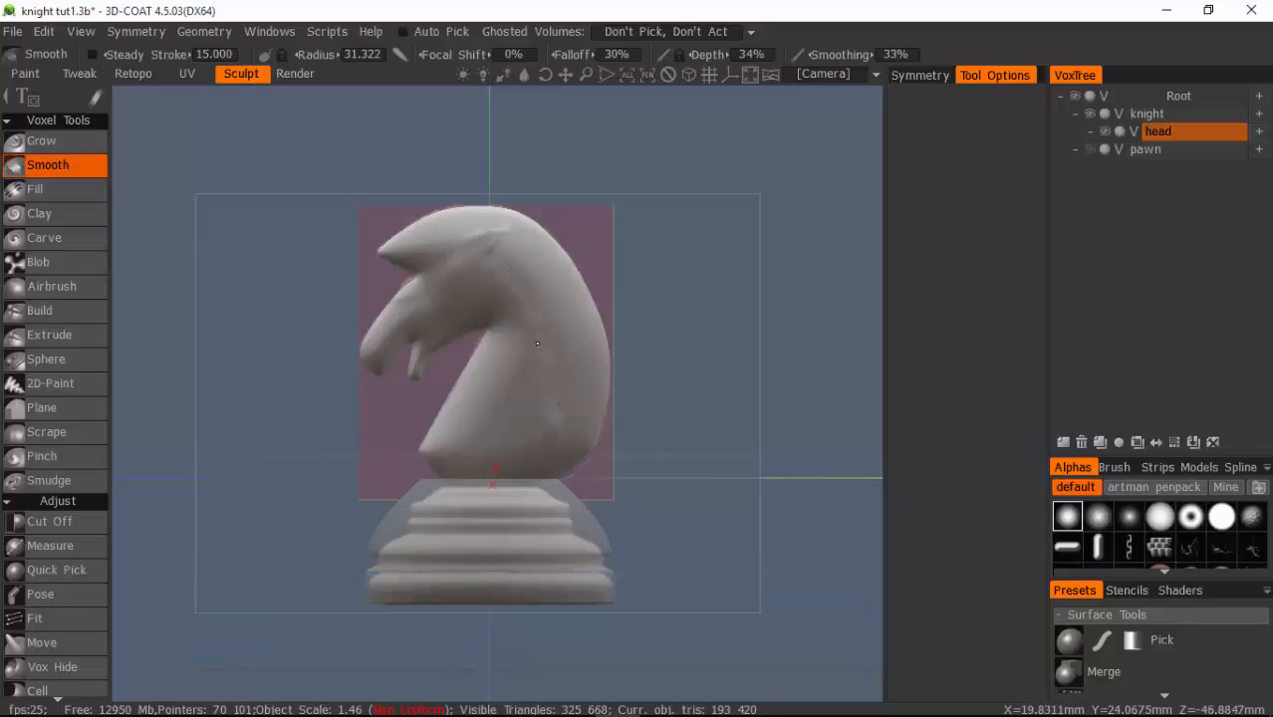
{"action": "mouse_move", "coordinate": [501, 295]}
{"action": "left_mouse_down"}
{"action": "mouse_move", "coordinate": [489, 233]}
{"action": "mouse_move", "coordinate": [506, 266]}
{"action": "left_mouse_up"}
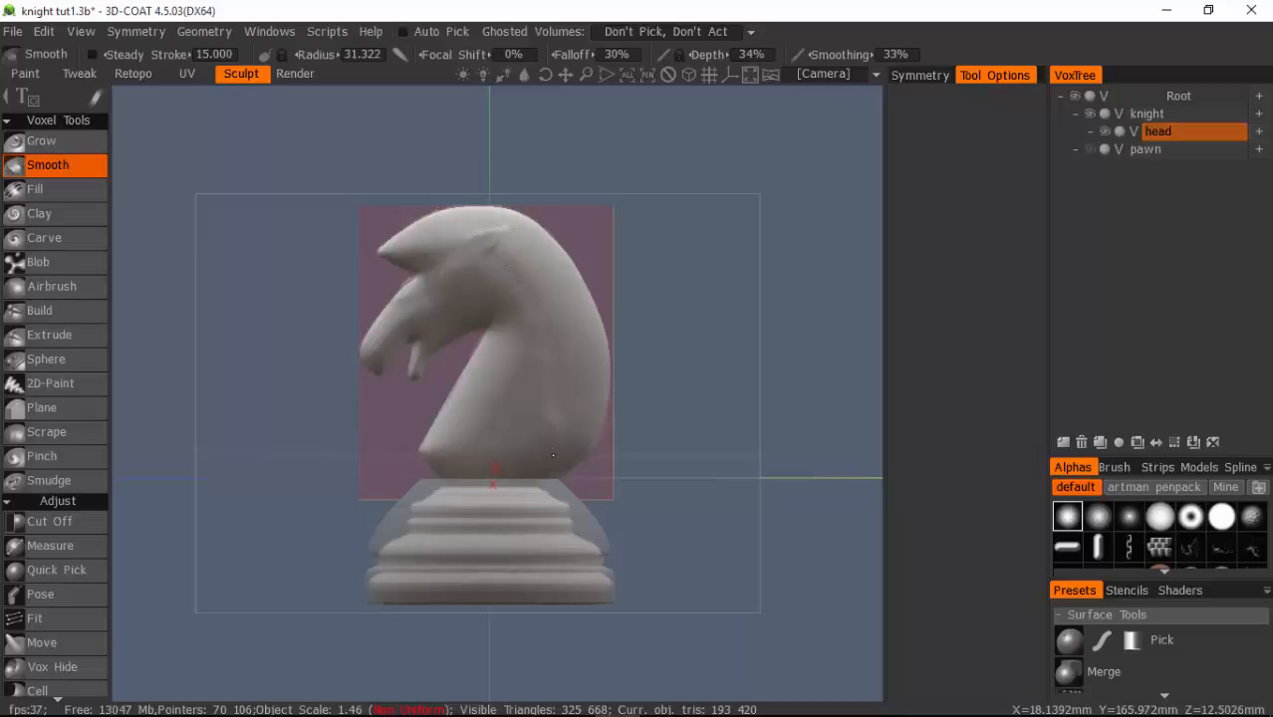
{"action": "left_click_drag", "start_coordinate": [552, 455], "coordinate": [559, 446]}
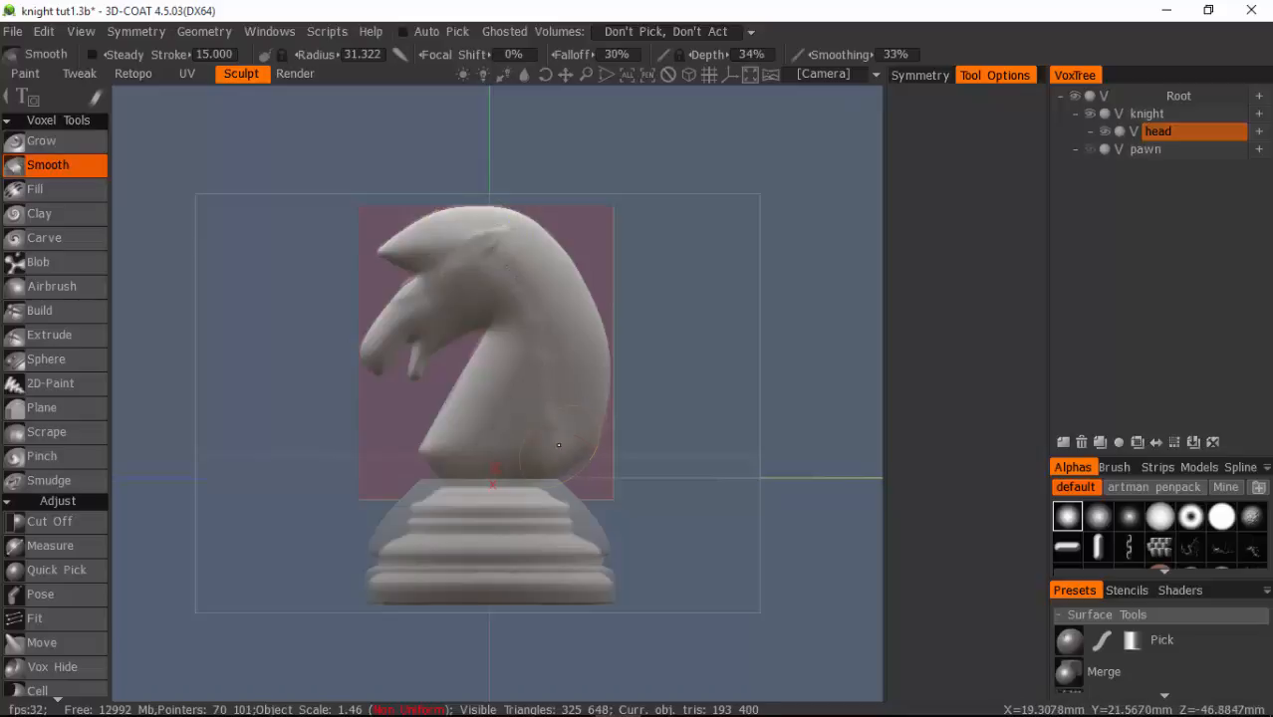
Resample the head volume with a density modulation factor of 0.7 and Smooth resampling quality.
{"action": "right_click", "coordinate": [1155, 130]}
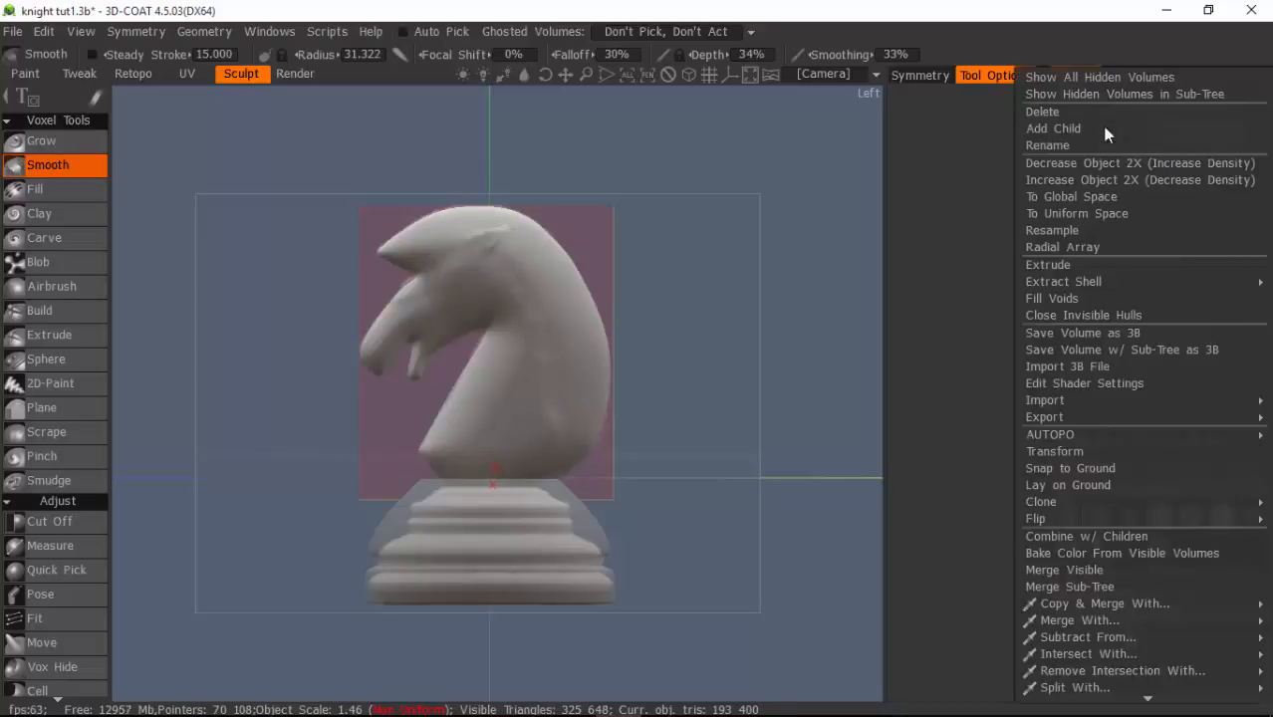
{"action": "left_click", "coordinate": [1052, 231]}
{"action": "left_click", "coordinate": [721, 414]}
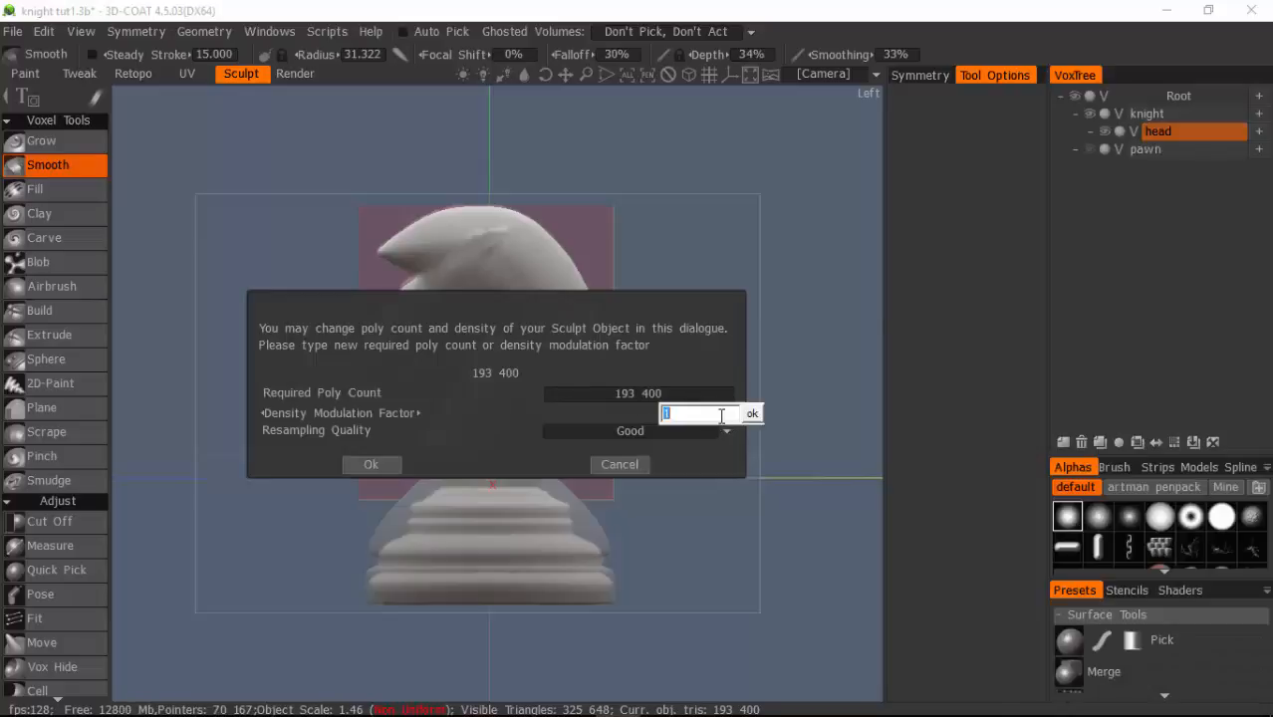
{"action": "type", "text": ".7"}
{"action": "key", "text": "Return"}
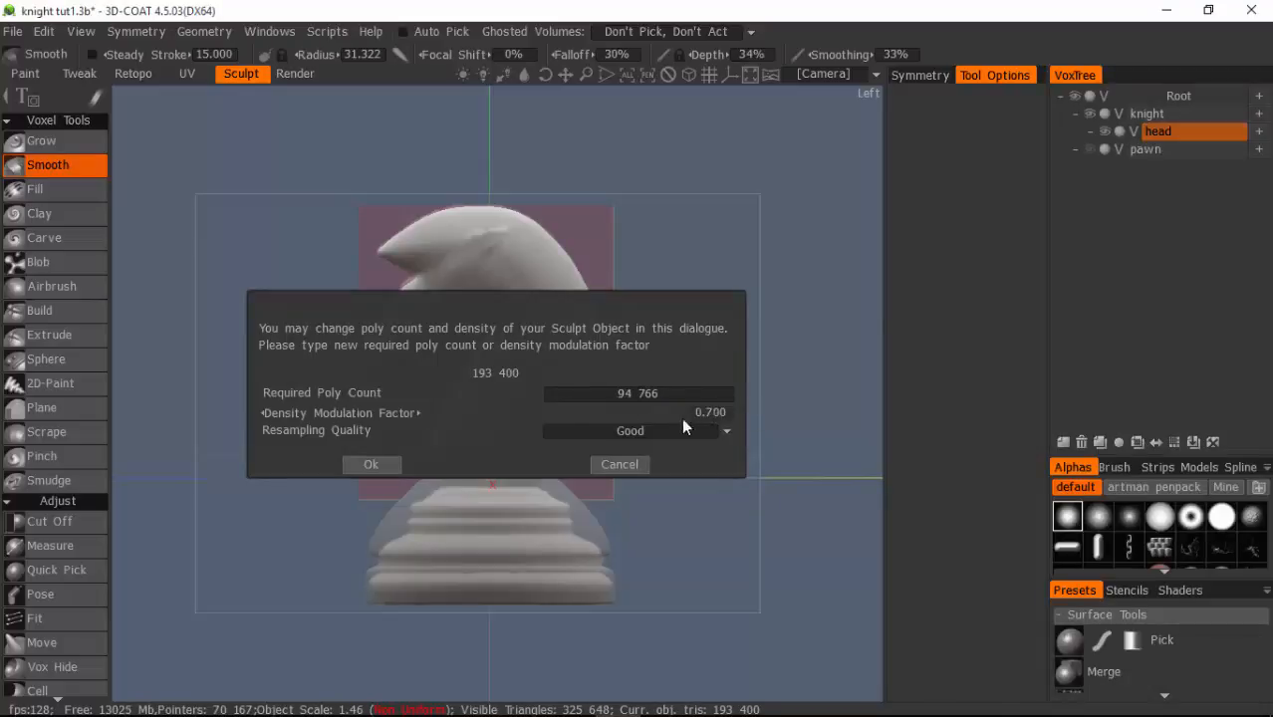
{"action": "left_click", "coordinate": [634, 435]}
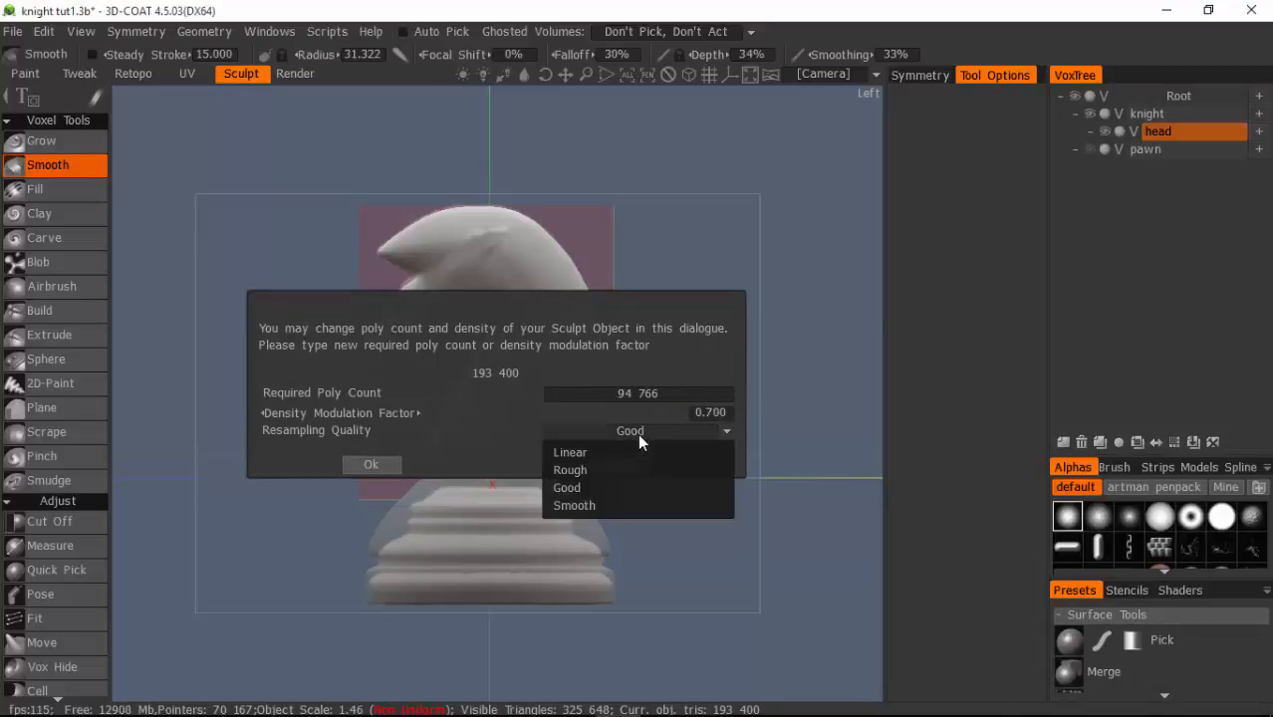
{"action": "left_click", "coordinate": [580, 506]}
{"action": "left_click", "coordinate": [366, 464]}
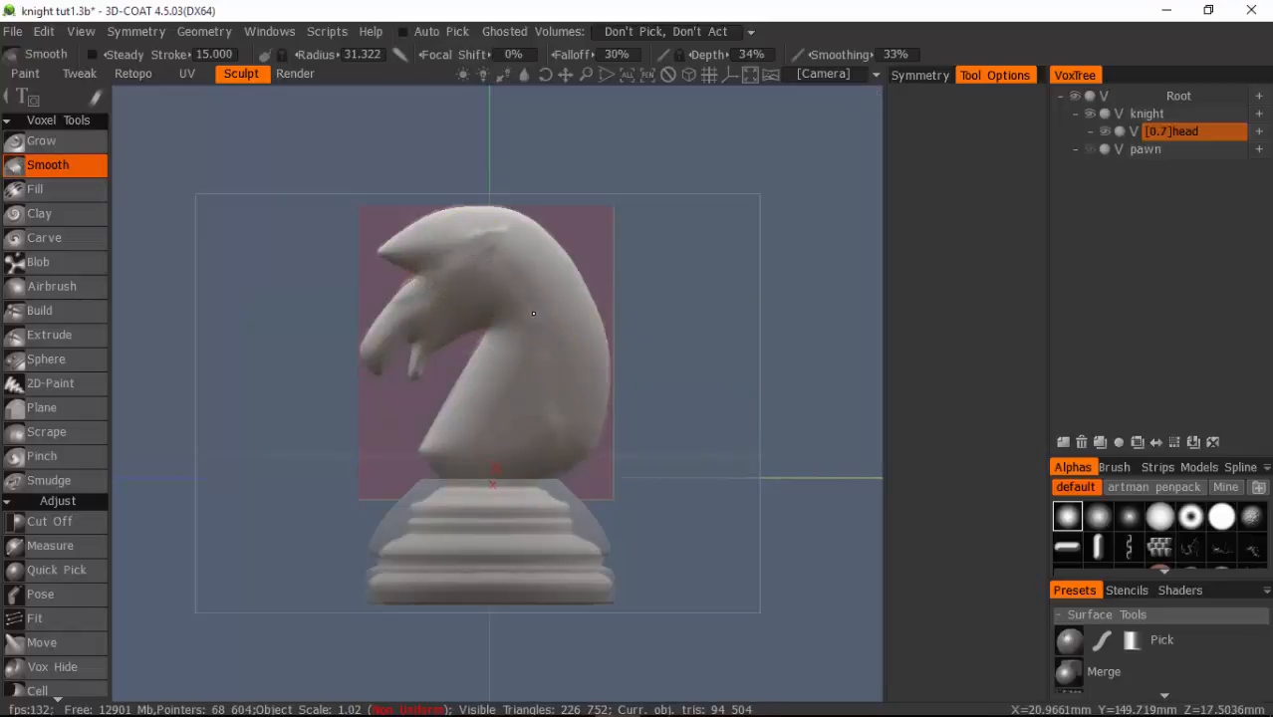
Smooth the resampled neck ridge up to the ear, raising the smoothing strength to 48%.
{"action": "mouse_move", "coordinate": [549, 426]}
{"action": "left_mouse_down"}
{"action": "mouse_move", "coordinate": [554, 393]}
{"action": "mouse_move", "coordinate": [528, 319]}
{"action": "left_mouse_up"}
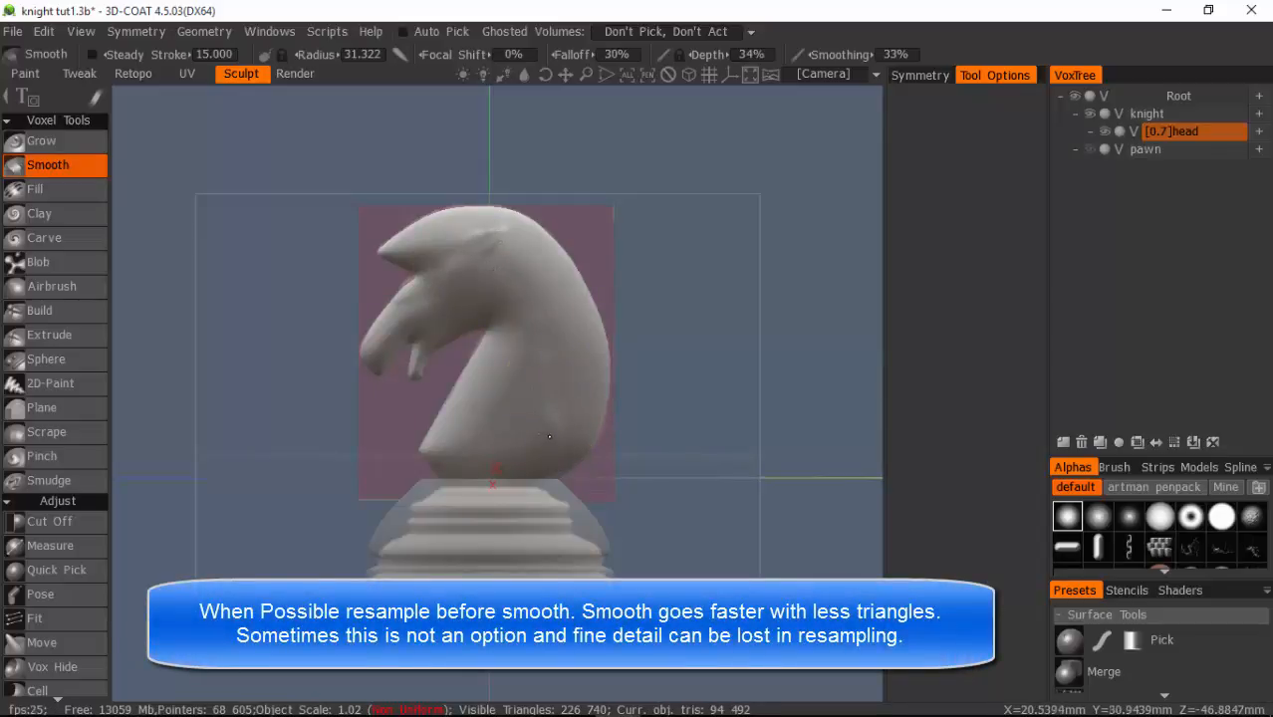
{"action": "left_click_drag", "start_coordinate": [549, 436], "coordinate": [543, 382]}
{"action": "left_click_drag", "start_coordinate": [842, 55], "coordinate": [858, 54]}
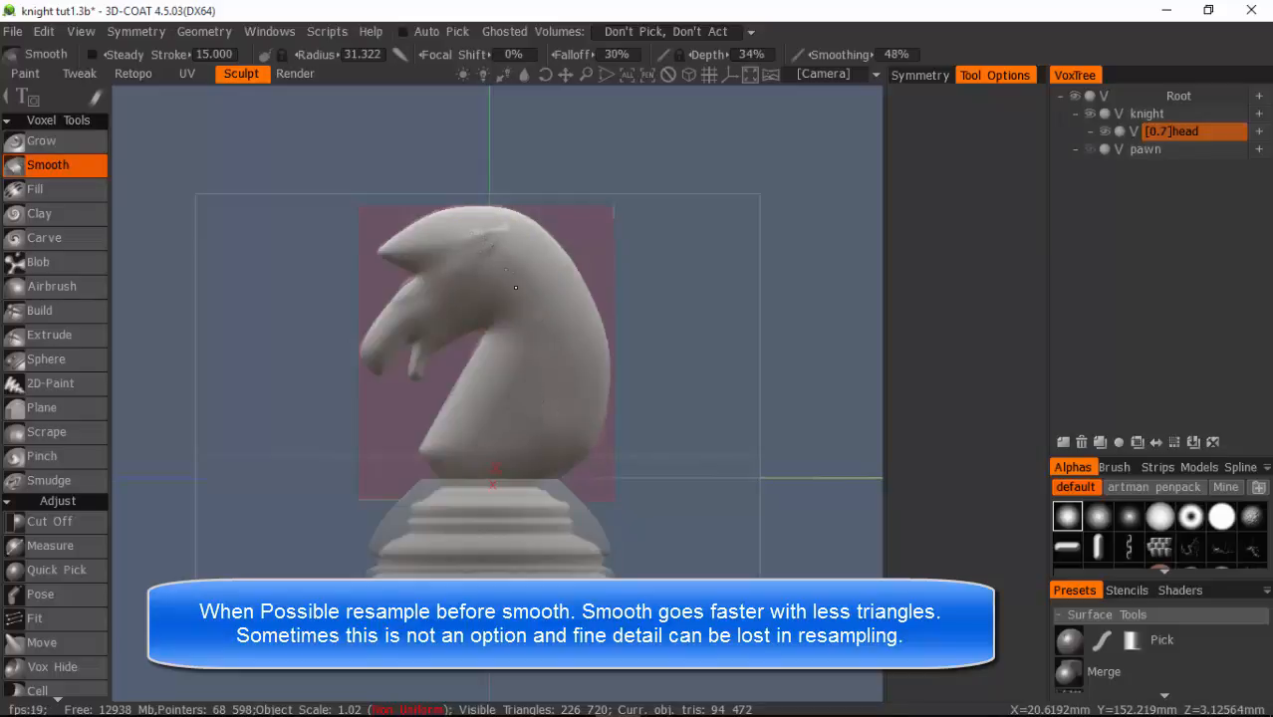
{"action": "mouse_move", "coordinate": [541, 417]}
{"action": "left_mouse_down"}
{"action": "mouse_move", "coordinate": [500, 296]}
{"action": "mouse_move", "coordinate": [460, 231]}
{"action": "left_mouse_up"}
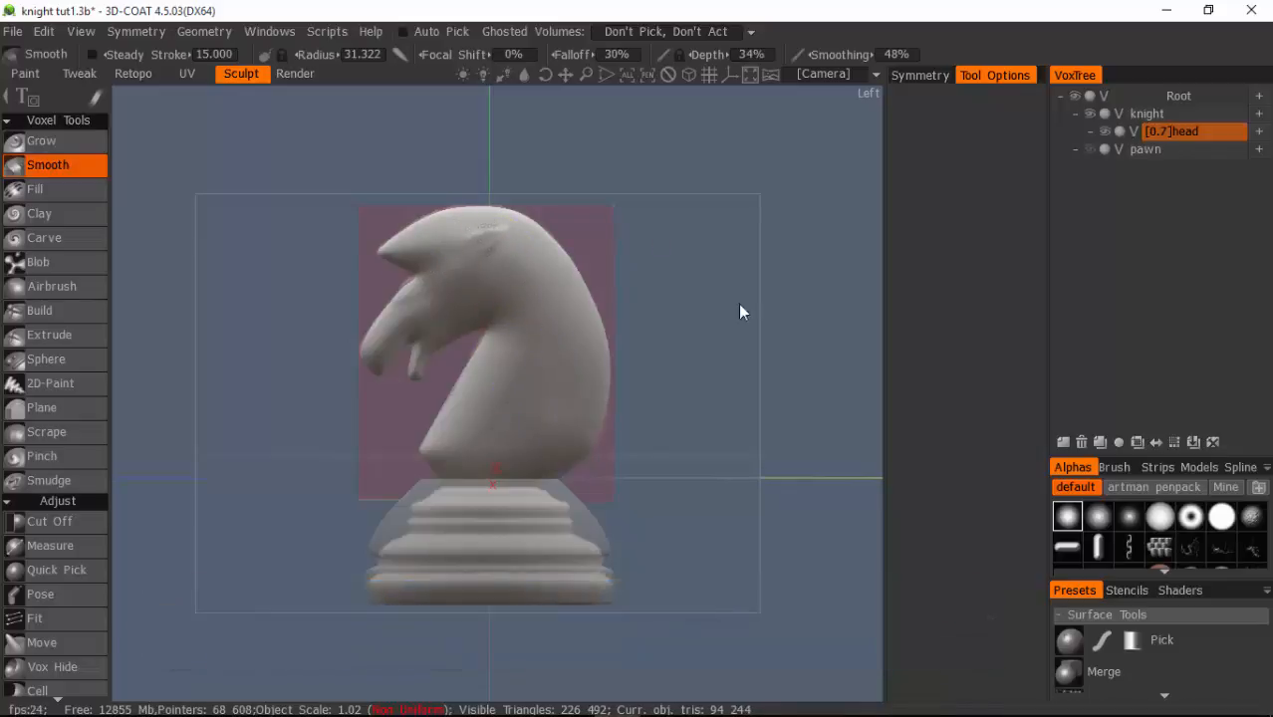
Smooth the notch beneath the forelock, then the surface around the ear and upper neck.
{"action": "left_click_drag", "start_coordinate": [739, 307], "coordinate": [780, 279]}
{"action": "mouse_move", "coordinate": [779, 272]}
{"action": "middle_mouse_down"}
{"action": "mouse_move", "coordinate": [790, 187]}
{"action": "mouse_move", "coordinate": [792, 273]}
{"action": "middle_mouse_up"}
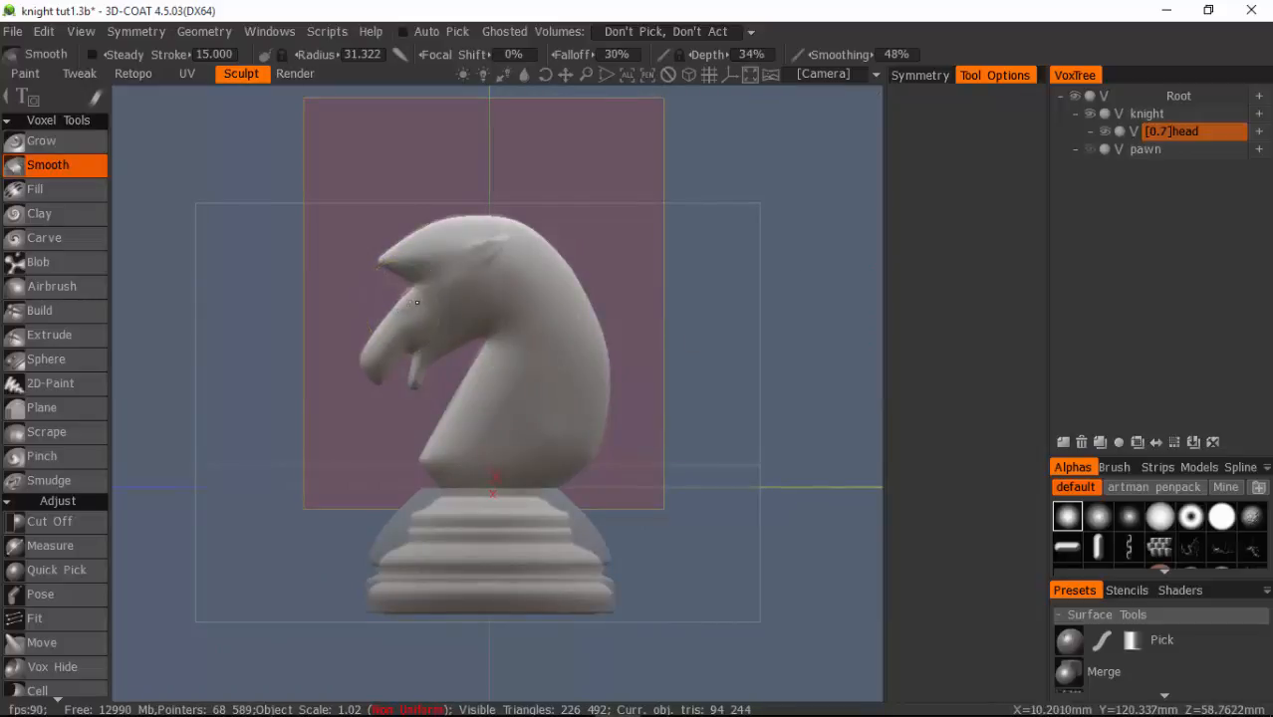
{"action": "mouse_move", "coordinate": [415, 281]}
{"action": "left_mouse_down"}
{"action": "mouse_move", "coordinate": [499, 270]}
{"action": "mouse_move", "coordinate": [429, 271]}
{"action": "left_mouse_up"}
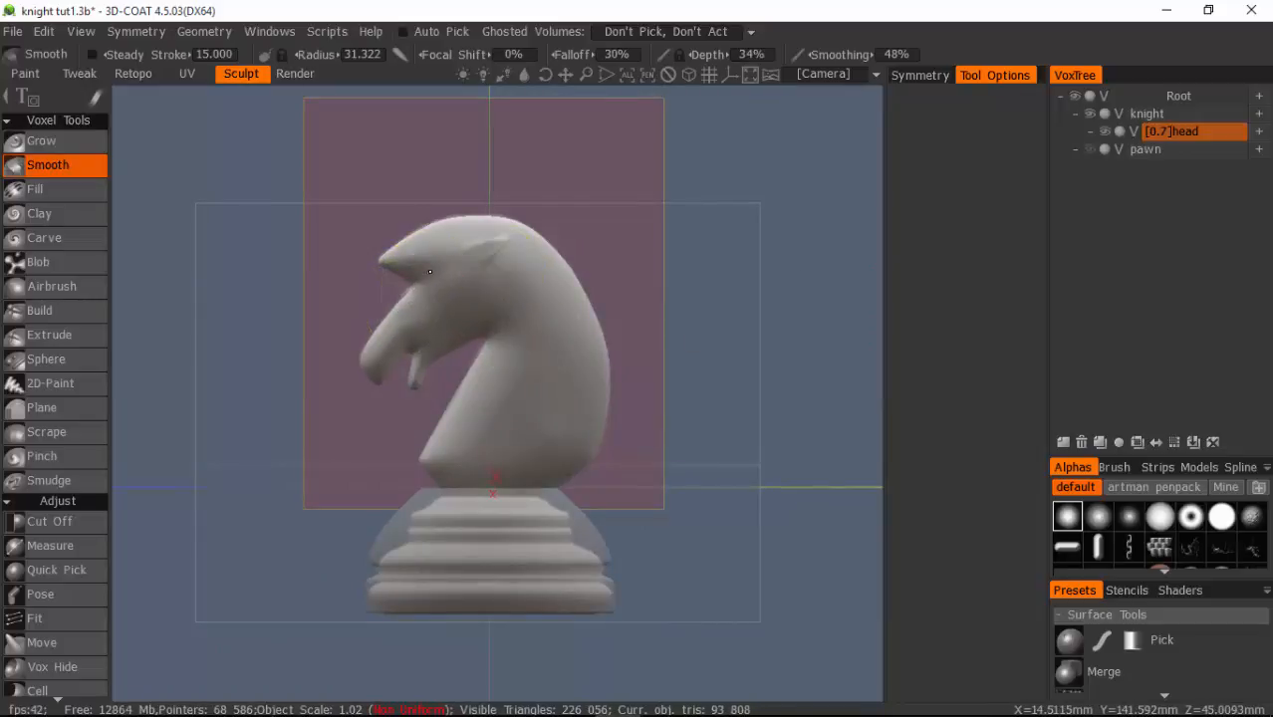
{"action": "left_click_drag", "start_coordinate": [525, 276], "coordinate": [428, 249]}
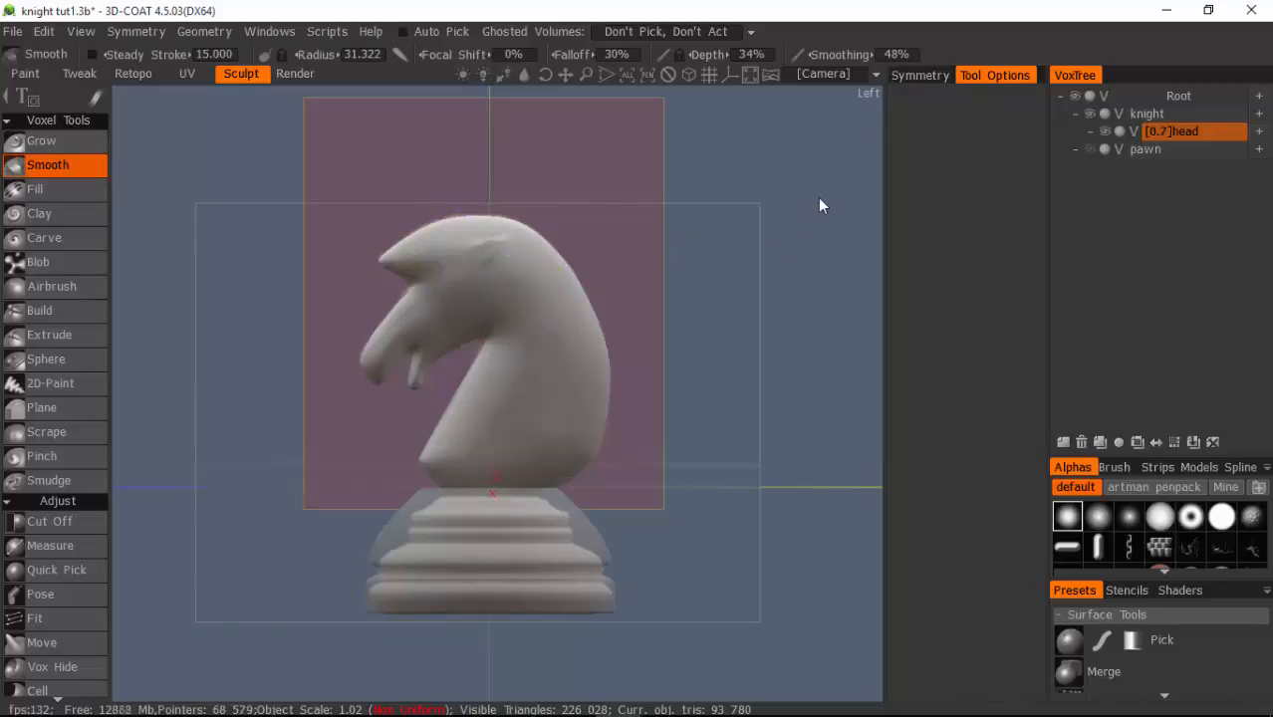
Open the QuickAccess tool palette with the head viewed from above at an angle.
{"action": "left_click_drag", "start_coordinate": [819, 205], "coordinate": [767, 341]}
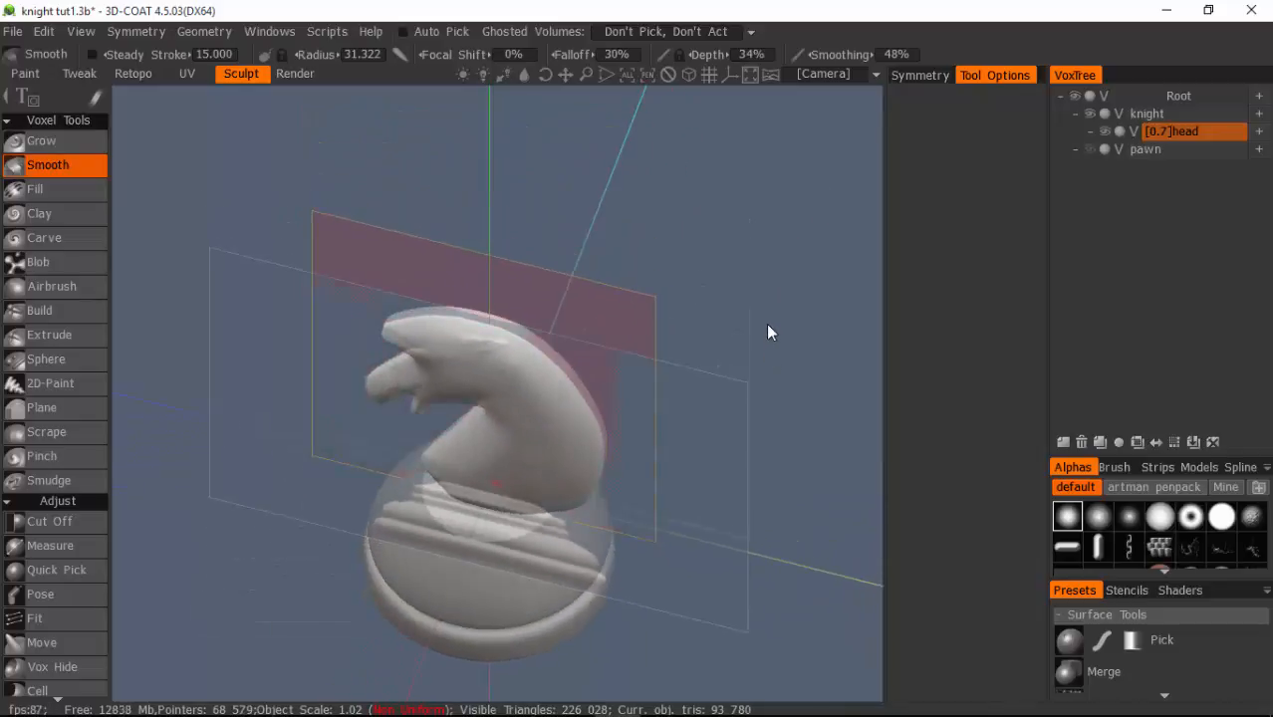
{"action": "key", "text": "space"}
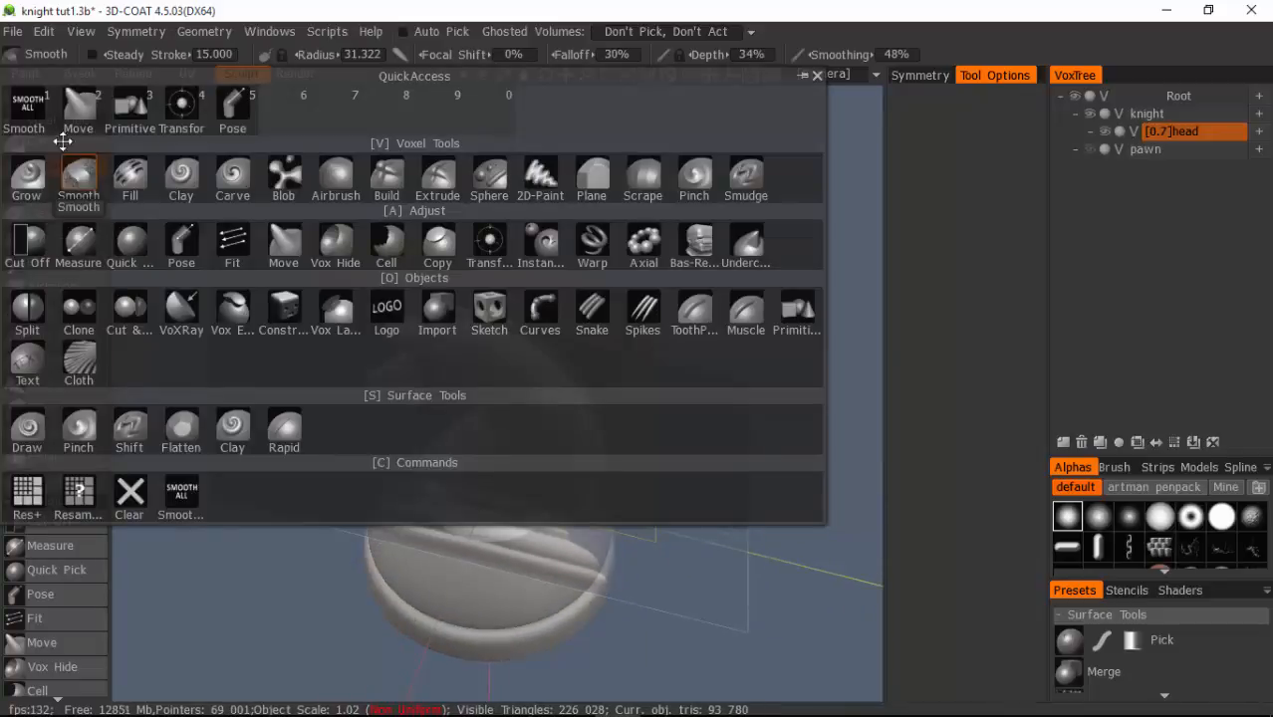
Pull an ear out of the upper side of the horse head with the Move brush at a radius of 12.258.
{"action": "left_click", "coordinate": [71, 103]}
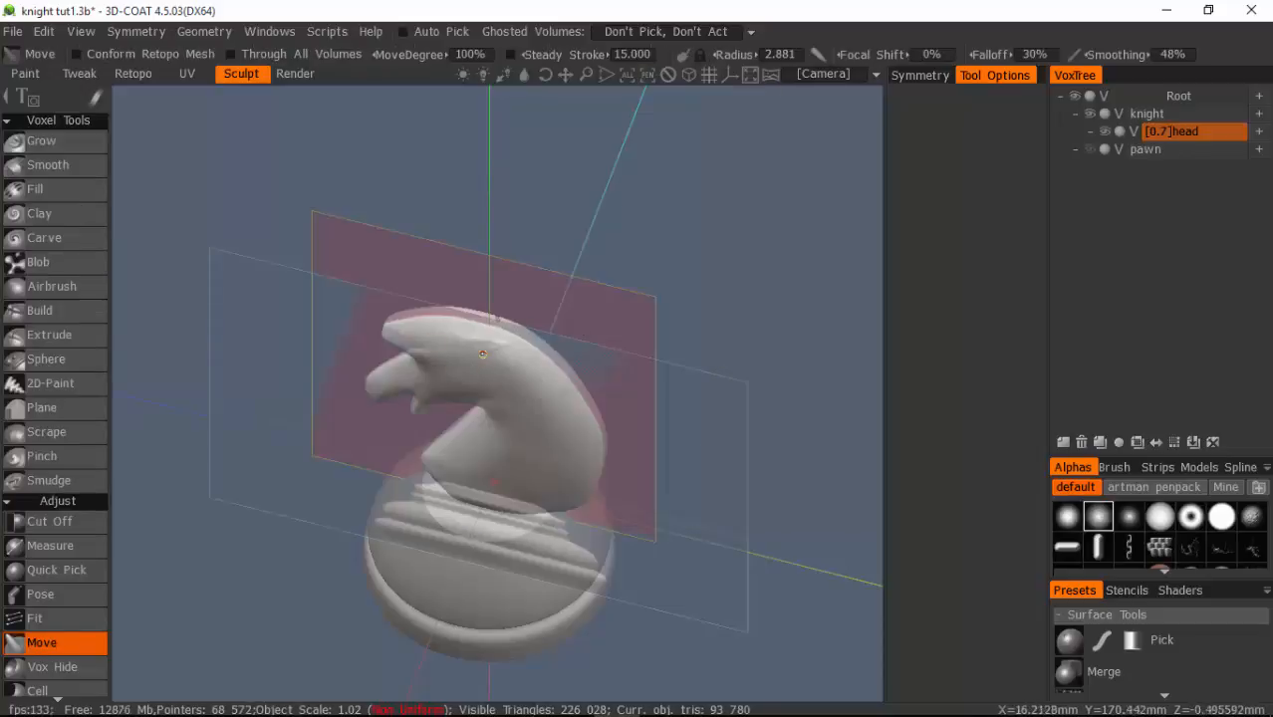
{"action": "right_click", "coordinate": [482, 354]}
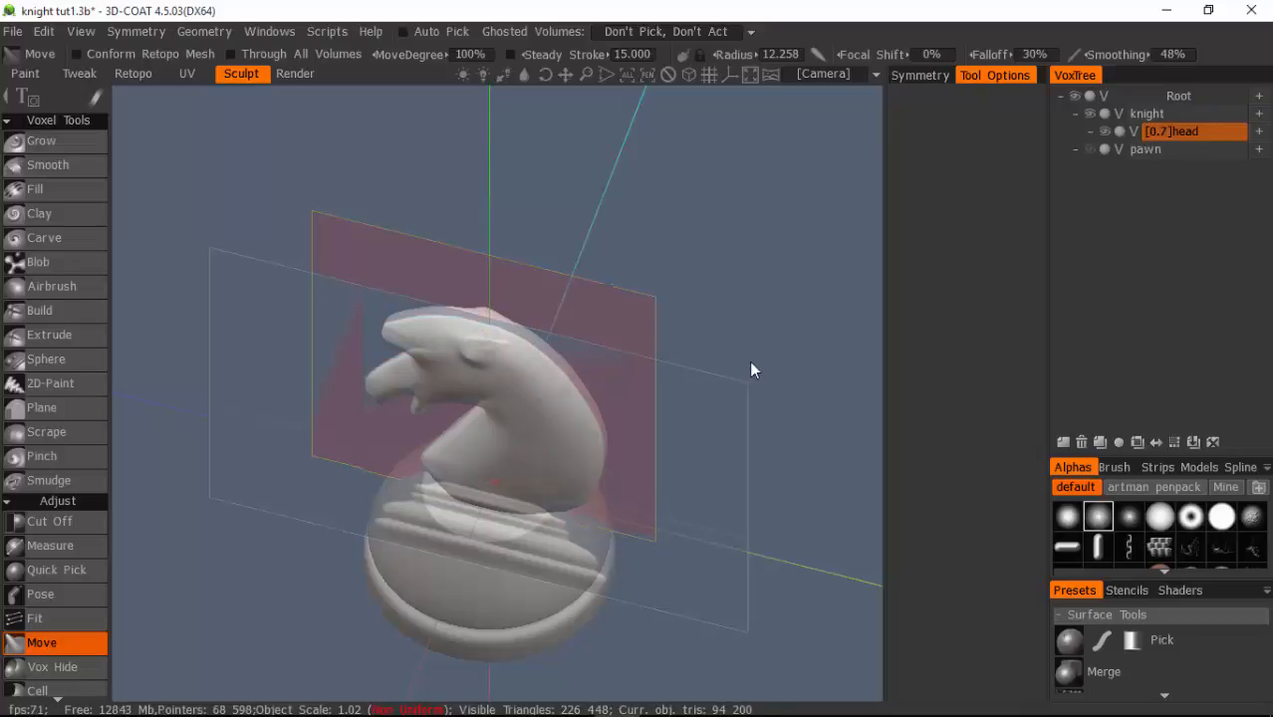
{"action": "mouse_move", "coordinate": [750, 370]}
{"action": "middle_mouse_down"}
{"action": "mouse_move", "coordinate": [799, 349]}
{"action": "mouse_move", "coordinate": [826, 397]}
{"action": "mouse_move", "coordinate": [756, 553]}
{"action": "mouse_move", "coordinate": [711, 551]}
{"action": "mouse_move", "coordinate": [716, 520]}
{"action": "middle_mouse_up"}
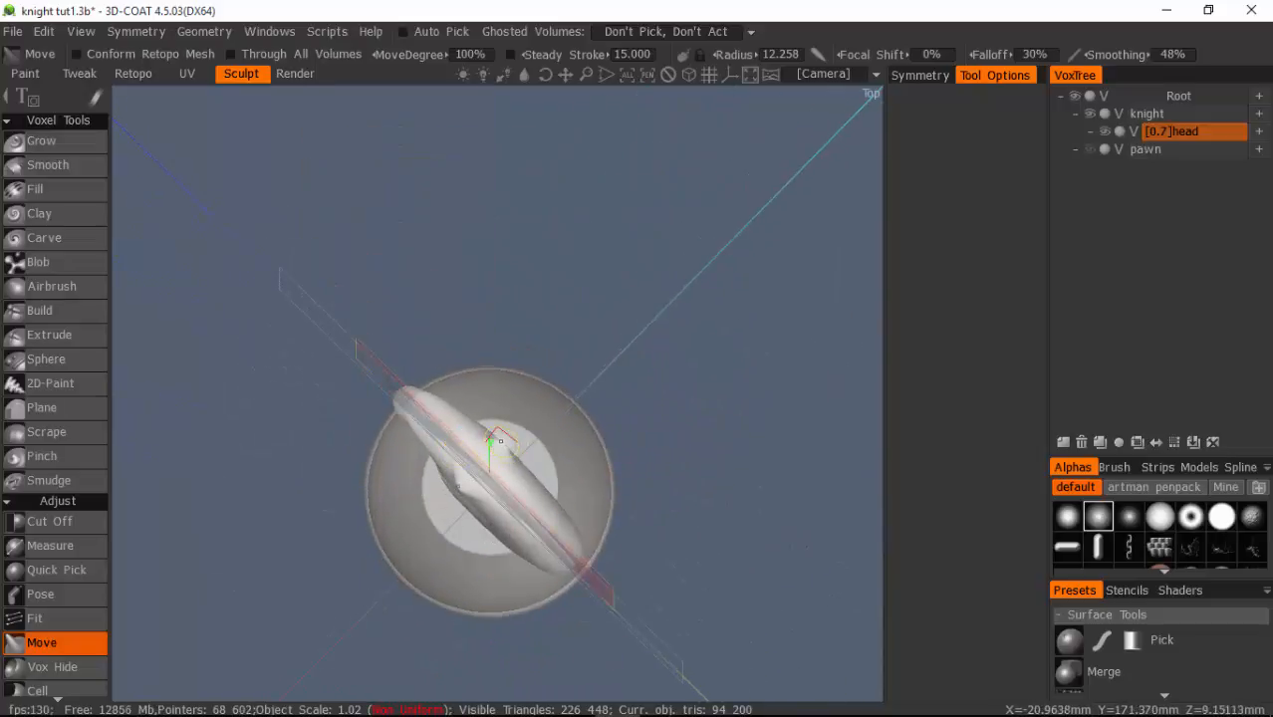
{"action": "middle_click_drag", "start_coordinate": [679, 460], "coordinate": [803, 241]}
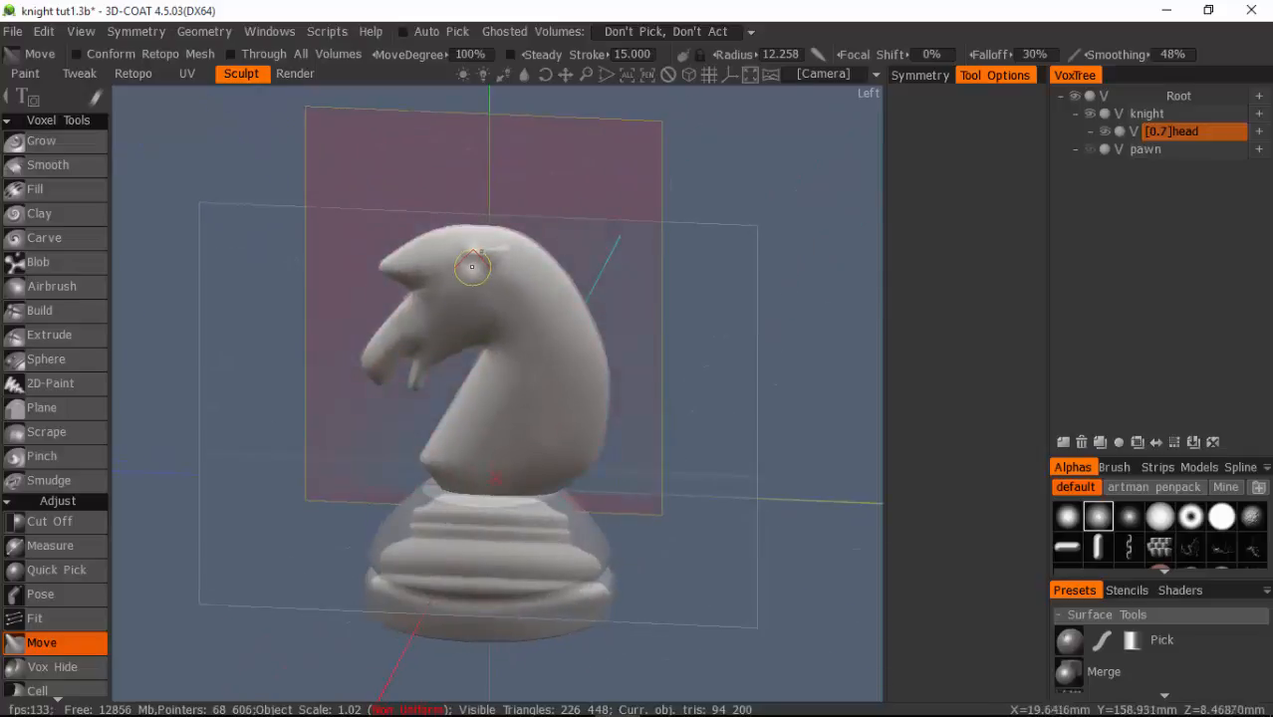
{"action": "left_click_drag", "start_coordinate": [473, 260], "coordinate": [473, 256]}
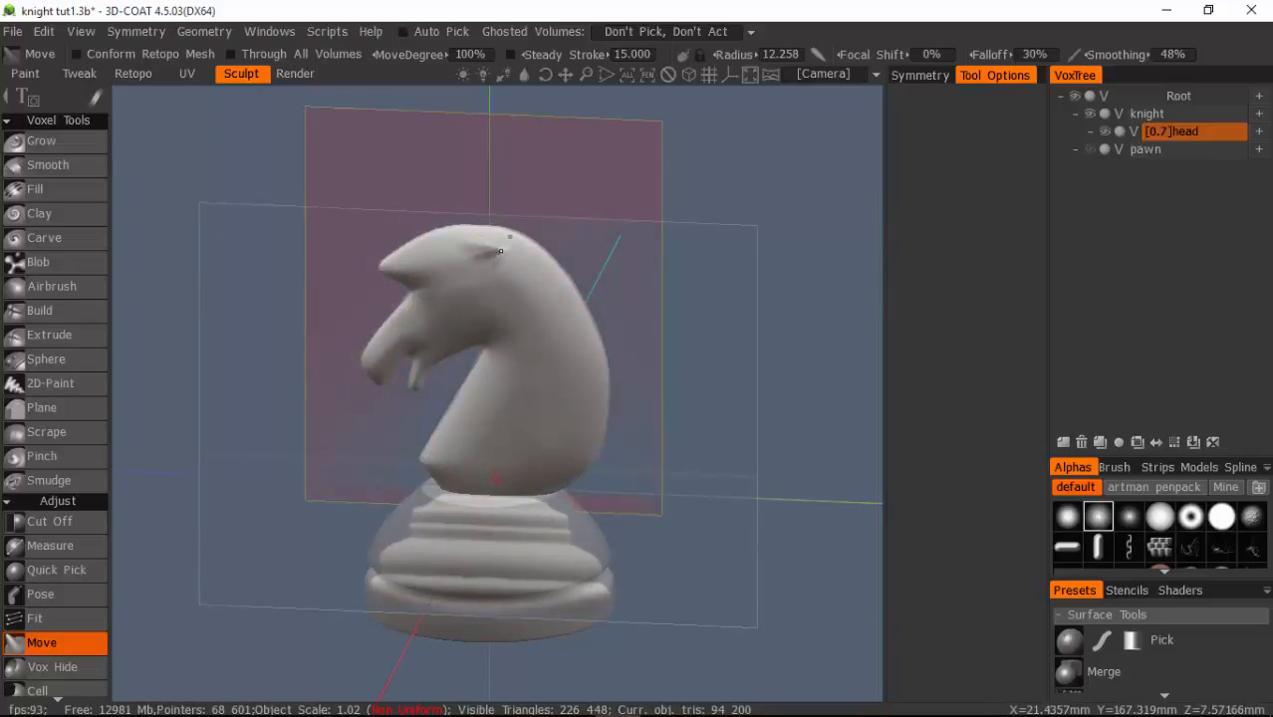
{"action": "left_click_drag", "start_coordinate": [481, 258], "coordinate": [485, 258]}
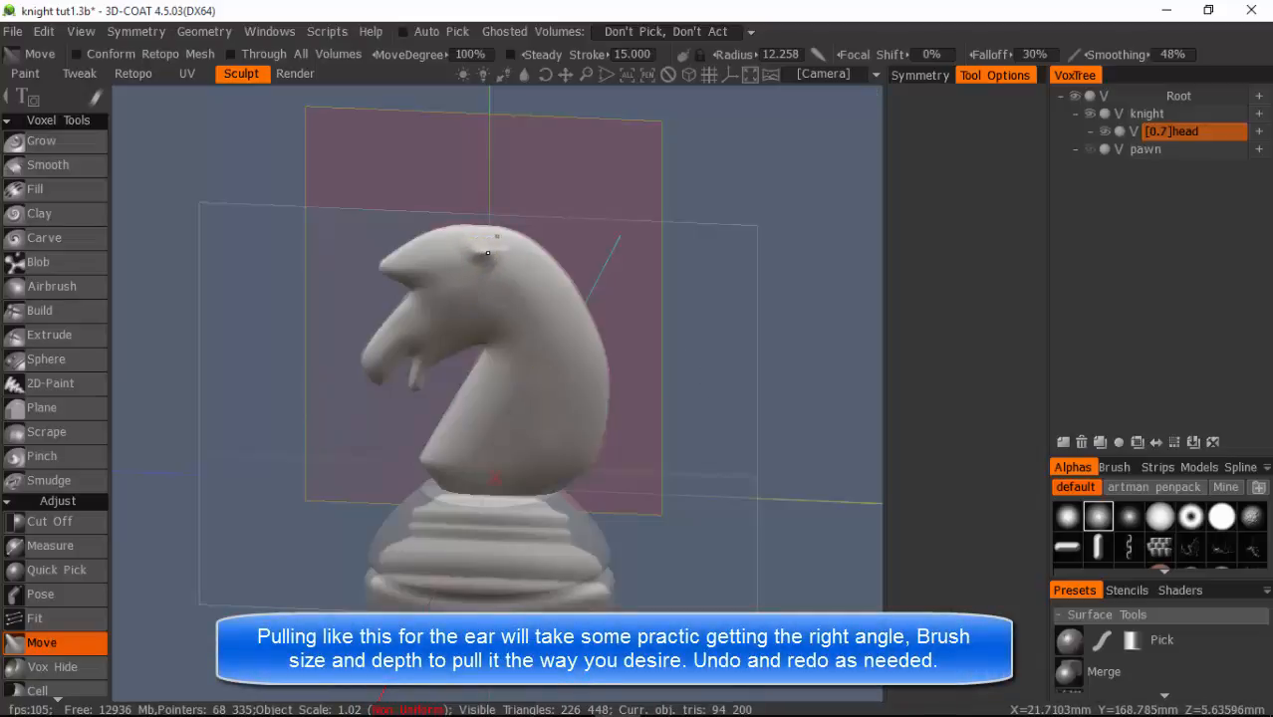
{"action": "left_click_drag", "start_coordinate": [494, 250], "coordinate": [495, 250]}
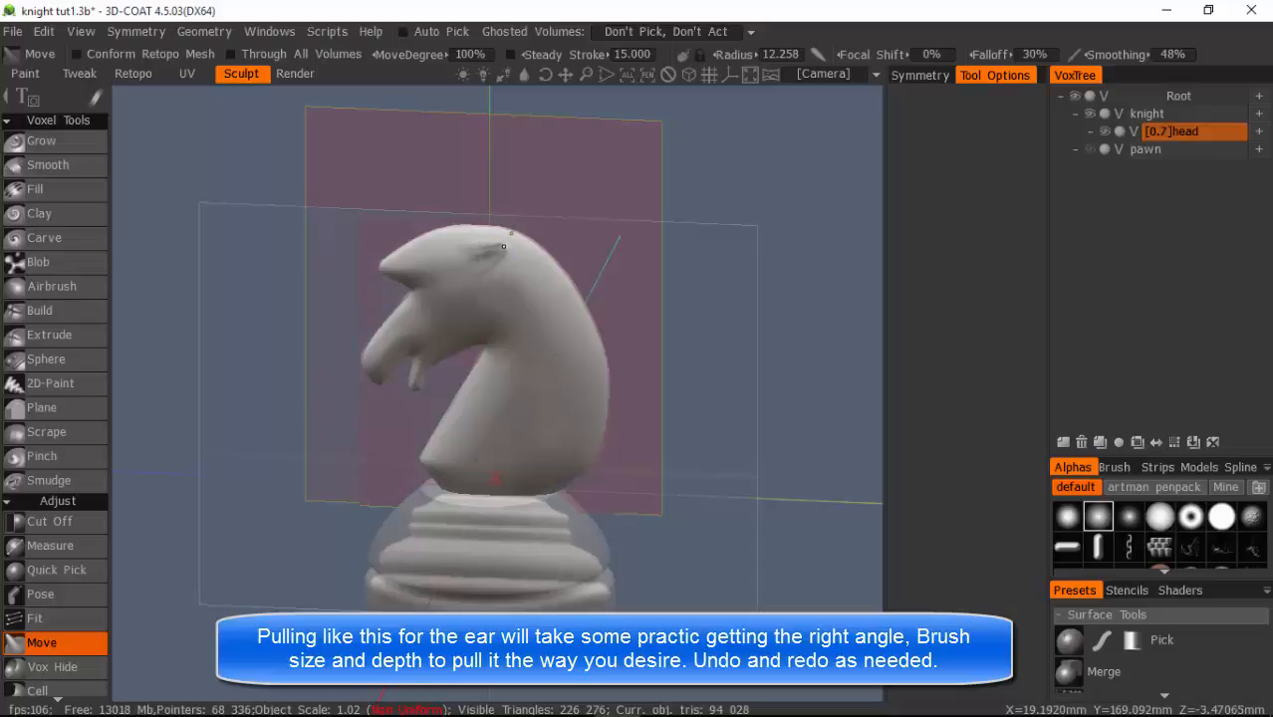
{"action": "left_click_drag", "start_coordinate": [719, 188], "coordinate": [425, 347]}
{"action": "mouse_move", "coordinate": [431, 356]}
{"action": "left_mouse_down"}
{"action": "mouse_move", "coordinate": [400, 332]}
{"action": "mouse_move", "coordinate": [570, 307]}
{"action": "mouse_move", "coordinate": [654, 272]}
{"action": "mouse_move", "coordinate": [638, 327]}
{"action": "left_mouse_up"}
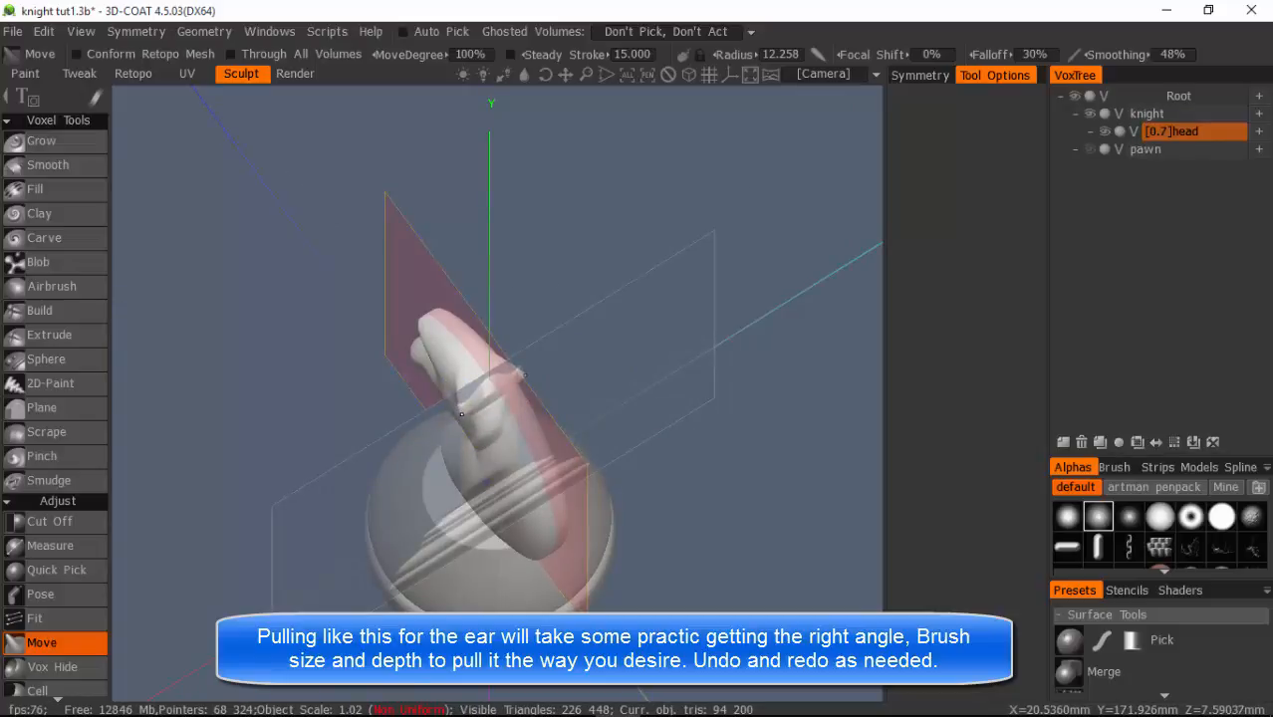
{"action": "mouse_move", "coordinate": [647, 458]}
{"action": "left_mouse_down"}
{"action": "mouse_move", "coordinate": [692, 444]}
{"action": "mouse_move", "coordinate": [828, 319]}
{"action": "mouse_move", "coordinate": [823, 376]}
{"action": "mouse_move", "coordinate": [747, 477]}
{"action": "mouse_move", "coordinate": [652, 488]}
{"action": "mouse_move", "coordinate": [762, 426]}
{"action": "mouse_move", "coordinate": [853, 324]}
{"action": "mouse_move", "coordinate": [852, 303]}
{"action": "left_mouse_up"}
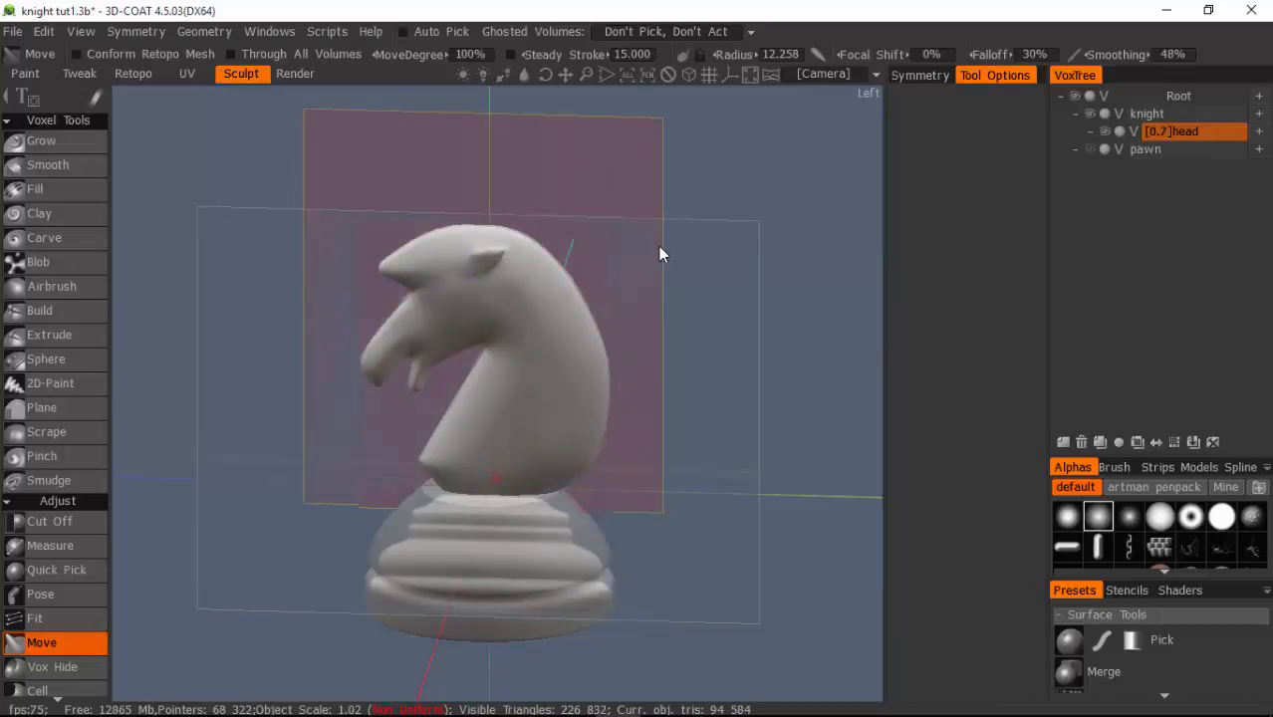
Hide all reference images in the viewport and close the image placement settings.
{"action": "left_click_drag", "start_coordinate": [741, 206], "coordinate": [710, 360]}
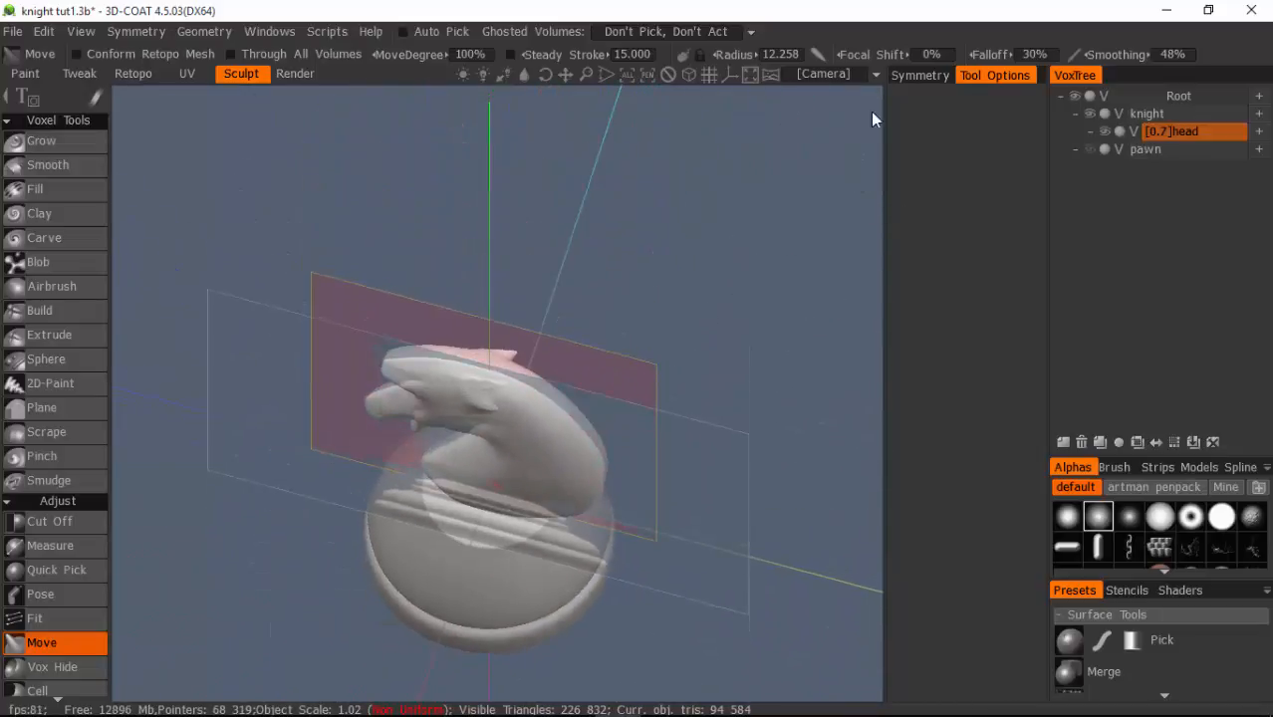
{"action": "left_click", "coordinate": [876, 75]}
{"action": "mouse_move", "coordinate": [840, 141]}
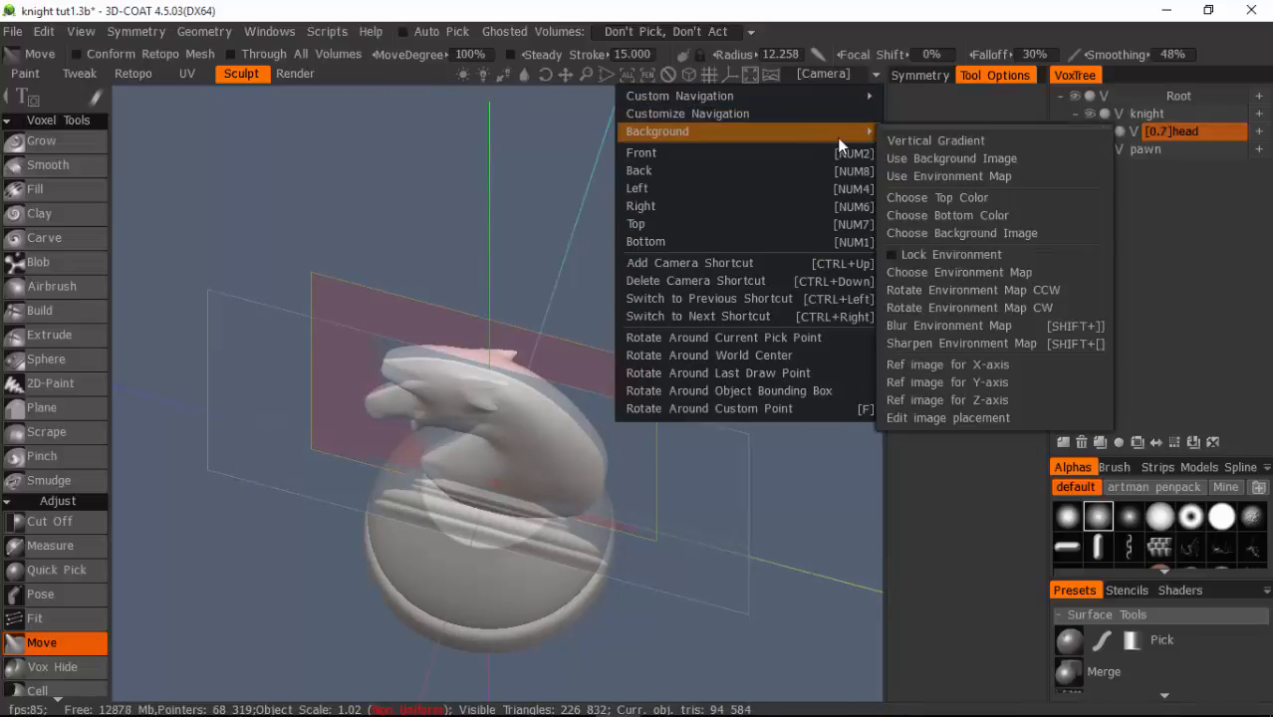
{"action": "left_click", "coordinate": [951, 418]}
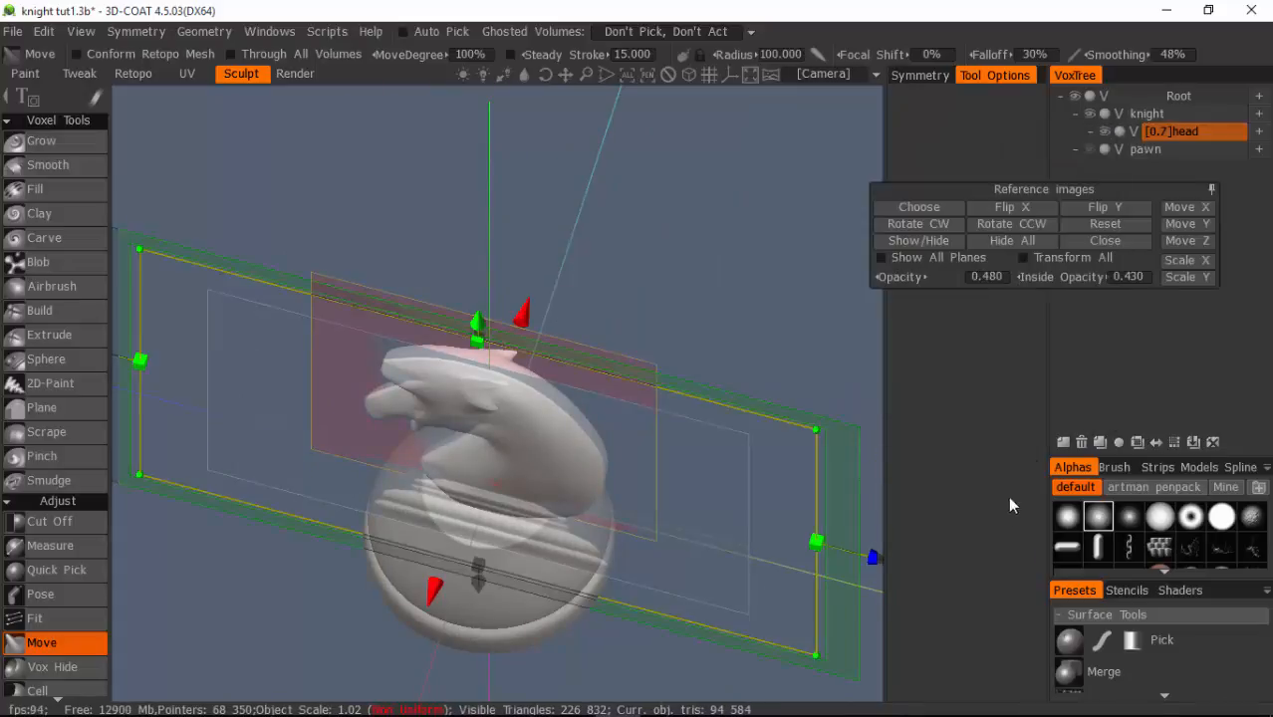
{"action": "left_click", "coordinate": [1003, 240]}
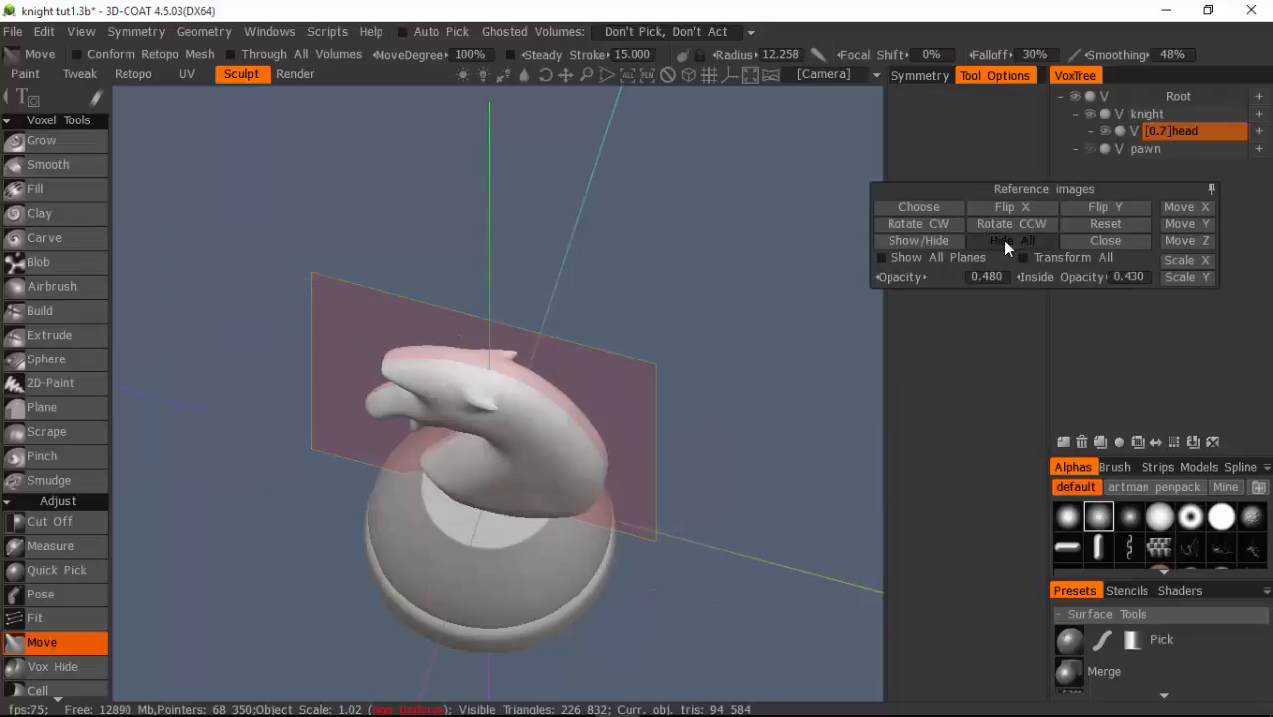
{"action": "left_click_drag", "start_coordinate": [764, 572], "coordinate": [801, 400]}
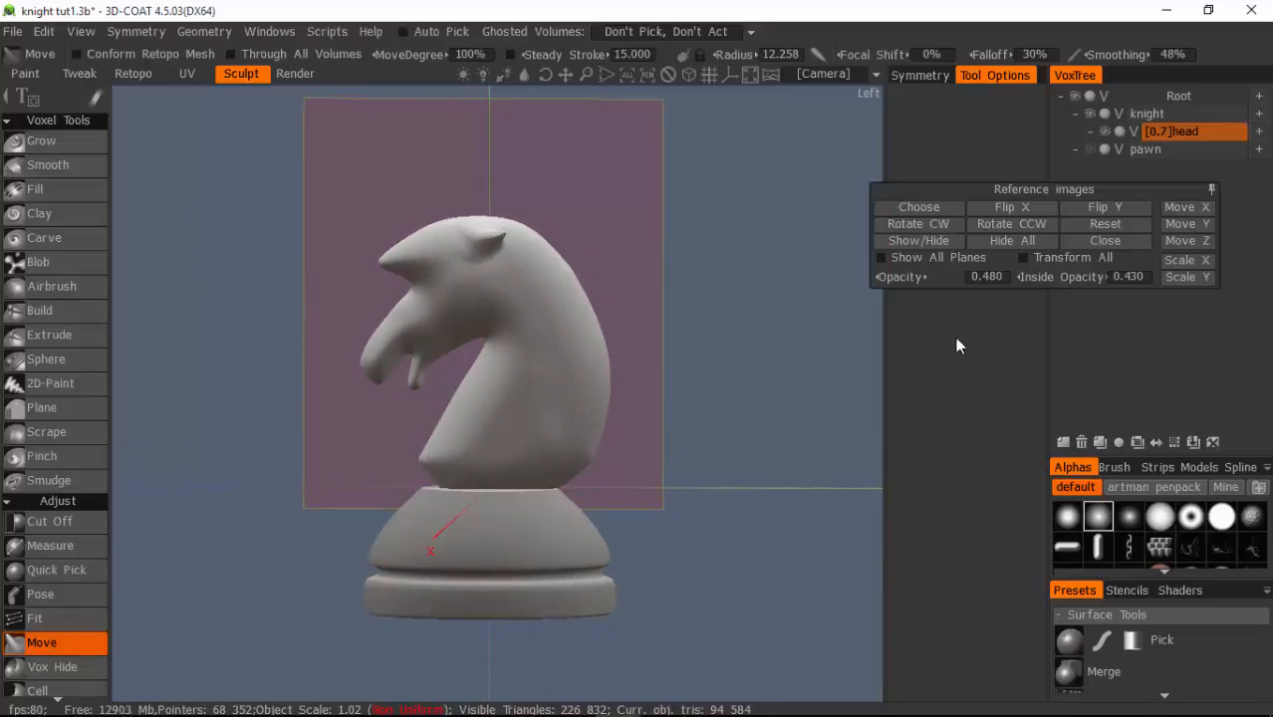
{"action": "left_click", "coordinate": [1104, 241]}
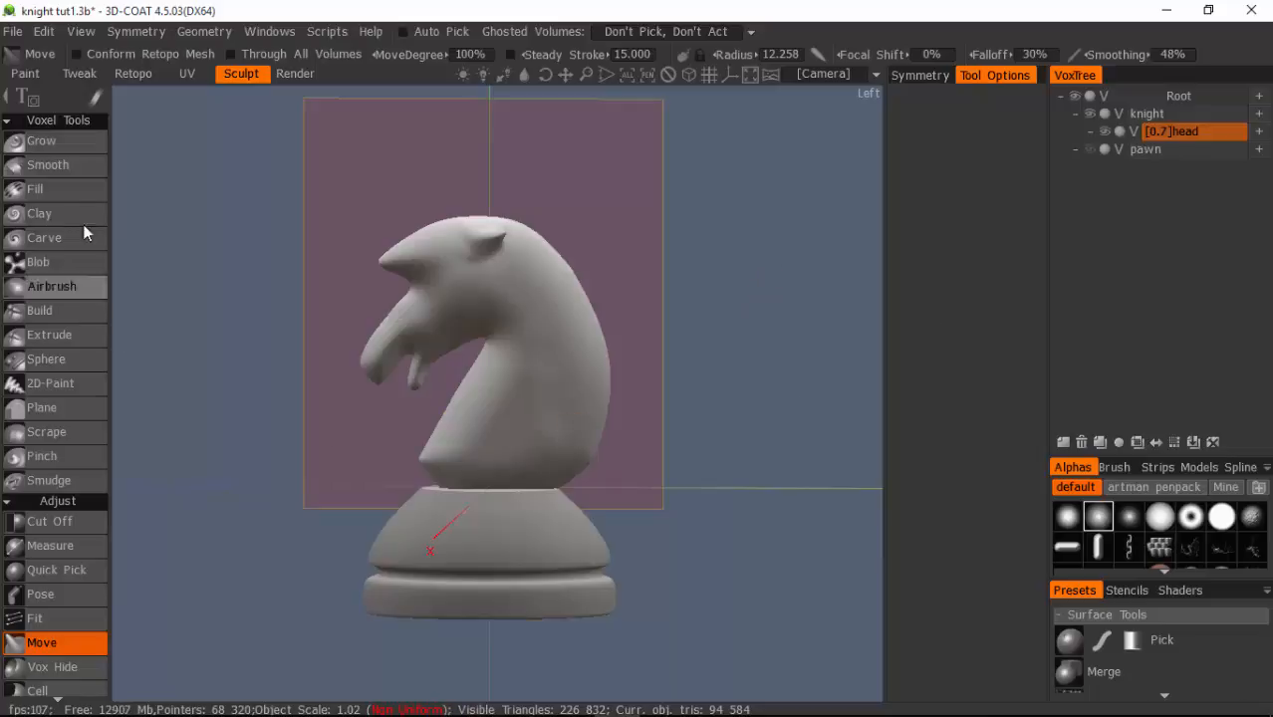
Smooth the area between the jaw and neck with the Smooth brush at a radius of 44.450.
{"action": "left_click", "coordinate": [57, 169]}
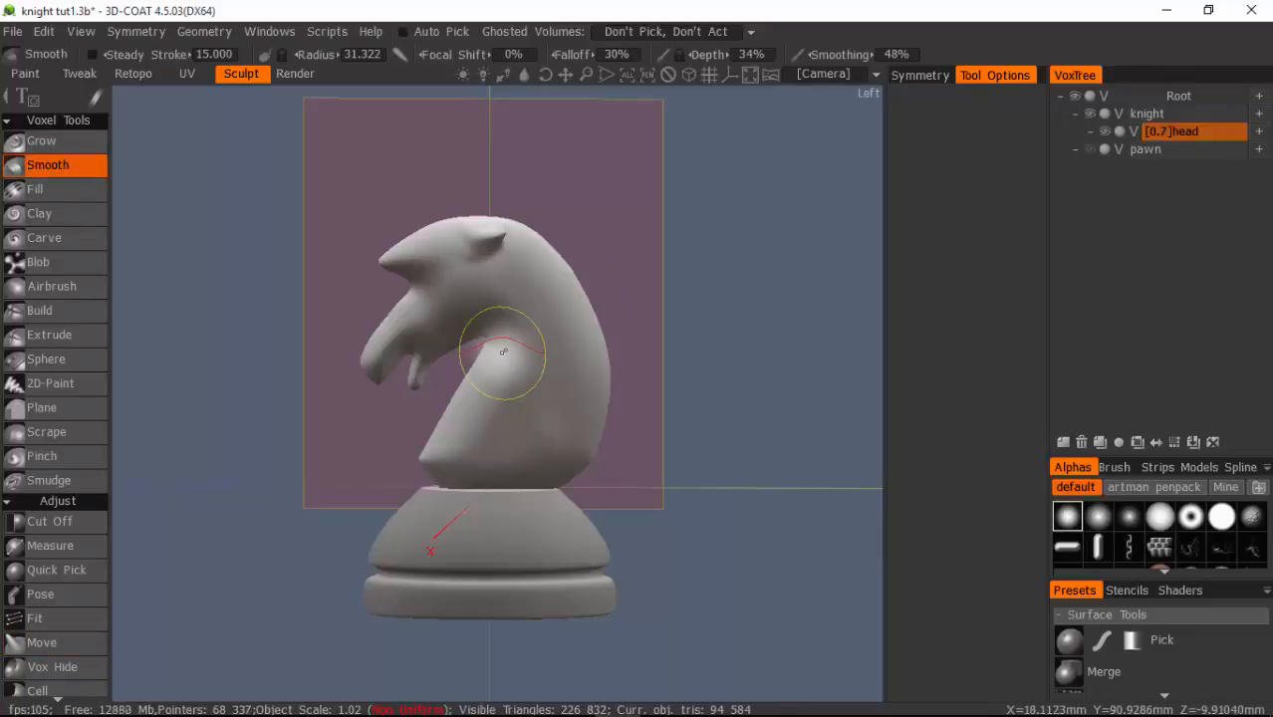
{"action": "right_click_drag", "start_coordinate": [524, 342], "coordinate": [540, 343]}
{"action": "left_click_drag", "start_coordinate": [515, 319], "coordinate": [521, 316]}
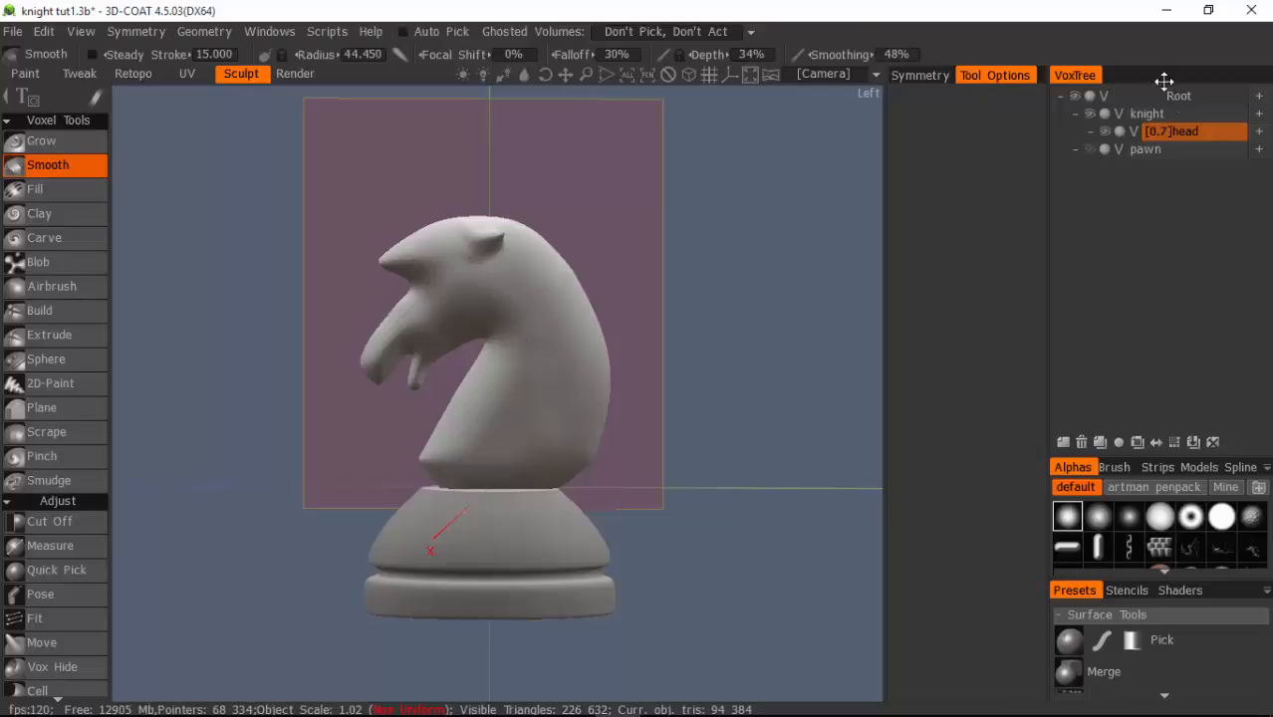
Resample the head volume with a density modulation factor of 0.7 and Smooth resampling quality.
{"action": "right_click", "coordinate": [1201, 132]}
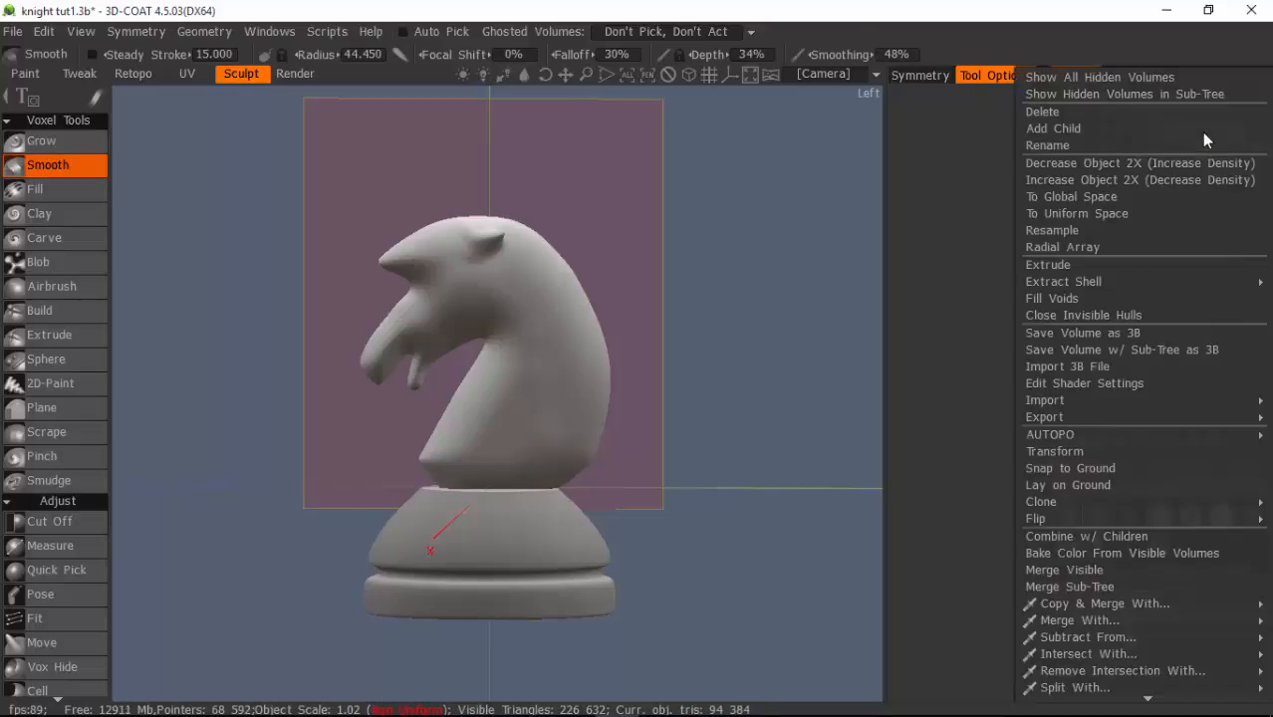
{"action": "left_click", "coordinate": [1051, 231]}
{"action": "left_click", "coordinate": [706, 411]}
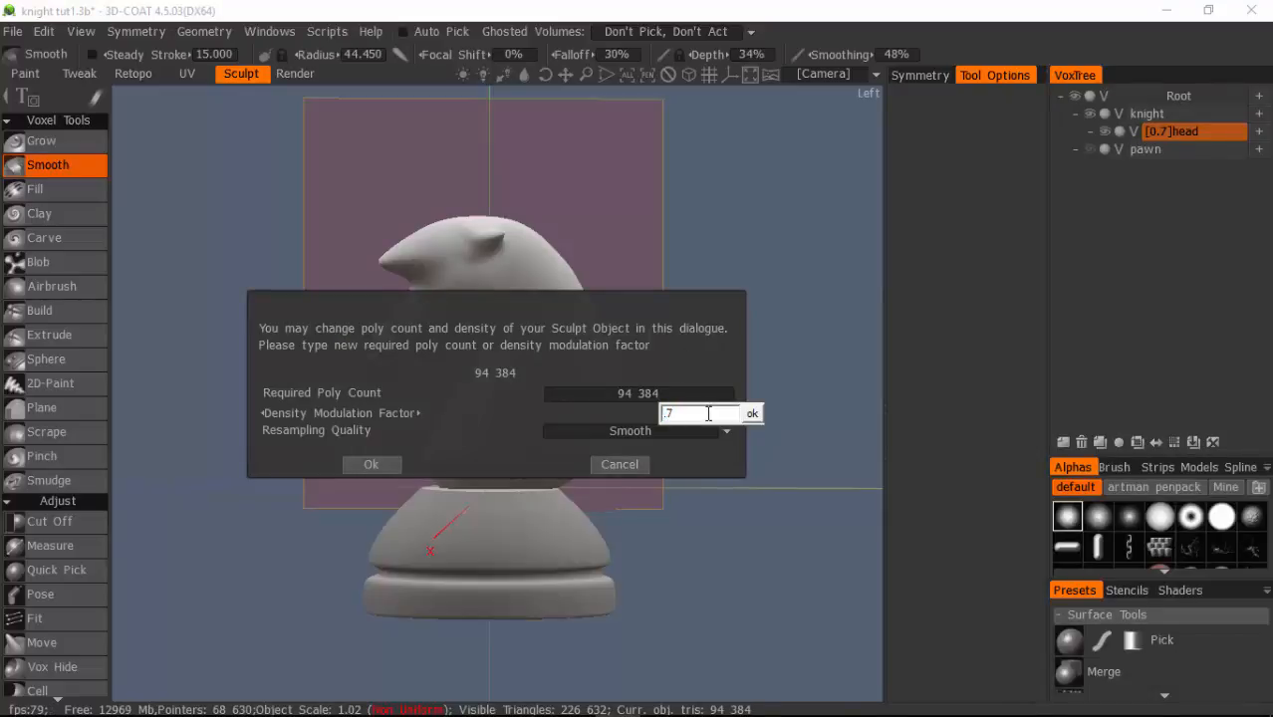
{"action": "type", "text": ".7"}
{"action": "key", "text": "Return"}
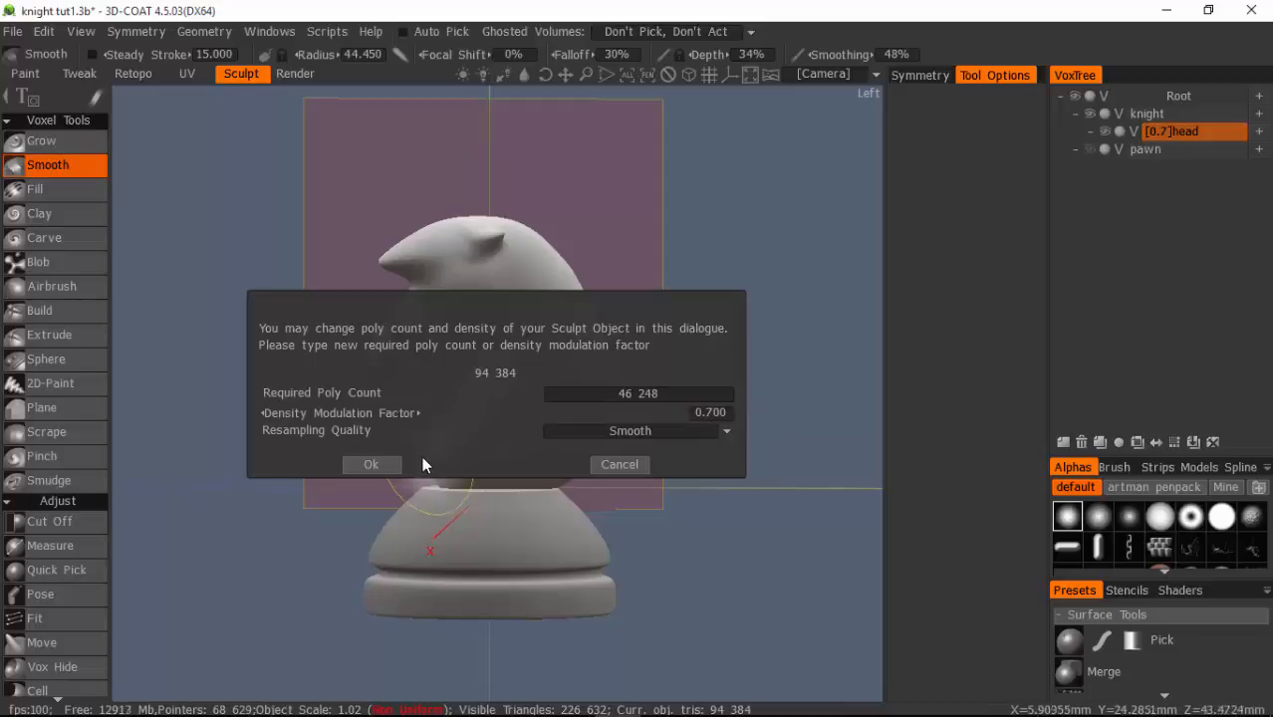
{"action": "left_click", "coordinate": [351, 464]}
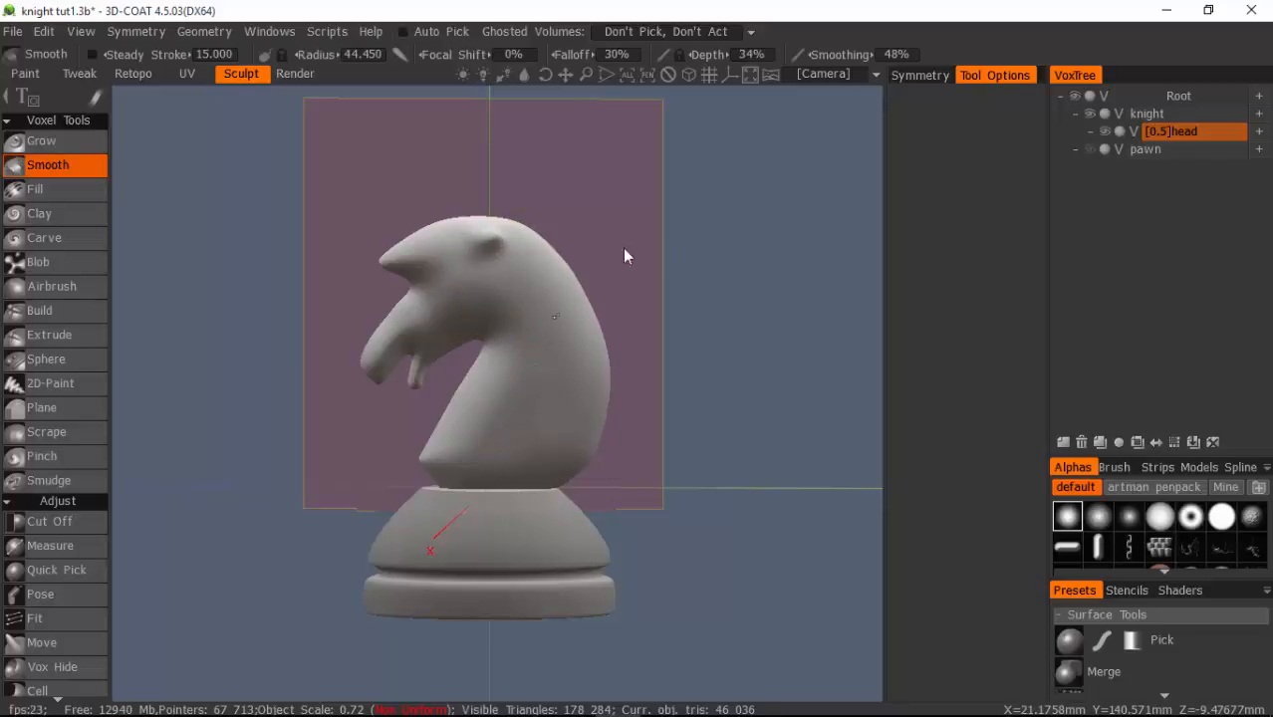
Pull the ear further outward and up toward the back of the head with the Move brush at a radius of 12.258.
{"action": "mouse_move", "coordinate": [803, 259]}
{"action": "left_mouse_down"}
{"action": "mouse_move", "coordinate": [554, 366]}
{"action": "mouse_move", "coordinate": [673, 346]}
{"action": "mouse_move", "coordinate": [642, 398]}
{"action": "mouse_move", "coordinate": [557, 399]}
{"action": "left_mouse_up"}
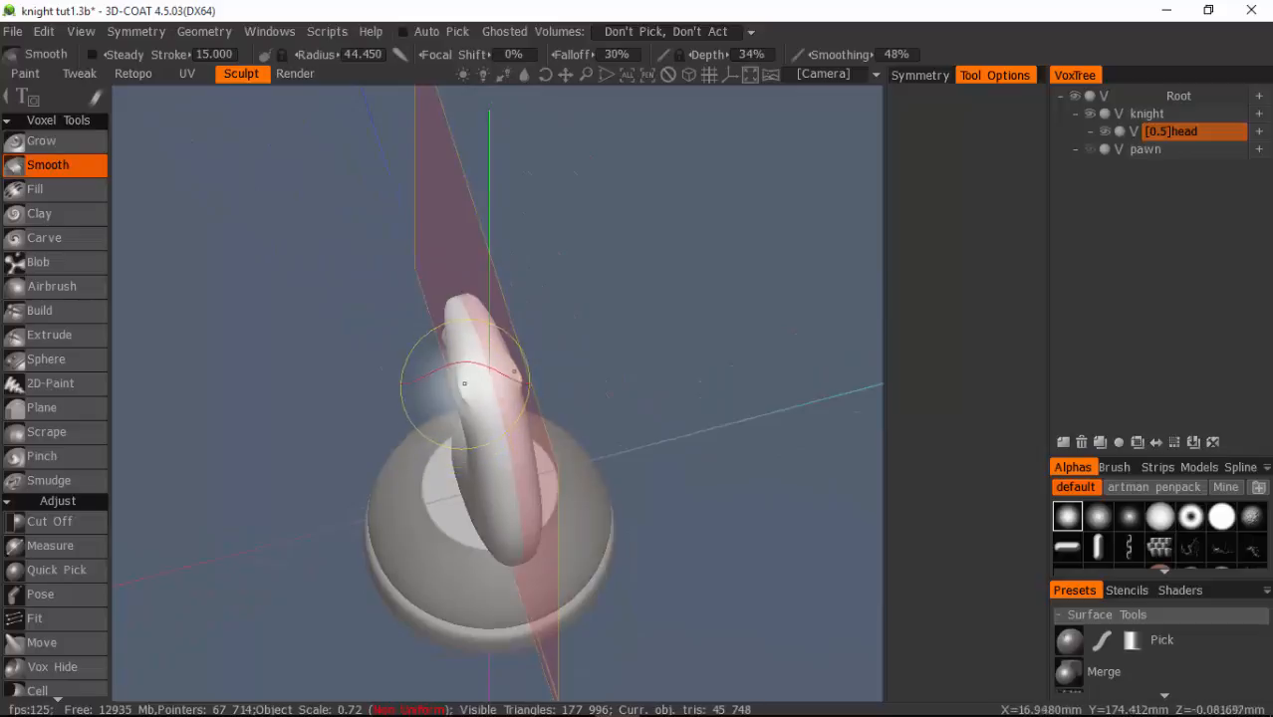
{"action": "key", "text": "space"}
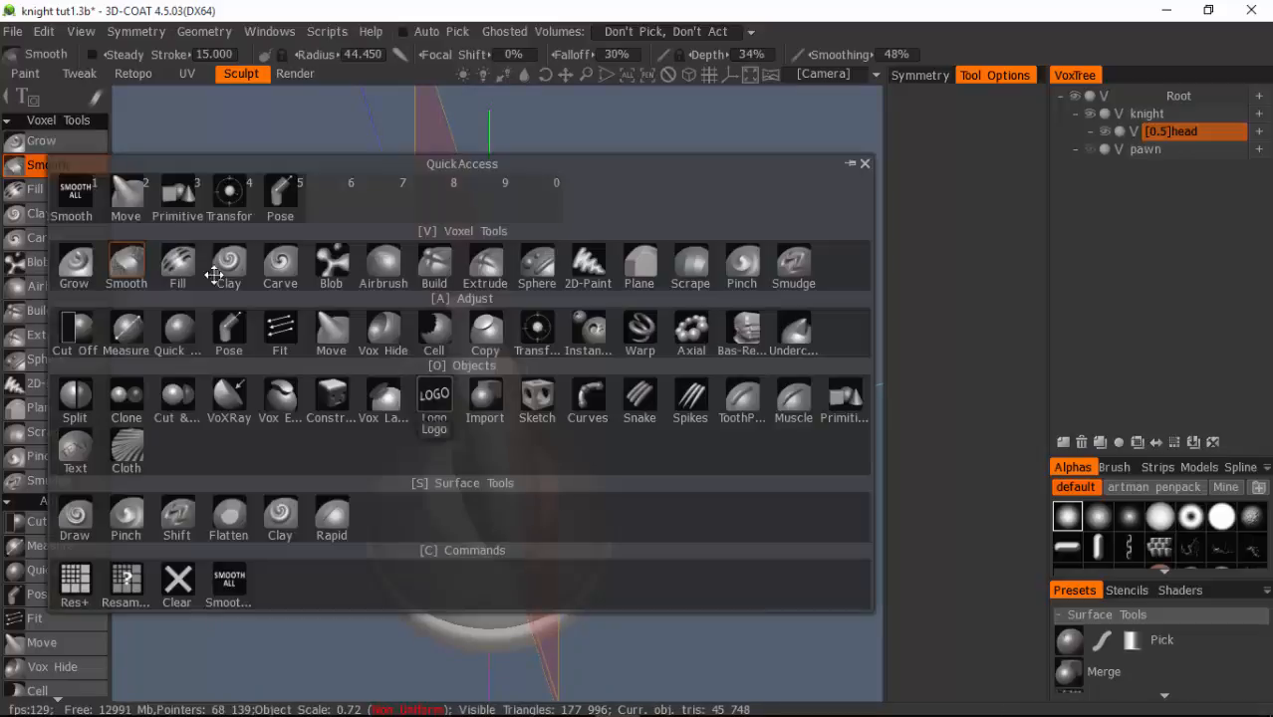
{"action": "left_click", "coordinate": [125, 194]}
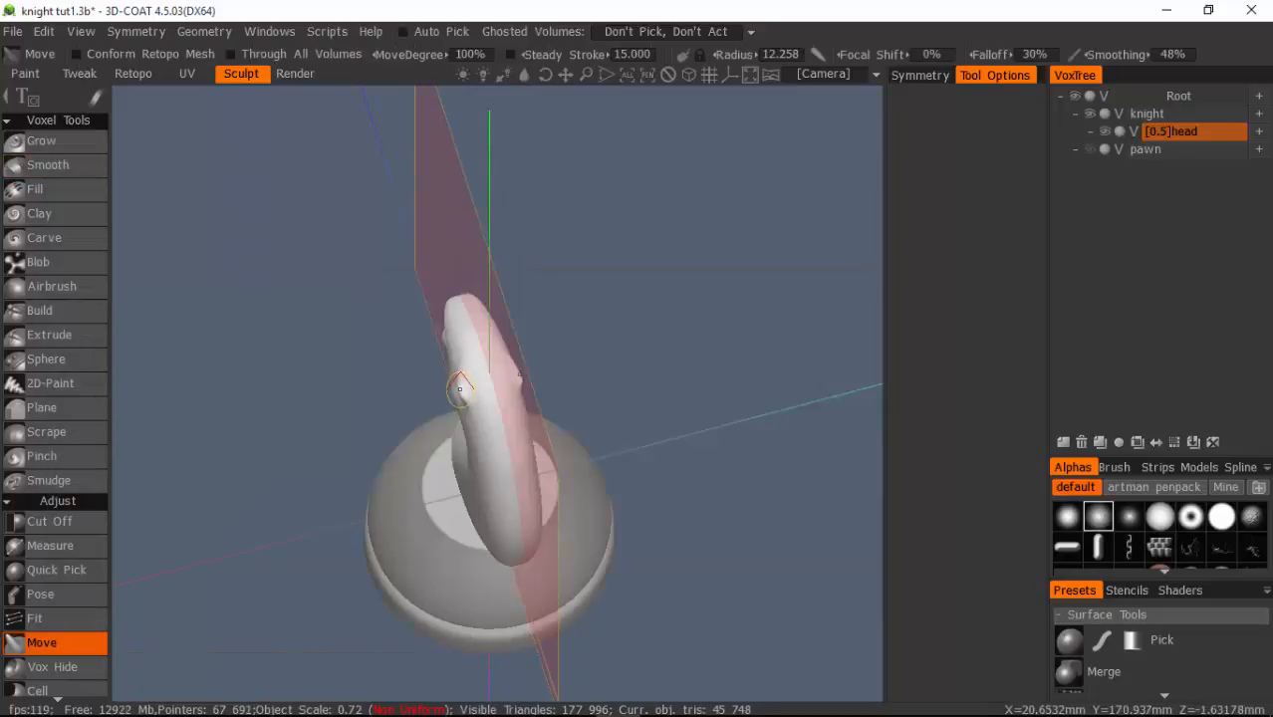
{"action": "left_click_drag", "start_coordinate": [459, 389], "coordinate": [456, 407]}
{"action": "mouse_move", "coordinate": [710, 450]}
{"action": "left_mouse_down"}
{"action": "mouse_move", "coordinate": [741, 446]}
{"action": "mouse_move", "coordinate": [847, 361]}
{"action": "mouse_move", "coordinate": [847, 340]}
{"action": "left_mouse_up"}
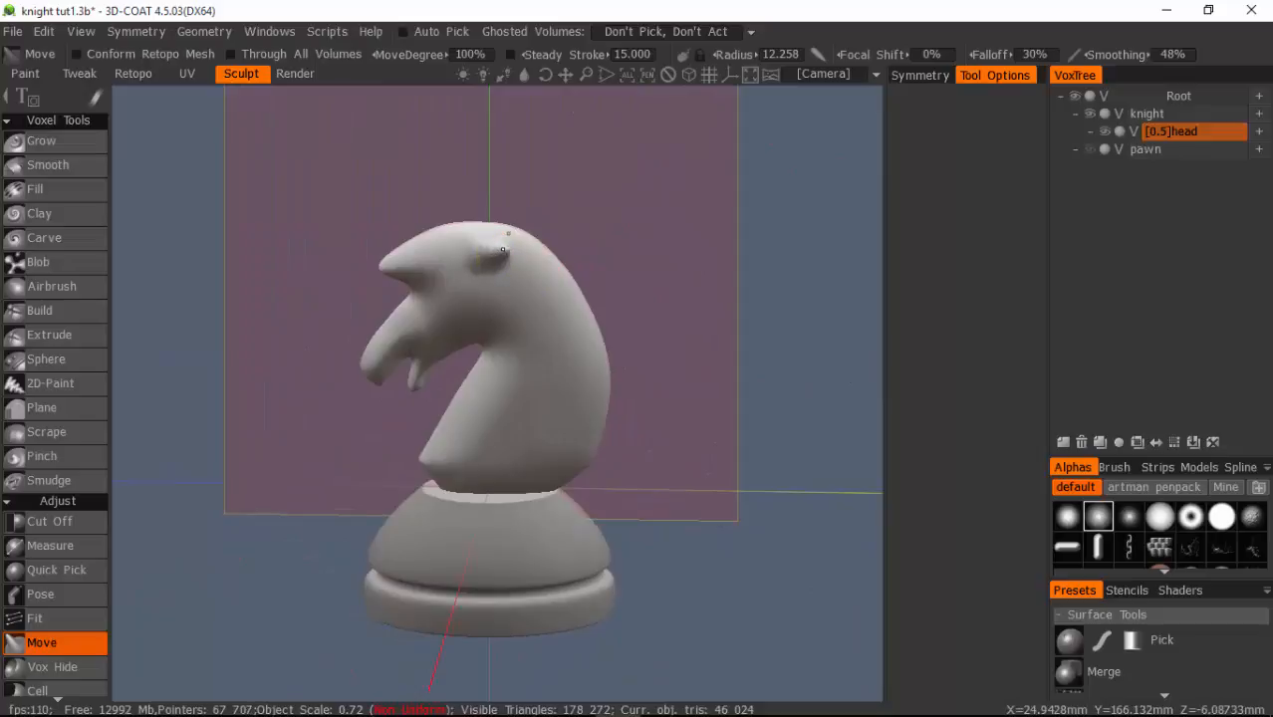
{"action": "left_click_drag", "start_coordinate": [502, 249], "coordinate": [509, 232]}
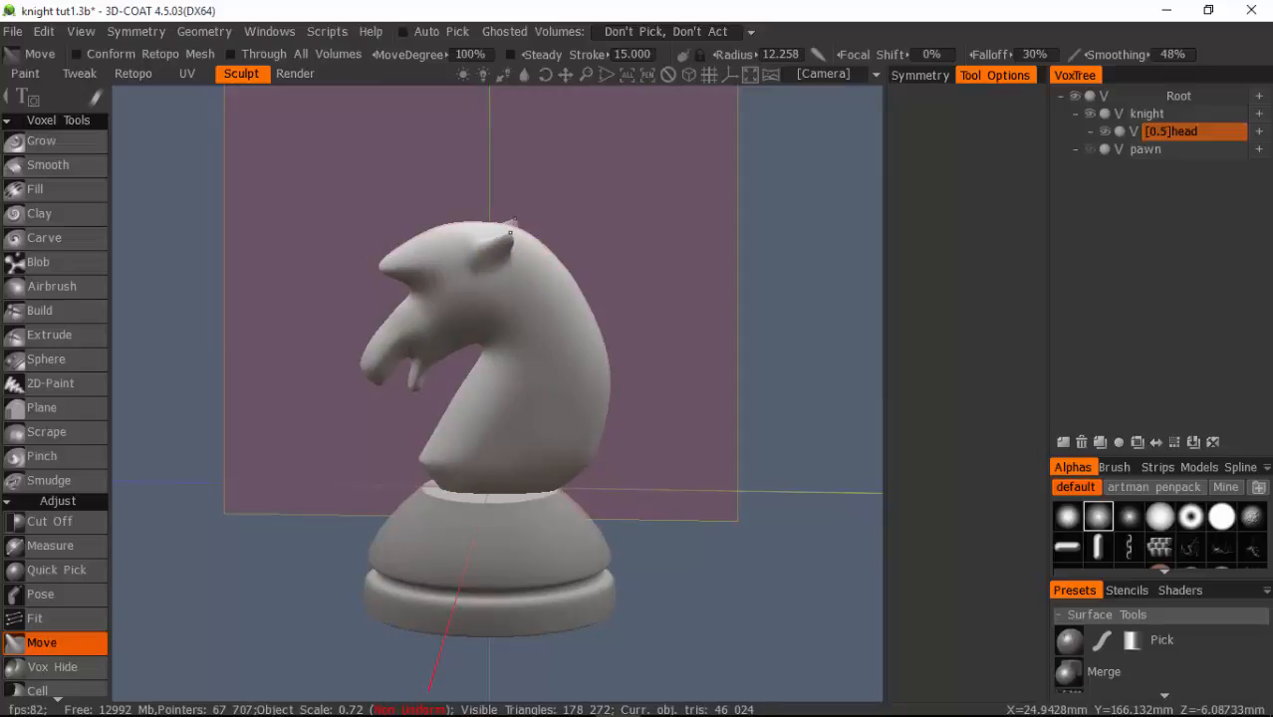
{"action": "left_click_drag", "start_coordinate": [808, 281], "coordinate": [755, 323]}
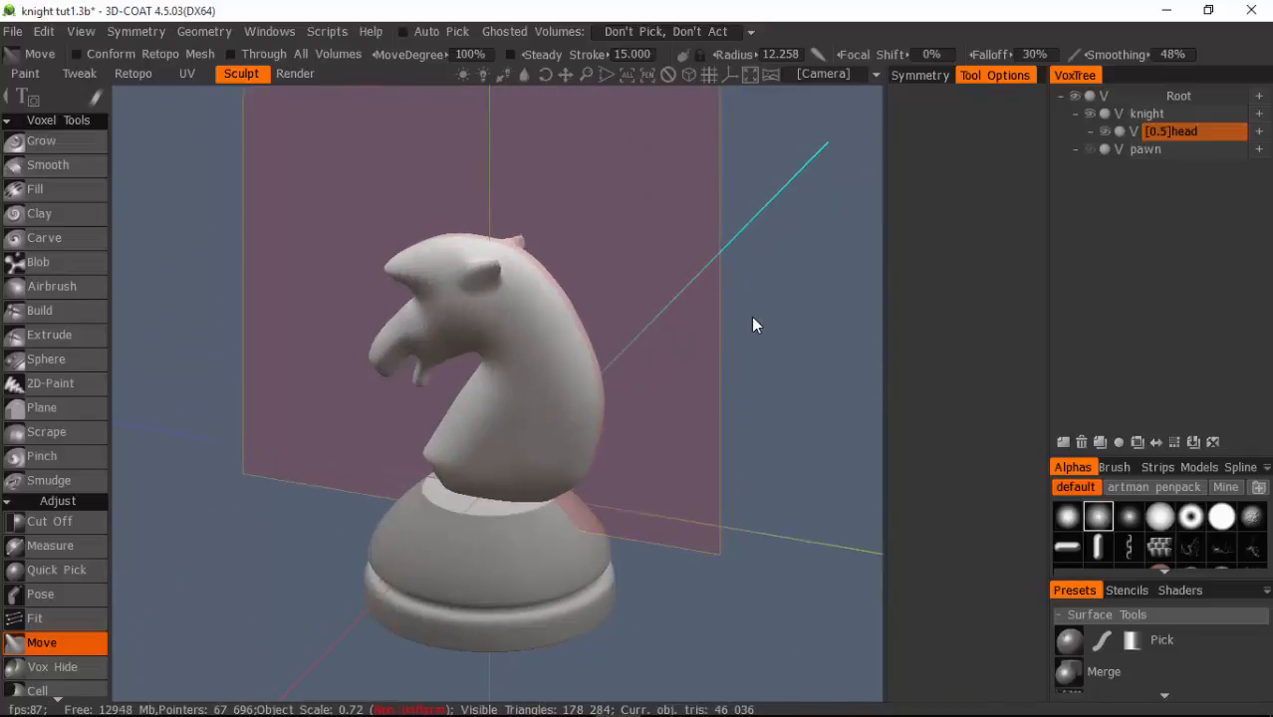
{"action": "scroll", "coordinate": [802, 207], "scroll_direction": "up", "scroll_amount": 3}
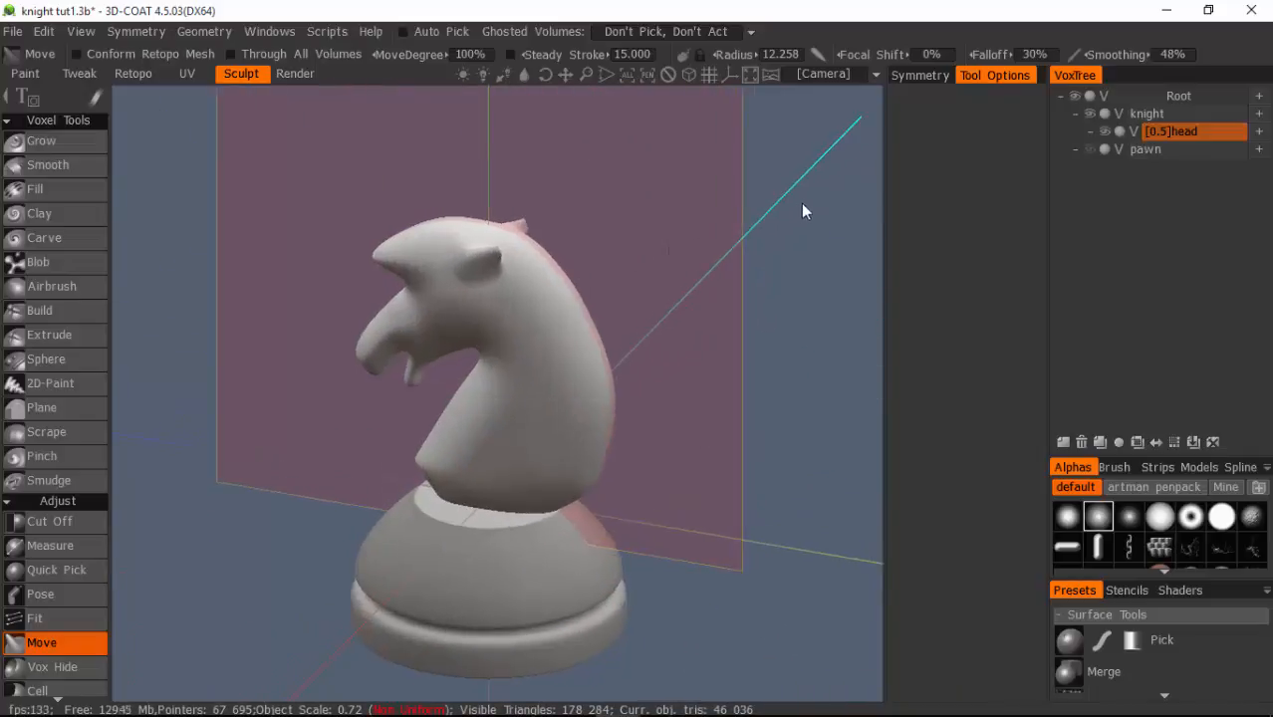
{"action": "left_click_drag", "start_coordinate": [731, 248], "coordinate": [363, 204]}
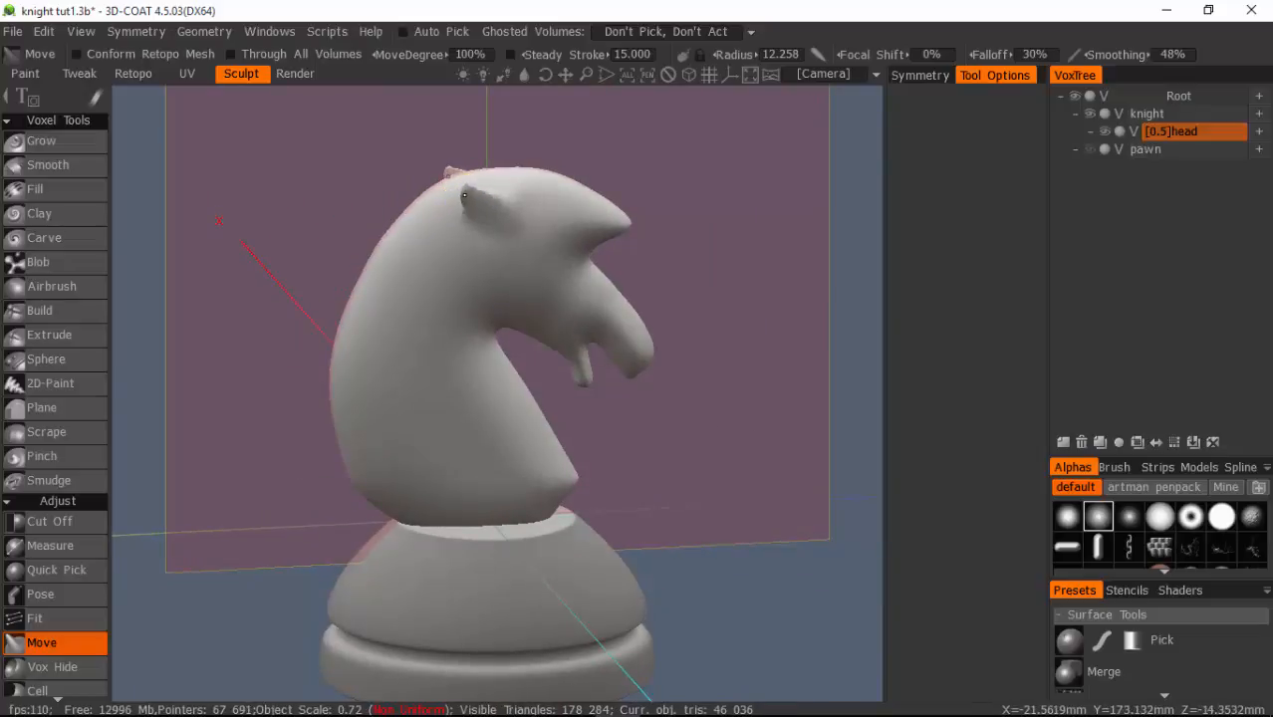
{"action": "left_click_drag", "start_coordinate": [727, 262], "coordinate": [789, 392]}
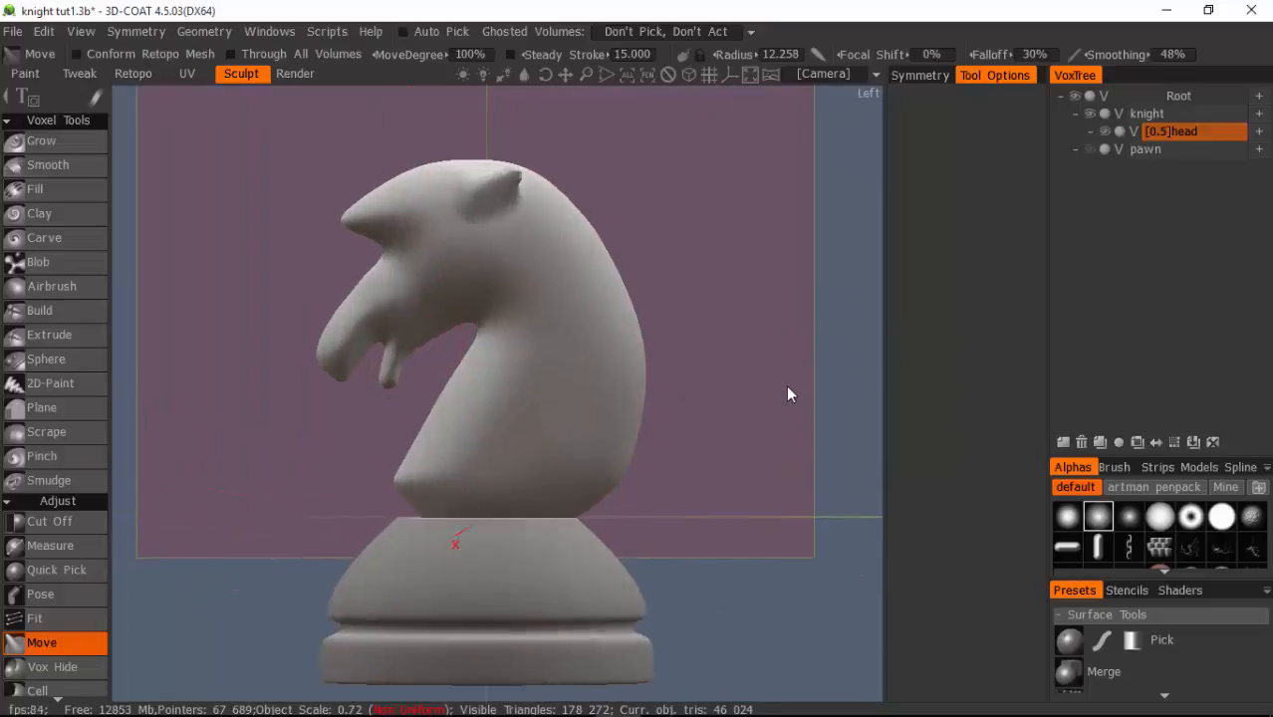
Resample the head volume to about twice its density.
{"action": "right_click", "coordinate": [1177, 130]}
{"action": "left_click", "coordinate": [991, 228]}
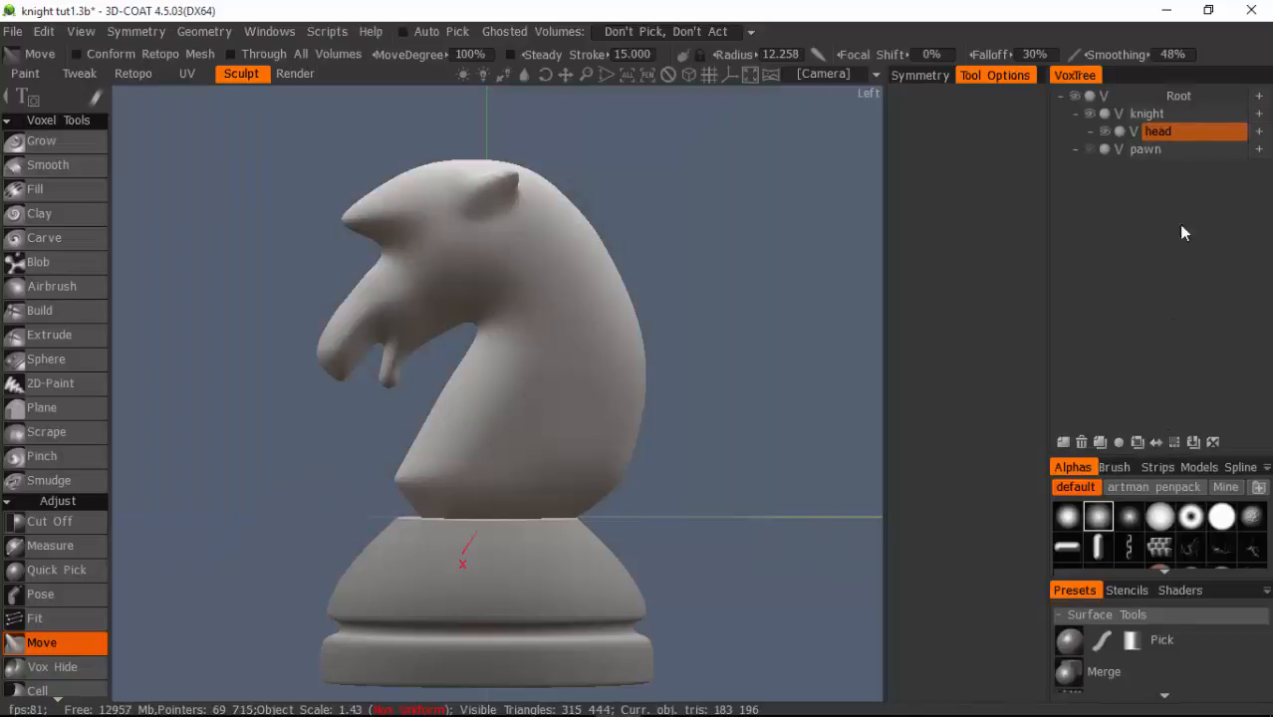
{"action": "left_click_drag", "start_coordinate": [770, 216], "coordinate": [821, 264]}
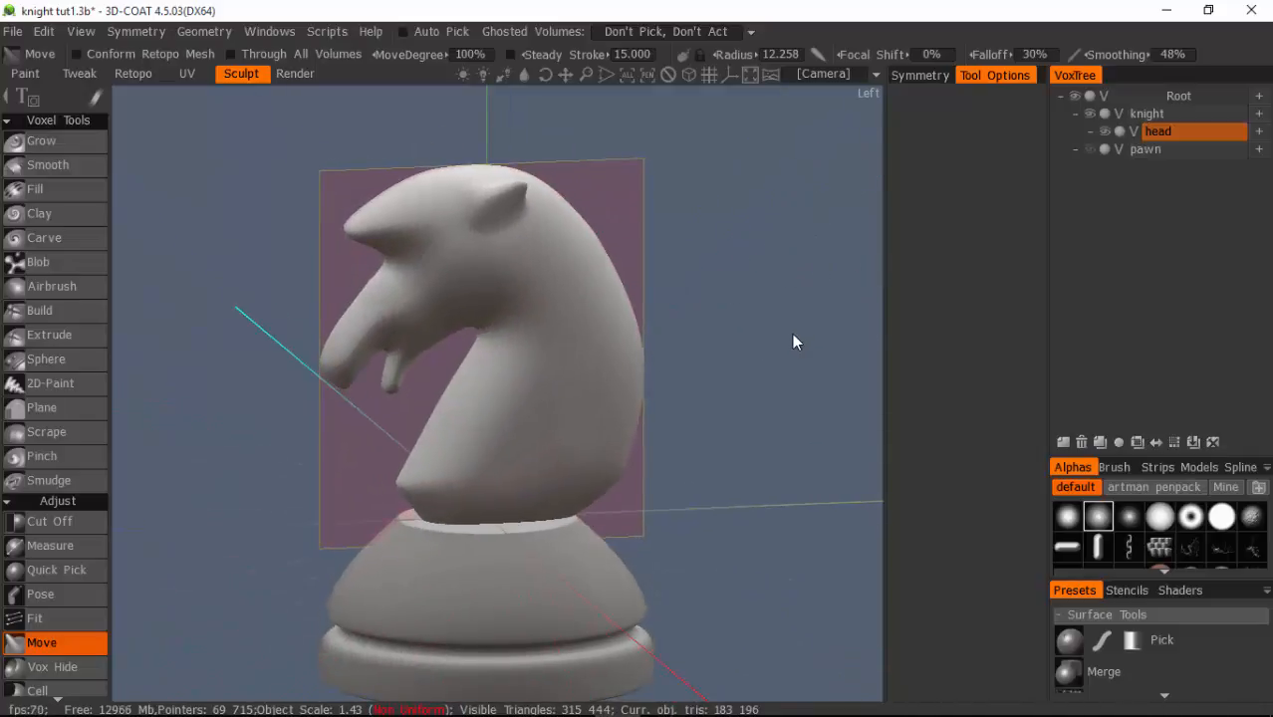
{"action": "mouse_move", "coordinate": [796, 340]}
{"action": "left_mouse_down"}
{"action": "mouse_move", "coordinate": [855, 340]}
{"action": "mouse_move", "coordinate": [806, 353]}
{"action": "left_mouse_up"}
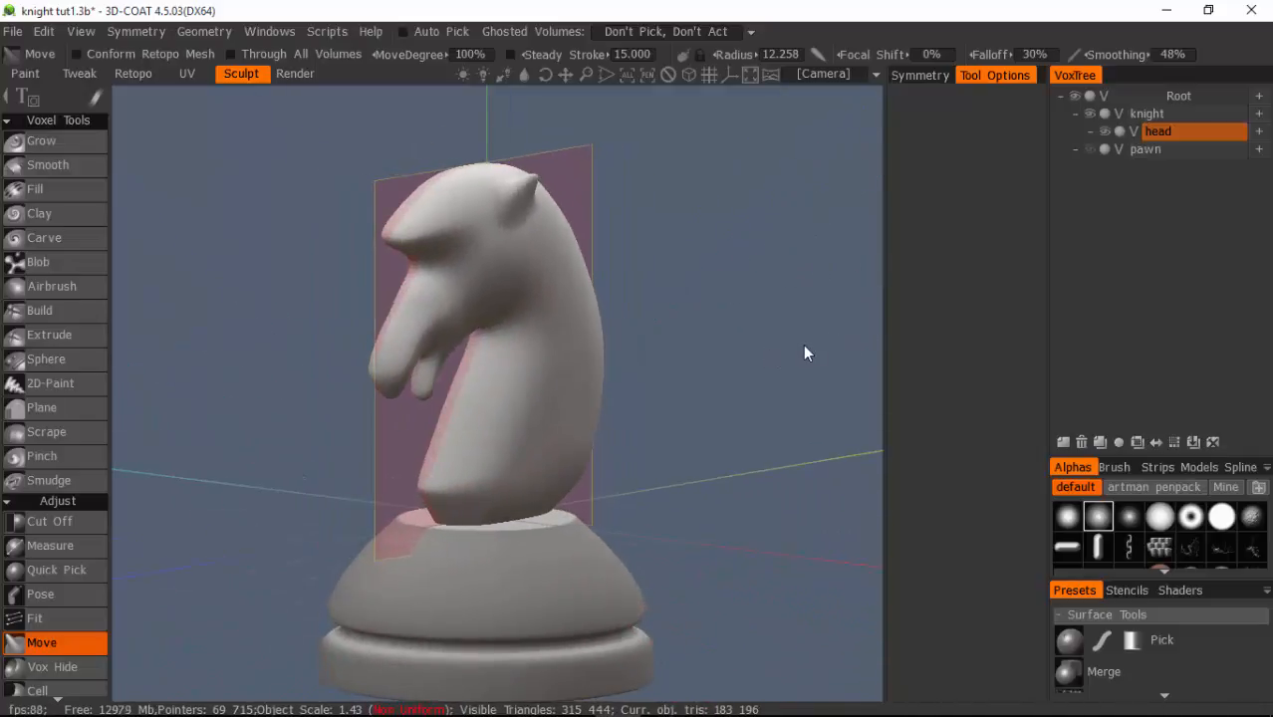
{"action": "left_click_drag", "start_coordinate": [725, 351], "coordinate": [736, 399]}
{"action": "left_click_drag", "start_coordinate": [673, 247], "coordinate": [690, 406]}
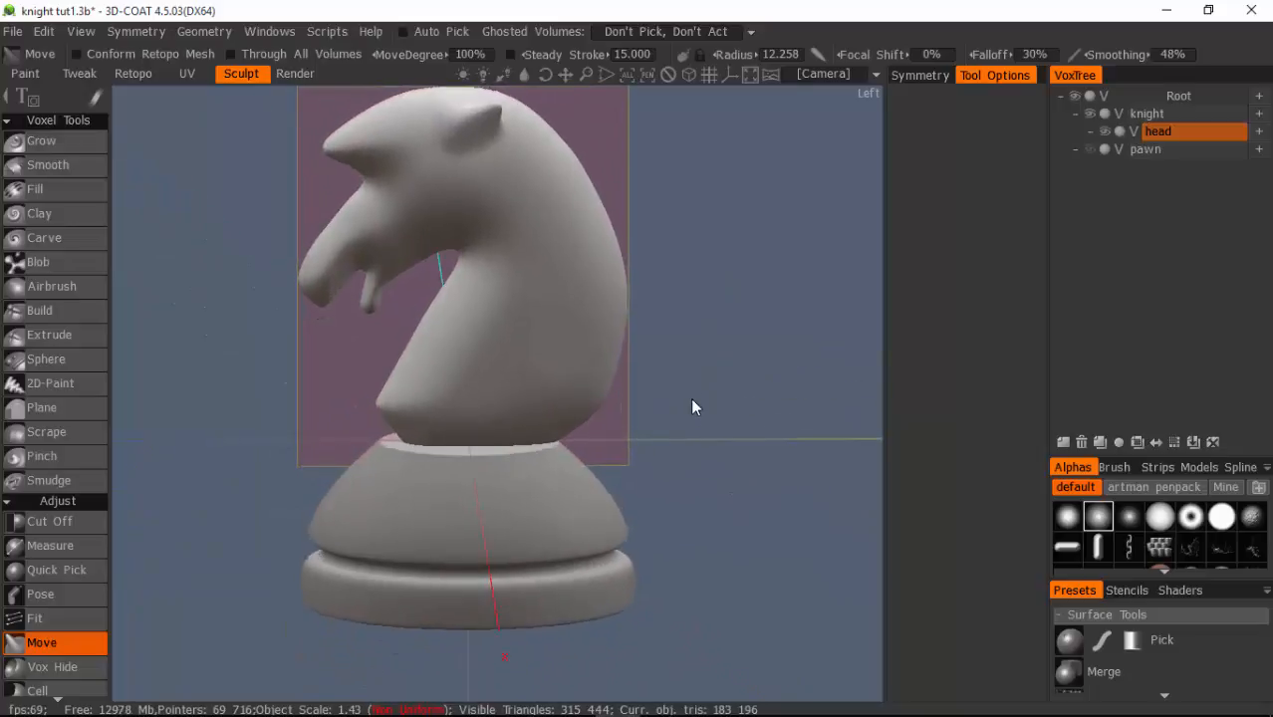
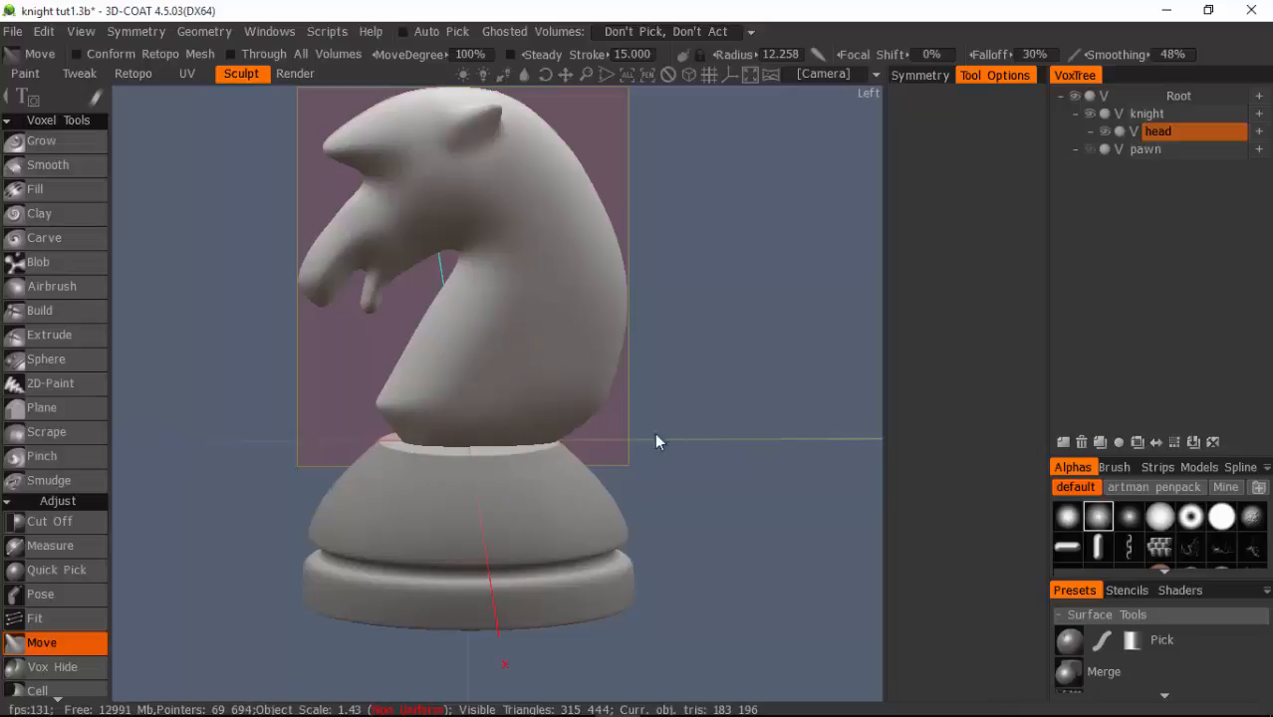
Merge the head volume into the knight volume.
{"action": "right_click", "coordinate": [1170, 135]}
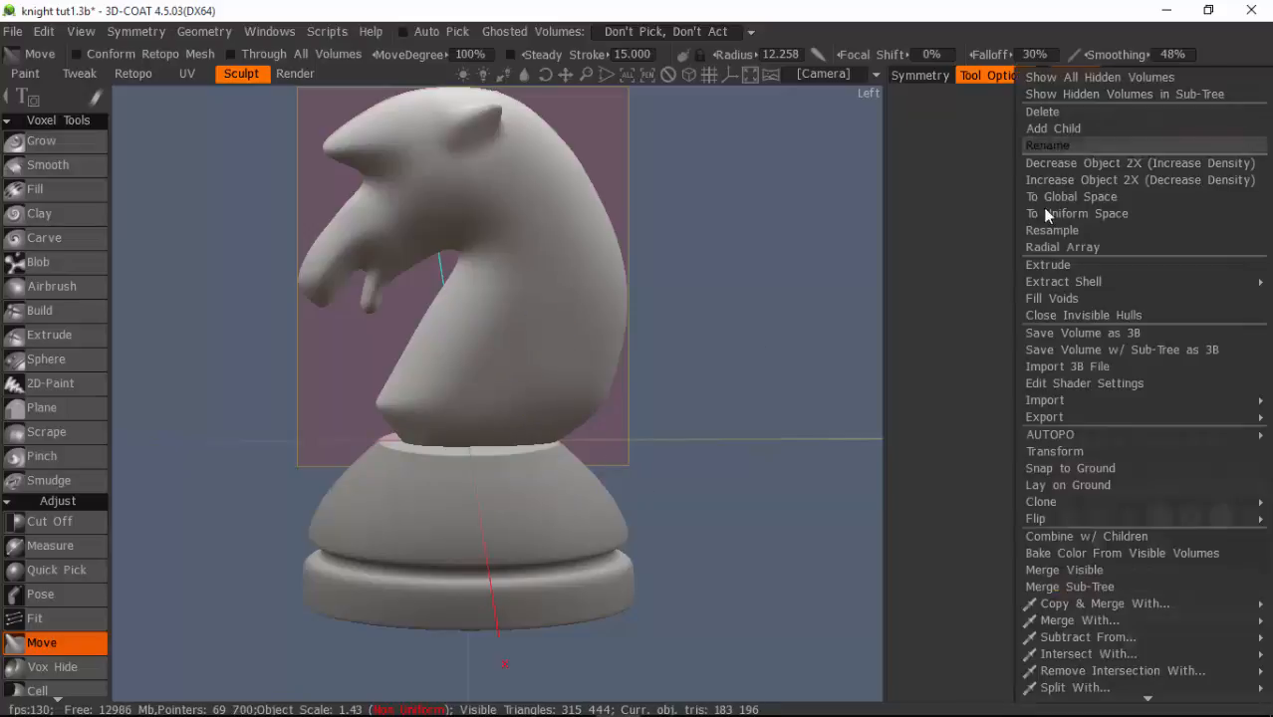
{"action": "mouse_move", "coordinate": [1064, 619]}
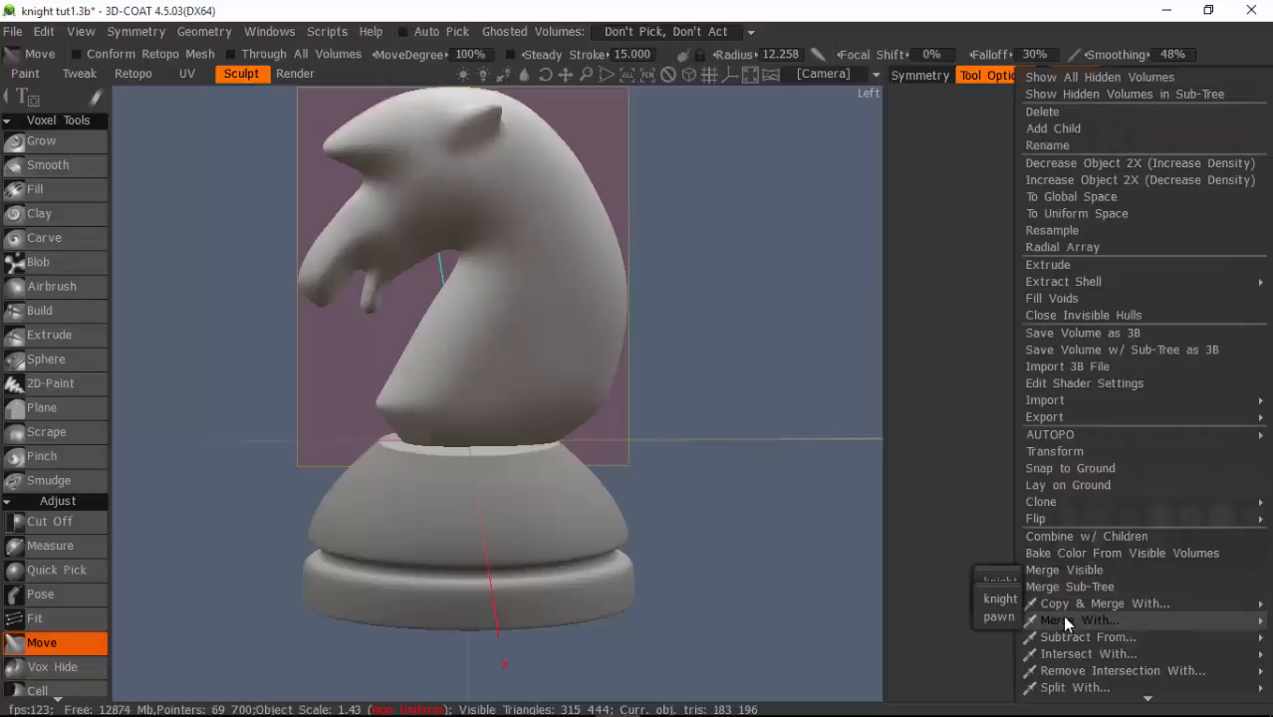
{"action": "left_click", "coordinate": [998, 598]}
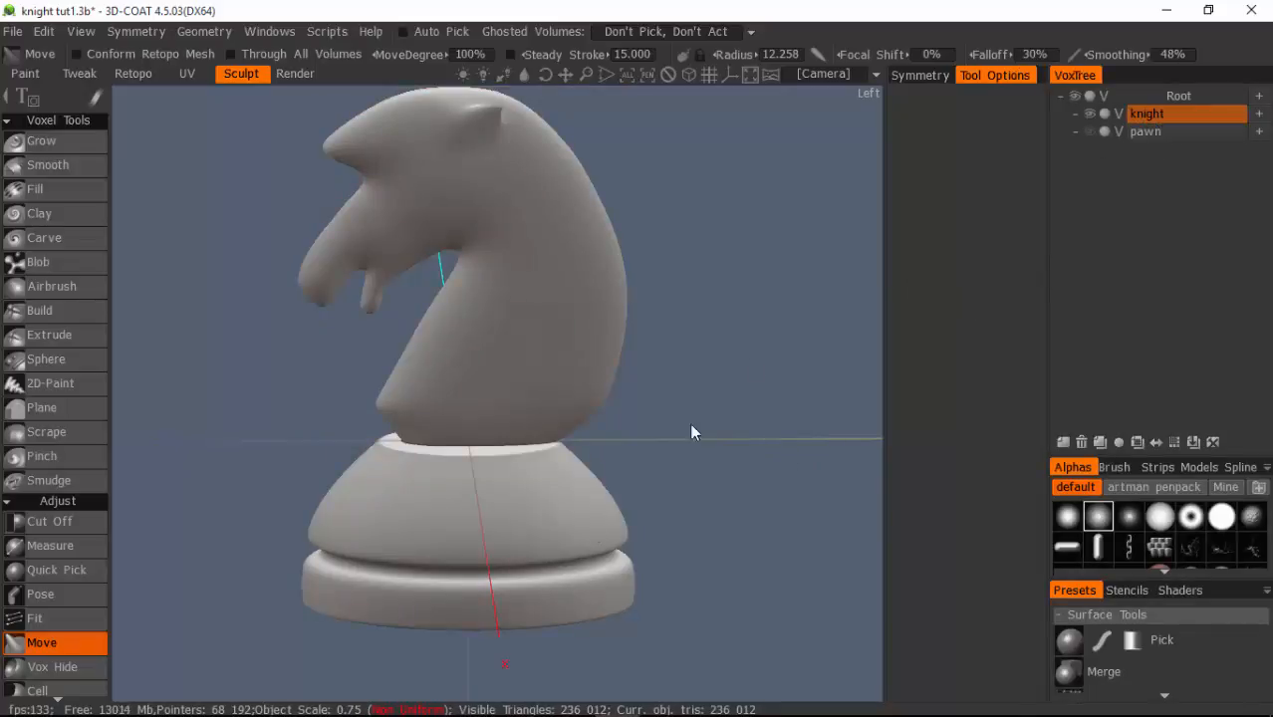
With the Smooth brush active, change the symmetry type to Radial Mirror with a radial order of 4 around the Y axis.
{"action": "left_click", "coordinate": [49, 167]}
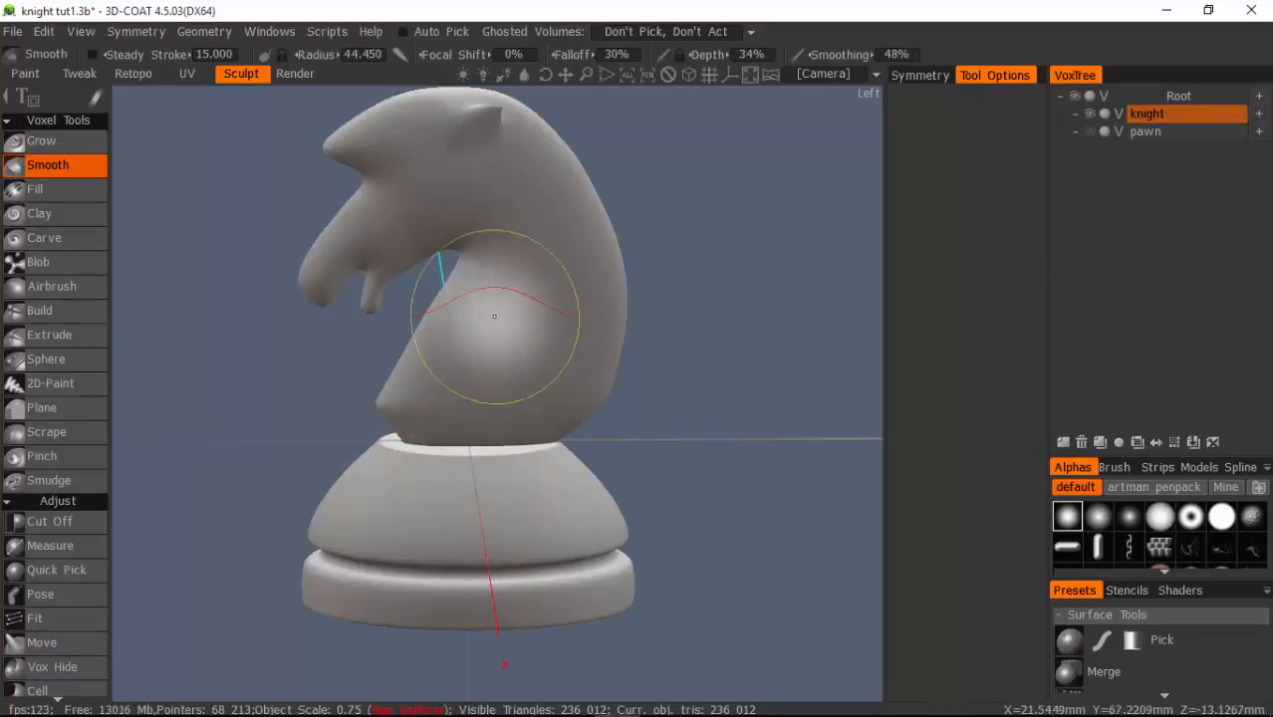
{"action": "left_click", "coordinate": [920, 76]}
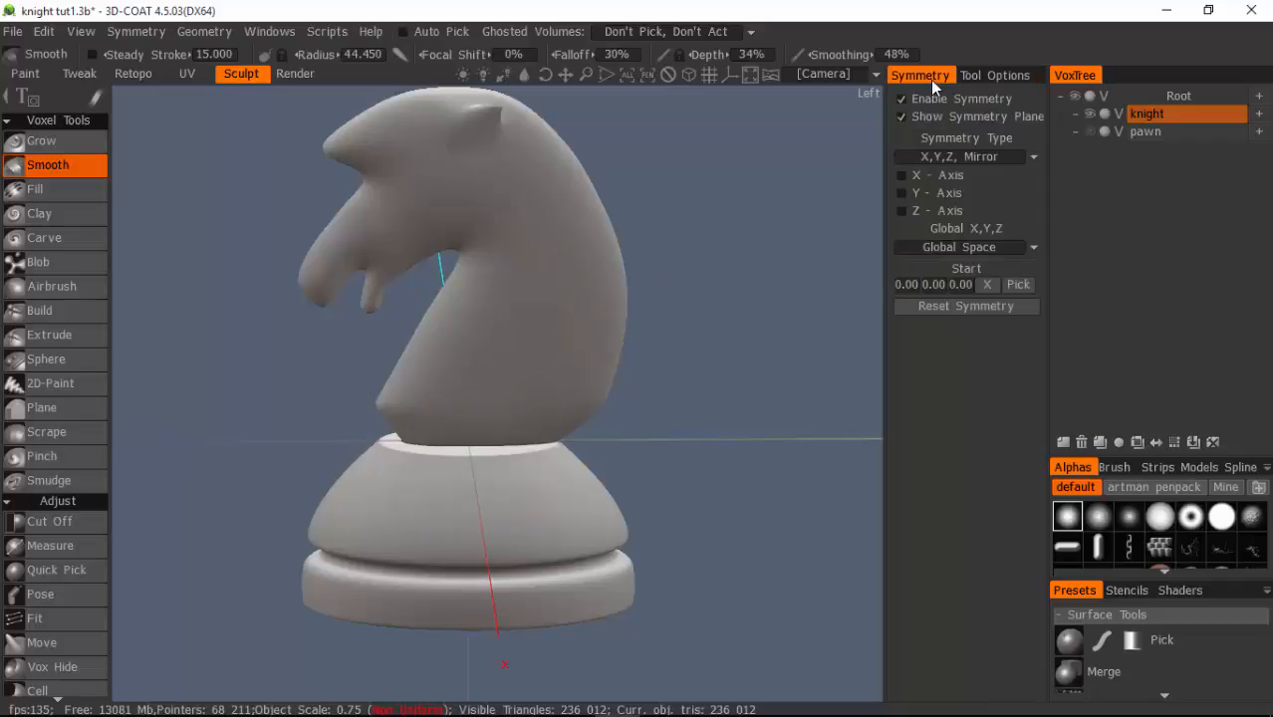
{"action": "left_click", "coordinate": [962, 158]}
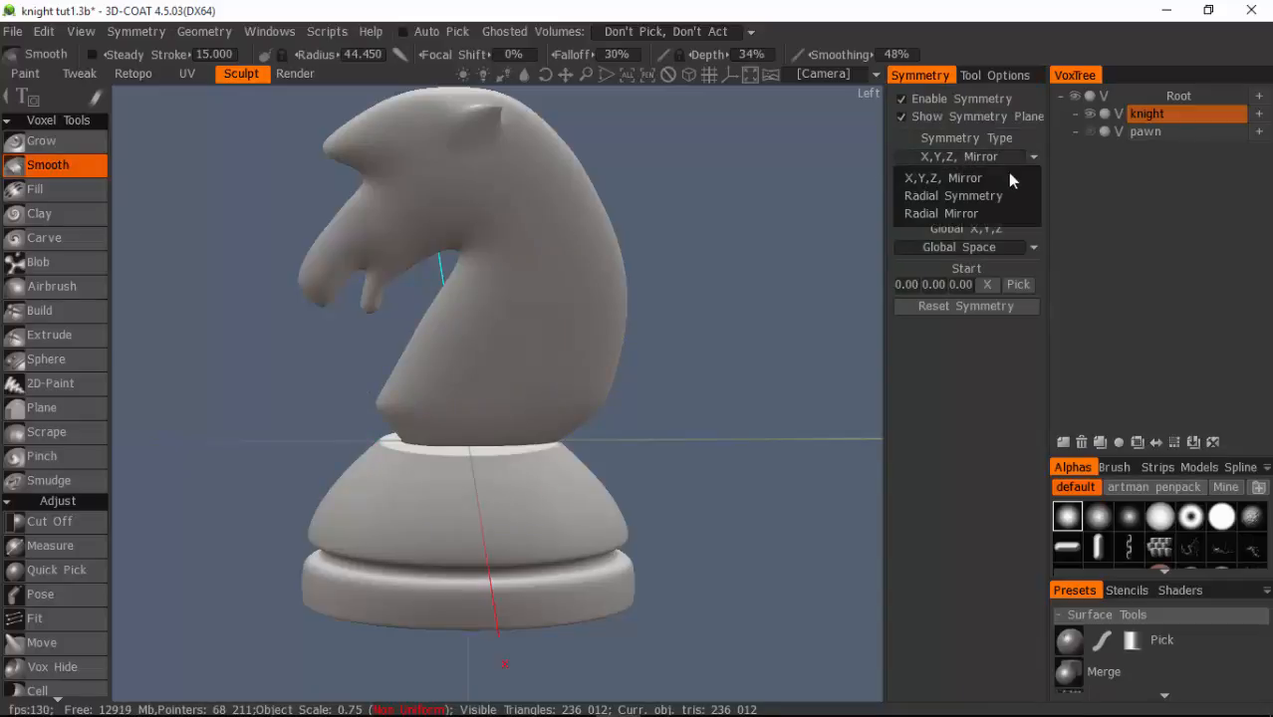
{"action": "left_click", "coordinate": [960, 212]}
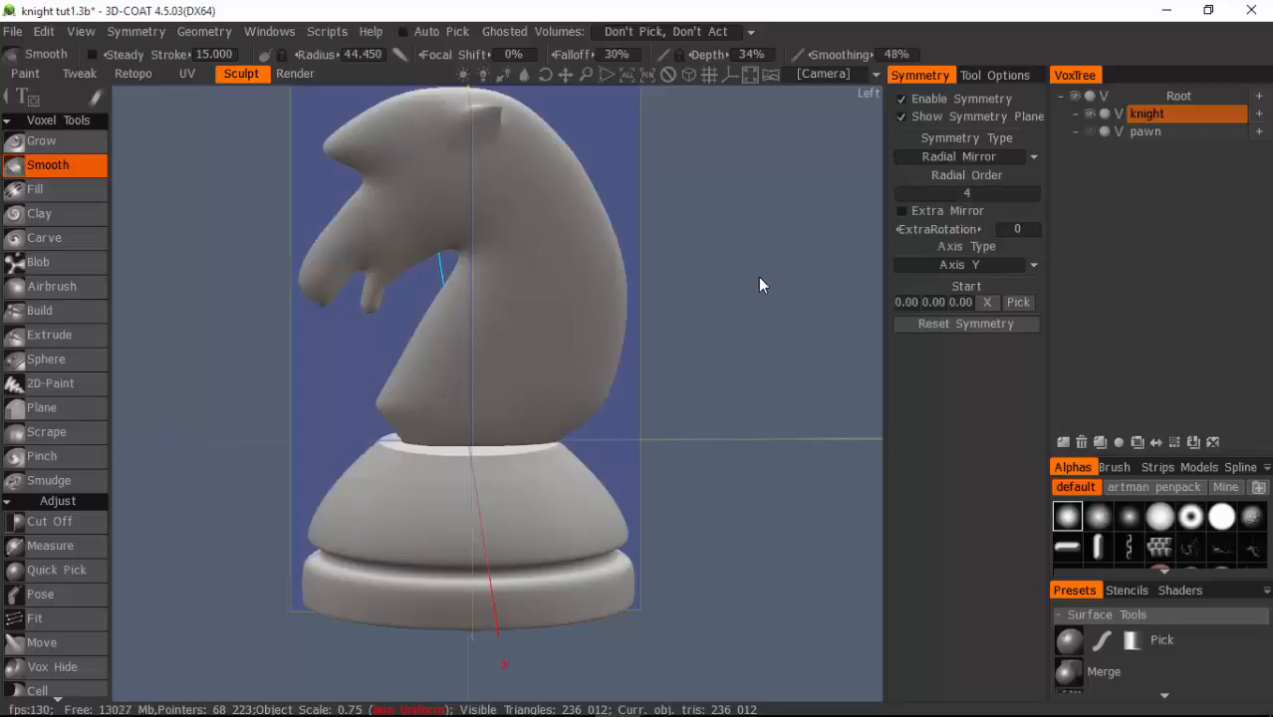
{"action": "left_click", "coordinate": [951, 154]}
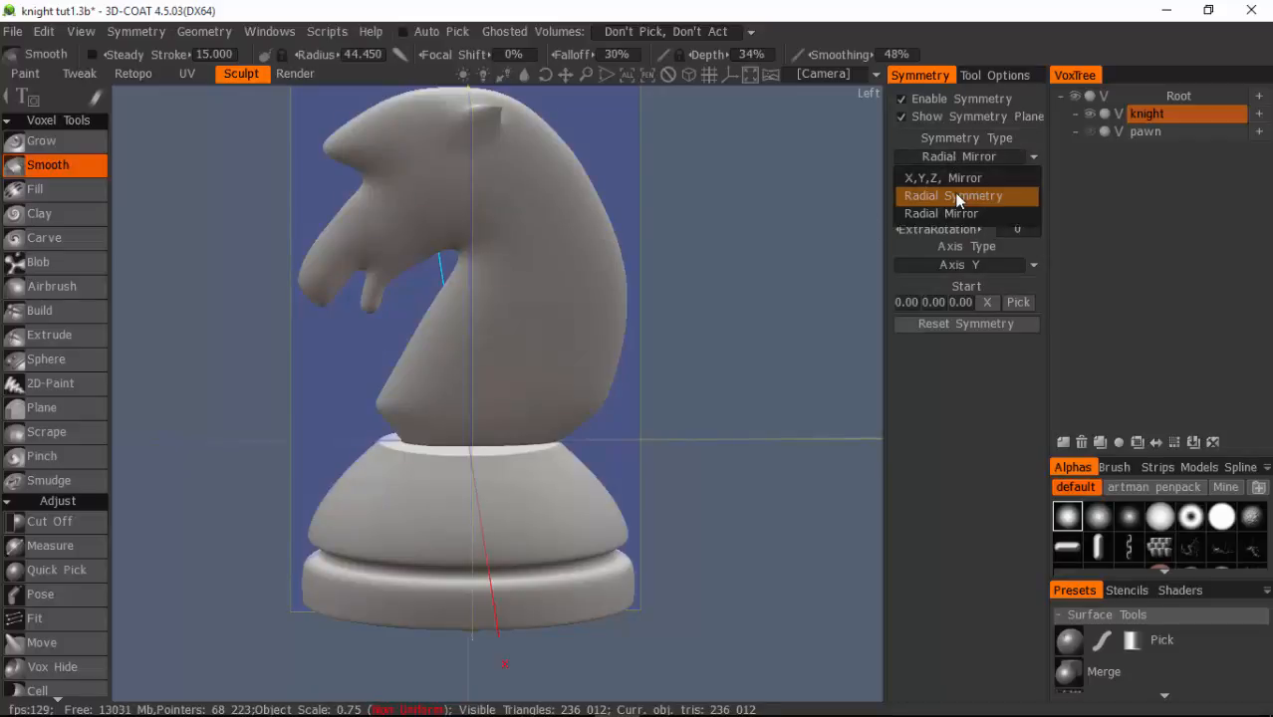
{"action": "left_click", "coordinate": [957, 196]}
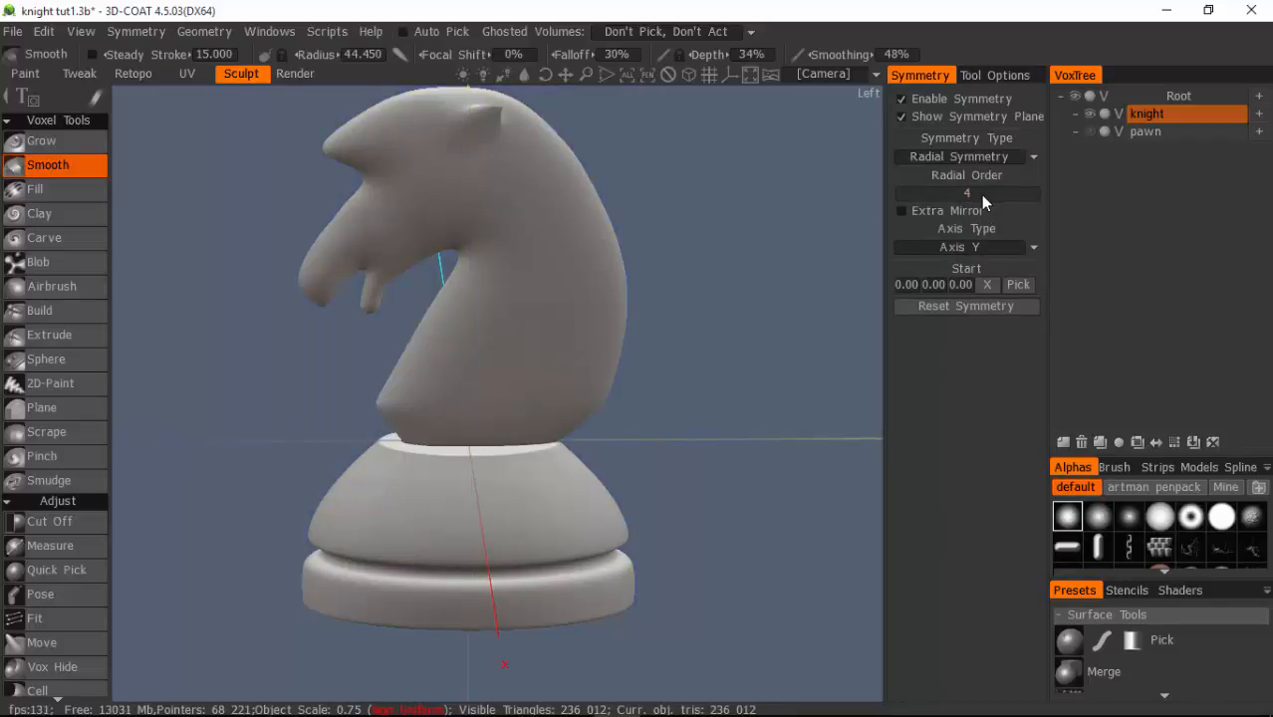
{"action": "left_click", "coordinate": [975, 158]}
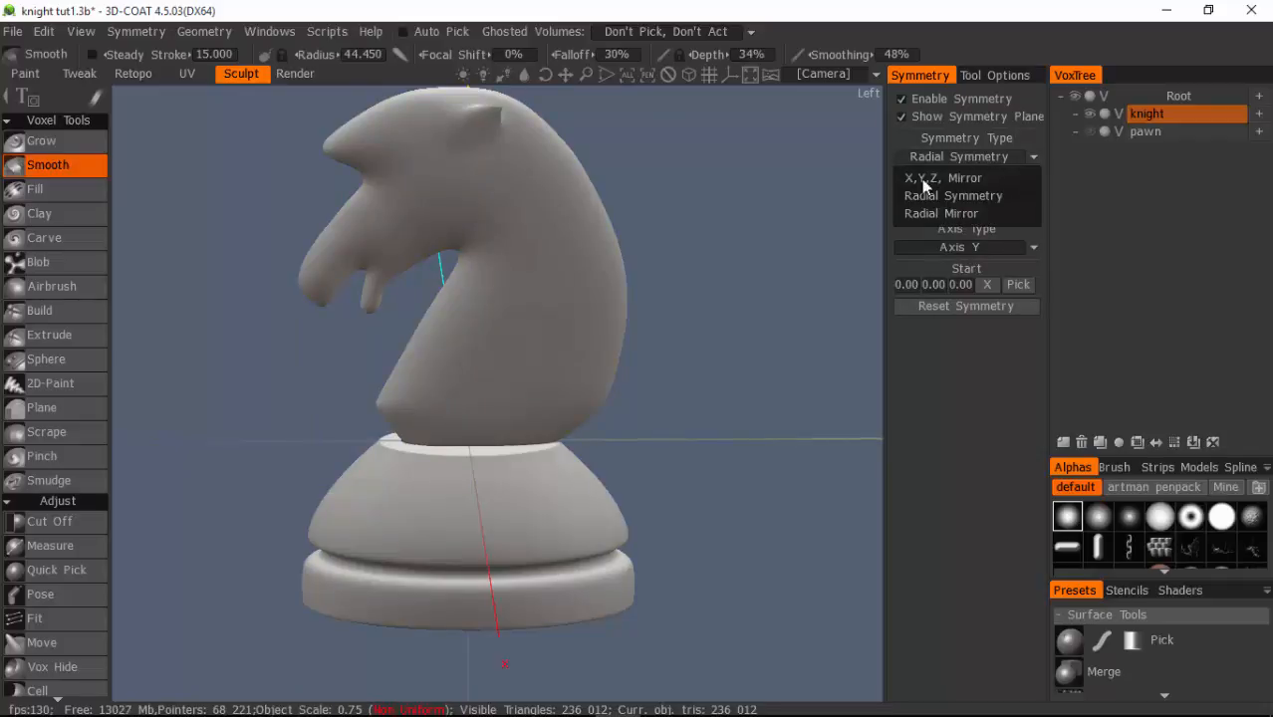
{"action": "left_click", "coordinate": [942, 215]}
{"action": "left_click", "coordinate": [962, 193]}
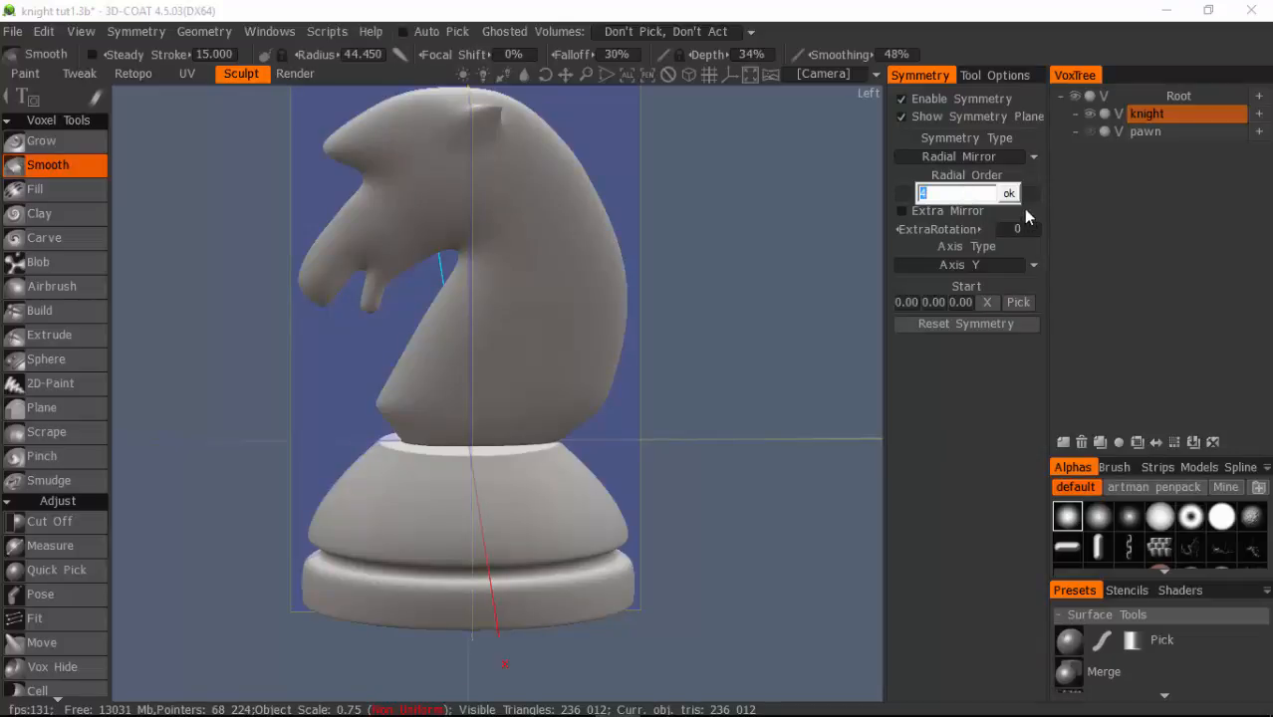
{"action": "left_click", "coordinate": [1009, 193]}
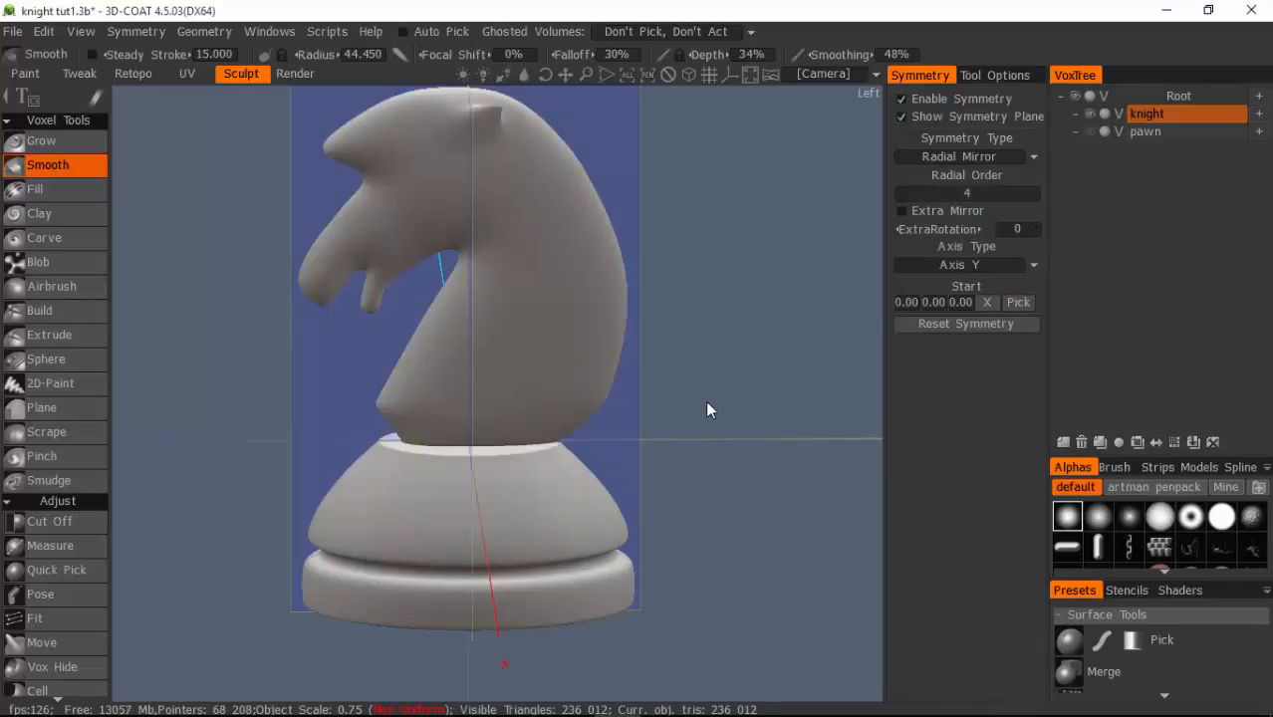
Blend the seam between the neck and the base with the Fill brush at radius 36.957 and 39% depth.
{"action": "mouse_move", "coordinate": [707, 409]}
{"action": "left_mouse_down"}
{"action": "mouse_move", "coordinate": [718, 466]}
{"action": "mouse_move", "coordinate": [667, 474]}
{"action": "left_mouse_up"}
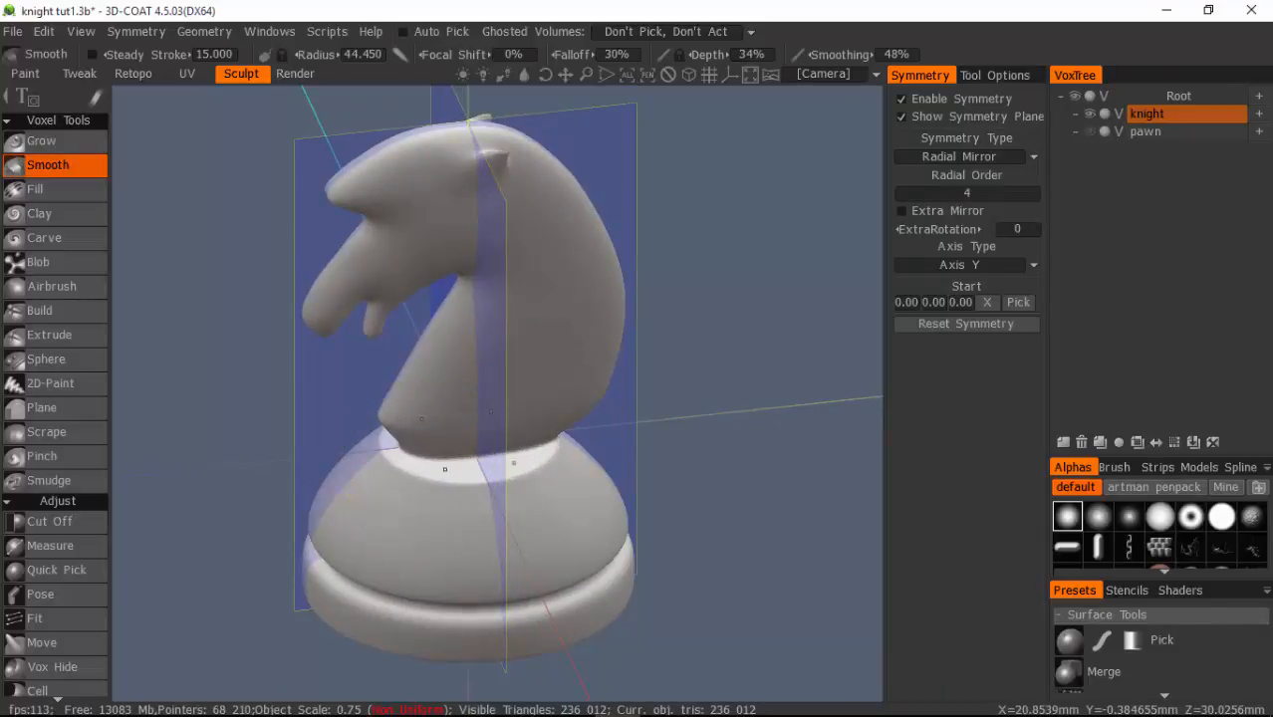
{"action": "left_click", "coordinate": [64, 188]}
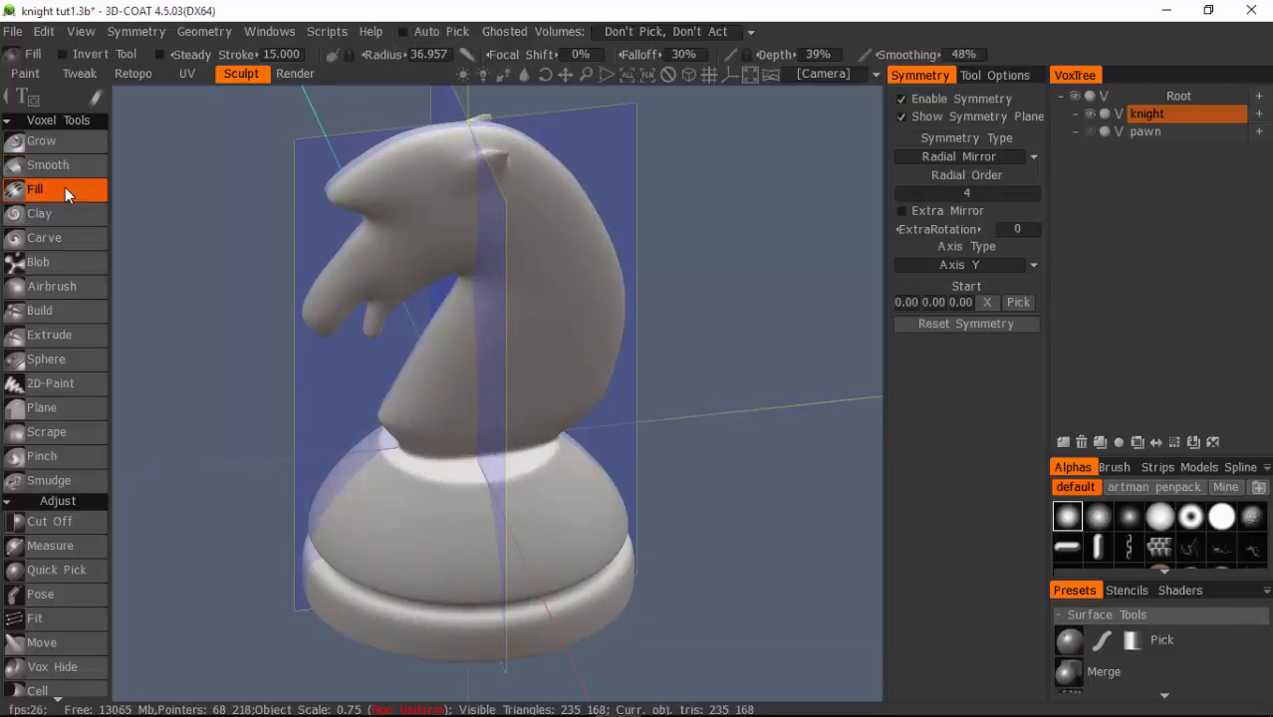
{"action": "left_click_drag", "start_coordinate": [429, 451], "coordinate": [435, 463]}
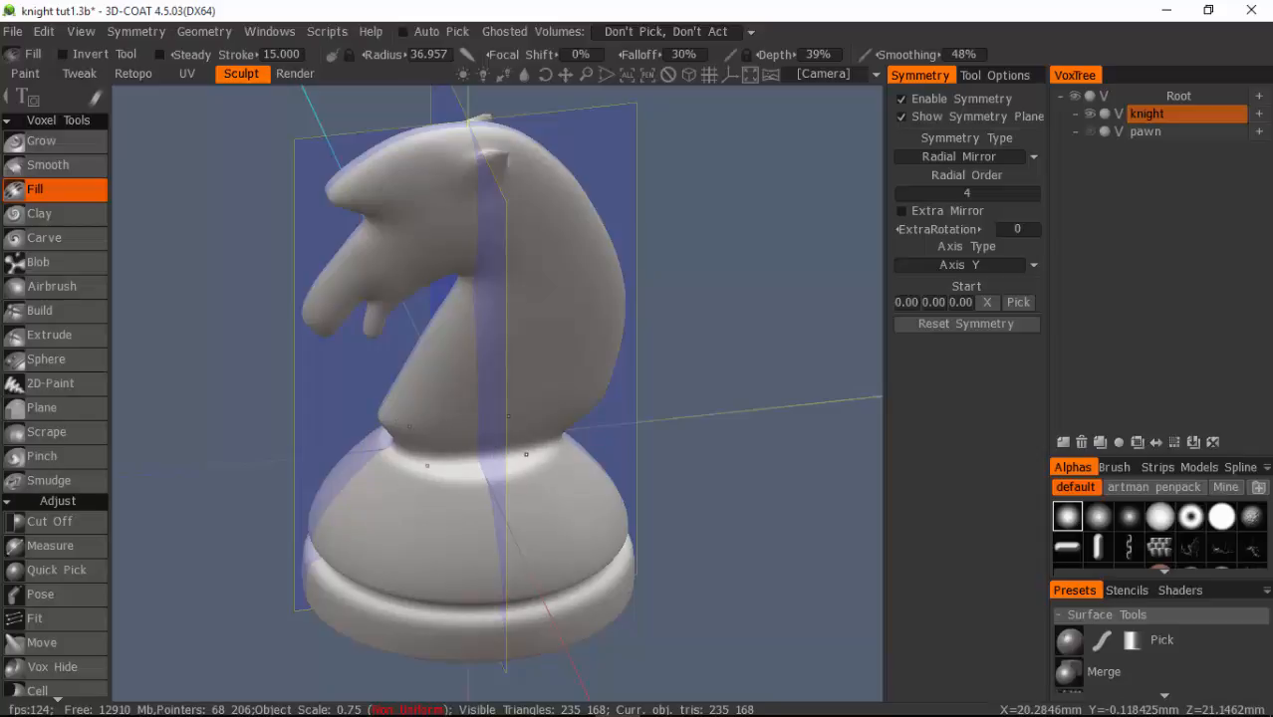
{"action": "left_click_drag", "start_coordinate": [435, 464], "coordinate": [468, 456]}
{"action": "mouse_move", "coordinate": [768, 478]}
{"action": "left_mouse_down"}
{"action": "mouse_move", "coordinate": [833, 471]}
{"action": "mouse_move", "coordinate": [836, 435]}
{"action": "left_mouse_up"}
{"action": "left_click_drag", "start_coordinate": [540, 445], "coordinate": [490, 450]}
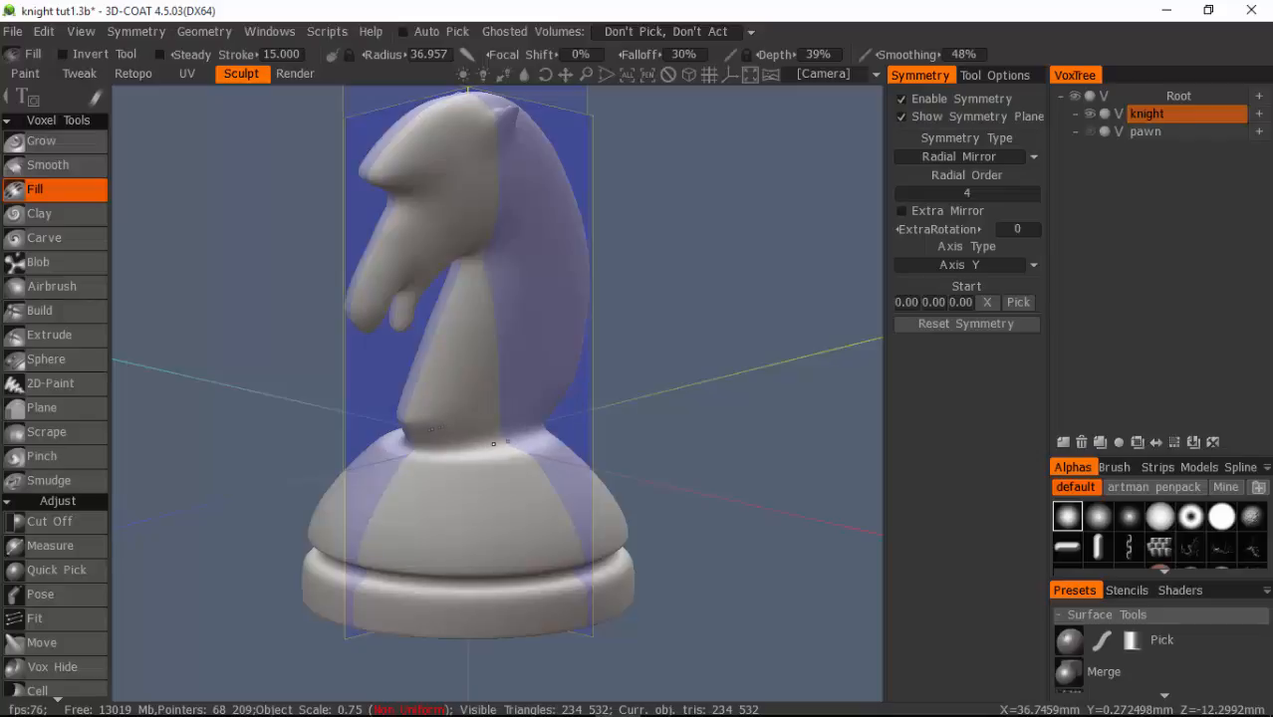
{"action": "left_click_drag", "start_coordinate": [716, 446], "coordinate": [739, 376]}
{"action": "left_click_drag", "start_coordinate": [824, 430], "coordinate": [837, 430]}
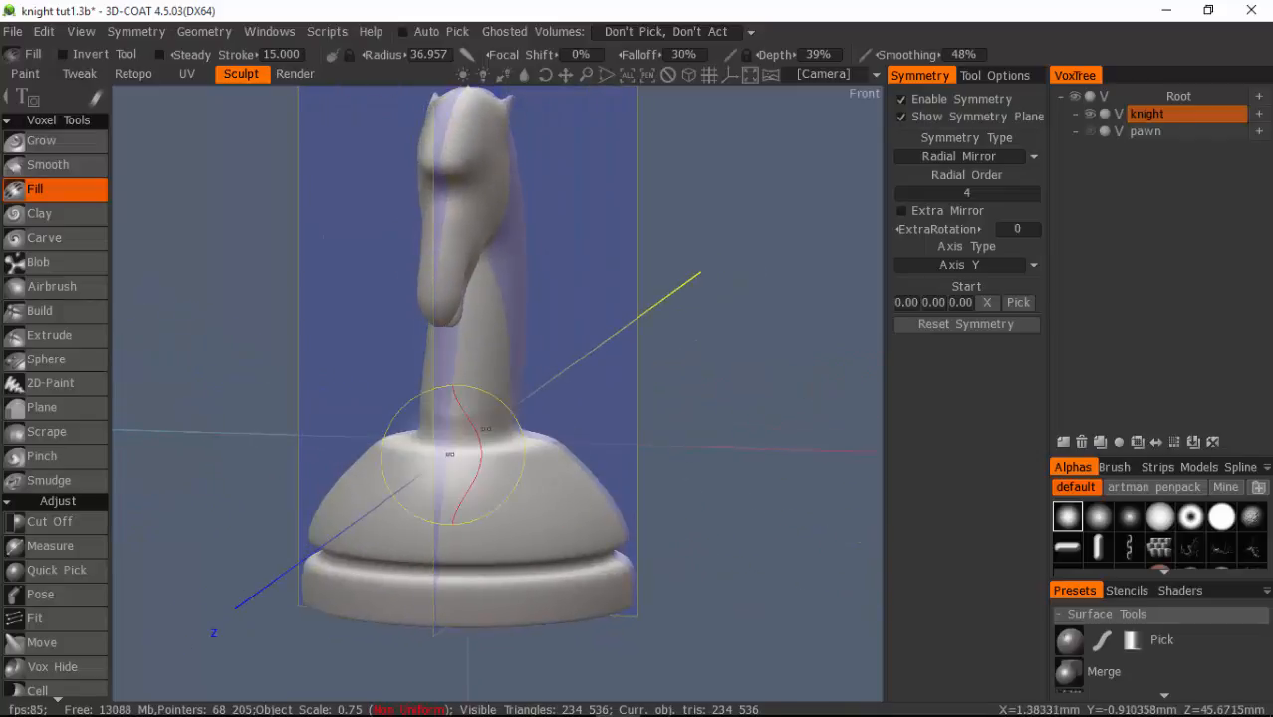
{"action": "left_click_drag", "start_coordinate": [446, 451], "coordinate": [441, 447]}
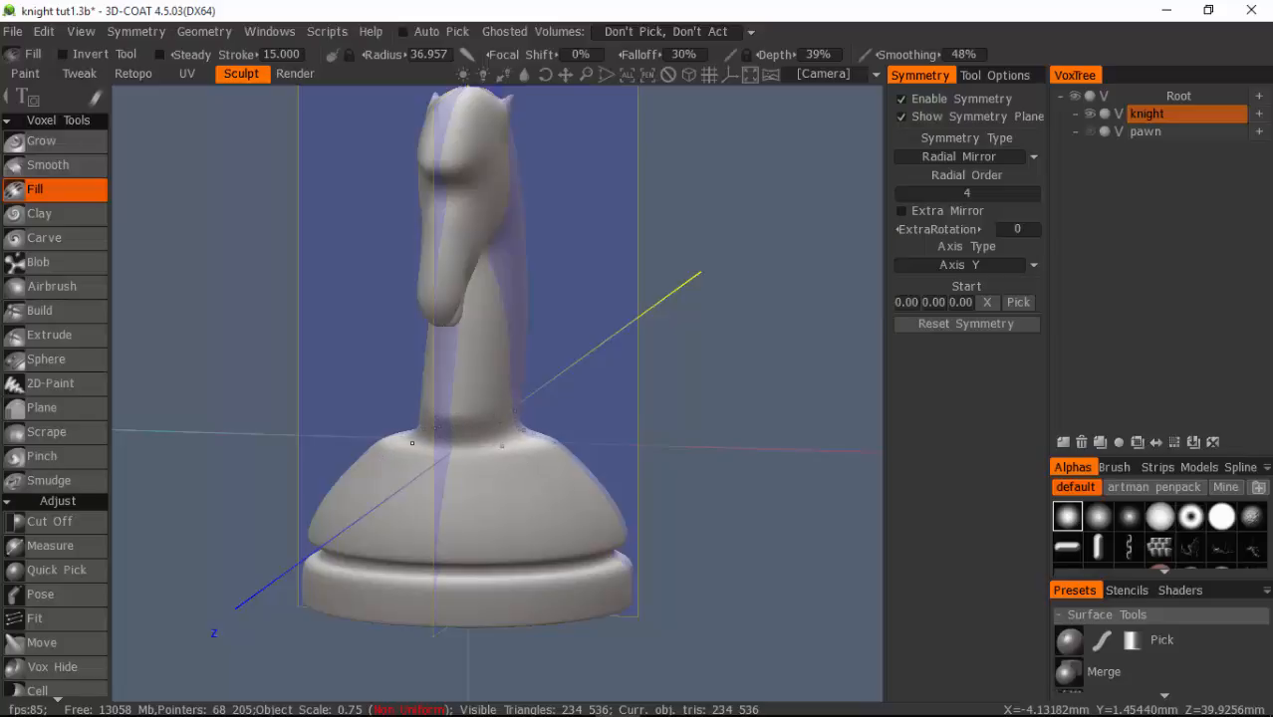
{"action": "left_click_drag", "start_coordinate": [413, 443], "coordinate": [468, 438]}
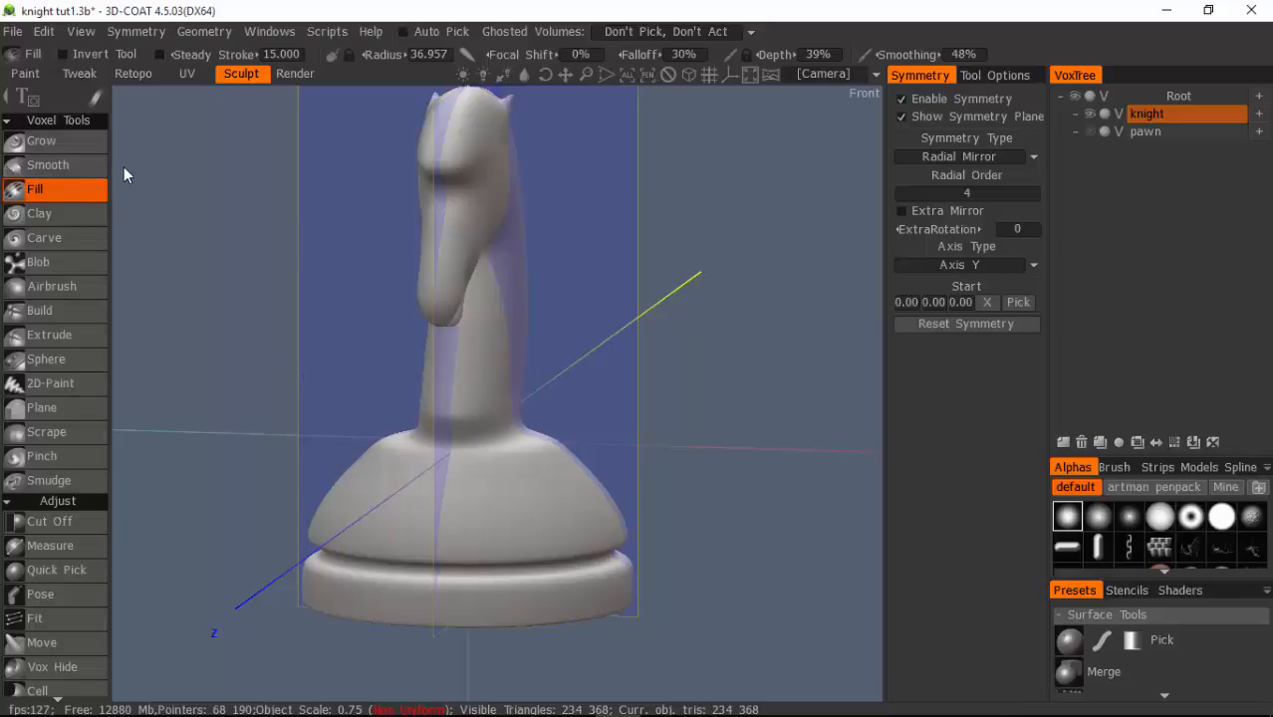
Push the front and side edges of the neck-to-base transition inward and down using the Move brush with the first default alpha at radius 24.595.
{"action": "key", "text": "space"}
{"action": "left_click", "coordinate": [69, 99]}
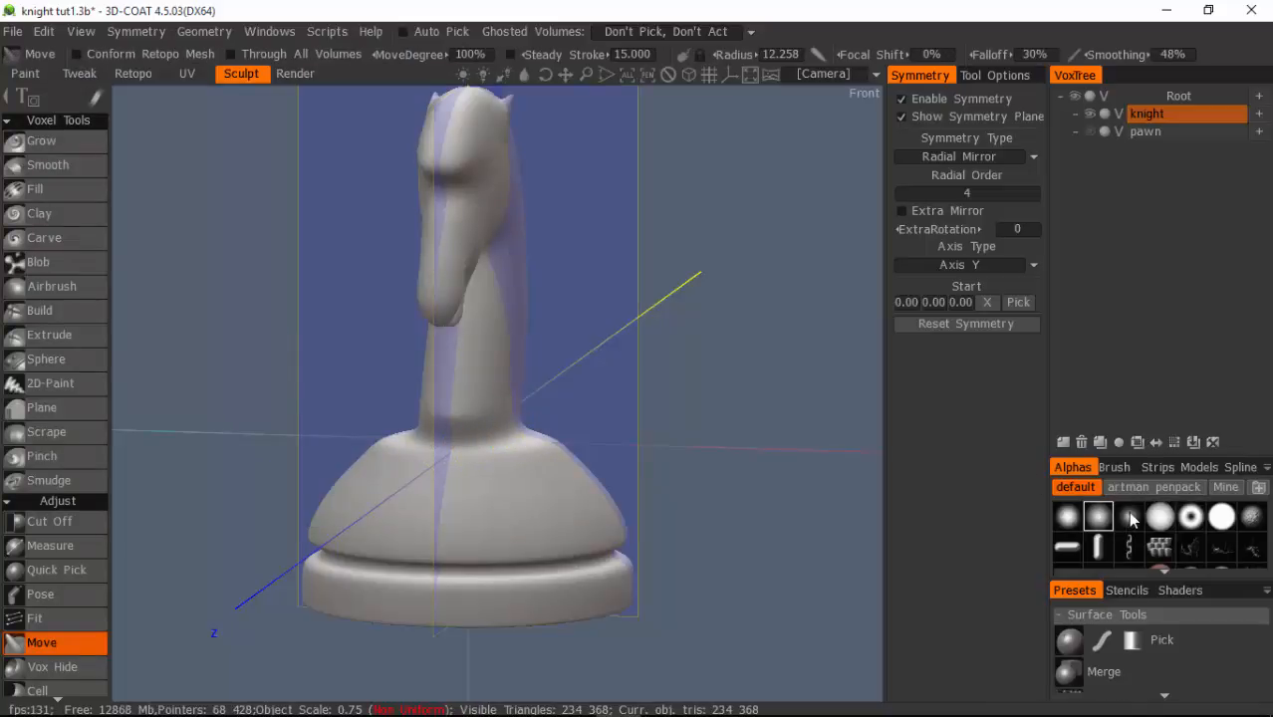
{"action": "left_click", "coordinate": [1067, 516]}
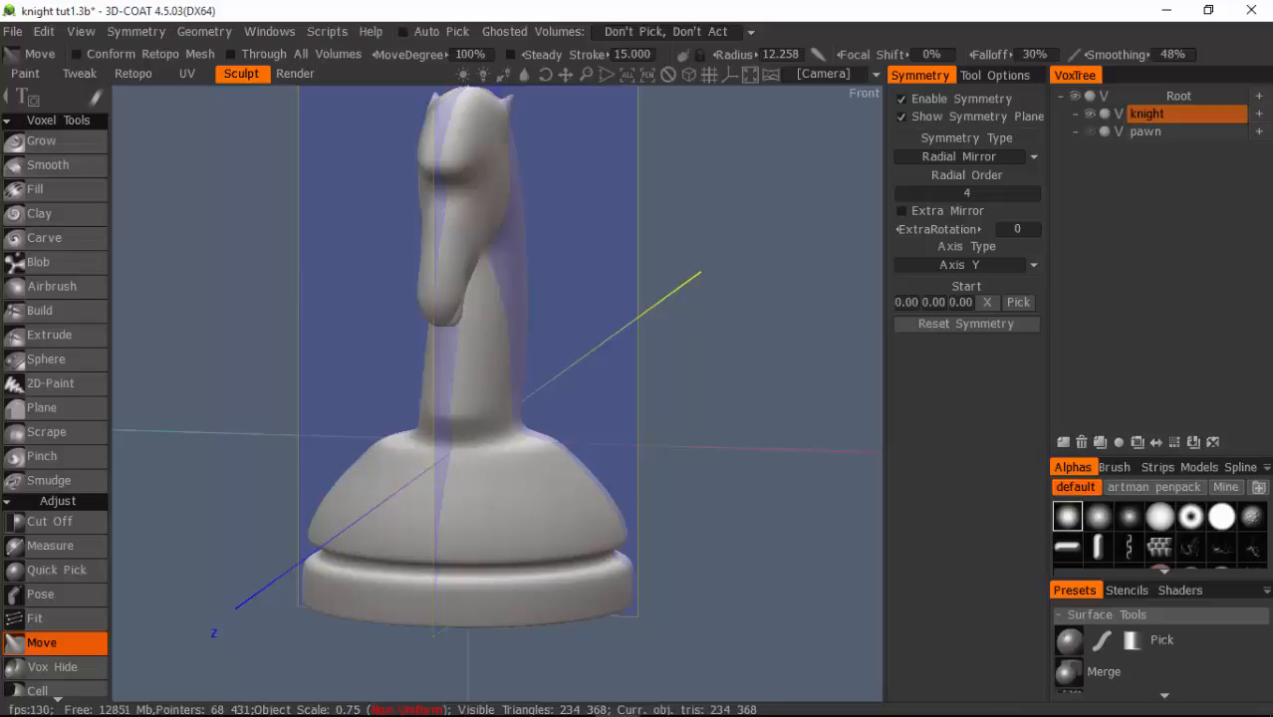
{"action": "right_click_drag", "start_coordinate": [545, 444], "coordinate": [568, 450]}
{"action": "left_click_drag", "start_coordinate": [544, 441], "coordinate": [534, 446]}
{"action": "left_click_drag", "start_coordinate": [395, 444], "coordinate": [413, 453]}
{"action": "mouse_move", "coordinate": [660, 449]}
{"action": "left_mouse_down"}
{"action": "mouse_move", "coordinate": [654, 484]}
{"action": "mouse_move", "coordinate": [638, 486]}
{"action": "left_mouse_up"}
{"action": "left_click_drag", "start_coordinate": [543, 431], "coordinate": [534, 432]}
{"action": "left_click_drag", "start_coordinate": [462, 461], "coordinate": [457, 465]}
{"action": "left_click_drag", "start_coordinate": [455, 466], "coordinate": [455, 469]}
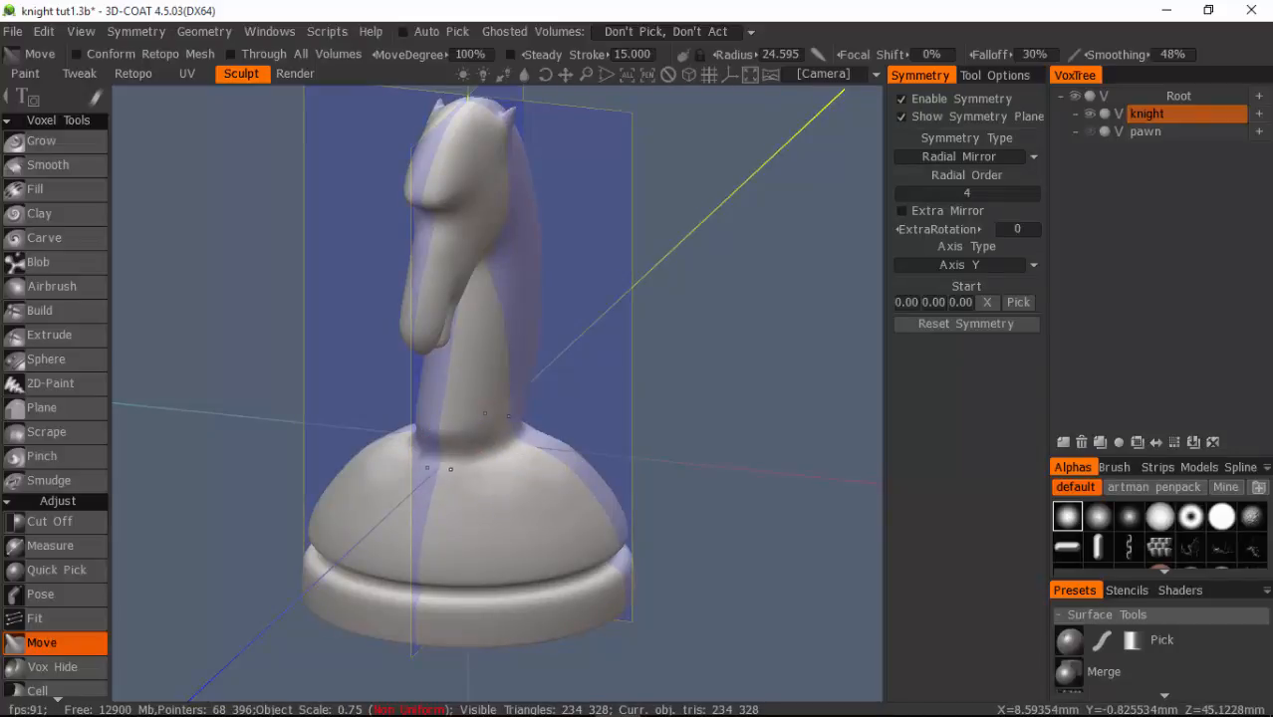
Nudge the transition at the side of the neck outward and down onto the base with the Move brush.
{"action": "mouse_move", "coordinate": [738, 490]}
{"action": "left_mouse_down"}
{"action": "mouse_move", "coordinate": [620, 483]}
{"action": "mouse_move", "coordinate": [836, 503]}
{"action": "left_mouse_up"}
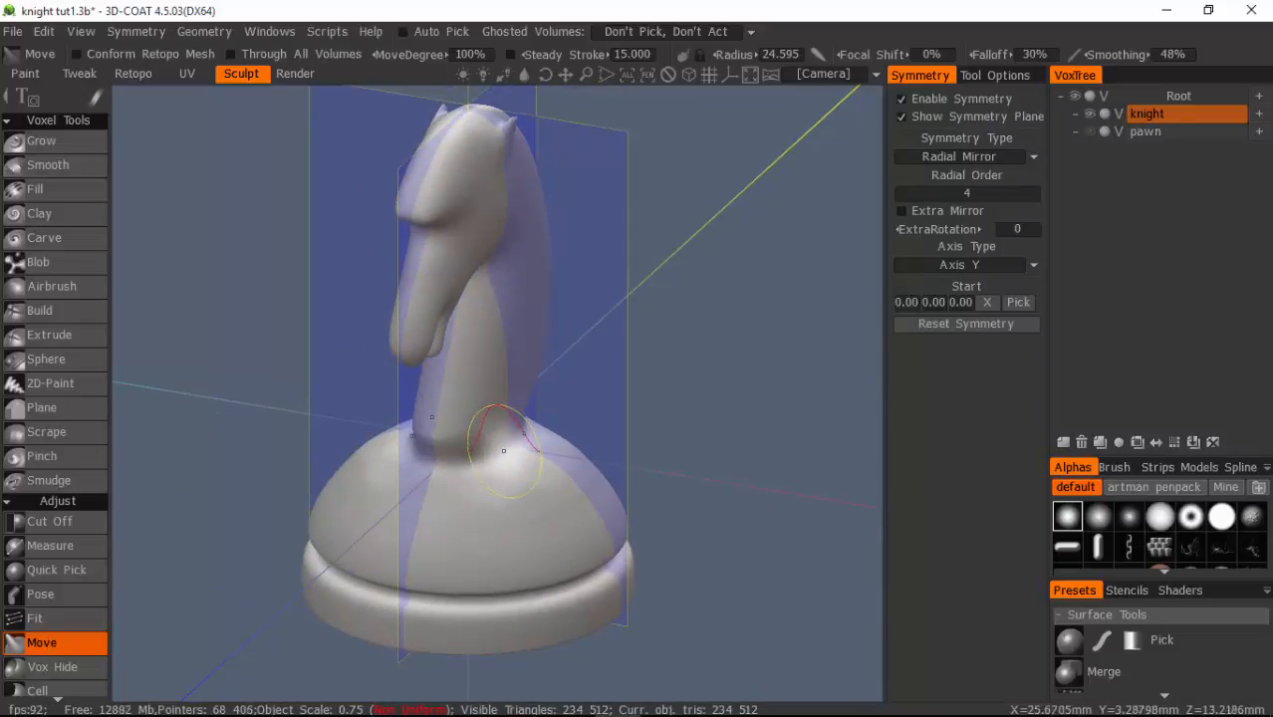
{"action": "mouse_move", "coordinate": [502, 450]}
{"action": "left_mouse_down"}
{"action": "mouse_move", "coordinate": [489, 458]}
{"action": "mouse_move", "coordinate": [520, 460]}
{"action": "mouse_move", "coordinate": [483, 470]}
{"action": "mouse_move", "coordinate": [515, 459]}
{"action": "left_mouse_up"}
{"action": "left_click_drag", "start_coordinate": [806, 476], "coordinate": [687, 478]}
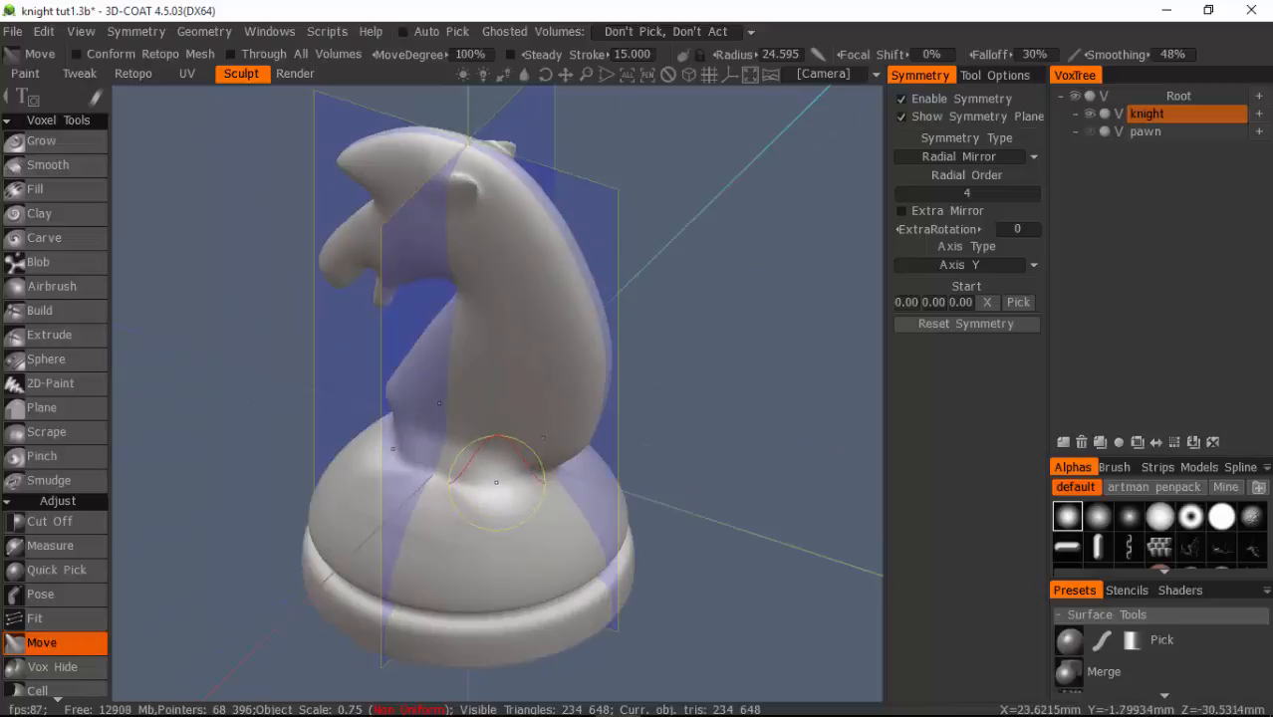
{"action": "left_click_drag", "start_coordinate": [510, 487], "coordinate": [511, 490]}
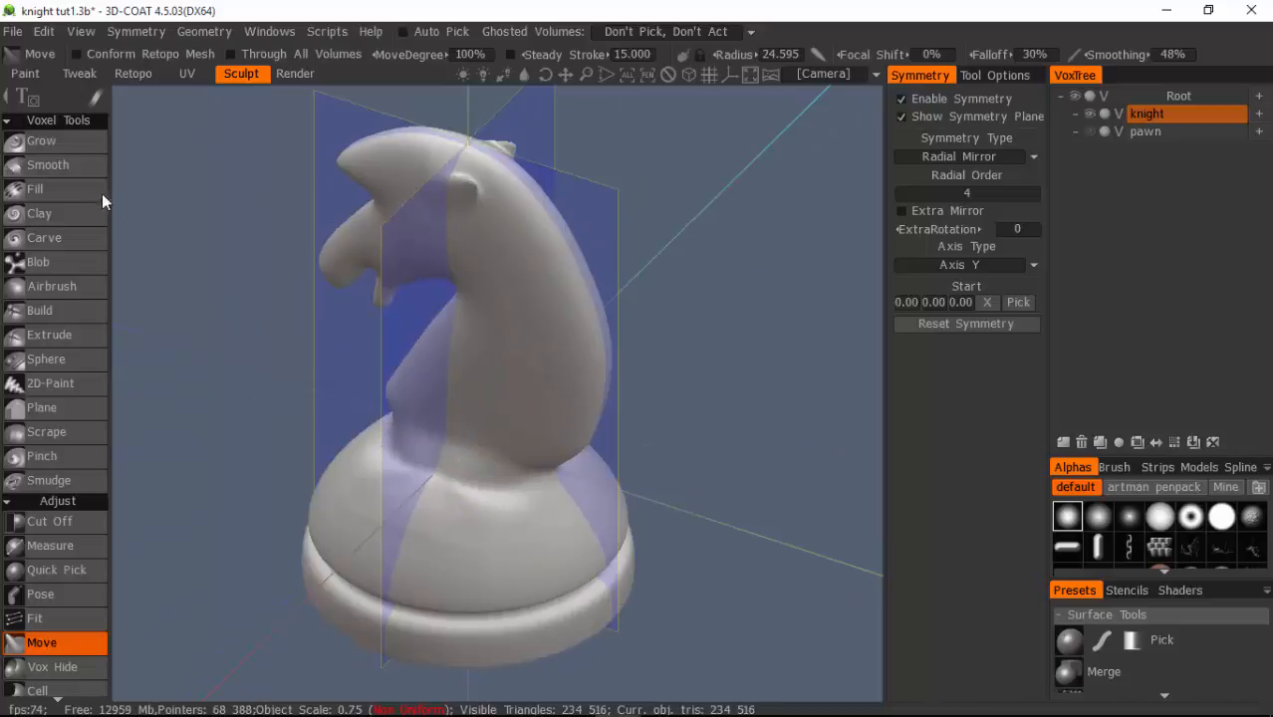
Soften the neck-to-base joint around the back and side with the Fill brush, raising its depth to 53%.
{"action": "left_click", "coordinate": [40, 189]}
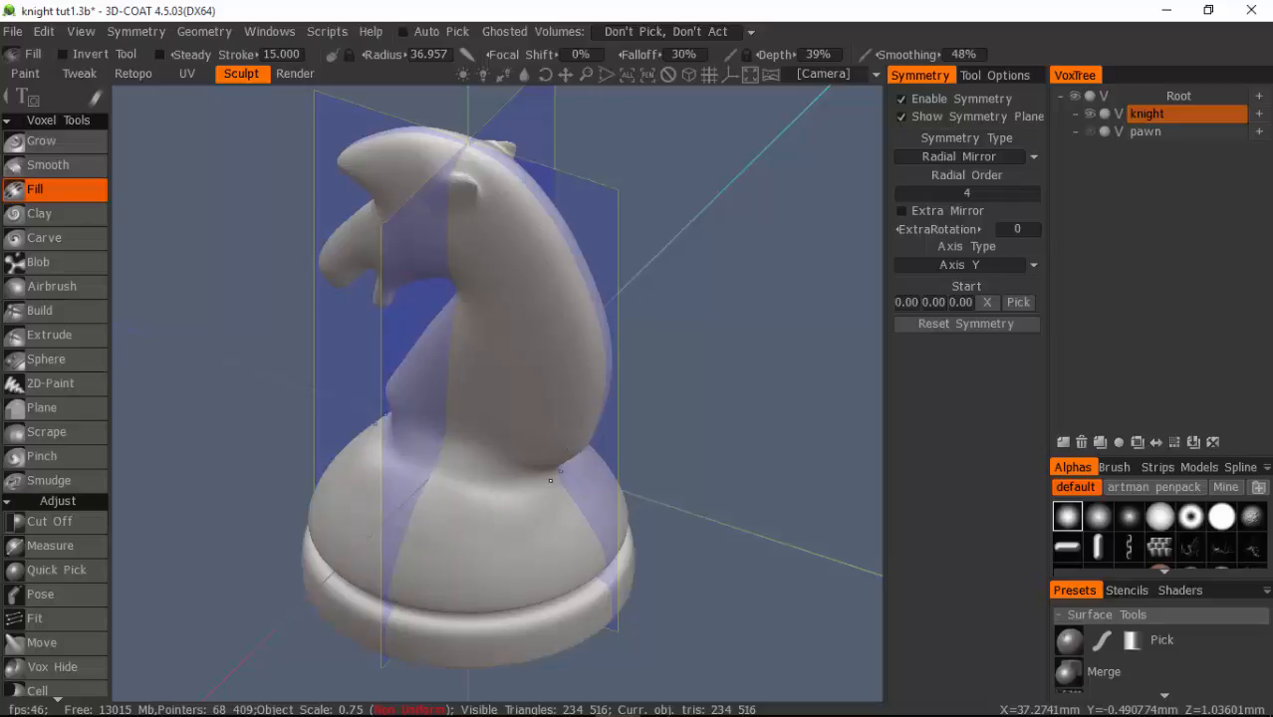
{"action": "mouse_move", "coordinate": [663, 482]}
{"action": "left_mouse_down"}
{"action": "mouse_move", "coordinate": [600, 403]}
{"action": "mouse_move", "coordinate": [500, 414]}
{"action": "left_mouse_up"}
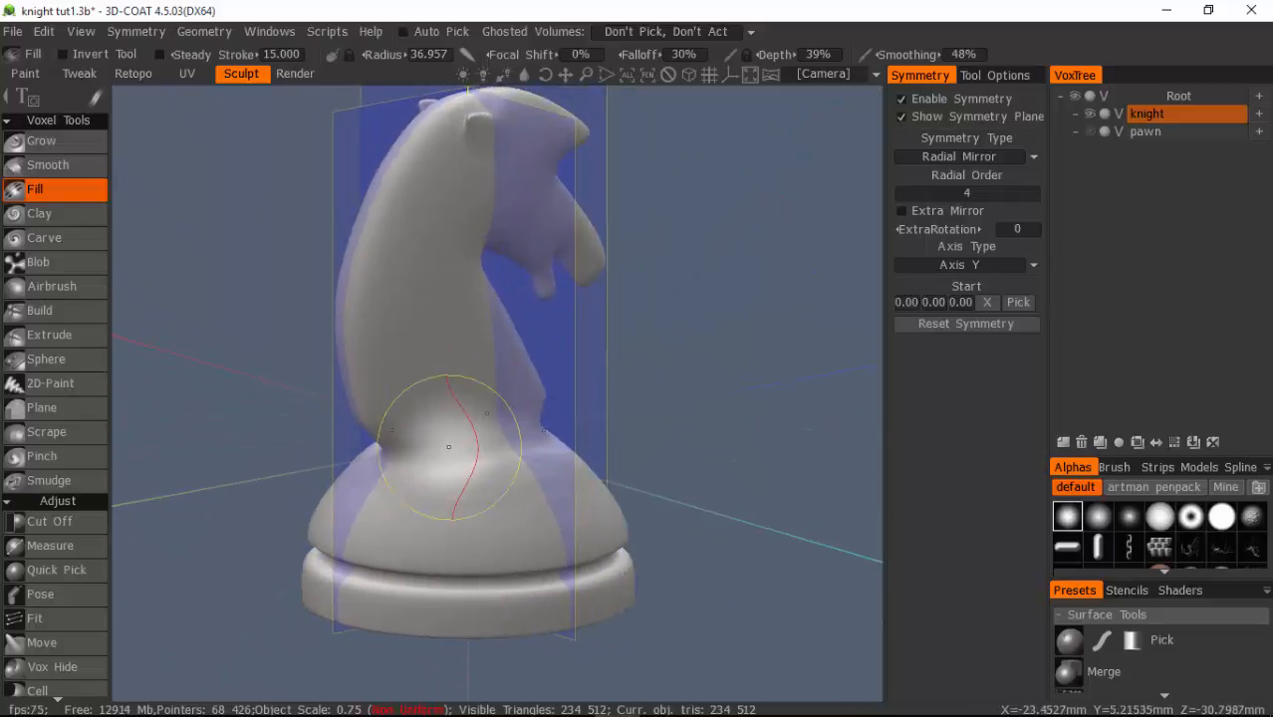
{"action": "mouse_move", "coordinate": [448, 447]}
{"action": "left_mouse_down"}
{"action": "mouse_move", "coordinate": [431, 460]}
{"action": "mouse_move", "coordinate": [481, 464]}
{"action": "left_mouse_up"}
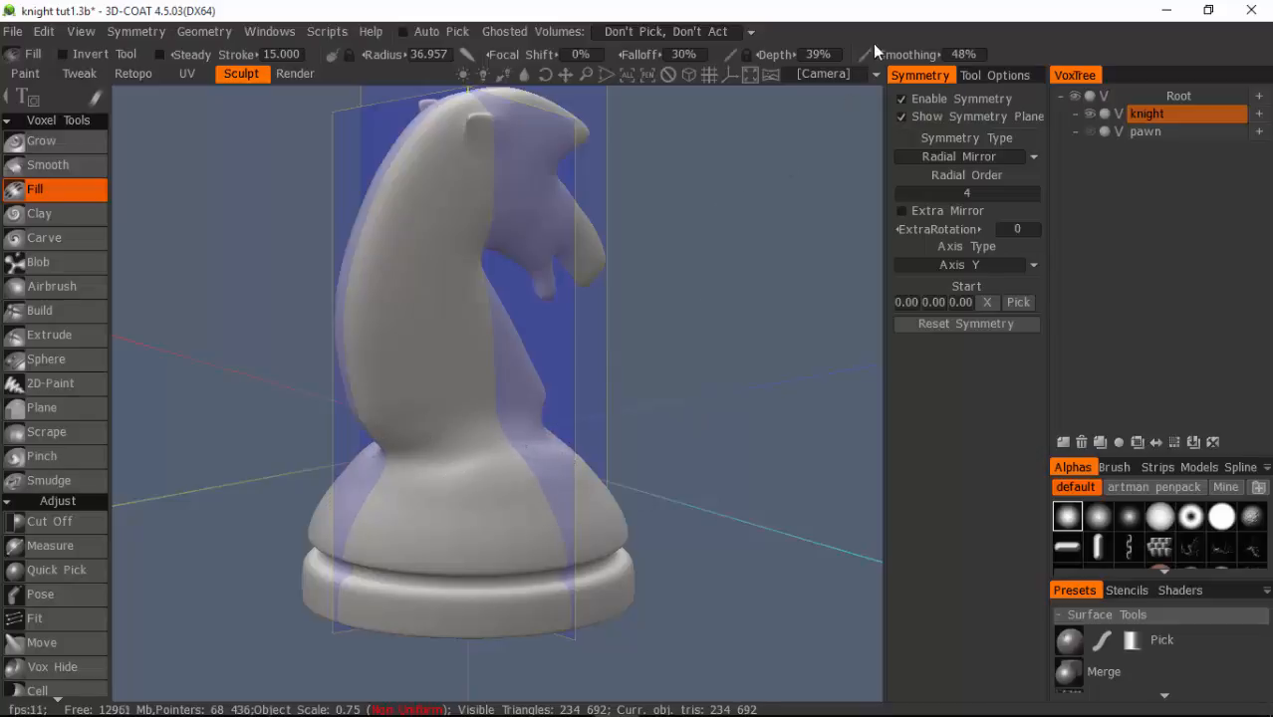
{"action": "left_click_drag", "start_coordinate": [774, 54], "coordinate": [798, 56]}
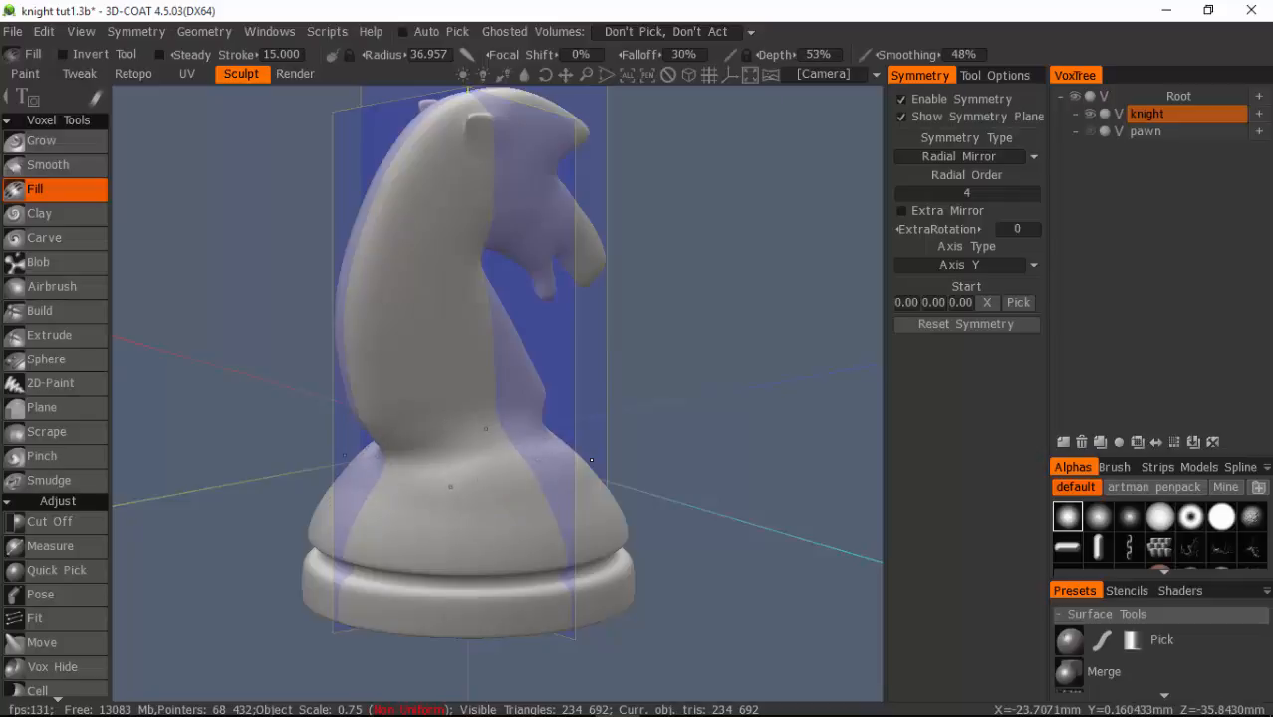
{"action": "mouse_move", "coordinate": [624, 458]}
{"action": "left_mouse_down"}
{"action": "mouse_move", "coordinate": [662, 539]}
{"action": "mouse_move", "coordinate": [648, 576]}
{"action": "left_mouse_up"}
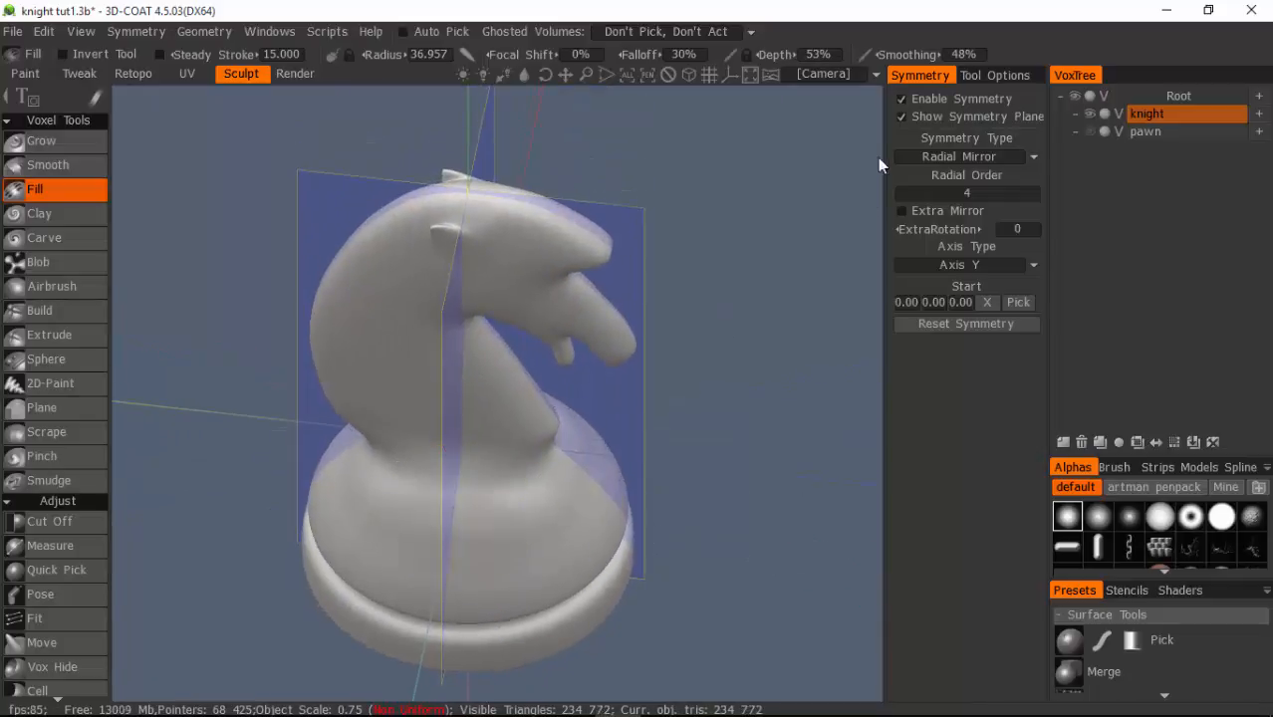
Set the radial symmetry order to 8 and even out the domed part of the base with the Fill brush.
{"action": "left_click", "coordinate": [964, 193]}
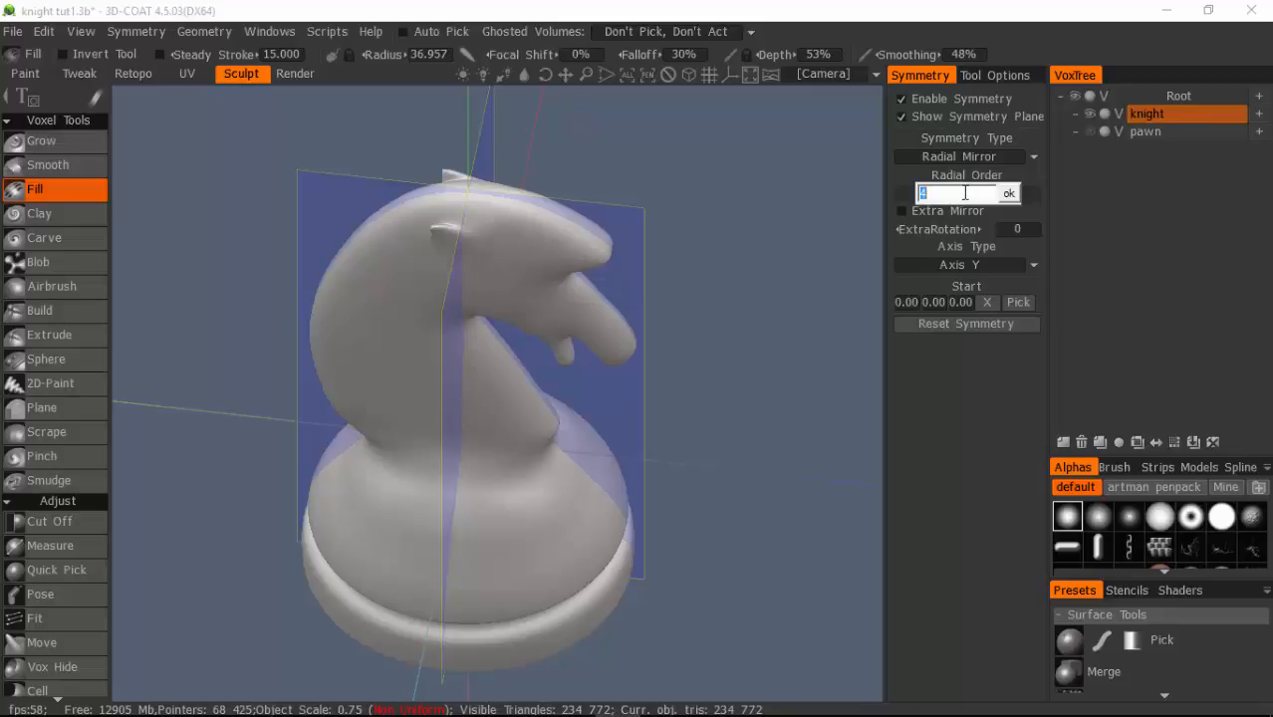
{"action": "type", "text": "8"}
{"action": "left_click", "coordinate": [1009, 193]}
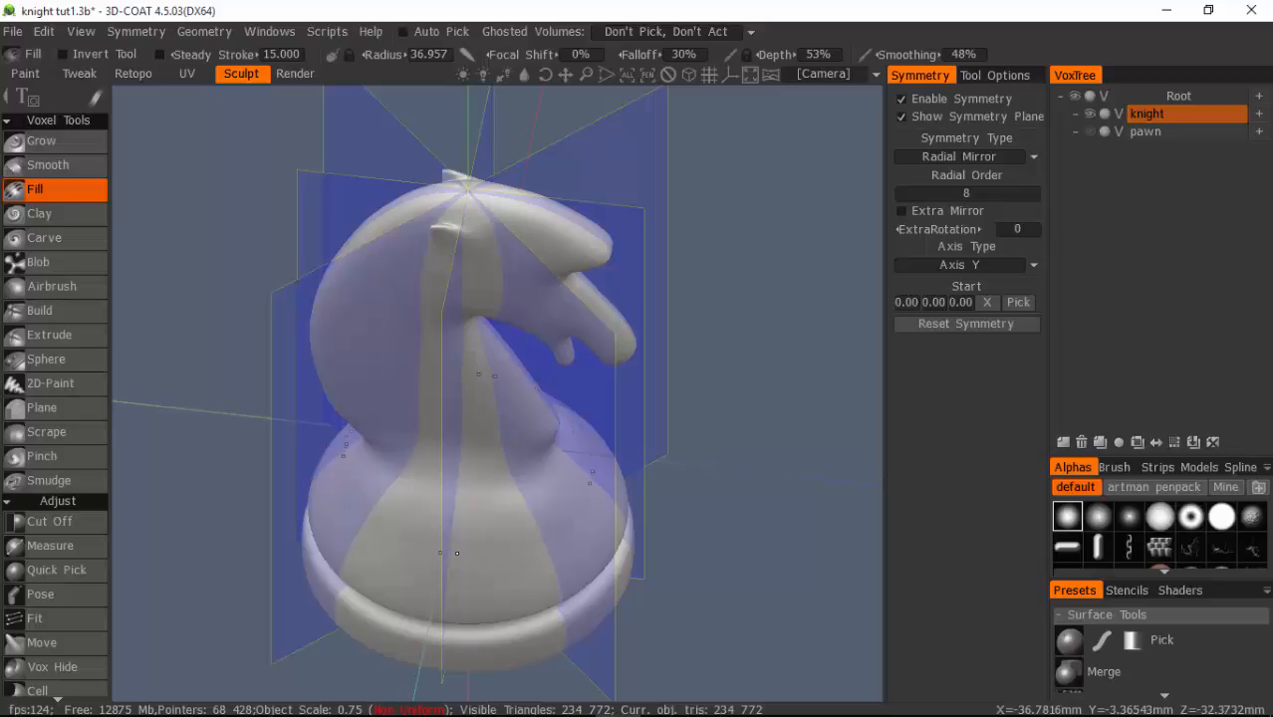
{"action": "mouse_move", "coordinate": [436, 541]}
{"action": "left_mouse_down"}
{"action": "mouse_move", "coordinate": [386, 531]}
{"action": "mouse_move", "coordinate": [509, 540]}
{"action": "mouse_move", "coordinate": [487, 556]}
{"action": "mouse_move", "coordinate": [519, 543]}
{"action": "mouse_move", "coordinate": [510, 513]}
{"action": "left_mouse_up"}
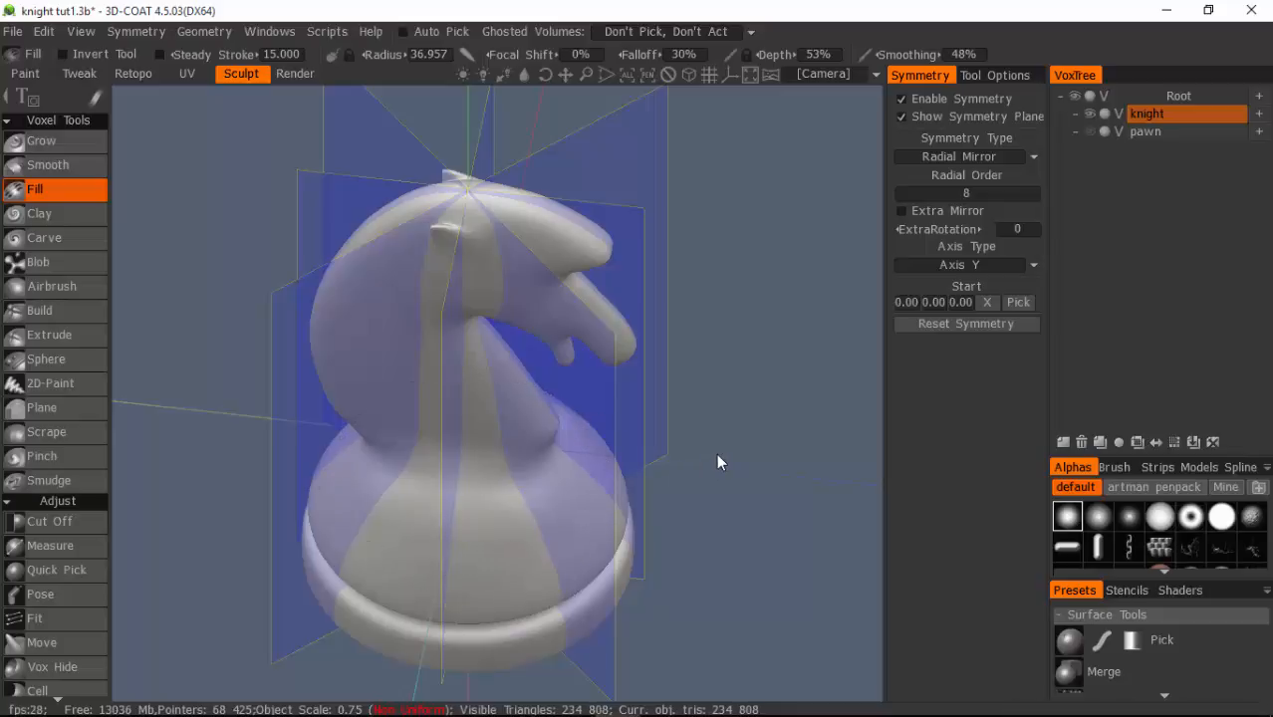
Hide the symmetry planes and show the knight from the front.
{"action": "left_click", "coordinate": [900, 116]}
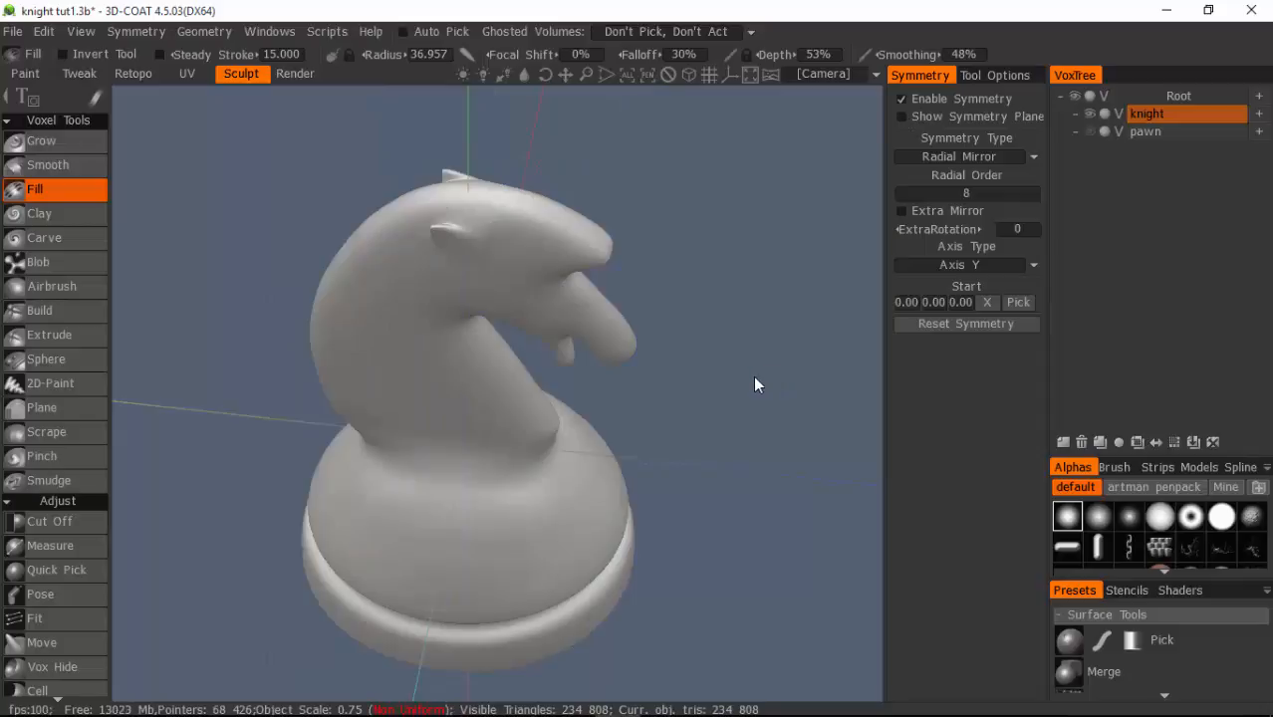
{"action": "key", "text": "KP_2"}
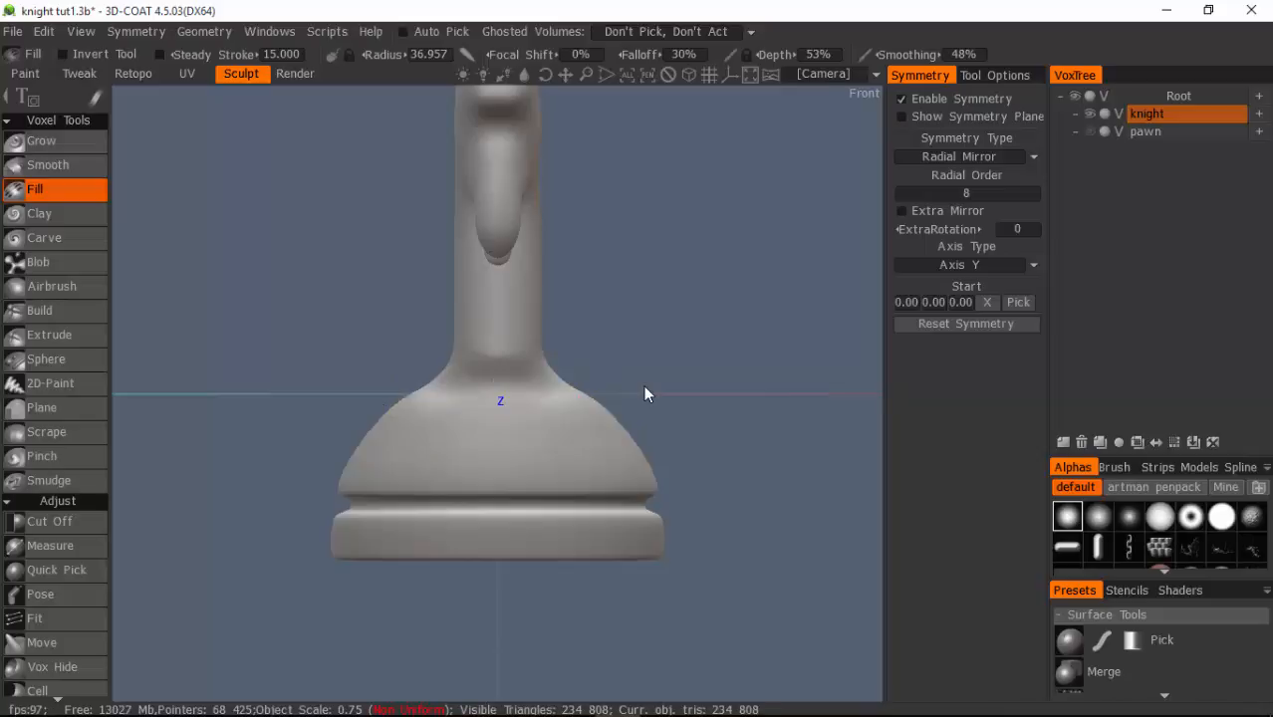
Examine the knight from the side, front and back, showing the pawn beside it for comparison and hiding it again.
{"action": "key", "text": "KP_4"}
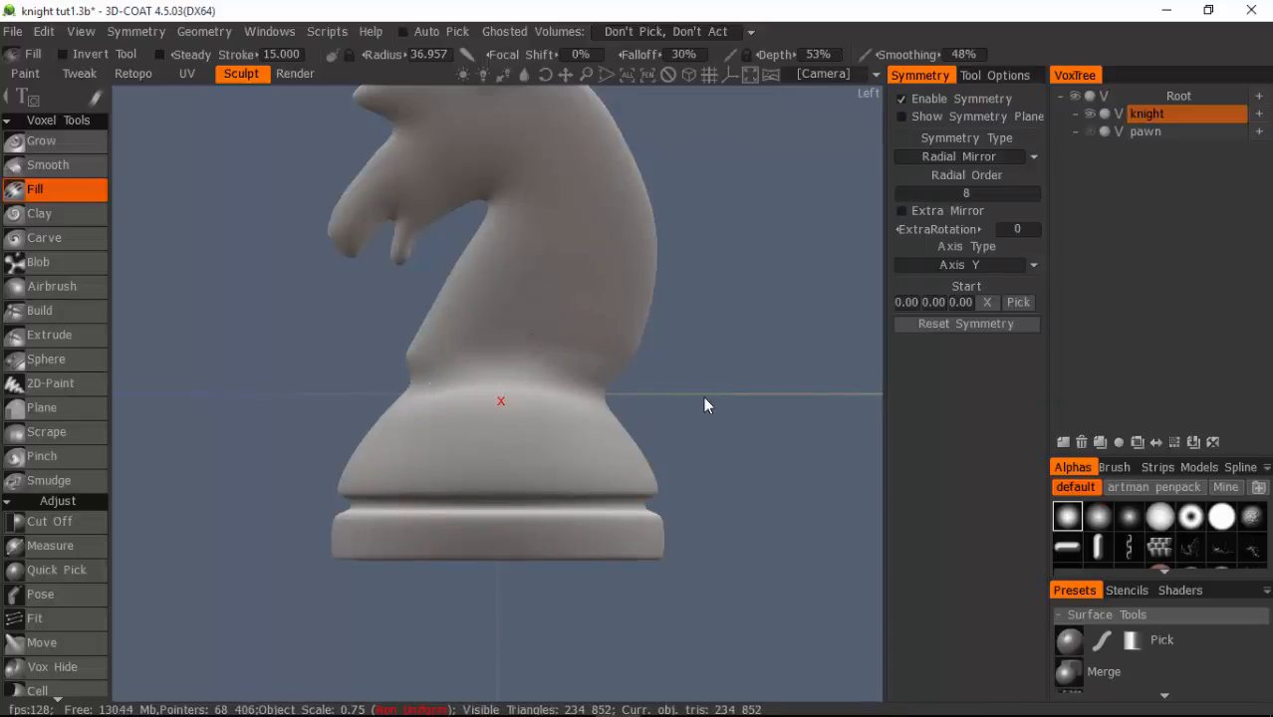
{"action": "key", "text": "KP_1"}
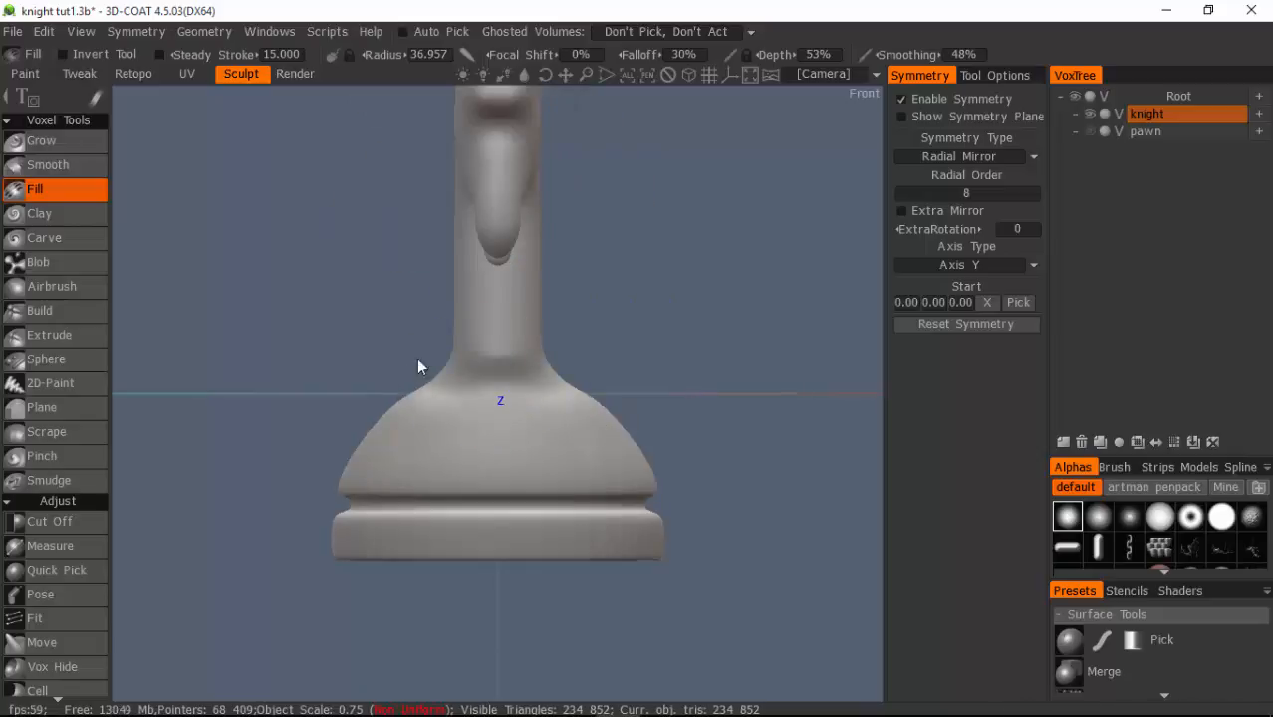
{"action": "left_click_drag", "start_coordinate": [771, 406], "coordinate": [627, 617]}
{"action": "mouse_move", "coordinate": [667, 429]}
{"action": "left_mouse_down"}
{"action": "mouse_move", "coordinate": [612, 458]}
{"action": "mouse_move", "coordinate": [788, 403]}
{"action": "mouse_move", "coordinate": [569, 456]}
{"action": "left_mouse_up"}
{"action": "mouse_move", "coordinate": [749, 355]}
{"action": "right_mouse_down"}
{"action": "mouse_move", "coordinate": [736, 345]}
{"action": "mouse_move", "coordinate": [557, 427]}
{"action": "right_mouse_up"}
{"action": "mouse_move", "coordinate": [675, 400]}
{"action": "left_mouse_down"}
{"action": "mouse_move", "coordinate": [702, 318]}
{"action": "mouse_move", "coordinate": [630, 375]}
{"action": "mouse_move", "coordinate": [511, 255]}
{"action": "left_mouse_up"}
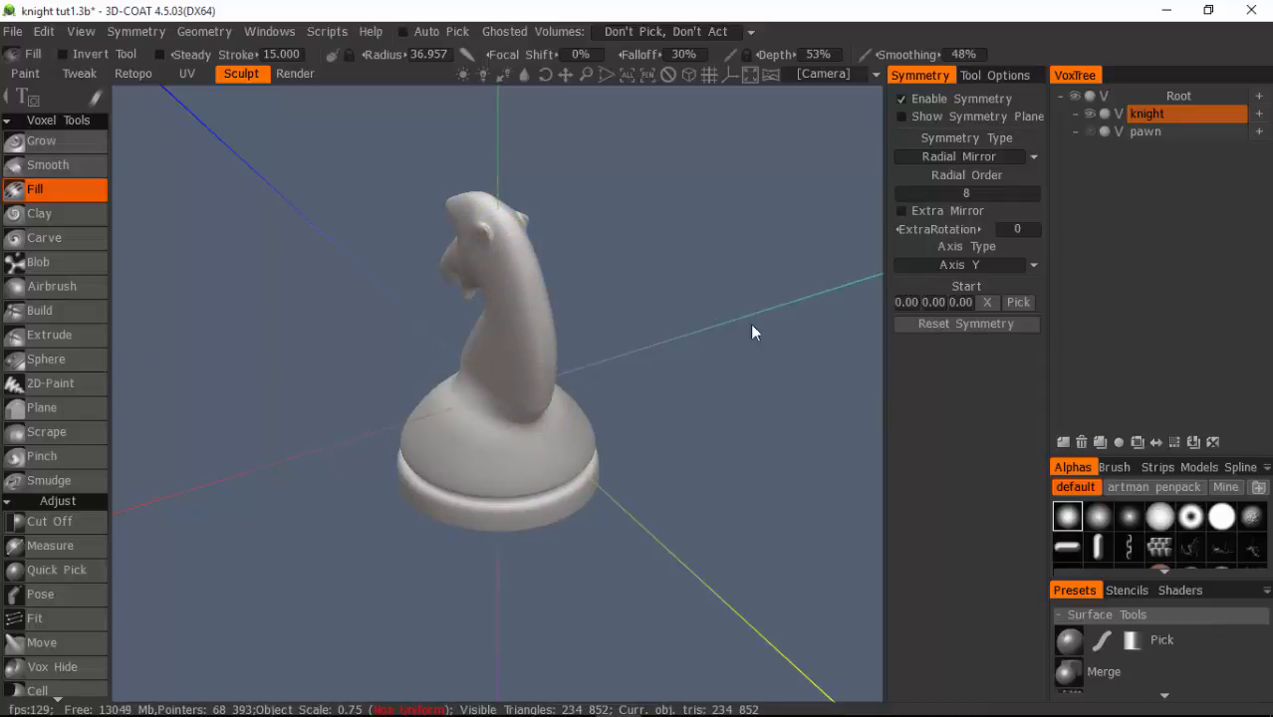
{"action": "left_click", "coordinate": [1091, 131]}
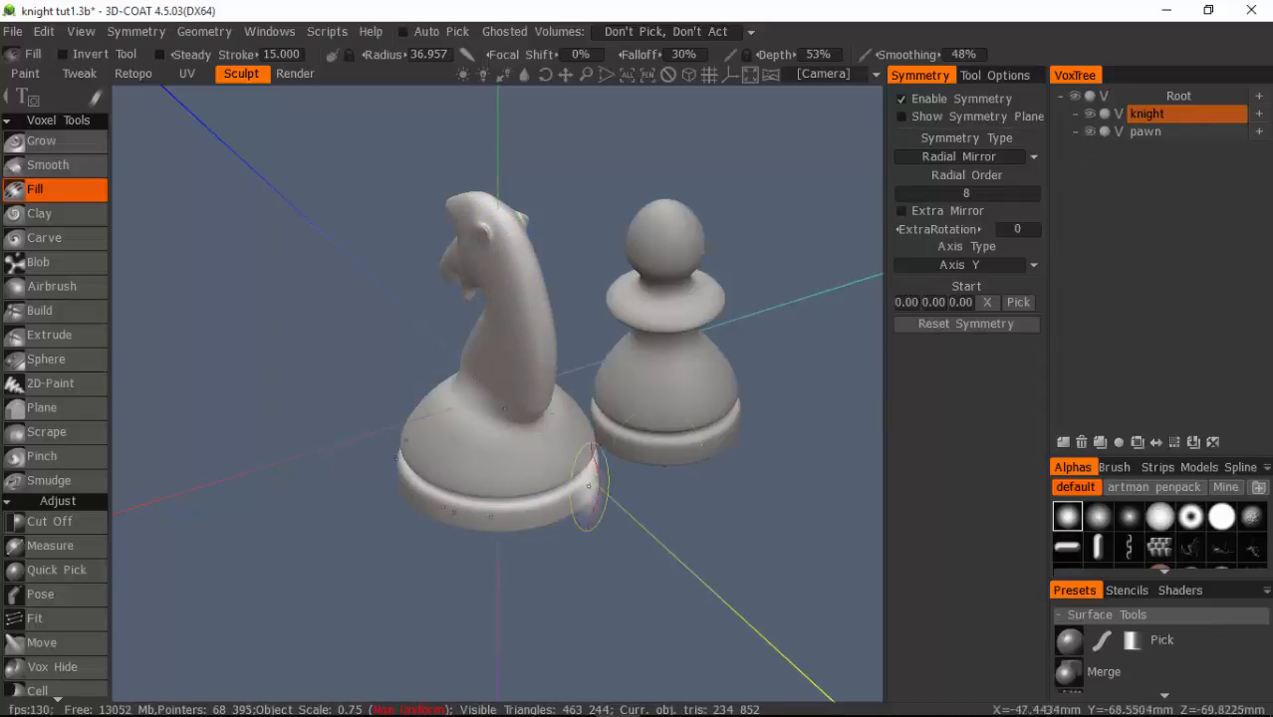
{"action": "mouse_move", "coordinate": [640, 545]}
{"action": "left_mouse_down"}
{"action": "mouse_move", "coordinate": [763, 527]}
{"action": "mouse_move", "coordinate": [713, 506]}
{"action": "mouse_move", "coordinate": [103, 468]}
{"action": "mouse_move", "coordinate": [67, 501]}
{"action": "mouse_move", "coordinate": [262, 470]}
{"action": "left_mouse_up"}
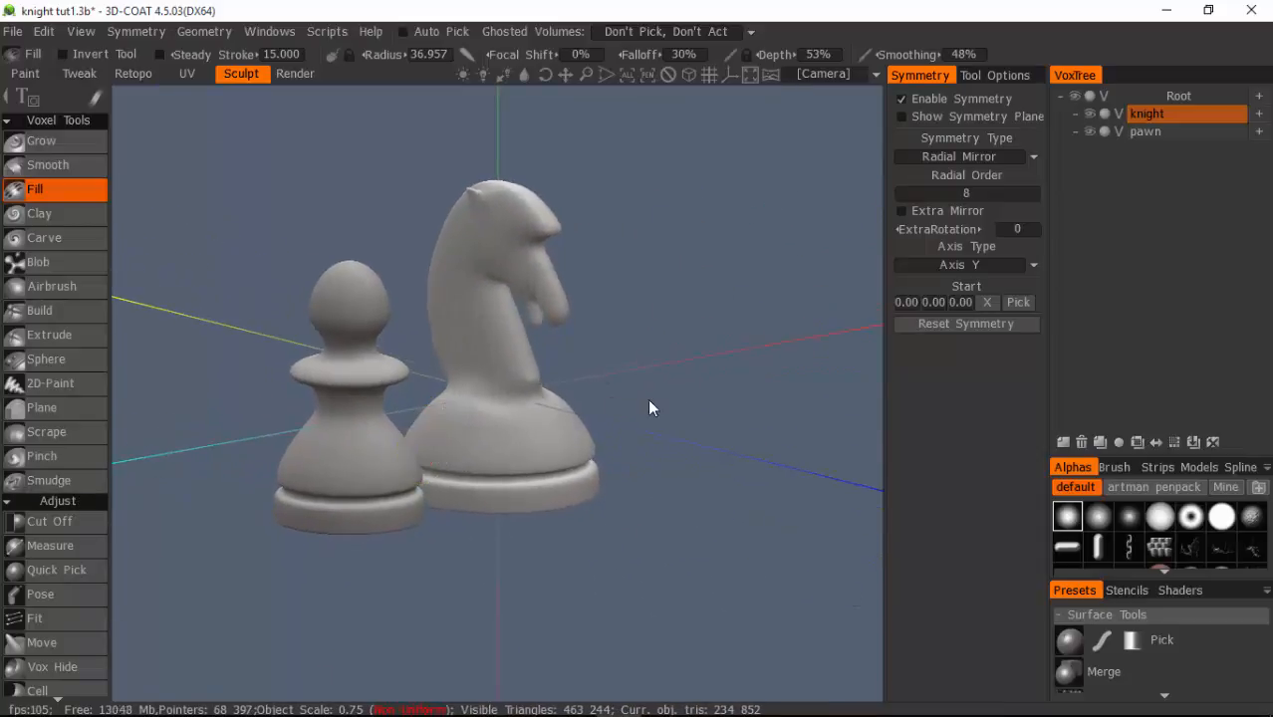
{"action": "left_click", "coordinate": [1088, 131]}
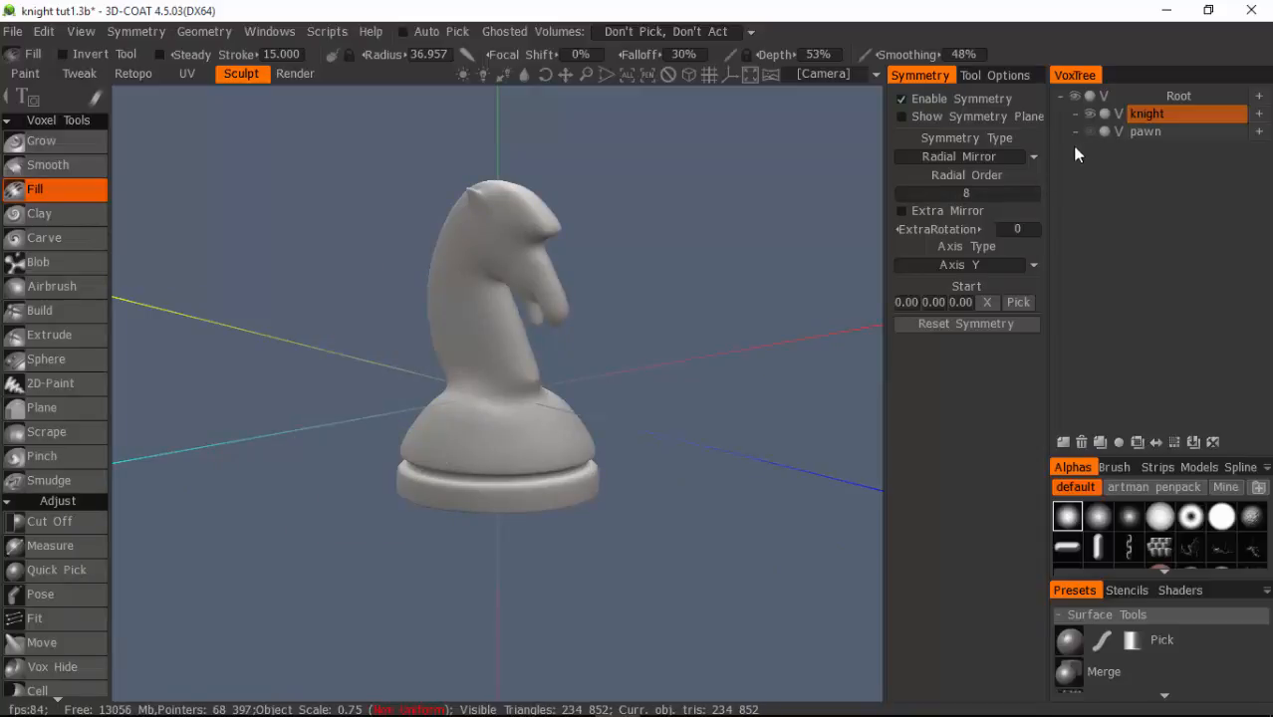
{"action": "left_click_drag", "start_coordinate": [568, 589], "coordinate": [629, 629]}
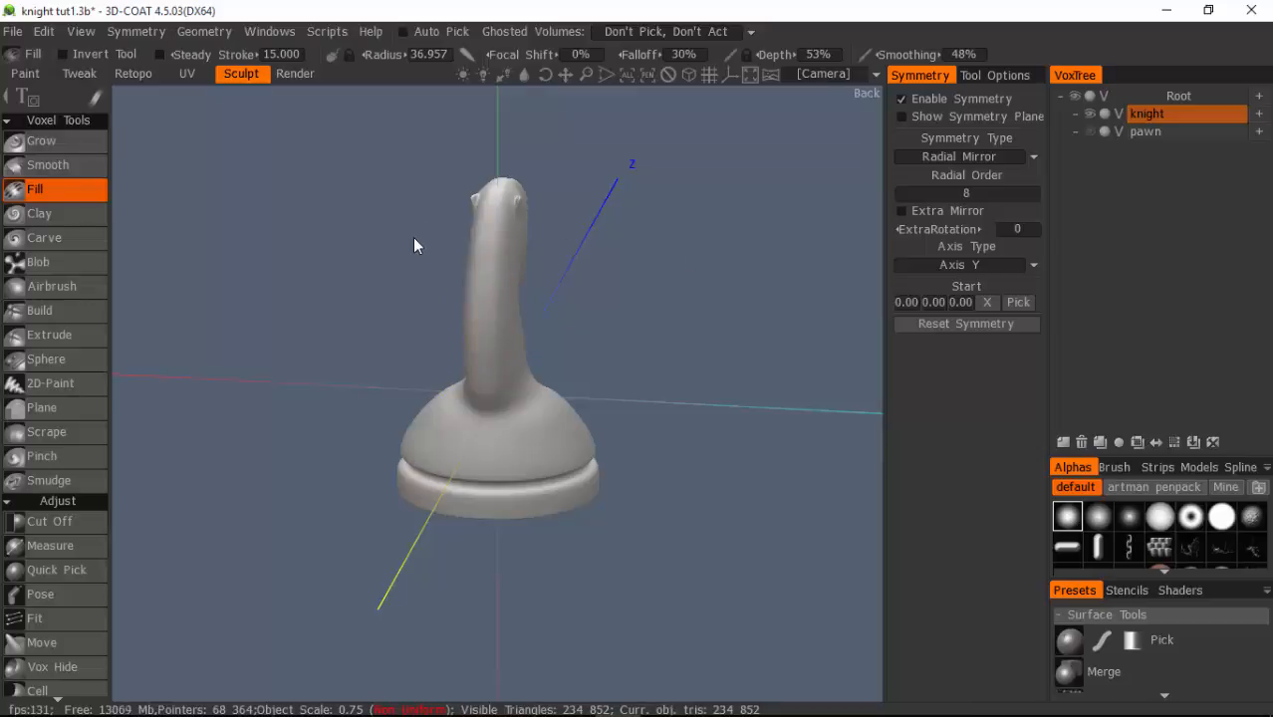
Activate the Move brush, set symmetry to X,Y,Z Mirror on the X axis with its plane shown, and view the knight from behind.
{"action": "key", "text": "space"}
{"action": "left_click", "coordinate": [79, 111]}
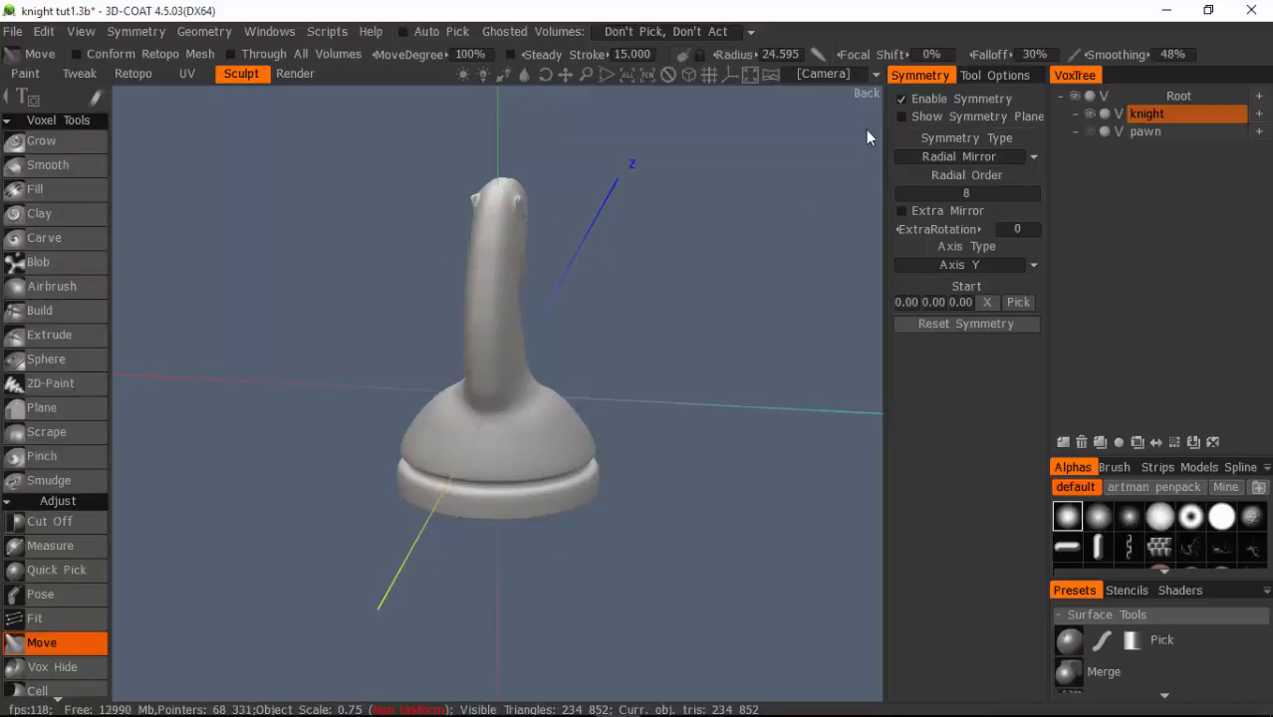
{"action": "left_click", "coordinate": [943, 162]}
{"action": "left_click", "coordinate": [962, 172]}
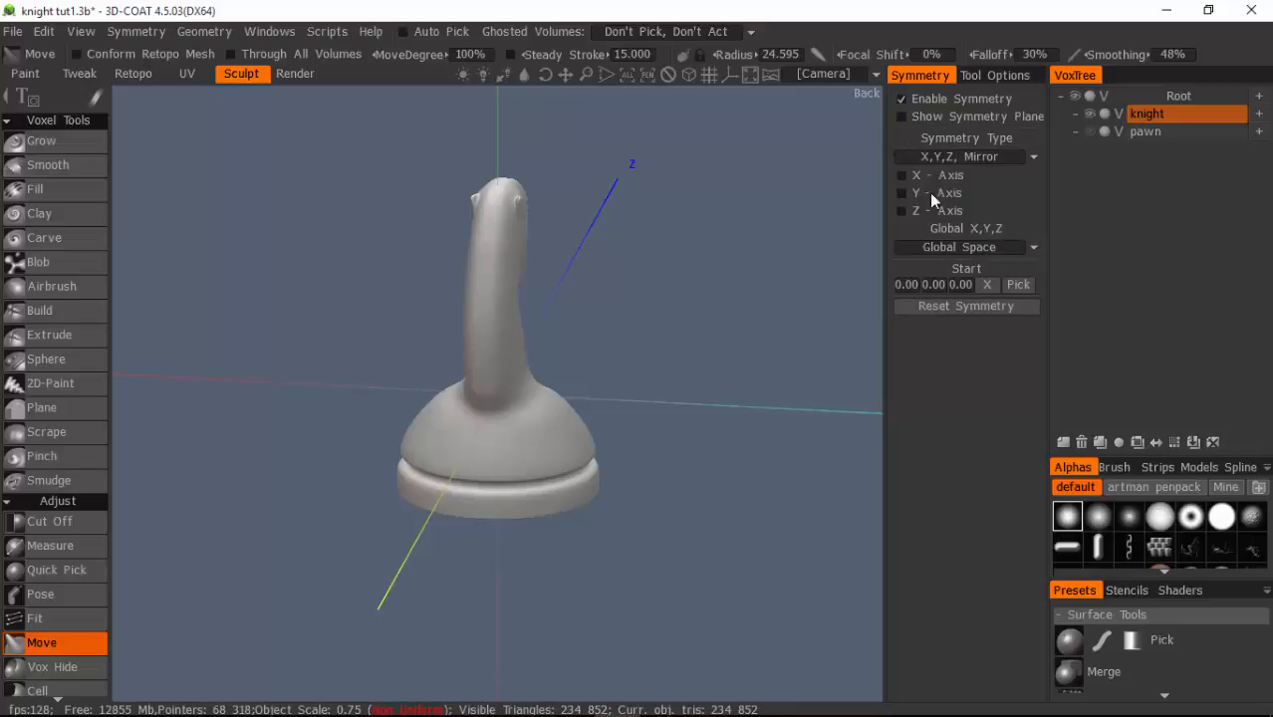
{"action": "left_click", "coordinate": [901, 116]}
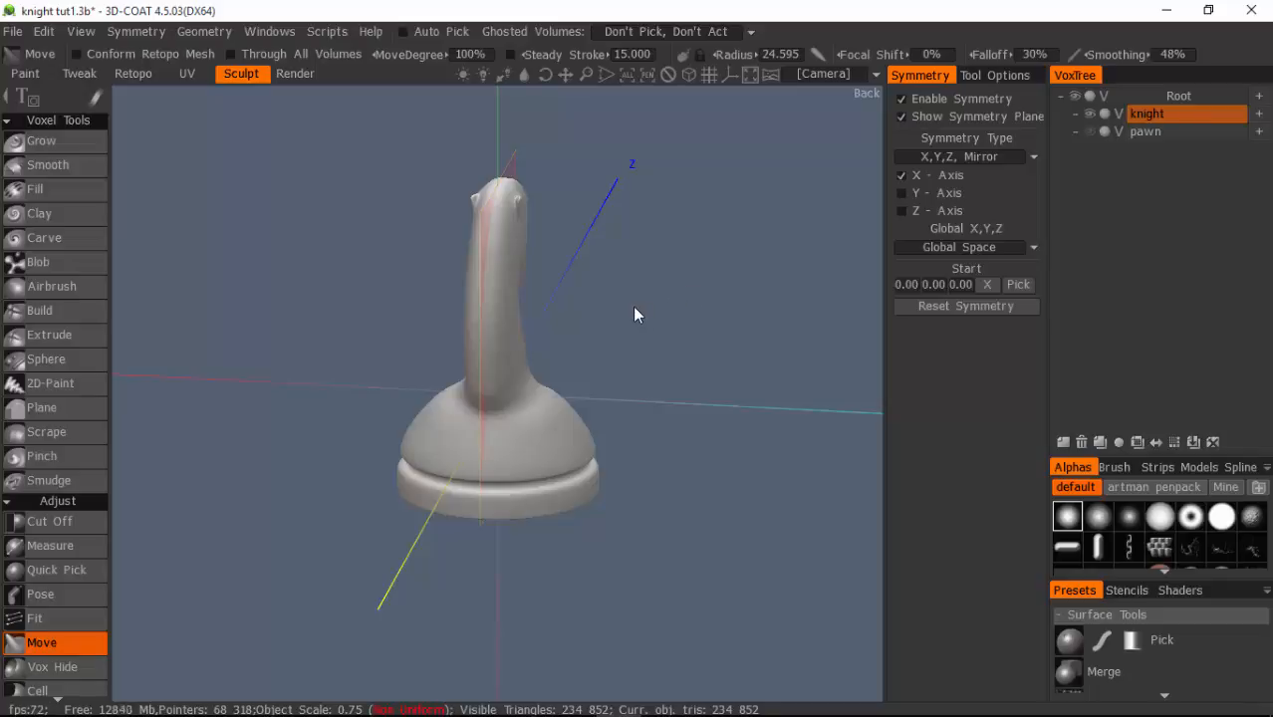
{"action": "key", "text": "KP_8"}
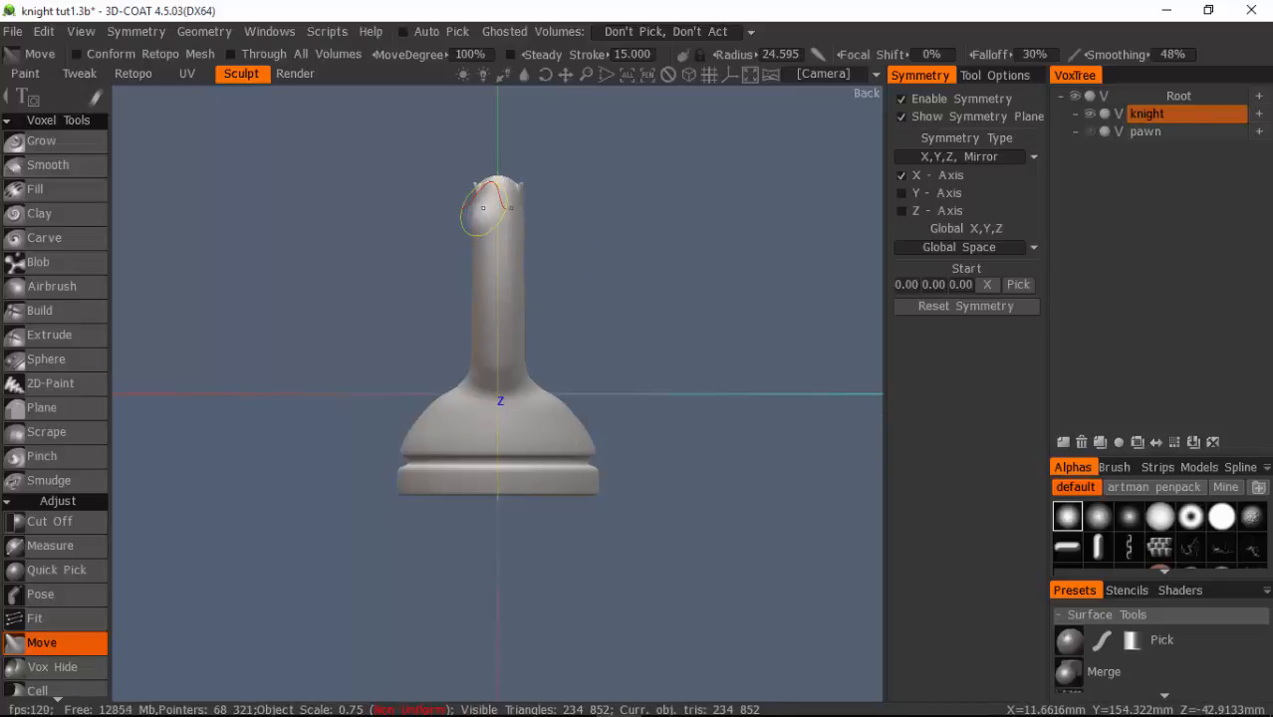
{"action": "left_click", "coordinate": [1099, 547]}
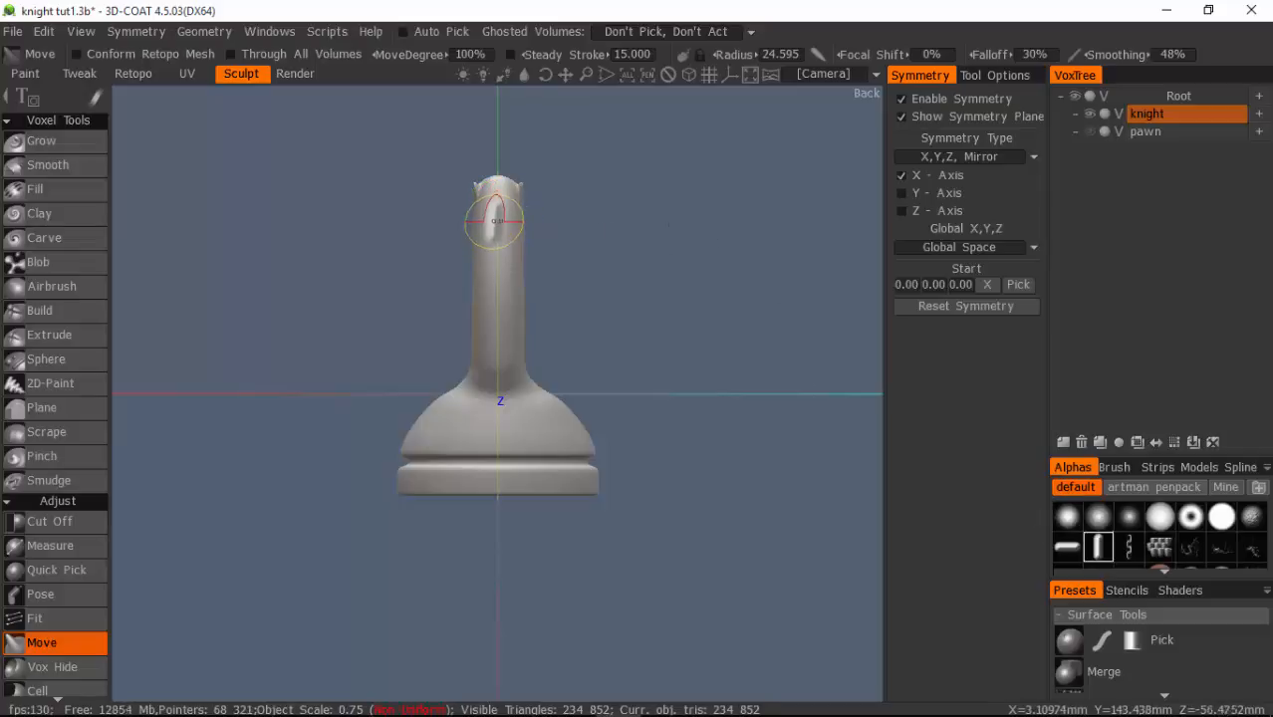
{"action": "left_click_drag", "start_coordinate": [483, 207], "coordinate": [495, 207]}
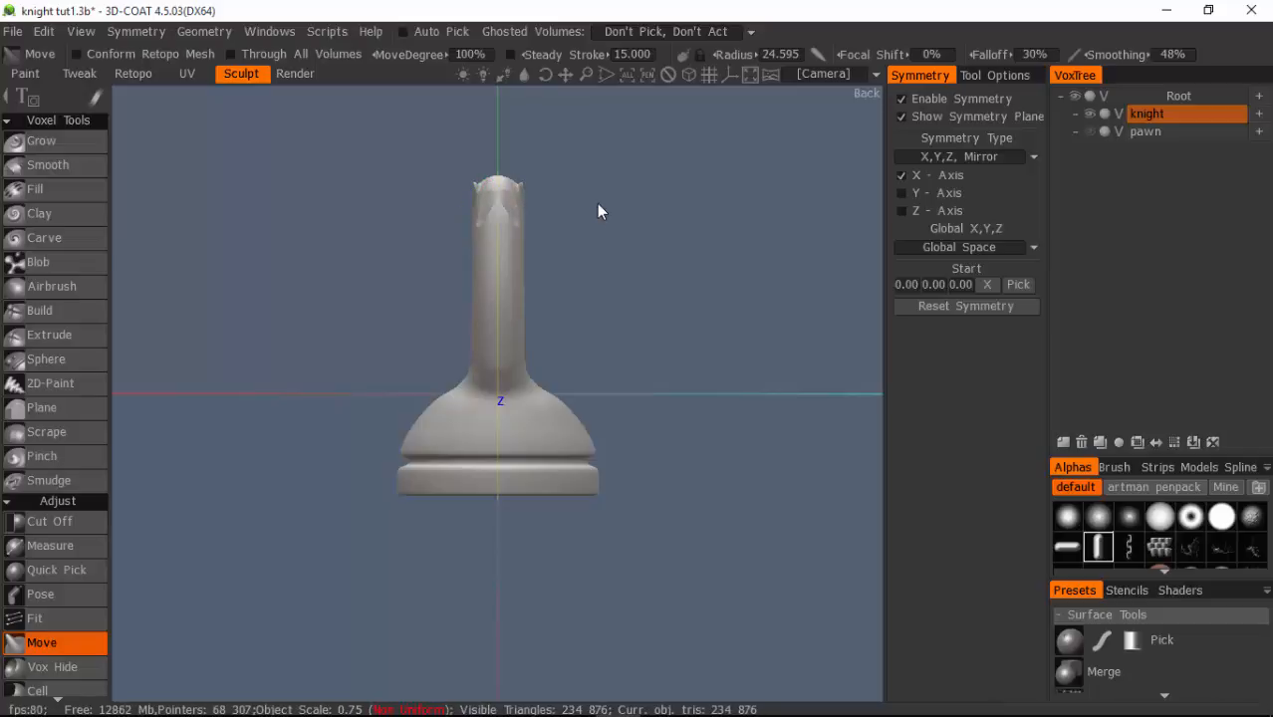
{"action": "key", "text": "ctrl+z"}
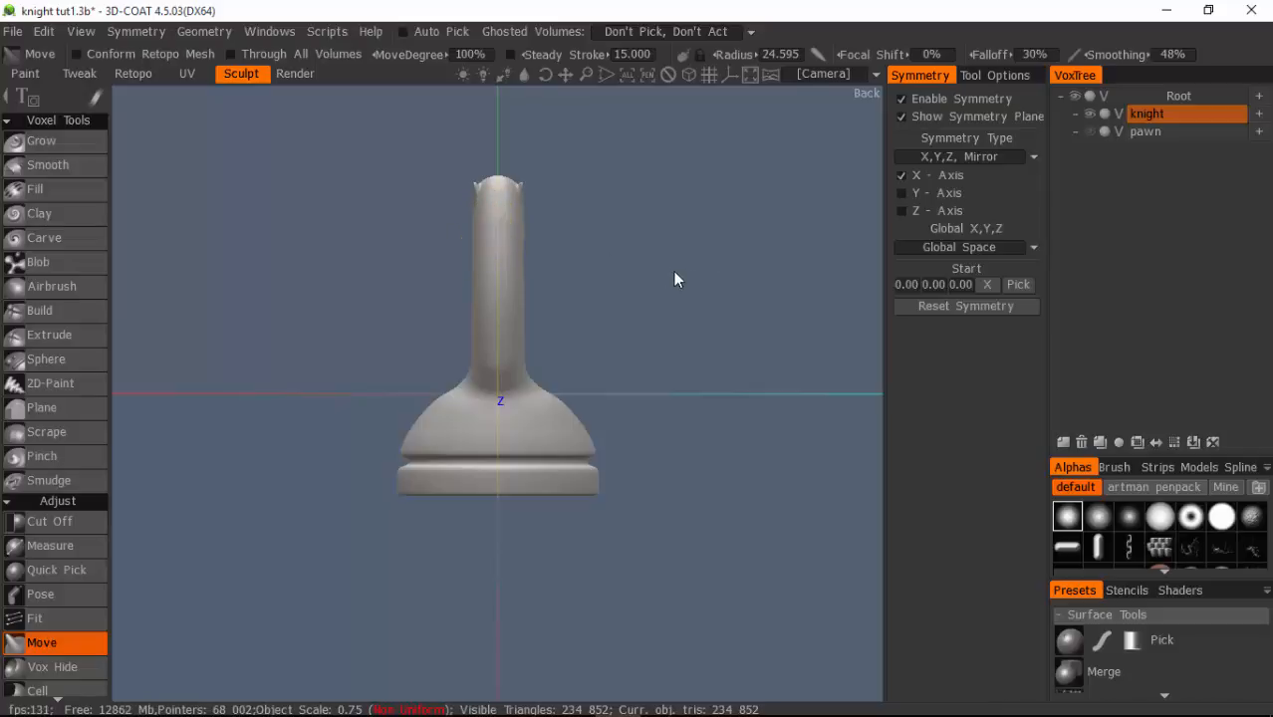
Set up the Cut & Clone tool with the polygonal selection shape, facing the knight's left side.
{"action": "left_click_drag", "start_coordinate": [673, 278], "coordinate": [770, 283]}
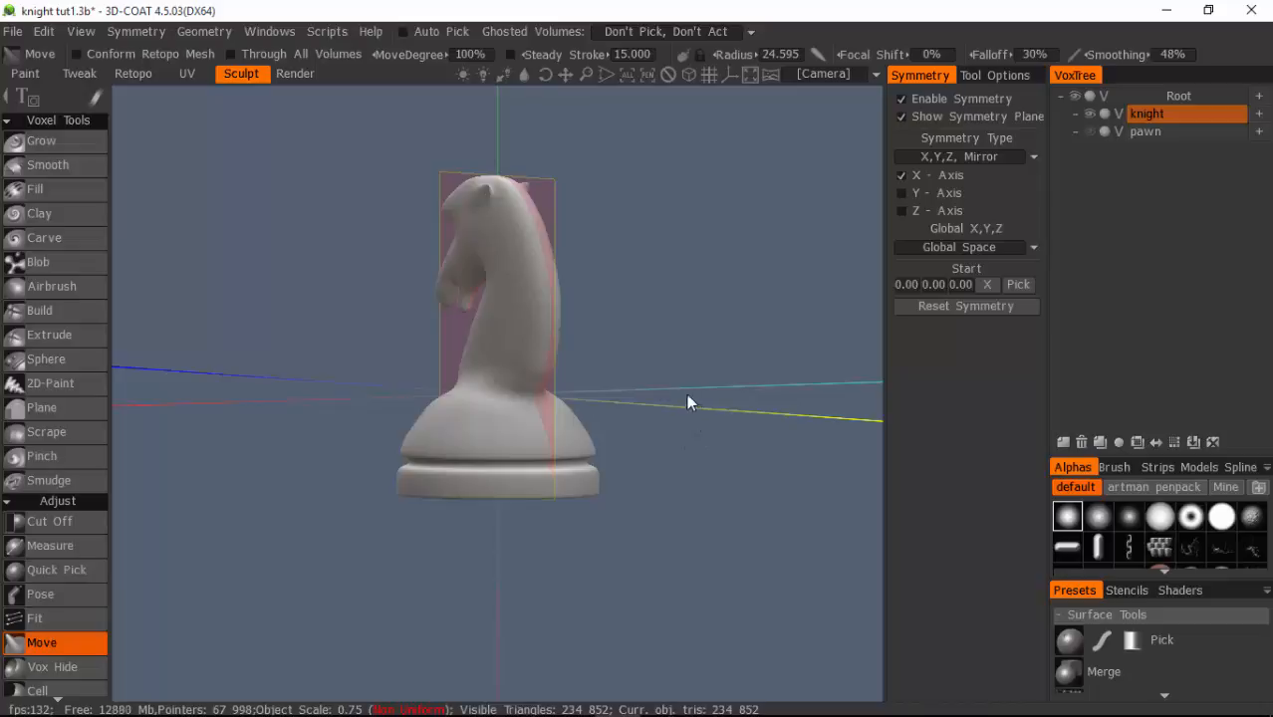
{"action": "left_click_drag", "start_coordinate": [686, 402], "coordinate": [541, 455]}
{"action": "scroll", "coordinate": [34, 498], "scroll_direction": "down", "scroll_amount": 5}
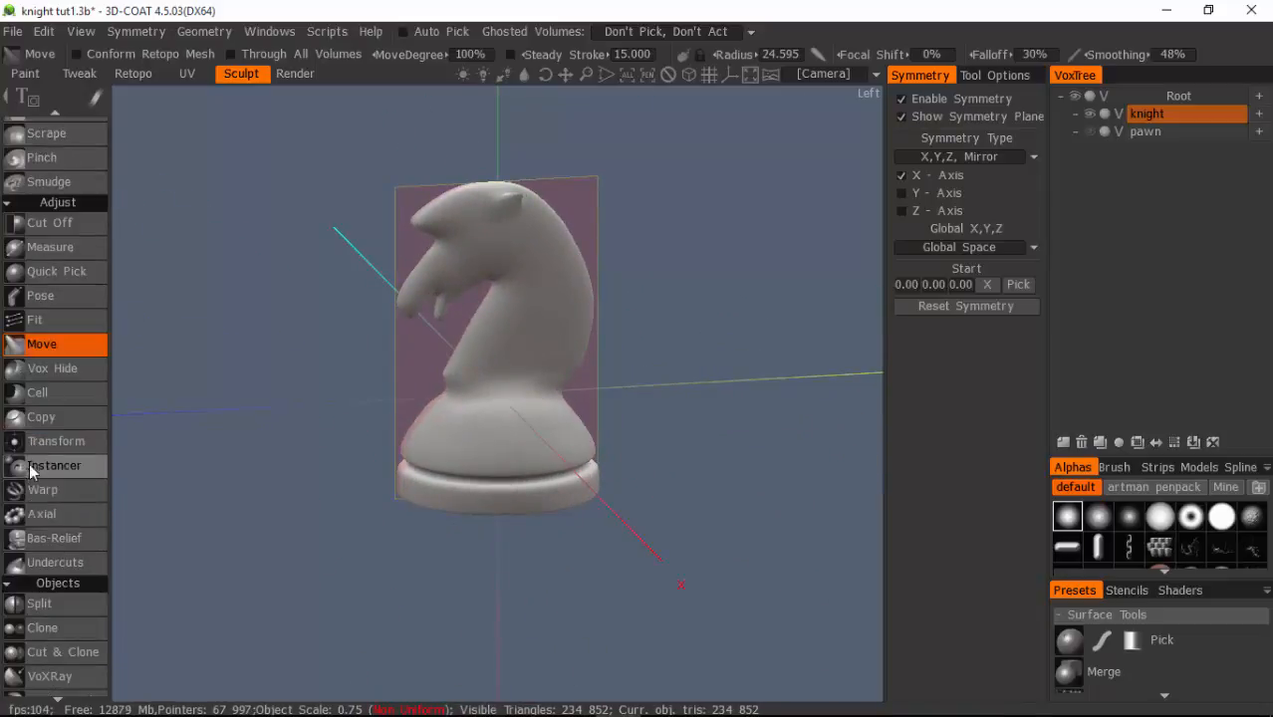
{"action": "scroll", "coordinate": [30, 472], "scroll_direction": "down", "scroll_amount": 2}
{"action": "left_click", "coordinate": [54, 531]}
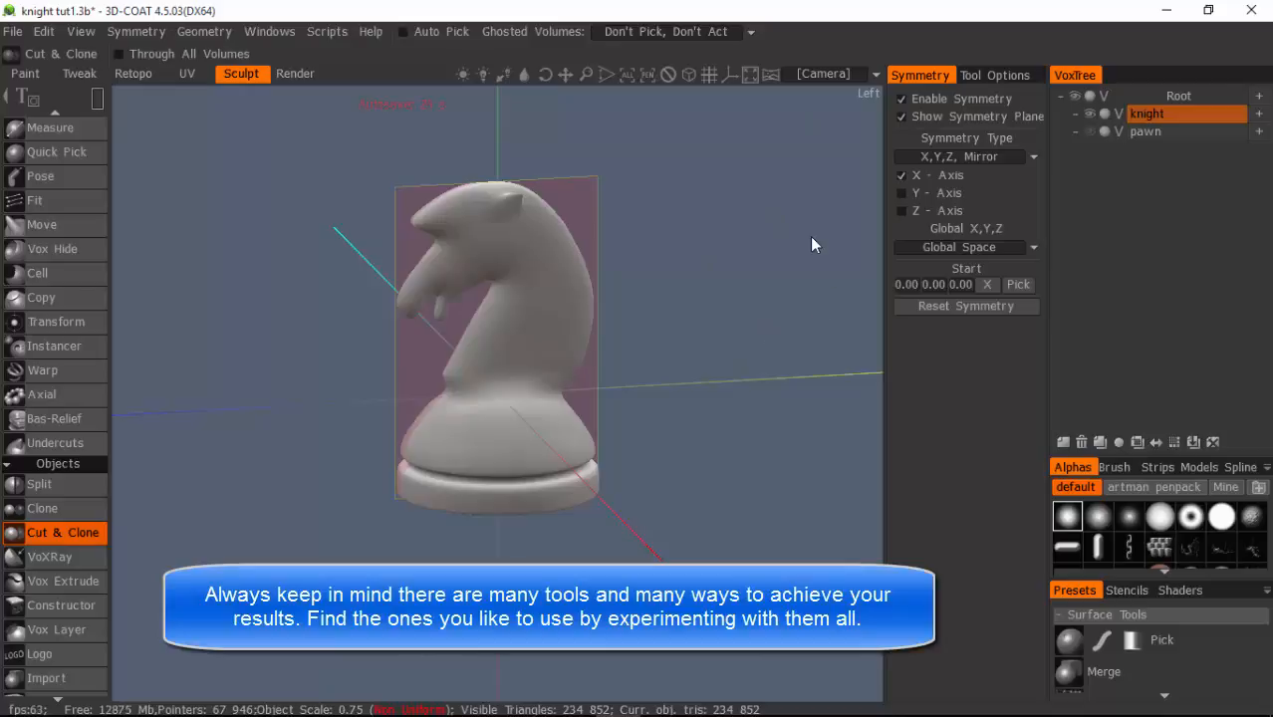
{"action": "left_click_drag", "start_coordinate": [747, 312], "coordinate": [740, 313], "text": "alt+shift"}
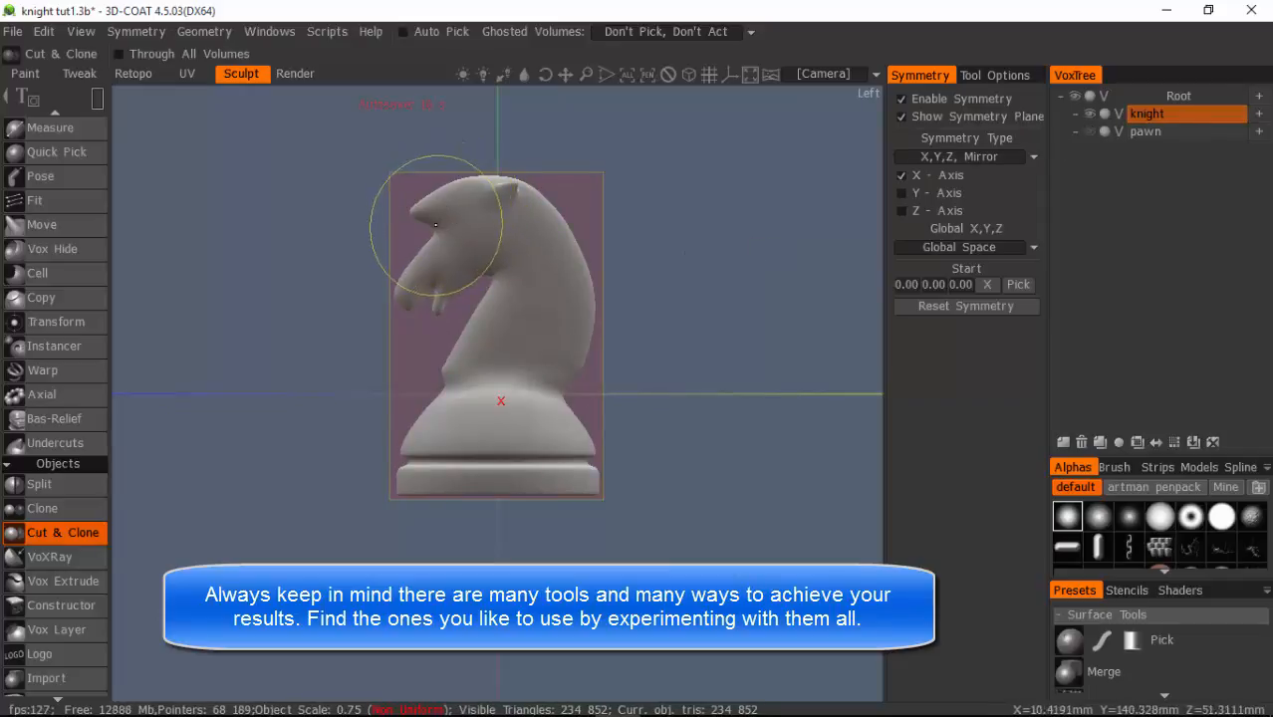
{"action": "mouse_move", "coordinate": [100, 104]}
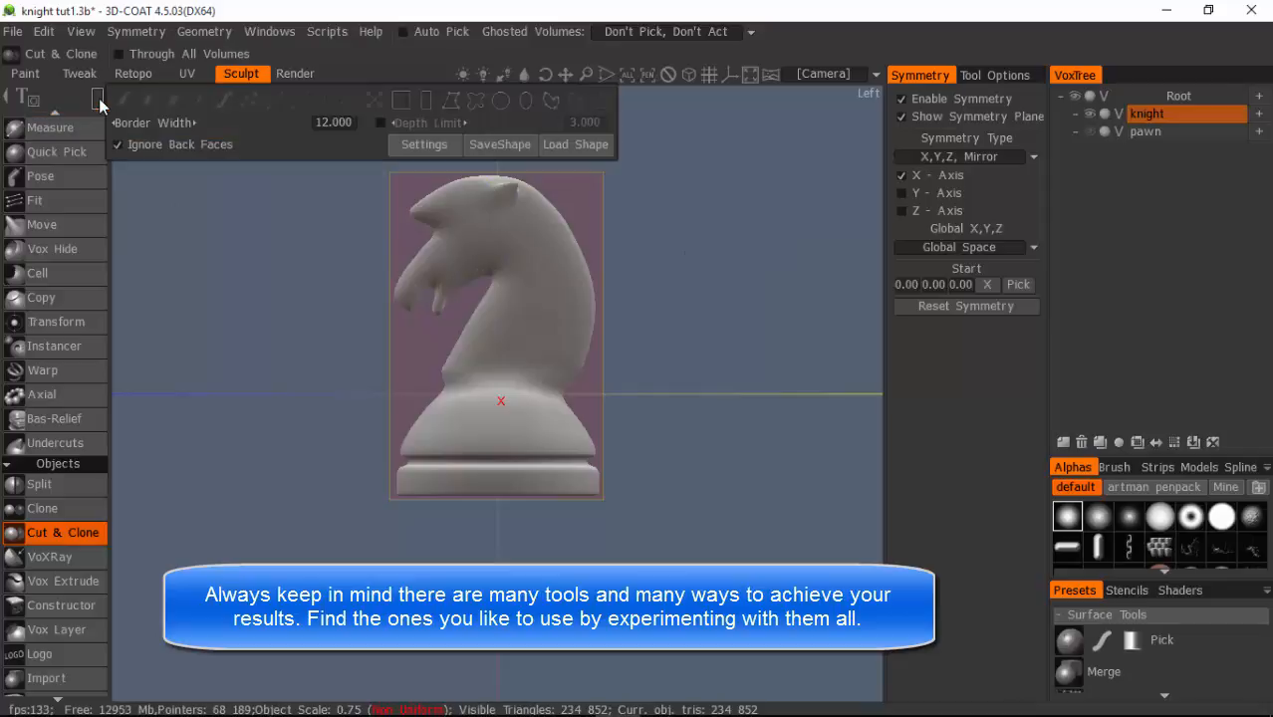
{"action": "left_click", "coordinate": [449, 100]}
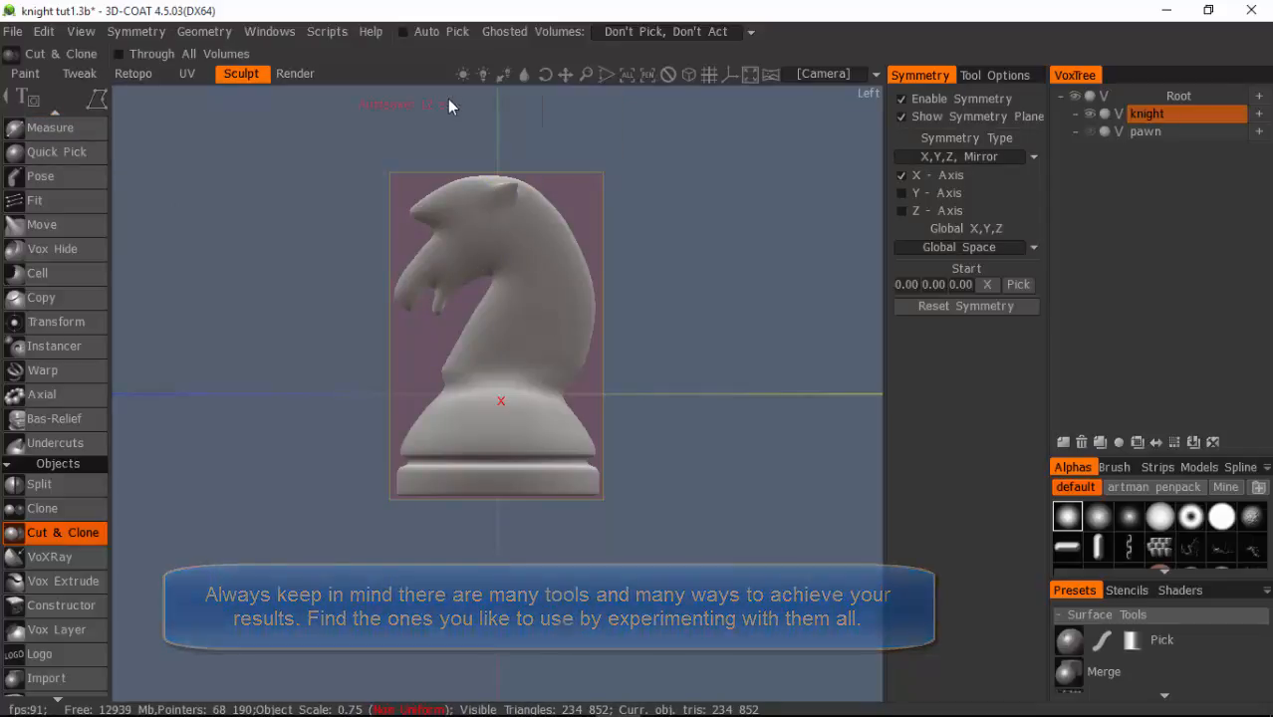
Outline the knight's mane with a closed polygon from the brow along the neck to its base and around the outside.
{"action": "left_click", "coordinate": [432, 227]}
{"action": "left_click", "coordinate": [468, 209]}
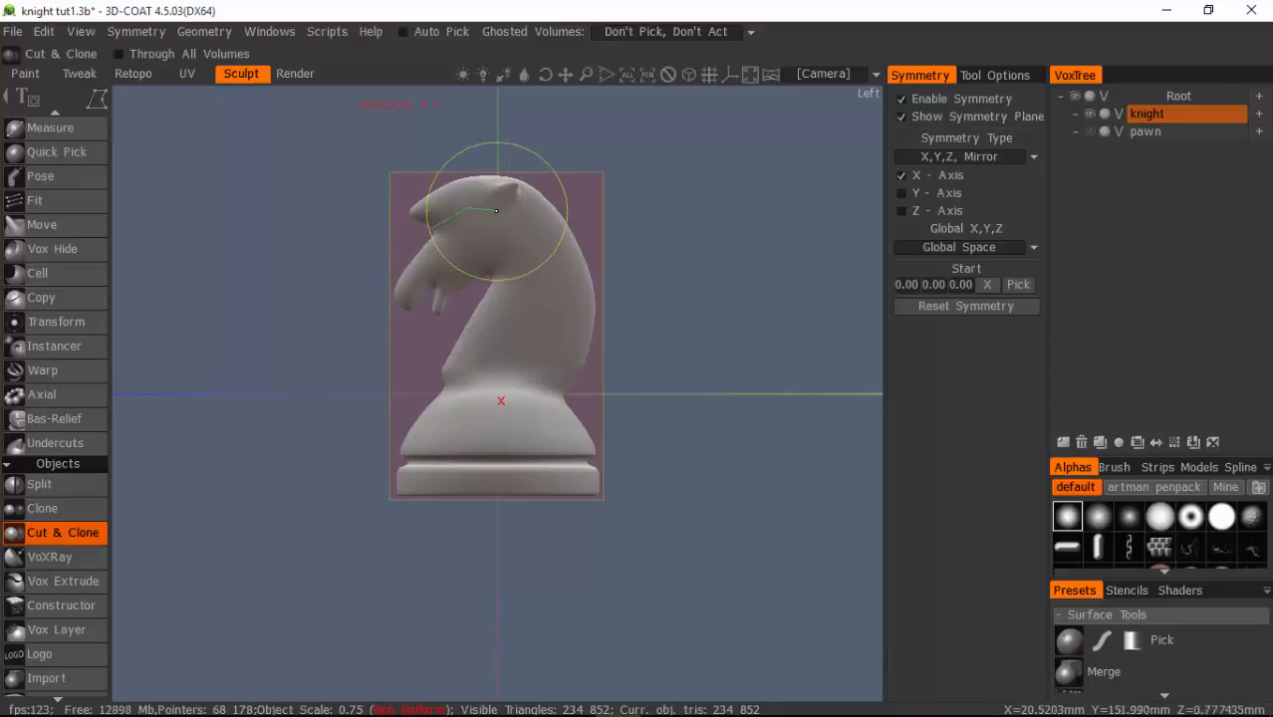
{"action": "left_click", "coordinate": [496, 210]}
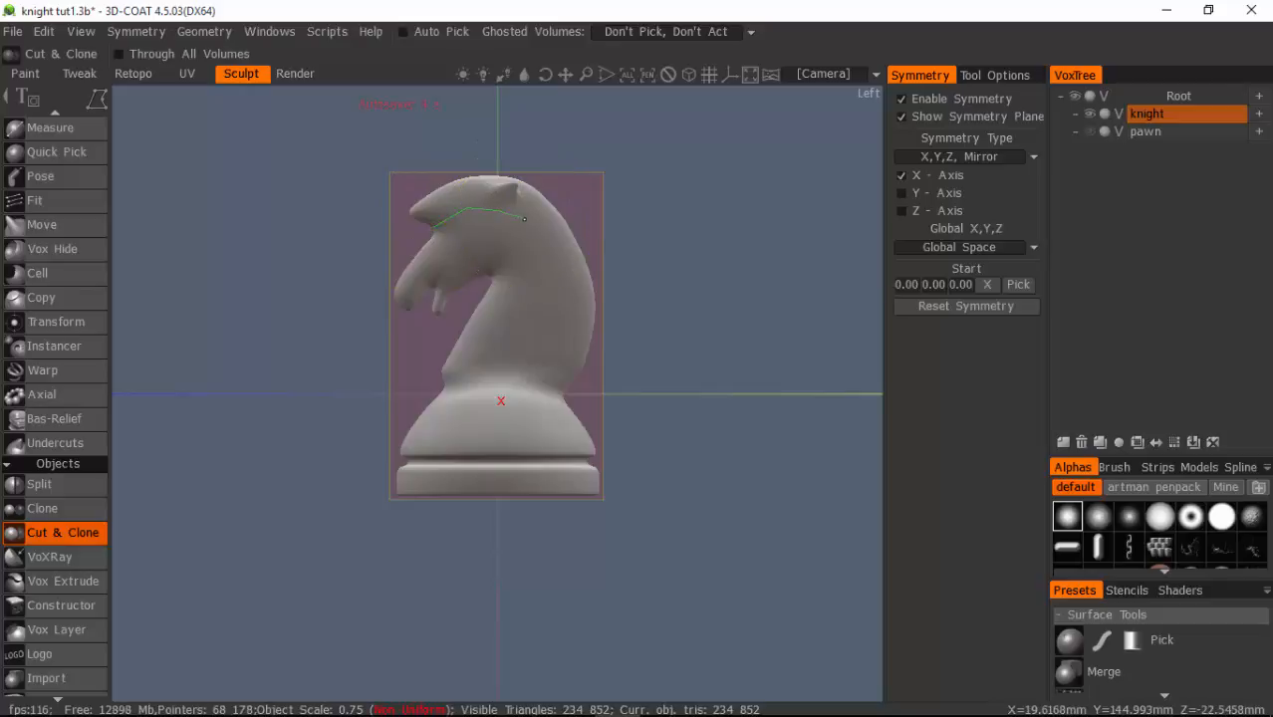
{"action": "left_click", "coordinate": [526, 220]}
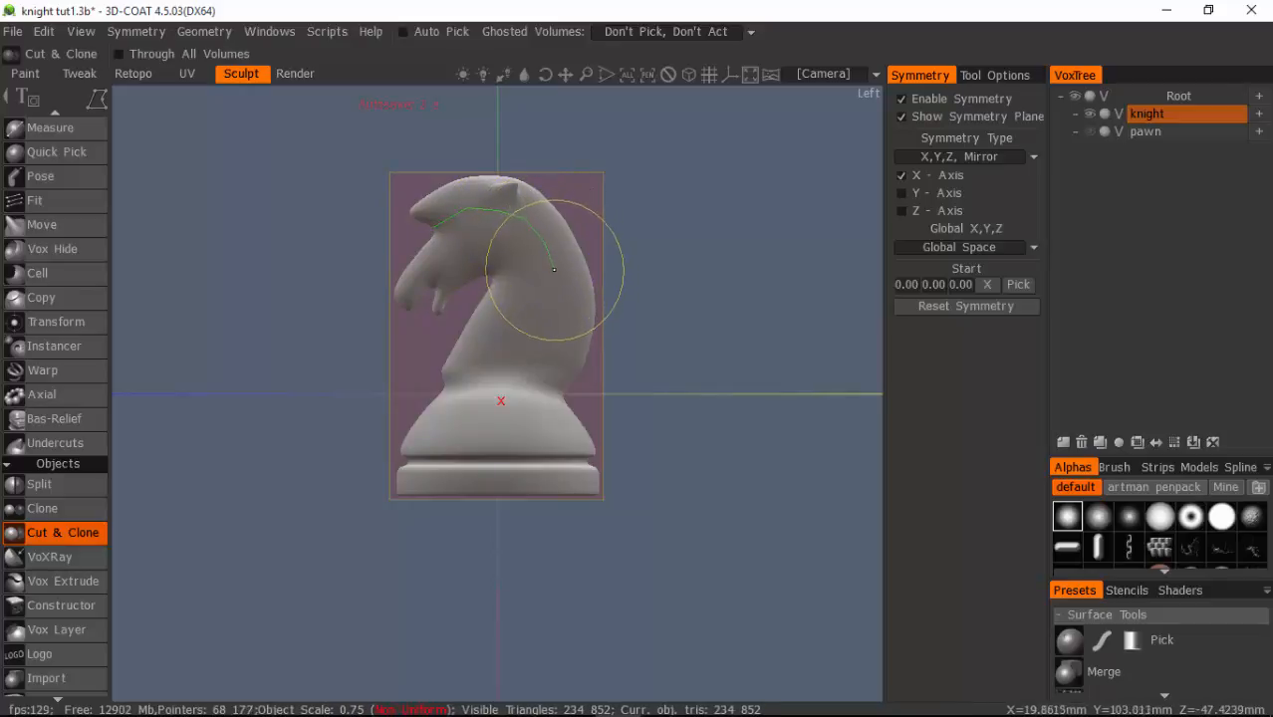
{"action": "left_click", "coordinate": [554, 271]}
{"action": "left_click", "coordinate": [562, 297]}
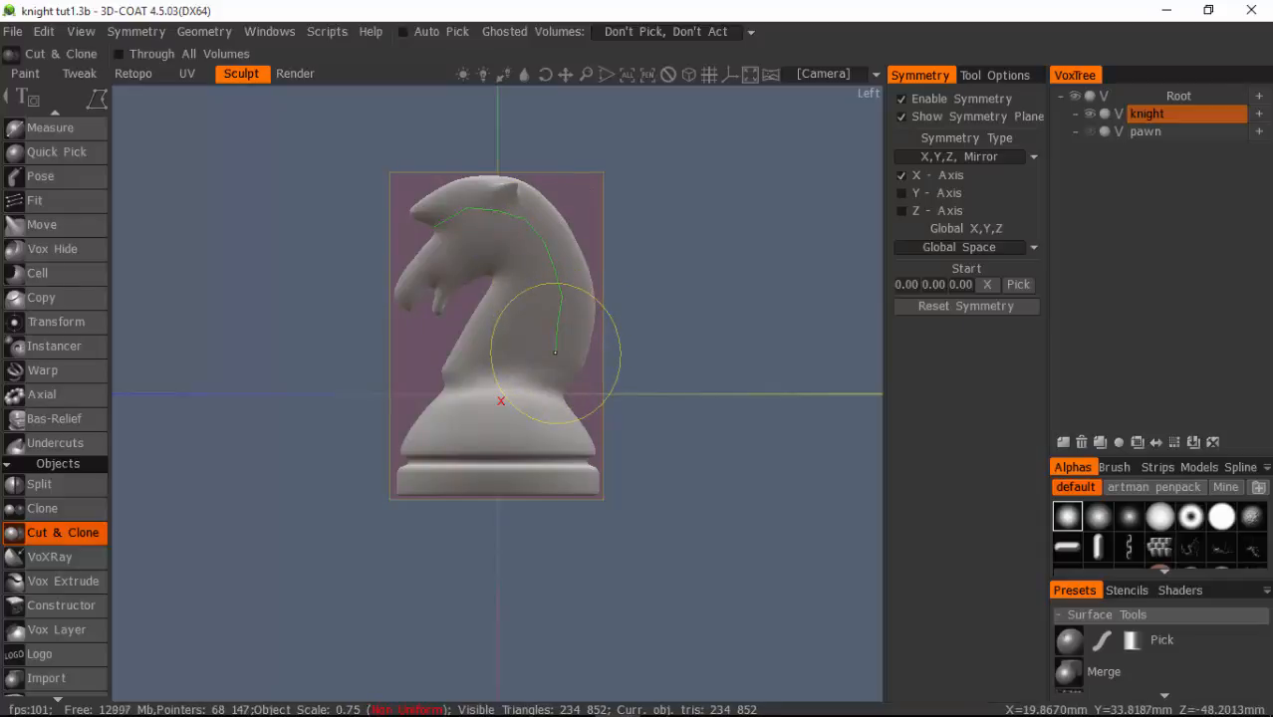
{"action": "left_click", "coordinate": [554, 351]}
{"action": "left_click", "coordinate": [579, 395]}
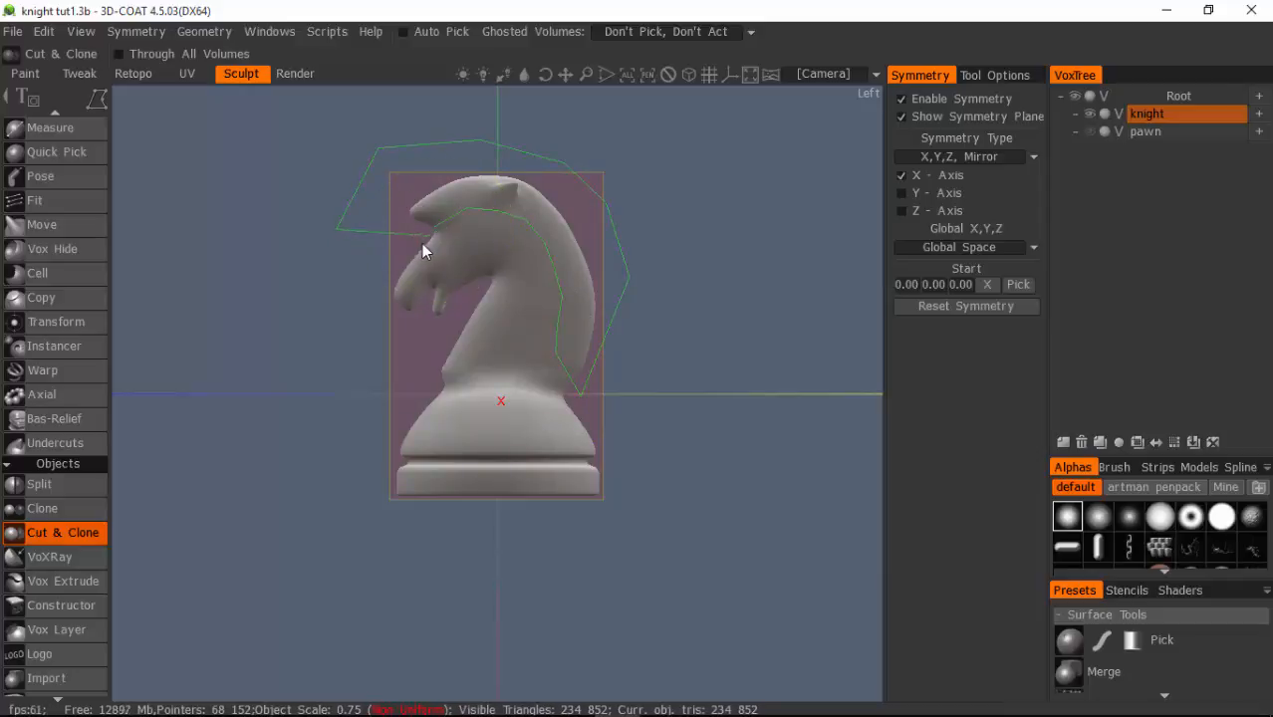
Cut out the outlined mane and apply it to a new child layer under the knight.
{"action": "key", "text": "Return"}
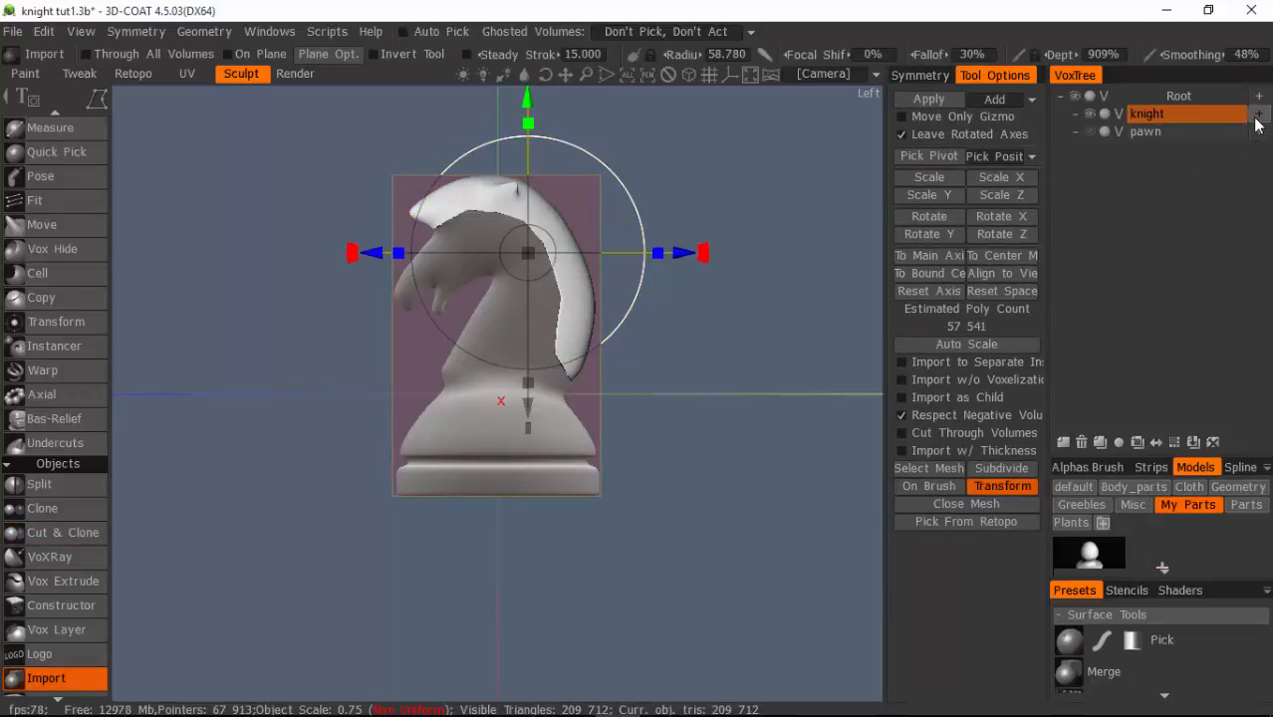
{"action": "left_click", "coordinate": [1256, 116]}
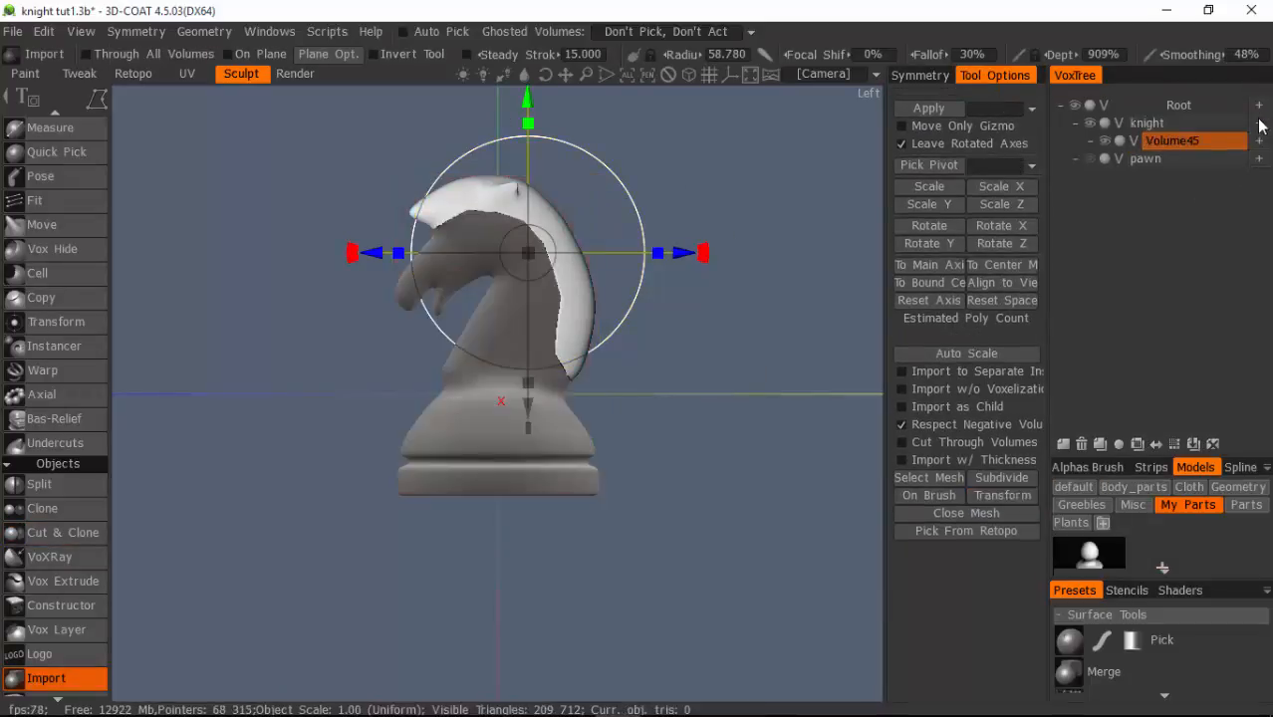
{"action": "left_click", "coordinate": [921, 101]}
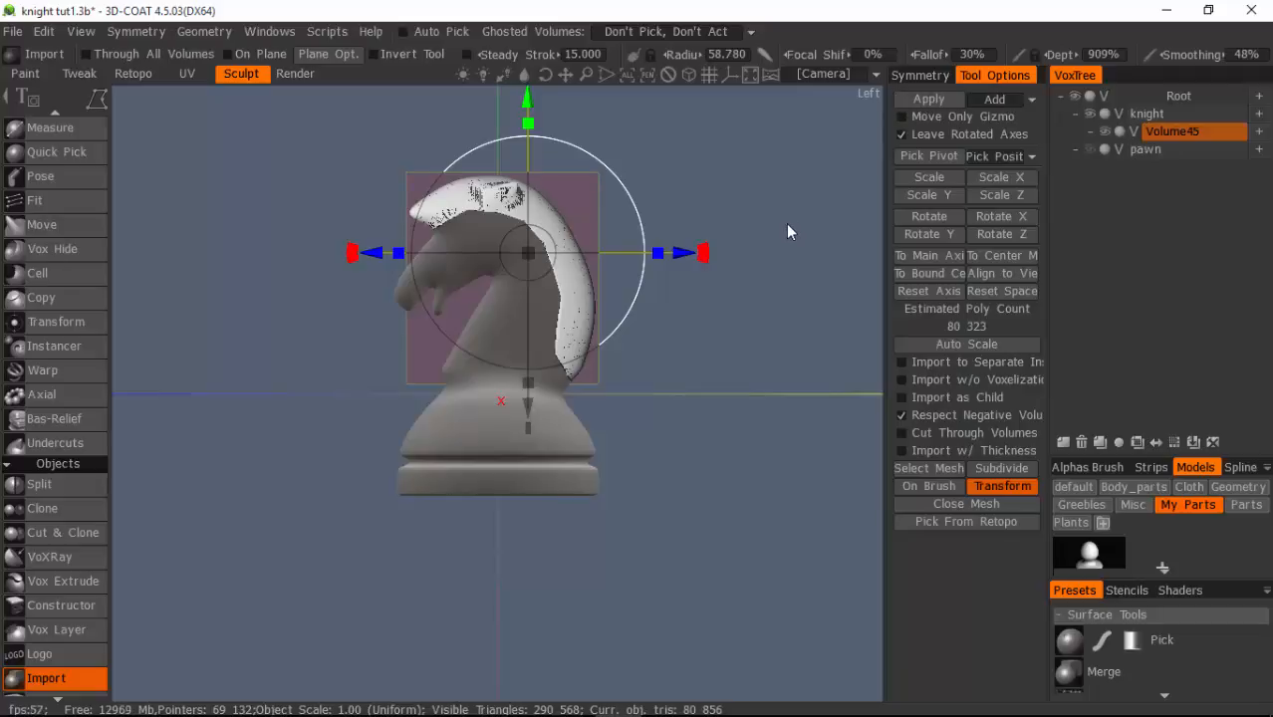
Switch to the Transform tool on the mane piece in the back view, with X-axis symmetry off.
{"action": "key", "text": "KP_8"}
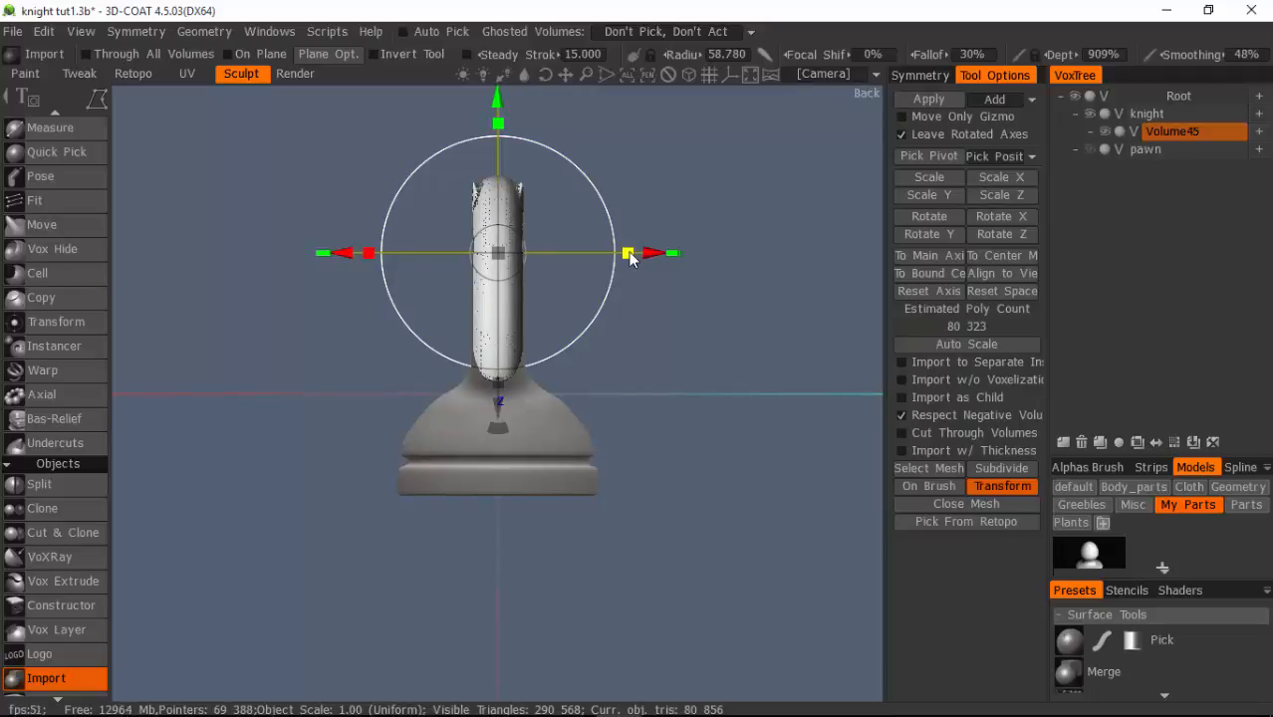
{"action": "mouse_move", "coordinate": [627, 255]}
{"action": "left_mouse_down"}
{"action": "mouse_move", "coordinate": [611, 259]}
{"action": "mouse_move", "coordinate": [625, 256]}
{"action": "left_mouse_up"}
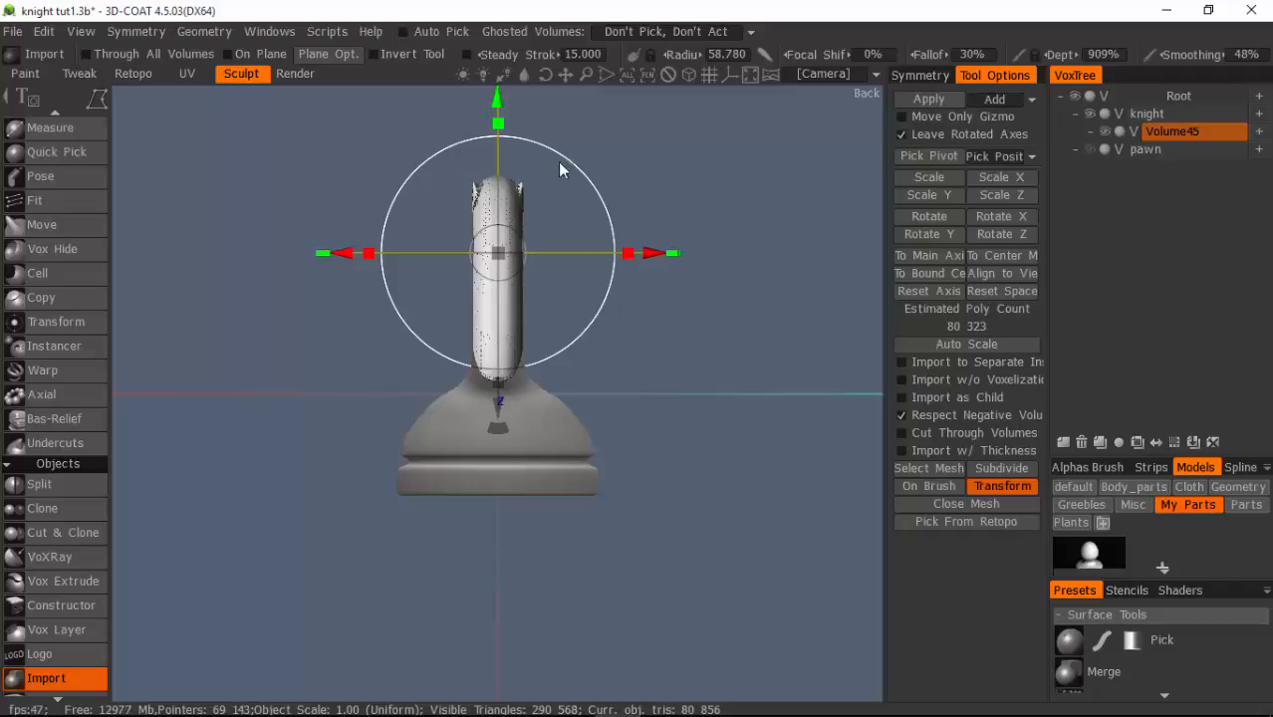
{"action": "key", "text": "space"}
{"action": "left_click", "coordinate": [187, 108]}
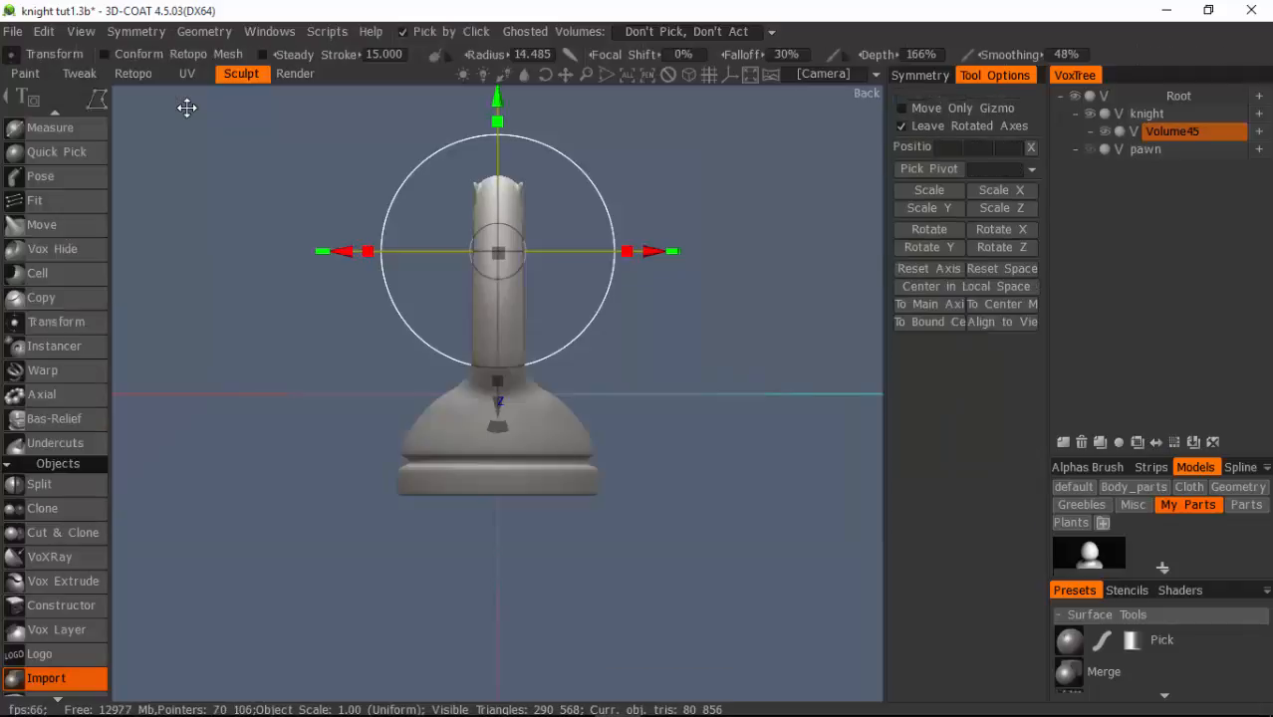
{"action": "left_click", "coordinate": [919, 75]}
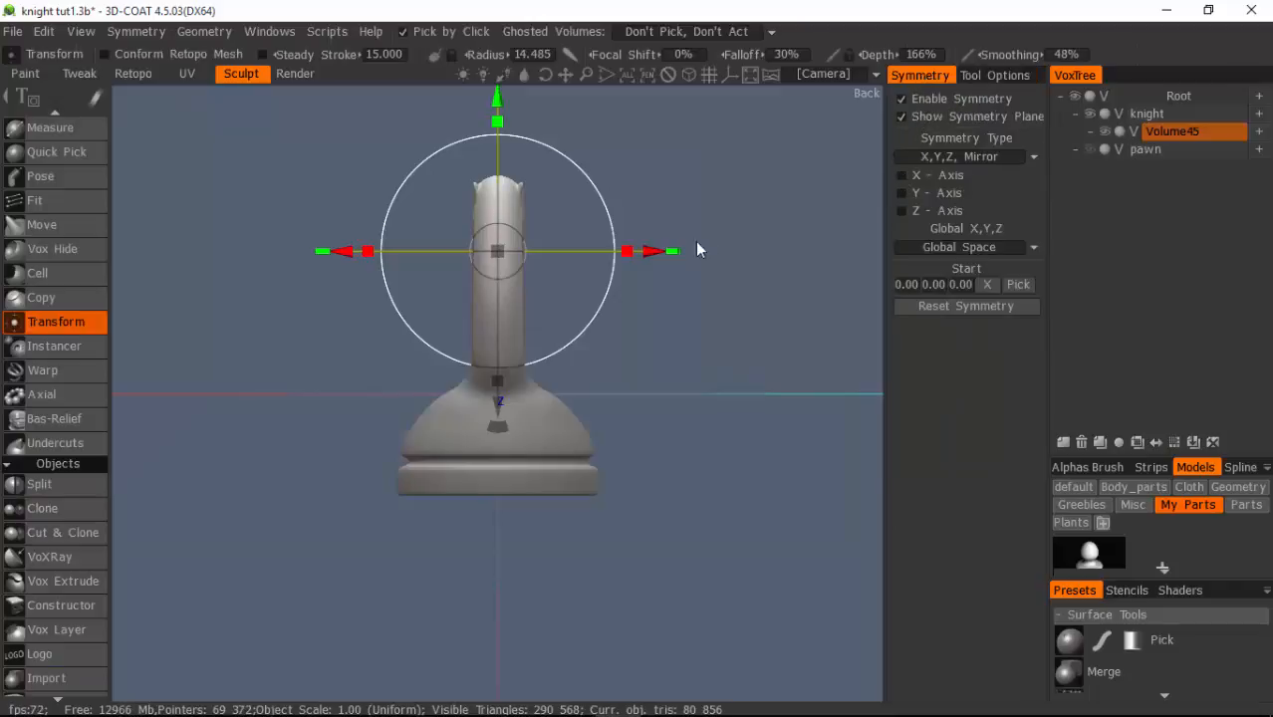
Scale the mane piece narrower across the neck along the X axis and check it from several sides.
{"action": "left_click_drag", "start_coordinate": [631, 257], "coordinate": [630, 257]}
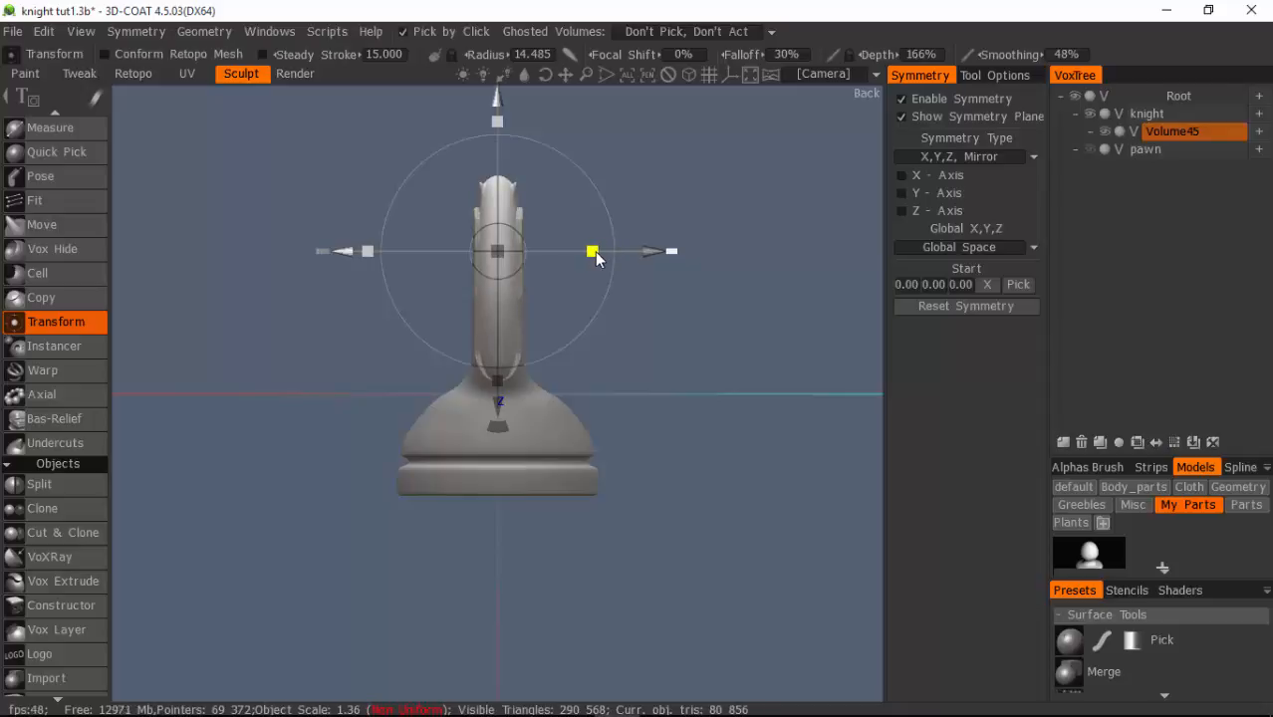
{"action": "left_click_drag", "start_coordinate": [594, 257], "coordinate": [597, 261]}
{"action": "left_click_drag", "start_coordinate": [658, 335], "coordinate": [706, 531]}
{"action": "left_click_drag", "start_coordinate": [631, 339], "coordinate": [620, 338]}
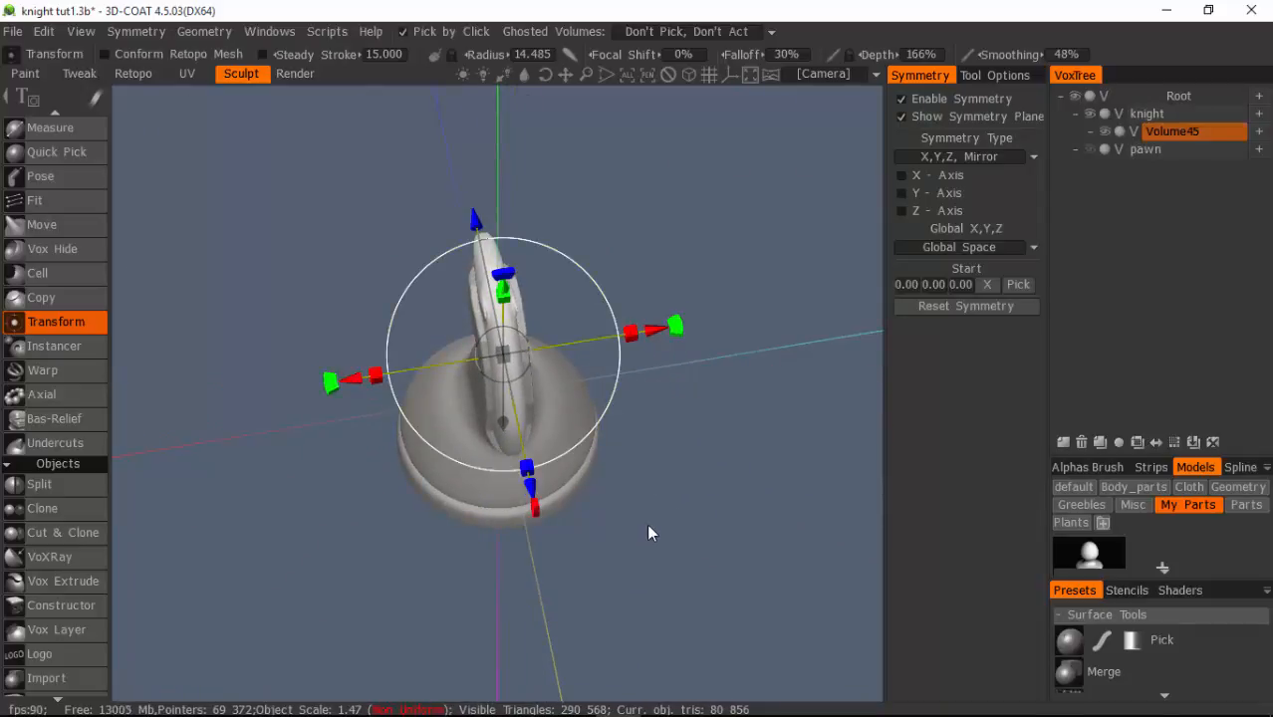
{"action": "left_click_drag", "start_coordinate": [647, 524], "coordinate": [677, 511]}
{"action": "key", "text": "KP_2"}
{"action": "left_click_drag", "start_coordinate": [708, 406], "coordinate": [295, 512]}
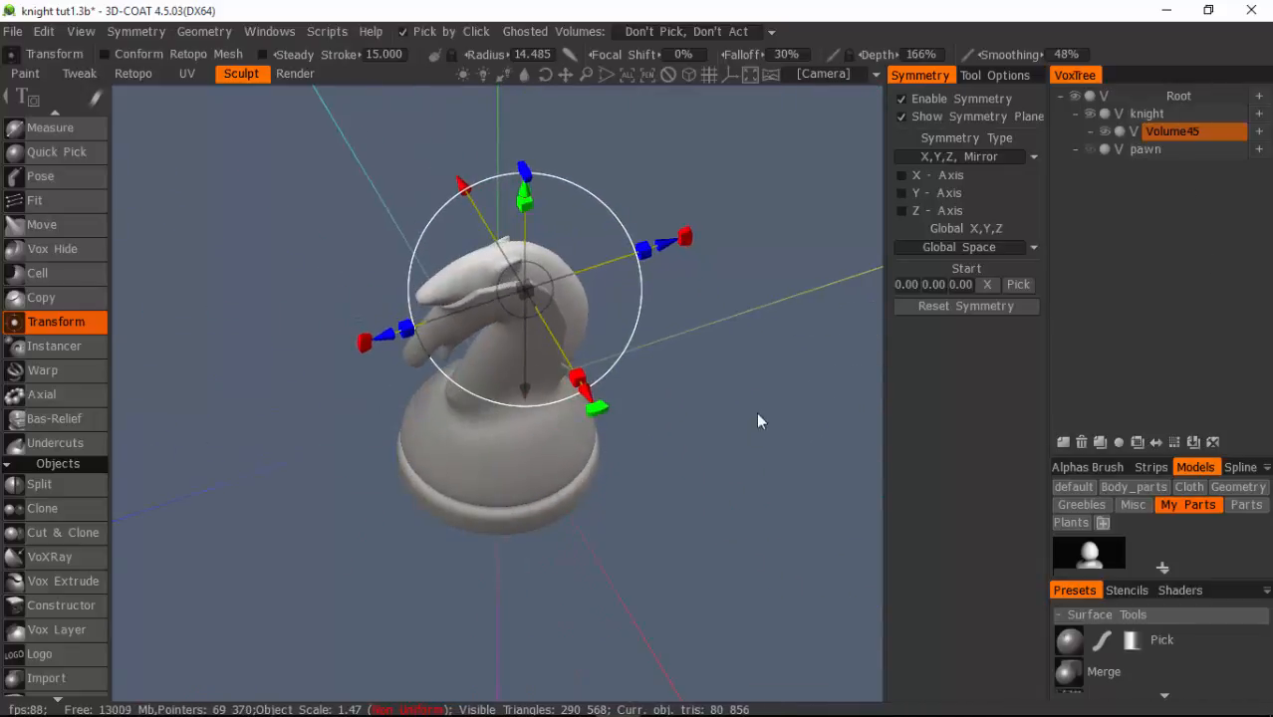
Merge the mane piece back into the knight volume.
{"action": "right_click", "coordinate": [1218, 133]}
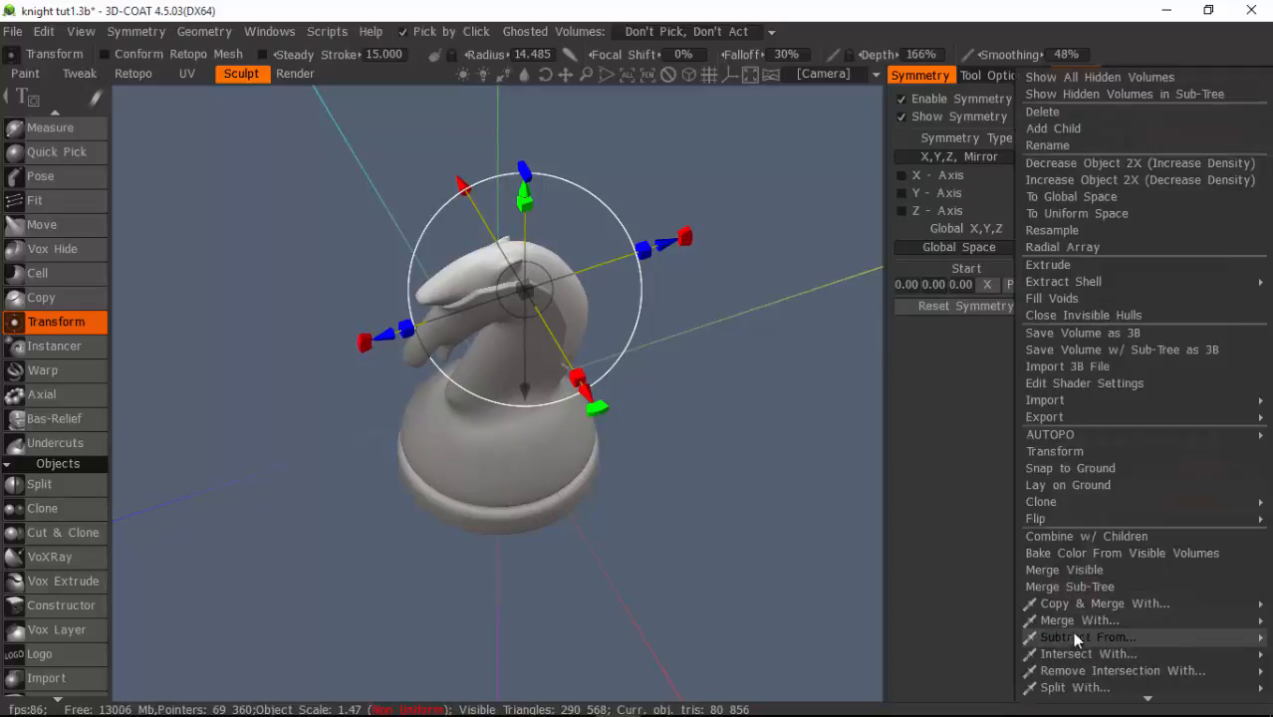
{"action": "mouse_move", "coordinate": [1071, 623]}
{"action": "left_click", "coordinate": [990, 601]}
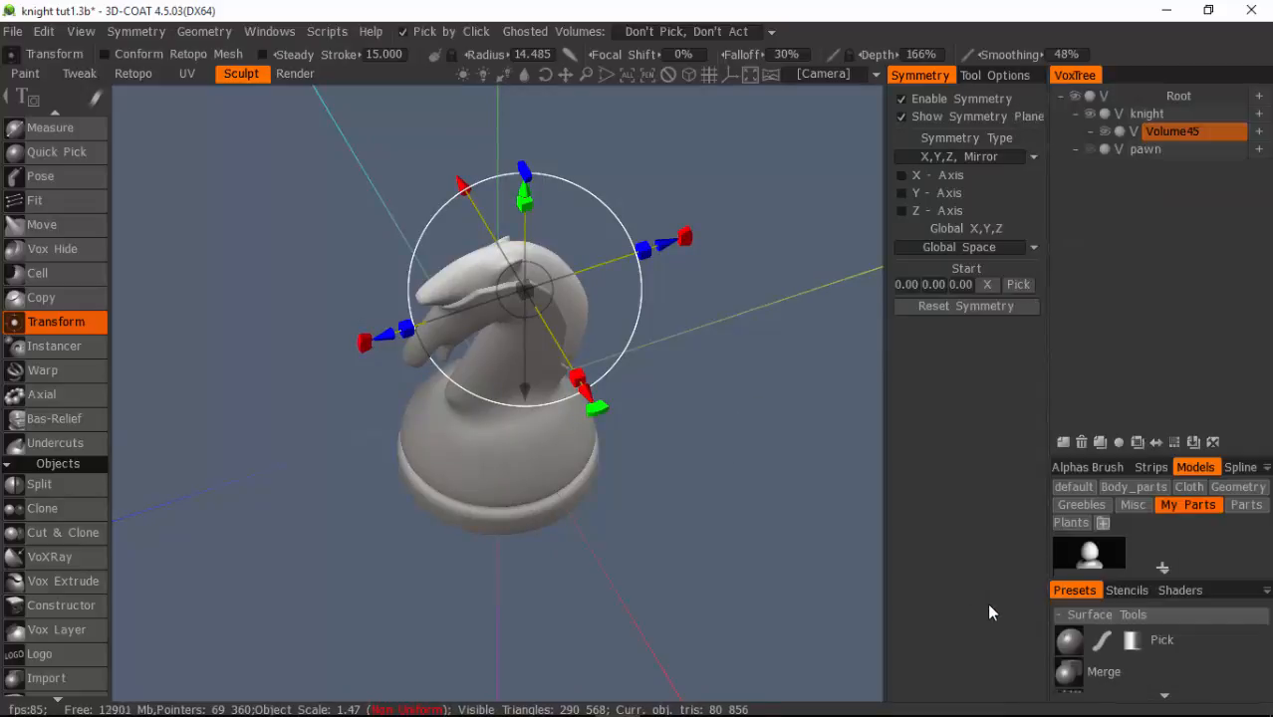
{"action": "right_click", "coordinate": [1175, 134]}
{"action": "mouse_move", "coordinate": [1067, 625]}
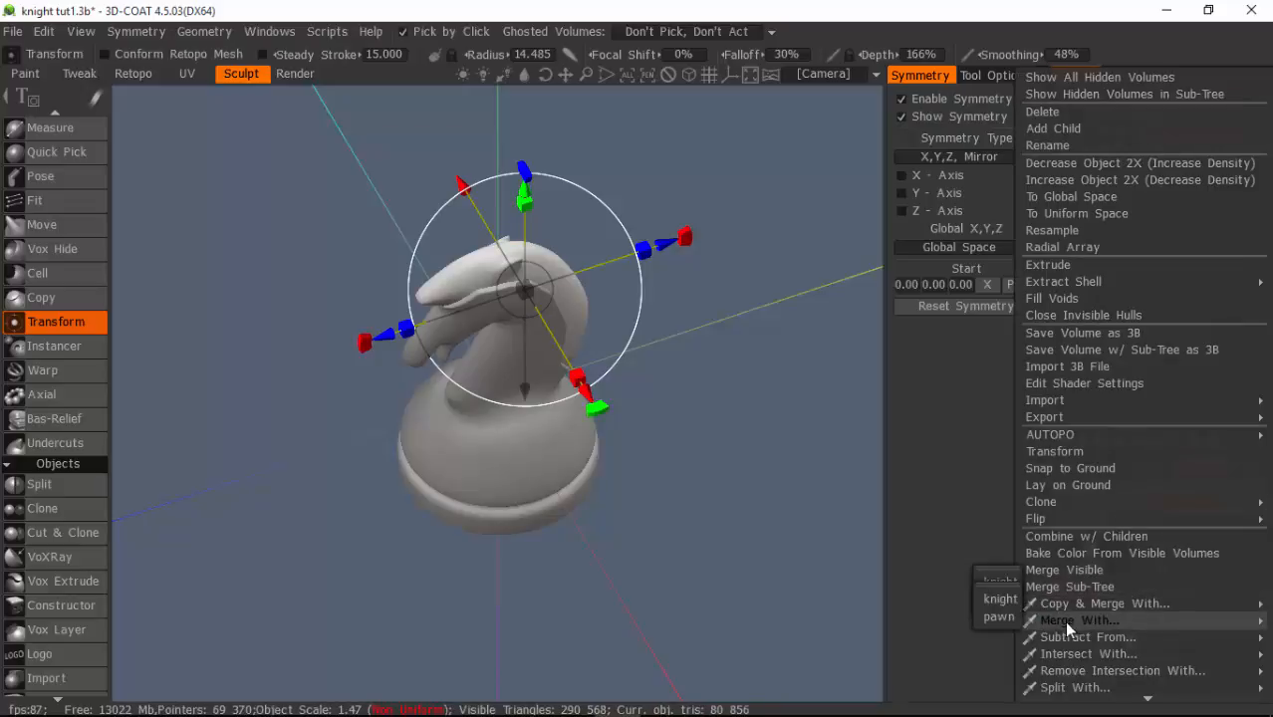
{"action": "left_click", "coordinate": [999, 618]}
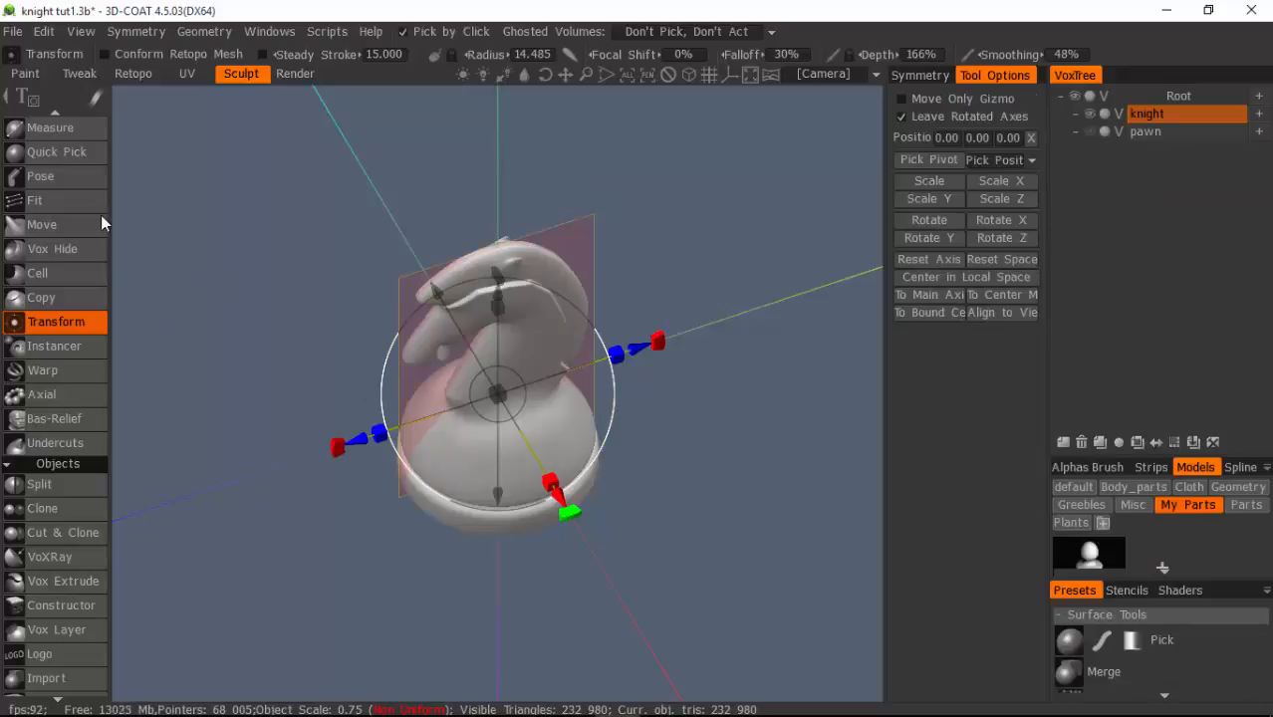
Fill the sharp seam between mane and neck from the brow down to the mane's base, using X-axis symmetry.
{"action": "scroll", "coordinate": [56, 194], "scroll_direction": "up", "scroll_amount": 7}
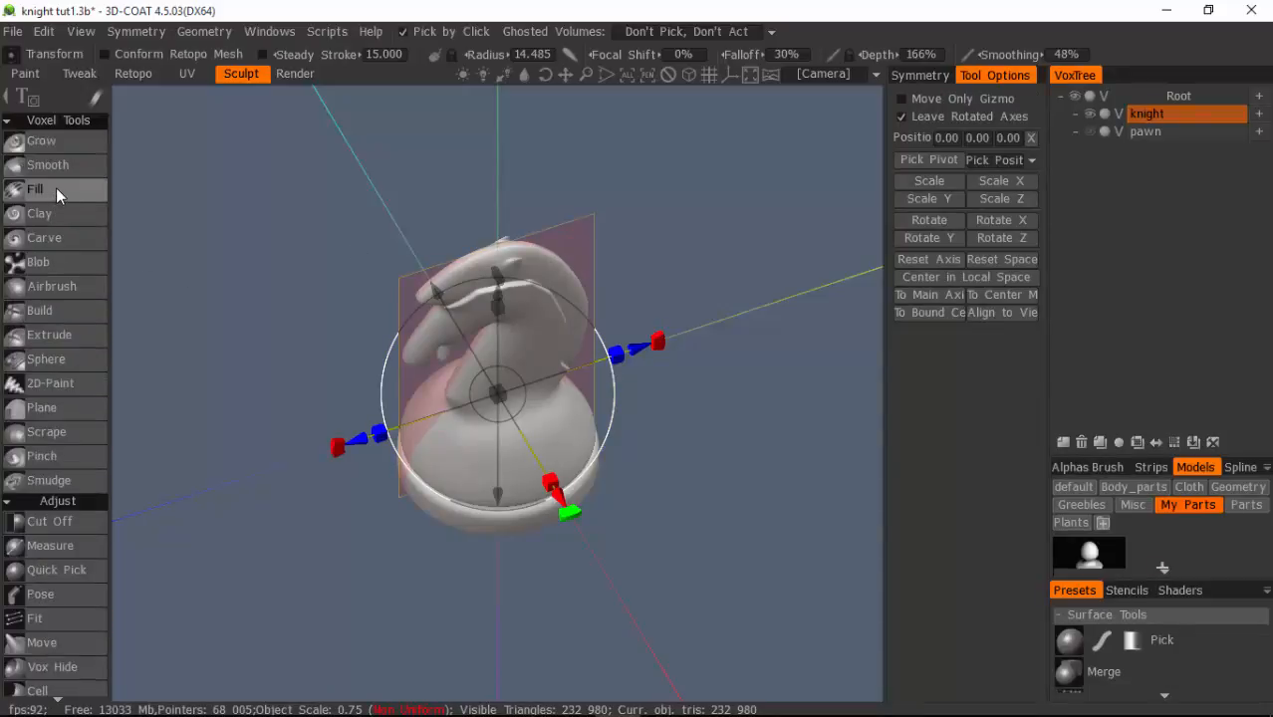
{"action": "left_click", "coordinate": [42, 191]}
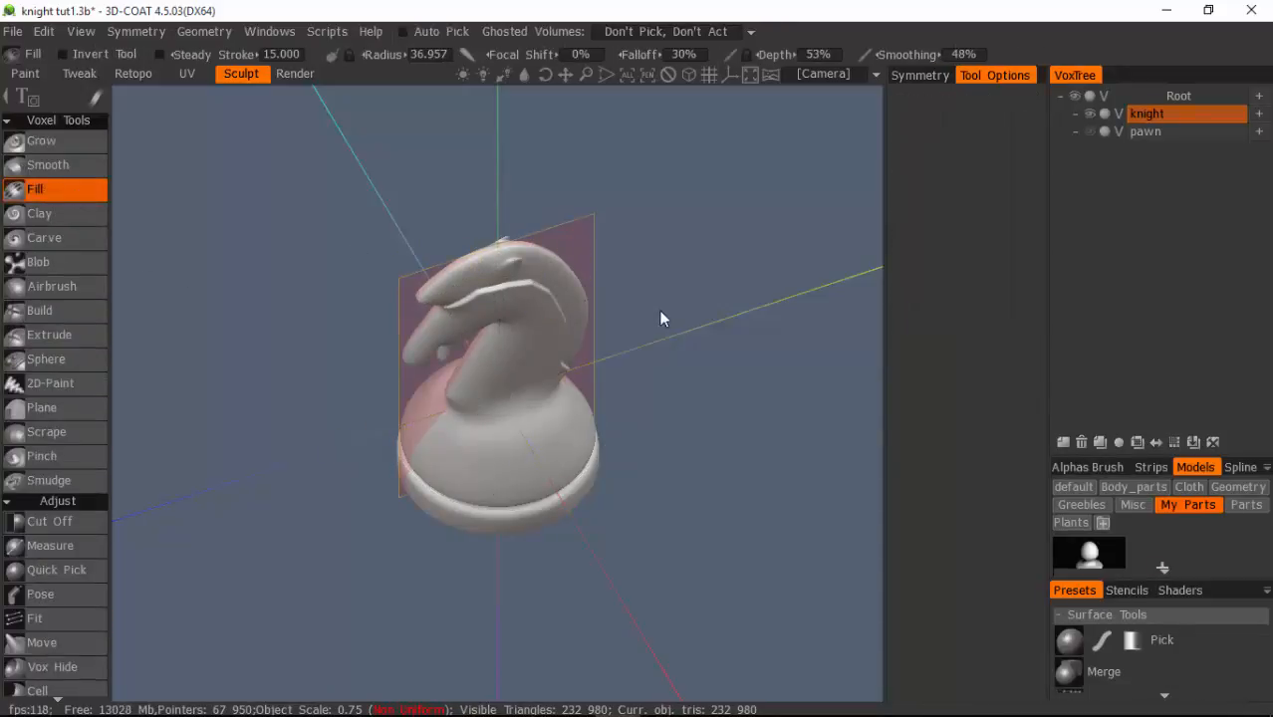
{"action": "left_click", "coordinate": [919, 77]}
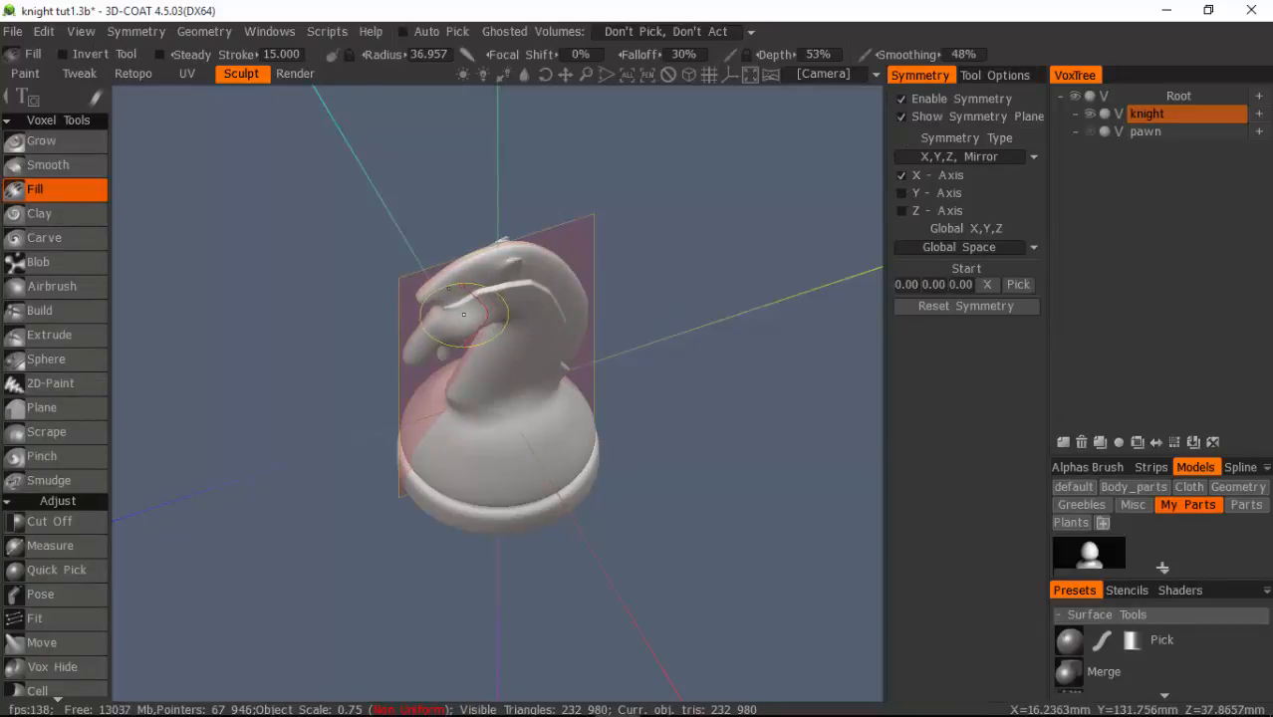
{"action": "mouse_move", "coordinate": [642, 385]}
{"action": "right_mouse_down"}
{"action": "mouse_move", "coordinate": [662, 339]}
{"action": "mouse_move", "coordinate": [871, 370]}
{"action": "right_mouse_up"}
{"action": "right_click_drag", "start_coordinate": [782, 342], "coordinate": [864, 338]}
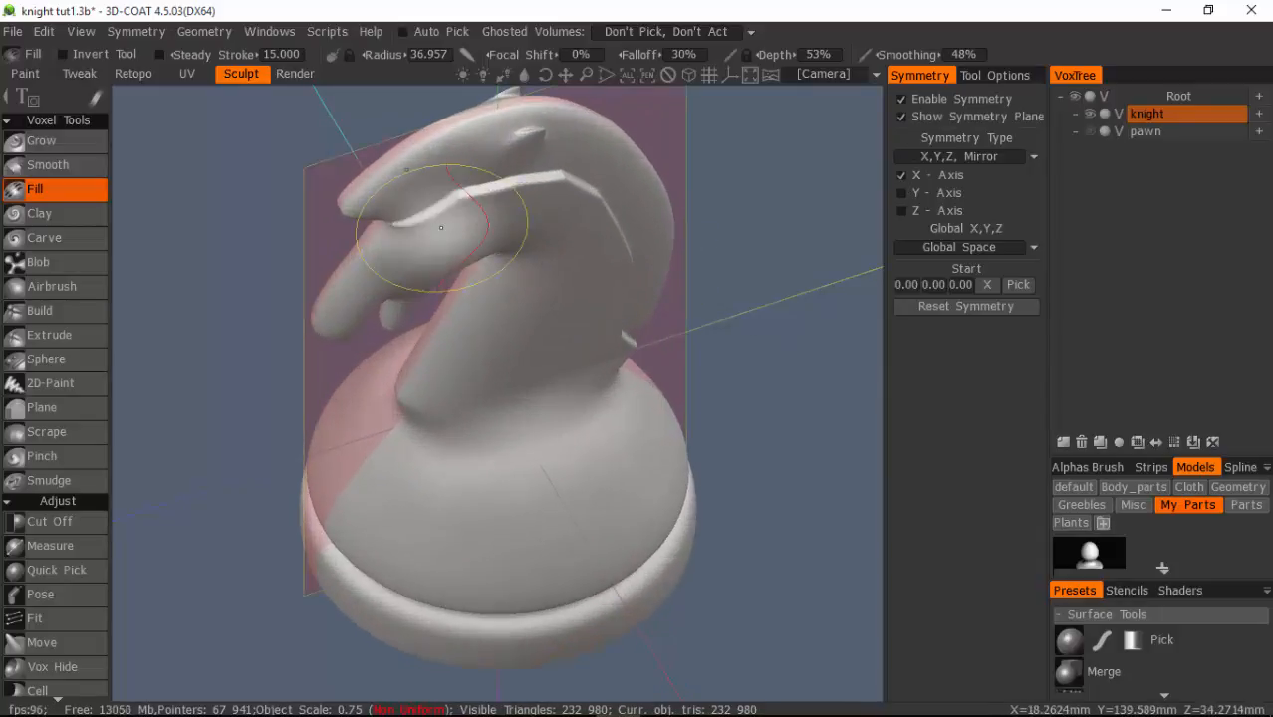
{"action": "left_click_drag", "start_coordinate": [440, 228], "coordinate": [410, 221]}
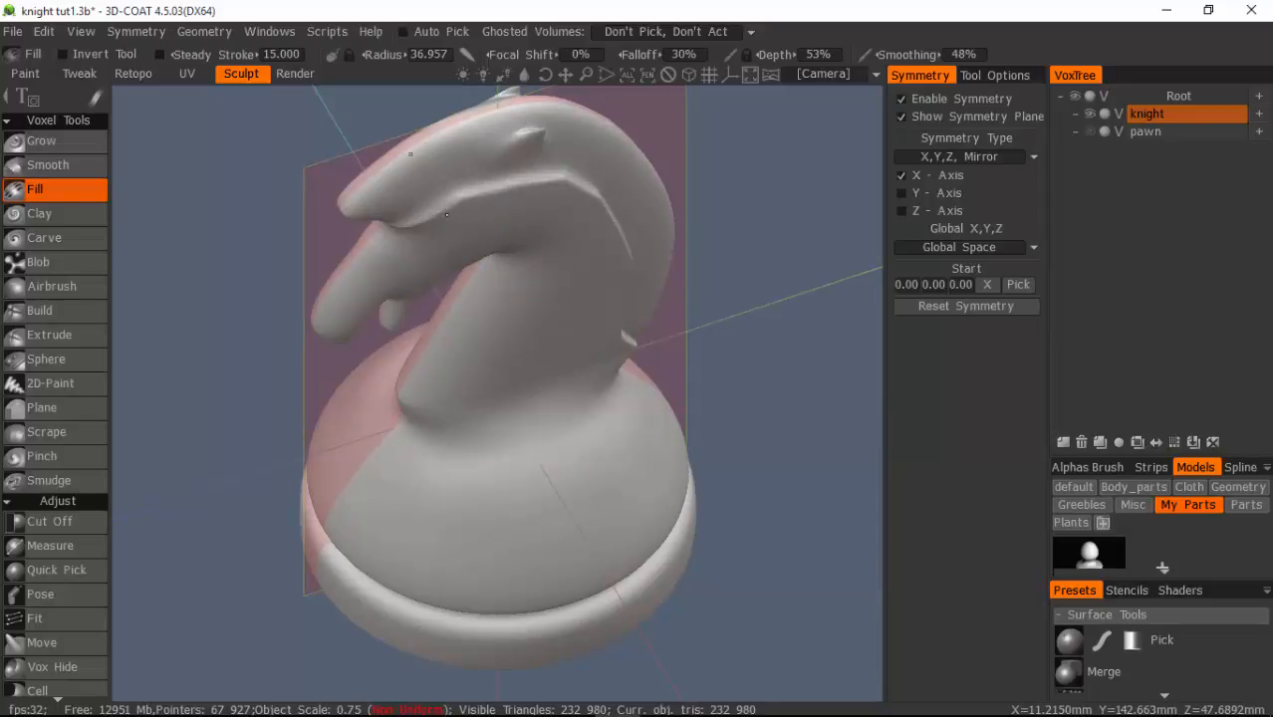
{"action": "left_click_drag", "start_coordinate": [404, 231], "coordinate": [422, 228]}
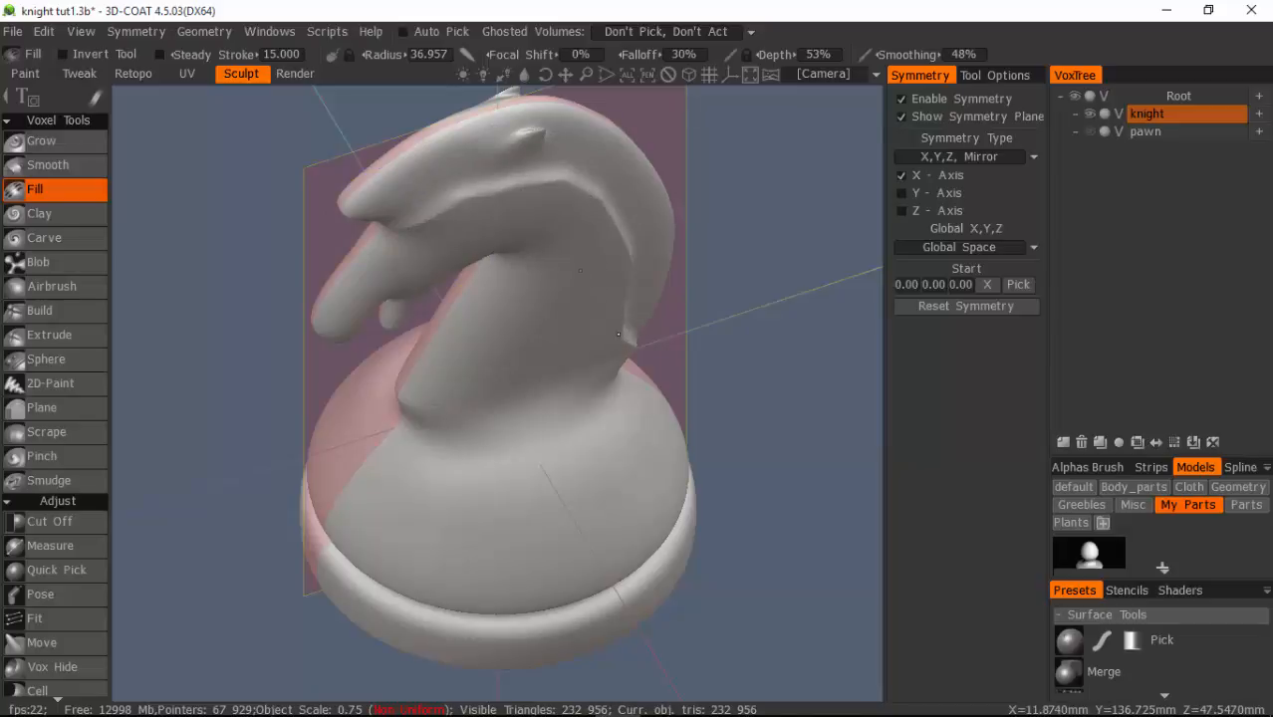
{"action": "left_click_drag", "start_coordinate": [796, 304], "coordinate": [704, 333]}
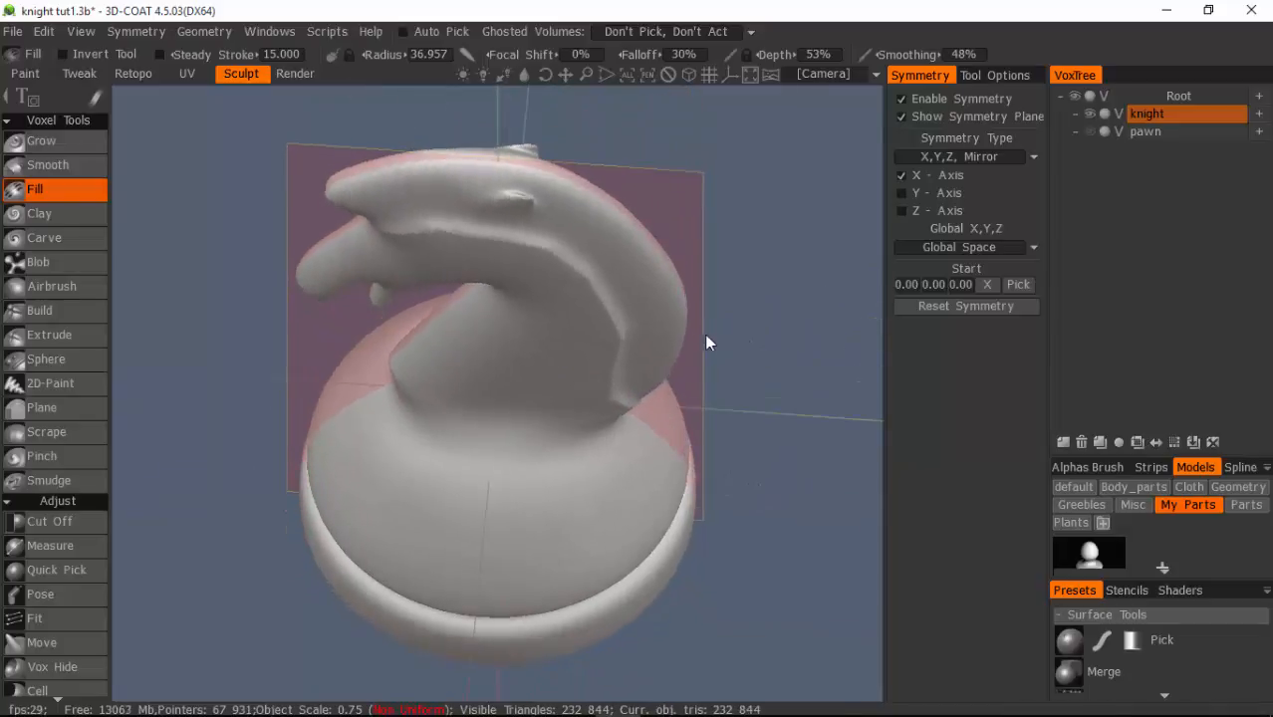
{"action": "left_click_drag", "start_coordinate": [641, 386], "coordinate": [623, 371]}
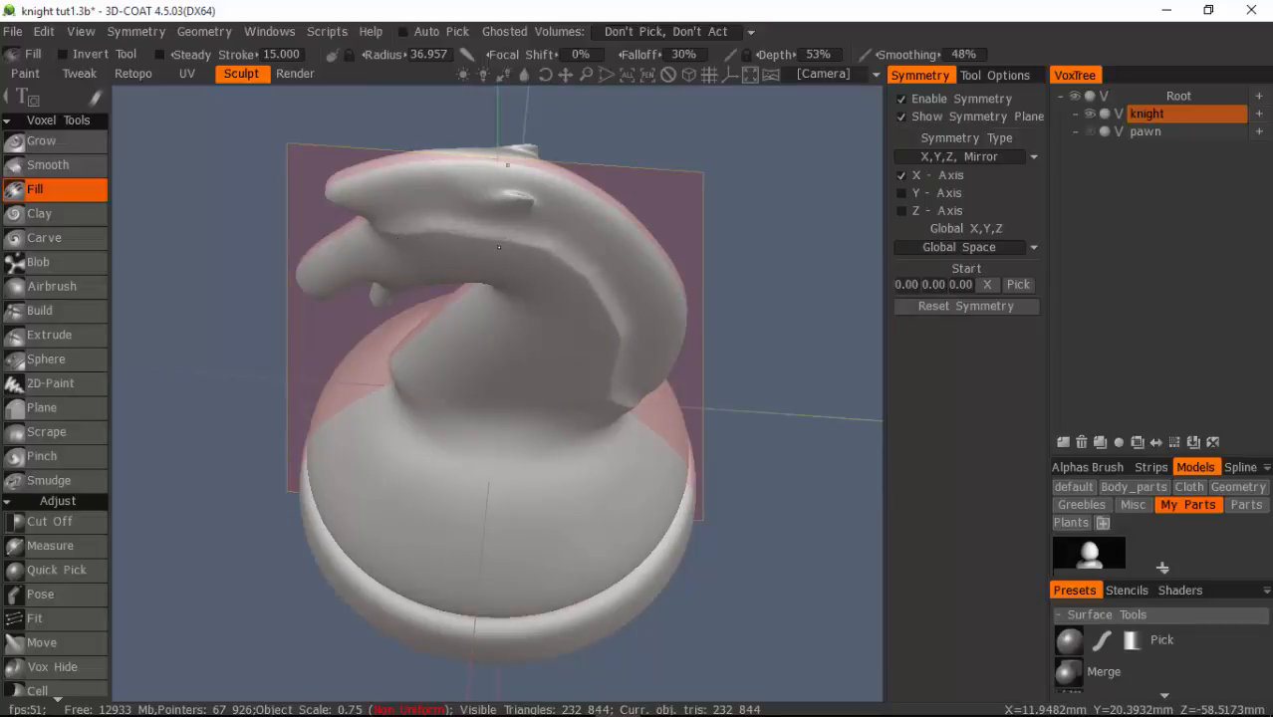
Smooth the mane seam along the cheek and neck, reducing the brush radius to 18.978 for the finer strokes.
{"action": "left_click", "coordinate": [45, 165]}
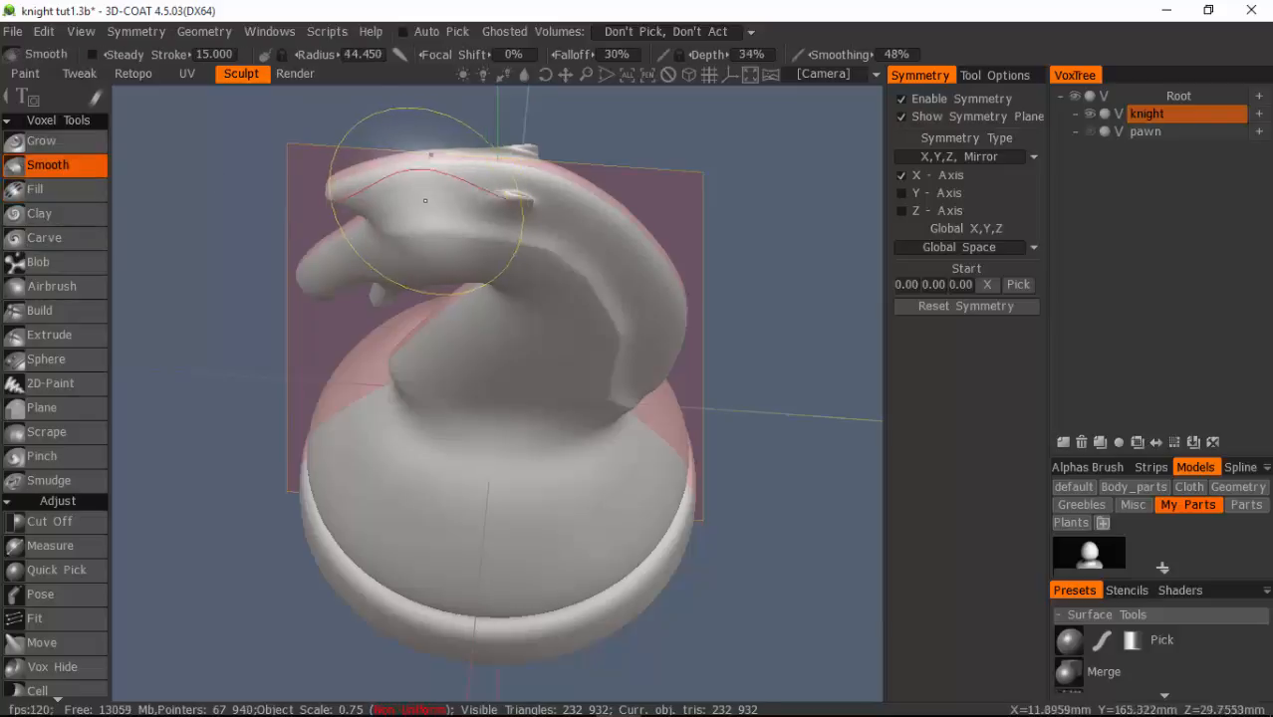
{"action": "left_click_drag", "start_coordinate": [425, 200], "coordinate": [410, 236]}
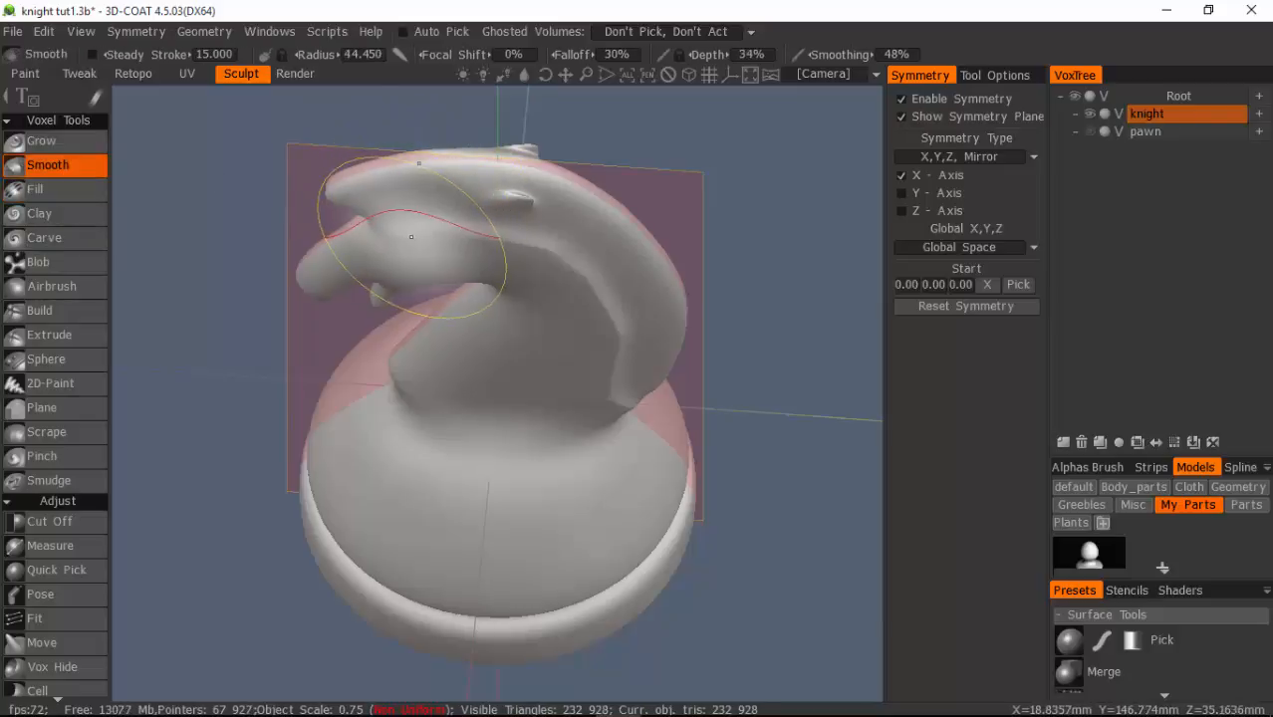
{"action": "right_click_drag", "start_coordinate": [410, 236], "coordinate": [352, 230]}
{"action": "mouse_move", "coordinate": [406, 233]}
{"action": "left_mouse_down"}
{"action": "mouse_move", "coordinate": [392, 239]}
{"action": "mouse_move", "coordinate": [445, 233]}
{"action": "left_mouse_up"}
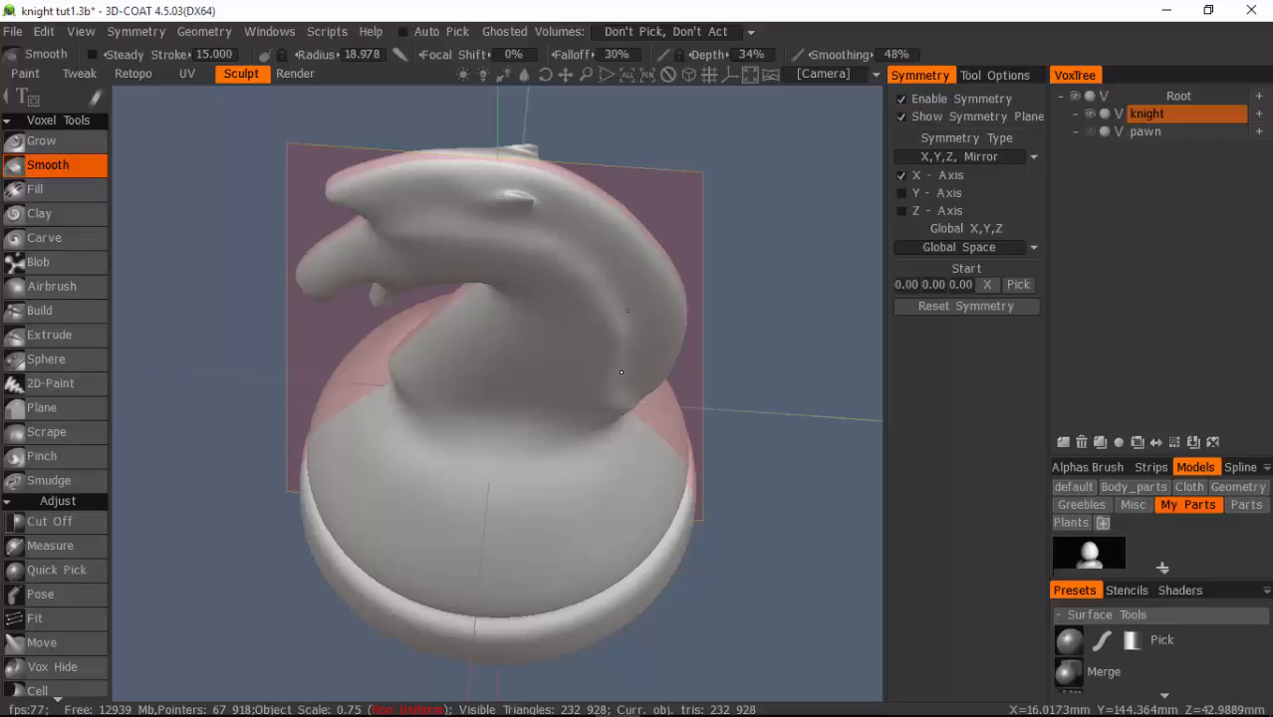
{"action": "mouse_move", "coordinate": [592, 326]}
{"action": "left_mouse_down"}
{"action": "mouse_move", "coordinate": [585, 287]}
{"action": "mouse_move", "coordinate": [558, 254]}
{"action": "left_mouse_up"}
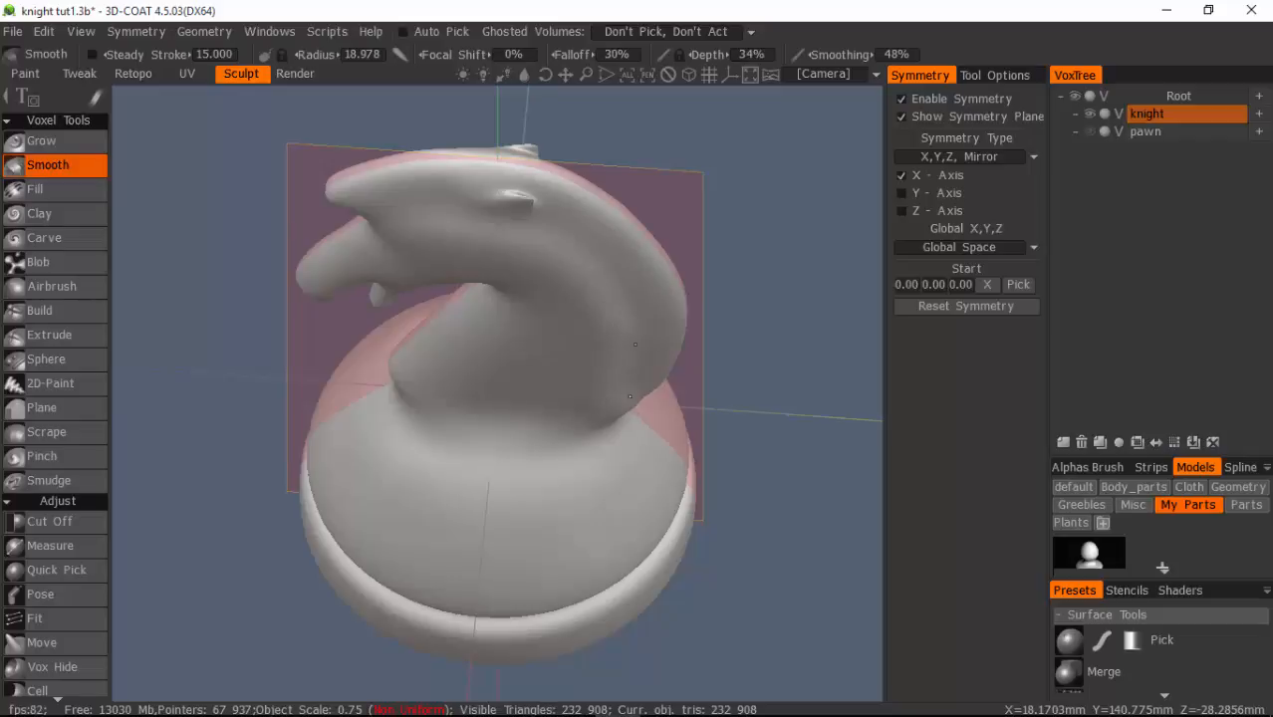
Pull the knight's ears outward from the head and up toward the brow with the Move tool.
{"action": "left_click_drag", "start_coordinate": [820, 330], "coordinate": [816, 217]}
{"action": "key", "text": "KP_4"}
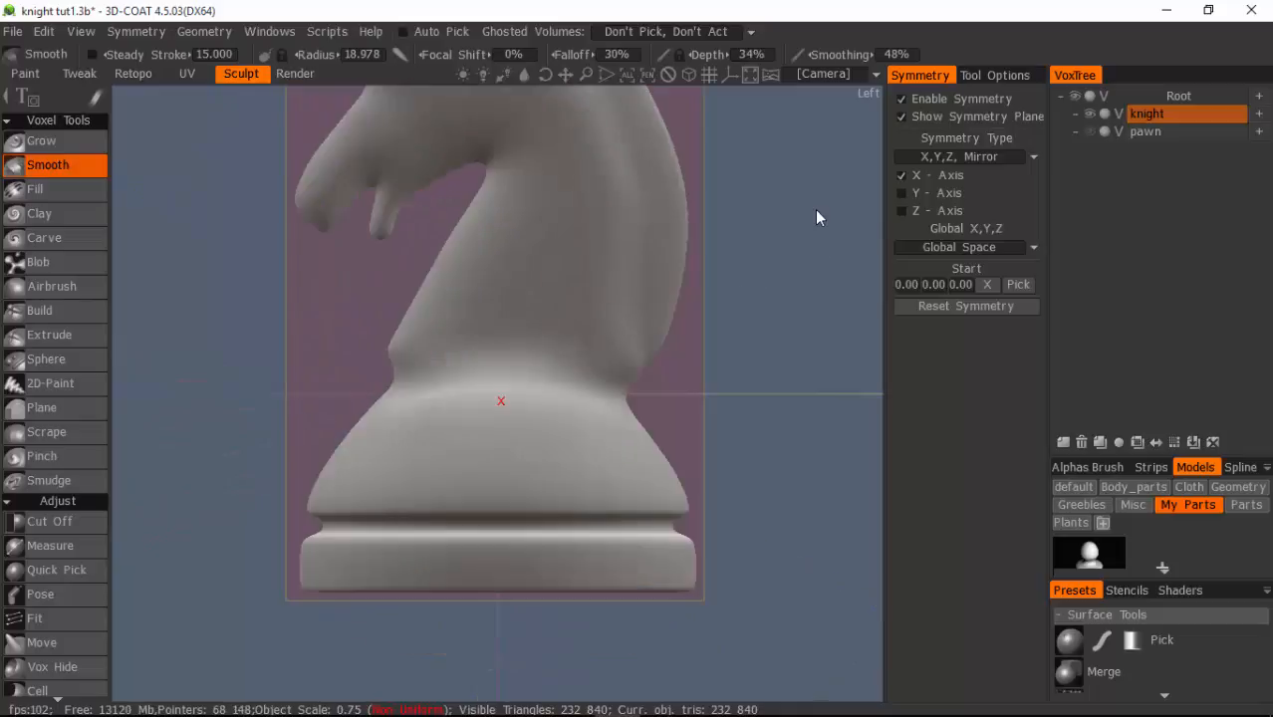
{"action": "middle_click_drag", "start_coordinate": [816, 217], "coordinate": [776, 458]}
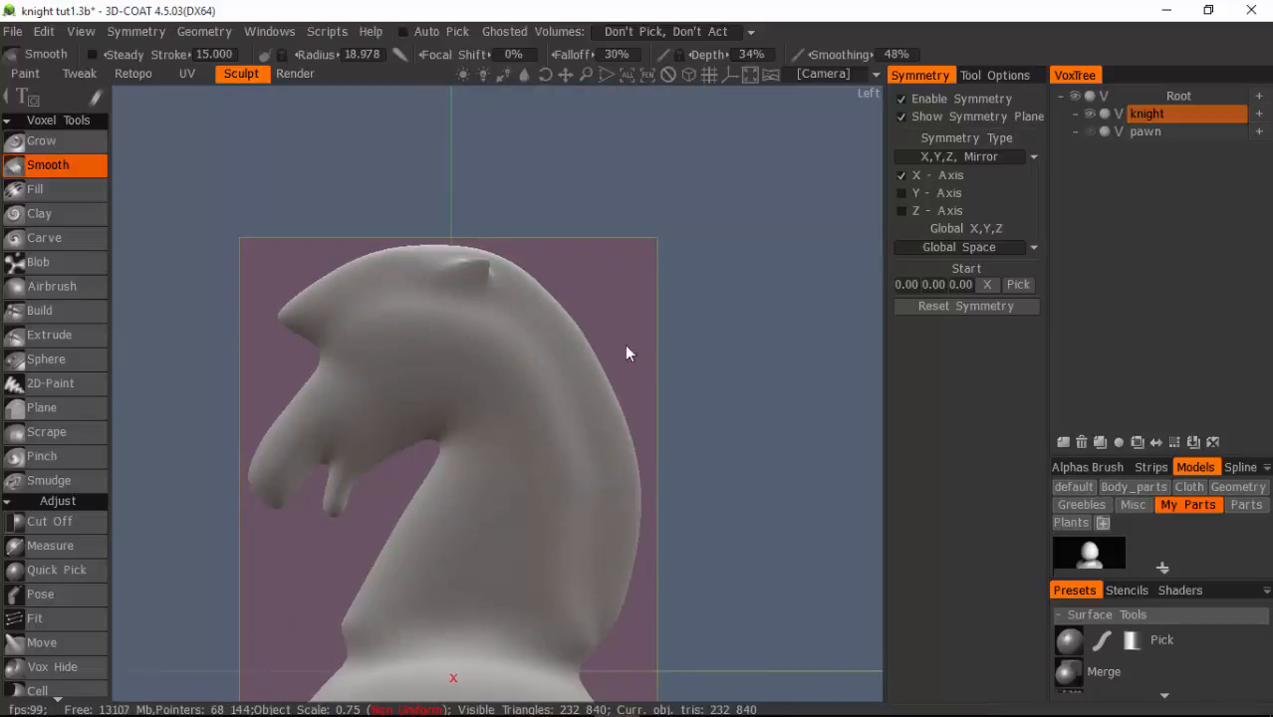
{"action": "key", "text": "space"}
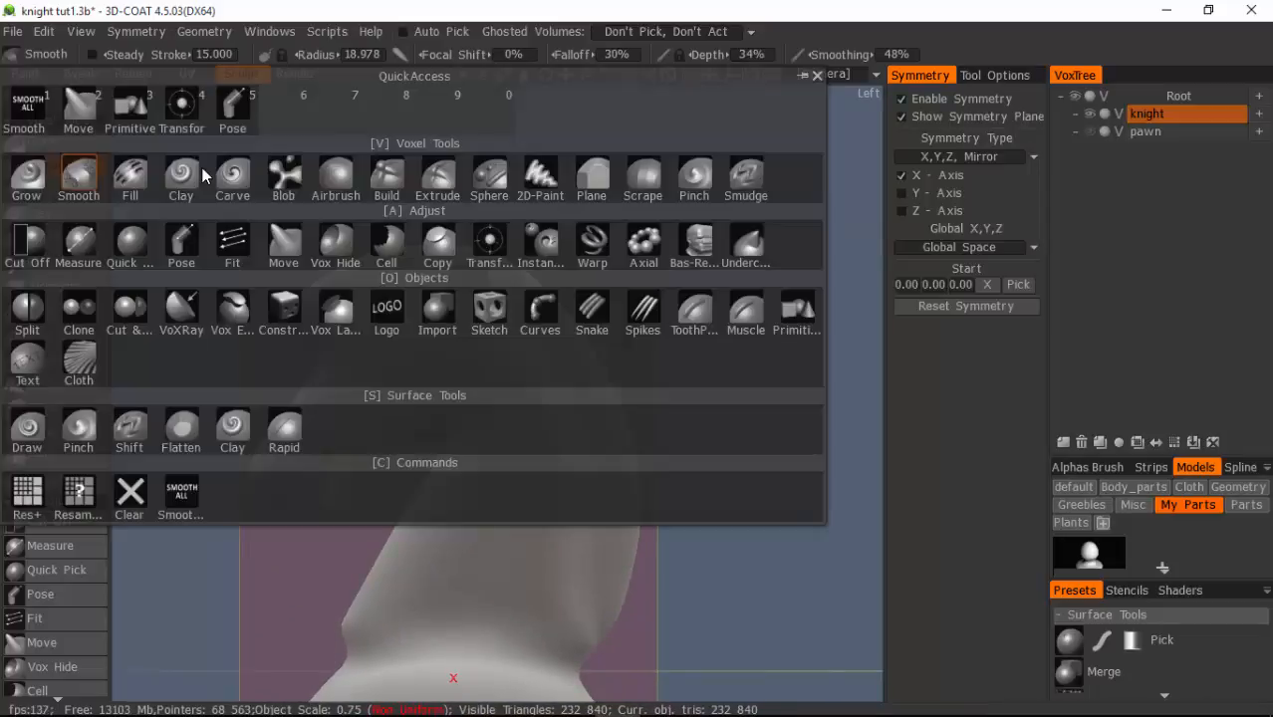
{"action": "left_click", "coordinate": [95, 104]}
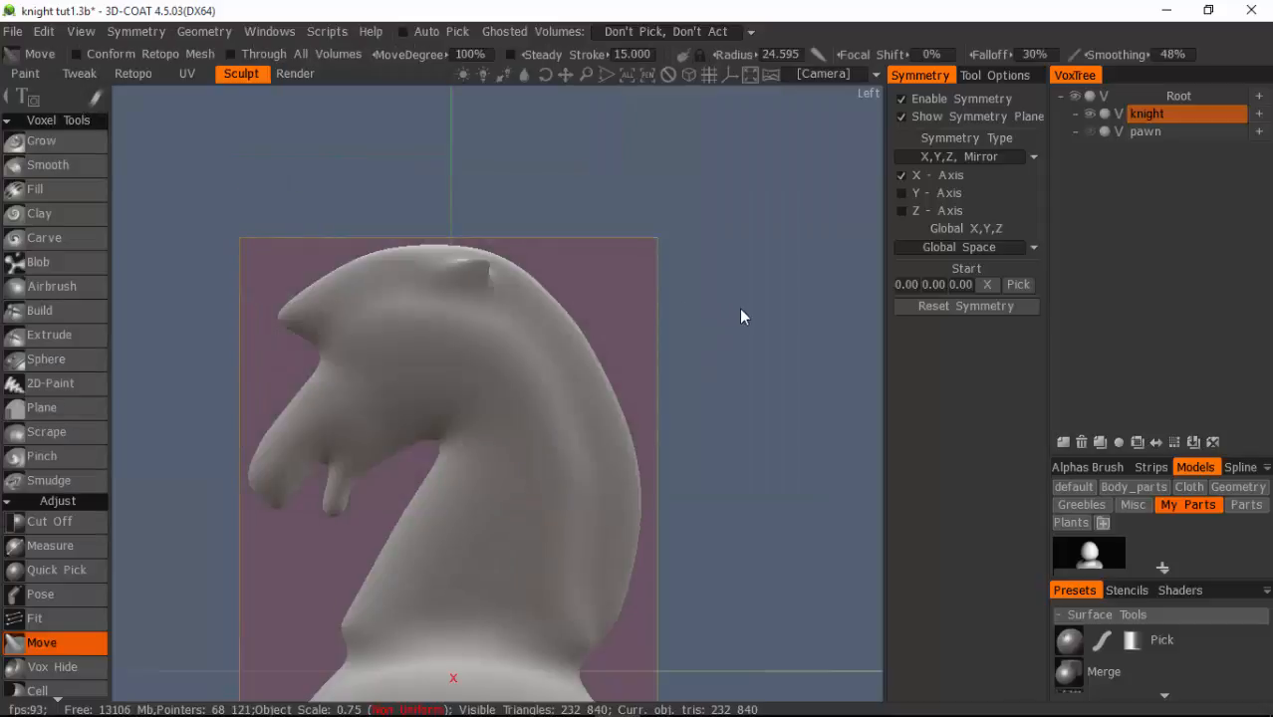
{"action": "right_click_drag", "start_coordinate": [739, 308], "coordinate": [544, 474]}
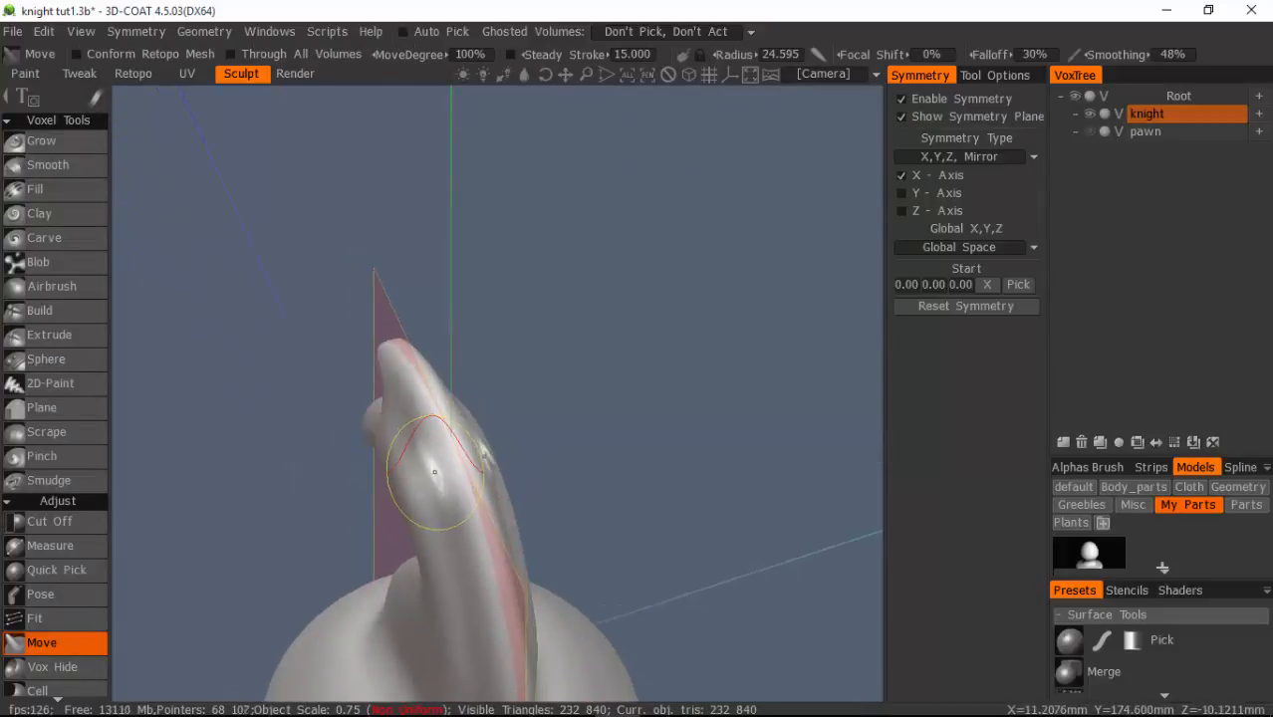
{"action": "left_click_drag", "start_coordinate": [434, 471], "coordinate": [425, 476]}
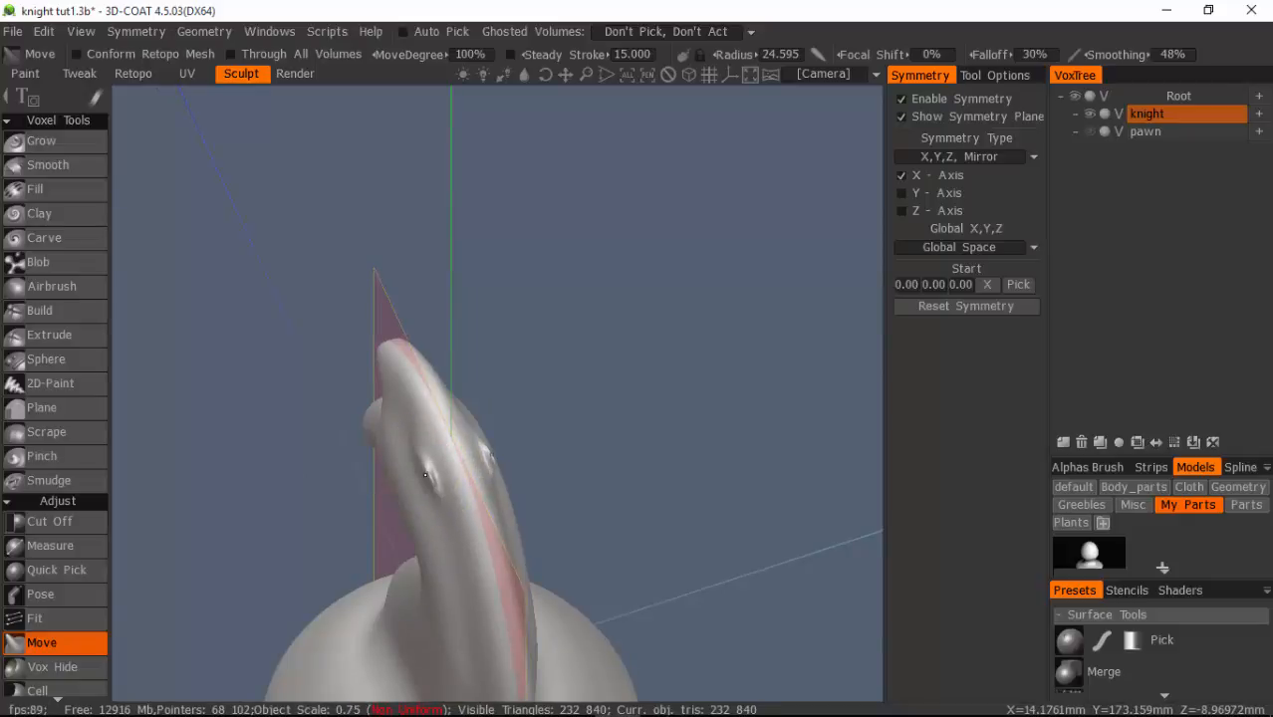
{"action": "mouse_move", "coordinate": [575, 507]}
{"action": "left_mouse_down"}
{"action": "mouse_move", "coordinate": [684, 456]}
{"action": "mouse_move", "coordinate": [790, 368]}
{"action": "mouse_move", "coordinate": [710, 378]}
{"action": "left_mouse_up"}
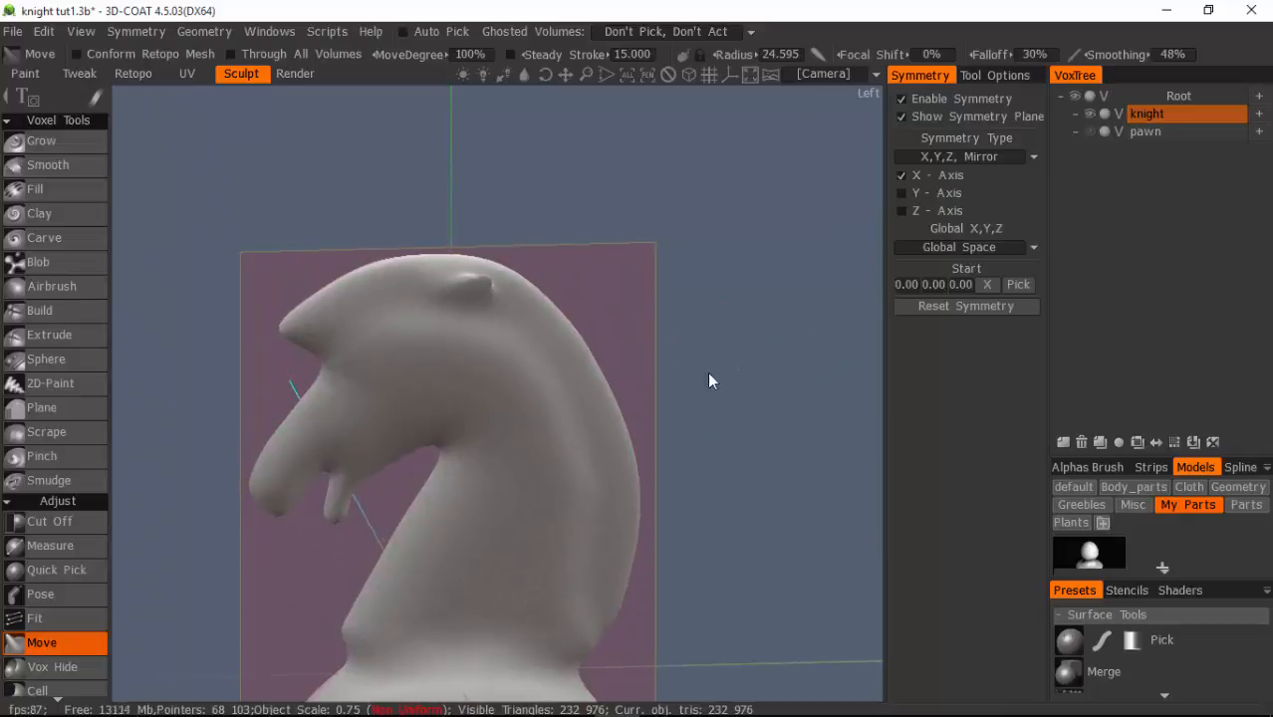
{"action": "mouse_move", "coordinate": [479, 287]}
{"action": "left_mouse_down"}
{"action": "mouse_move", "coordinate": [486, 276]}
{"action": "mouse_move", "coordinate": [464, 278]}
{"action": "mouse_move", "coordinate": [454, 249]}
{"action": "left_mouse_up"}
Try to reshape the ear tips from above with further Move strokes.
{"action": "mouse_move", "coordinate": [619, 264]}
{"action": "left_mouse_down"}
{"action": "mouse_move", "coordinate": [722, 304]}
{"action": "mouse_move", "coordinate": [635, 386]}
{"action": "mouse_move", "coordinate": [351, 389]}
{"action": "mouse_move", "coordinate": [318, 423]}
{"action": "left_mouse_up"}
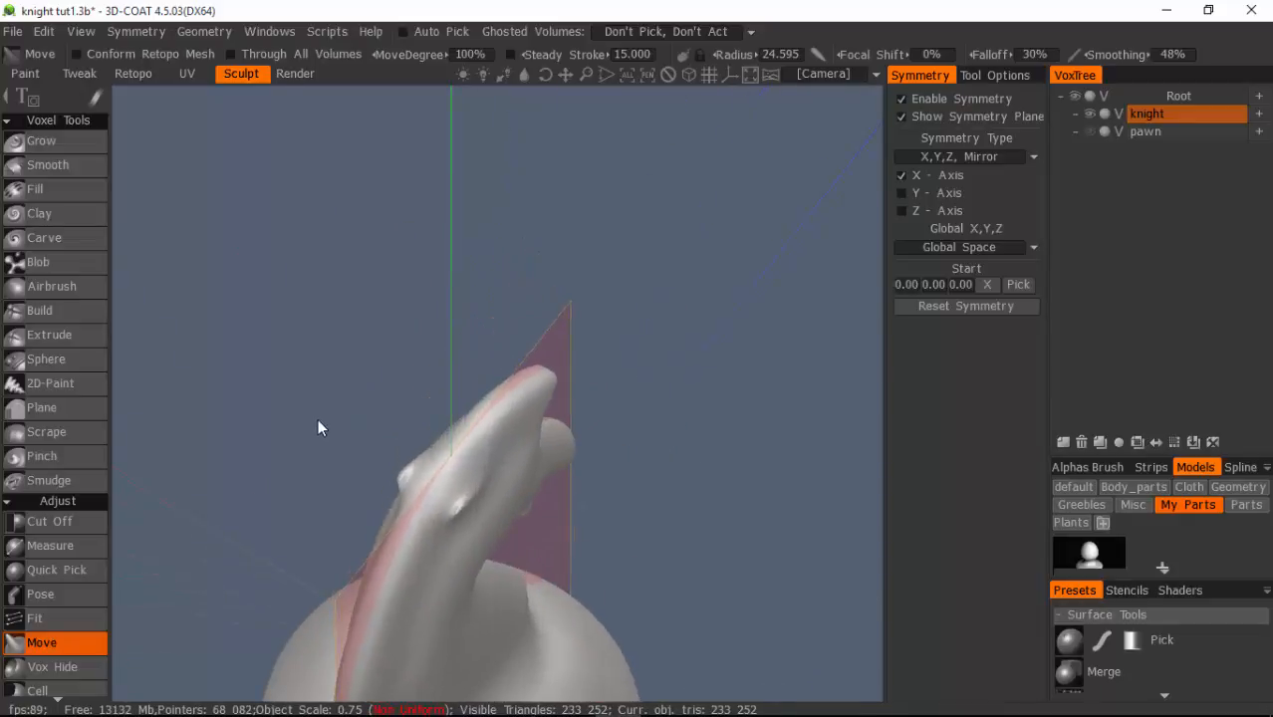
{"action": "left_click_drag", "start_coordinate": [673, 550], "coordinate": [625, 563]}
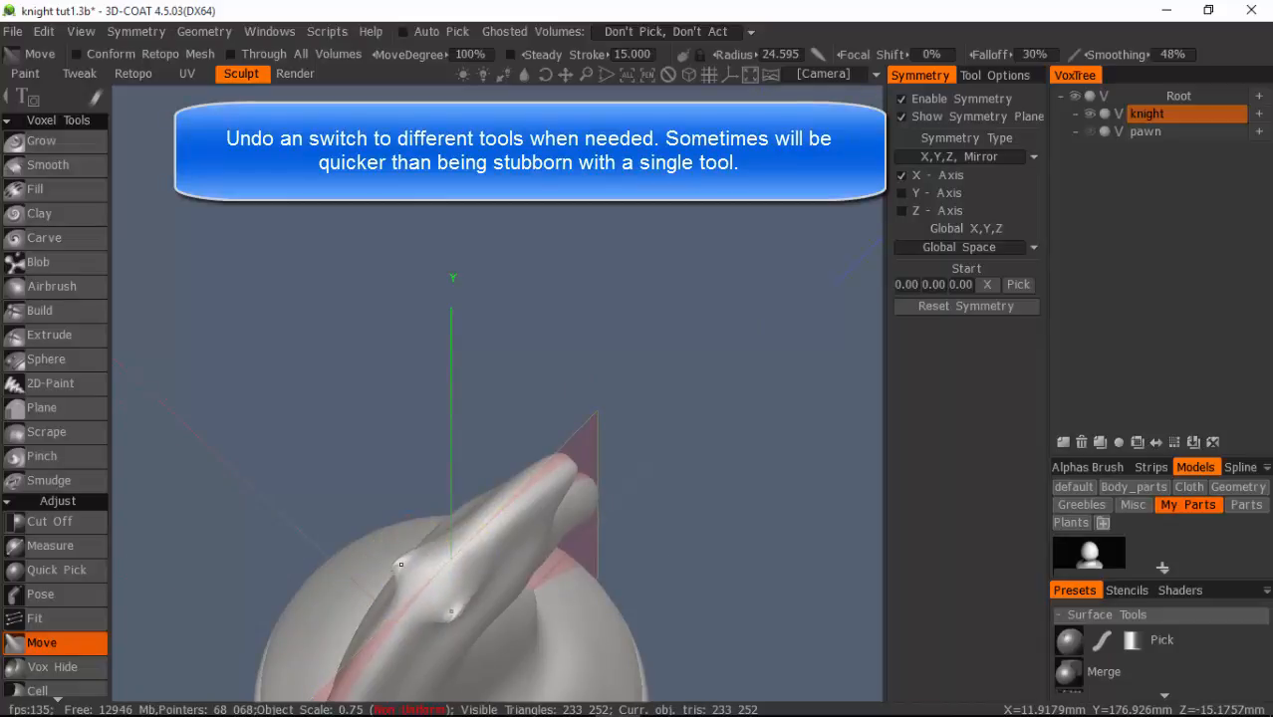
{"action": "left_click_drag", "start_coordinate": [398, 563], "coordinate": [444, 608]}
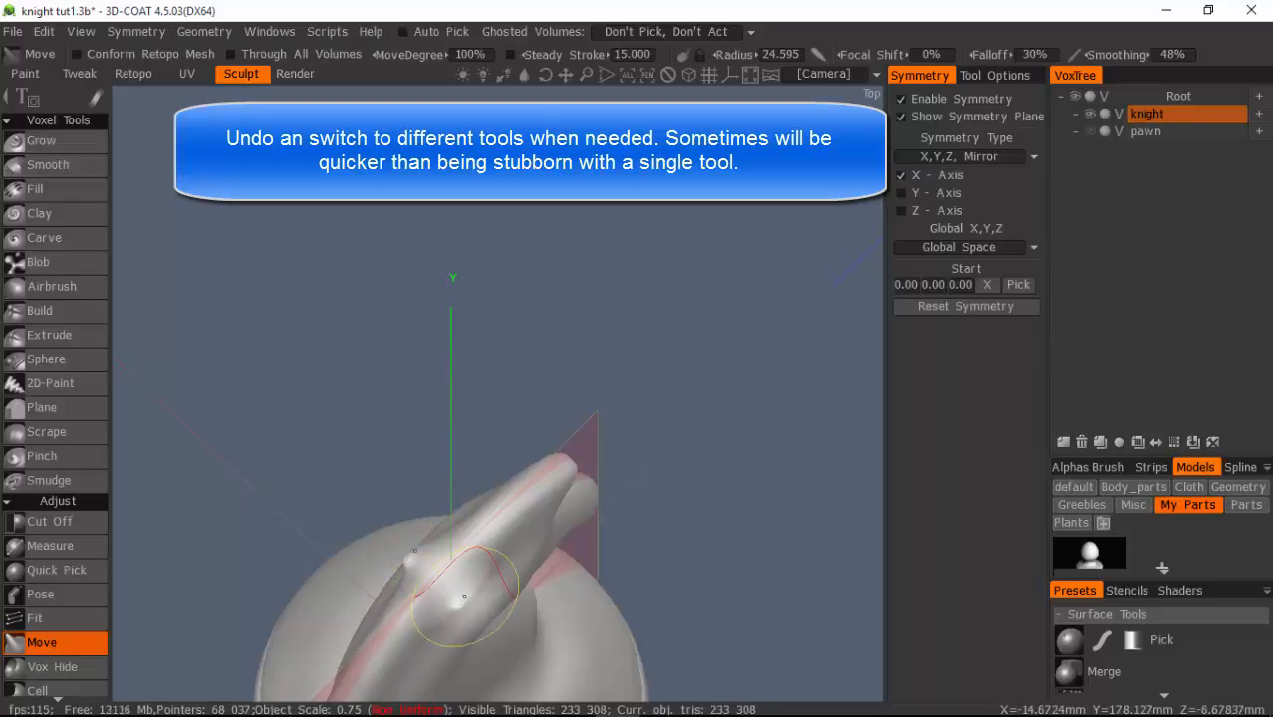
{"action": "mouse_move", "coordinate": [466, 596]}
{"action": "left_mouse_down"}
{"action": "mouse_move", "coordinate": [480, 600]}
{"action": "mouse_move", "coordinate": [455, 602]}
{"action": "mouse_move", "coordinate": [474, 593]}
{"action": "mouse_move", "coordinate": [458, 584]}
{"action": "left_mouse_up"}
{"action": "mouse_move", "coordinate": [702, 586]}
{"action": "left_mouse_down"}
{"action": "mouse_move", "coordinate": [630, 410]}
{"action": "mouse_move", "coordinate": [620, 428]}
{"action": "left_mouse_up"}
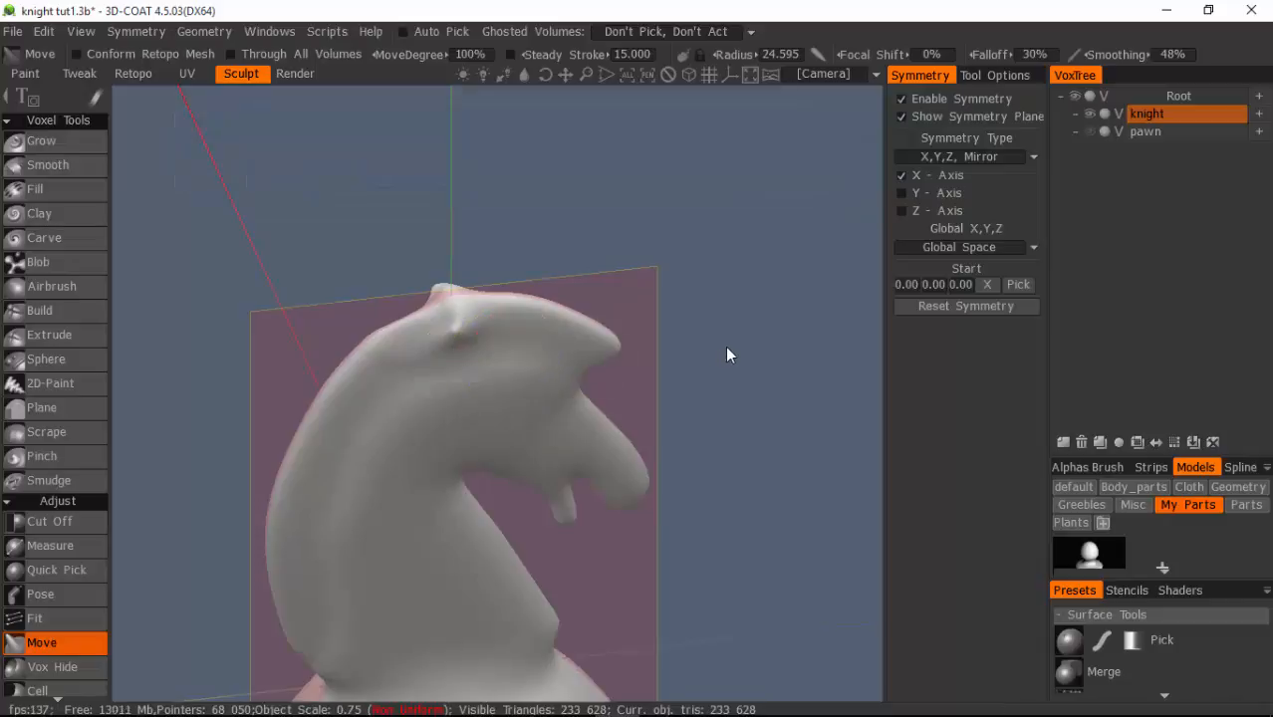
Undo the latest Move strokes on the ears, back to their earlier rounded shape.
{"action": "key", "text": "ctrl+z"}
{"action": "key", "text": "ctrl+z"}
{"action": "key", "text": "ctrl+z"}
{"action": "key", "text": "ctrl+z"}
{"action": "key", "text": "ctrl+z"}
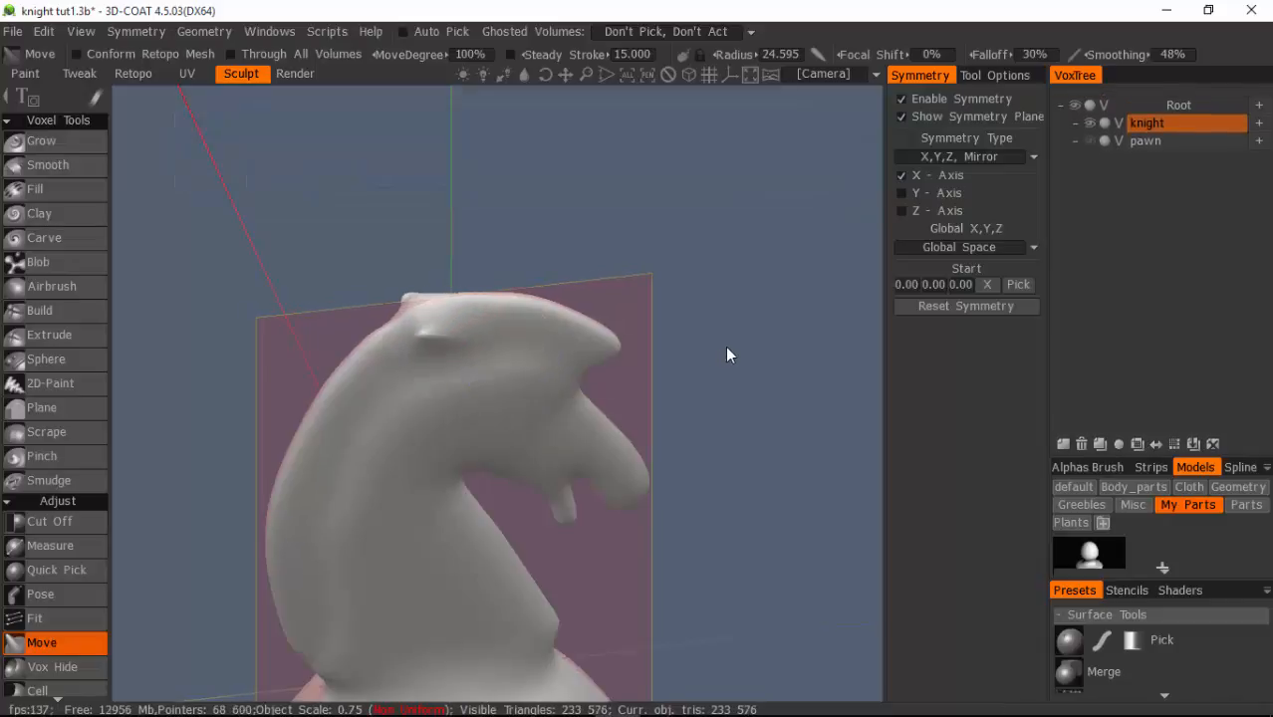
{"action": "key", "text": "ctrl+z"}
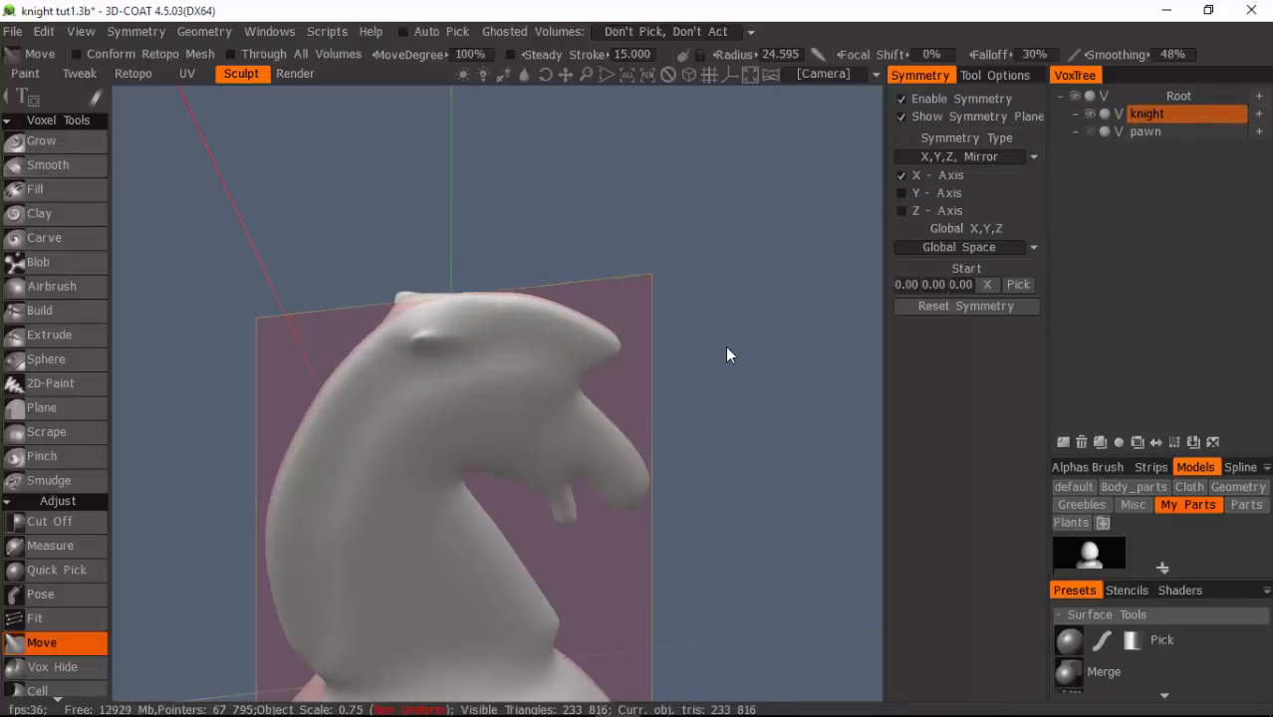
{"action": "key", "text": "ctrl+z"}
{"action": "key", "text": "ctrl+z"}
{"action": "key", "text": "ctrl+z"}
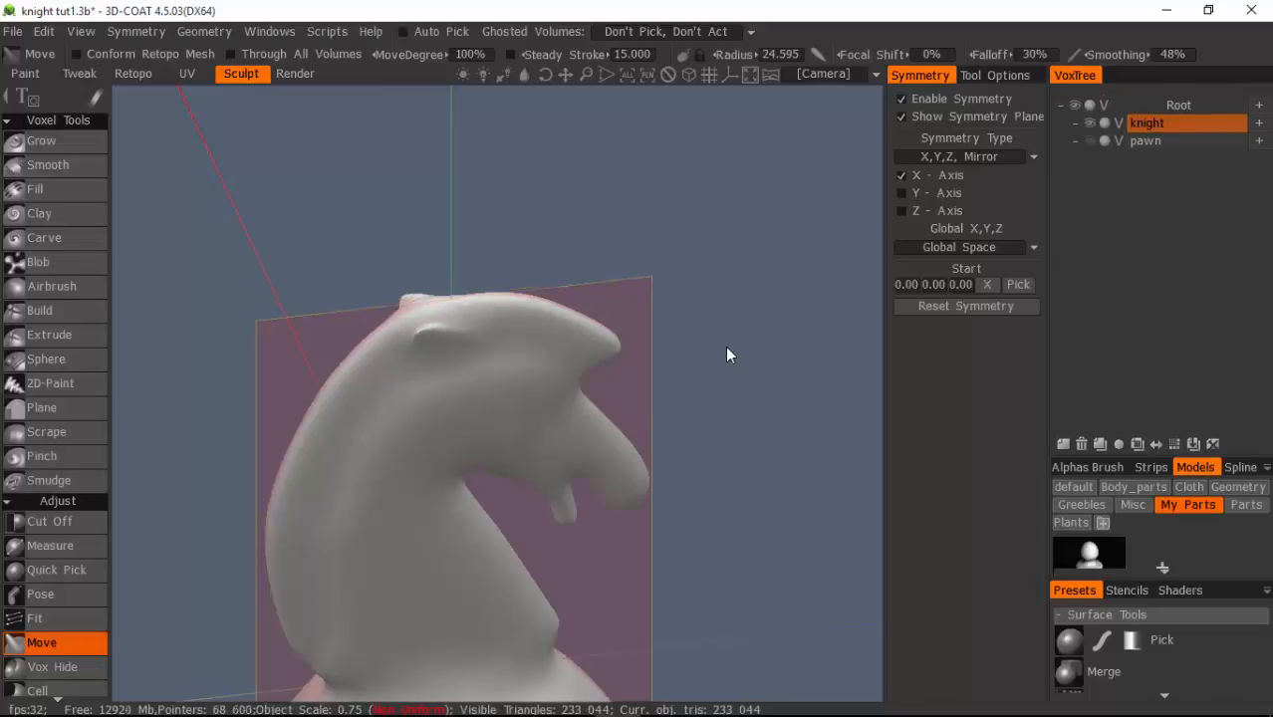
Try one small Move stroke on the near ear and undo it.
{"action": "mouse_move", "coordinate": [726, 348]}
{"action": "left_mouse_down"}
{"action": "mouse_move", "coordinate": [782, 421]}
{"action": "mouse_move", "coordinate": [739, 435]}
{"action": "mouse_move", "coordinate": [665, 340]}
{"action": "mouse_move", "coordinate": [625, 372]}
{"action": "mouse_move", "coordinate": [588, 373]}
{"action": "left_mouse_up"}
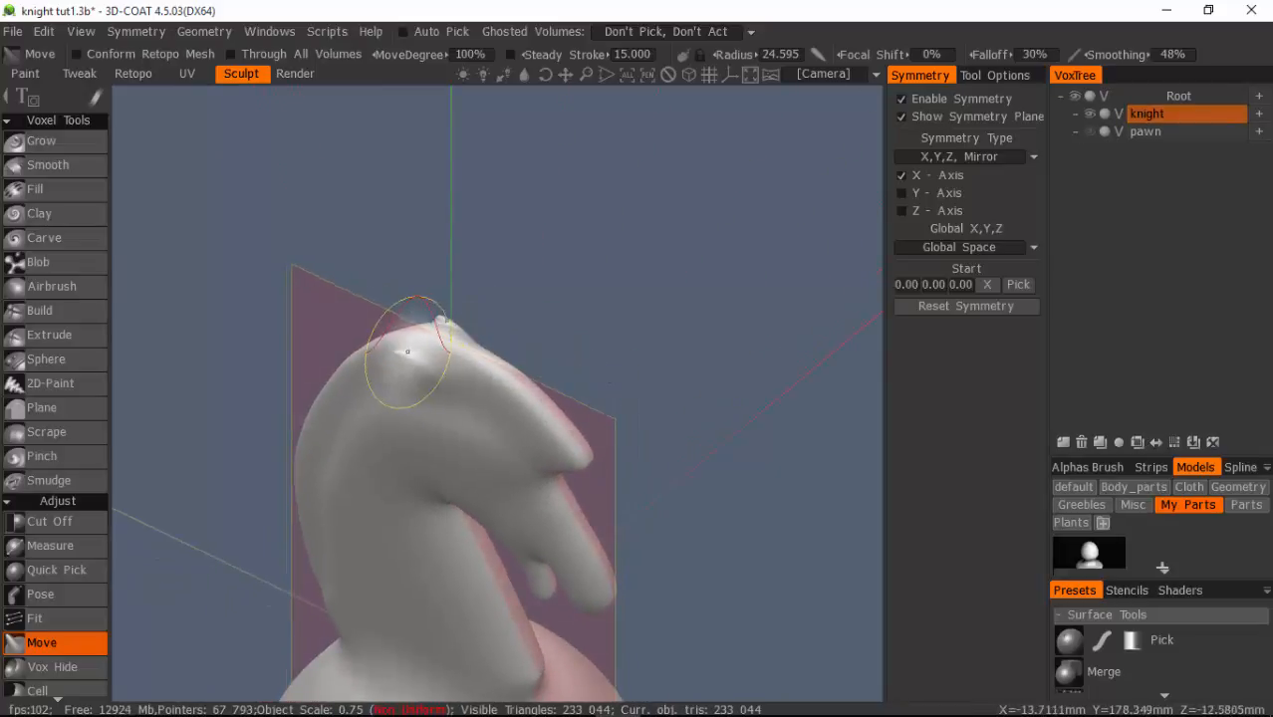
{"action": "left_click_drag", "start_coordinate": [403, 360], "coordinate": [395, 365]}
{"action": "key", "text": "ctrl+z"}
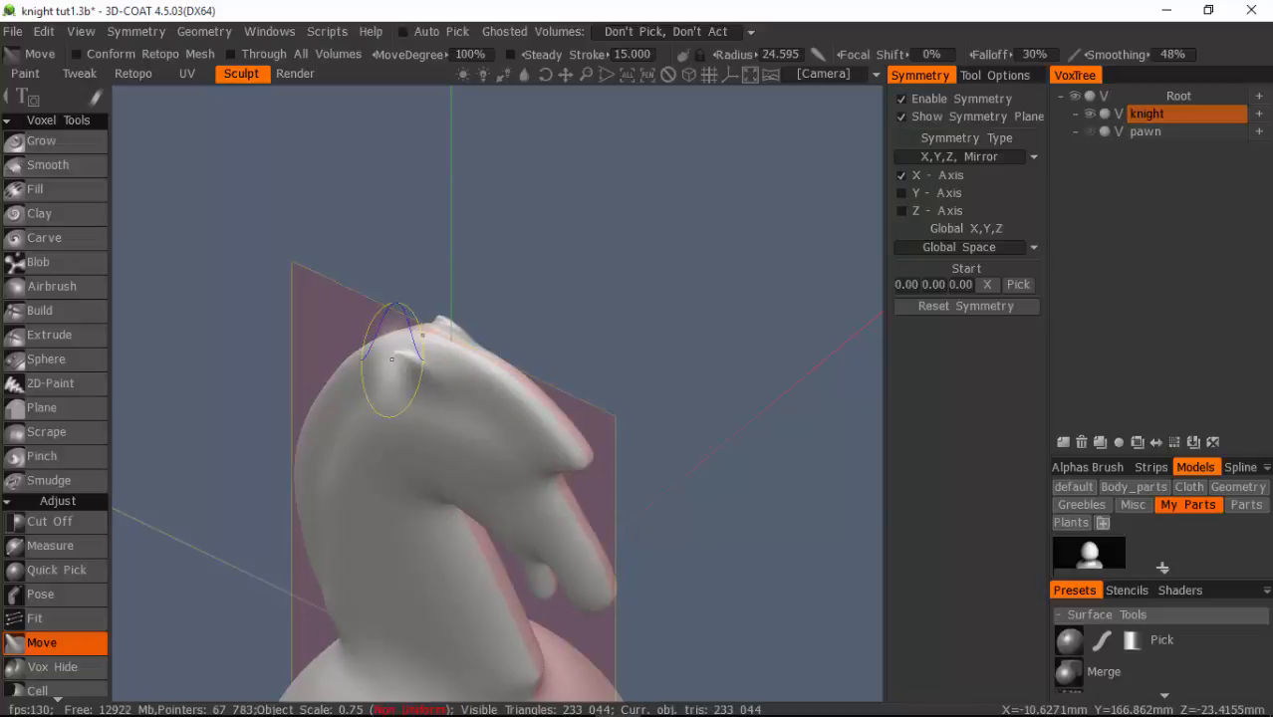
Enable a brush depth limit of 5 and try a Move stroke on the knight's near ear.
{"action": "mouse_move", "coordinate": [189, 109]}
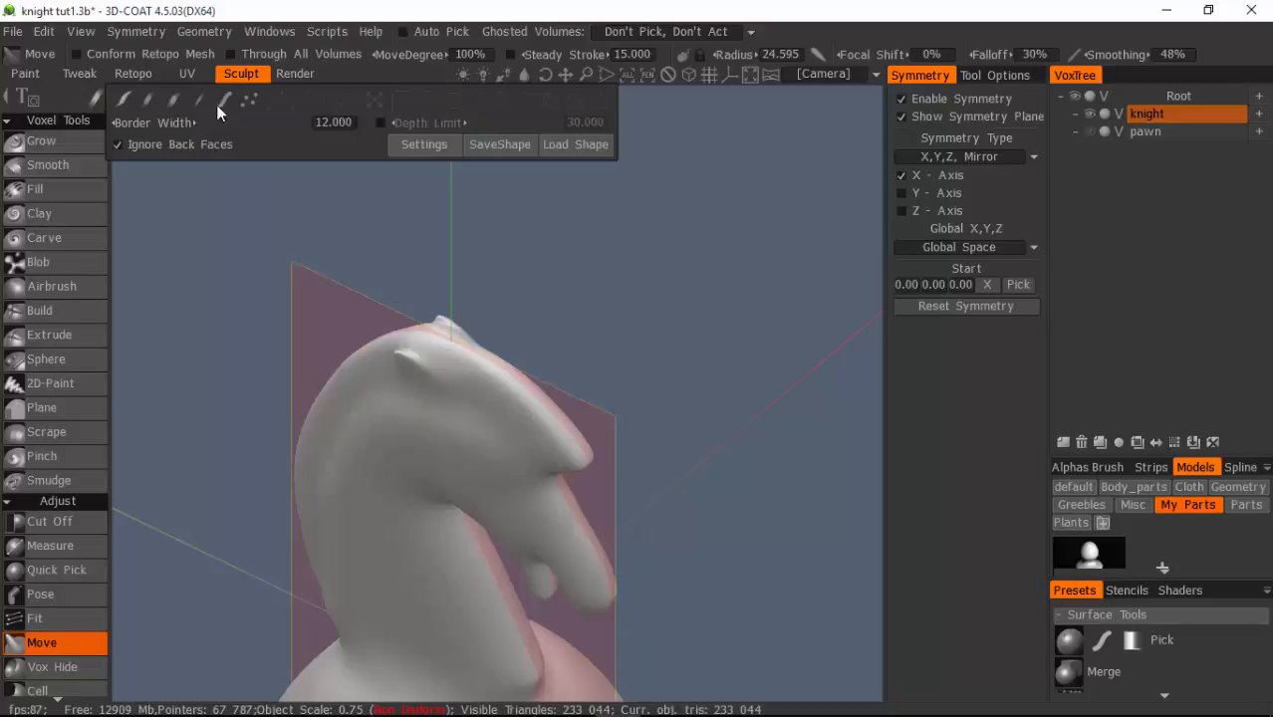
{"action": "left_click", "coordinate": [380, 122]}
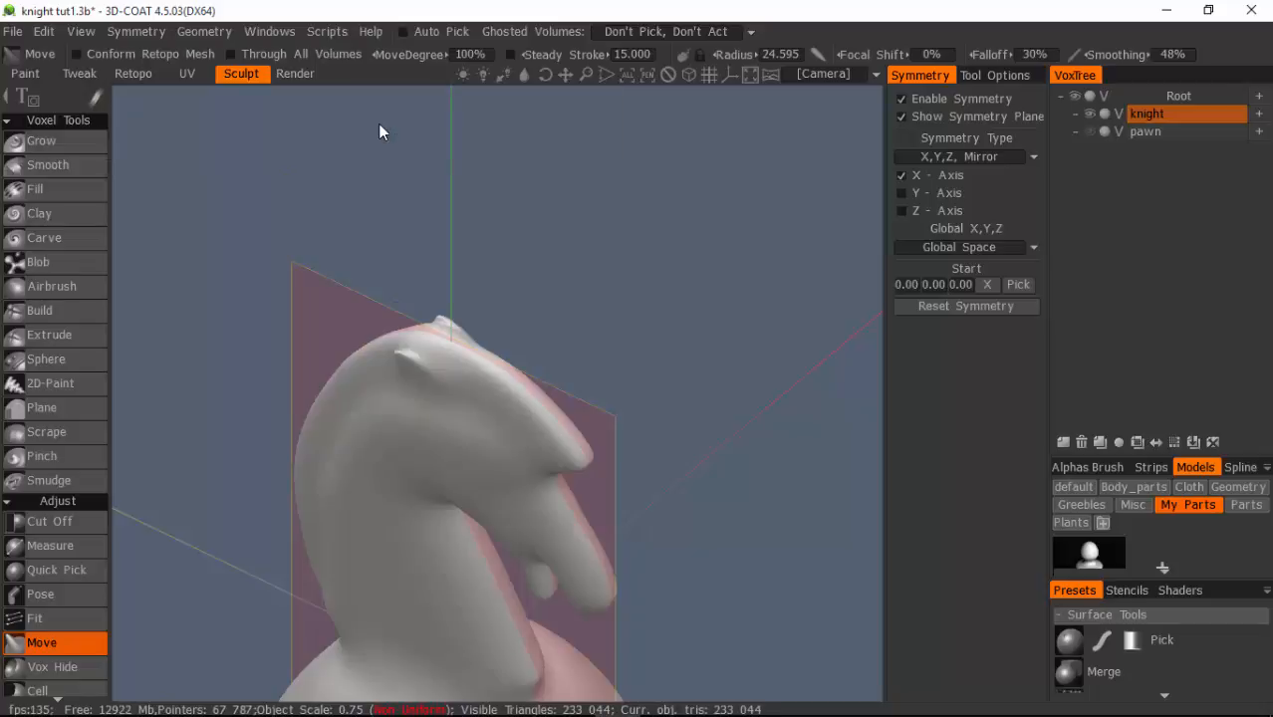
{"action": "left_click", "coordinate": [596, 122]}
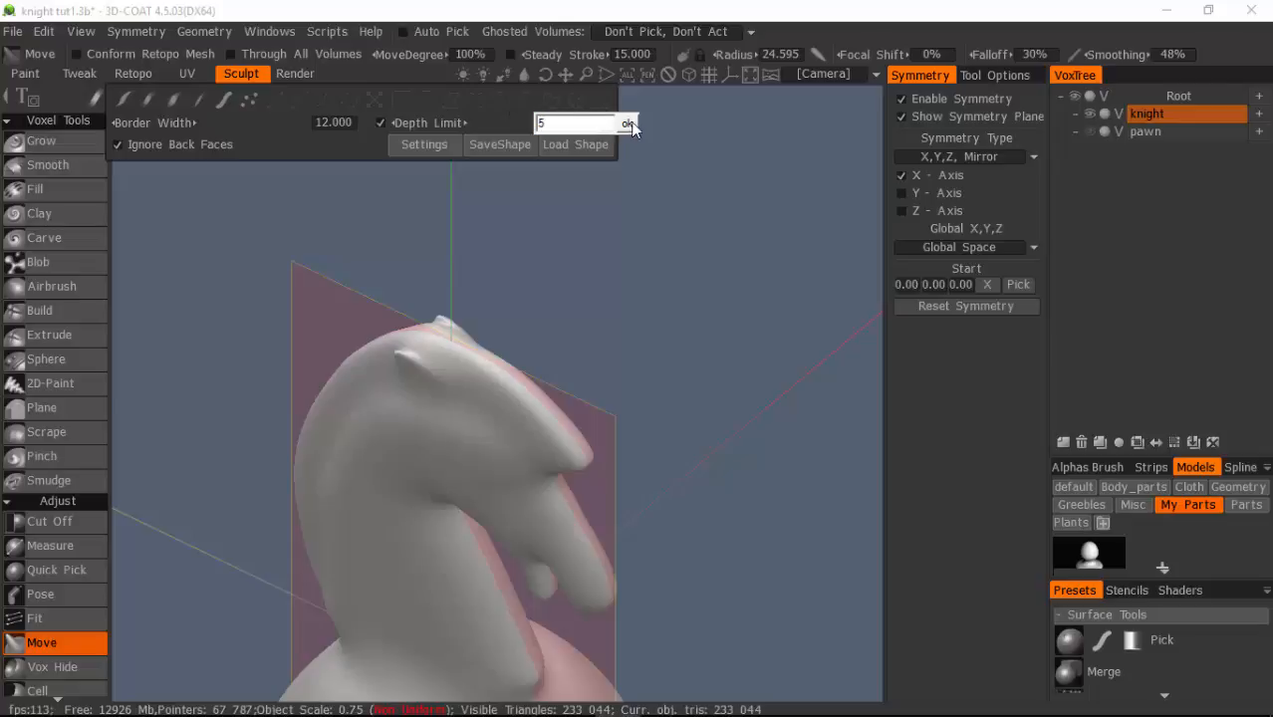
{"action": "left_click", "coordinate": [626, 123]}
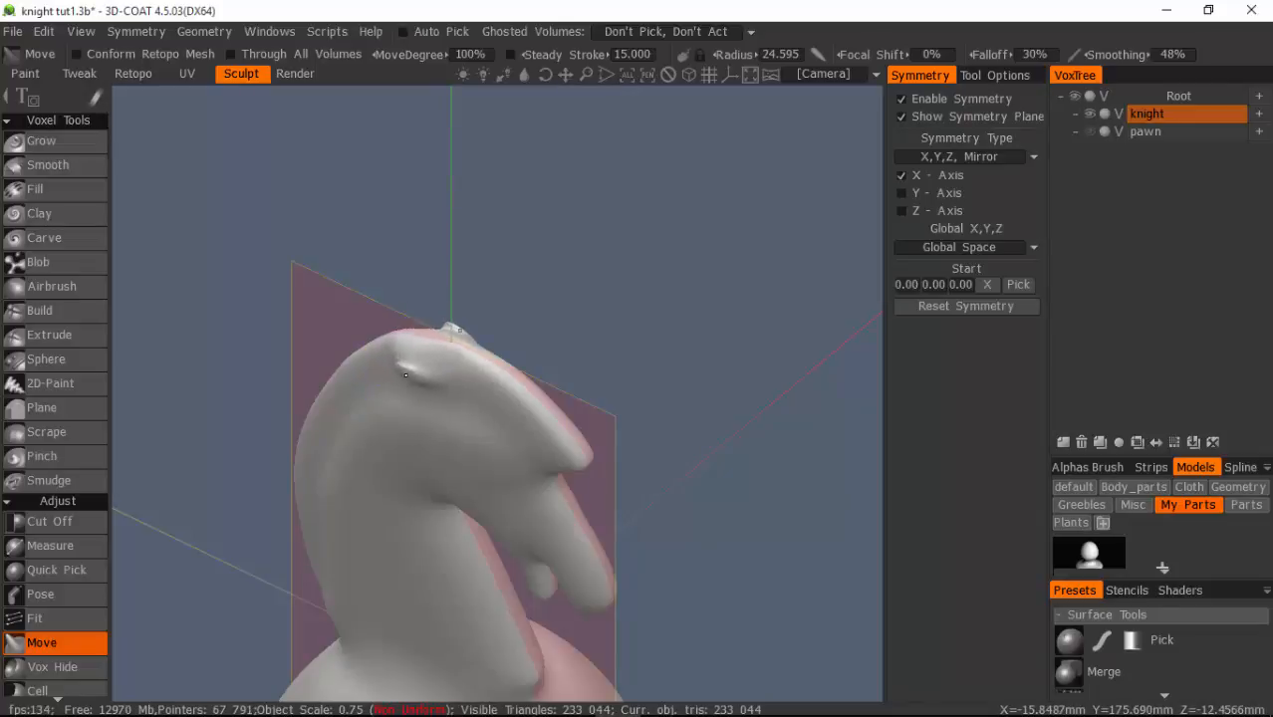
{"action": "mouse_move", "coordinate": [406, 374]}
{"action": "left_mouse_down"}
{"action": "mouse_move", "coordinate": [413, 342]}
{"action": "mouse_move", "coordinate": [445, 308]}
{"action": "left_mouse_up"}
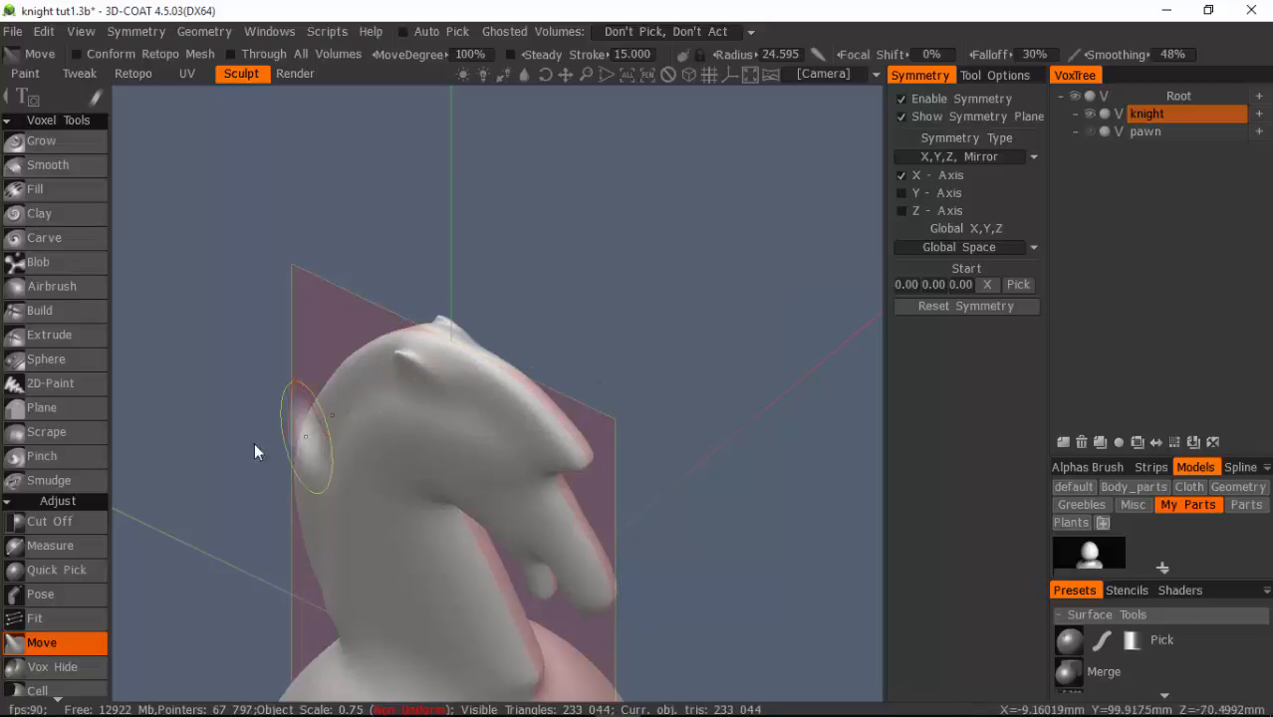
Cut the ear section out of the knight's head with Cut & Clone, outlining the area around the near ear.
{"action": "scroll", "coordinate": [56, 573], "scroll_direction": "down", "scroll_amount": 2}
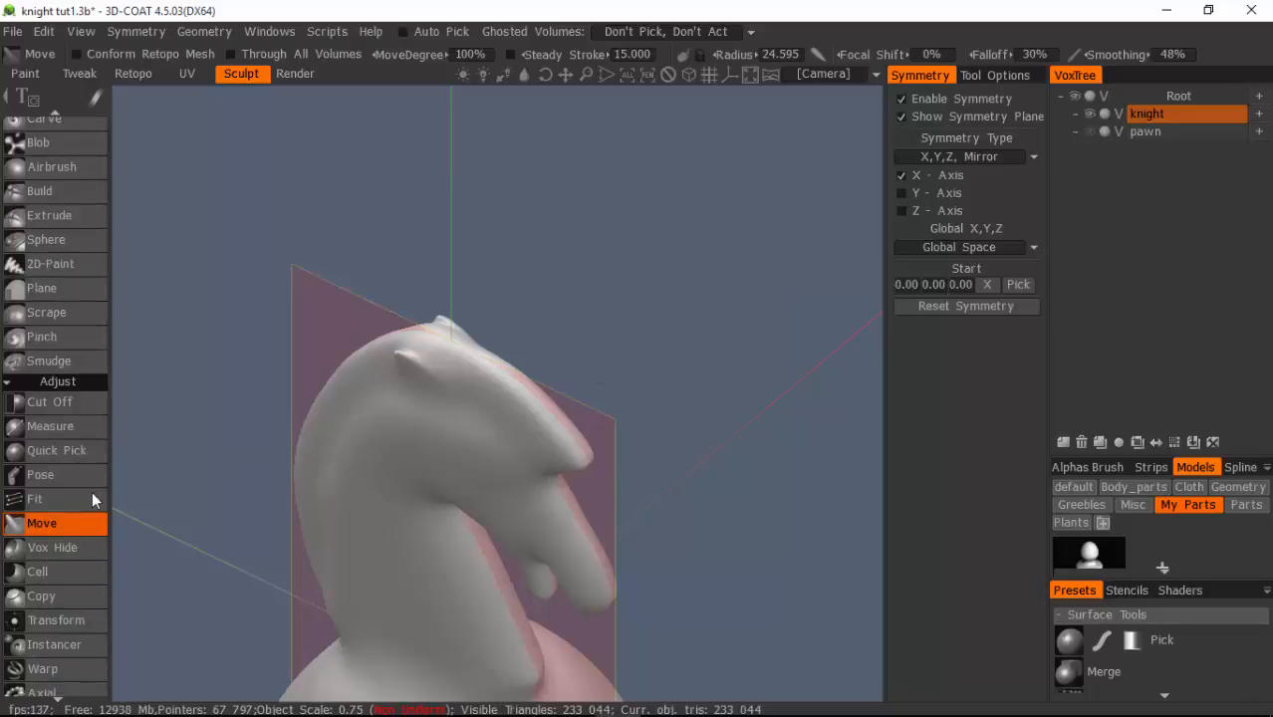
{"action": "scroll", "coordinate": [92, 491], "scroll_direction": "down", "scroll_amount": 3}
{"action": "left_click", "coordinate": [70, 651]}
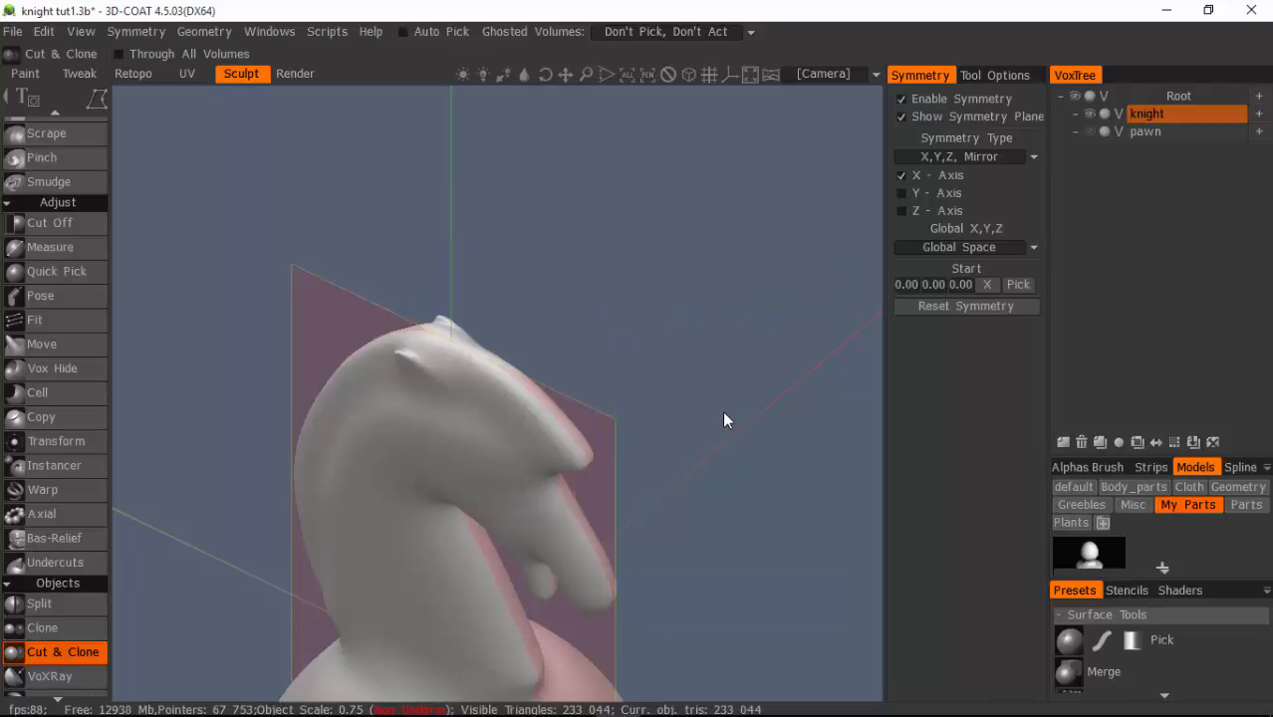
{"action": "left_click_drag", "start_coordinate": [720, 412], "coordinate": [782, 393]}
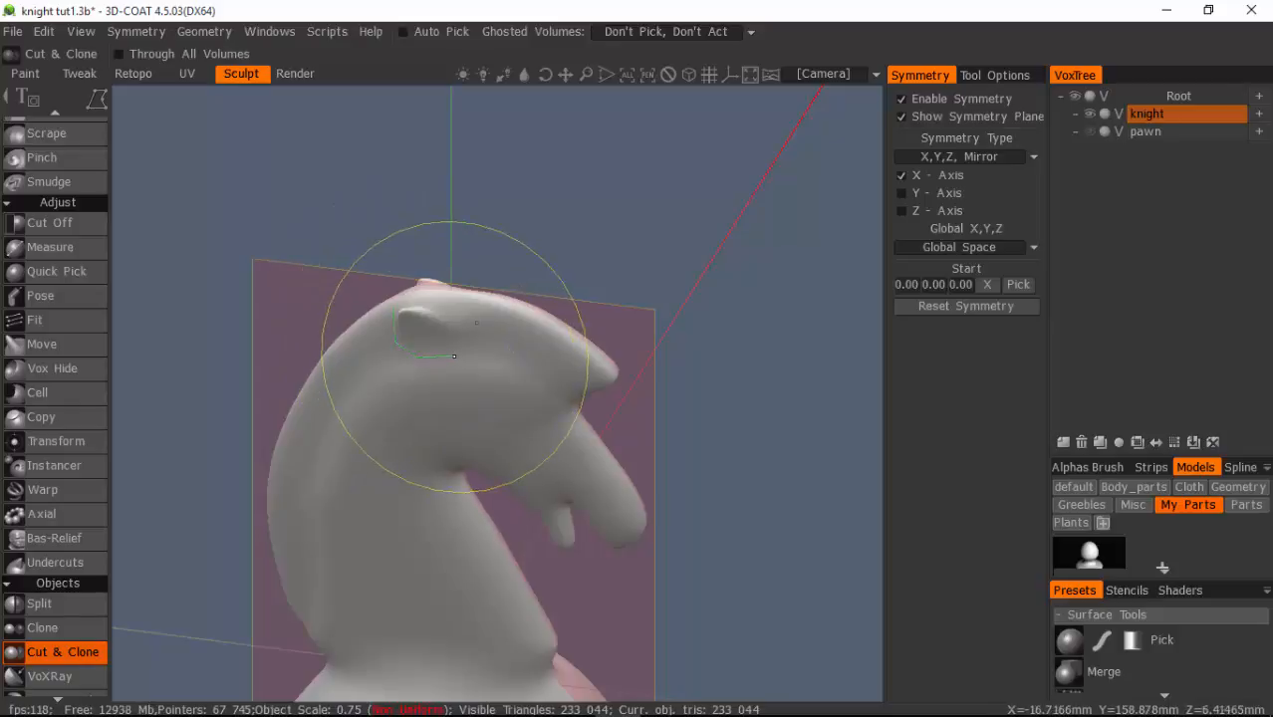
{"action": "mouse_move", "coordinate": [471, 339]}
{"action": "left_mouse_down"}
{"action": "mouse_move", "coordinate": [468, 321]}
{"action": "mouse_move", "coordinate": [421, 304]}
{"action": "left_mouse_up"}
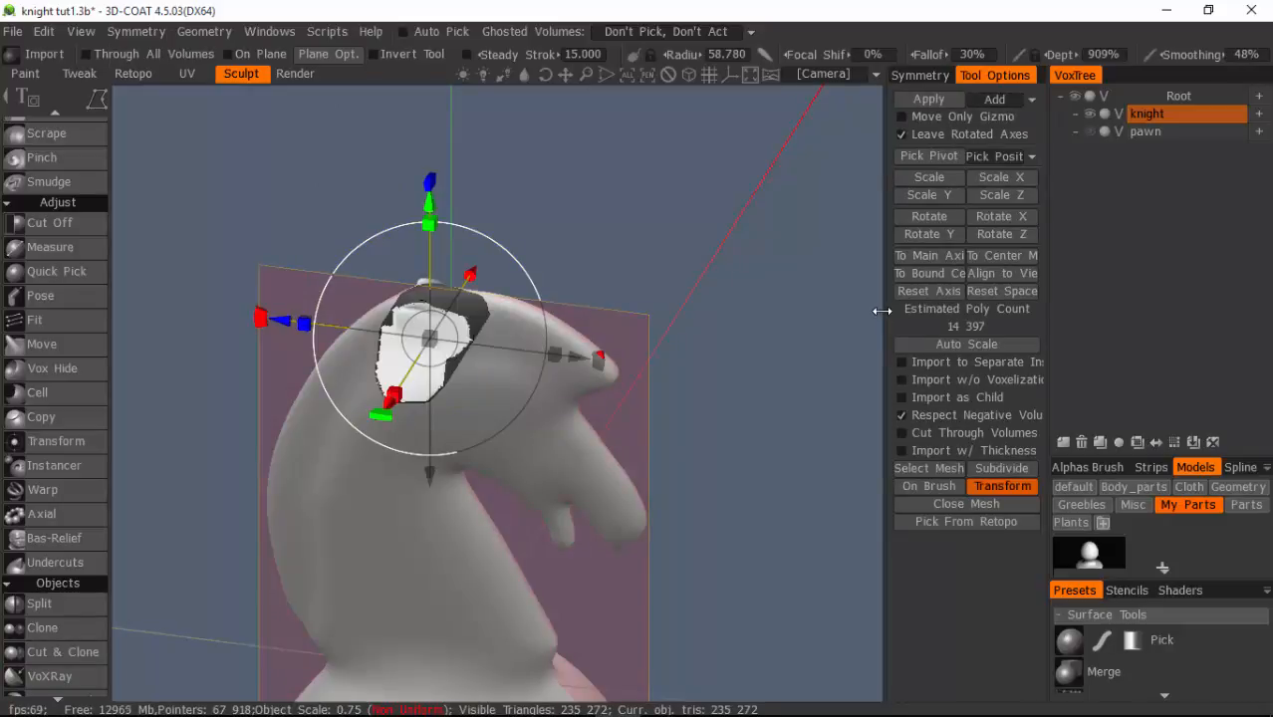
Add a child volume under the knight and apply the cut ear section into it from the front view.
{"action": "key", "text": "KP_2"}
{"action": "middle_click_drag", "start_coordinate": [734, 224], "coordinate": [683, 446]}
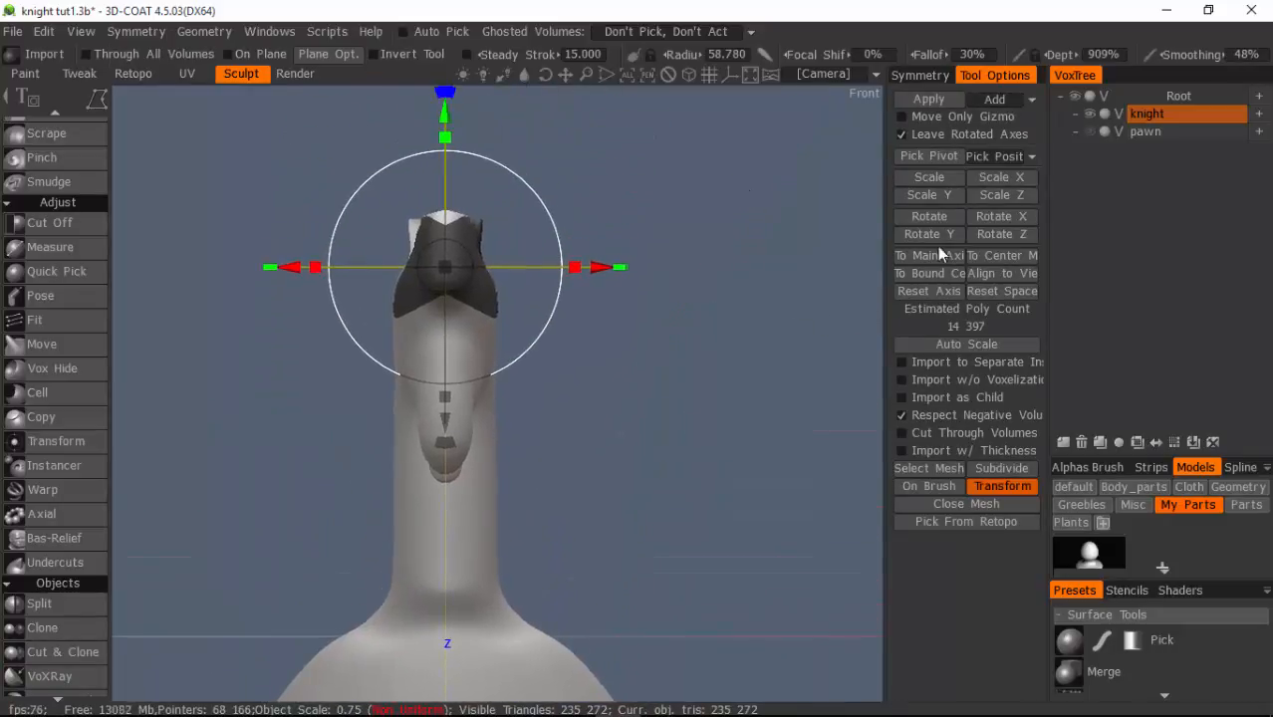
{"action": "left_click", "coordinate": [1259, 113]}
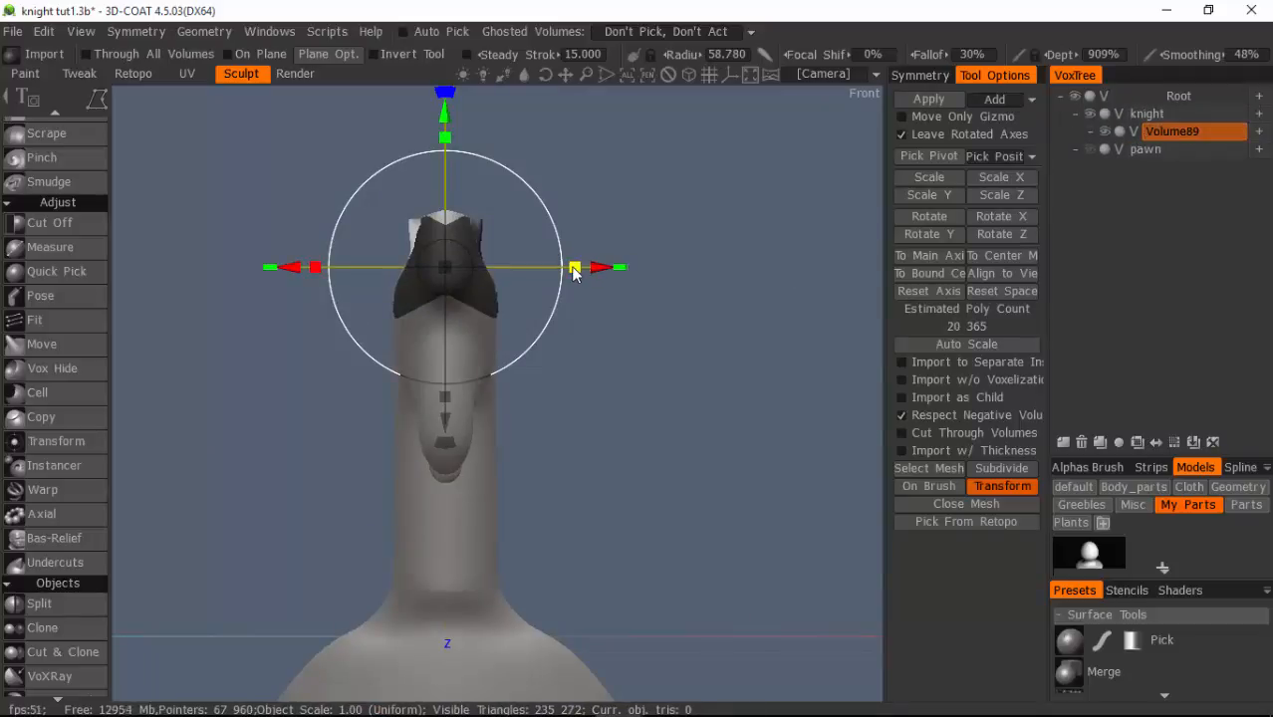
{"action": "left_click", "coordinate": [914, 99]}
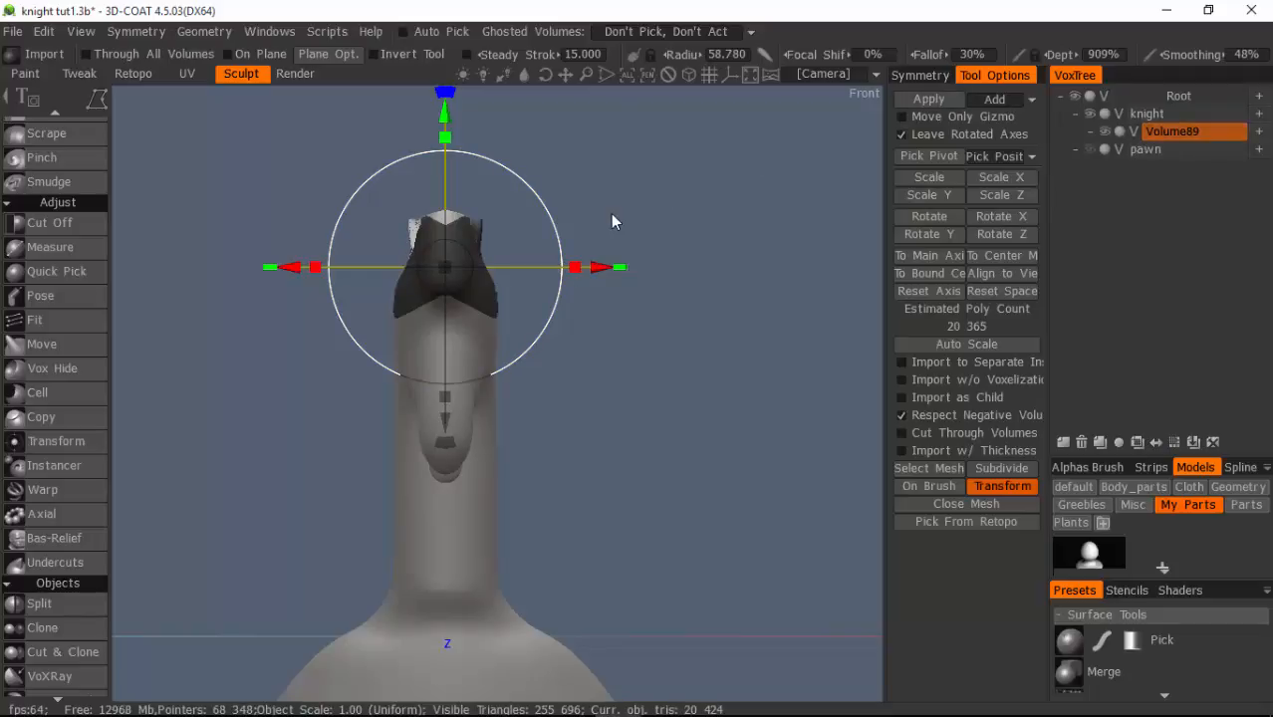
Scale the separated ear volume wider along the X axis with Transform so it extends from both sides of the head.
{"action": "key", "text": "space"}
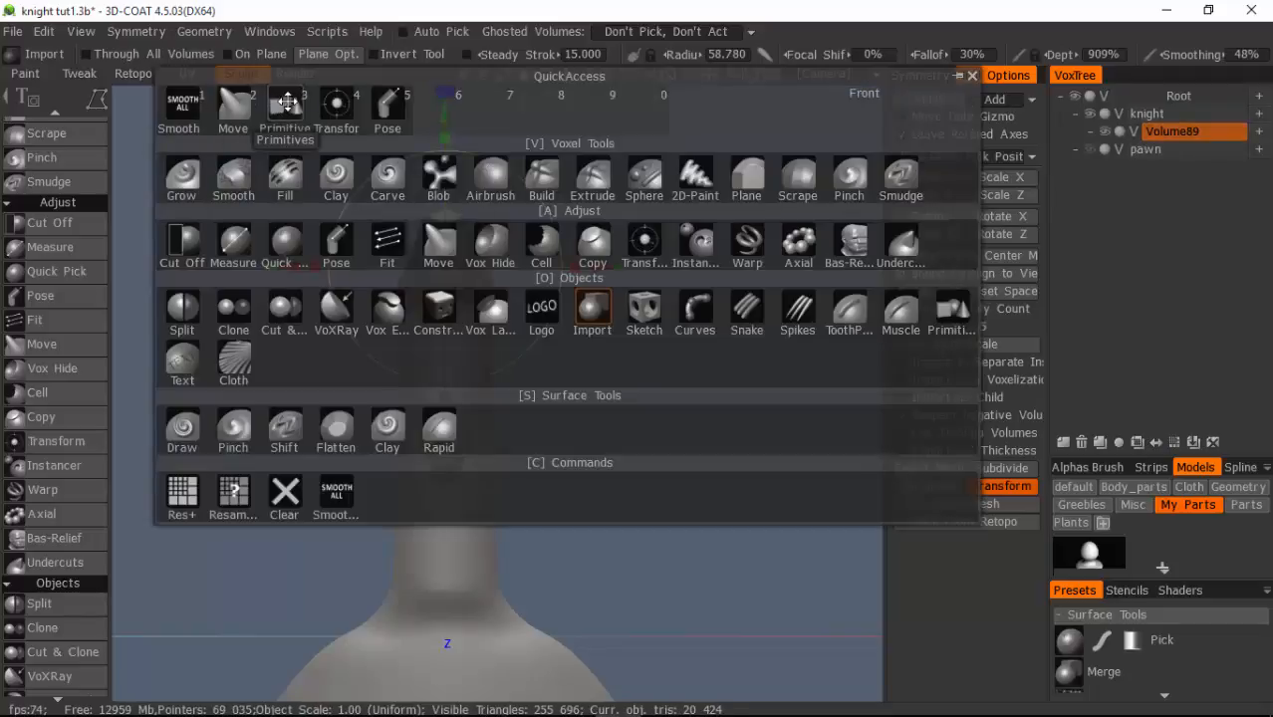
{"action": "left_click", "coordinate": [336, 102]}
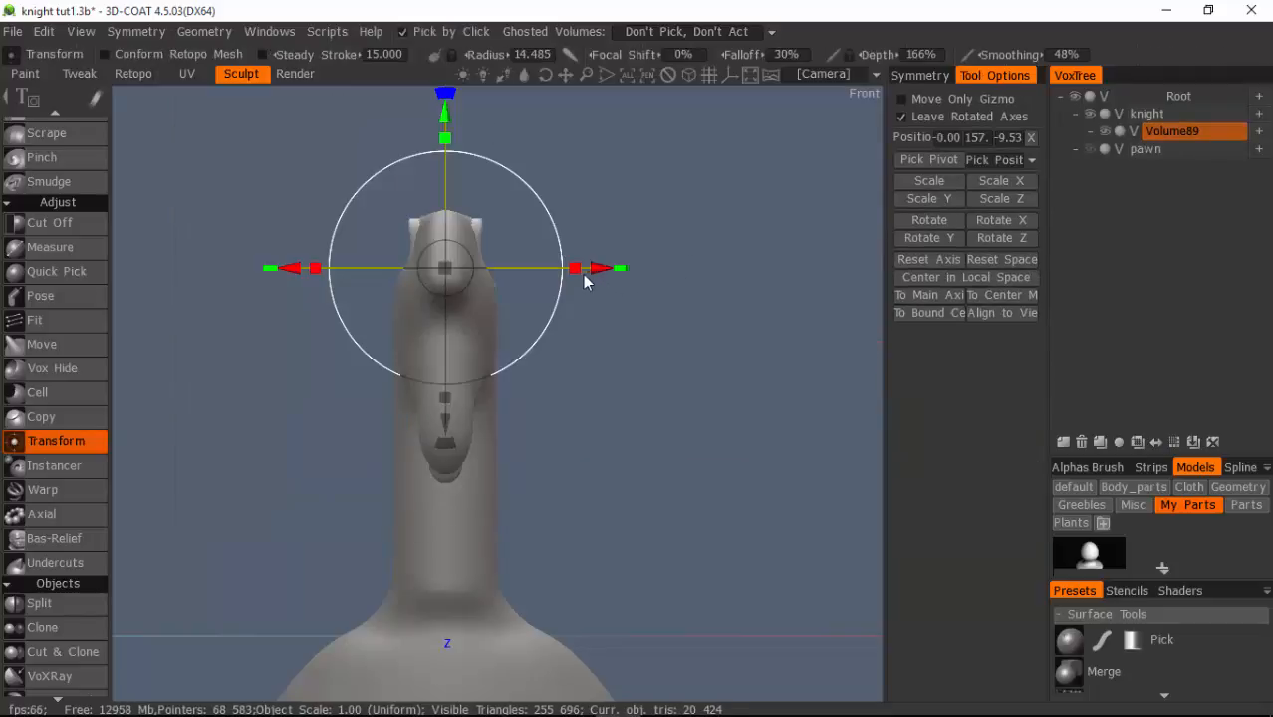
{"action": "left_click_drag", "start_coordinate": [575, 274], "coordinate": [583, 275]}
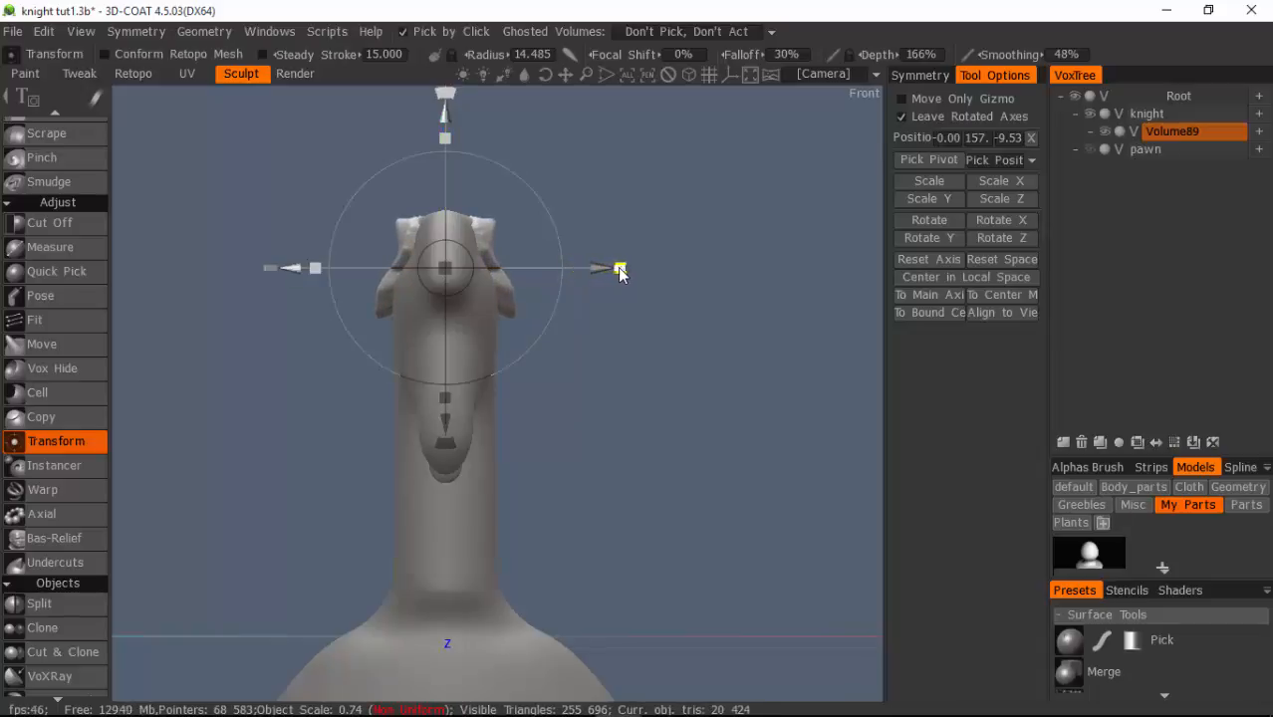
{"action": "left_click_drag", "start_coordinate": [619, 269], "coordinate": [618, 269]}
{"action": "left_click_drag", "start_coordinate": [707, 303], "coordinate": [510, 350]}
{"action": "left_click_drag", "start_coordinate": [468, 167], "coordinate": [468, 136]}
{"action": "left_click_drag", "start_coordinate": [720, 379], "coordinate": [513, 408]}
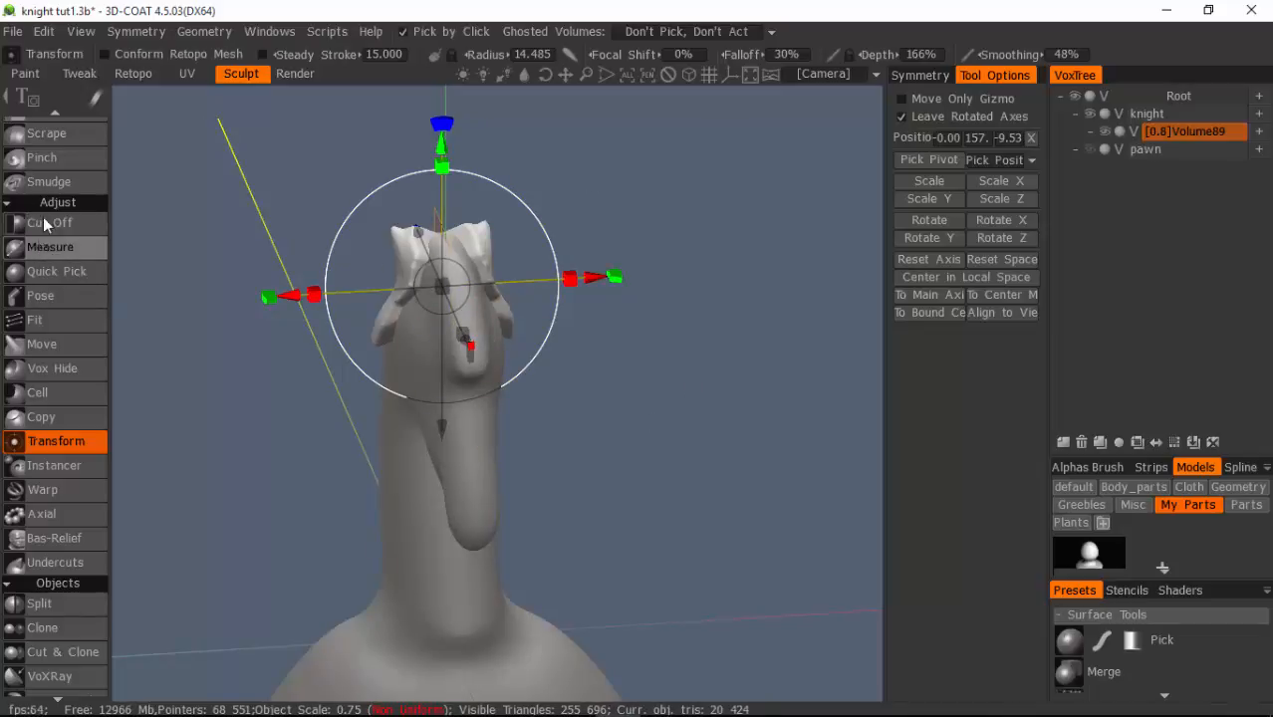
Smooth the jagged edges and surface of the separated ear volume on both sides of the head.
{"action": "scroll", "coordinate": [42, 275], "scroll_direction": "up", "scroll_amount": 5}
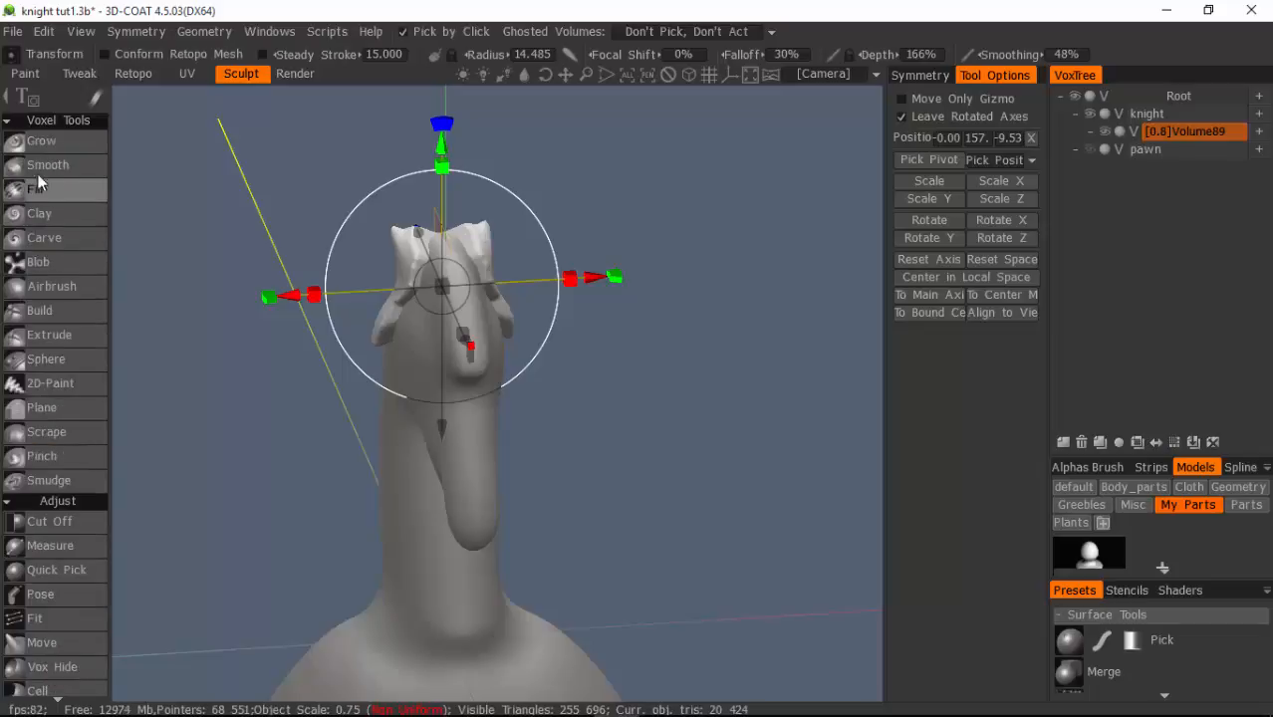
{"action": "left_click", "coordinate": [44, 165]}
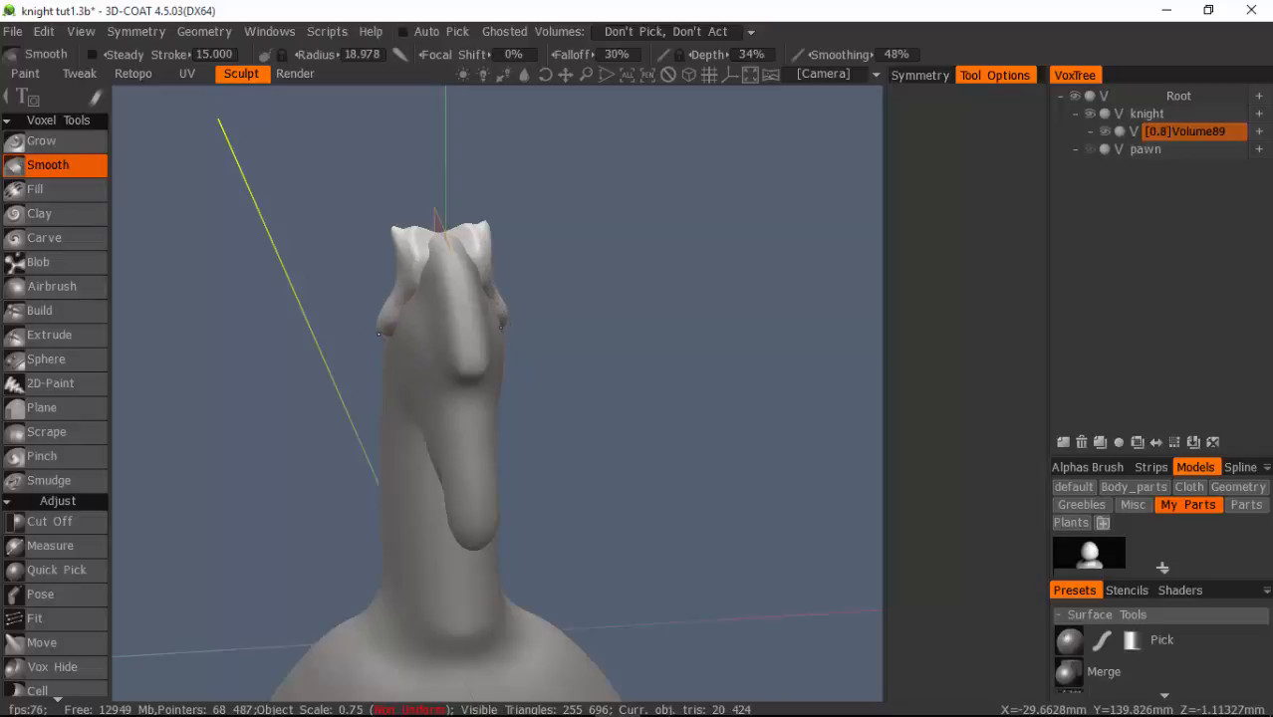
{"action": "left_click_drag", "start_coordinate": [673, 437], "coordinate": [369, 448]}
{"action": "left_click_drag", "start_coordinate": [440, 358], "coordinate": [473, 359]}
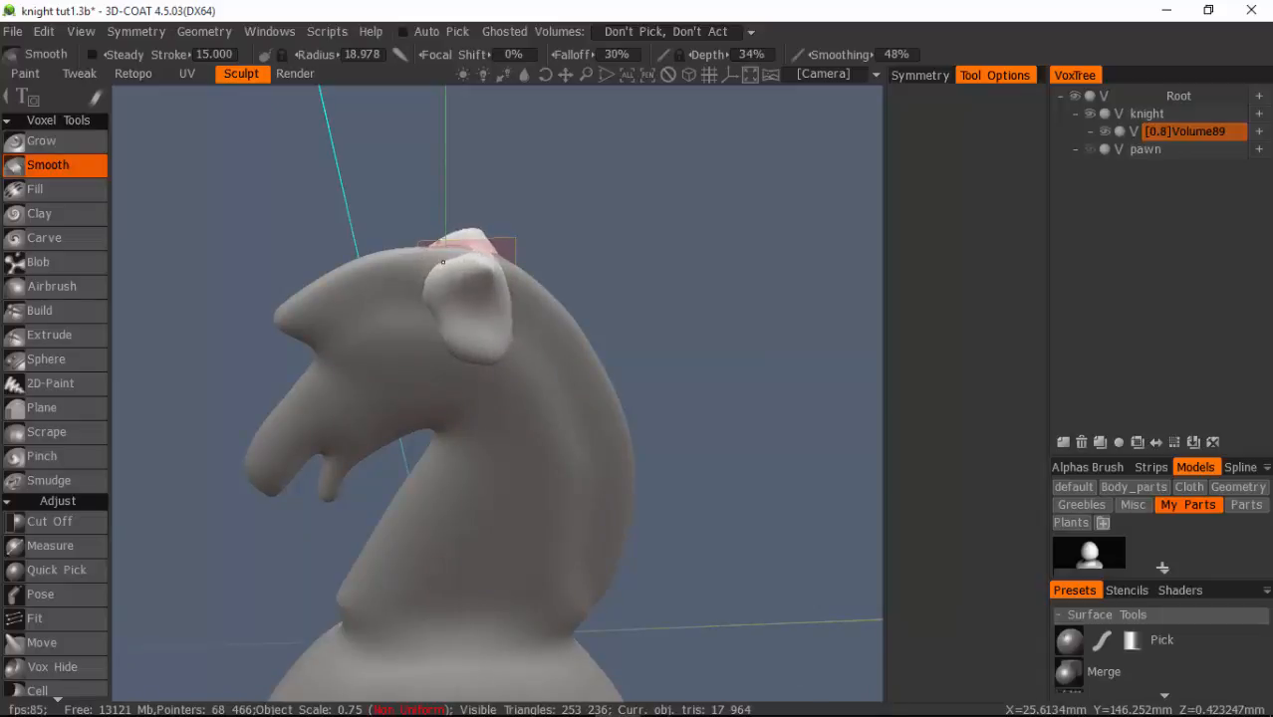
{"action": "mouse_move", "coordinate": [480, 254]}
{"action": "left_mouse_down"}
{"action": "mouse_move", "coordinate": [492, 281]}
{"action": "mouse_move", "coordinate": [482, 338]}
{"action": "mouse_move", "coordinate": [462, 340]}
{"action": "mouse_move", "coordinate": [438, 317]}
{"action": "mouse_move", "coordinate": [483, 339]}
{"action": "left_mouse_up"}
{"action": "mouse_move", "coordinate": [753, 349]}
{"action": "left_mouse_down"}
{"action": "mouse_move", "coordinate": [529, 404]}
{"action": "mouse_move", "coordinate": [339, 351]}
{"action": "left_mouse_up"}
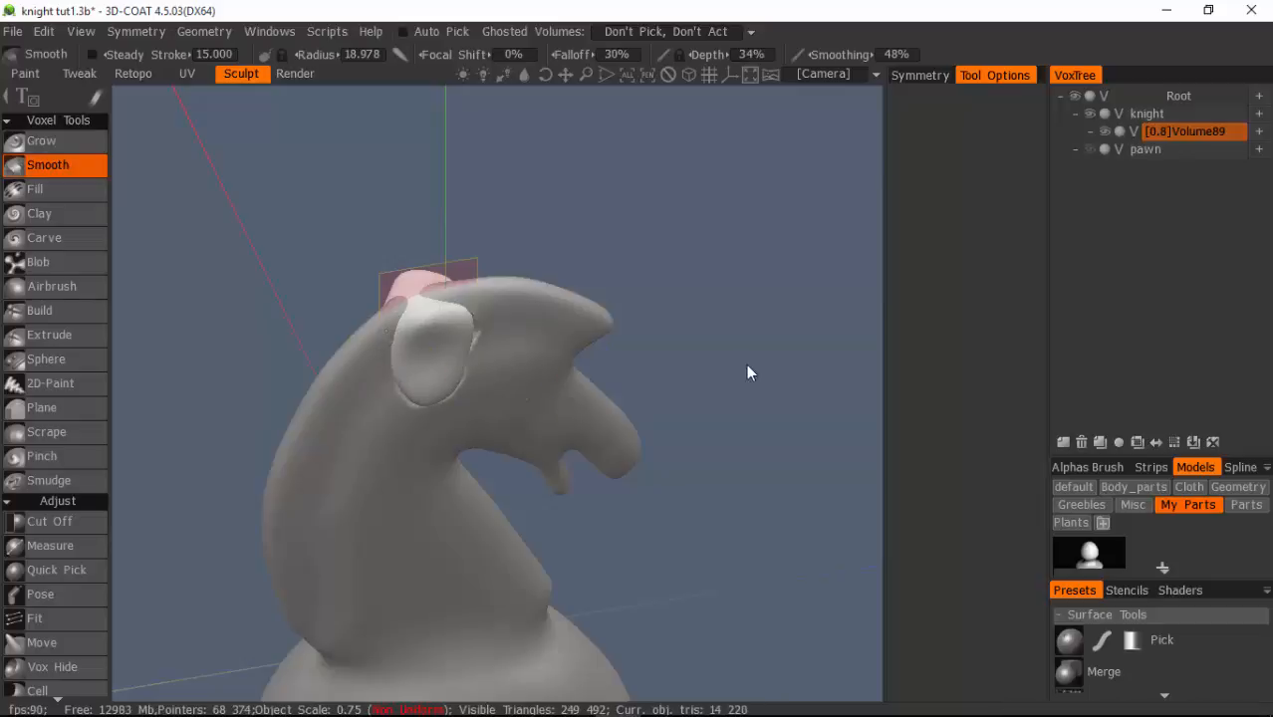
{"action": "left_click_drag", "start_coordinate": [747, 369], "coordinate": [418, 329]}
Pull the ear tips outward from the head with the Move tool and toggle the ear volume's visibility to check it.
{"action": "left_click_drag", "start_coordinate": [585, 284], "coordinate": [563, 354]}
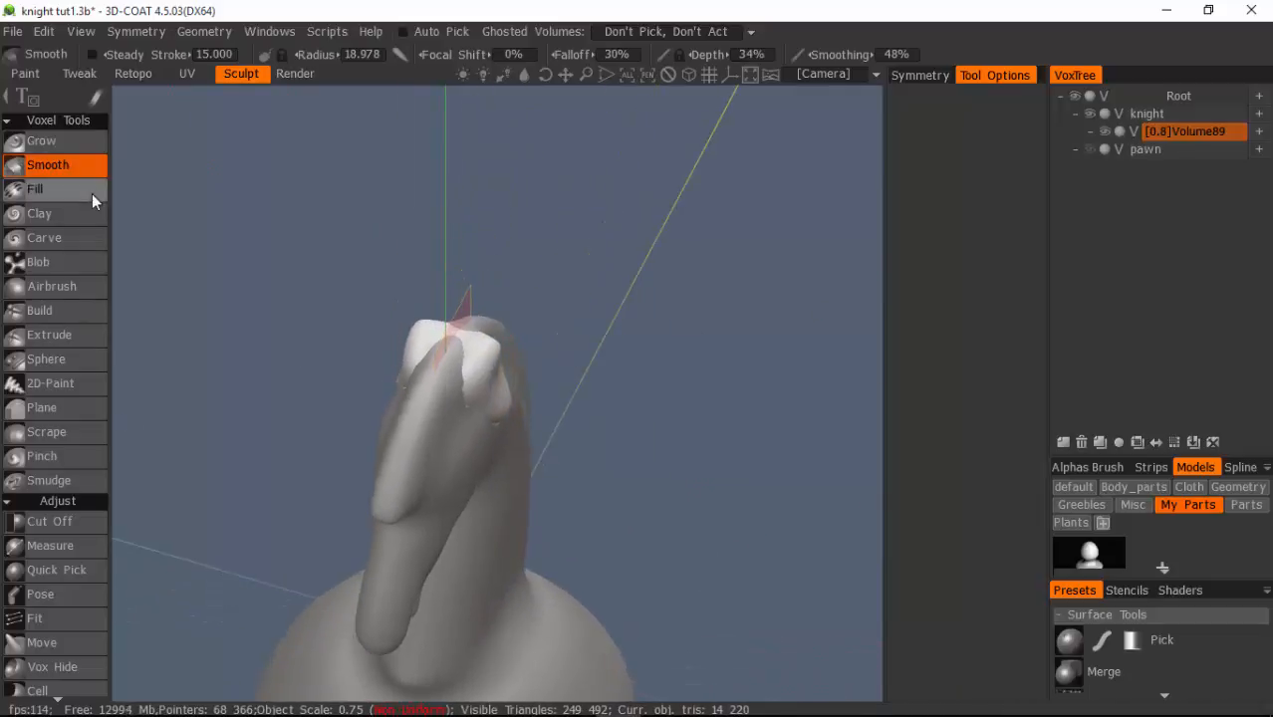
{"action": "key", "text": "space"}
{"action": "left_click", "coordinate": [74, 106]}
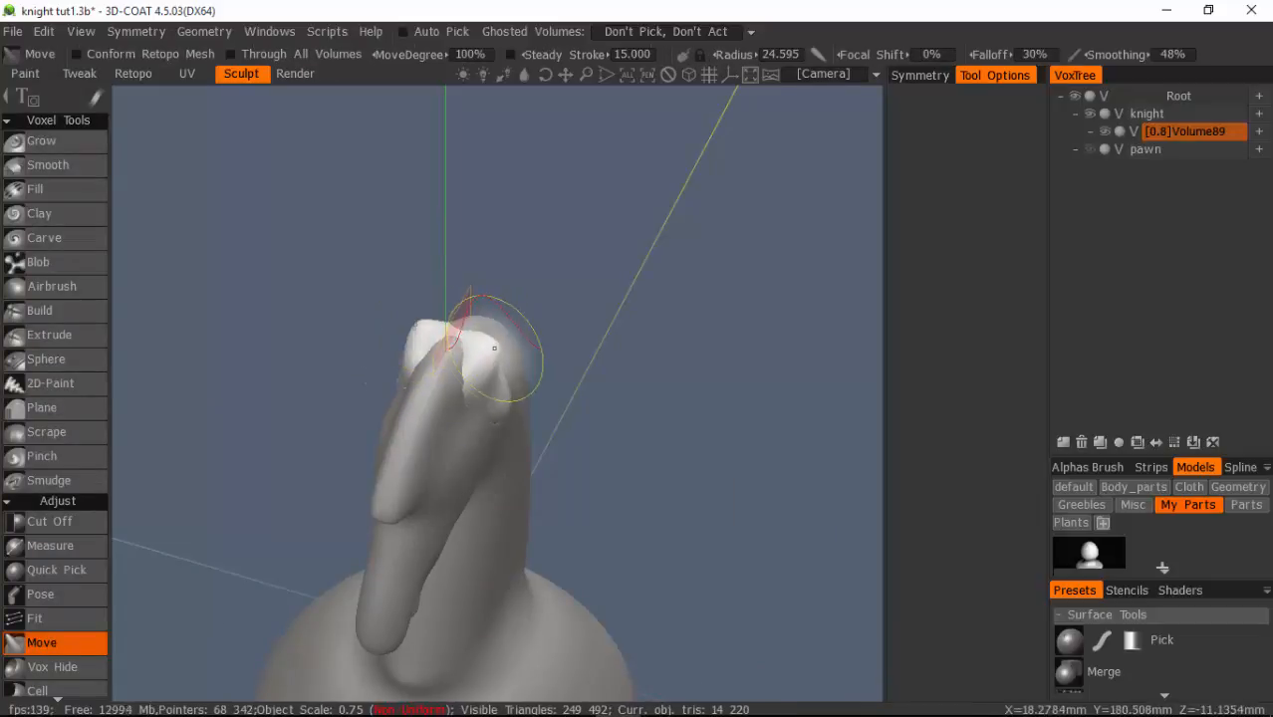
{"action": "mouse_move", "coordinate": [499, 350]}
{"action": "left_mouse_down"}
{"action": "mouse_move", "coordinate": [482, 336]}
{"action": "mouse_move", "coordinate": [500, 355]}
{"action": "left_mouse_up"}
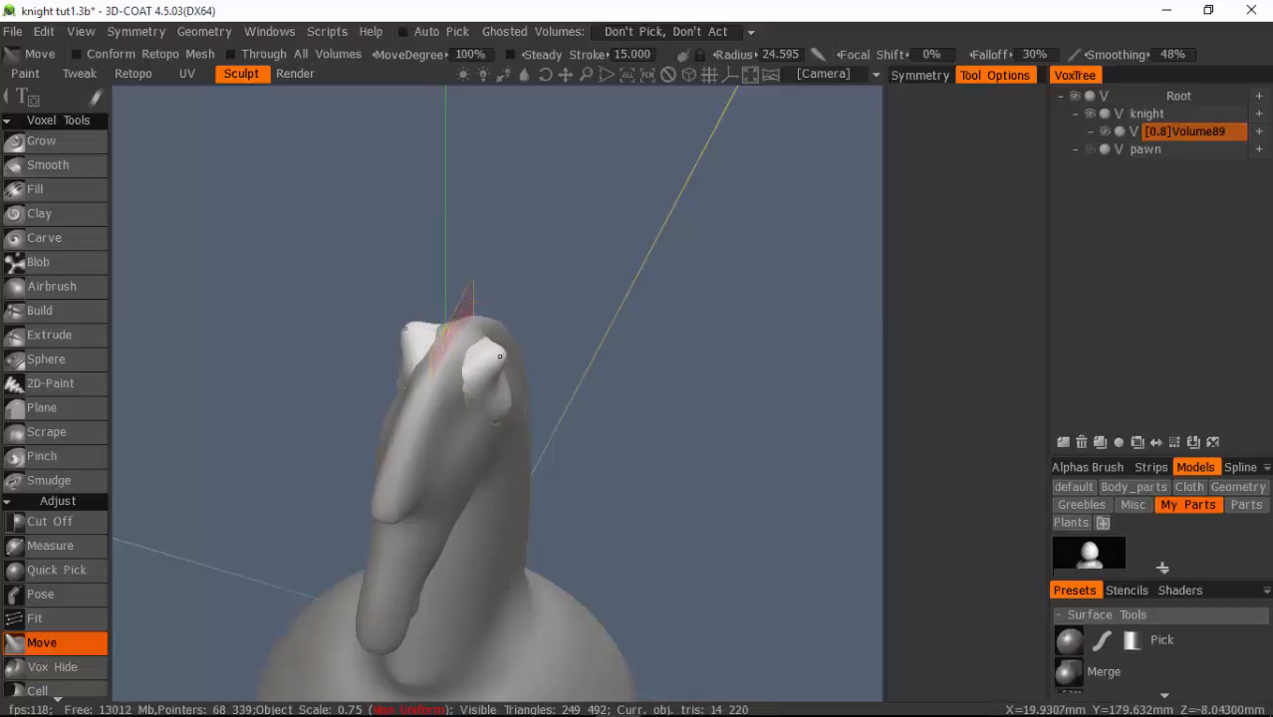
{"action": "left_click", "coordinate": [1104, 132]}
{"action": "left_click", "coordinate": [1104, 132]}
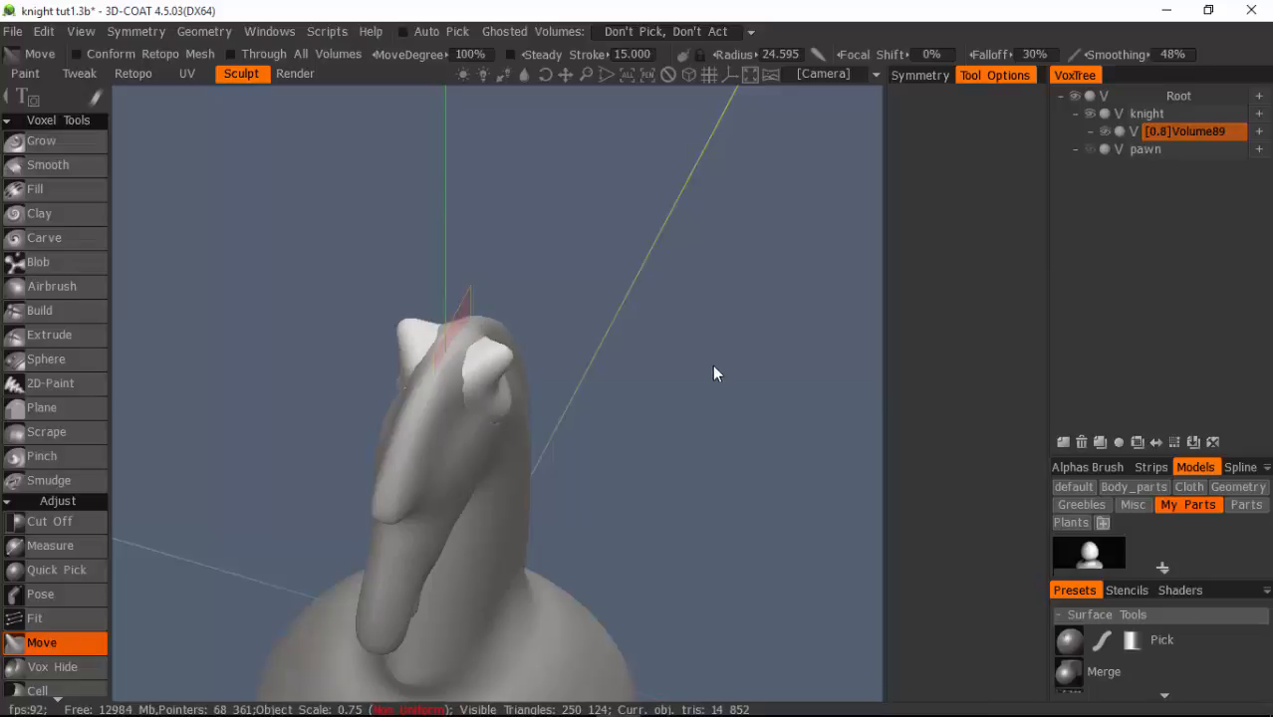
Pull the ears upward and reshape their tips with Move strokes from a raised side view.
{"action": "left_click_drag", "start_coordinate": [713, 369], "coordinate": [558, 370]}
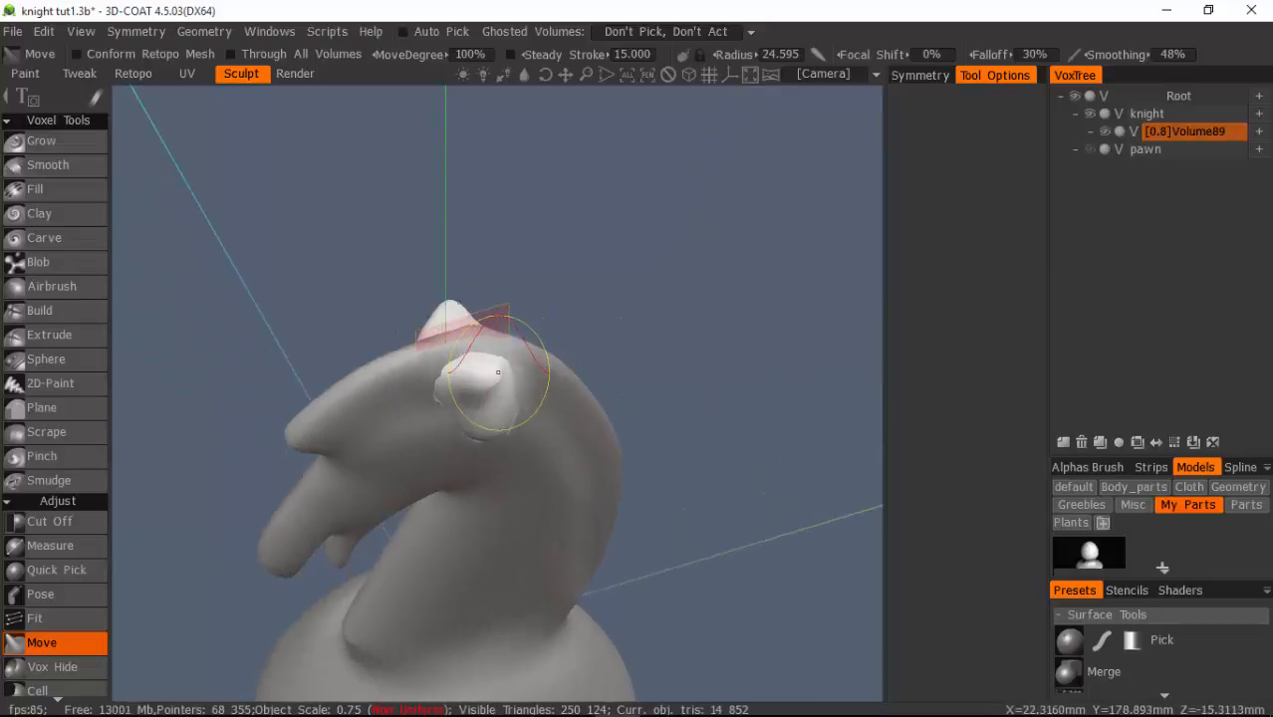
{"action": "left_click_drag", "start_coordinate": [509, 366], "coordinate": [511, 366]}
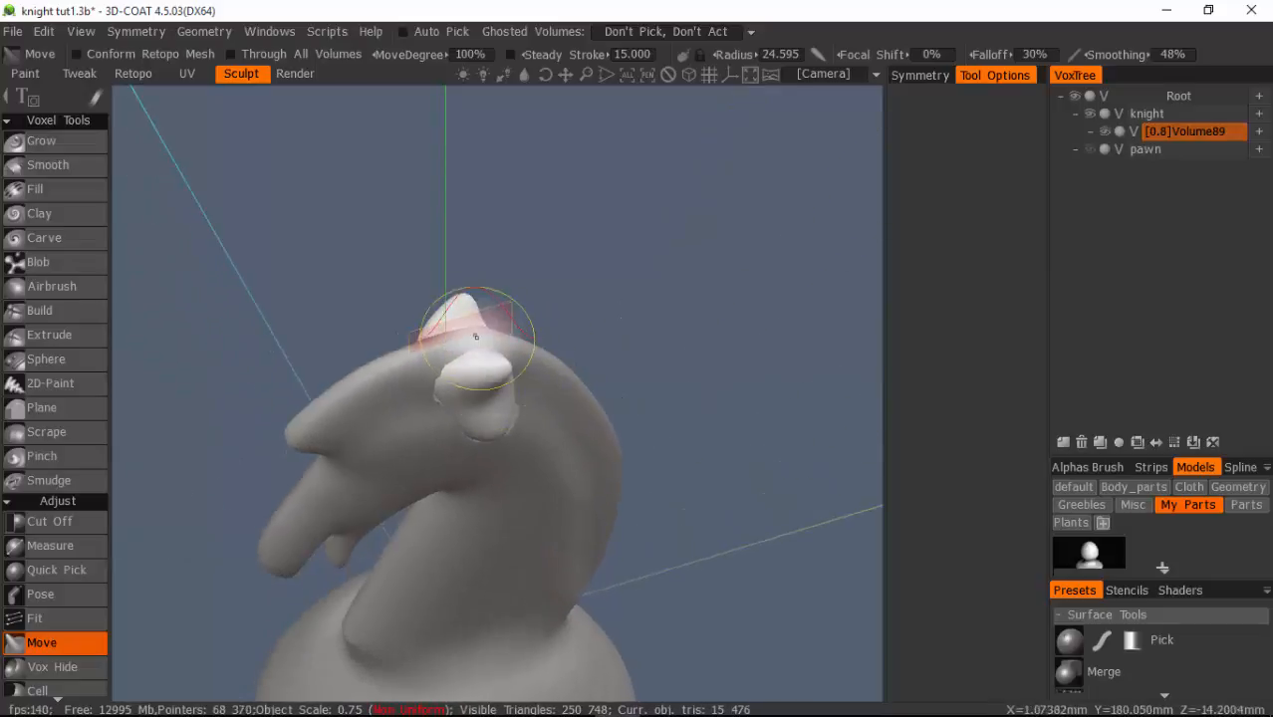
{"action": "mouse_move", "coordinate": [470, 299]}
{"action": "left_mouse_down"}
{"action": "mouse_move", "coordinate": [485, 308]}
{"action": "mouse_move", "coordinate": [448, 315]}
{"action": "left_mouse_up"}
Tuck the lower parts of the ears in toward the head with Move strokes from behind and the side.
{"action": "mouse_move", "coordinate": [788, 338]}
{"action": "left_mouse_down"}
{"action": "mouse_move", "coordinate": [586, 346]}
{"action": "mouse_move", "coordinate": [513, 313]}
{"action": "mouse_move", "coordinate": [499, 427]}
{"action": "left_mouse_up"}
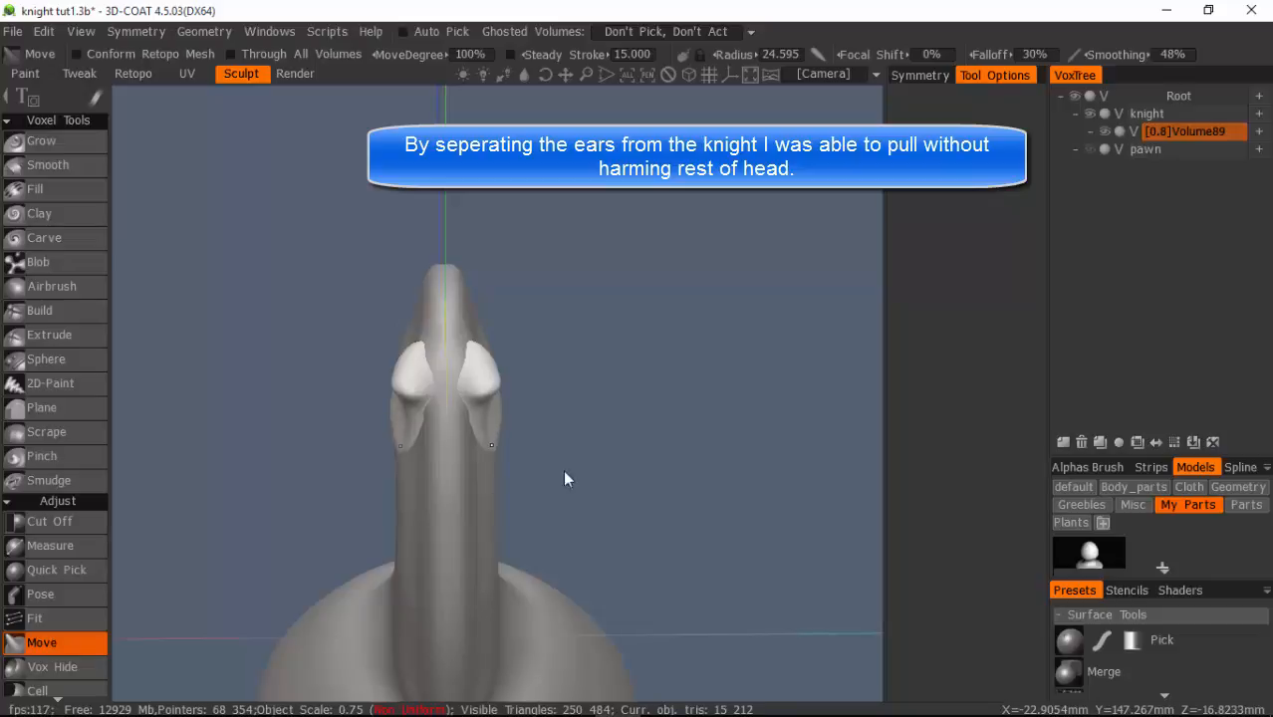
{"action": "left_click_drag", "start_coordinate": [564, 479], "coordinate": [433, 462]}
{"action": "left_click_drag", "start_coordinate": [766, 562], "coordinate": [609, 549]}
{"action": "mouse_move", "coordinate": [386, 351]}
{"action": "left_mouse_down"}
{"action": "mouse_move", "coordinate": [397, 355]}
{"action": "mouse_move", "coordinate": [424, 317]}
{"action": "left_mouse_up"}
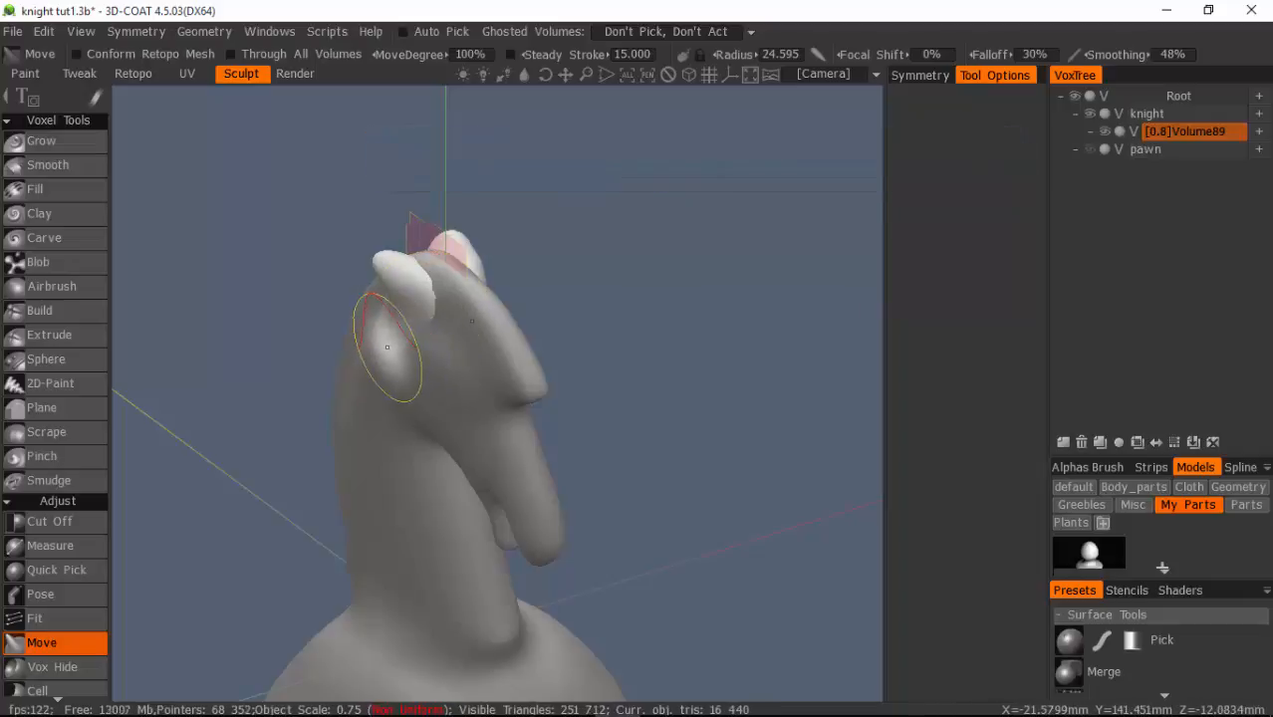
{"action": "mouse_move", "coordinate": [636, 347]}
{"action": "left_mouse_down"}
{"action": "mouse_move", "coordinate": [635, 362]}
{"action": "mouse_move", "coordinate": [805, 316]}
{"action": "mouse_move", "coordinate": [751, 309]}
{"action": "mouse_move", "coordinate": [697, 332]}
{"action": "mouse_move", "coordinate": [702, 233]}
{"action": "mouse_move", "coordinate": [765, 394]}
{"action": "left_mouse_up"}
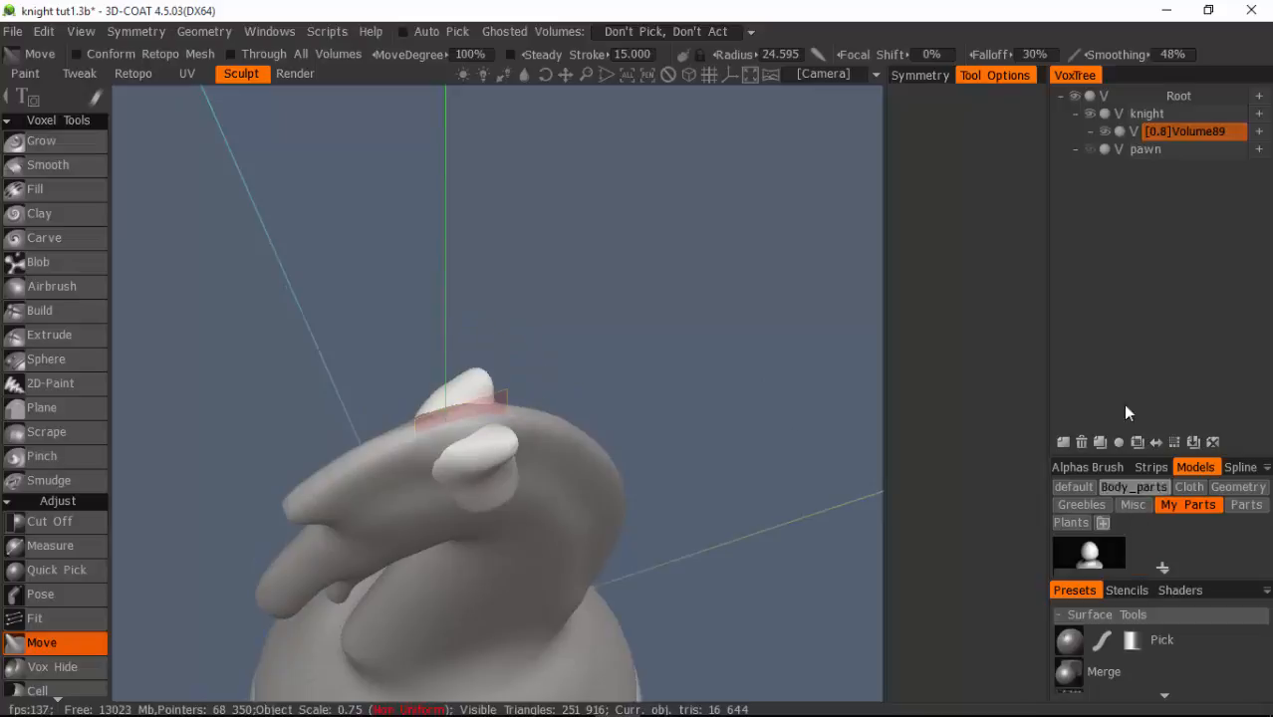
Pull the ear tips backward into narrow points with Move strokes, using the tightly focused soft round alpha from the default set.
{"action": "left_click", "coordinate": [1068, 468]}
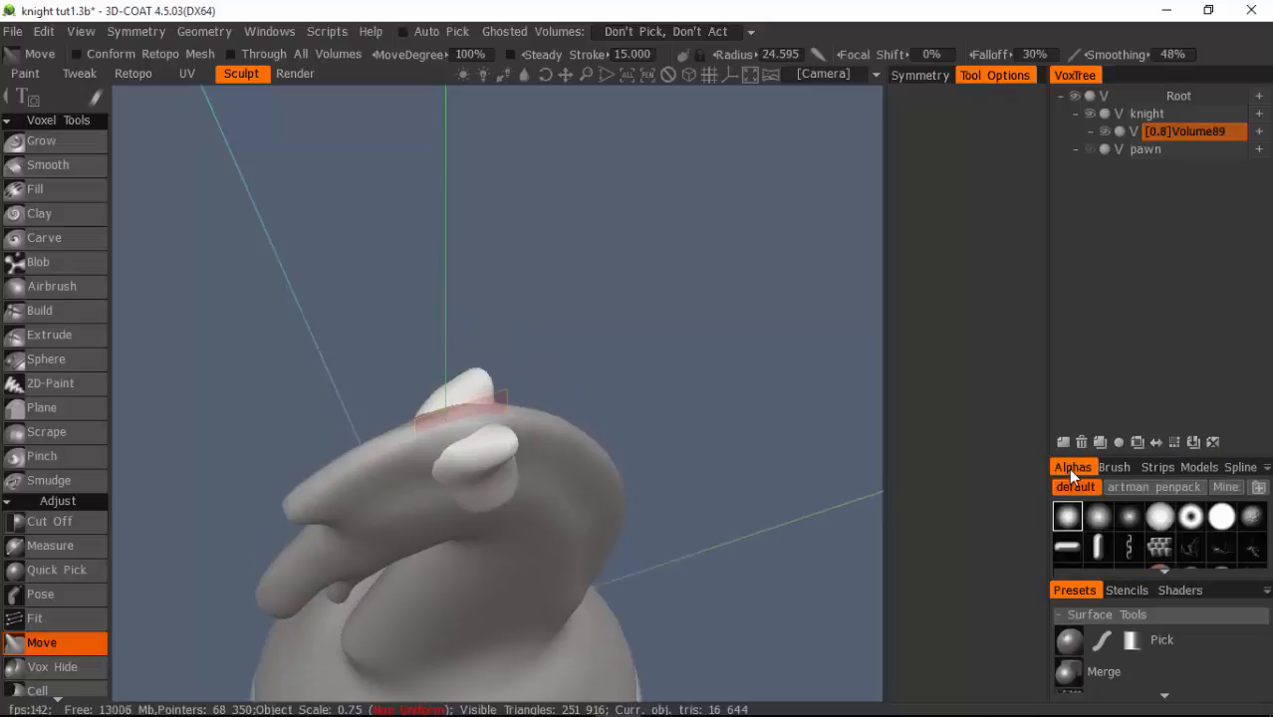
{"action": "left_click", "coordinate": [1131, 520]}
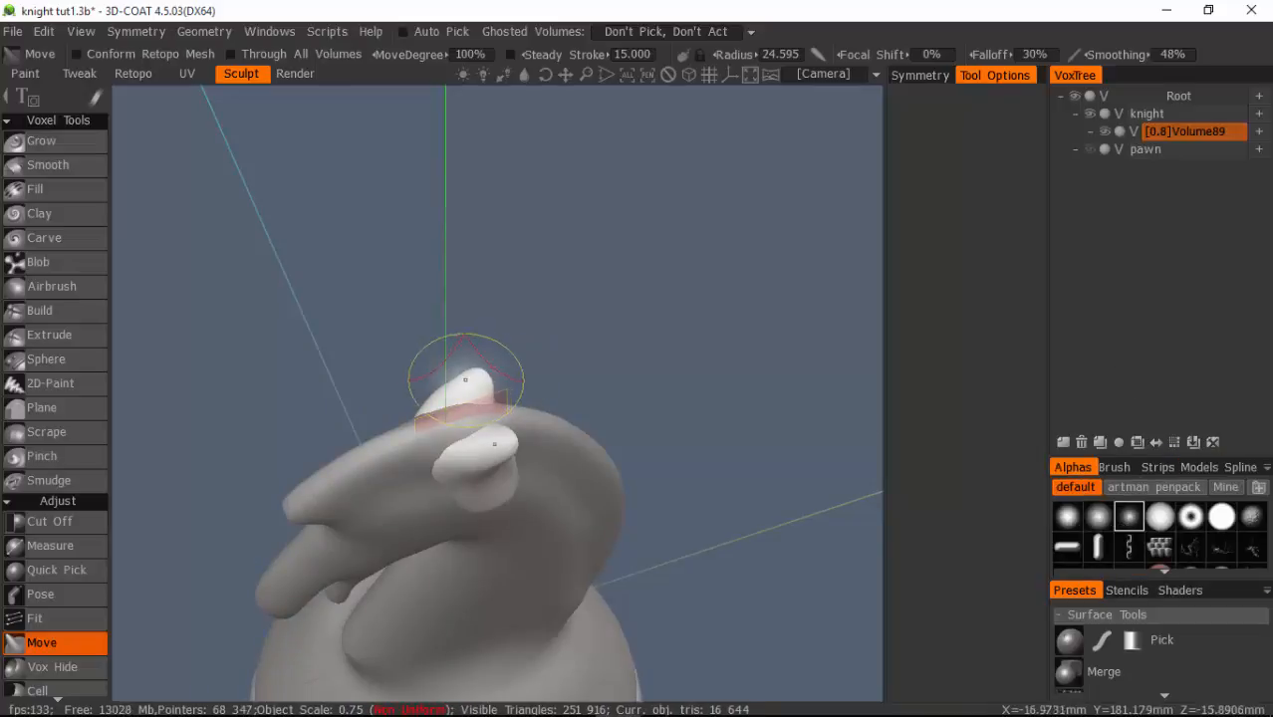
{"action": "mouse_move", "coordinate": [479, 379]}
{"action": "left_mouse_down"}
{"action": "mouse_move", "coordinate": [506, 392]}
{"action": "mouse_move", "coordinate": [470, 396]}
{"action": "mouse_move", "coordinate": [504, 372]}
{"action": "left_mouse_up"}
{"action": "mouse_move", "coordinate": [755, 443]}
{"action": "left_mouse_down"}
{"action": "mouse_move", "coordinate": [669, 332]}
{"action": "mouse_move", "coordinate": [407, 299]}
{"action": "mouse_move", "coordinate": [398, 284]}
{"action": "left_mouse_up"}
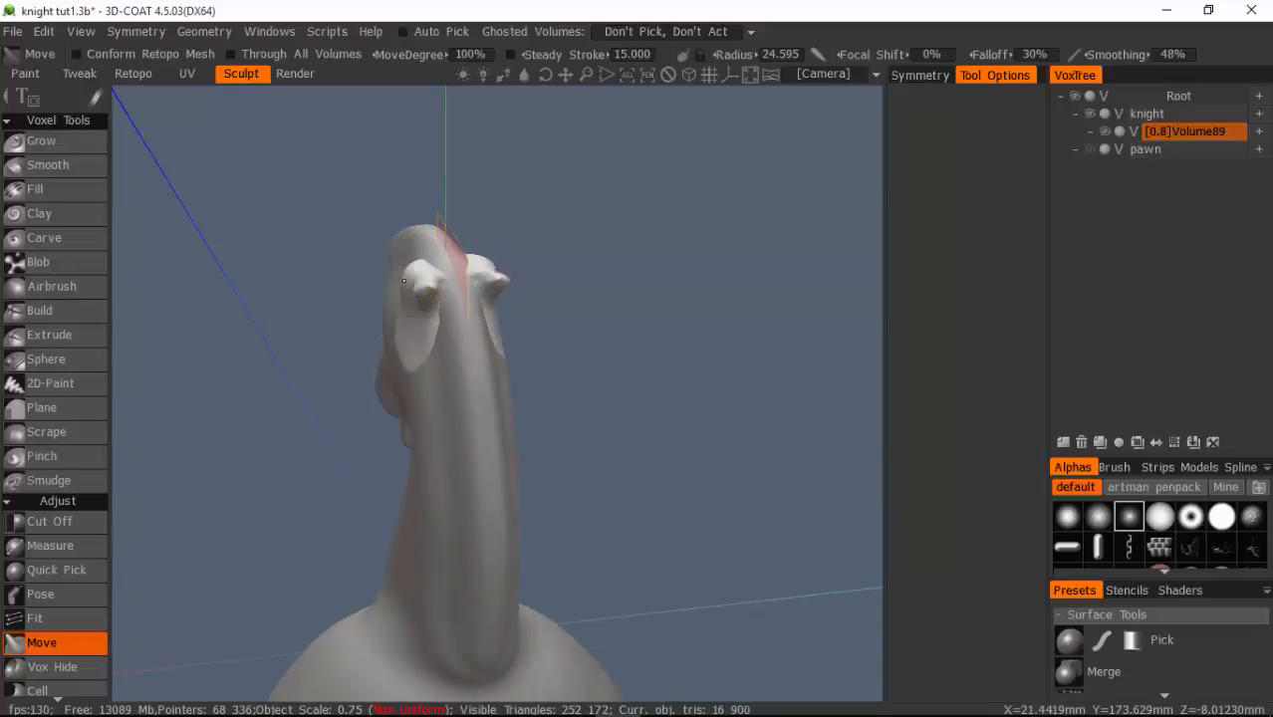
{"action": "mouse_move", "coordinate": [574, 355]}
{"action": "left_mouse_down"}
{"action": "mouse_move", "coordinate": [823, 349]}
{"action": "mouse_move", "coordinate": [747, 491]}
{"action": "left_mouse_up"}
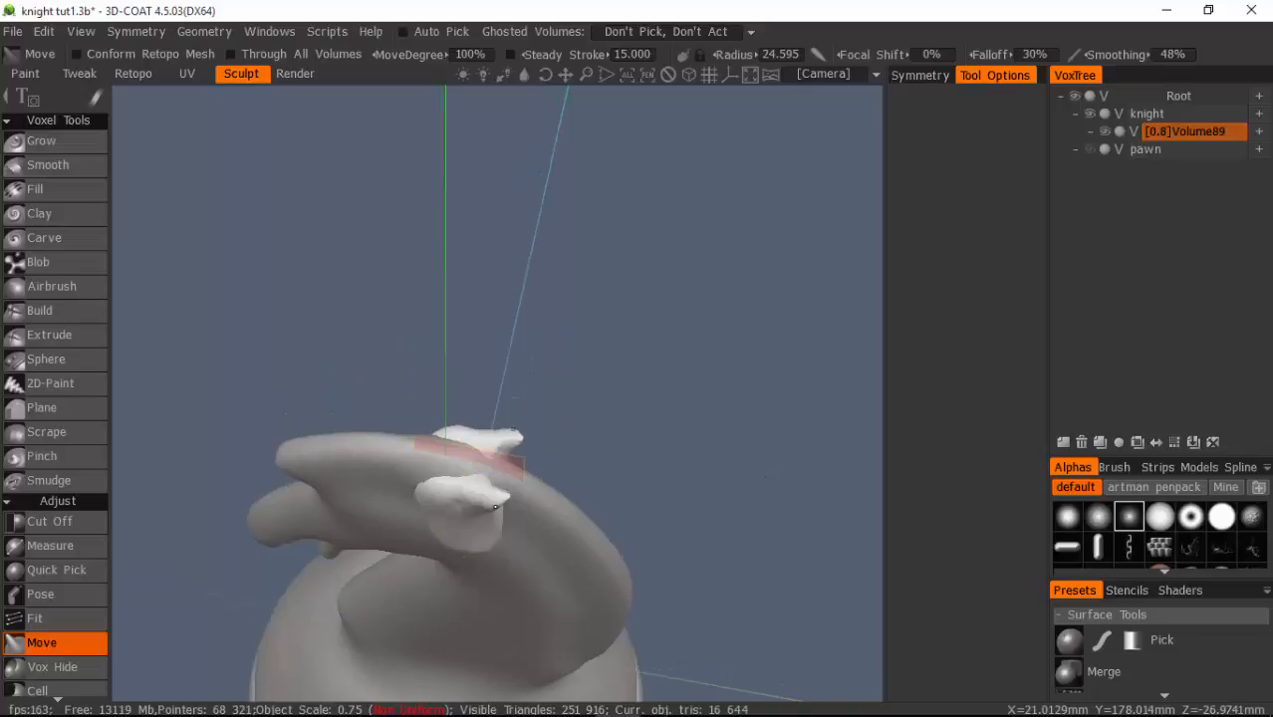
{"action": "left_click_drag", "start_coordinate": [492, 495], "coordinate": [491, 508]}
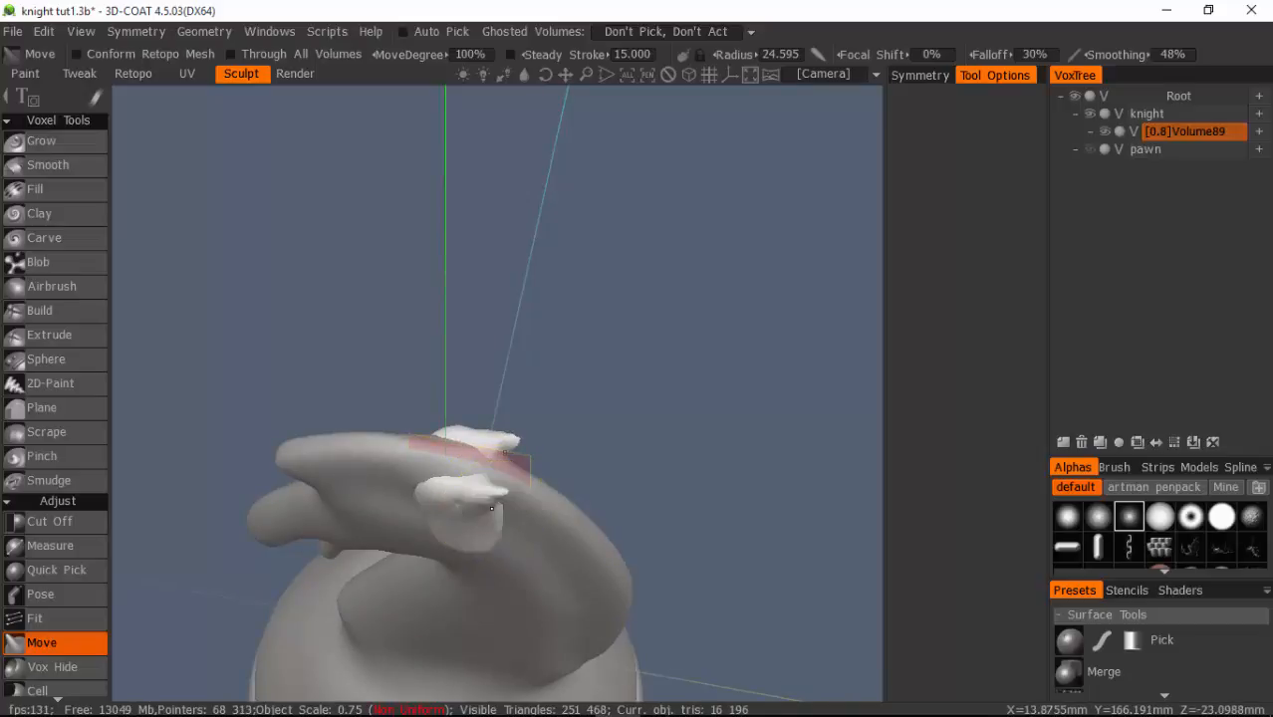
{"action": "left_click_drag", "start_coordinate": [677, 462], "coordinate": [595, 447]}
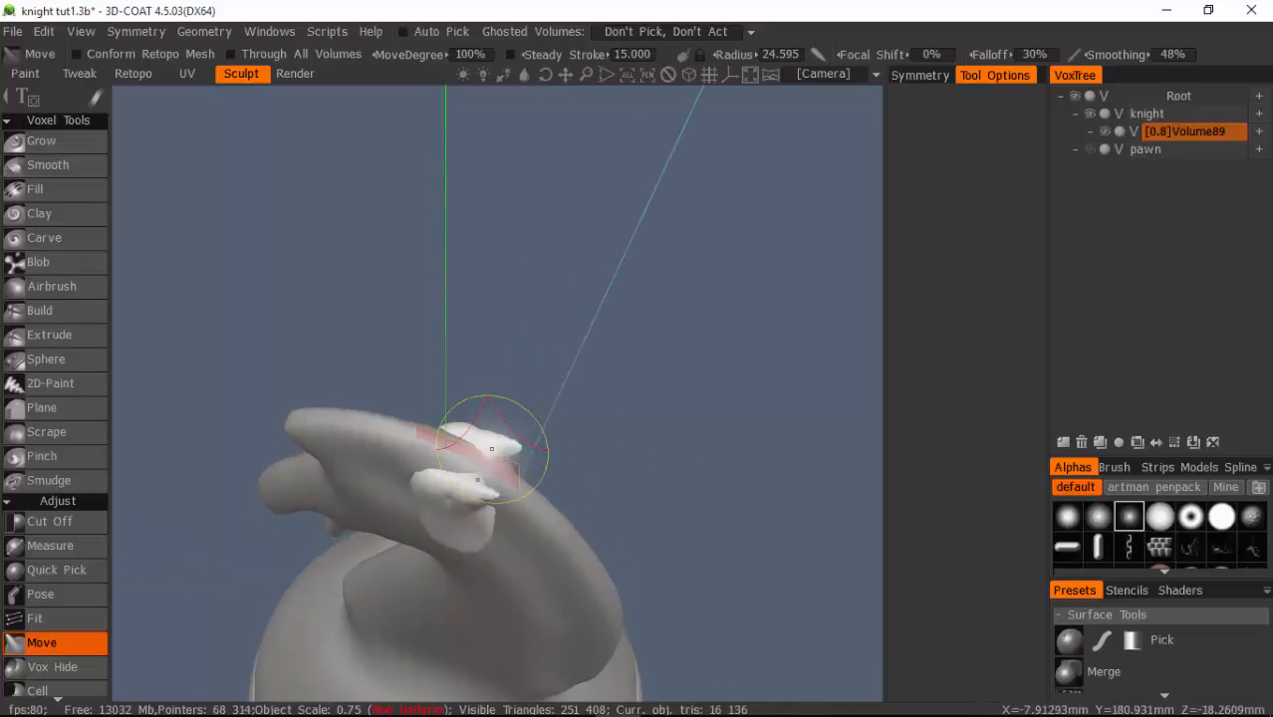
{"action": "left_click_drag", "start_coordinate": [502, 448], "coordinate": [520, 449]}
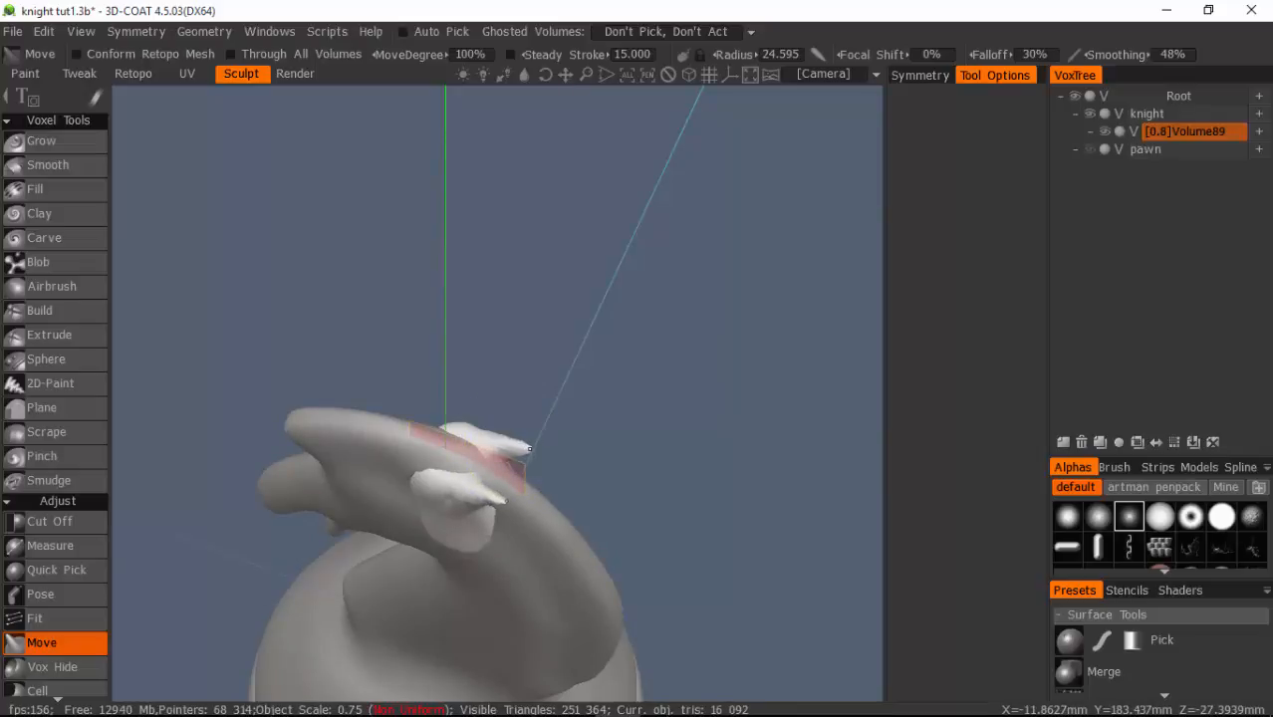
{"action": "left_click_drag", "start_coordinate": [625, 496], "coordinate": [660, 352]}
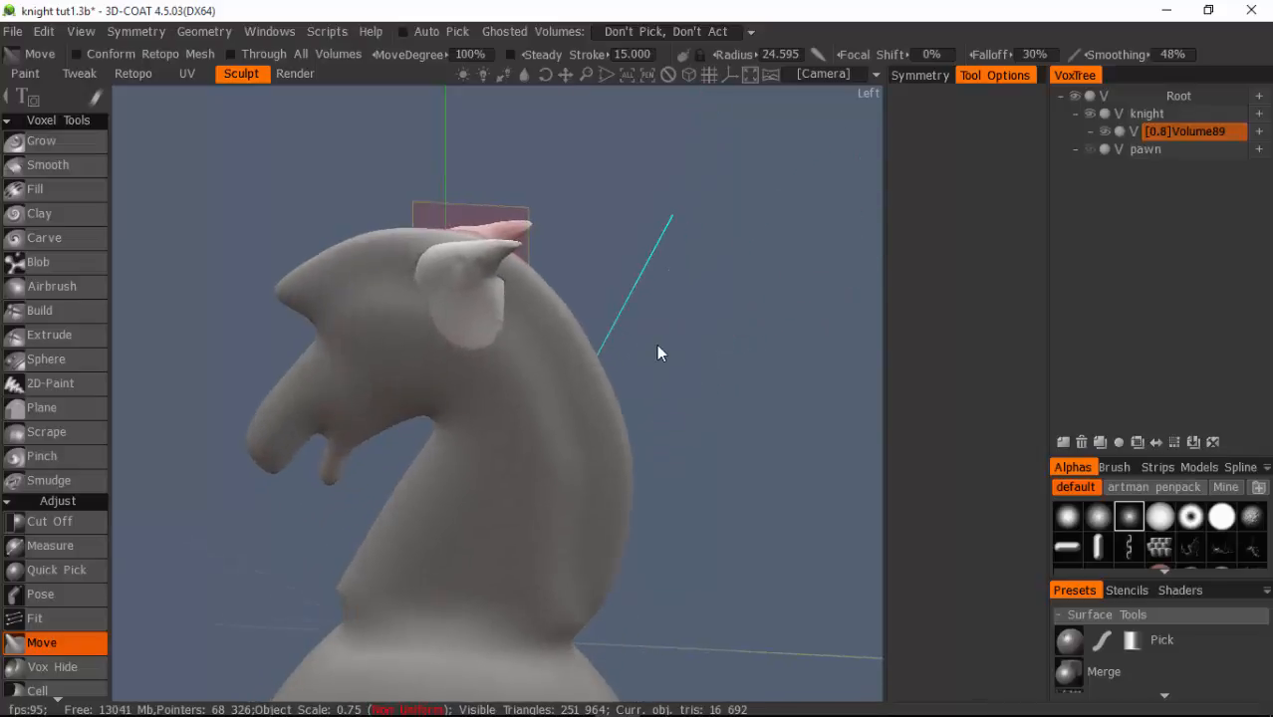
Smooth the front edges of the ears with the Smooth tool from the side.
{"action": "left_click", "coordinate": [40, 165]}
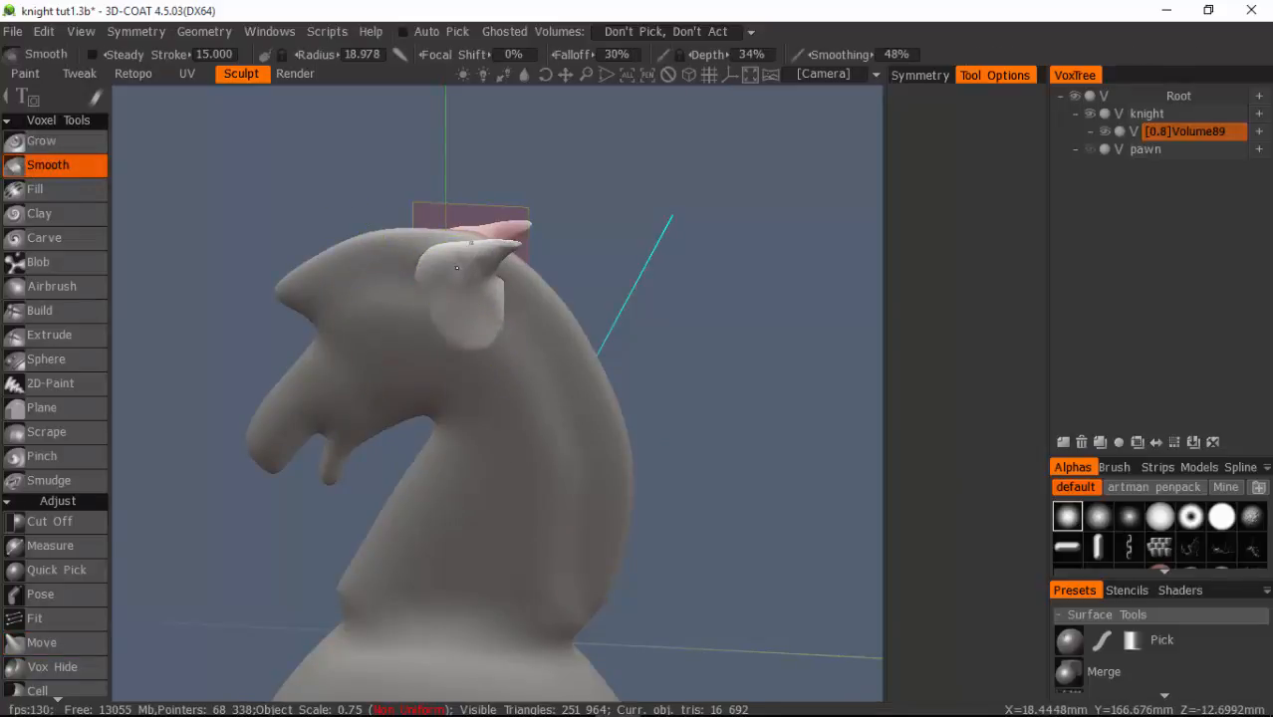
{"action": "left_click_drag", "start_coordinate": [423, 282], "coordinate": [414, 263]}
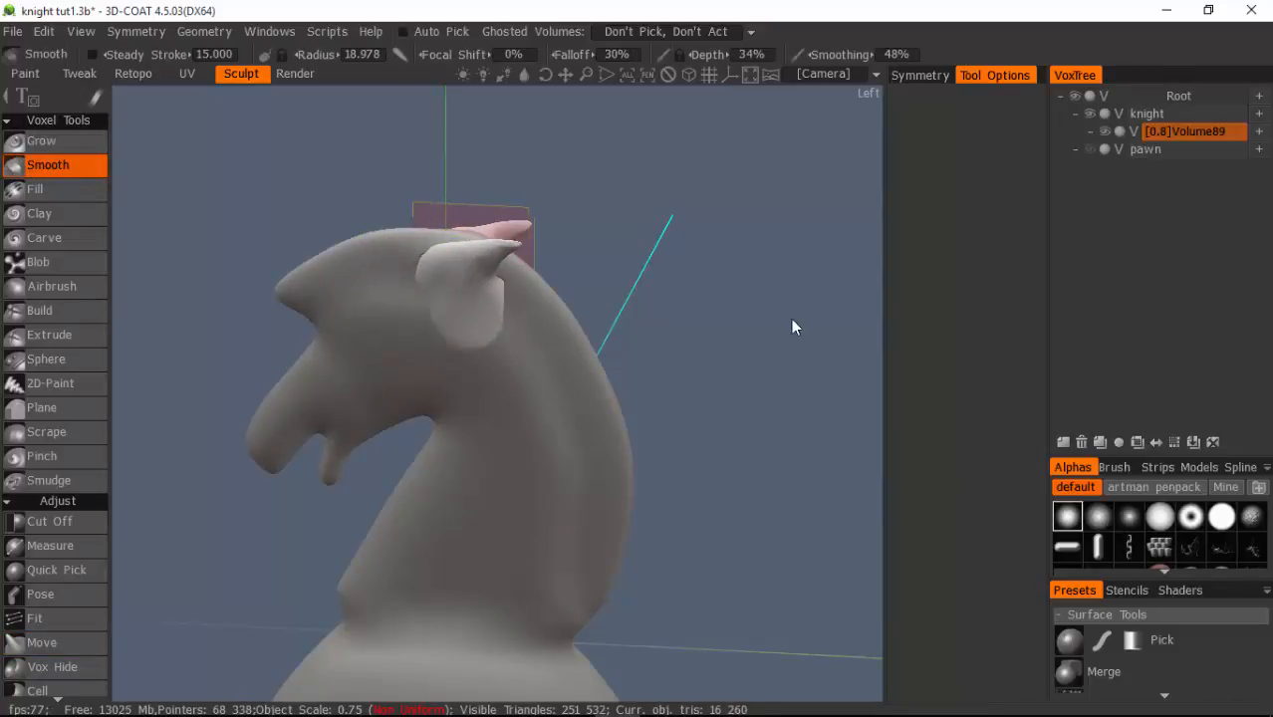
{"action": "mouse_move", "coordinate": [794, 317]}
{"action": "left_mouse_down"}
{"action": "mouse_move", "coordinate": [828, 249]}
{"action": "mouse_move", "coordinate": [918, 219]}
{"action": "left_mouse_up"}
Spread the ear tips outward from the head with Move strokes from behind, then check their side profile.
{"action": "left_click_drag", "start_coordinate": [677, 348], "coordinate": [453, 428]}
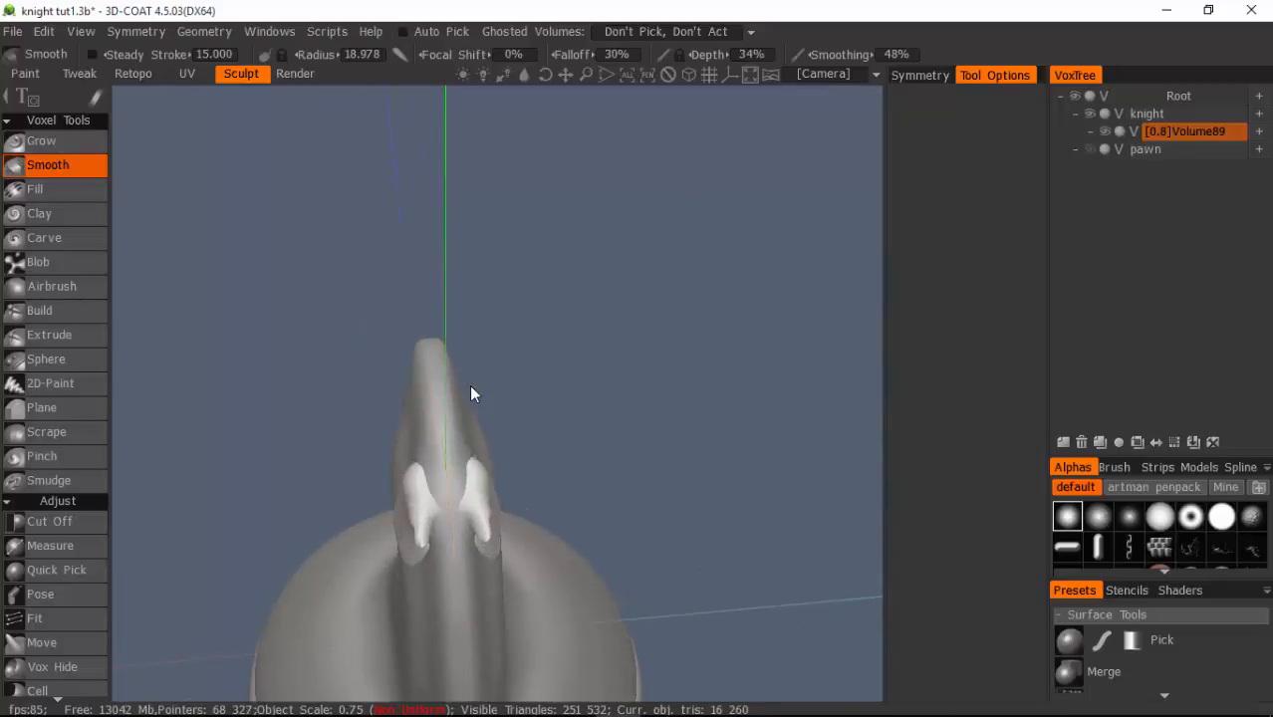
{"action": "mouse_move", "coordinate": [643, 449]}
{"action": "left_mouse_down"}
{"action": "mouse_move", "coordinate": [605, 497]}
{"action": "mouse_move", "coordinate": [643, 489]}
{"action": "mouse_move", "coordinate": [628, 468]}
{"action": "mouse_move", "coordinate": [657, 369]}
{"action": "mouse_move", "coordinate": [636, 383]}
{"action": "left_mouse_up"}
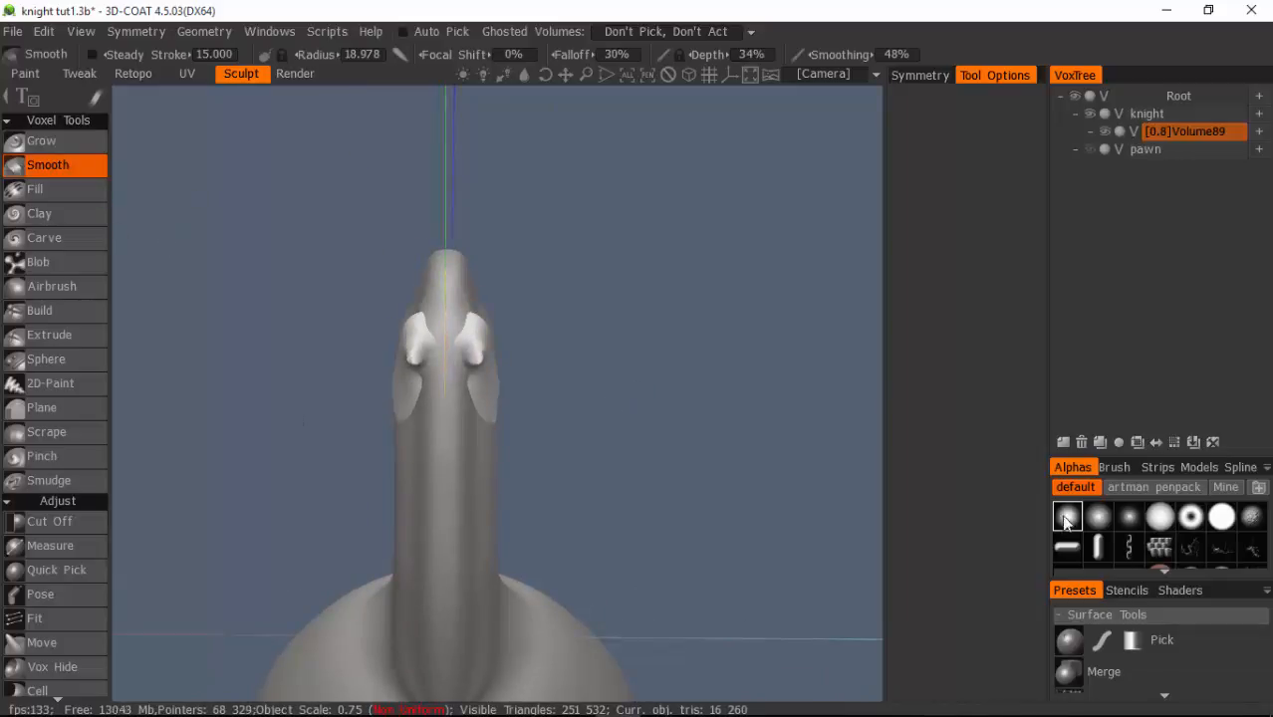
{"action": "key", "text": "space"}
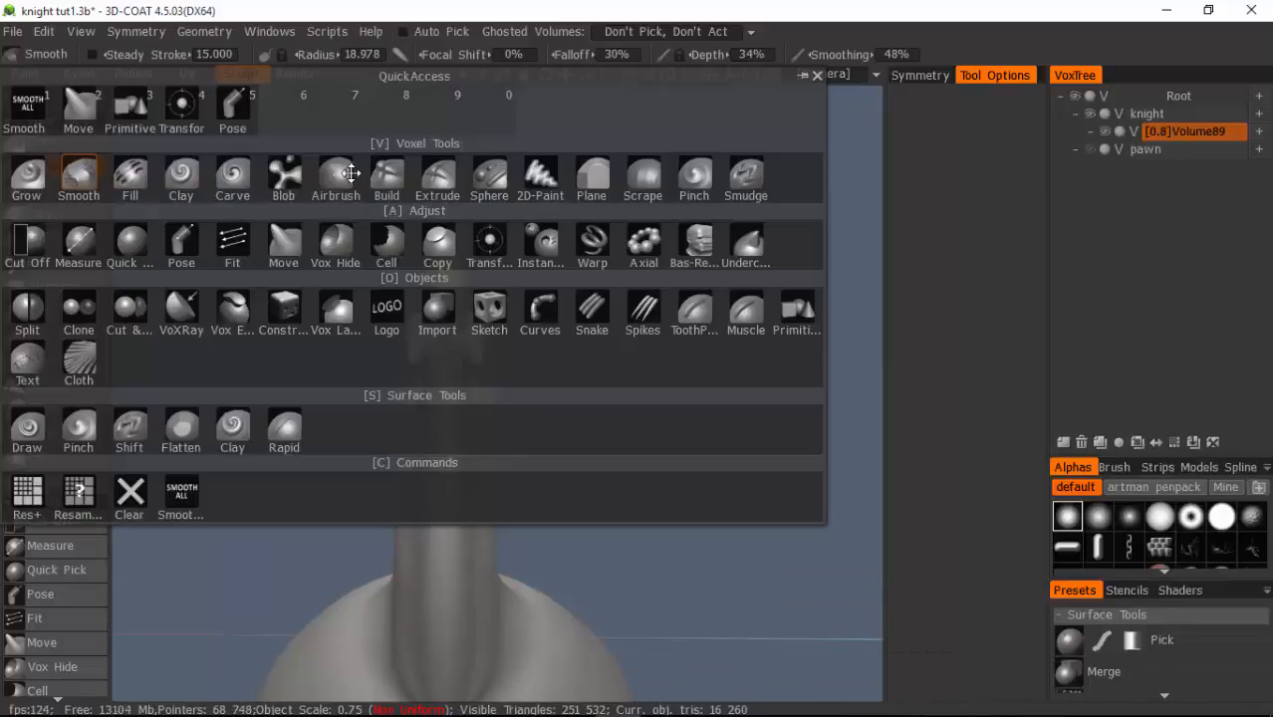
{"action": "left_click", "coordinate": [81, 105]}
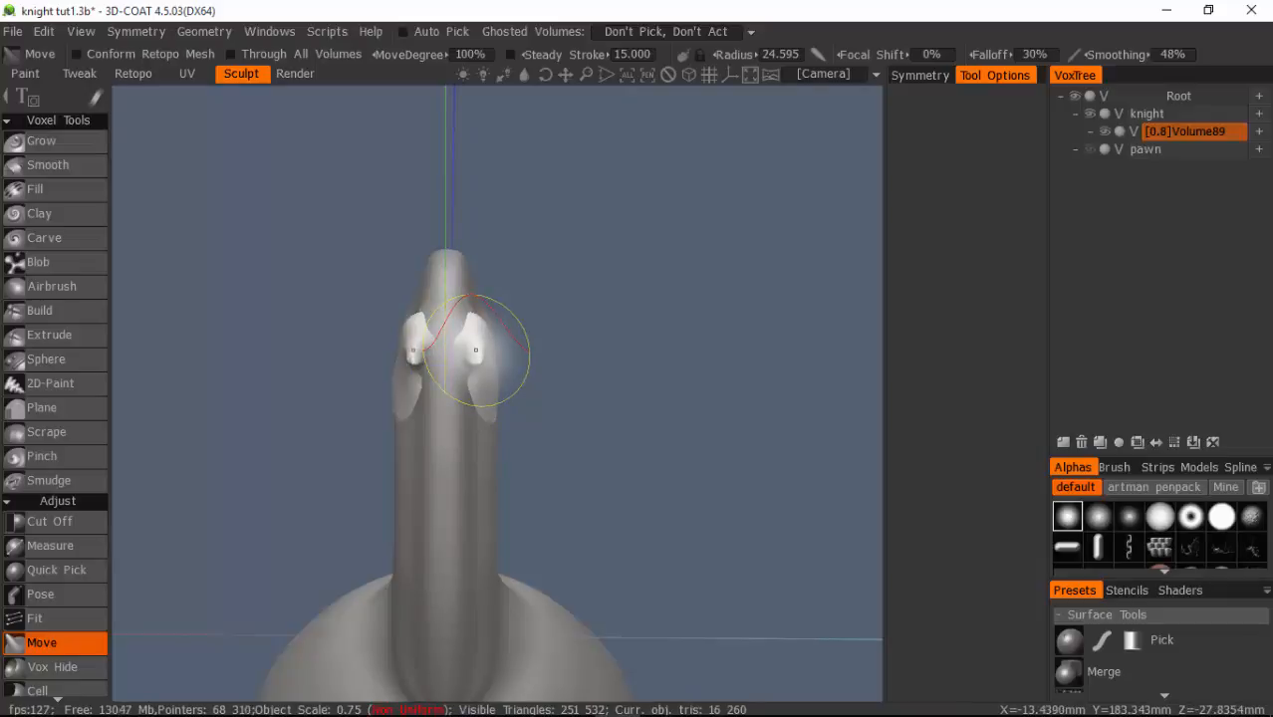
{"action": "left_click_drag", "start_coordinate": [474, 351], "coordinate": [482, 344]}
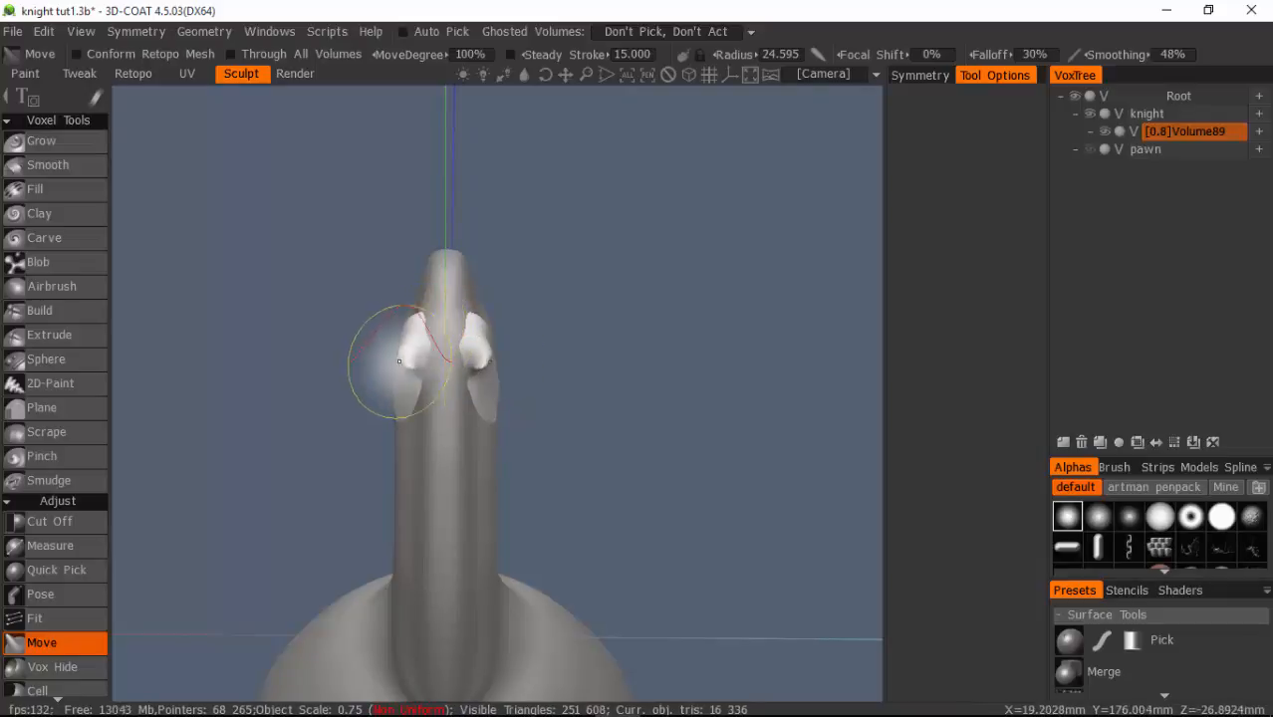
{"action": "left_click_drag", "start_coordinate": [398, 369], "coordinate": [401, 365]}
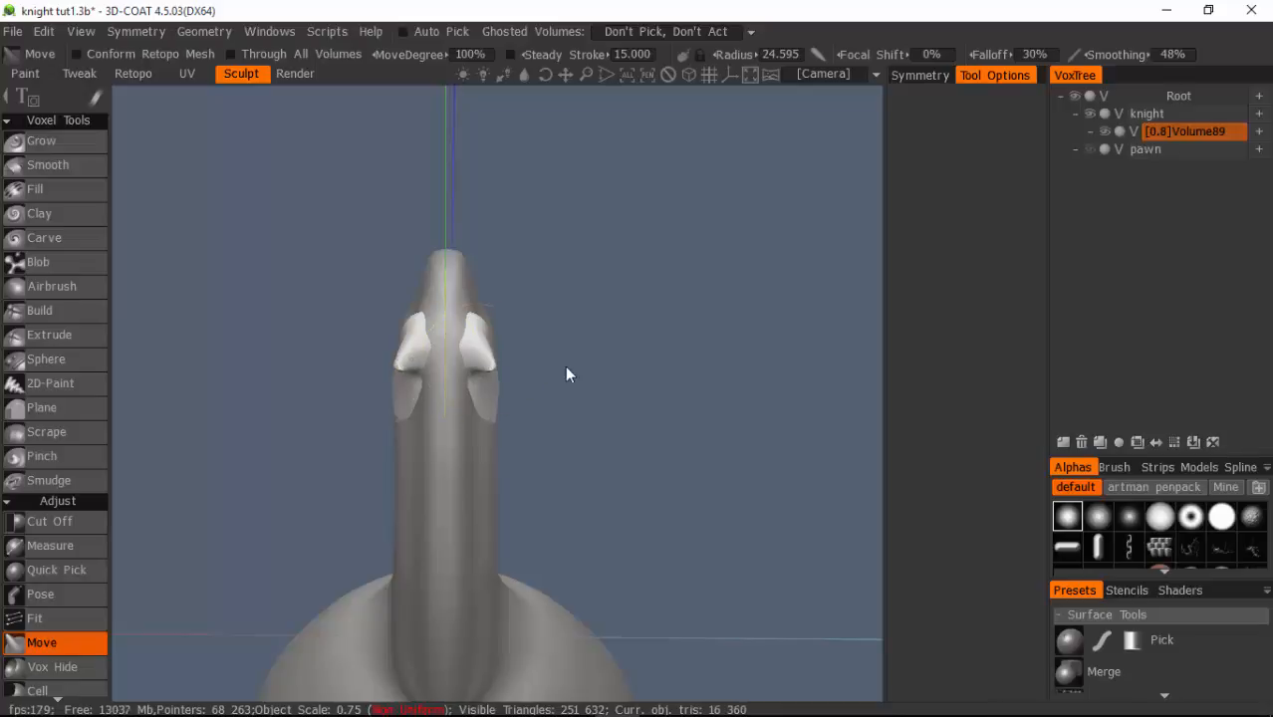
{"action": "mouse_move", "coordinate": [564, 369]}
{"action": "left_mouse_down"}
{"action": "mouse_move", "coordinate": [289, 273]}
{"action": "mouse_move", "coordinate": [299, 232]}
{"action": "left_mouse_up"}
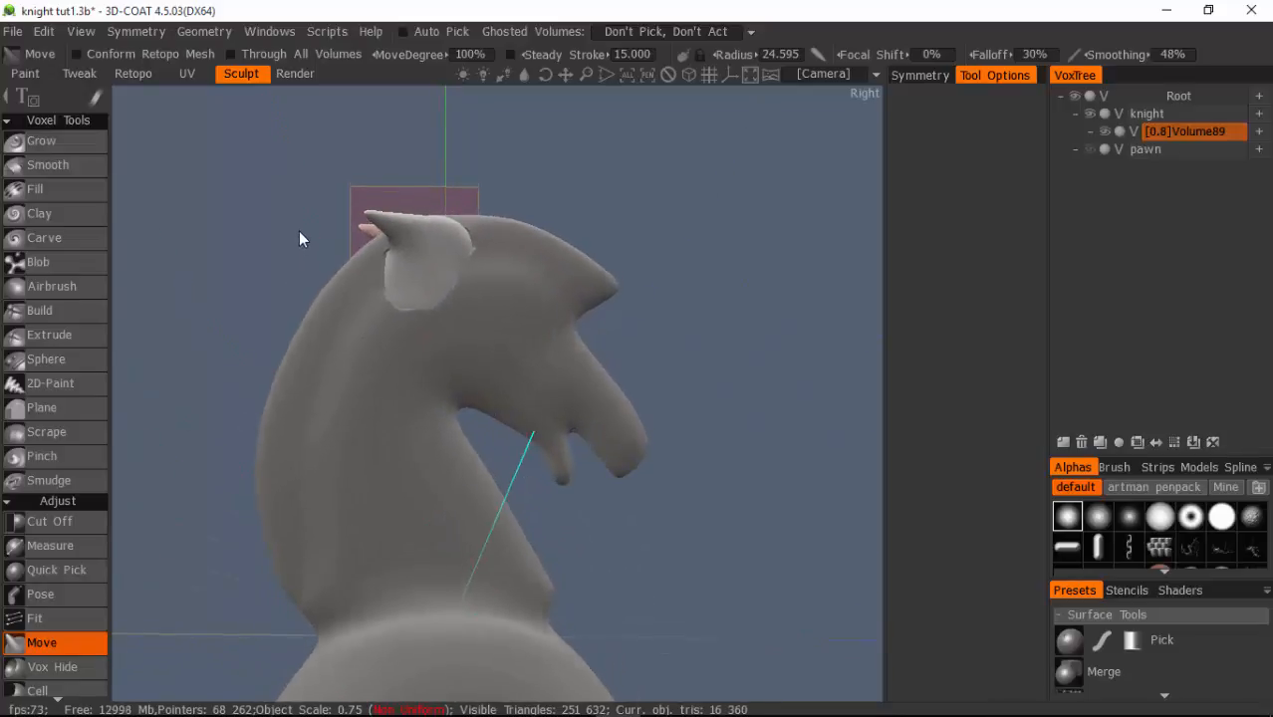
Merge the separate ear volume into the knight volume.
{"action": "right_click", "coordinate": [1166, 132]}
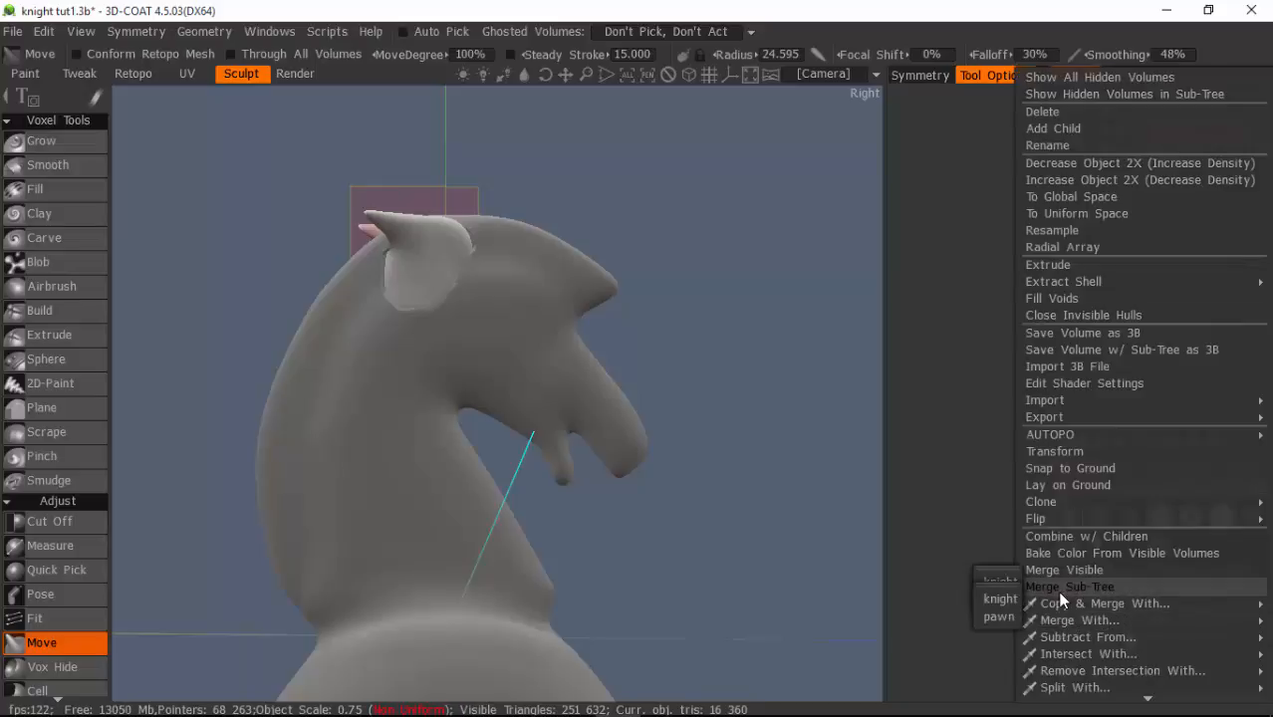
{"action": "mouse_move", "coordinate": [1061, 605]}
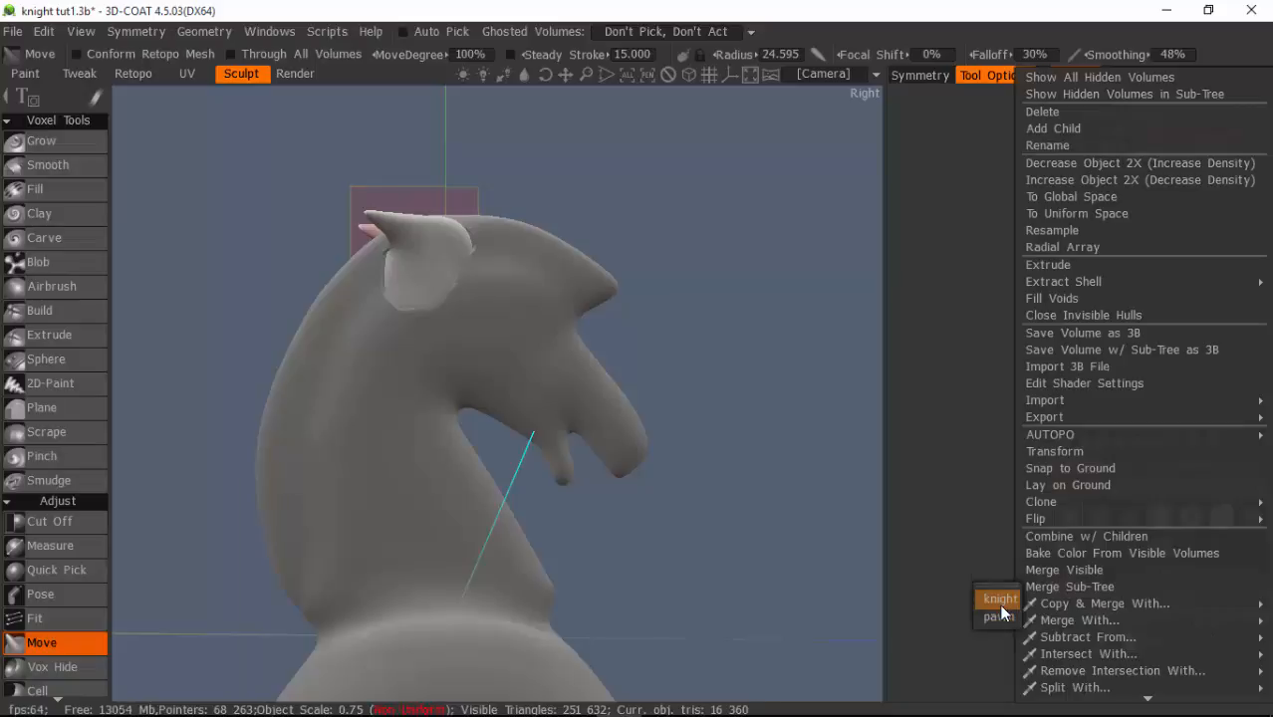
{"action": "left_click", "coordinate": [1000, 601]}
Smooth the seam where the merged ears meet the head and neck.
{"action": "left_click", "coordinate": [48, 164]}
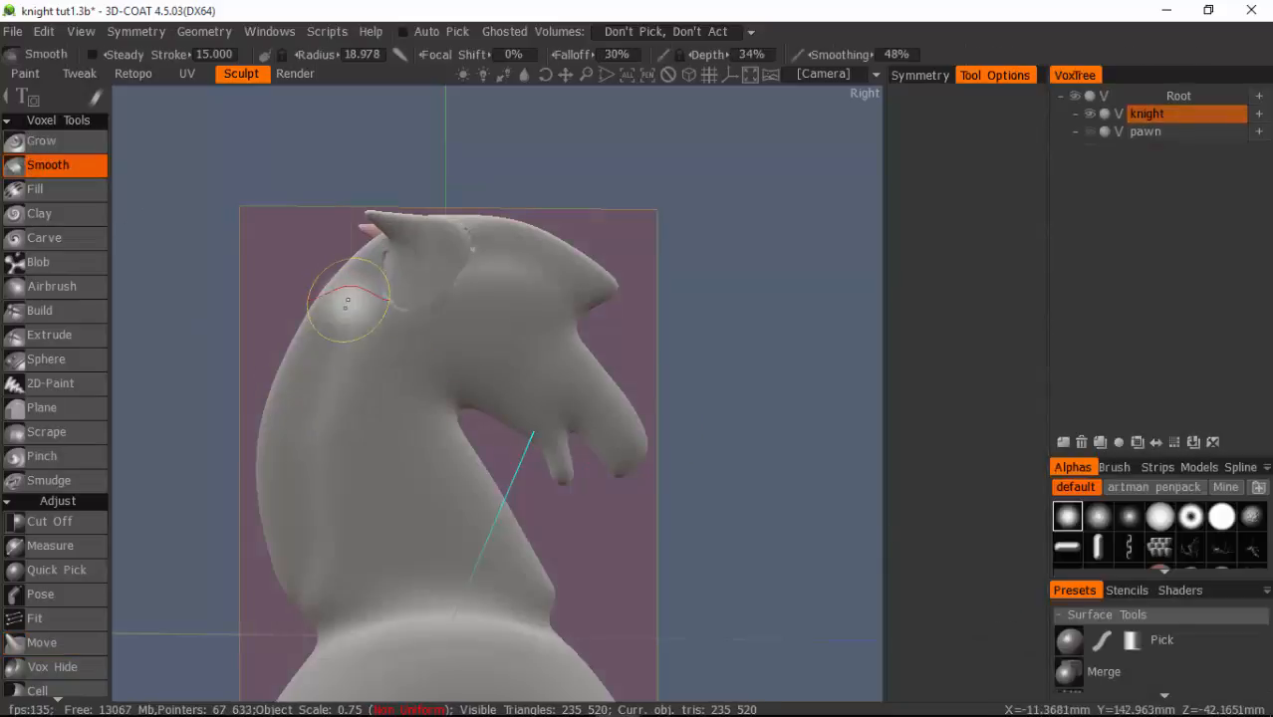
{"action": "left_click_drag", "start_coordinate": [347, 302], "coordinate": [374, 311]}
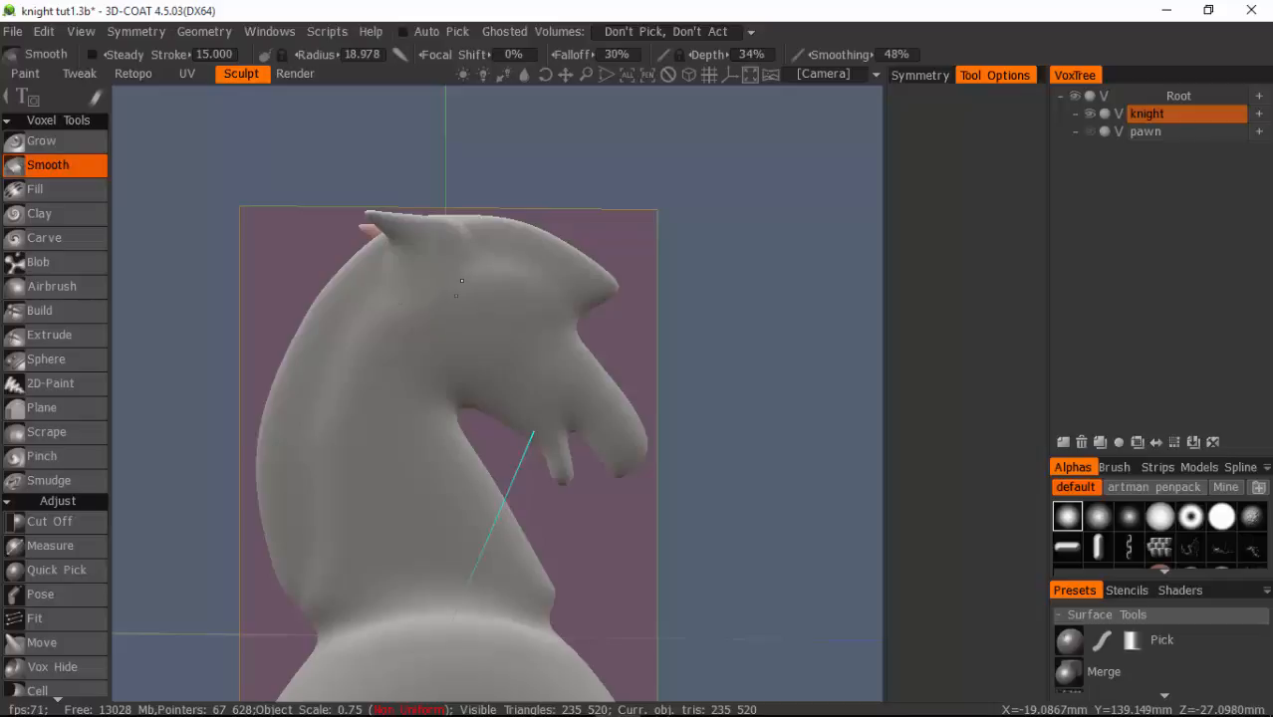
{"action": "mouse_move", "coordinate": [783, 312]}
{"action": "left_mouse_down"}
{"action": "mouse_move", "coordinate": [821, 410]}
{"action": "mouse_move", "coordinate": [785, 341]}
{"action": "mouse_move", "coordinate": [546, 454]}
{"action": "left_mouse_up"}
Reduce the Smooth brush radius to about 8.44 and refine the upper surfaces and tips of both ears from above.
{"action": "left_click_drag", "start_coordinate": [258, 432], "coordinate": [345, 278]}
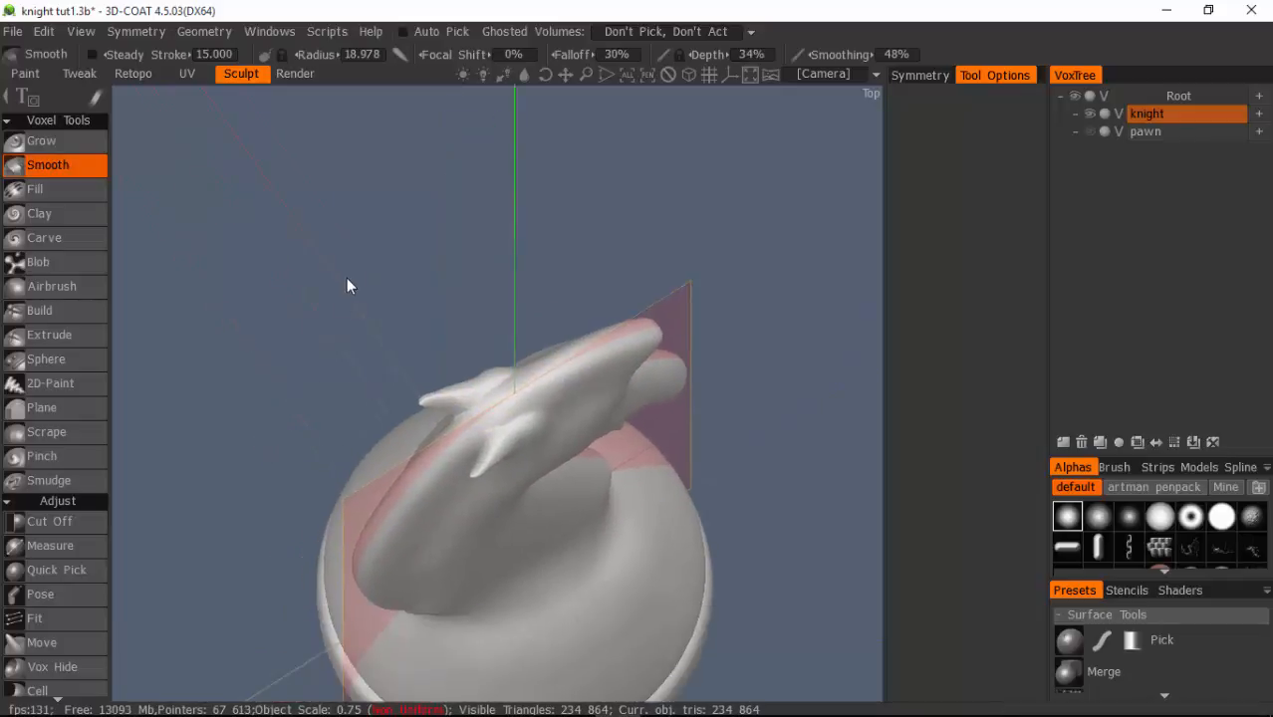
{"action": "middle_click_drag", "start_coordinate": [345, 278], "coordinate": [376, 176]}
{"action": "mouse_move", "coordinate": [244, 295]}
{"action": "right_mouse_down"}
{"action": "mouse_move", "coordinate": [428, 288]}
{"action": "mouse_move", "coordinate": [530, 267]}
{"action": "right_mouse_up"}
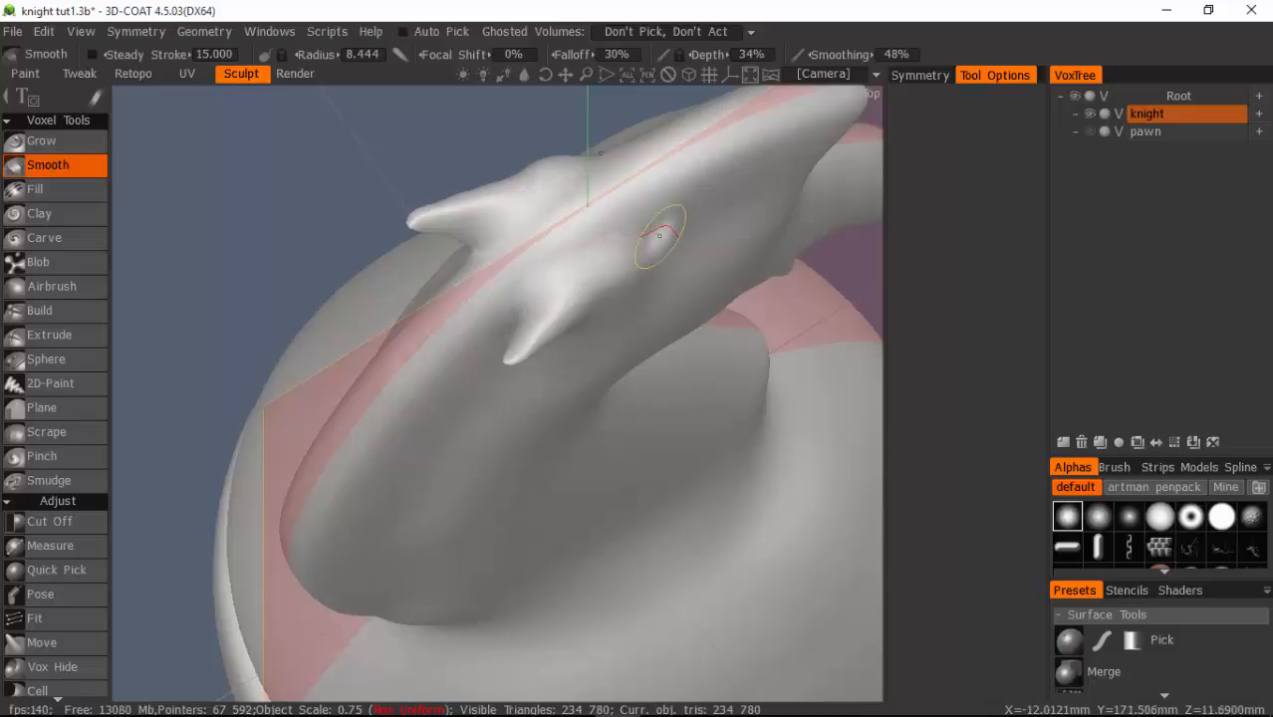
{"action": "mouse_move", "coordinate": [495, 246]}
{"action": "left_mouse_down"}
{"action": "mouse_move", "coordinate": [478, 239]}
{"action": "mouse_move", "coordinate": [553, 236]}
{"action": "mouse_move", "coordinate": [490, 181]}
{"action": "left_mouse_up"}
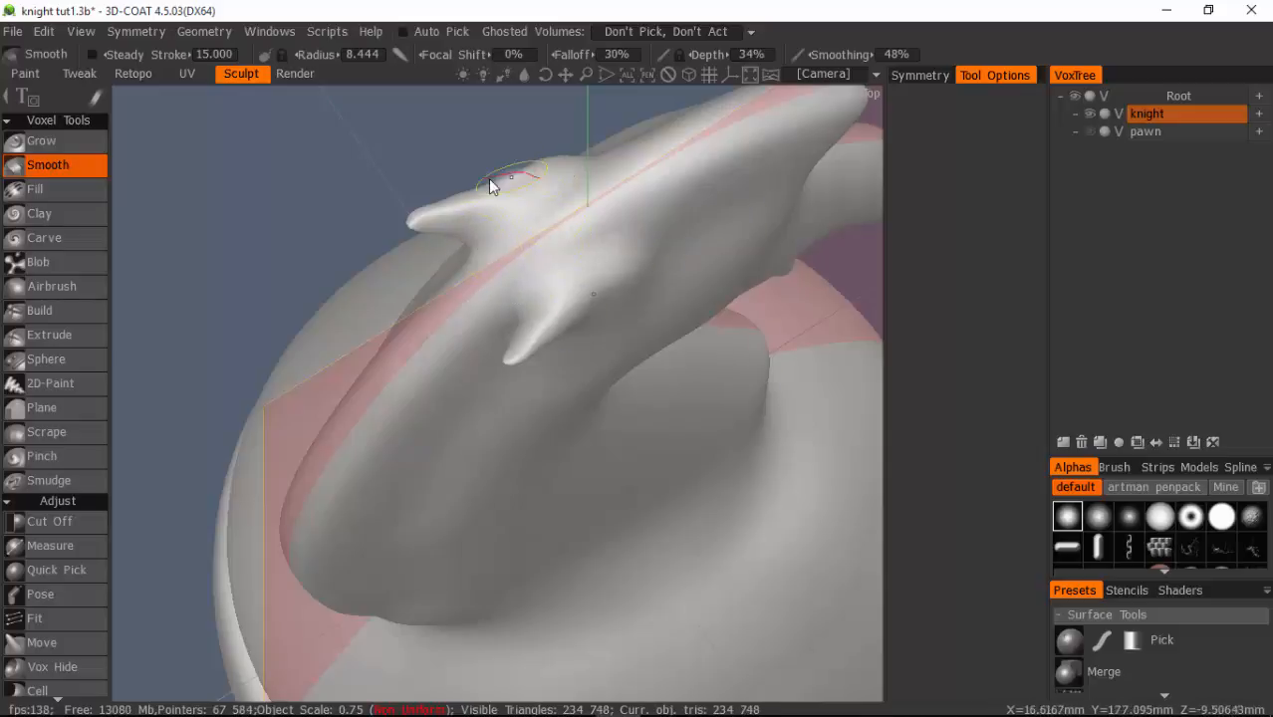
{"action": "left_click_drag", "start_coordinate": [426, 206], "coordinate": [449, 206]}
{"action": "left_click_drag", "start_coordinate": [518, 177], "coordinate": [528, 171]}
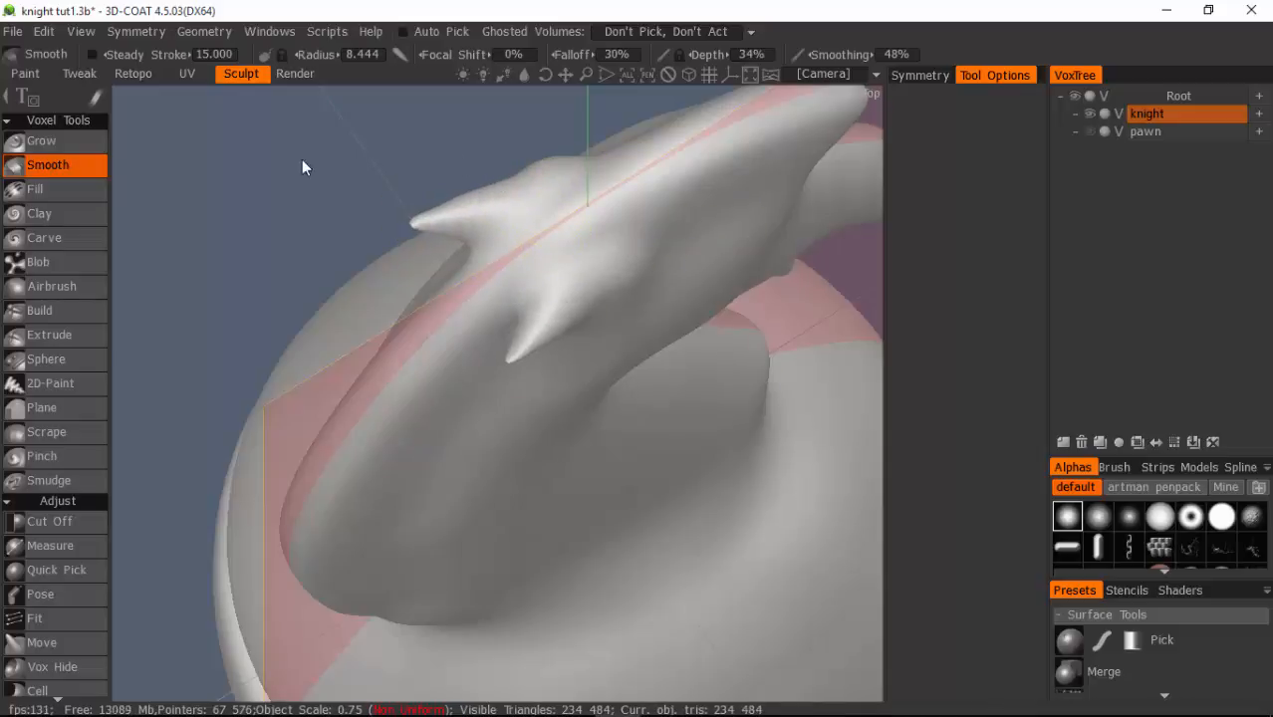
{"action": "left_click_drag", "start_coordinate": [234, 245], "coordinate": [219, 133]}
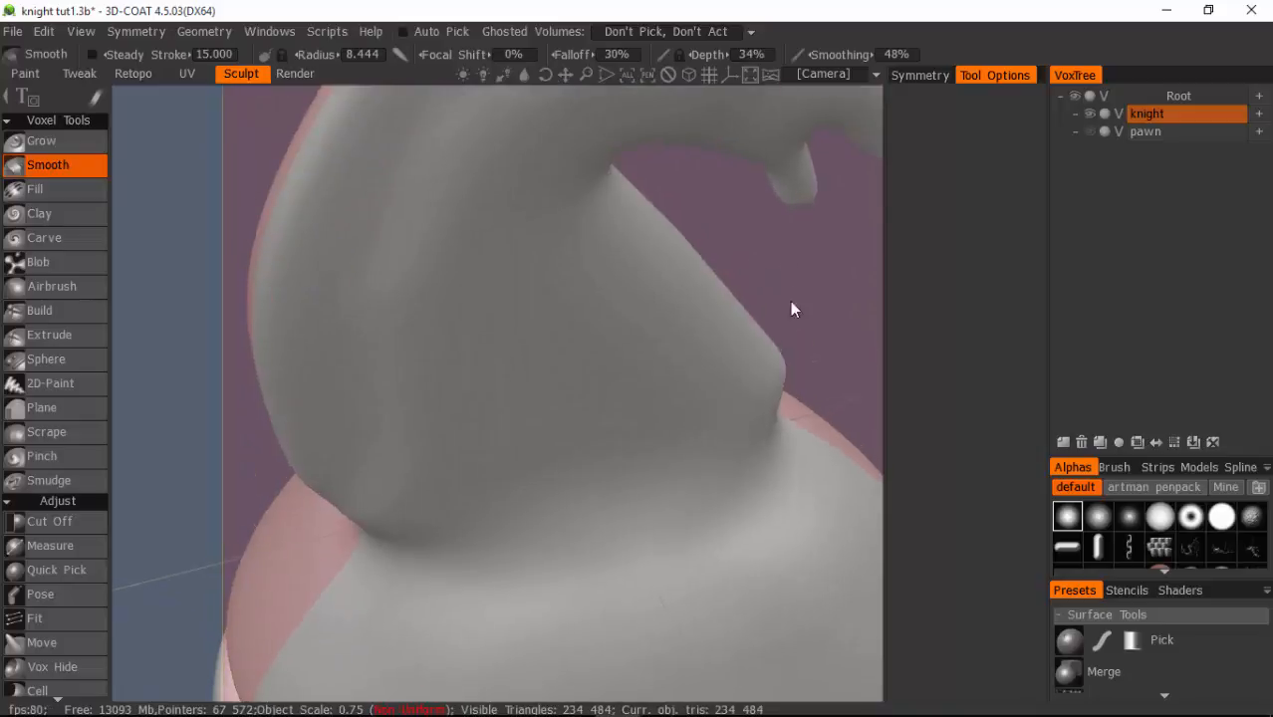
Smooth the neck just below and behind the ears in the left view, enlarging the brush radius to 19.65.
{"action": "mouse_move", "coordinate": [790, 306]}
{"action": "left_mouse_down"}
{"action": "mouse_move", "coordinate": [726, 585]}
{"action": "mouse_move", "coordinate": [782, 290]}
{"action": "left_mouse_up"}
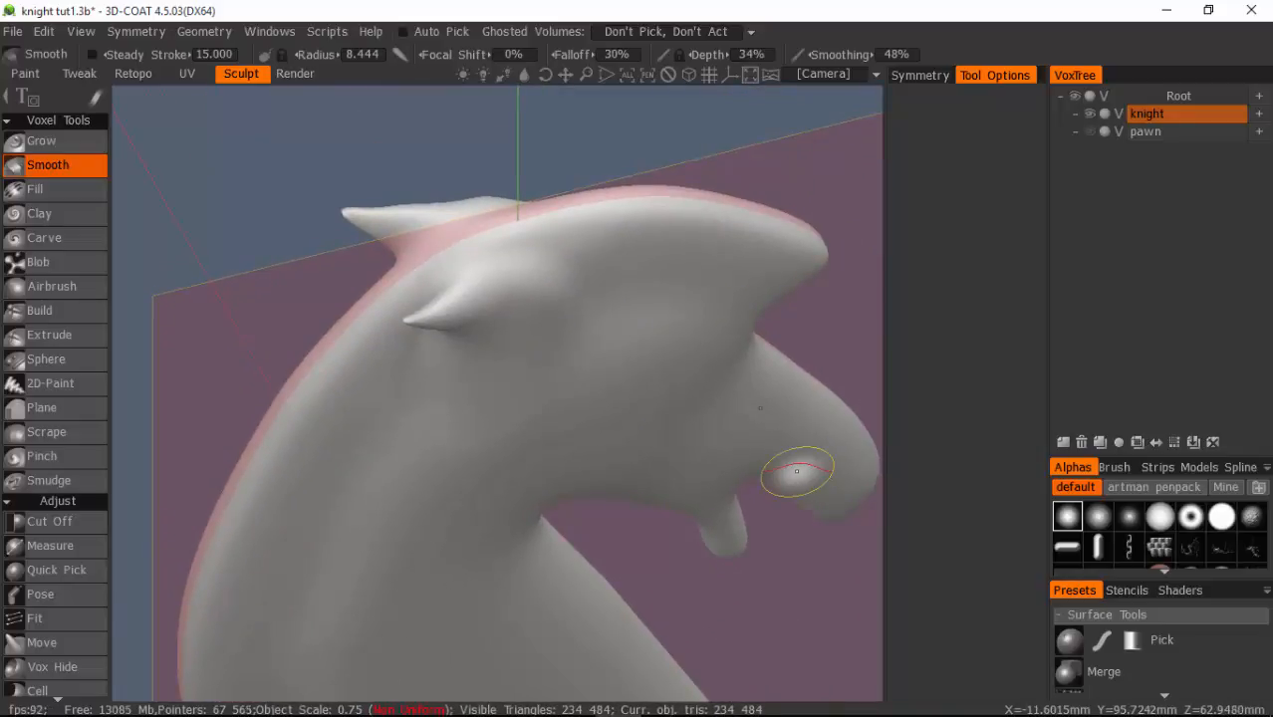
{"action": "key", "text": "KP_4"}
{"action": "middle_click_drag", "start_coordinate": [826, 174], "coordinate": [791, 548]}
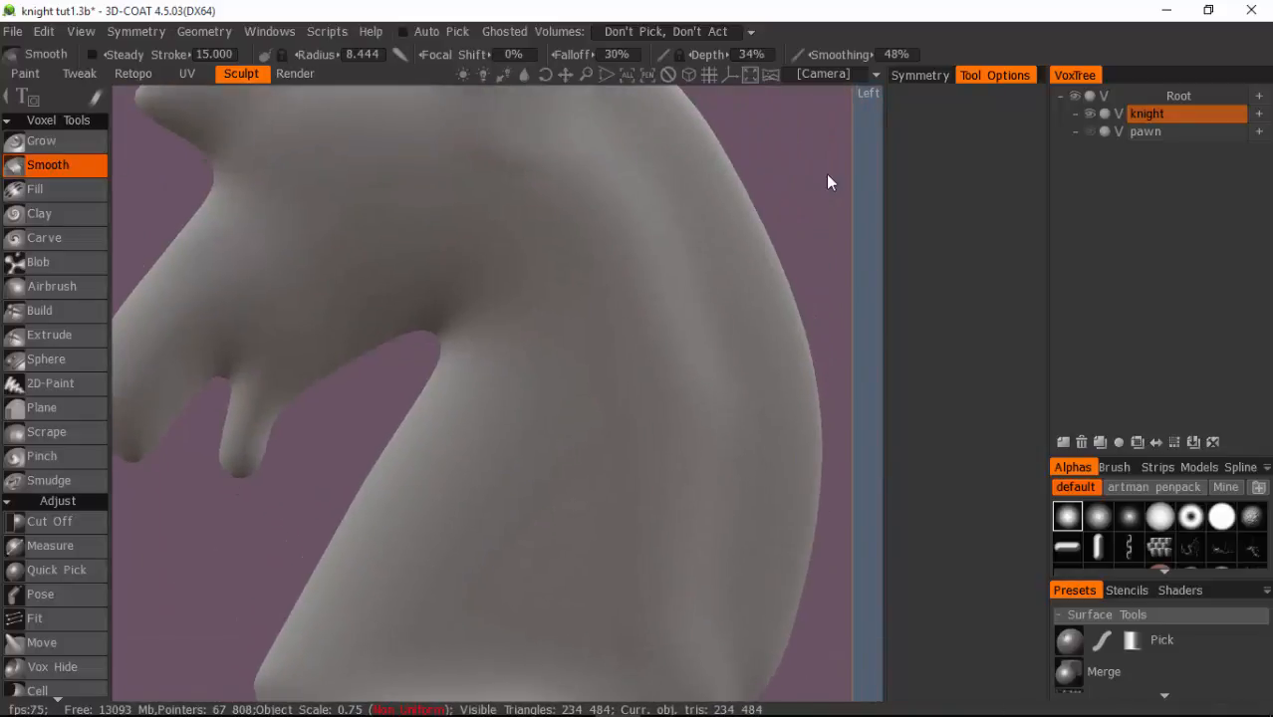
{"action": "scroll", "coordinate": [653, 162], "scroll_direction": "down", "scroll_amount": 3}
{"action": "middle_click_drag", "start_coordinate": [653, 163], "coordinate": [647, 313]}
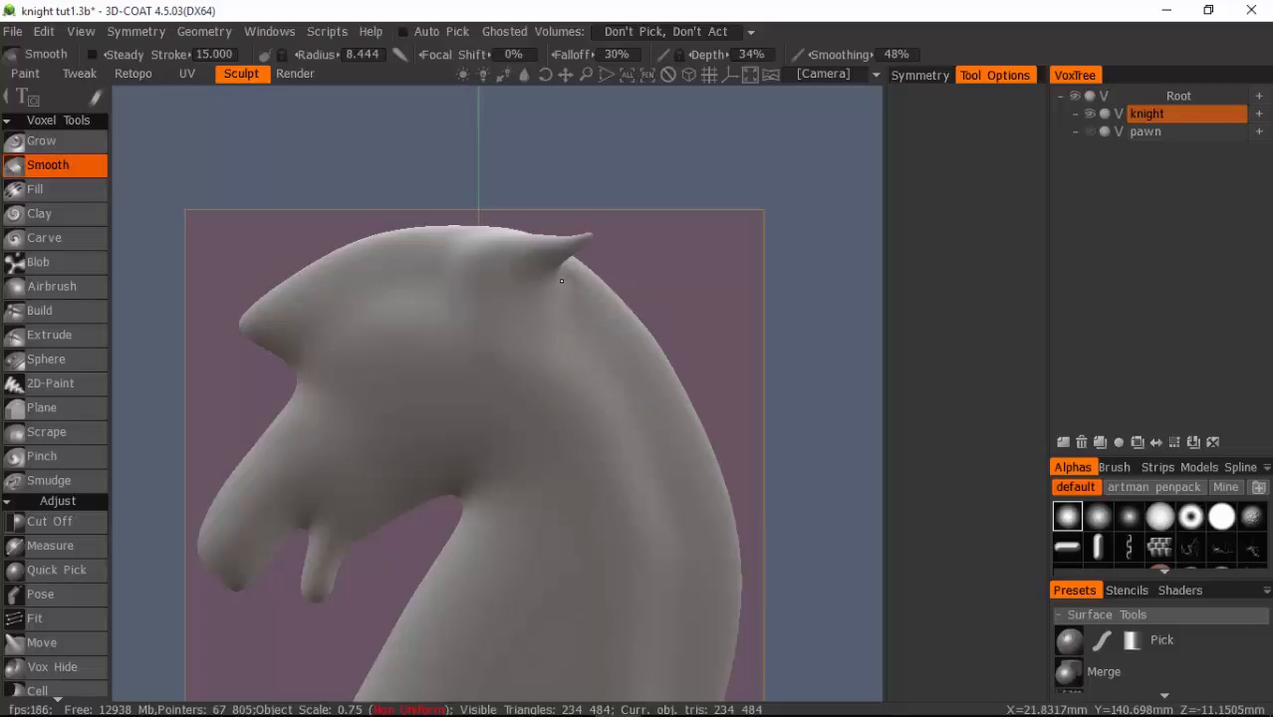
{"action": "left_click_drag", "start_coordinate": [578, 308], "coordinate": [542, 319]}
{"action": "right_click_drag", "start_coordinate": [540, 307], "coordinate": [565, 312]}
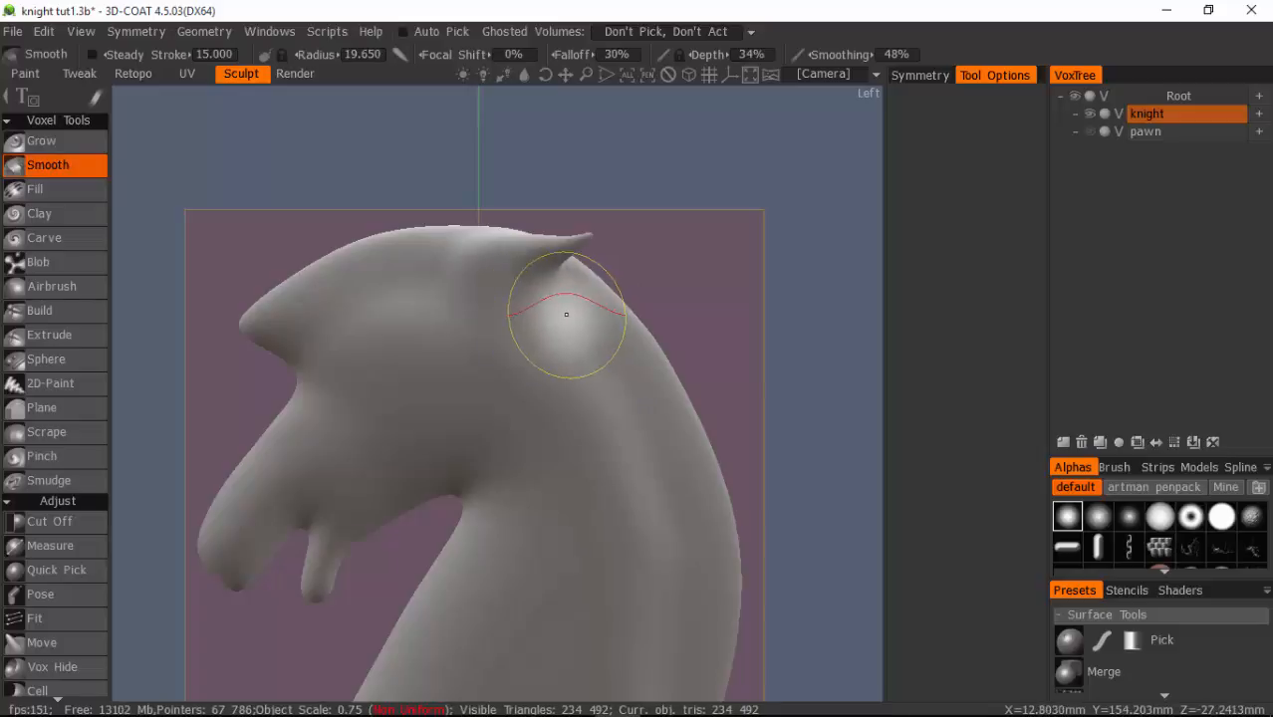
{"action": "left_click_drag", "start_coordinate": [566, 313], "coordinate": [555, 334]}
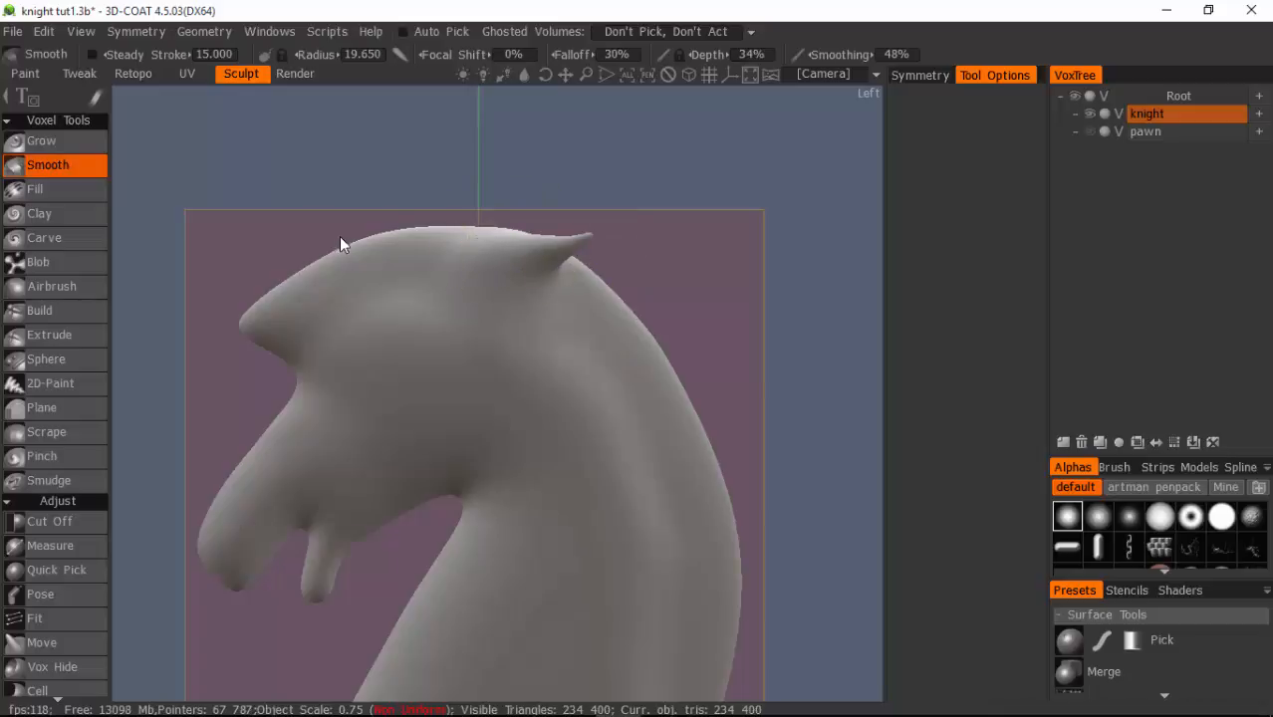
Raise the ears above the top of the head with Move strokes in the left view.
{"action": "key", "text": "space"}
{"action": "left_click", "coordinate": [96, 105]}
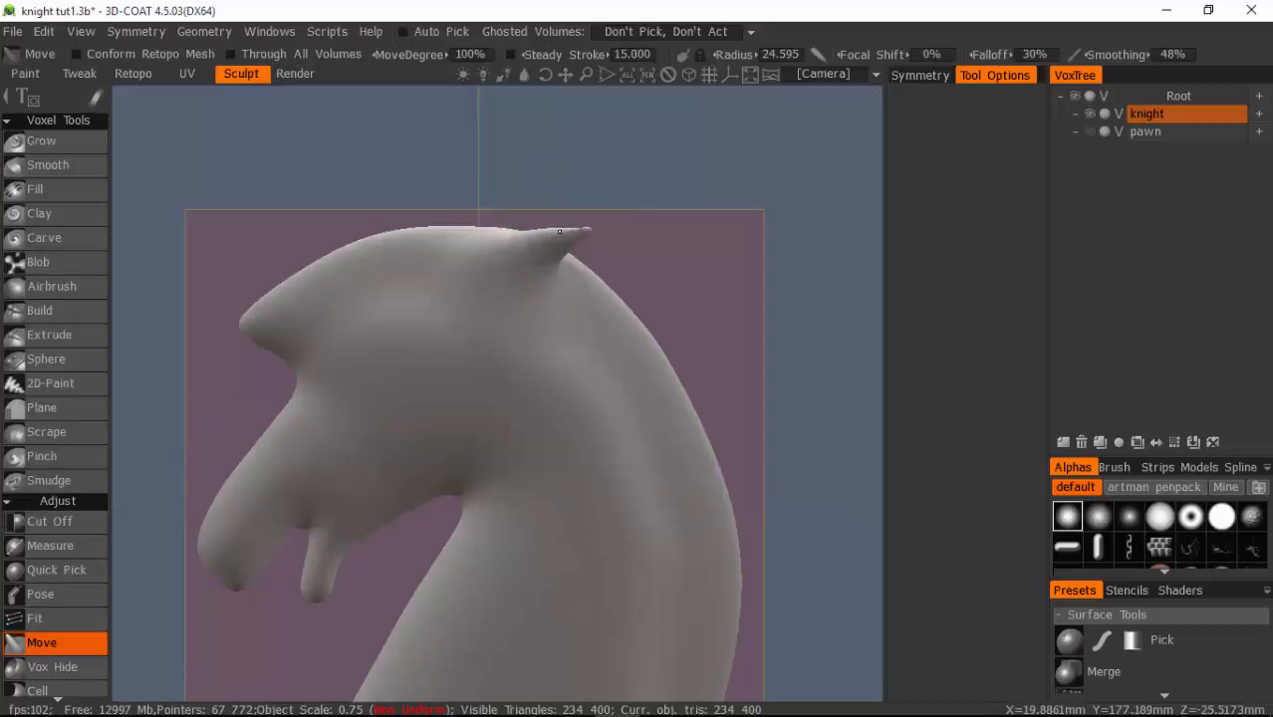
{"action": "left_click_drag", "start_coordinate": [560, 220], "coordinate": [588, 214]}
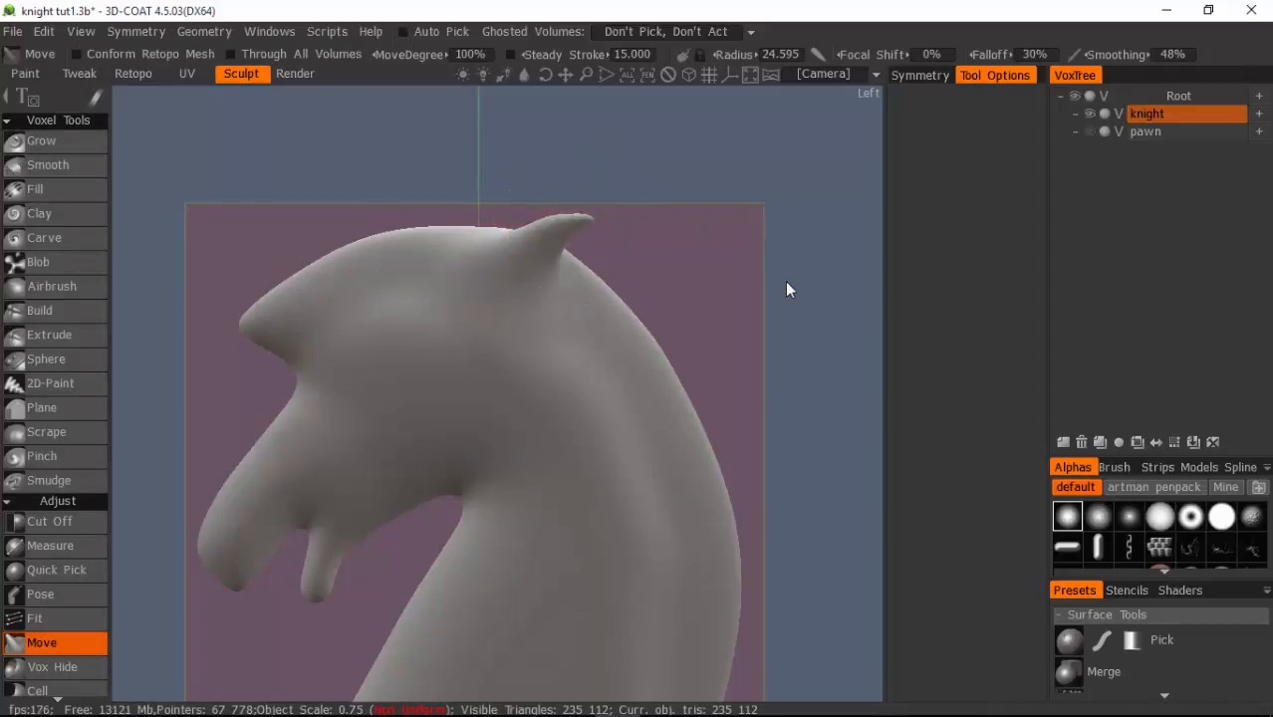
{"action": "left_click_drag", "start_coordinate": [786, 289], "coordinate": [741, 312]}
Frame the whole knight in a three-quarter view and render it in the Render room at whole-screen size.
{"action": "key", "text": "KP_4"}
{"action": "key", "text": "KP_5"}
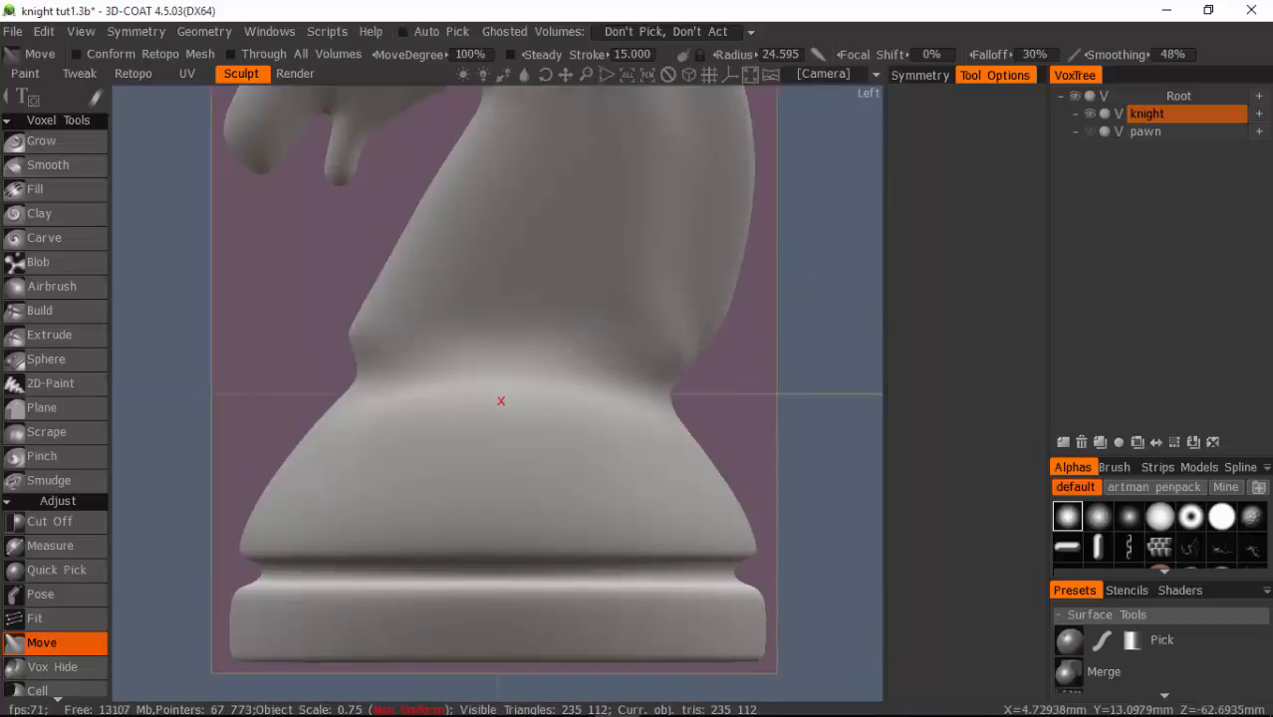
{"action": "scroll", "coordinate": [420, 480], "scroll_direction": "down", "scroll_amount": 3}
{"action": "scroll", "coordinate": [847, 235], "scroll_direction": "down", "scroll_amount": 2}
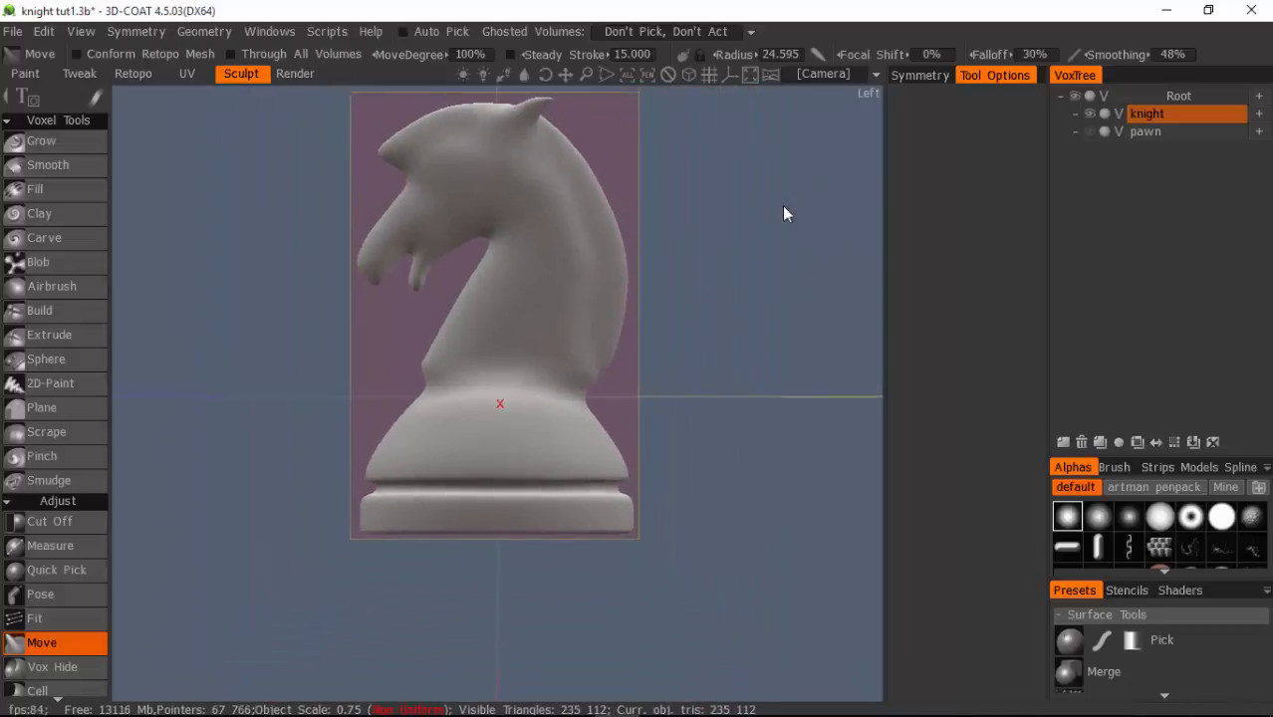
{"action": "middle_click_drag", "start_coordinate": [784, 213], "coordinate": [754, 287]}
{"action": "middle_click_drag", "start_coordinate": [715, 394], "coordinate": [743, 373]}
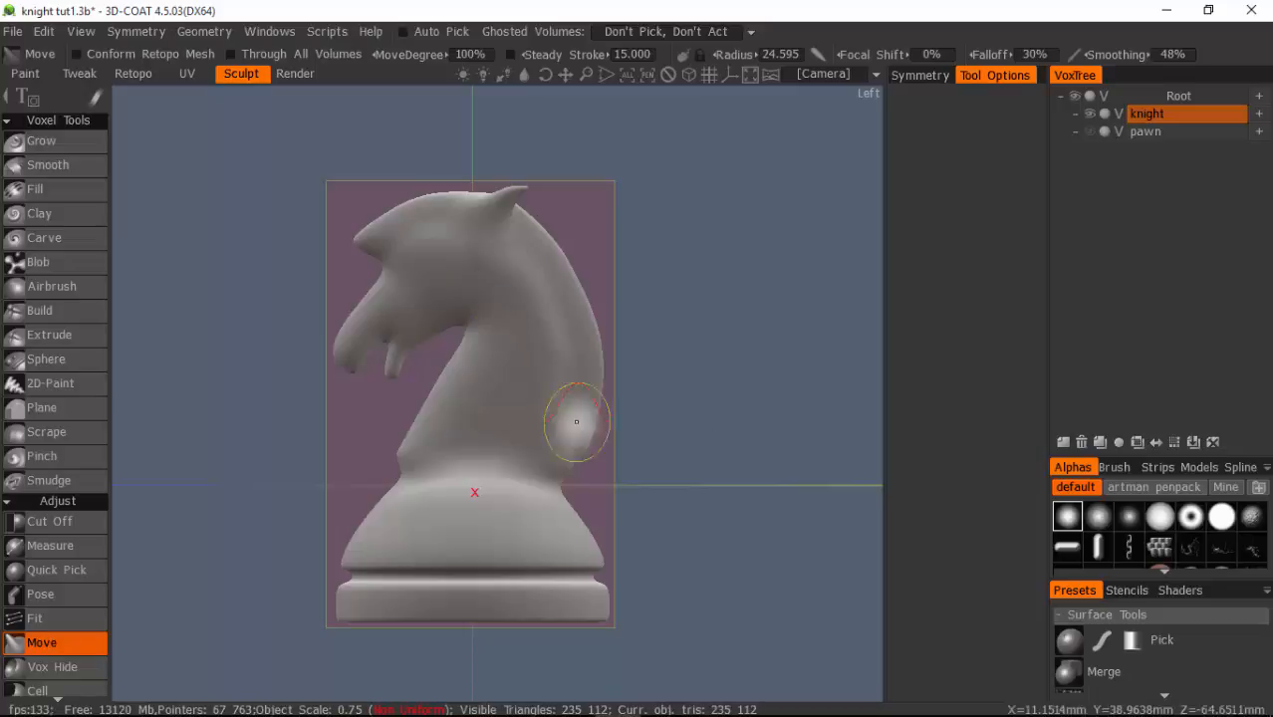
{"action": "left_click_drag", "start_coordinate": [171, 468], "coordinate": [232, 523]}
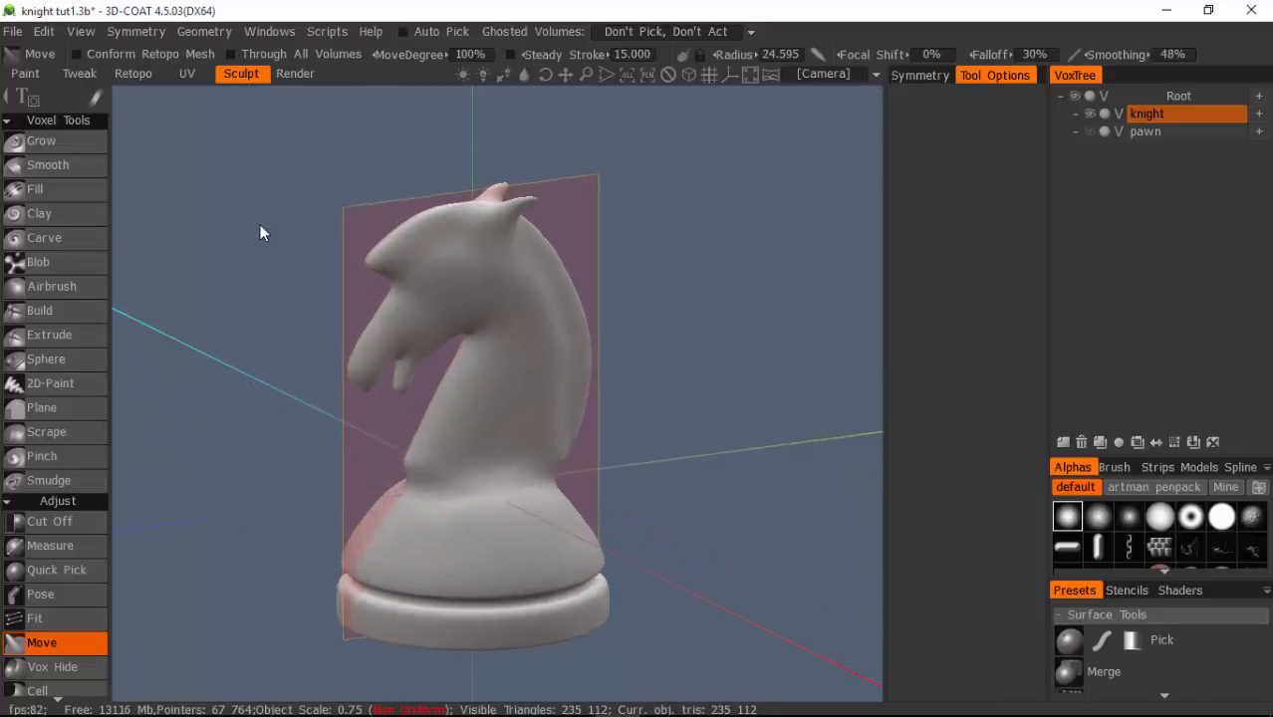
{"action": "left_click", "coordinate": [293, 74]}
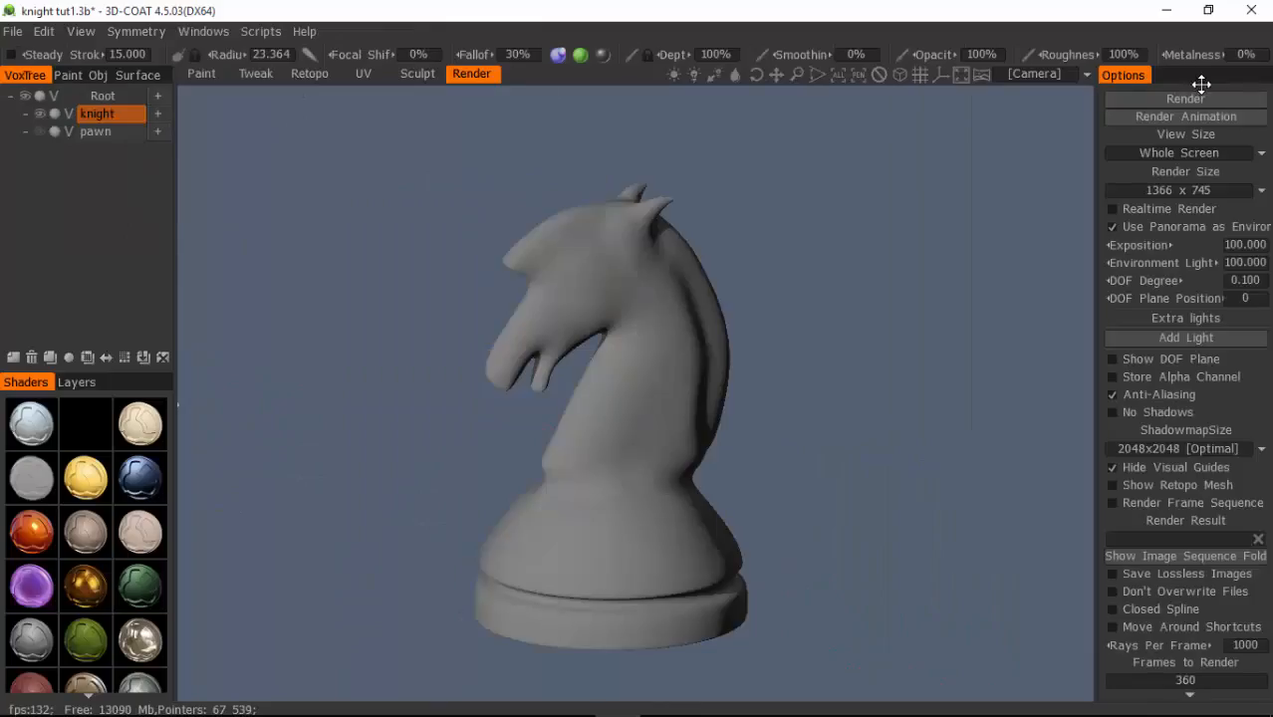
{"action": "left_click", "coordinate": [1184, 99]}
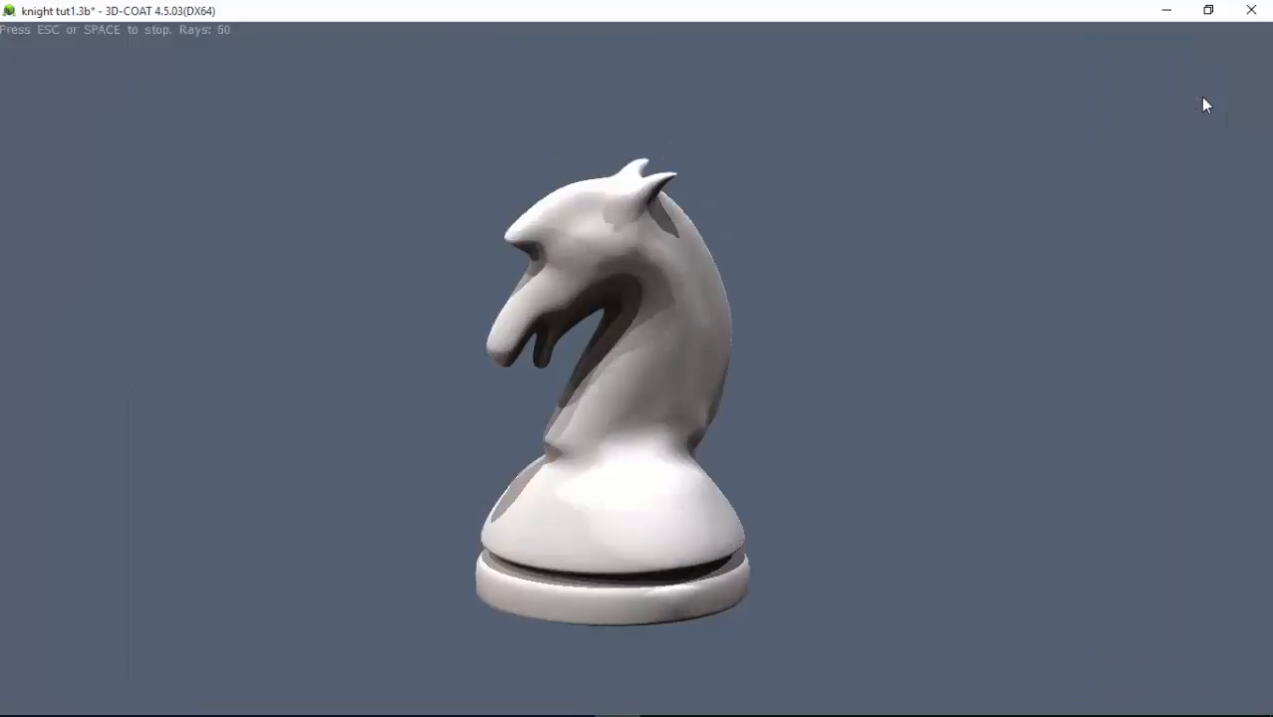